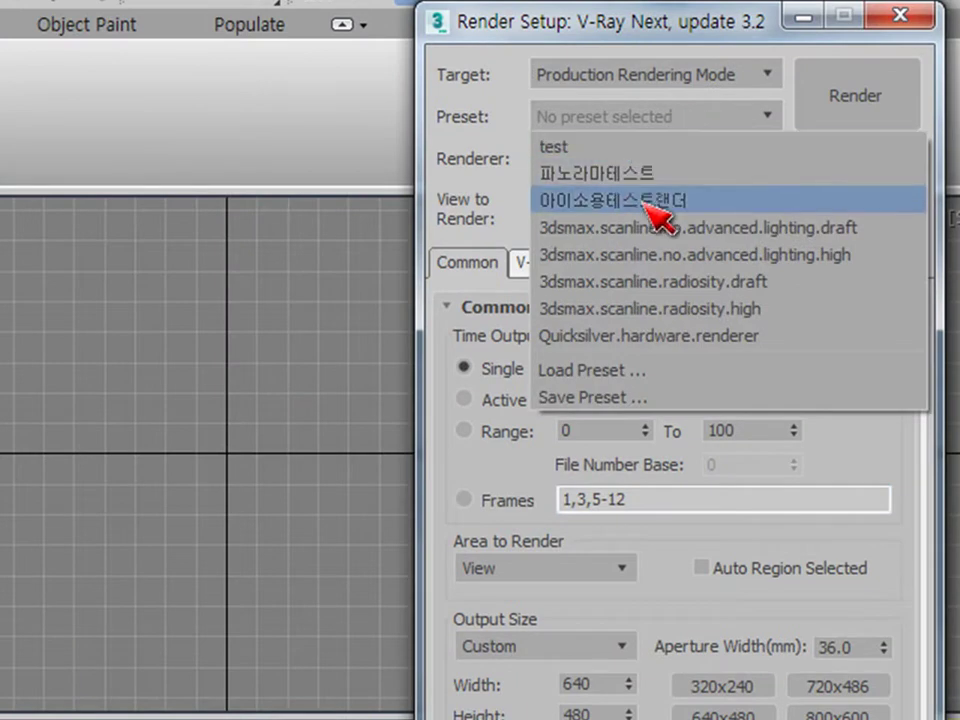
# Load the render preset 아이소용테스트랜더 with all its categories and close the render setup.
pyautogui.click(660, 205)
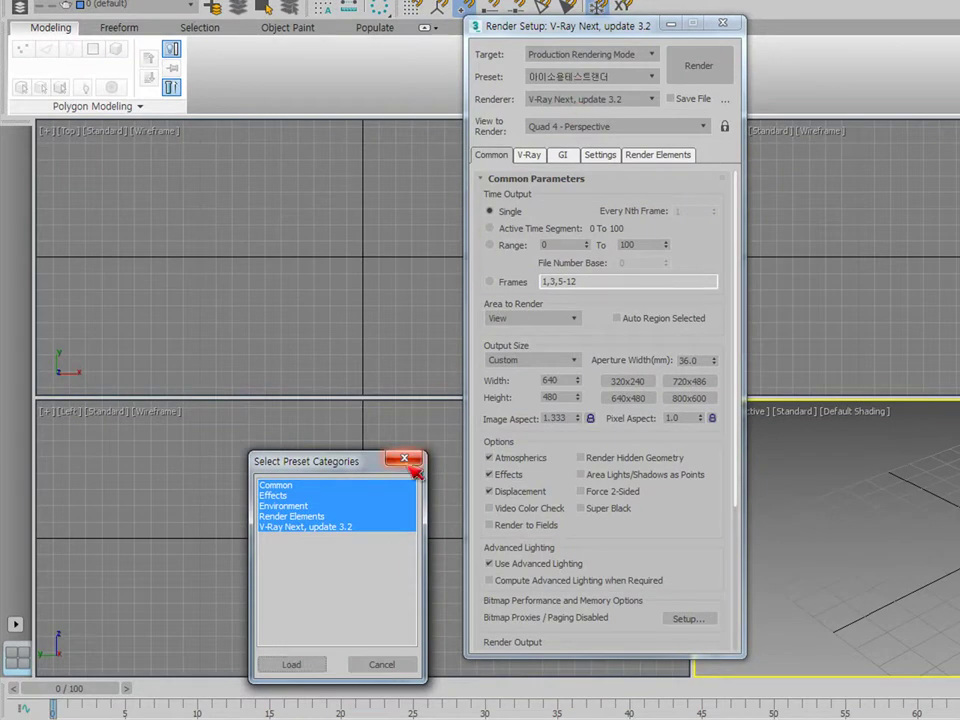
pyautogui.click(290, 667)
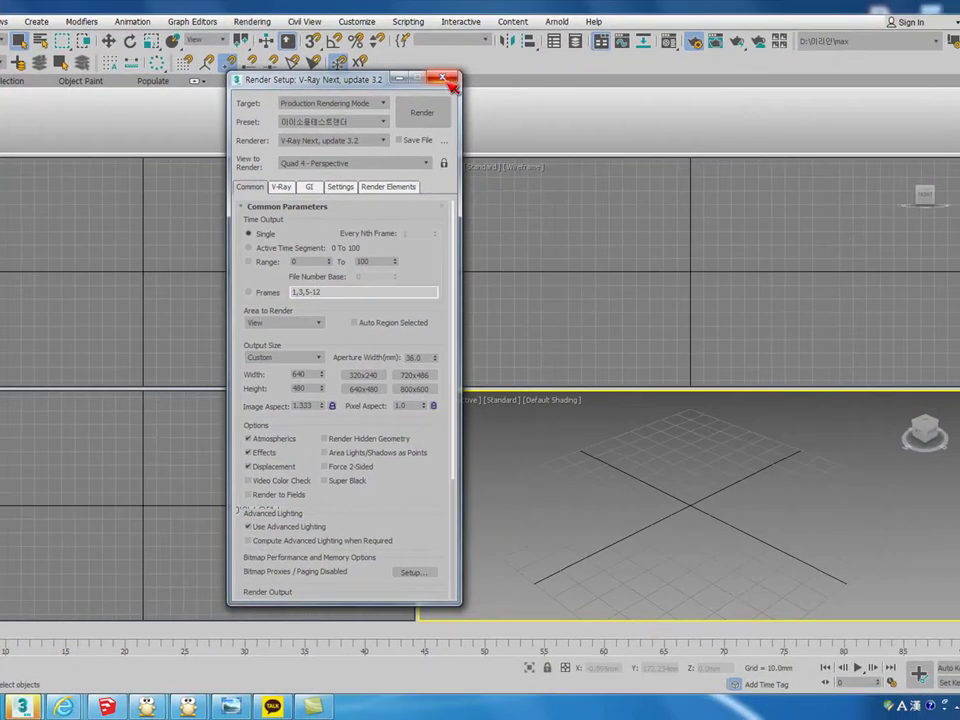
pyautogui.click(450, 86)
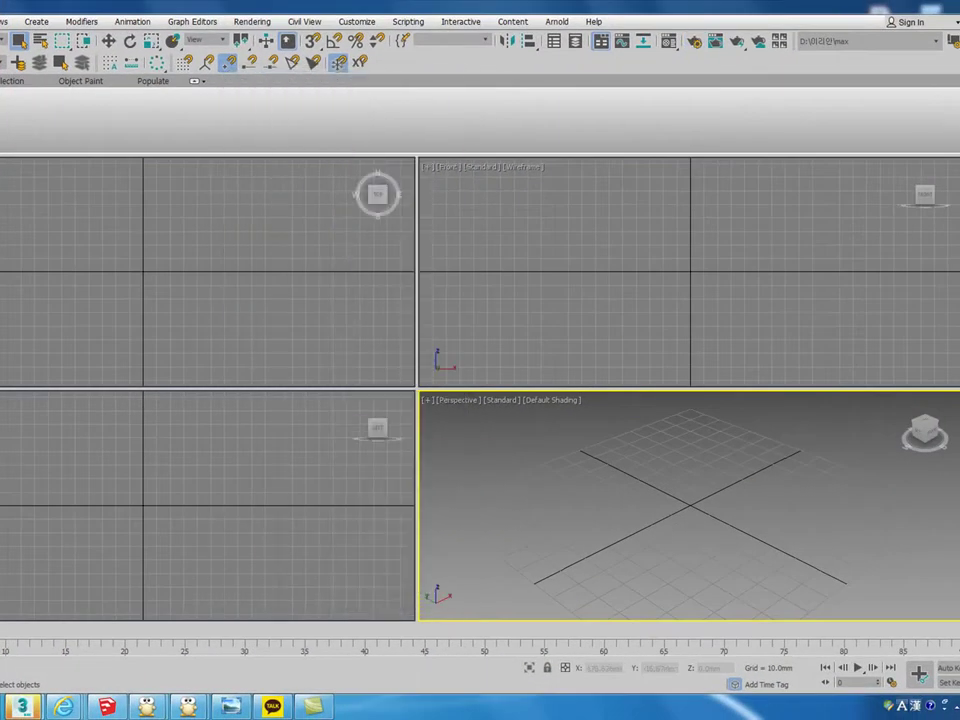
# Create a ground plane and a sphere of about 19 mm radius on it, with the sphere's base set to its pivot.
pyautogui.moveTo(637, 430); pyautogui.dragTo(820, 650)
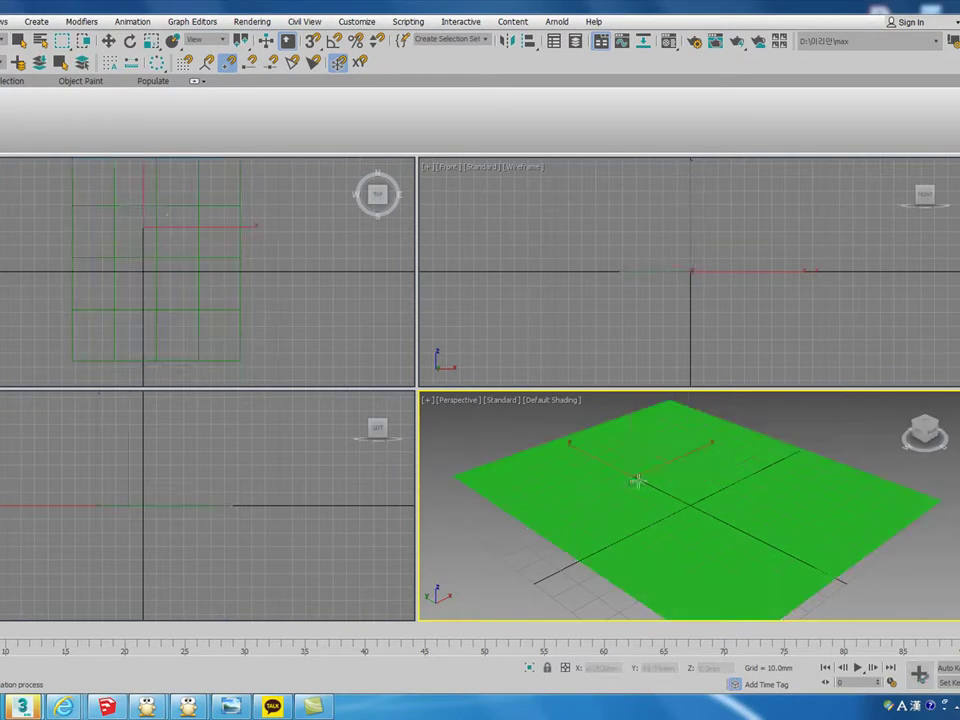
pyautogui.moveTo(634, 467); pyautogui.dragTo(655, 470)
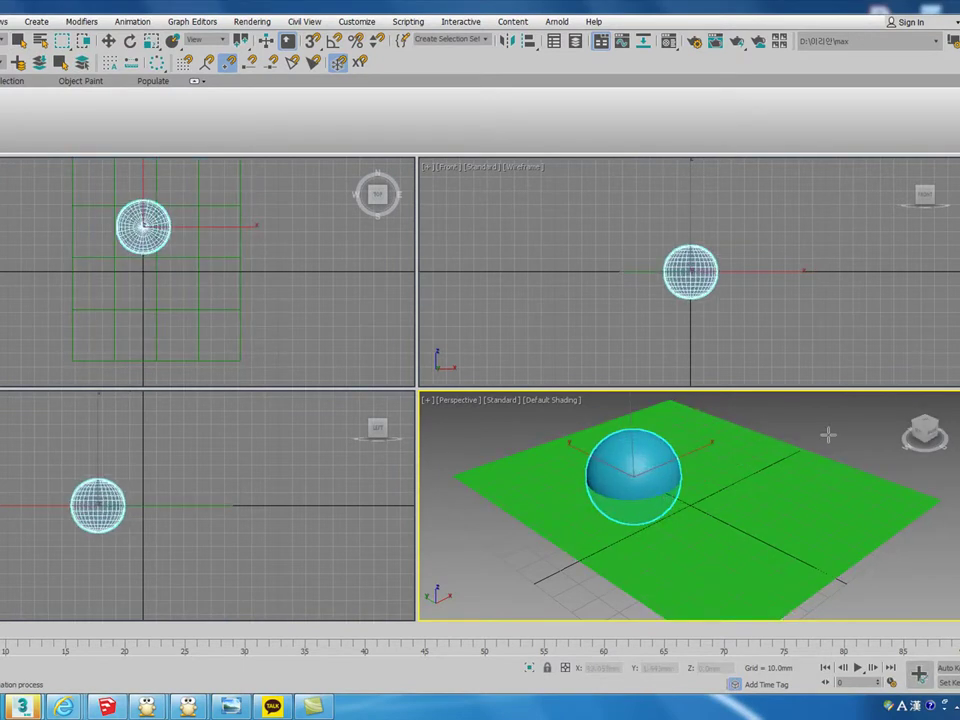
pyautogui.rightClick(739, 289)
pyautogui.hotkey('alt', 'w')
pyautogui.hotkey('alt', 'w')
pyautogui.rightClick(793, 474)
pyautogui.hotkey('alt', 'w')
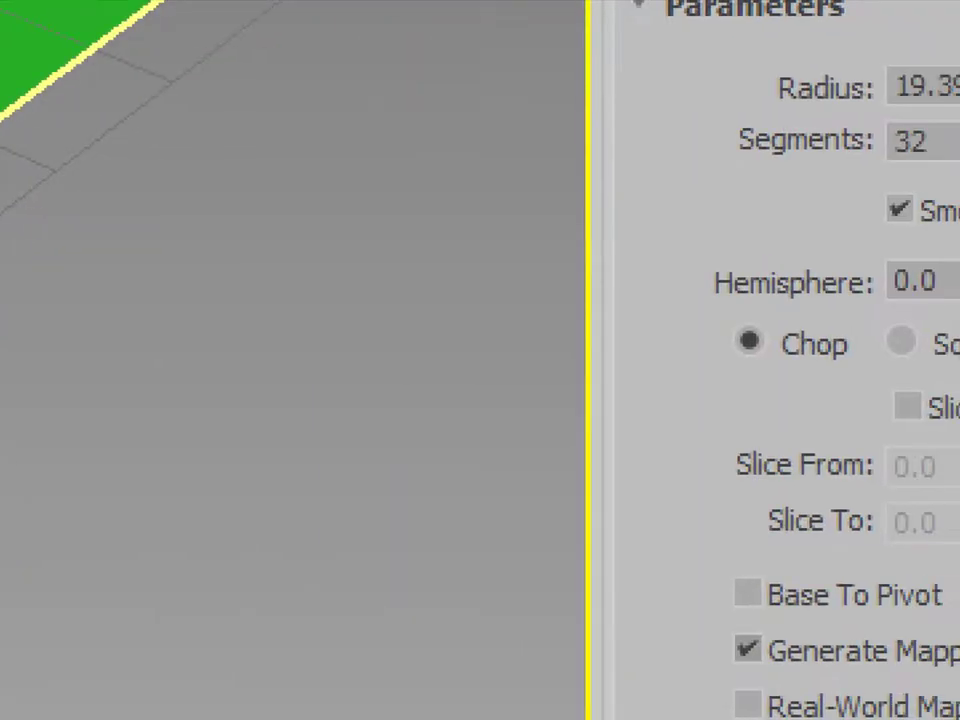
pyautogui.click(748, 594)
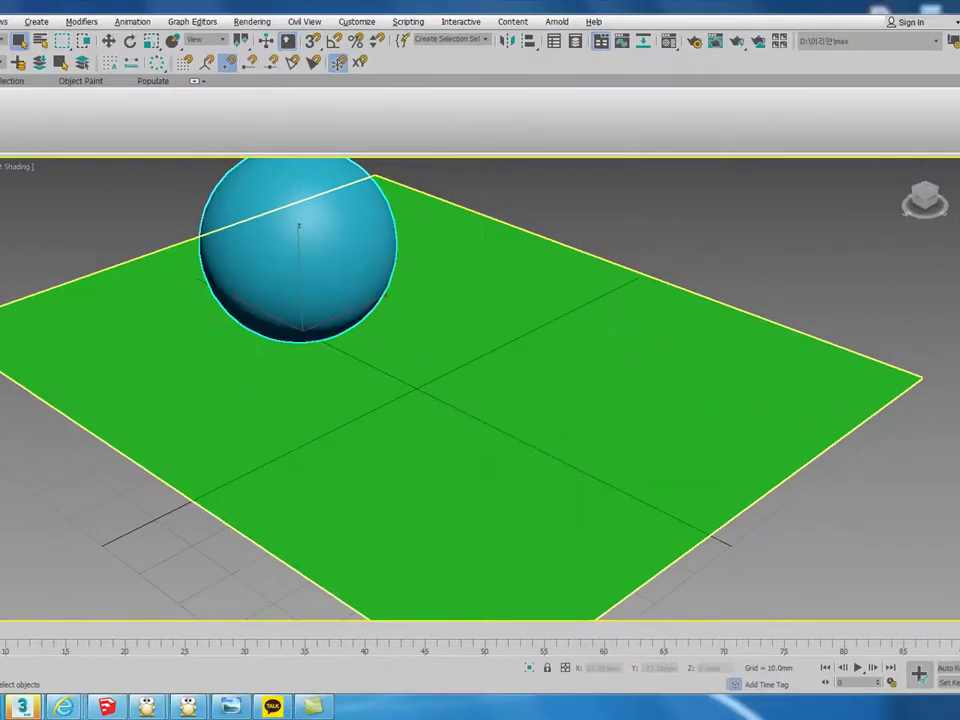
# Move the sphere along the Y axis towards the middle of the ground plane.
pyautogui.scroll(-3, 467, 390)
pyautogui.keyDown('alt'); pyautogui.moveTo(467, 390); pyautogui.dragTo(491, 401, button='middle'); pyautogui.keyUp('alt')
pyautogui.press('w')
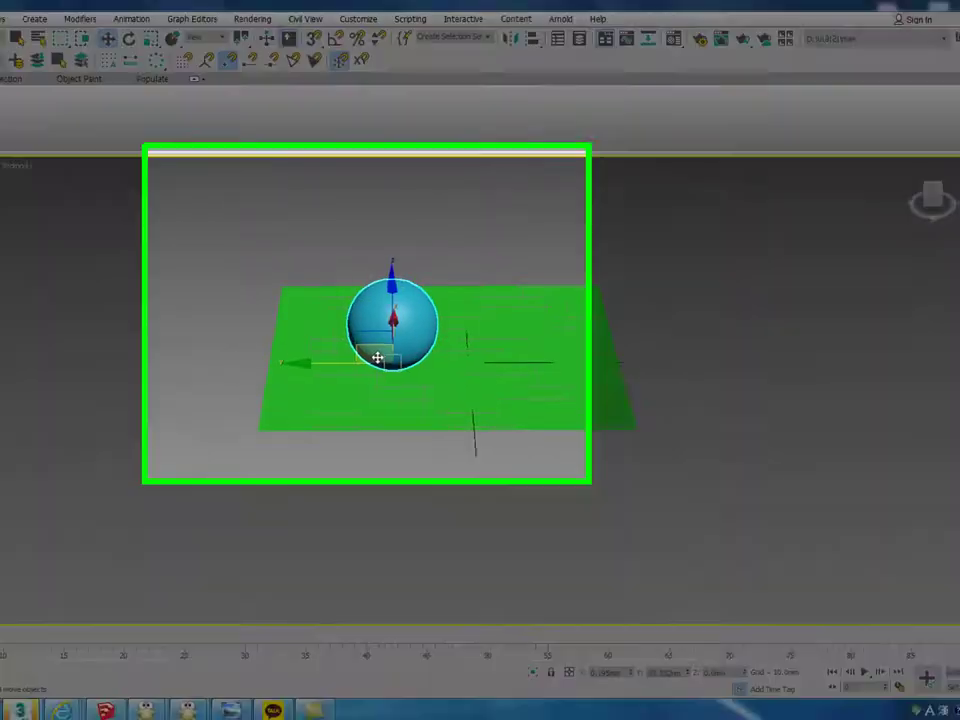
pyautogui.moveTo(348, 365); pyautogui.dragTo(396, 362)
pyautogui.keyDown('alt'); pyautogui.moveTo(858, 517); pyautogui.dragTo(692, 497, button='middle'); pyautogui.keyUp('alt')
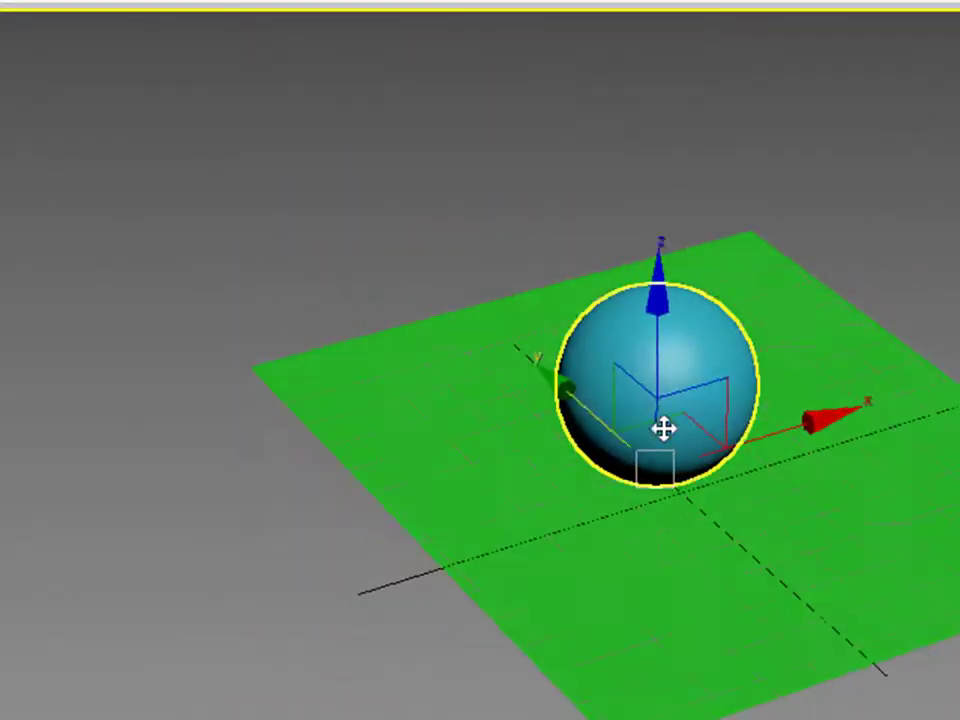
pyautogui.scroll(4, 700, 510)
pyautogui.keyDown('alt'); pyautogui.moveTo(722, 536); pyautogui.dragTo(806, 619, button='middle'); pyautogui.keyUp('alt')
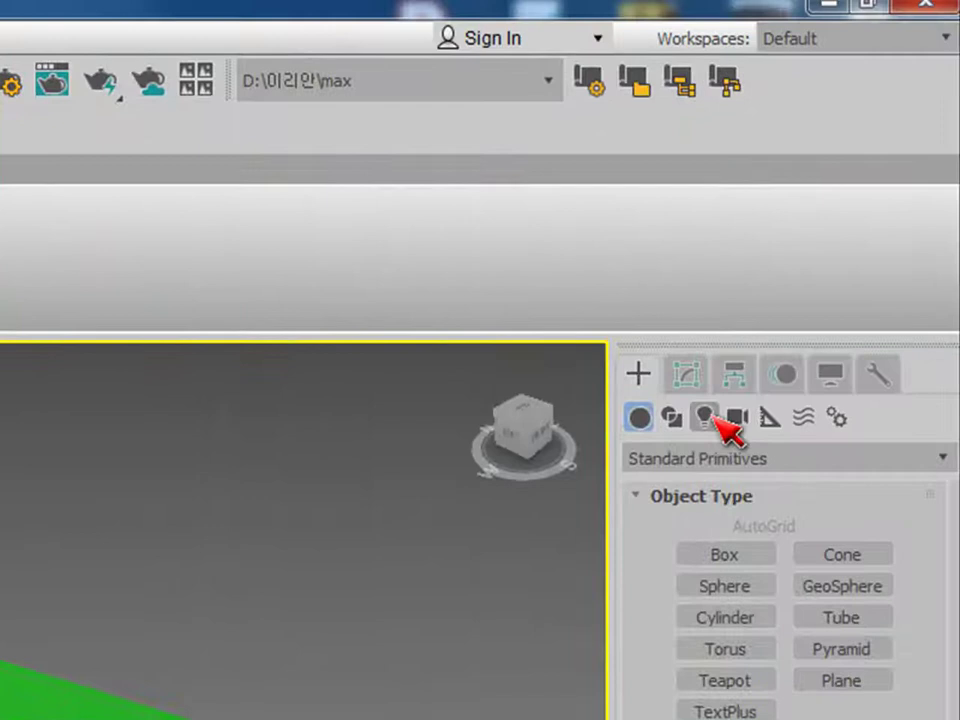
# Create a V-Ray plane light of about 111 by 141 mm covering most of the ground plane.
pyautogui.click(705, 418)
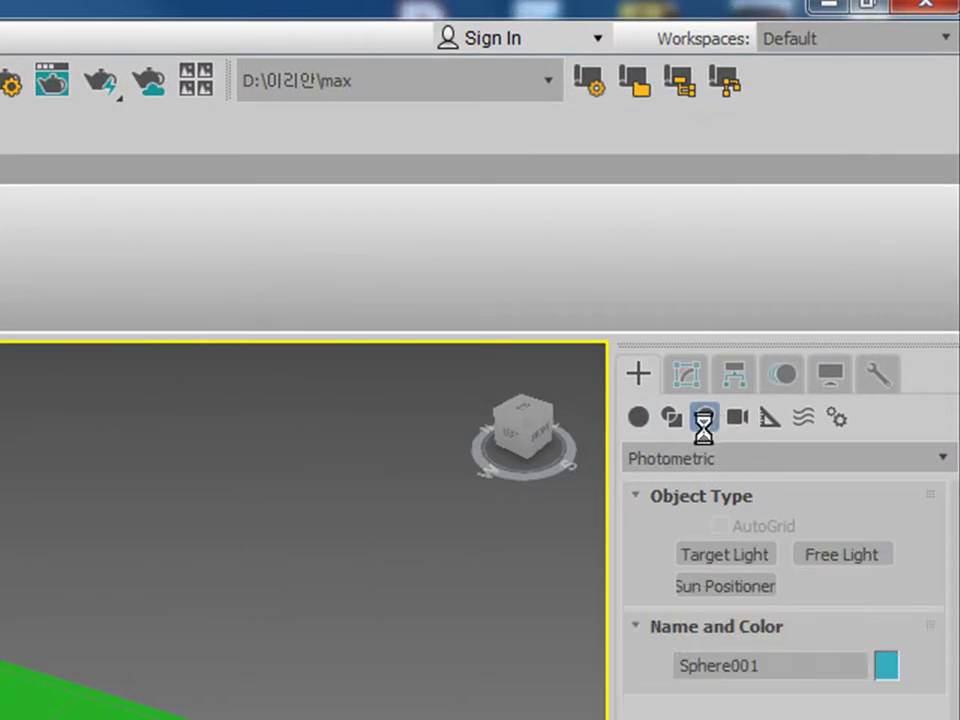
pyautogui.click(716, 456)
pyautogui.click(688, 545)
pyautogui.click(893, 299)
pyautogui.moveTo(160, 262); pyautogui.dragTo(68, 292)
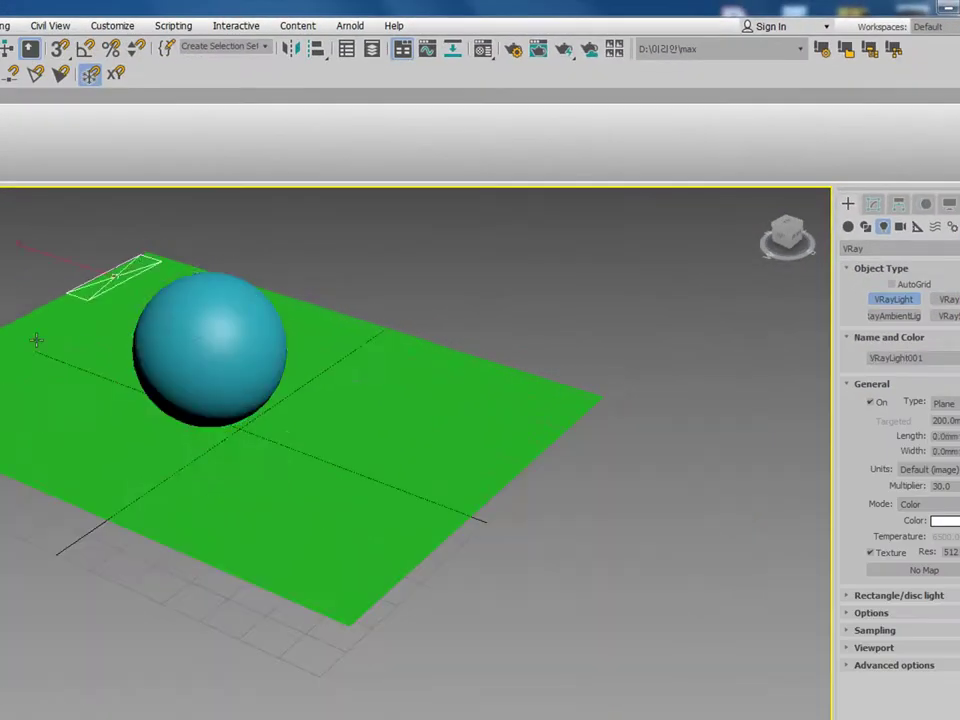
pyautogui.moveTo(36, 341); pyautogui.dragTo(319, 579)
# Raise the V-Ray light about 68 mm along Z so it hangs above the sphere.
pyautogui.rightClick(181, 327)
pyautogui.click(200, 320)
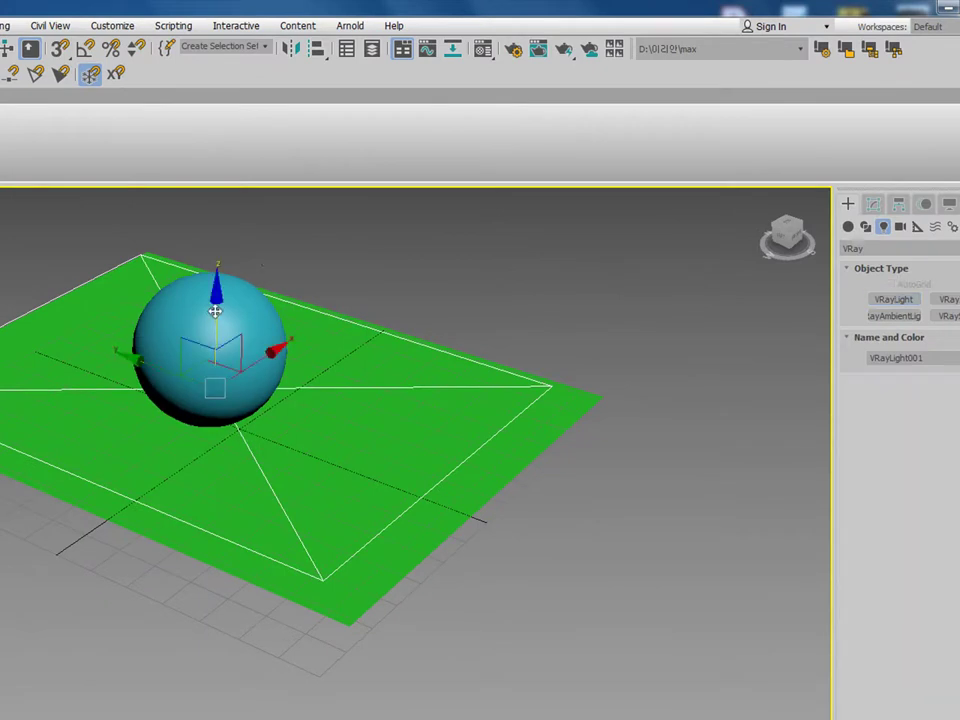
pyautogui.moveTo(215, 312); pyautogui.dragTo(210, 75)
# Set the V-Ray light's multiplier to 1 and deselect the light.
pyautogui.click(873, 203)
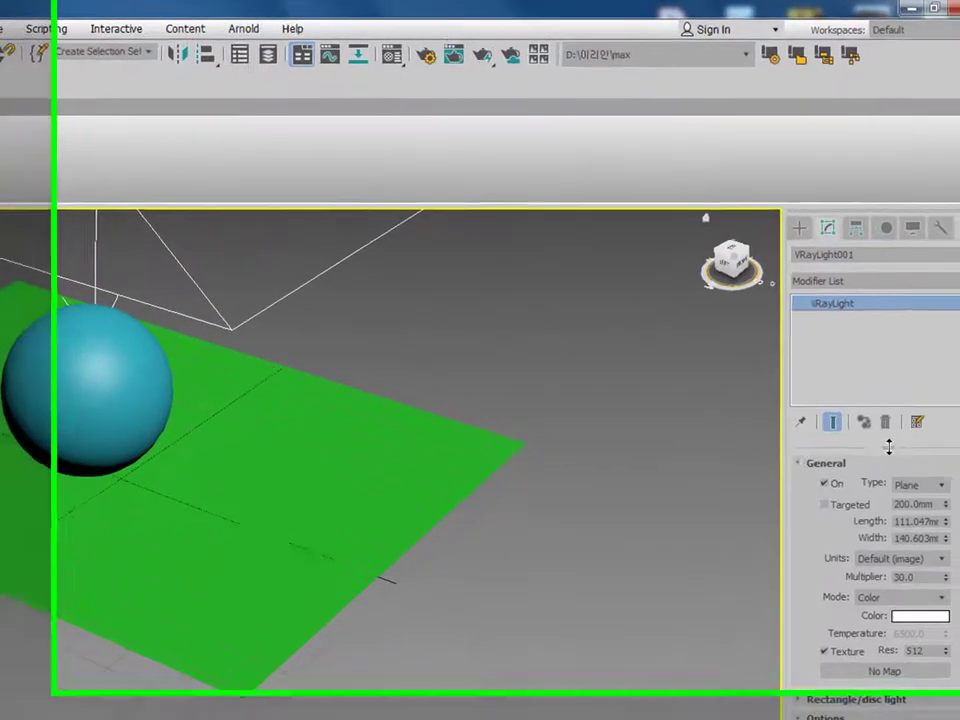
pyautogui.doubleClick(912, 566)
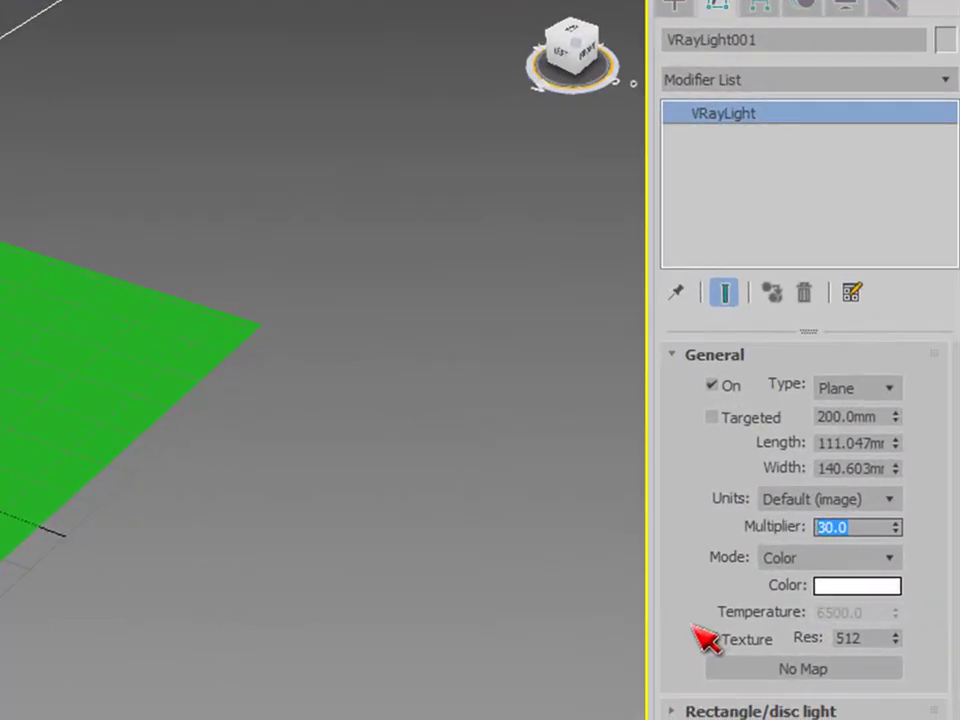
pyautogui.write('2')
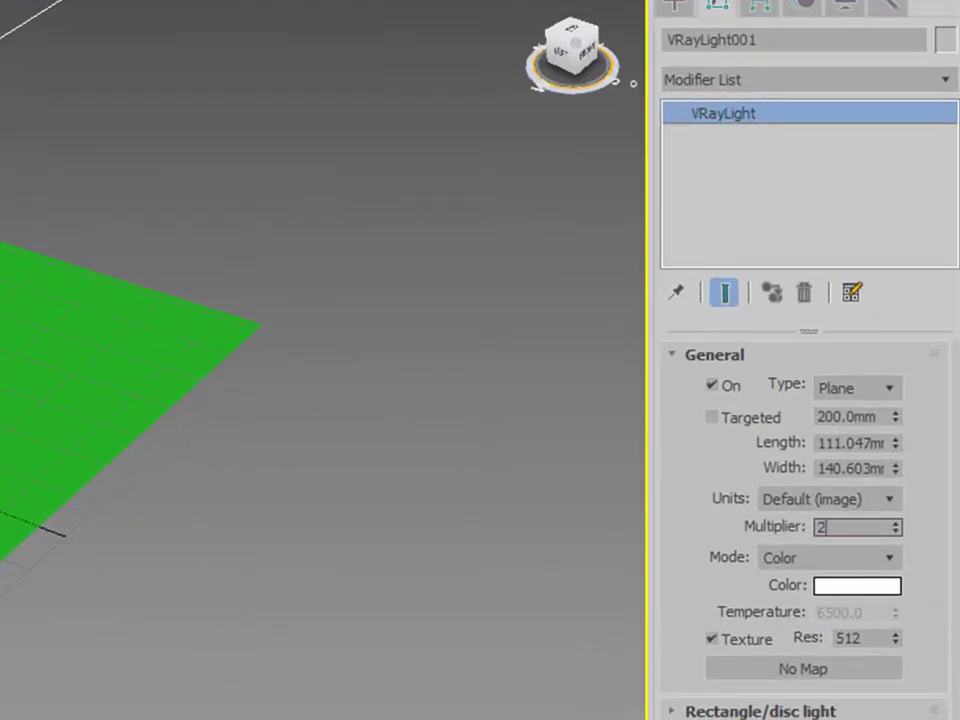
pyautogui.press('BackSpace')
pyautogui.write('1')
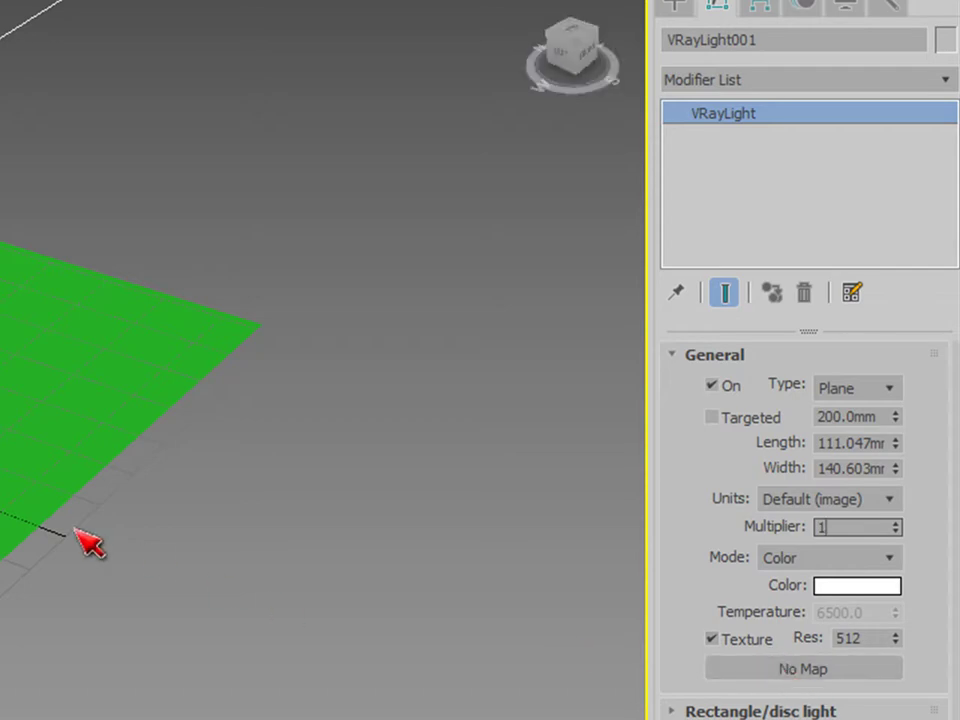
pyautogui.press('Return')
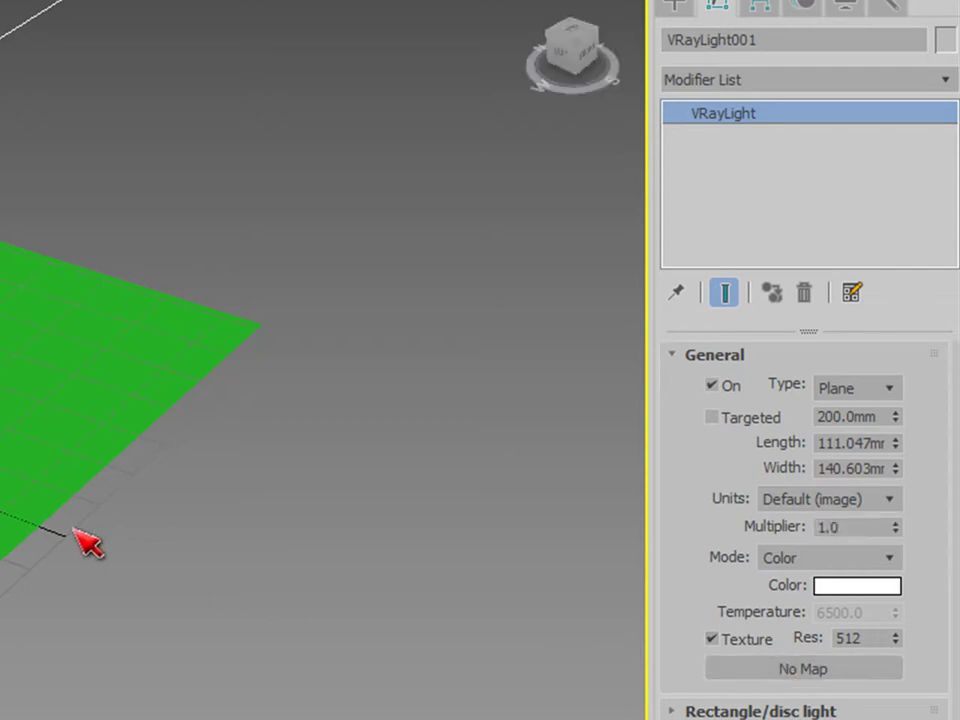
pyautogui.click(200, 590)
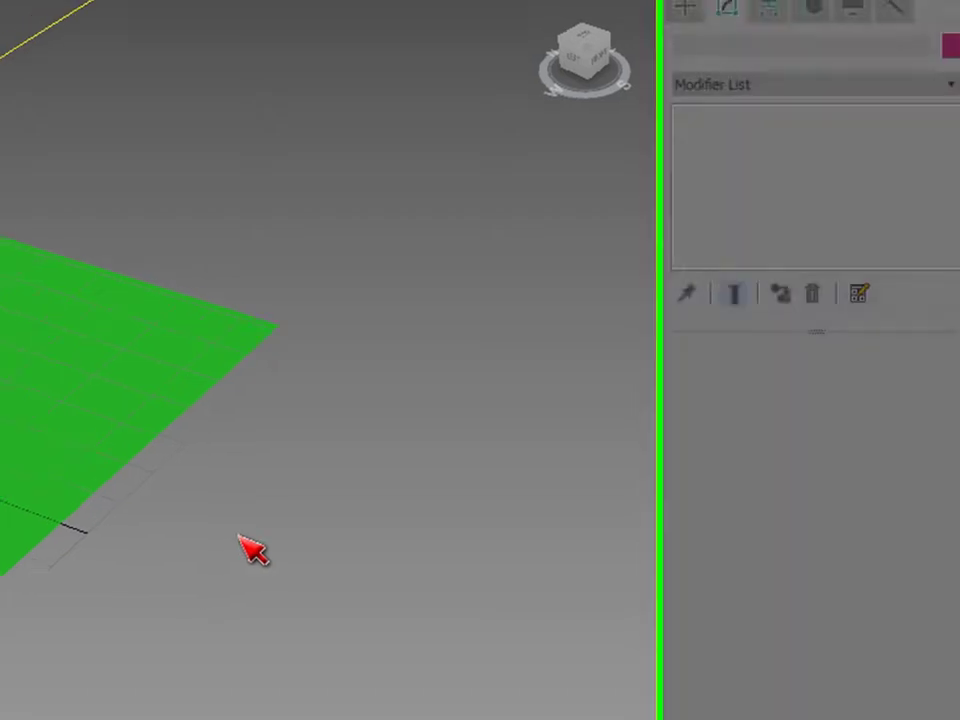
# Check the V-Ray Environment settings in the render setup, including the GI environment.
pyautogui.press('F10')
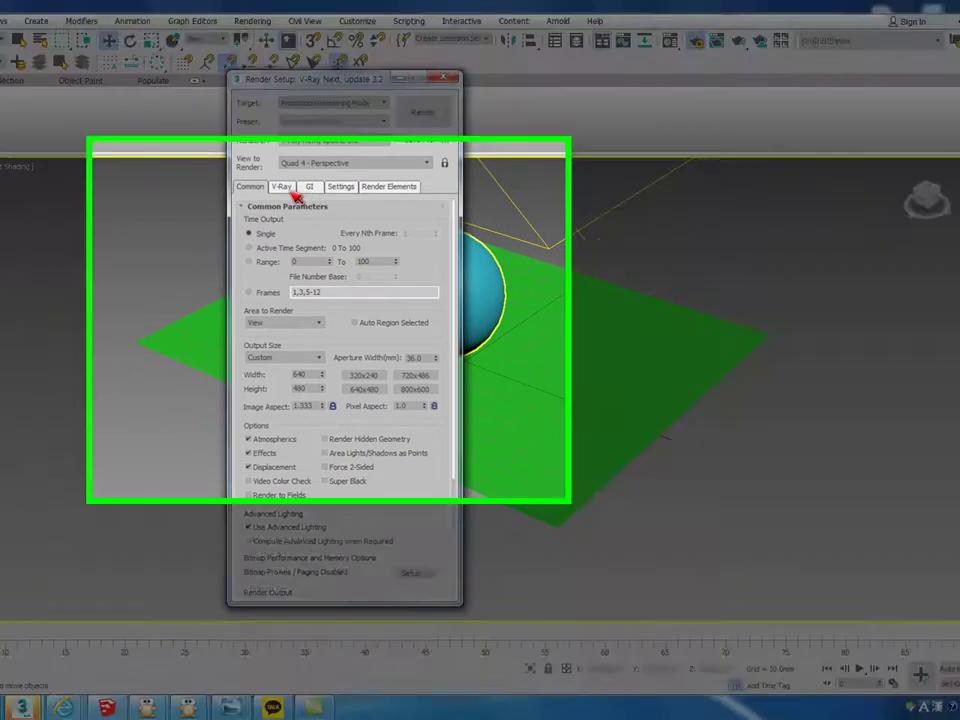
pyautogui.click(290, 191)
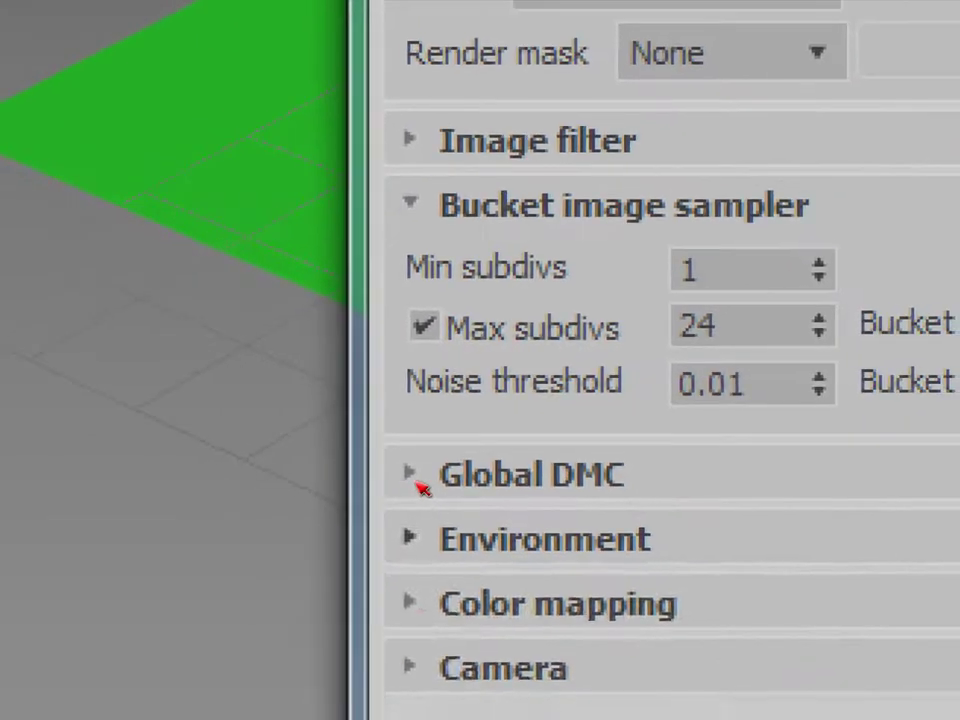
pyautogui.click(385, 598)
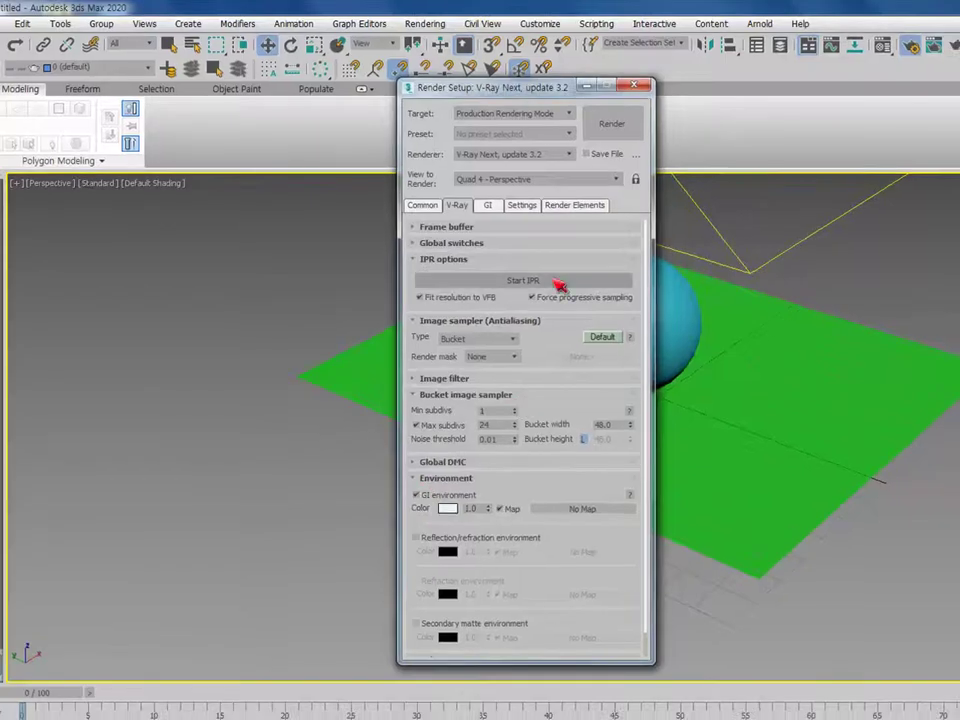
pyautogui.click(634, 86)
# Test-render the Perspective view and close the frame buffer.
pyautogui.click(780, 458)
pyautogui.hotkey('shift', 'q')
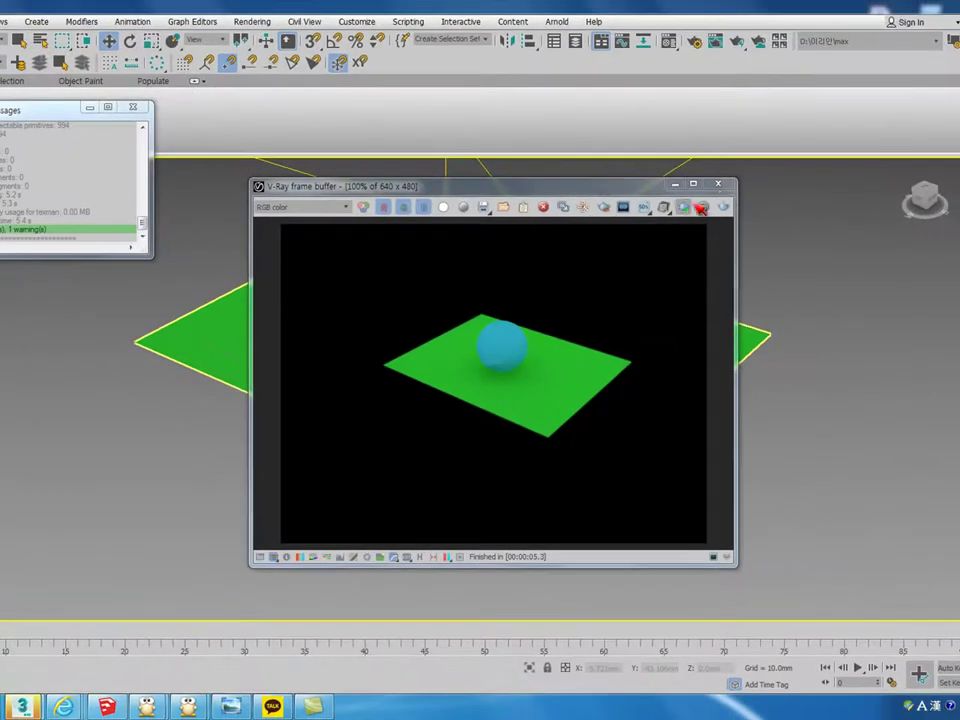
pyautogui.click(718, 184)
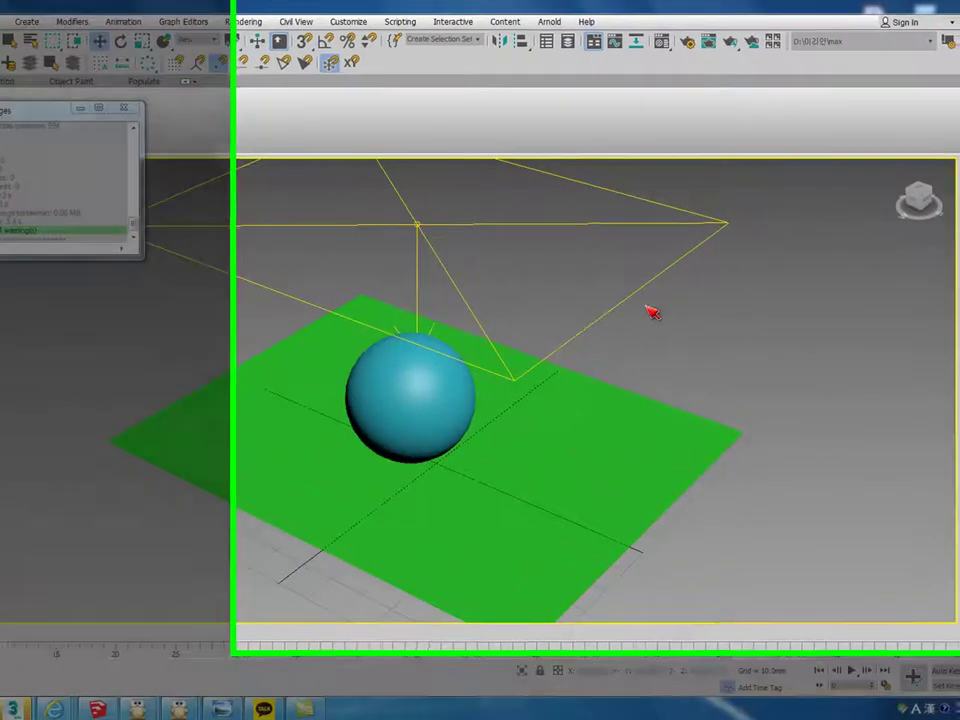
# Make the V-Ray light above the sphere invisible through its options.
pyautogui.click(648, 309)
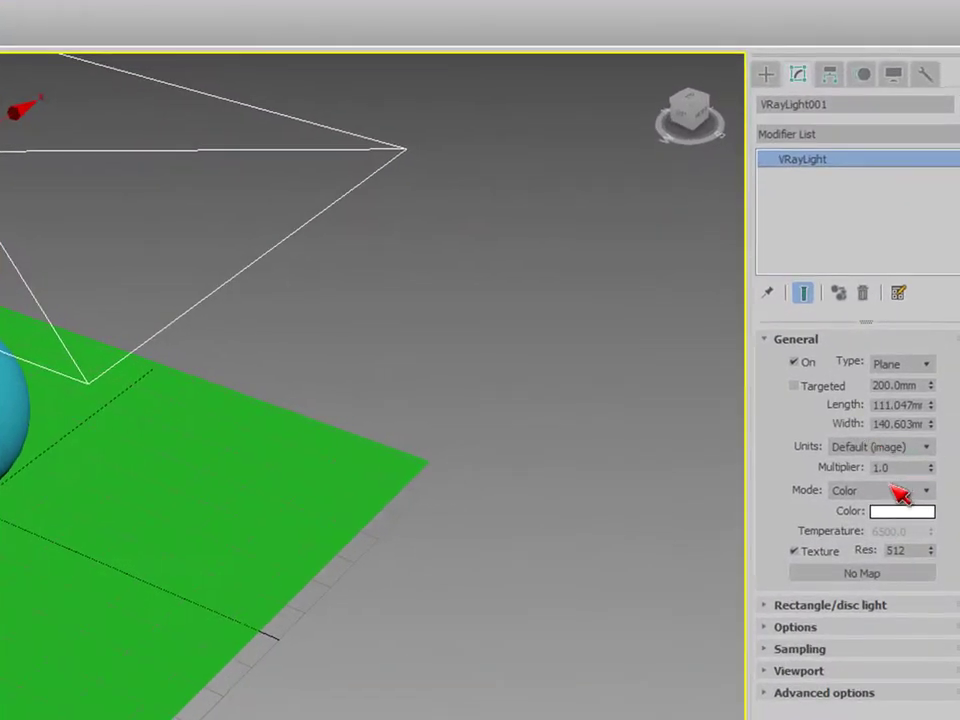
pyautogui.click(789, 628)
pyautogui.click(806, 560)
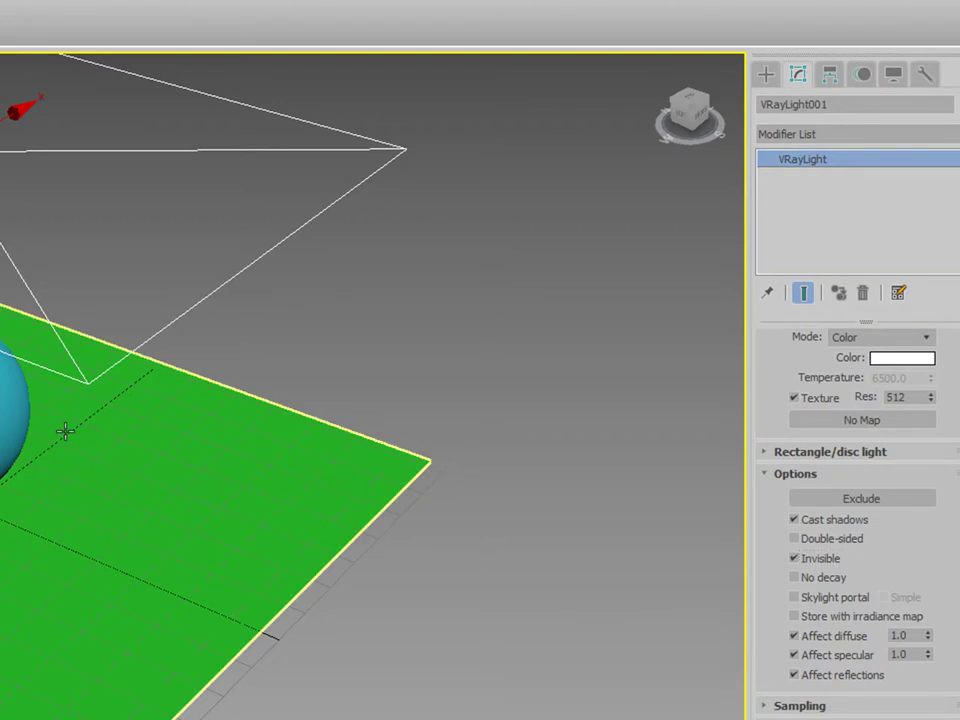
# Render a closer view of the sphere, inspect its shading enlarged, and close the frame buffer.
pyautogui.scroll(5, 66, 432)
pyautogui.hotkey('shift', 'q')
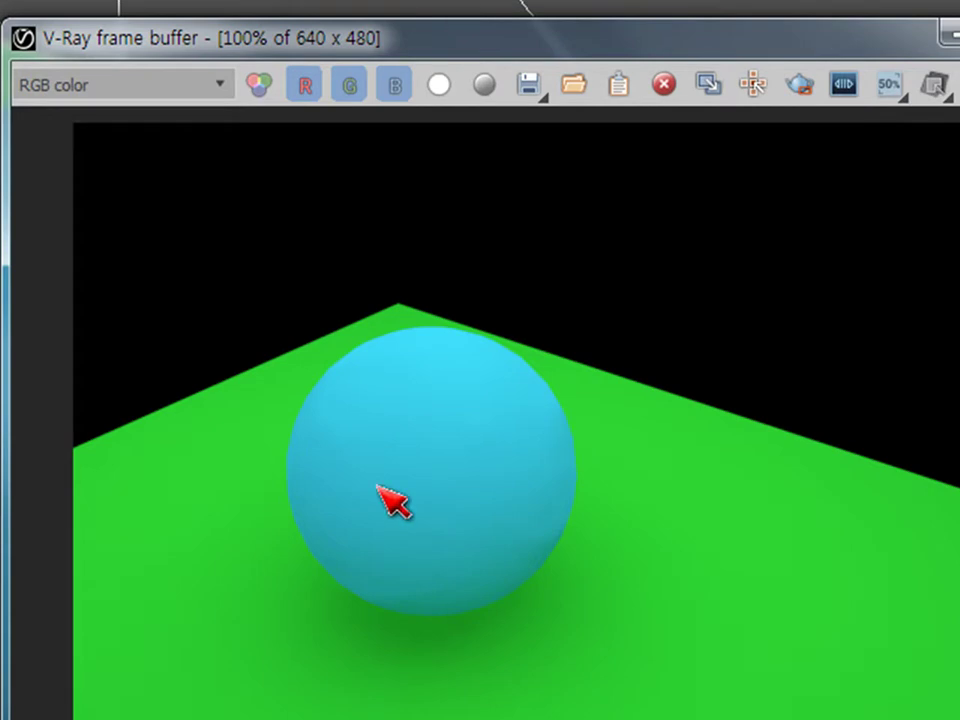
pyautogui.scroll(1, 386, 499)
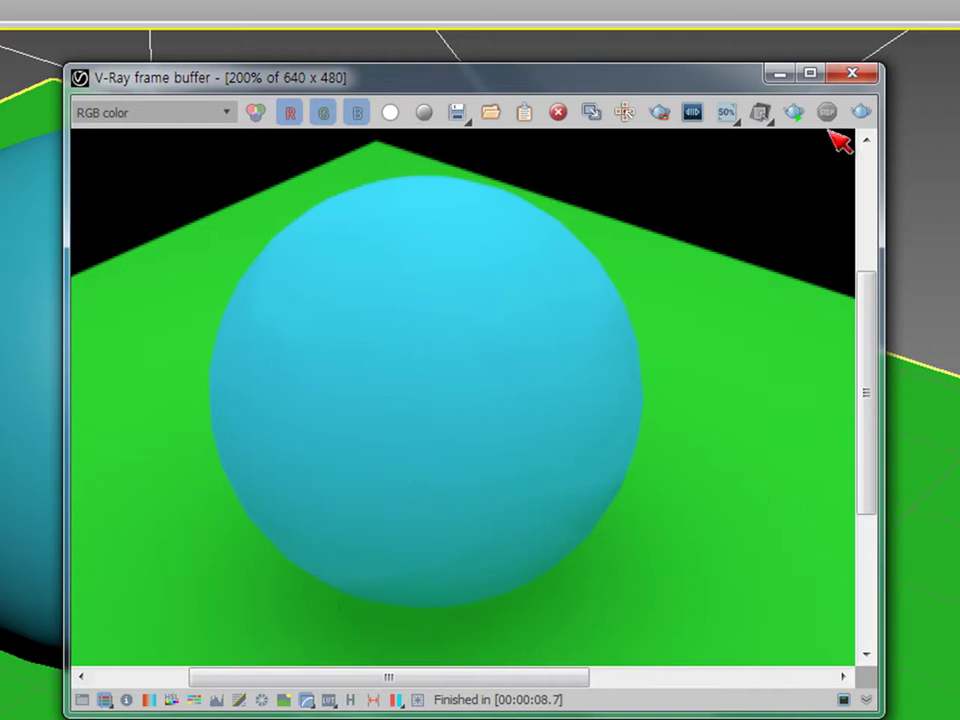
pyautogui.click(855, 74)
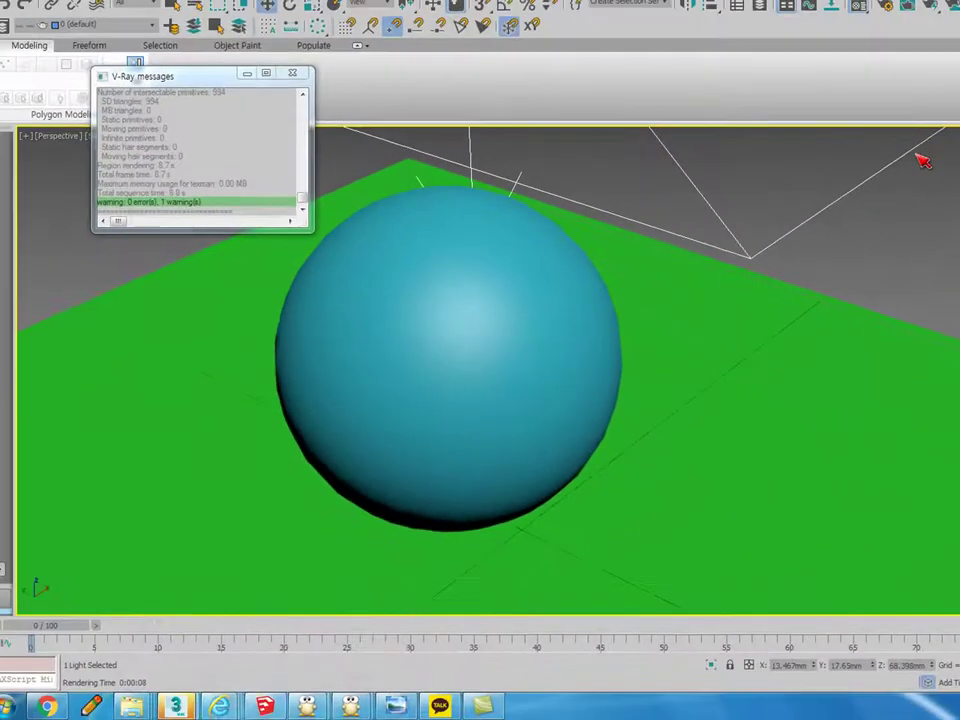
# Open the Material Editor and bring up the available material types for Material #1.
pyautogui.press('m')
pyautogui.moveTo(330, 136); pyautogui.dragTo(662, 50)
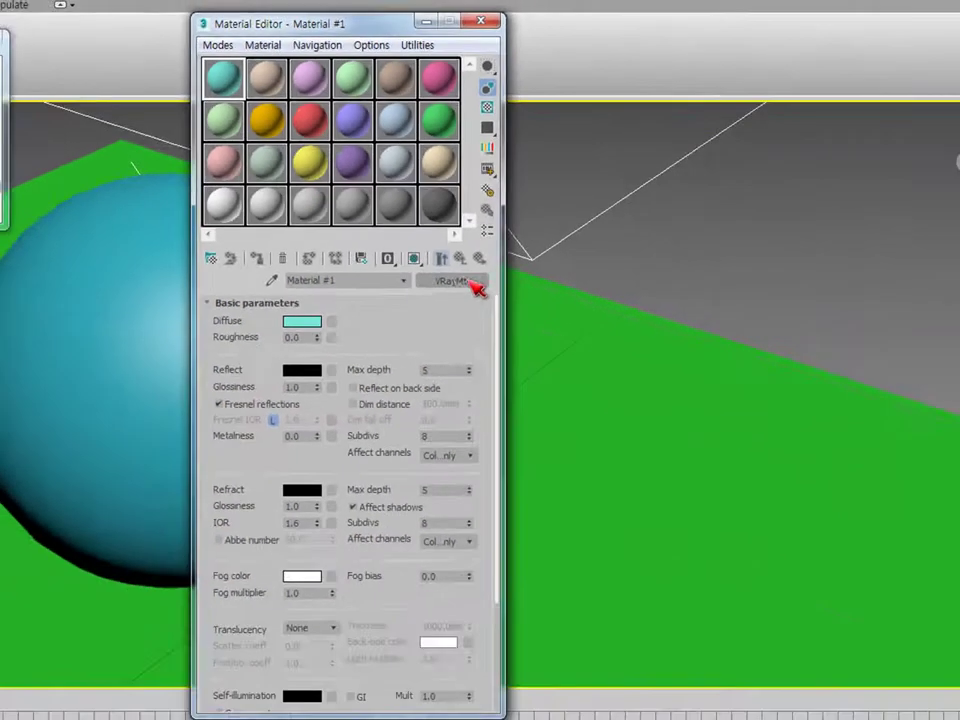
pyautogui.click(676, 486)
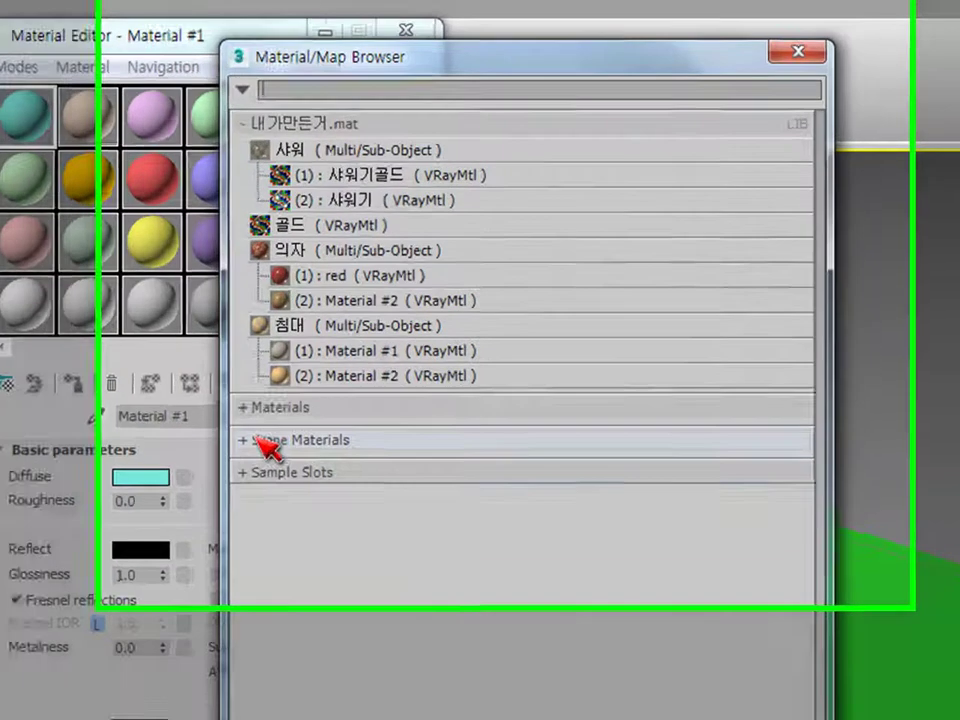
pyautogui.click(390, 298)
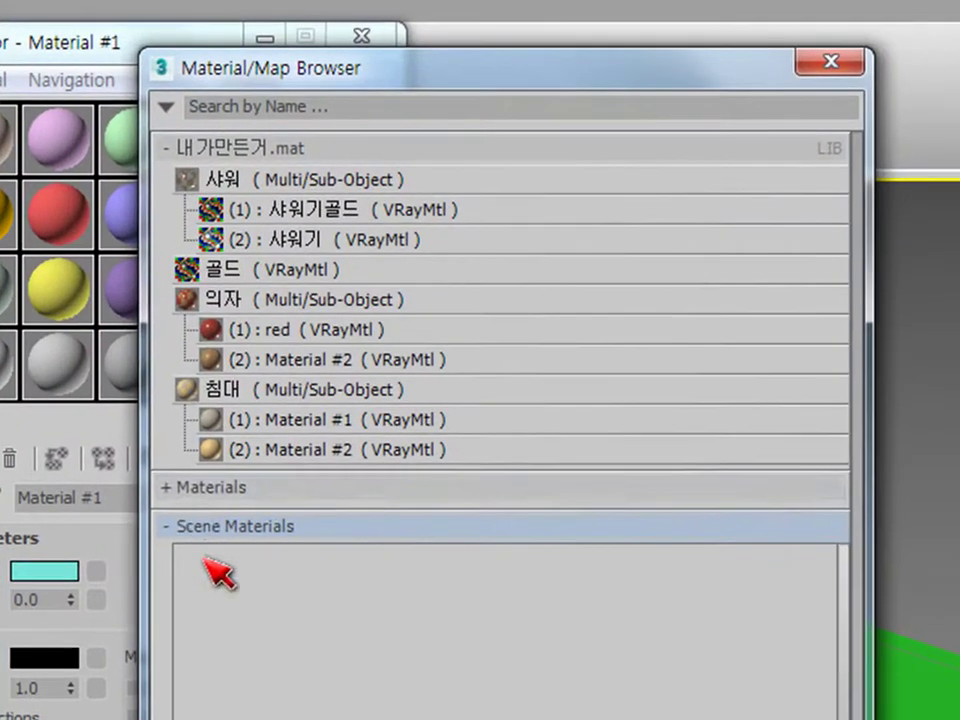
pyautogui.click(185, 490)
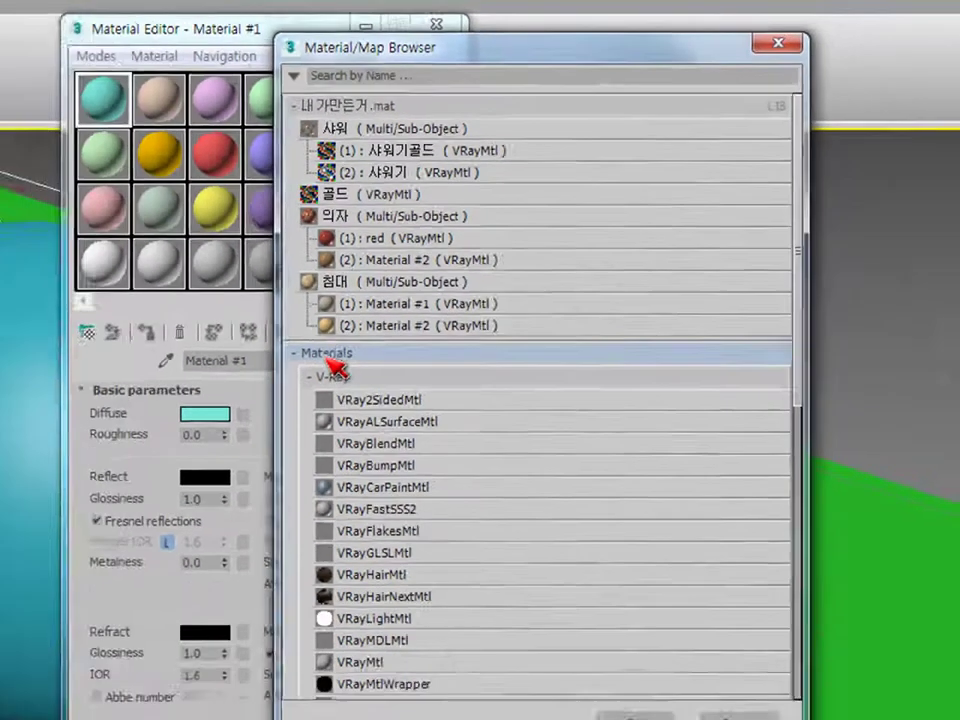
# Look through the General and Scanline material types and change Material #1 to Standard.
pyautogui.scroll(-10, 396, 279)
pyautogui.click(402, 298)
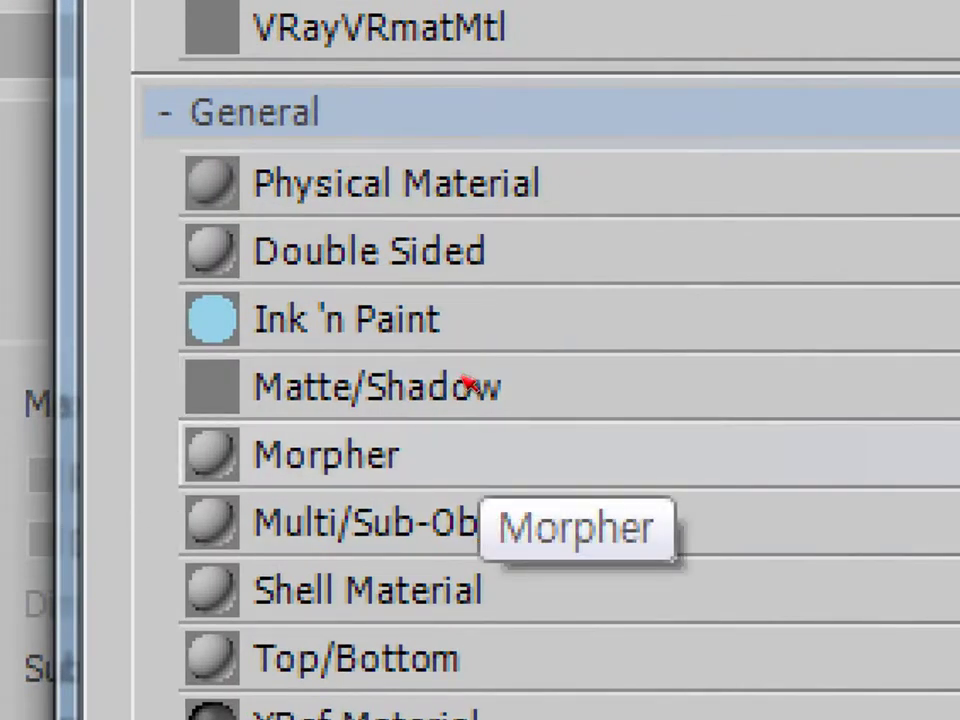
pyautogui.scroll(-1, 462, 392)
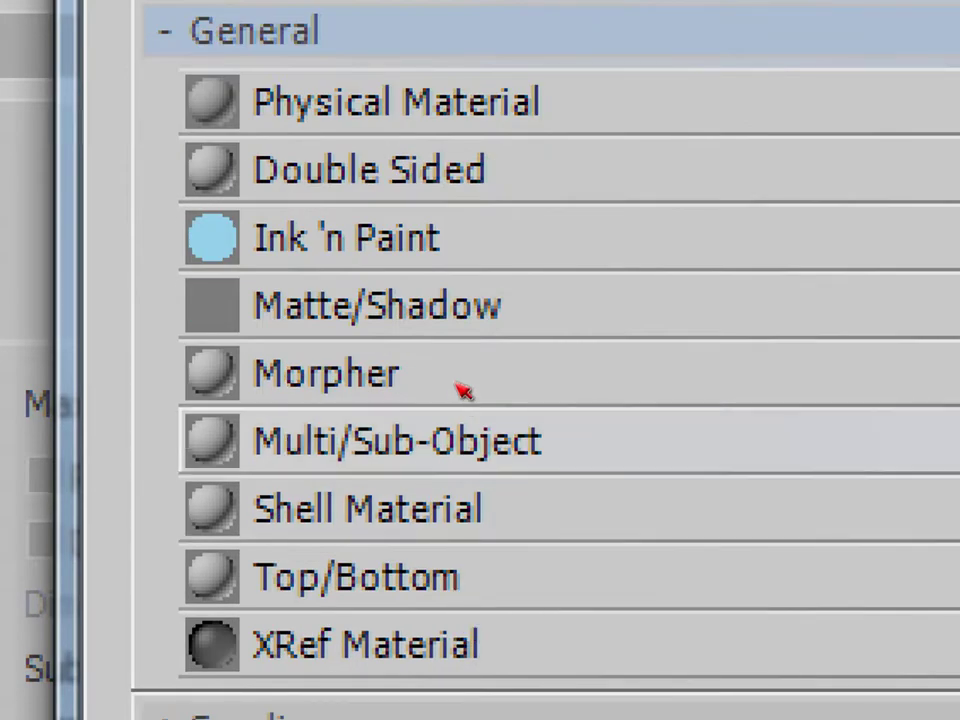
pyautogui.scroll(-3, 400, 455)
pyautogui.scroll(2, 424, 433)
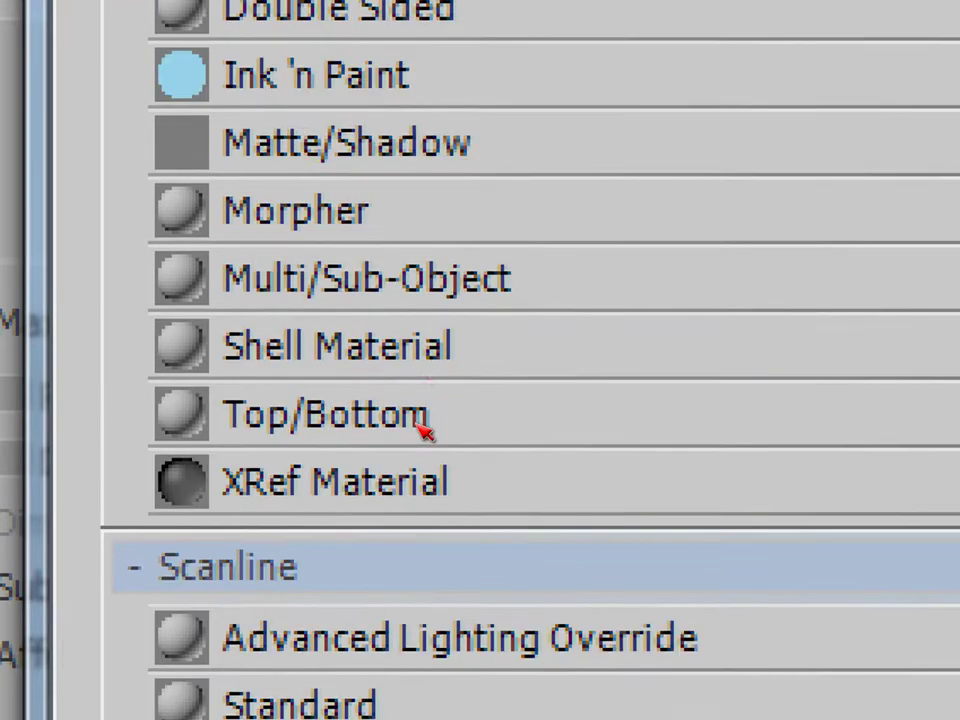
pyautogui.scroll(5, 436, 382)
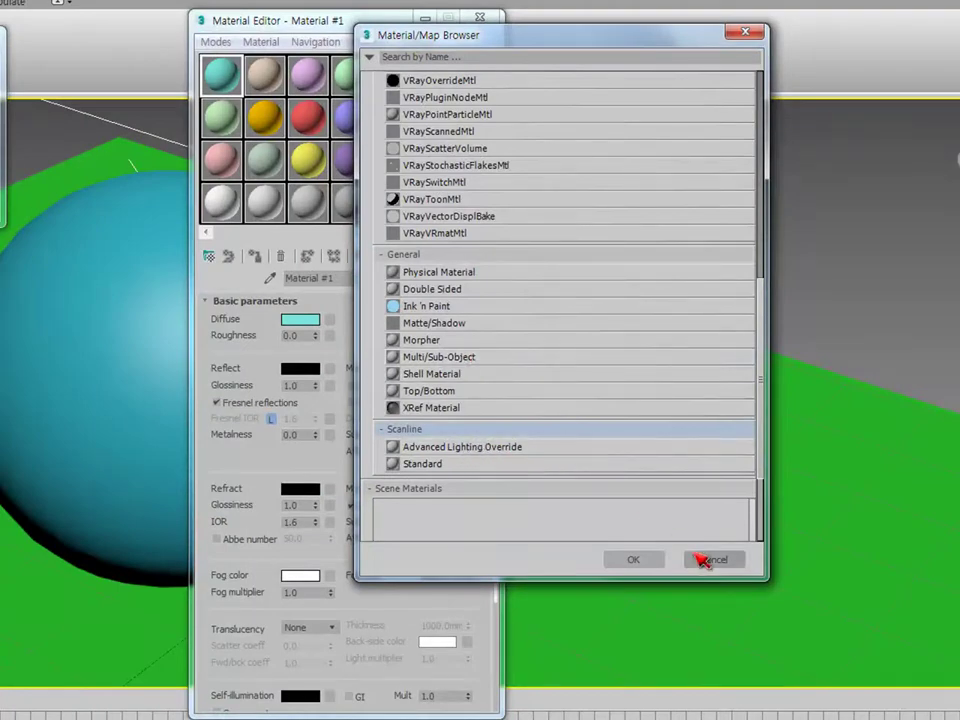
pyautogui.doubleClick(478, 465)
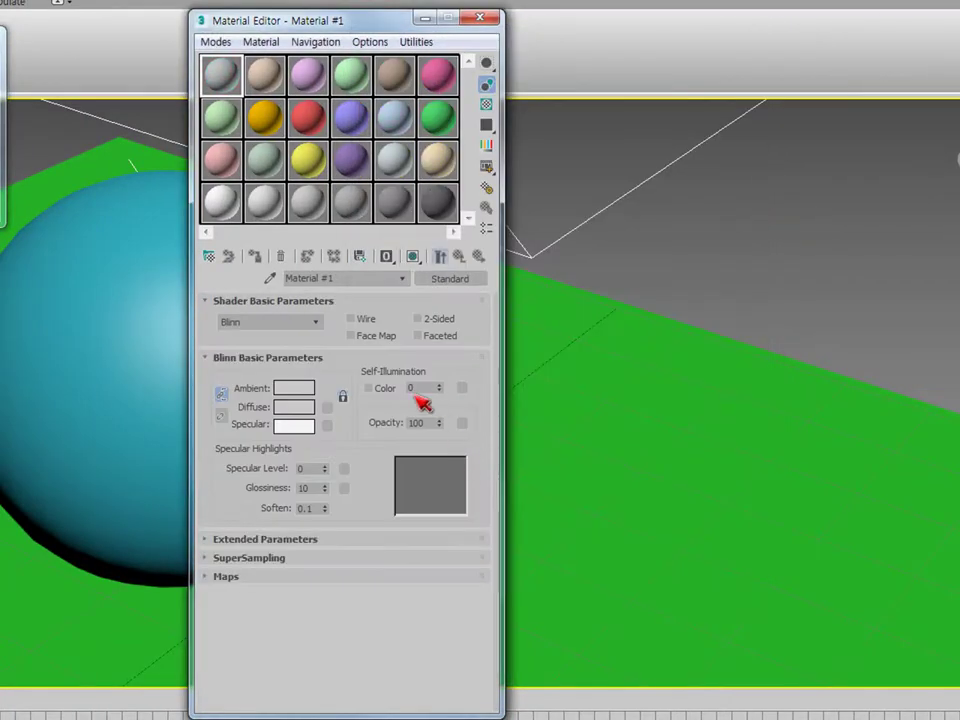
# Check the Scanline, Scene Materials and Sample Slots groups in the Material/Map Browser and close it without choosing a material.
pyautogui.click(452, 279)
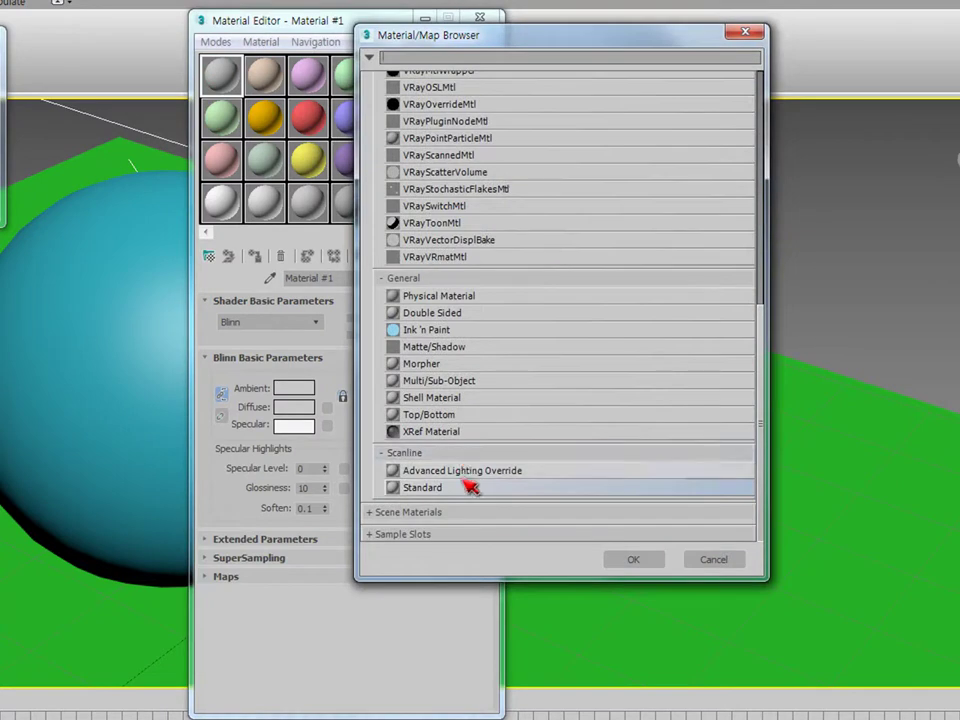
pyautogui.click(392, 513)
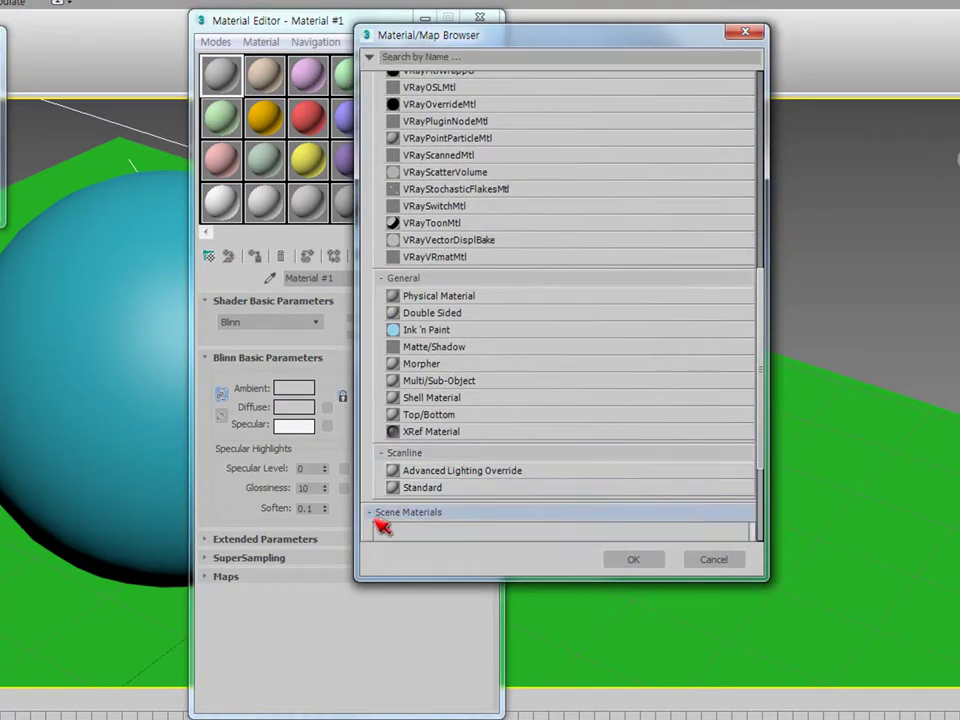
pyautogui.click(380, 513)
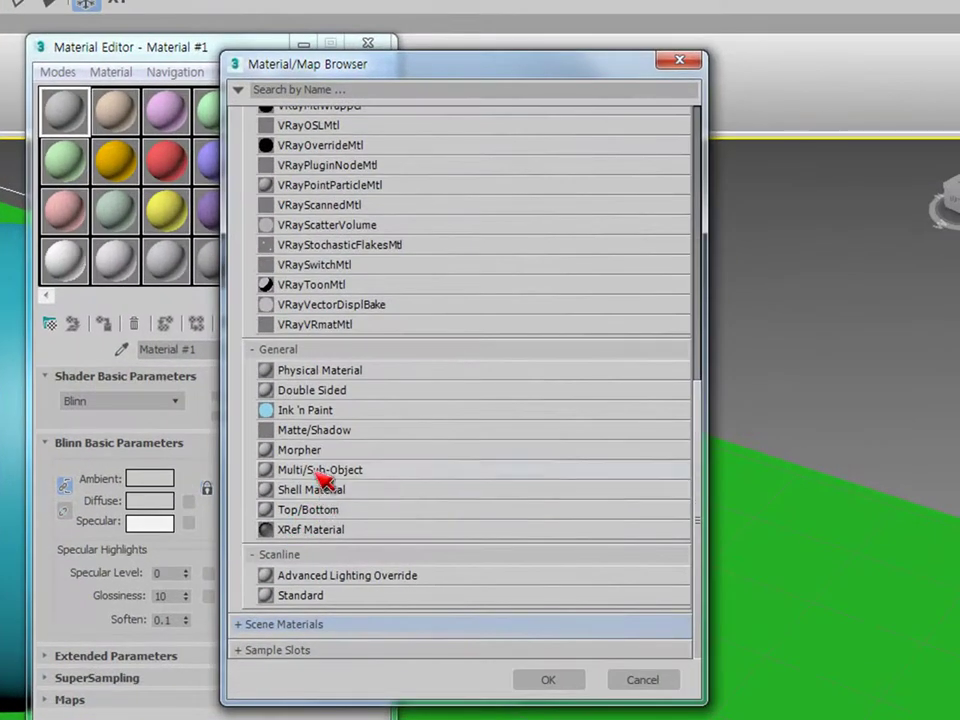
pyautogui.click(275, 652)
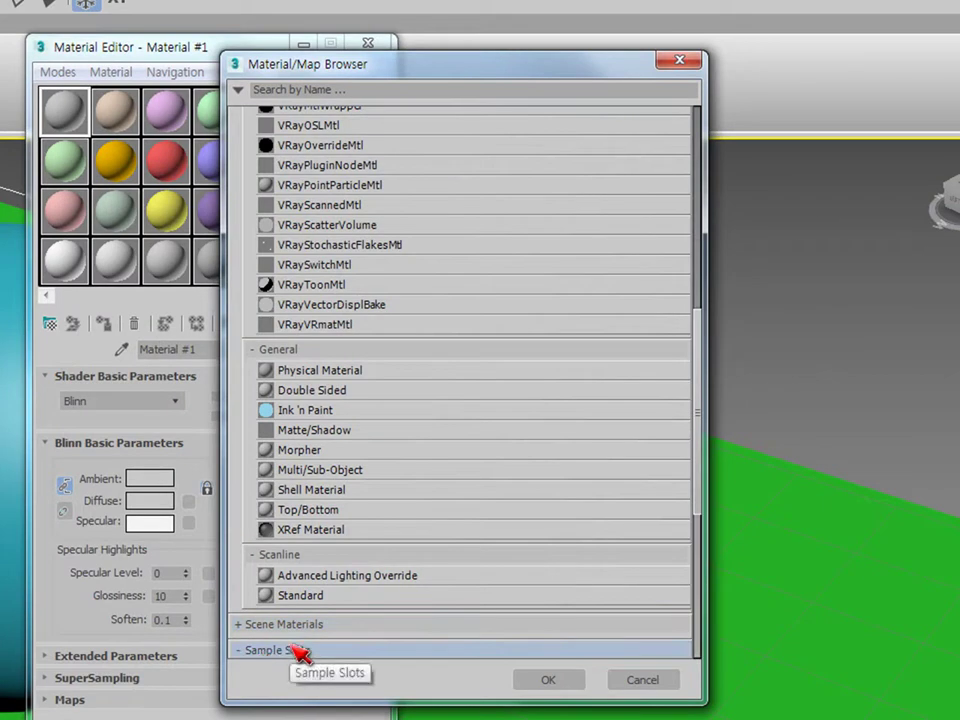
pyautogui.click(266, 652)
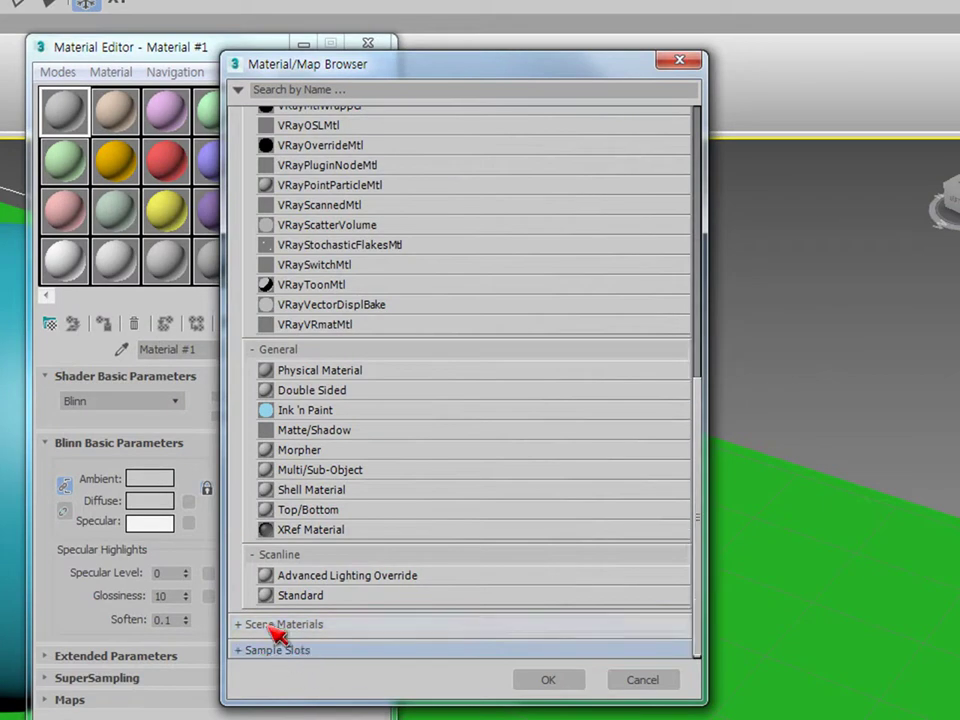
pyautogui.click(259, 558)
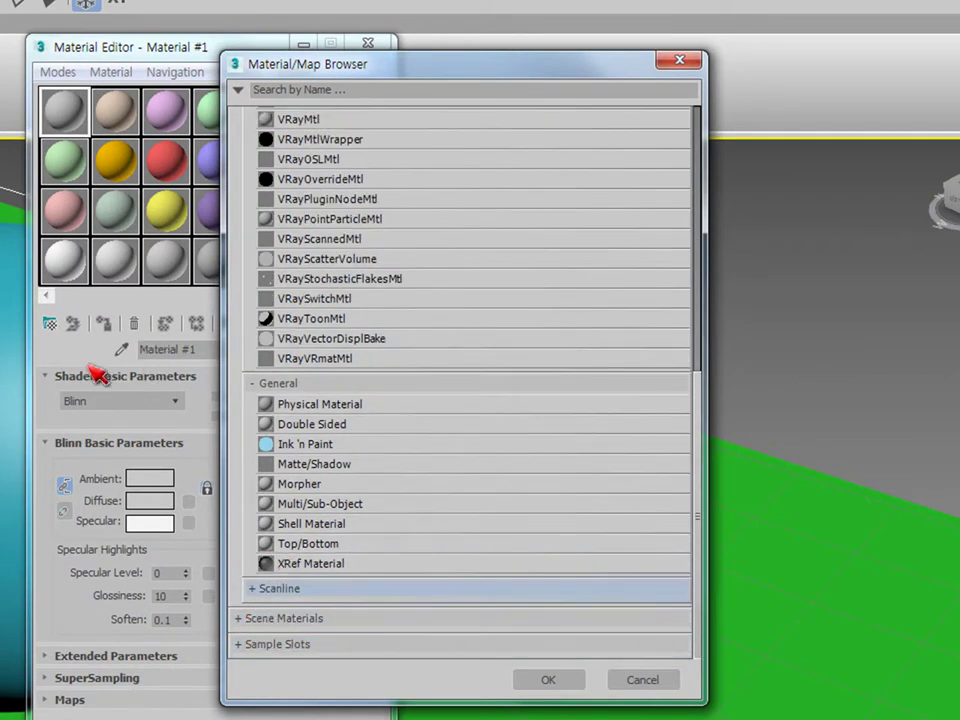
pyautogui.moveTo(532, 64); pyautogui.dragTo(748, 54)
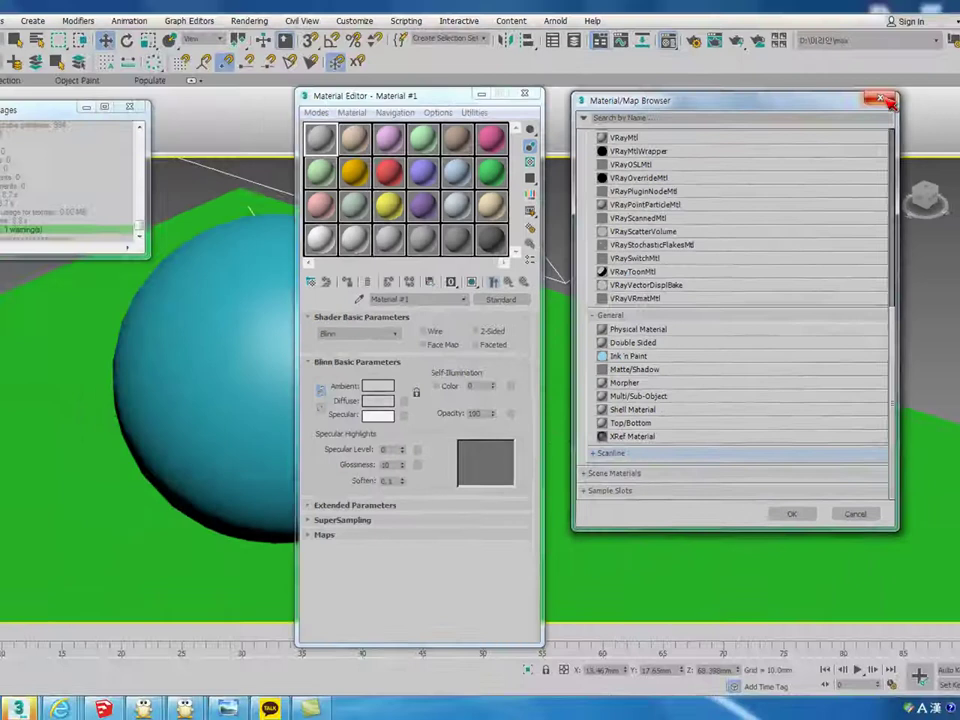
pyautogui.click(895, 51)
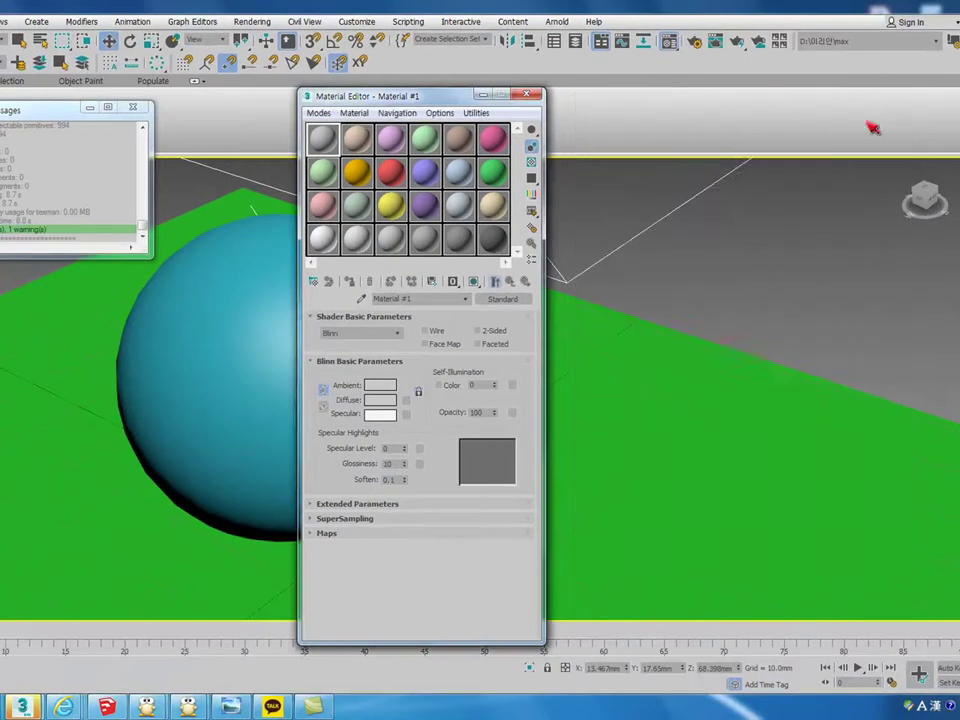
# Save the sphere scene to the desktop as 111111 in 3ds Max format.
pyautogui.click(93, 63)
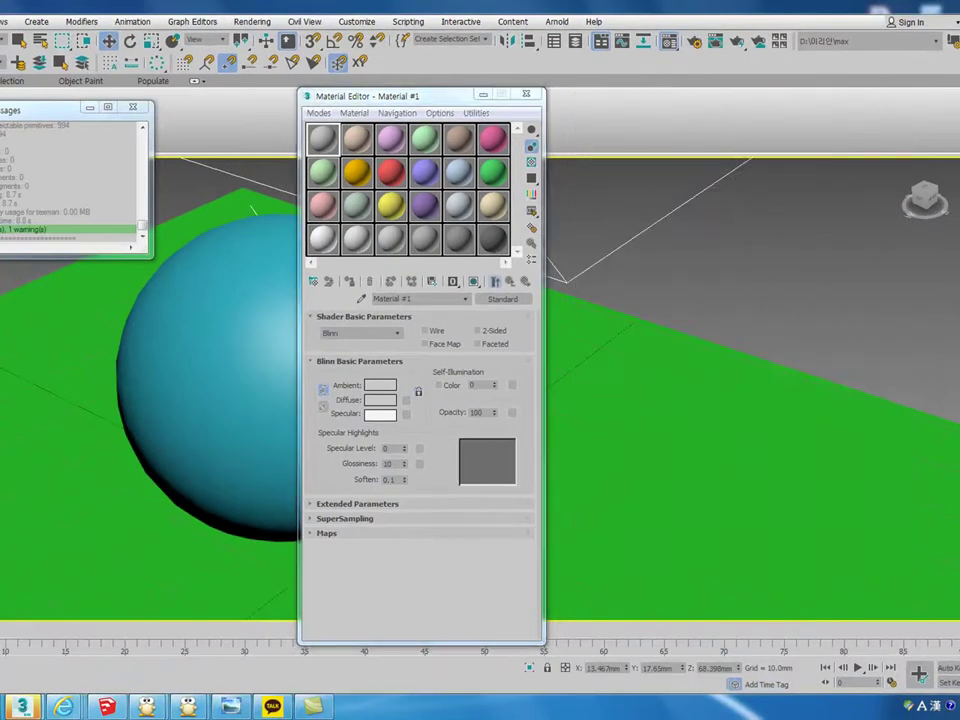
pyautogui.hotkey('alt', 'f')
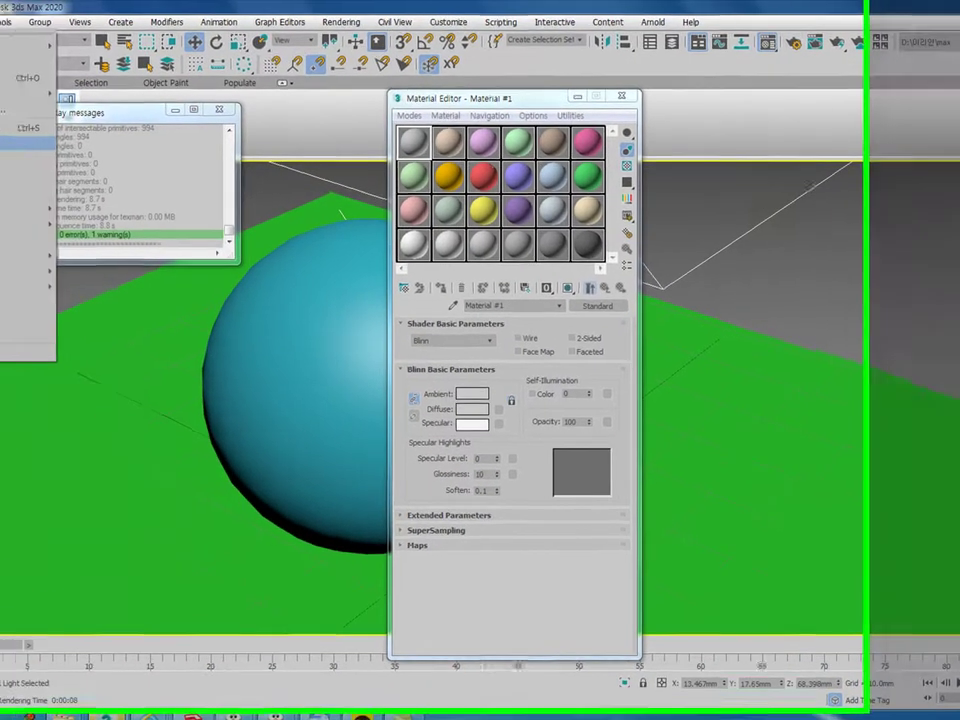
pyautogui.click(15, 143)
pyautogui.click(40, 150)
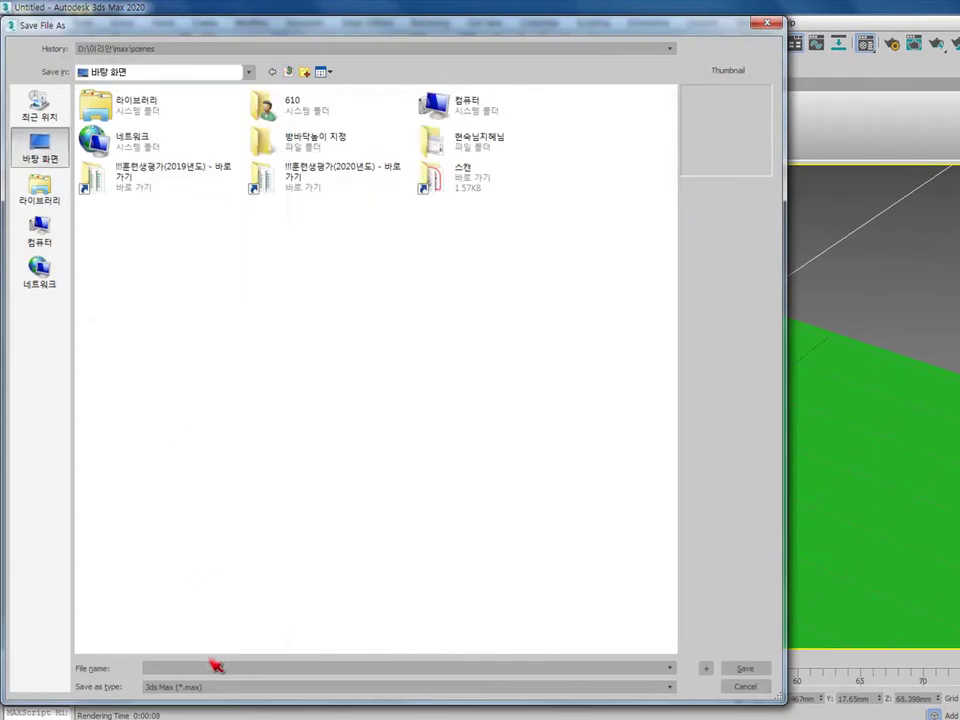
pyautogui.write('111111')
pyautogui.click(745, 668)
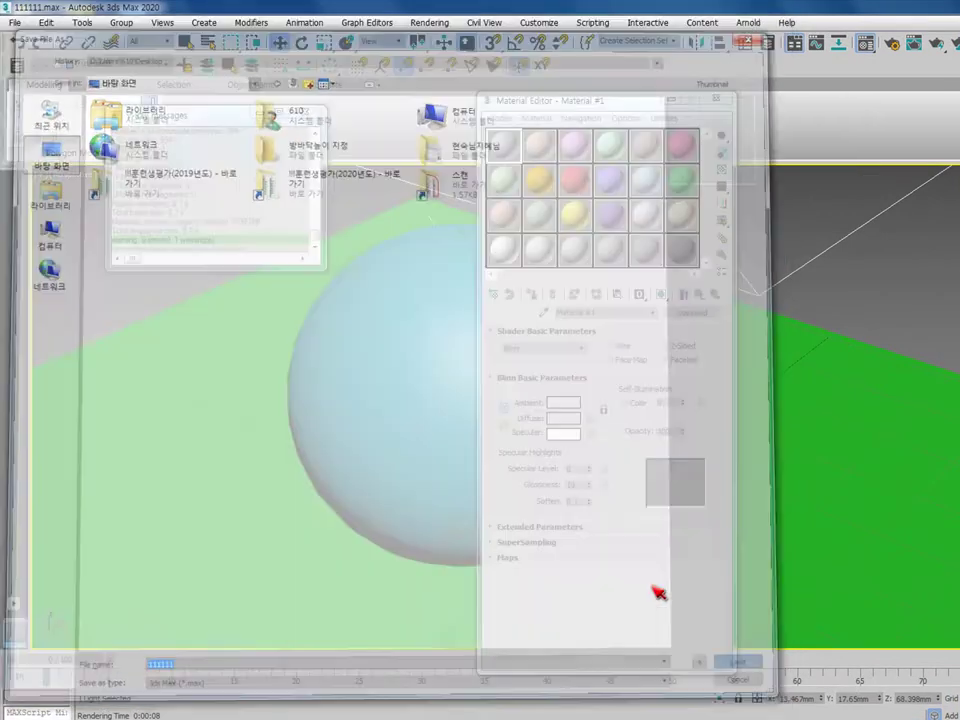
# Open the Coca-Cola bottle scene 코카콜라병.max from its folder on the computer.
pyautogui.click(15, 22)
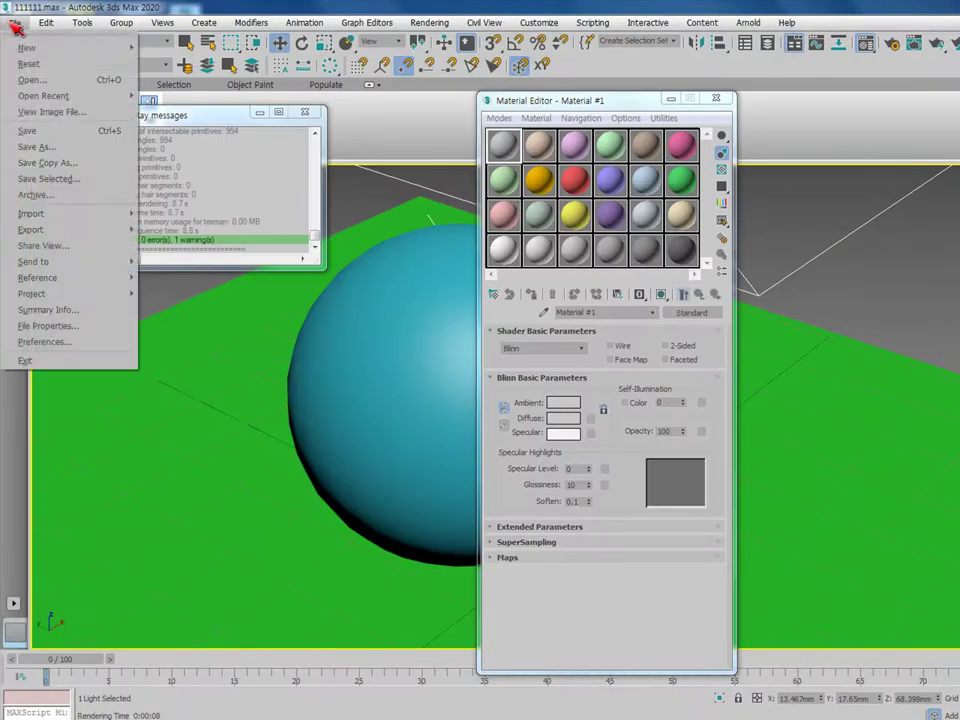
pyautogui.click(46, 79)
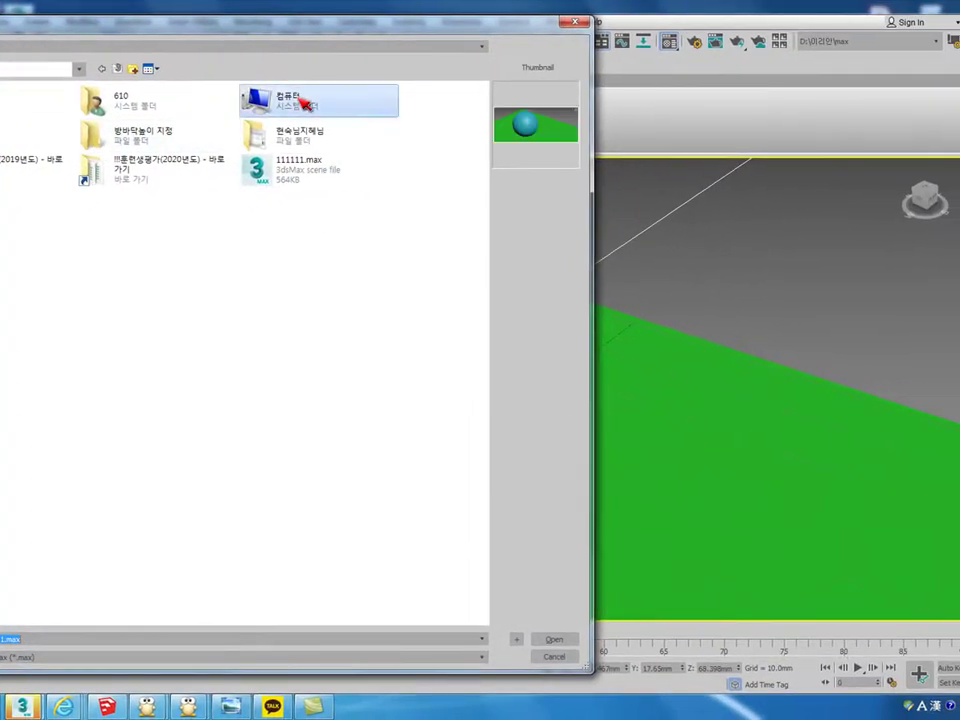
pyautogui.doubleClick(408, 103)
pyautogui.doubleClick(225, 120)
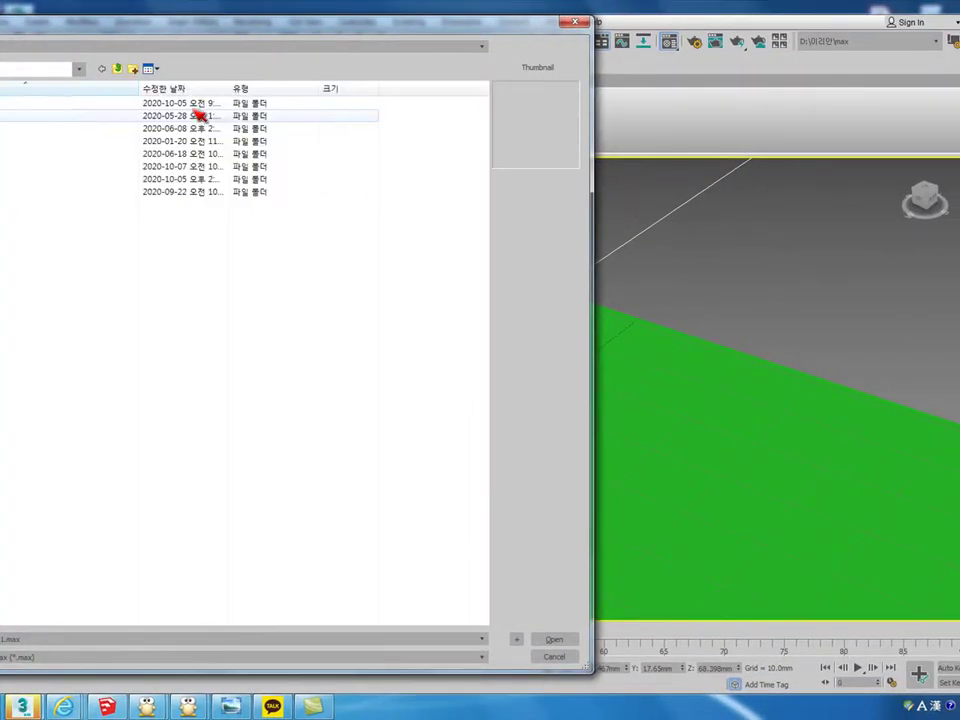
pyautogui.doubleClick(160, 128)
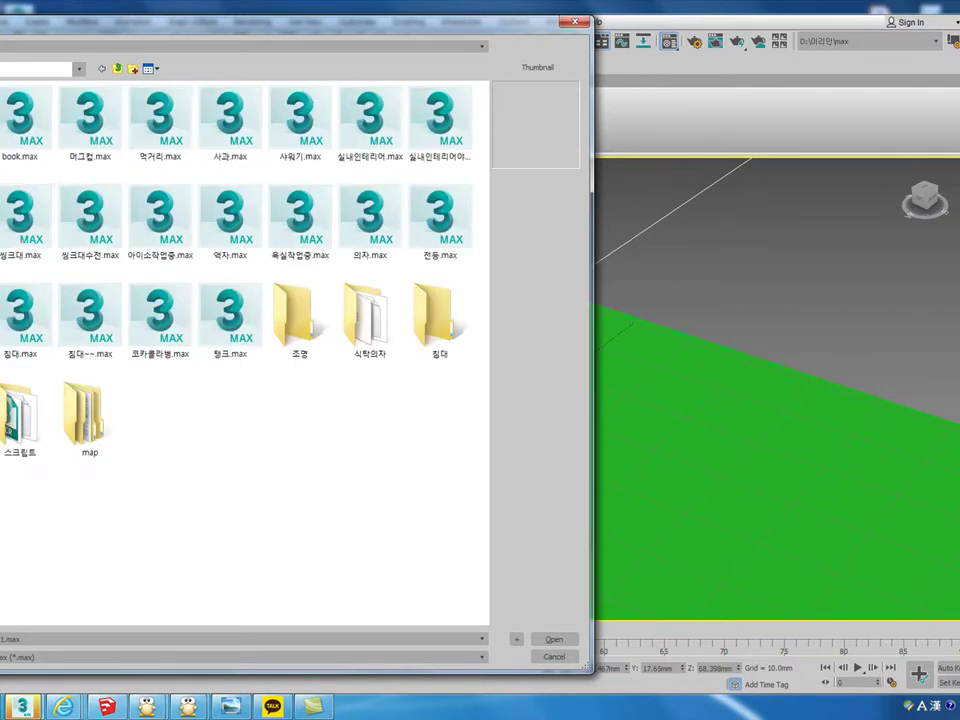
pyautogui.doubleClick(197, 324)
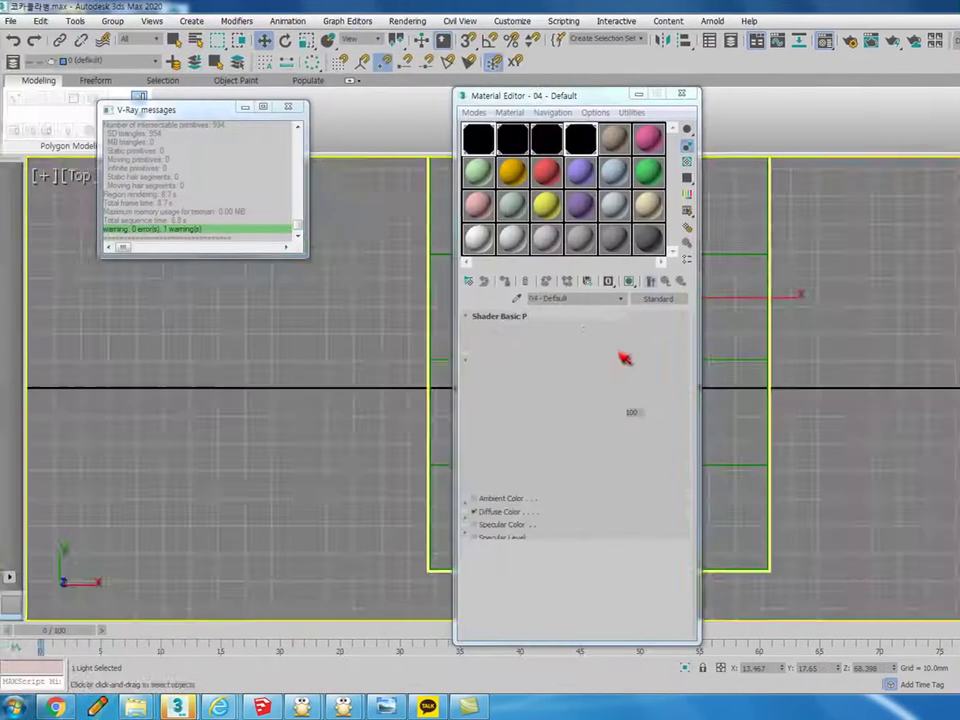
# Inspect the logo mask bitmap in the empty bottle's Blend material and return to the Blend parameters.
pyautogui.click(484, 140)
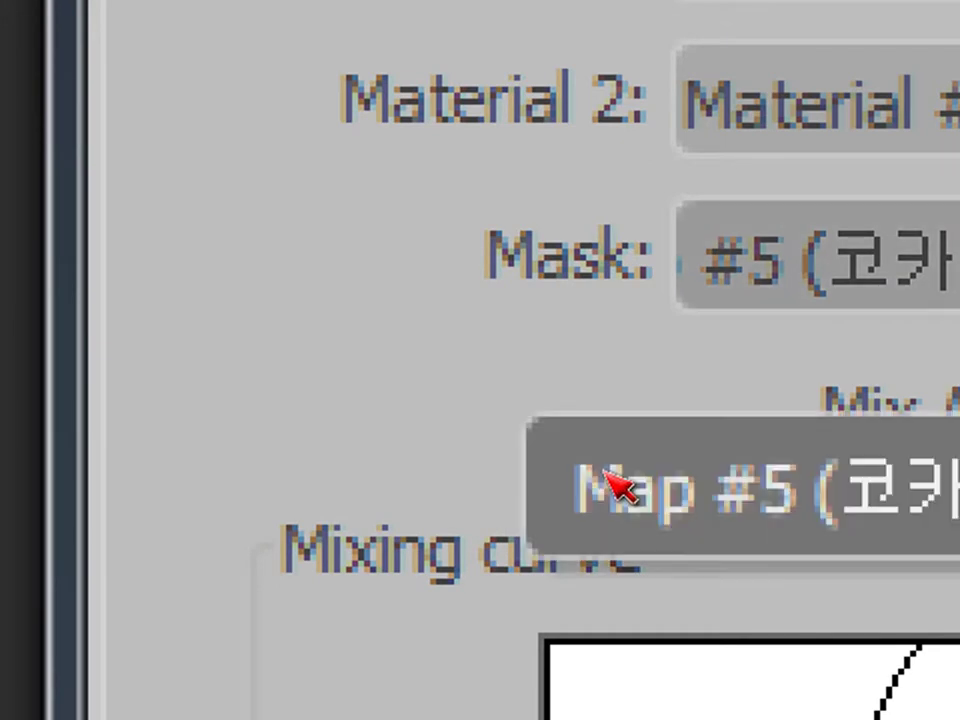
pyautogui.click(612, 487)
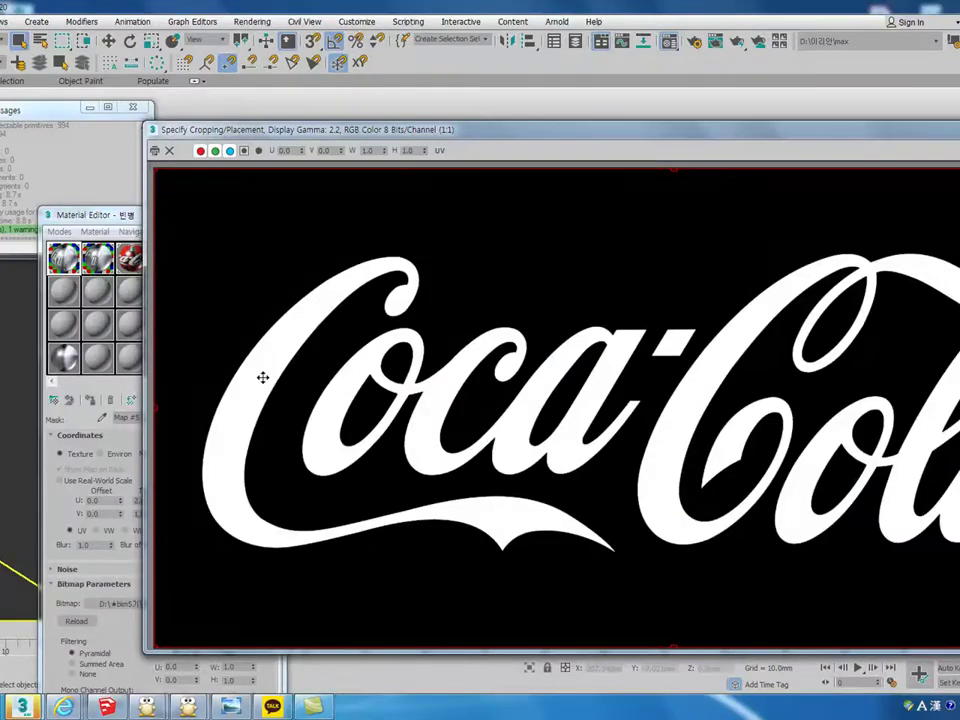
pyautogui.moveTo(908, 157); pyautogui.dragTo(350, 178)
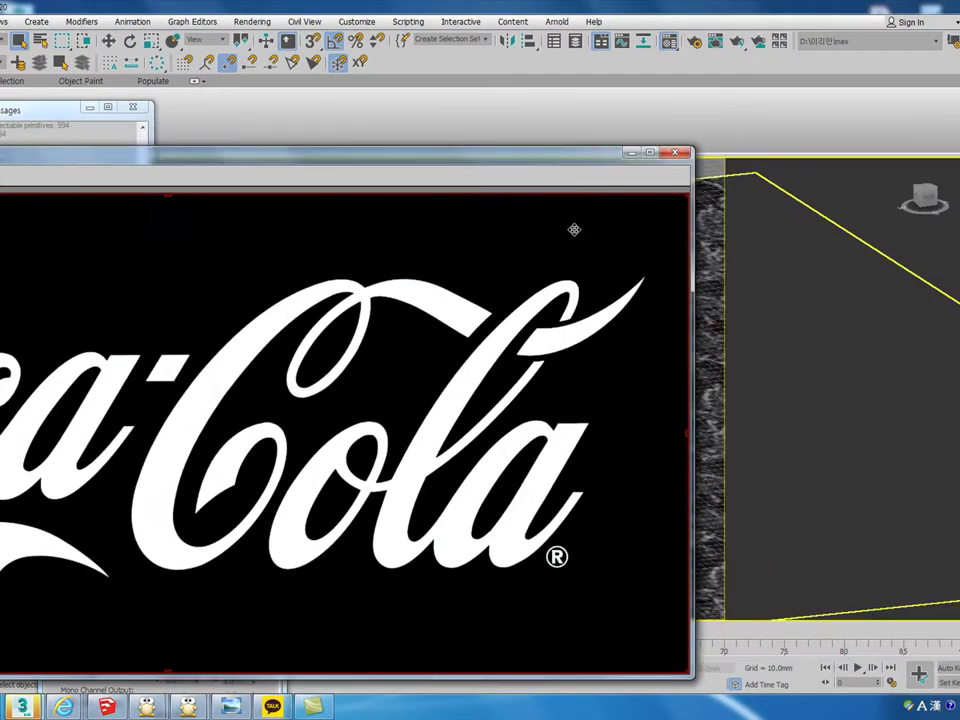
pyautogui.click(681, 152)
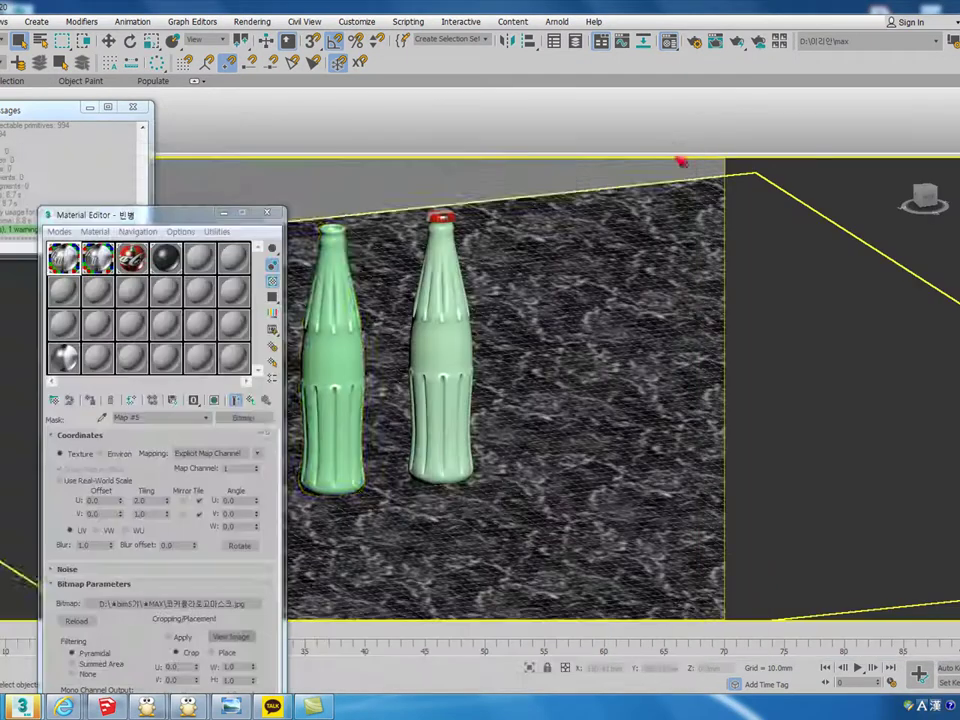
pyautogui.click(253, 401)
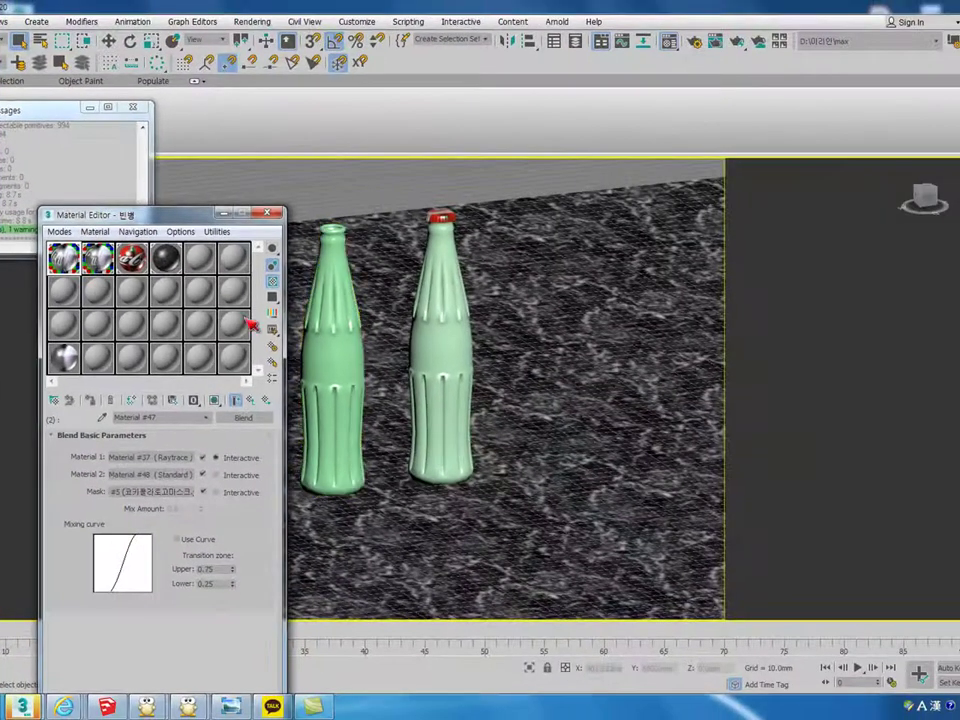
# Render a closer view of the two bottles and enlarge the logo on the empty bottle.
pyautogui.scroll(2, 327, 316)
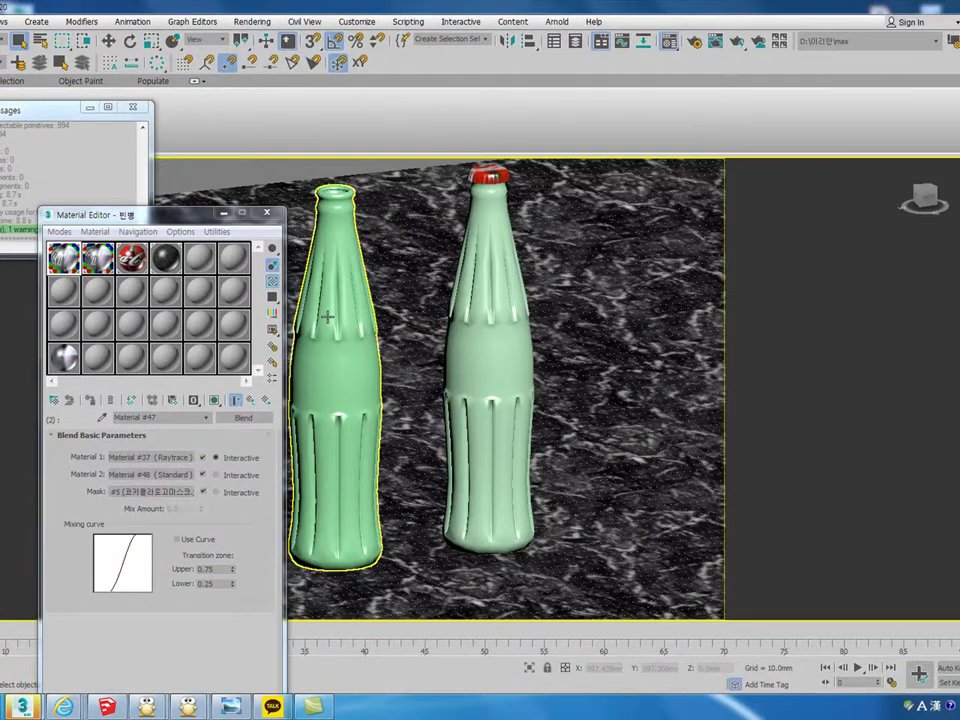
pyautogui.hotkey('shift', 'q')
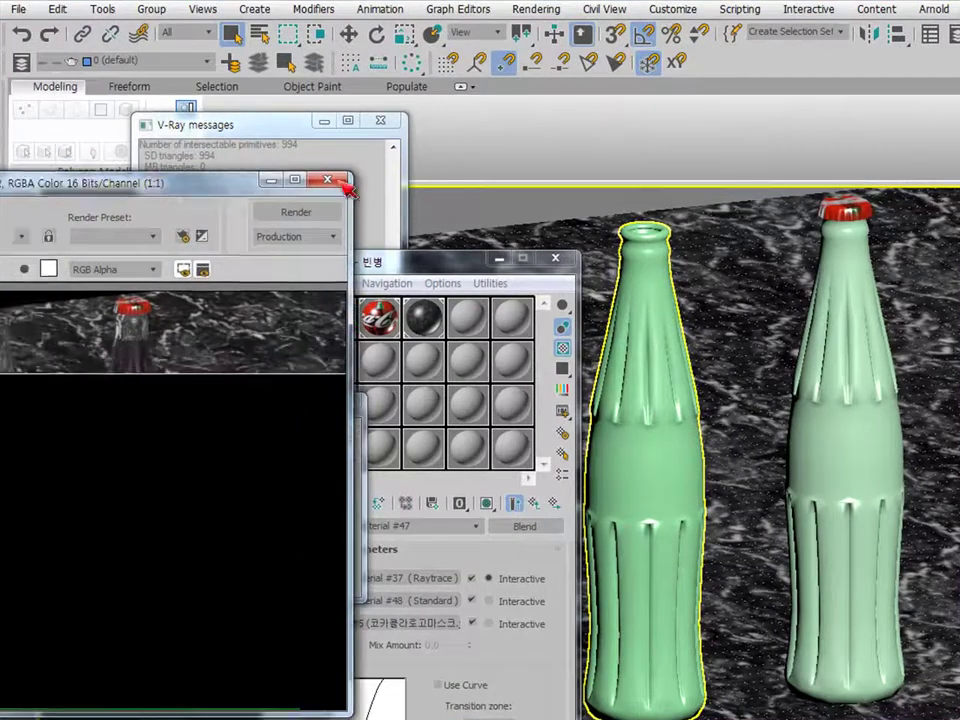
pyautogui.click(343, 186)
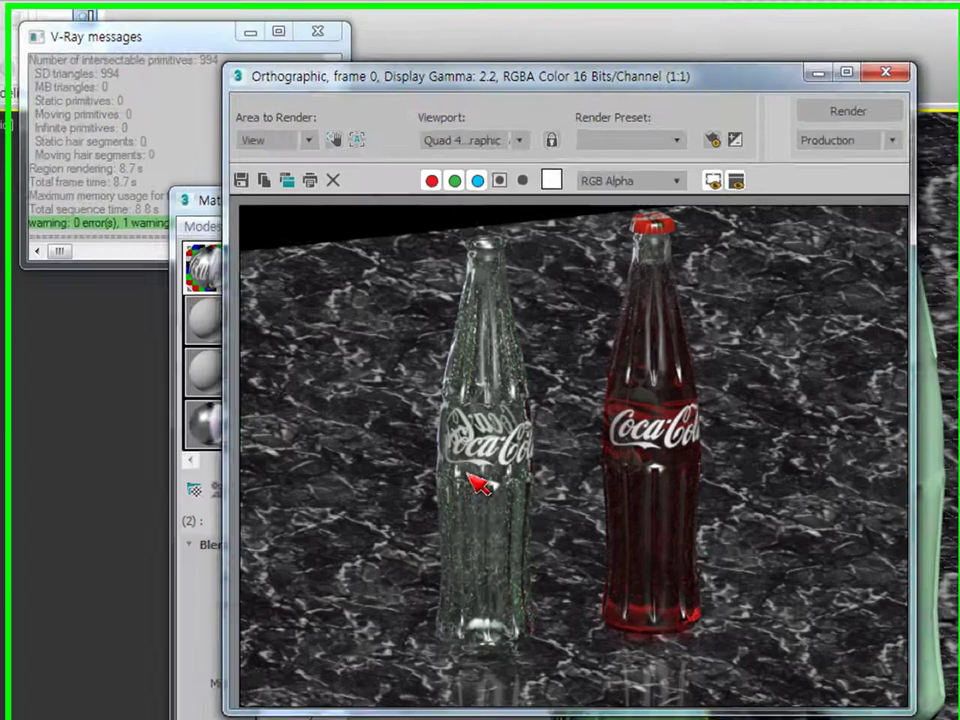
pyautogui.scroll(1, 527, 420)
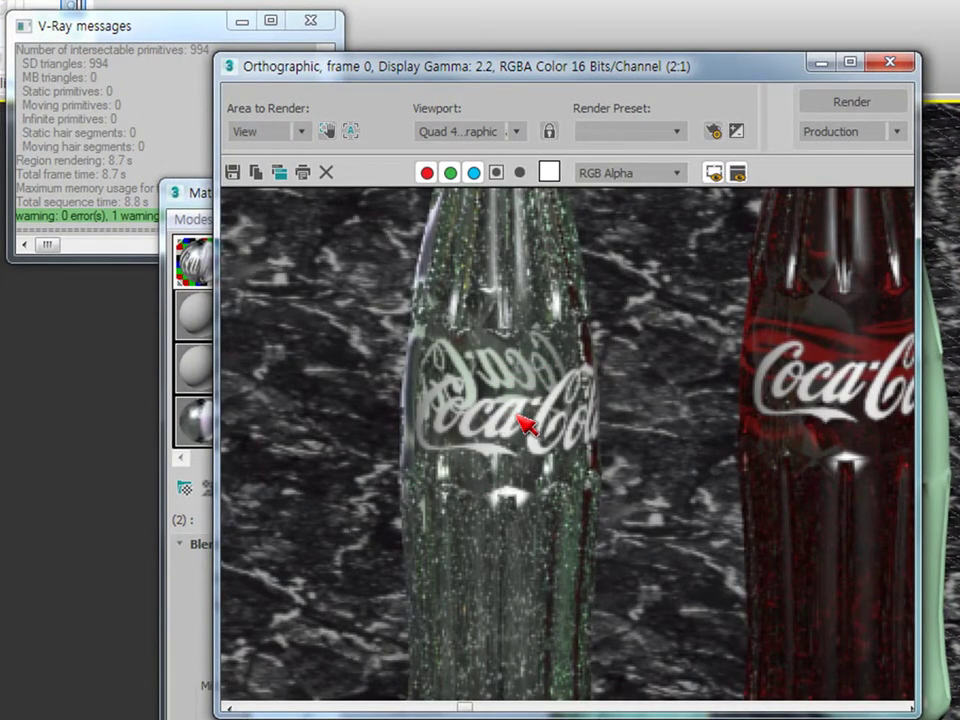
# Clear the logo mask from the empty bottle's Blend material and render the bottles with a mix amount of 0.
pyautogui.click(890, 62)
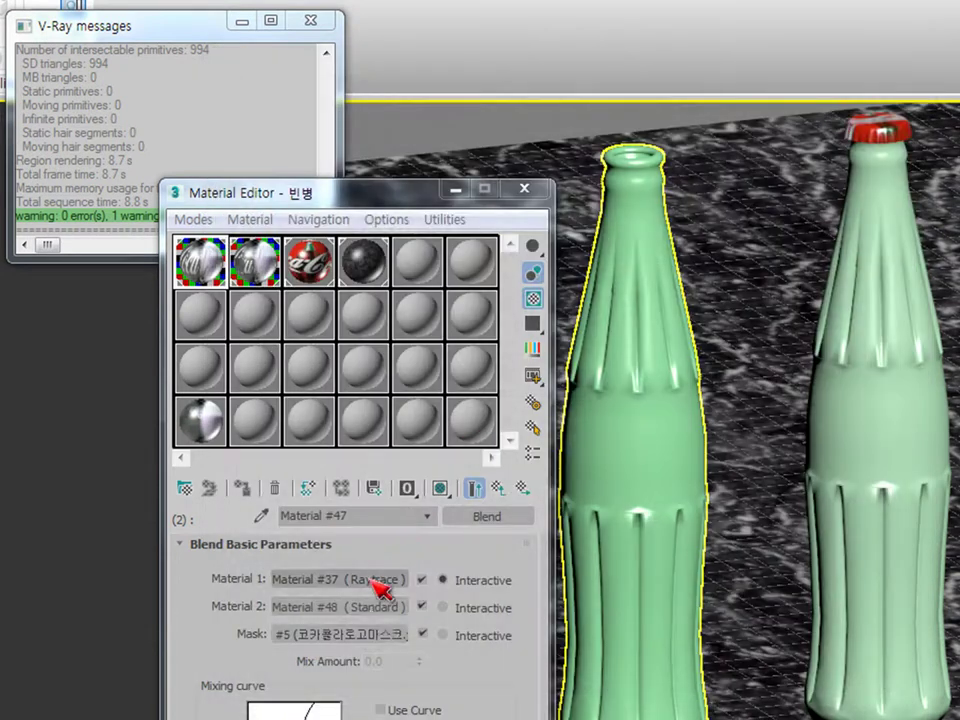
pyautogui.rightClick(350, 647)
pyautogui.click(345, 706)
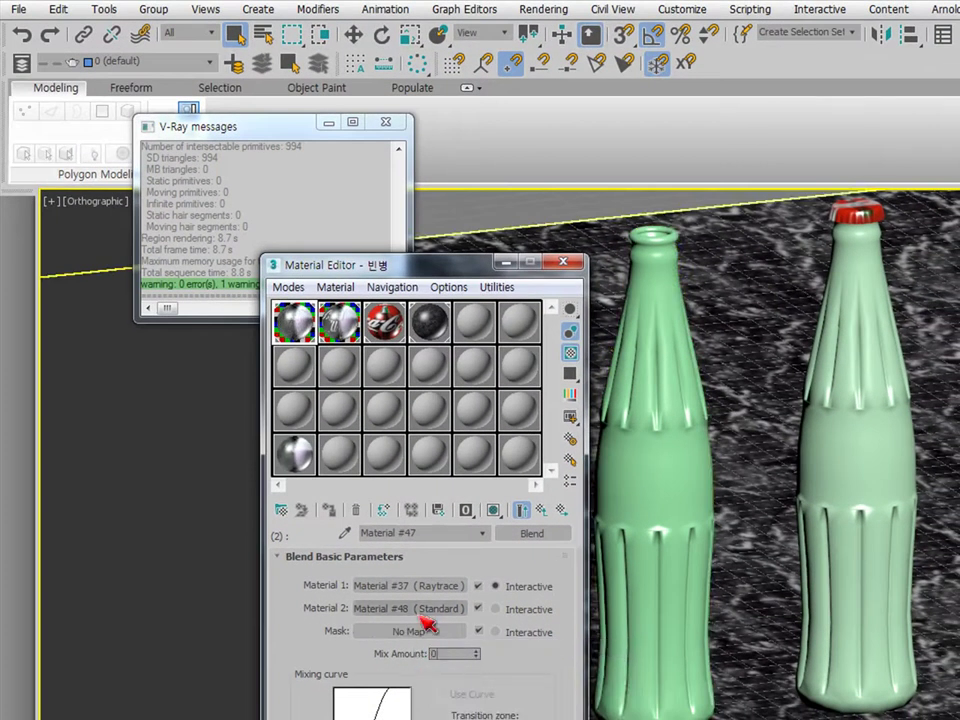
pyautogui.click(658, 504)
pyautogui.hotkey('shift', 'q')
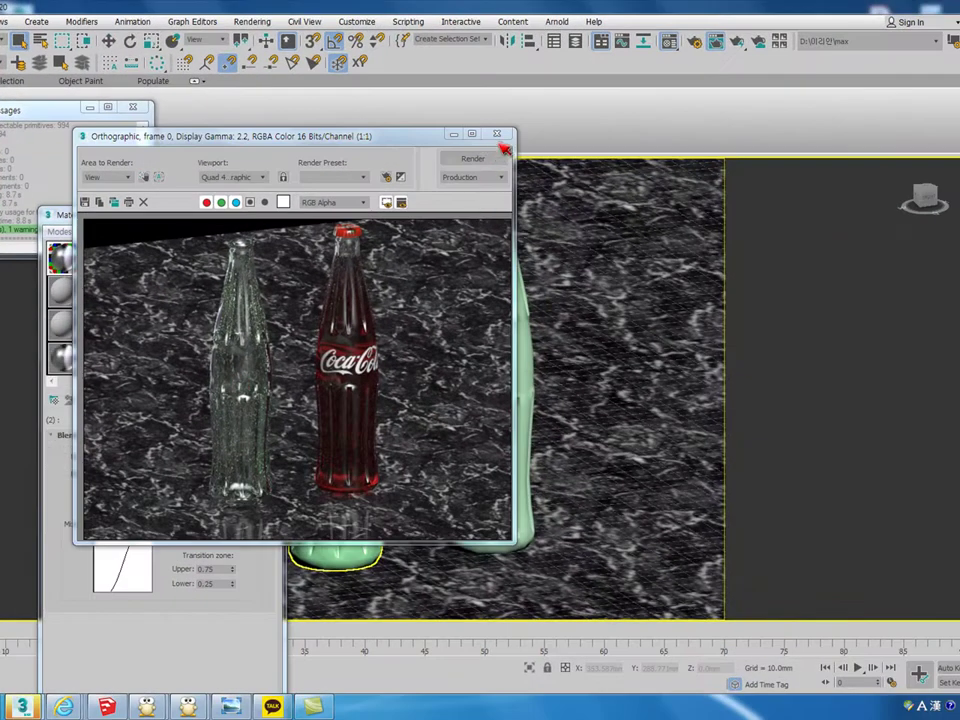
pyautogui.click(499, 139)
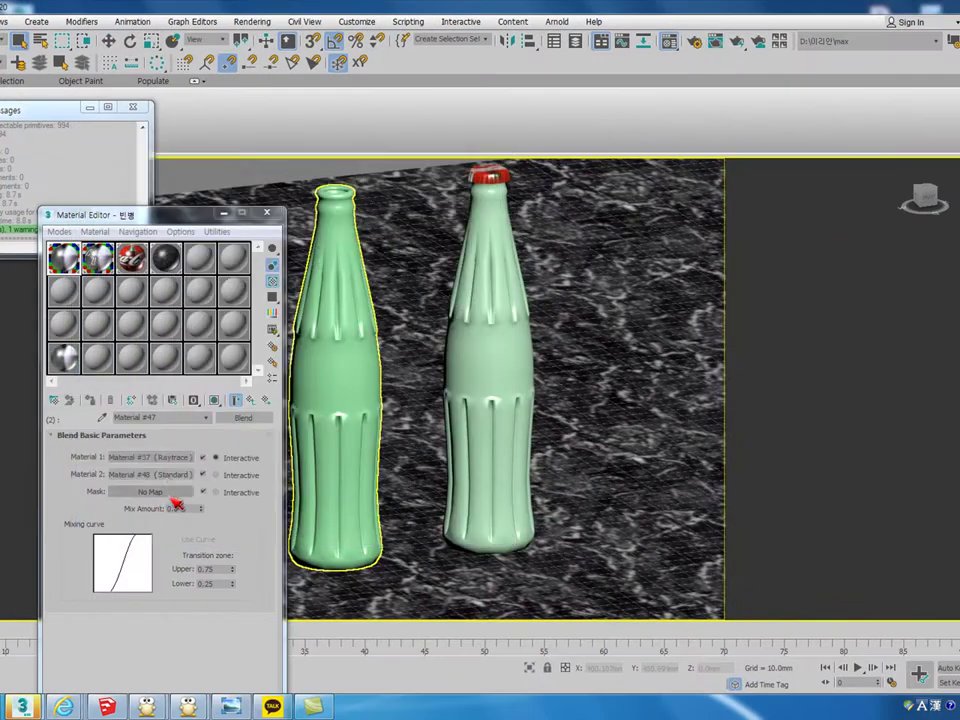
# Set the empty bottle's Blend mix amount to 100 and render the bottles.
pyautogui.doubleClick(175, 509)
pyautogui.write('1')
pyautogui.press('Return')
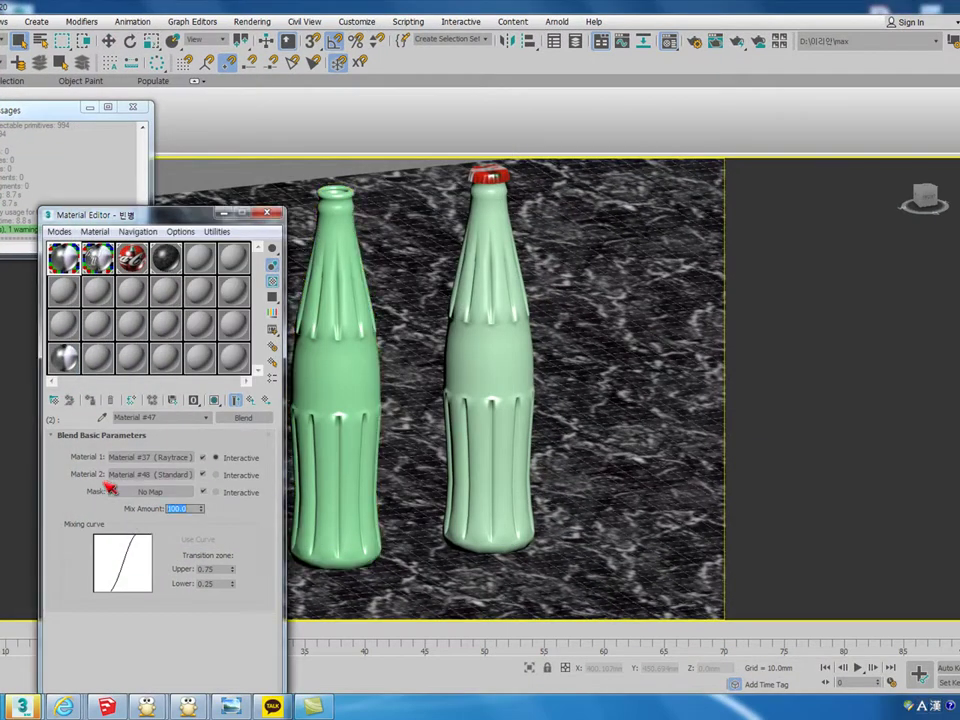
pyautogui.click(365, 362)
pyautogui.hotkey('shift', 'q')
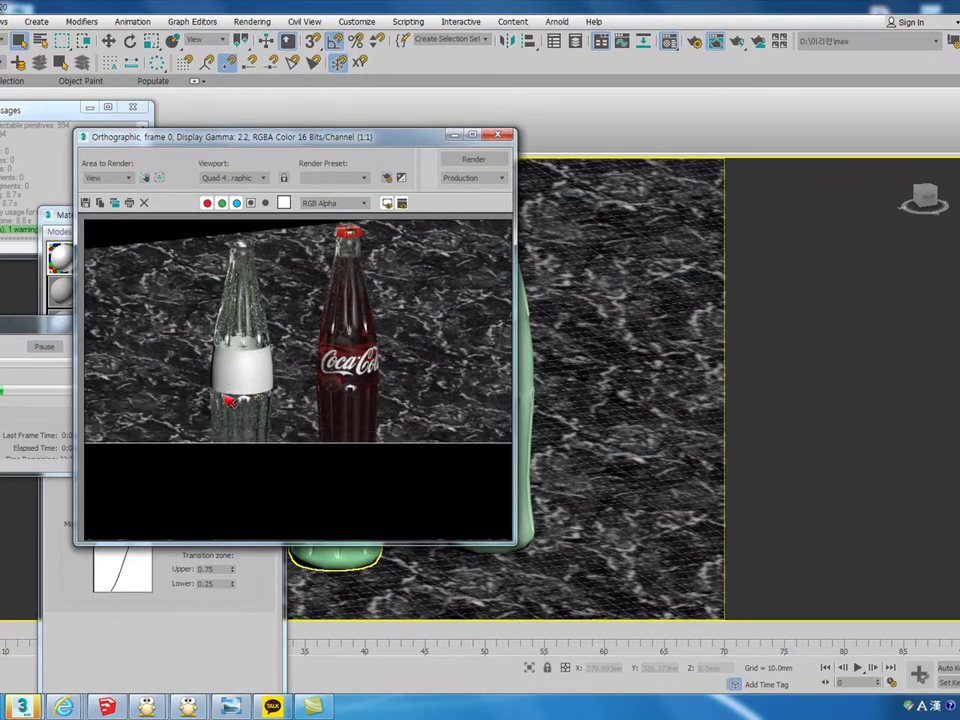
pyautogui.click(497, 134)
# Set the Blend mix amount to 50, render the bottles and enlarge the empty bottle's label area.
pyautogui.doubleClick(183, 508)
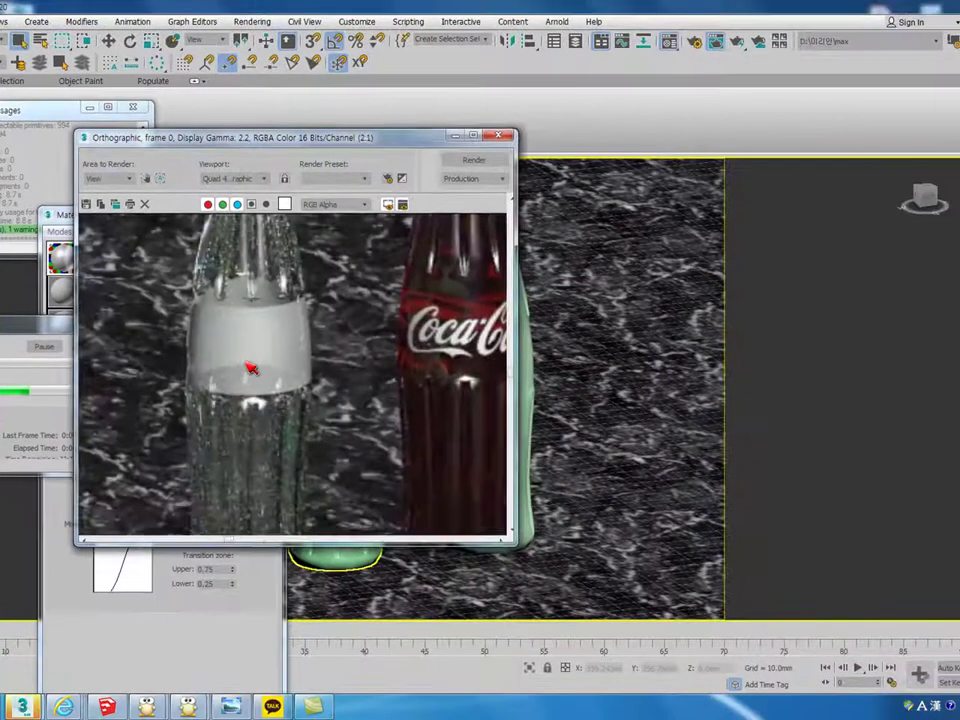
pyautogui.scroll(1, 285, 415)
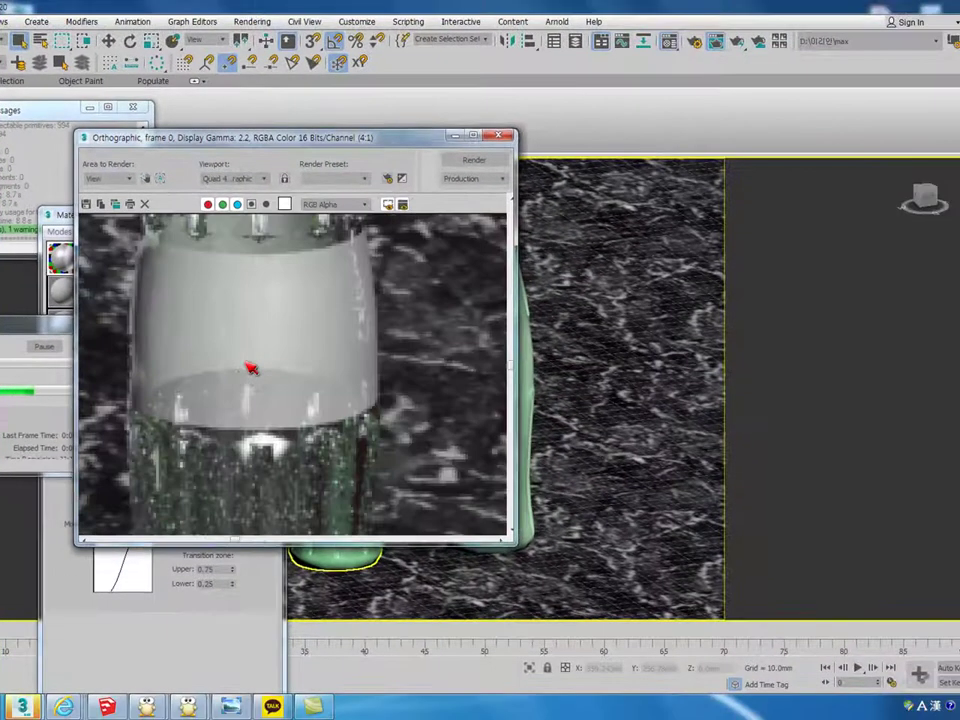
pyautogui.click(499, 136)
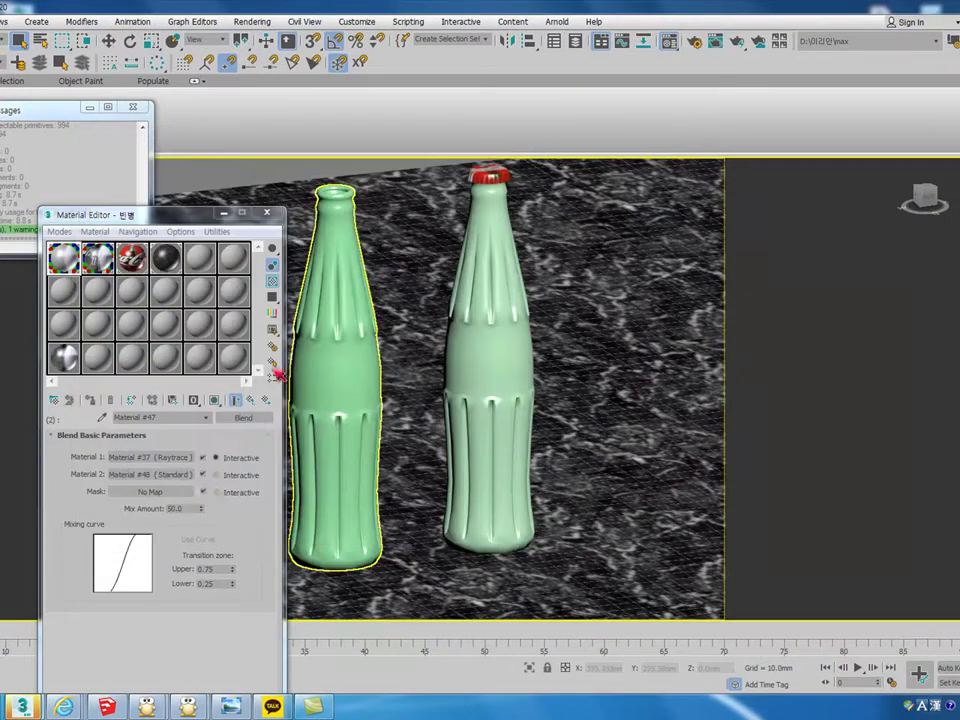
# Reset the Blend mix amount to 0 and restore the logo bitmap as the mask.
pyautogui.click(150, 491)
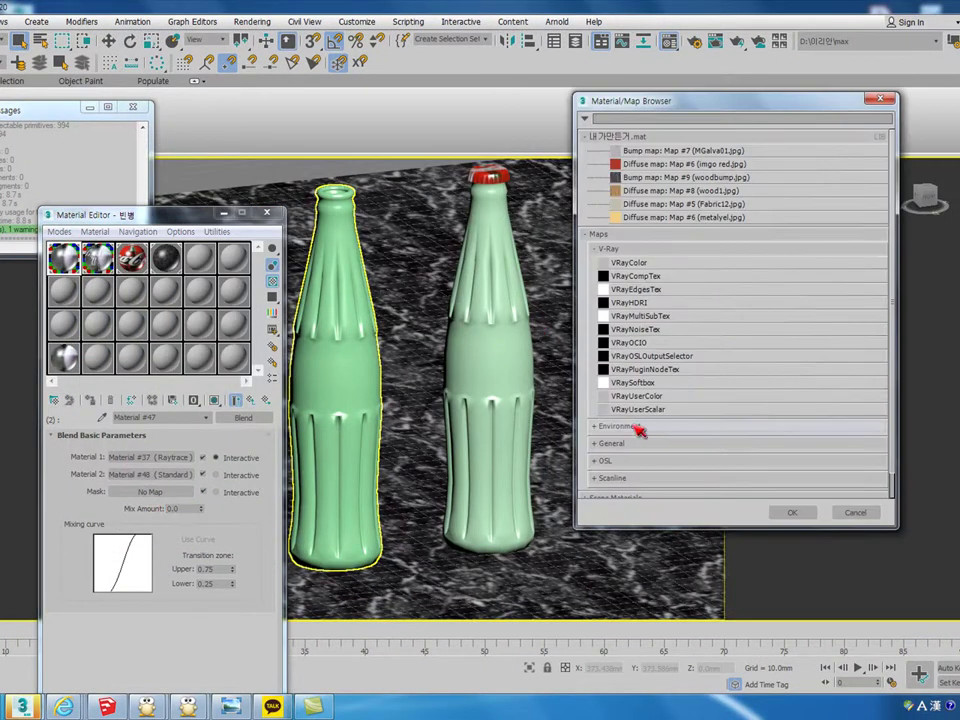
pyautogui.click(855, 512)
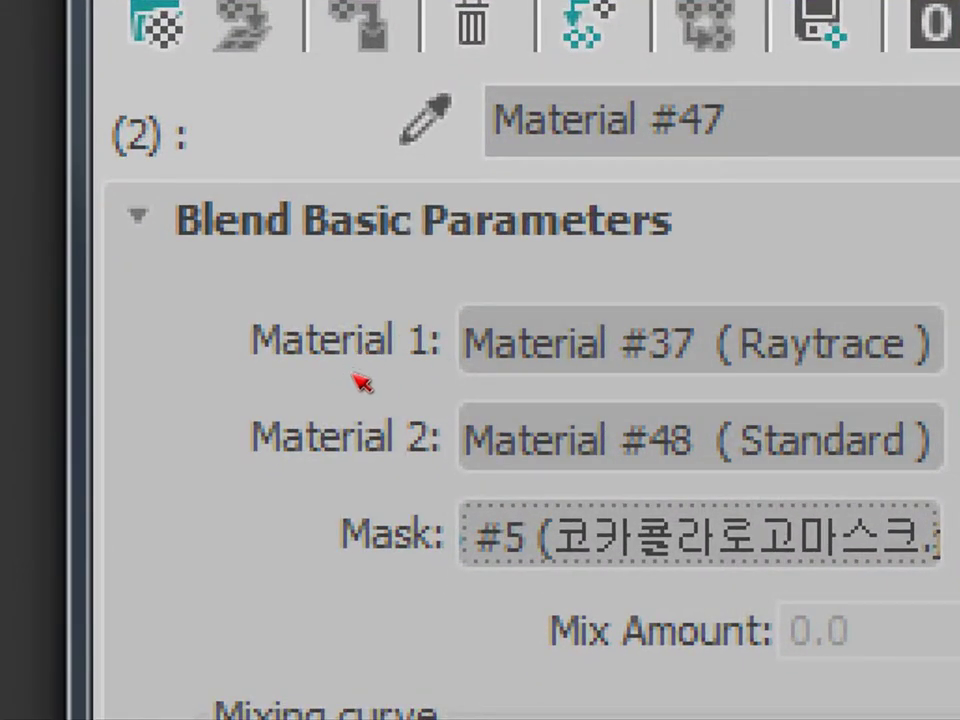
pyautogui.press('super')
pyautogui.click(531, 279)
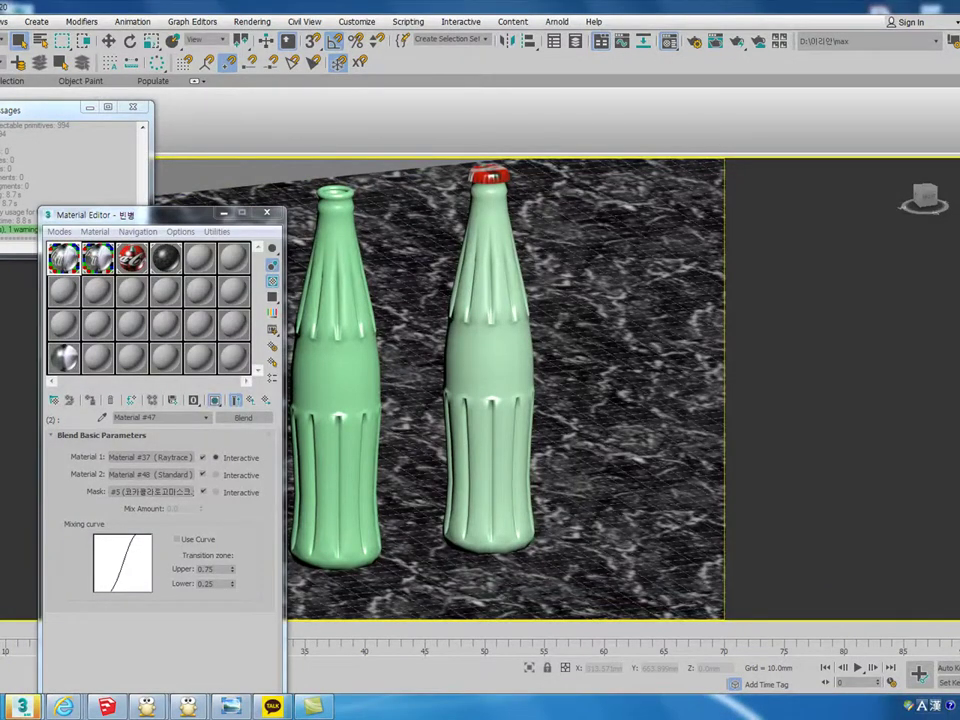
# Reload the bottle scene 코카콜라병.max and open the sphere scene 111111.max from the recent files.
pyautogui.hotkey('alt', 'f')
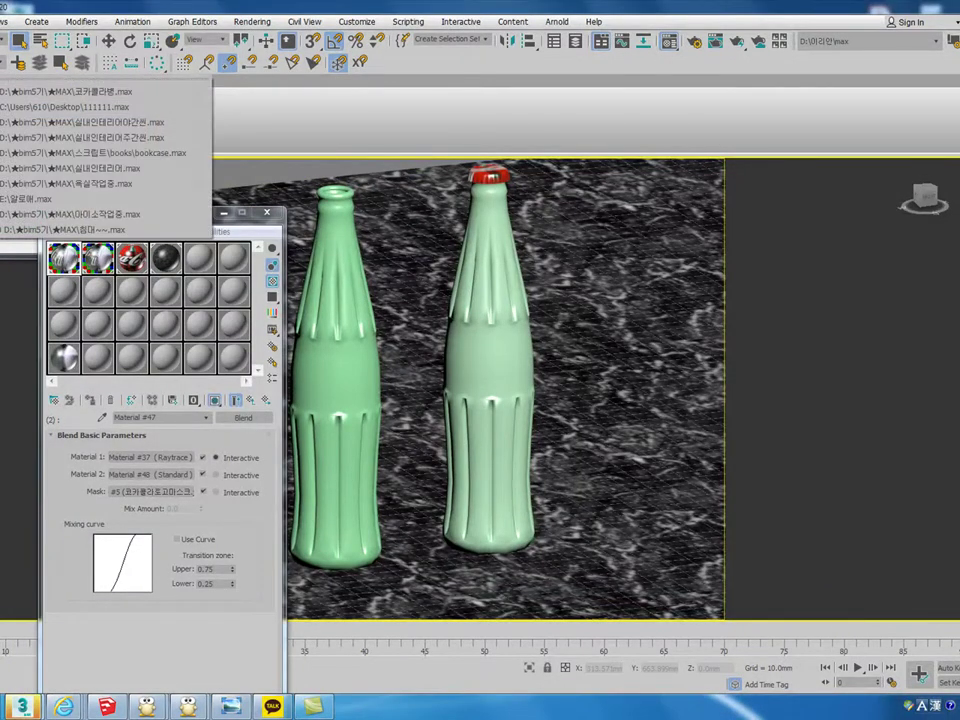
pyautogui.click(30, 92)
pyautogui.click(480, 372)
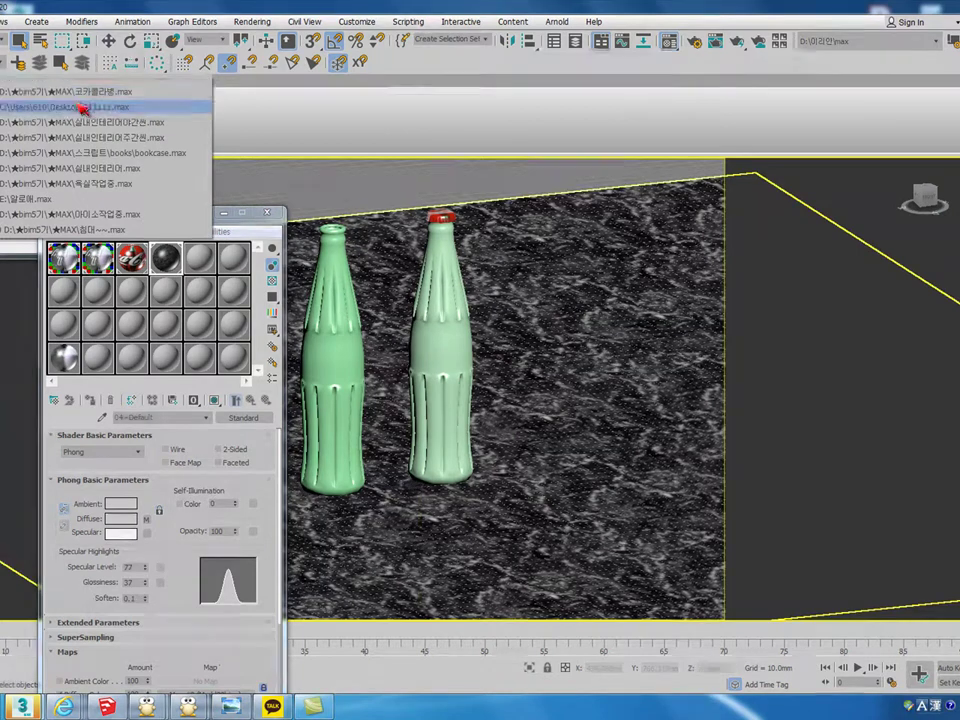
pyautogui.click(58, 78)
pyautogui.click(413, 404)
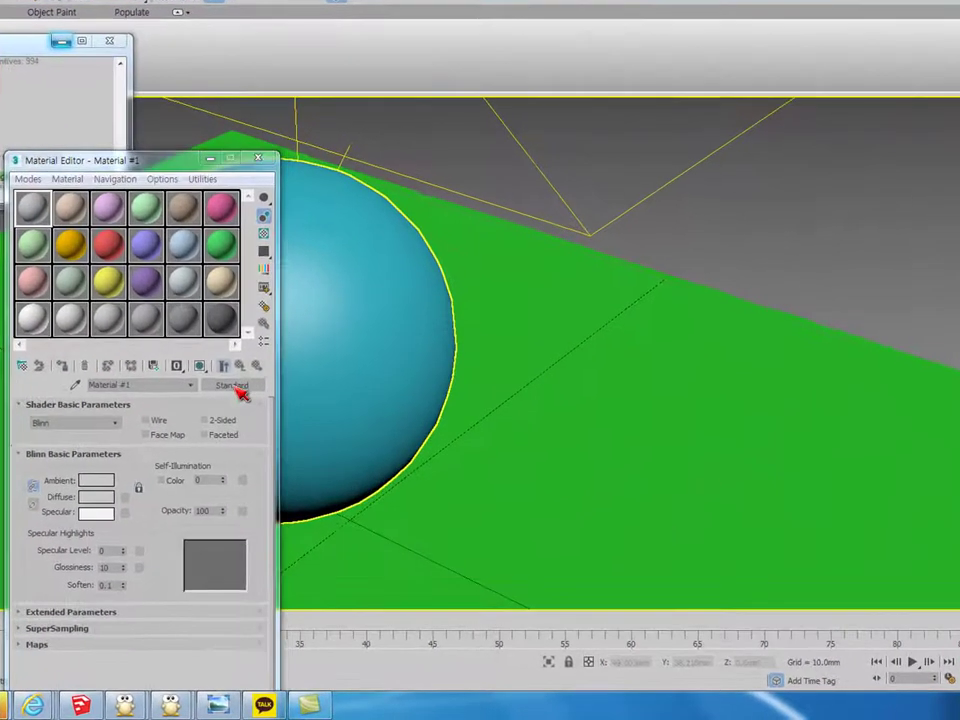
# Change the first sample material, Material #1, from Standard to VRayMtl.
pyautogui.click(235, 395)
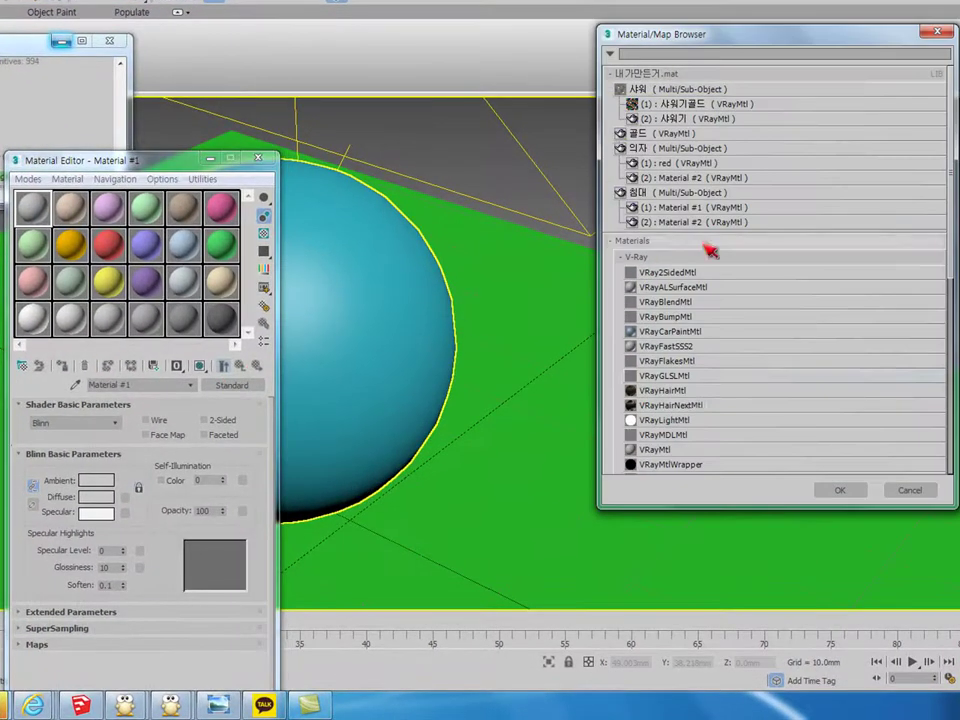
pyautogui.scroll(-1, 678, 455)
pyautogui.doubleClick(660, 414)
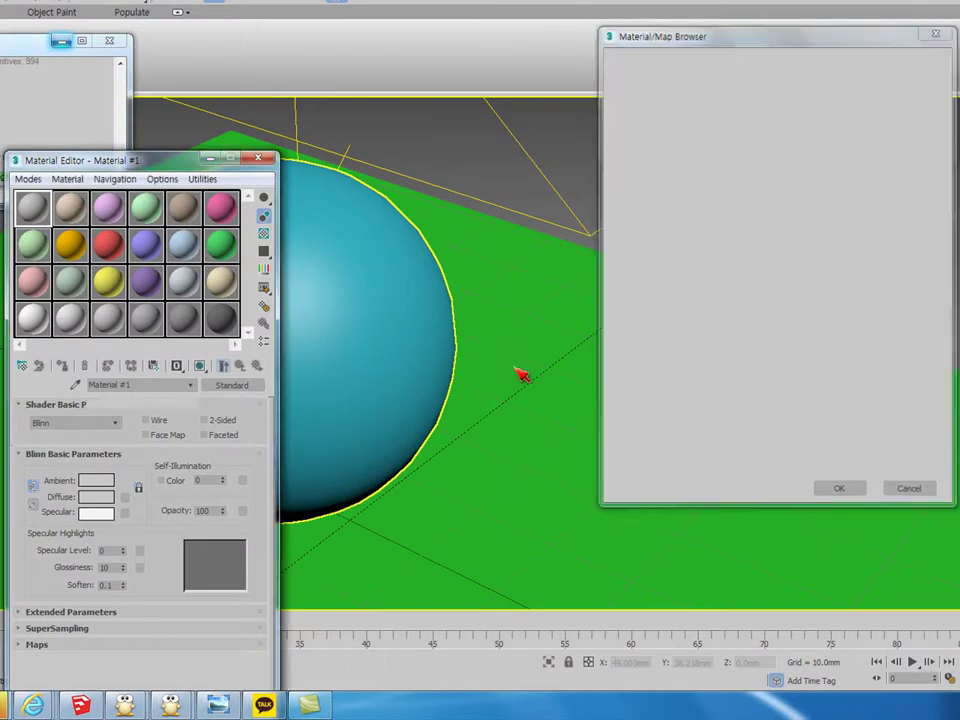
# Change Material #1 to VRayBlendMtl, keeping the old material as a sub-material.
pyautogui.click(253, 392)
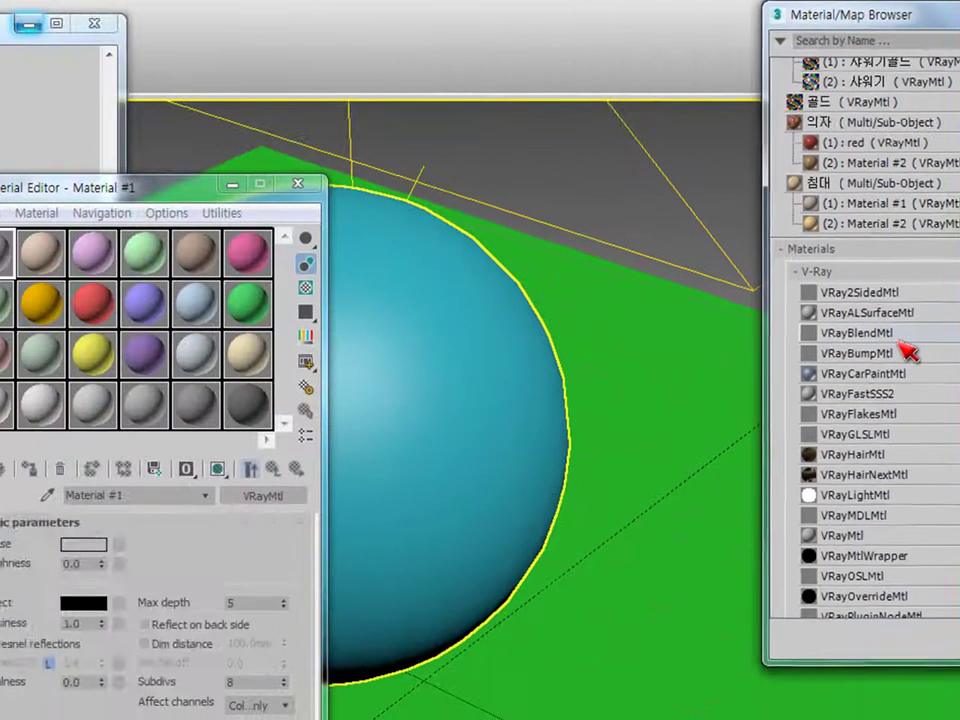
pyautogui.doubleClick(361, 367)
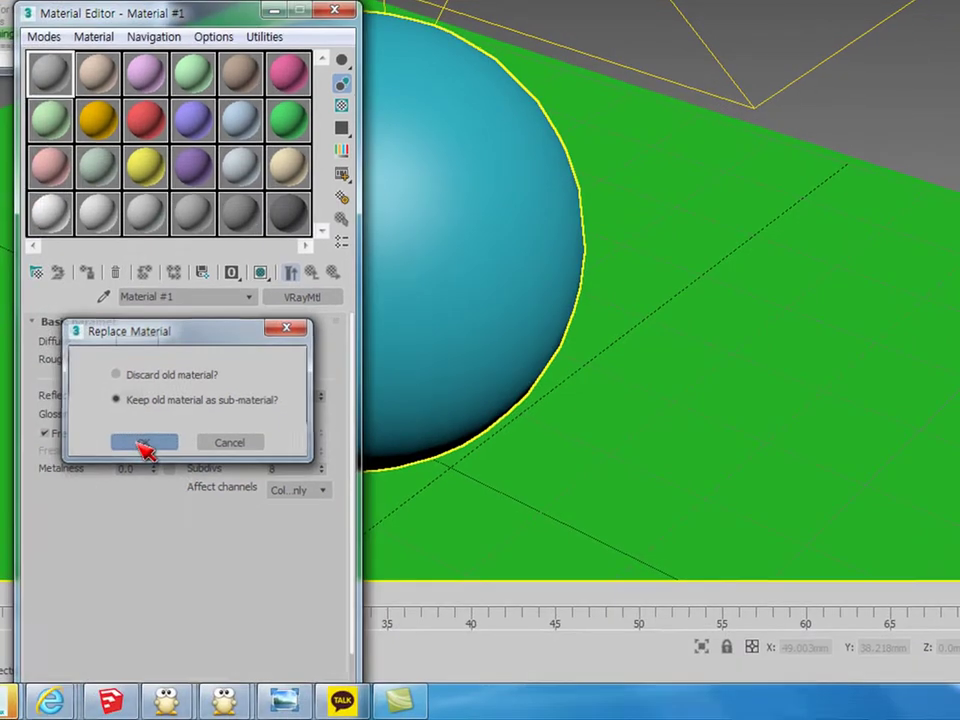
pyautogui.click(145, 445)
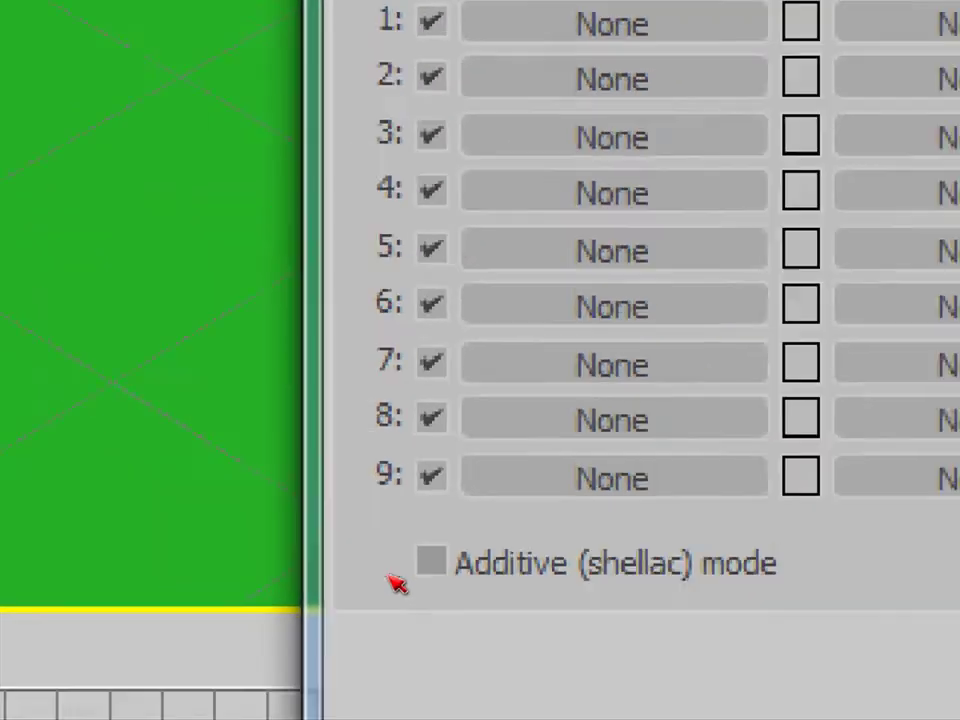
pyautogui.press('super')
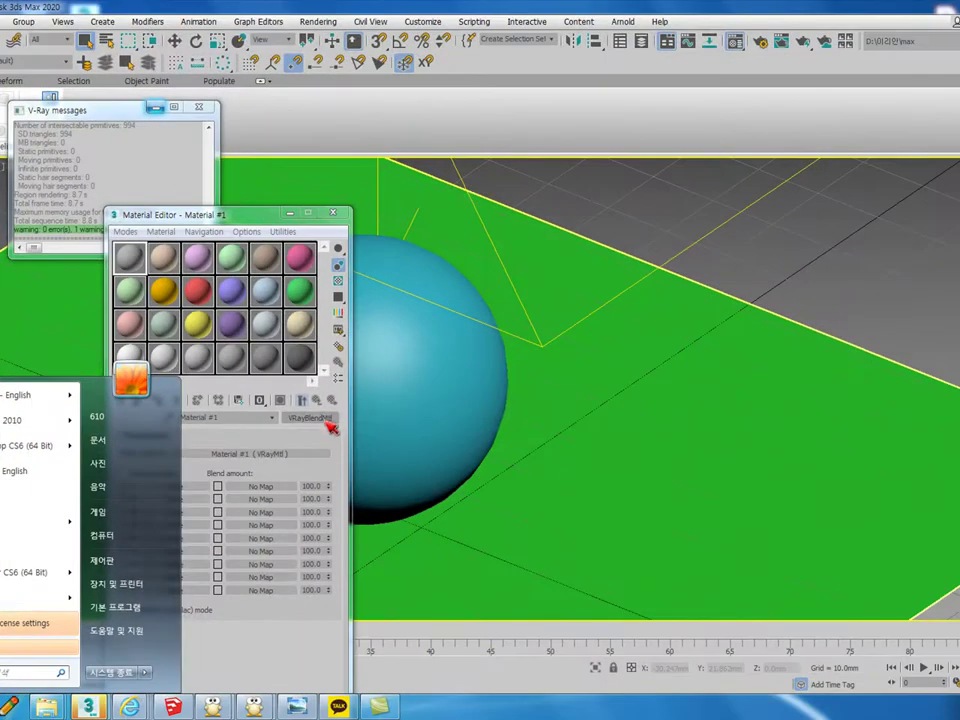
# Change Material #1 to the VRayCarPaintMtl type.
pyautogui.rightClick(330, 426)
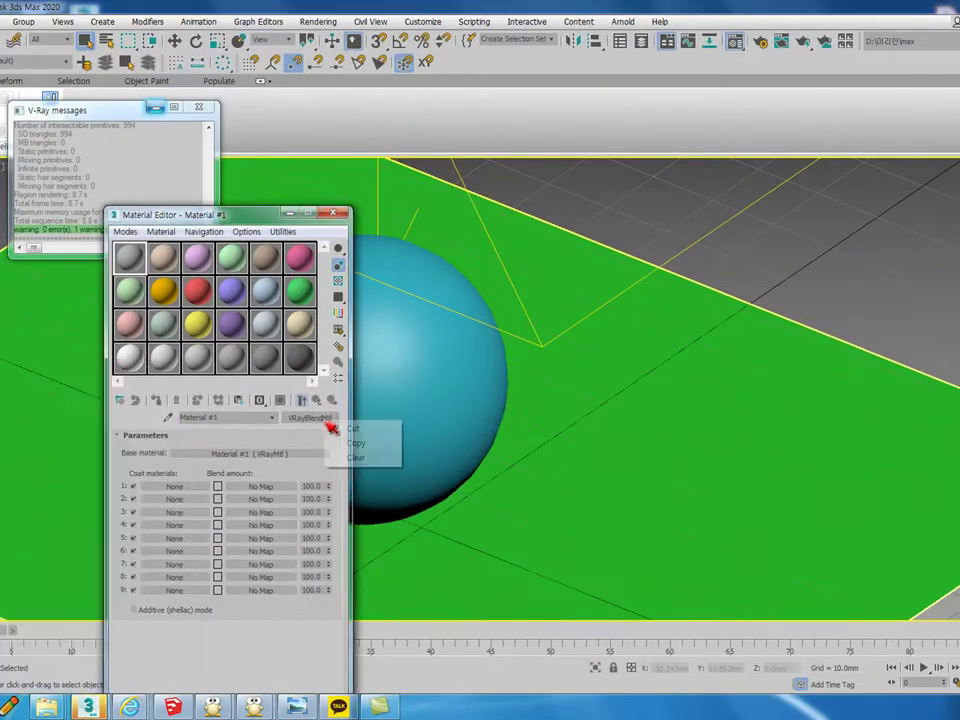
pyautogui.click(318, 421)
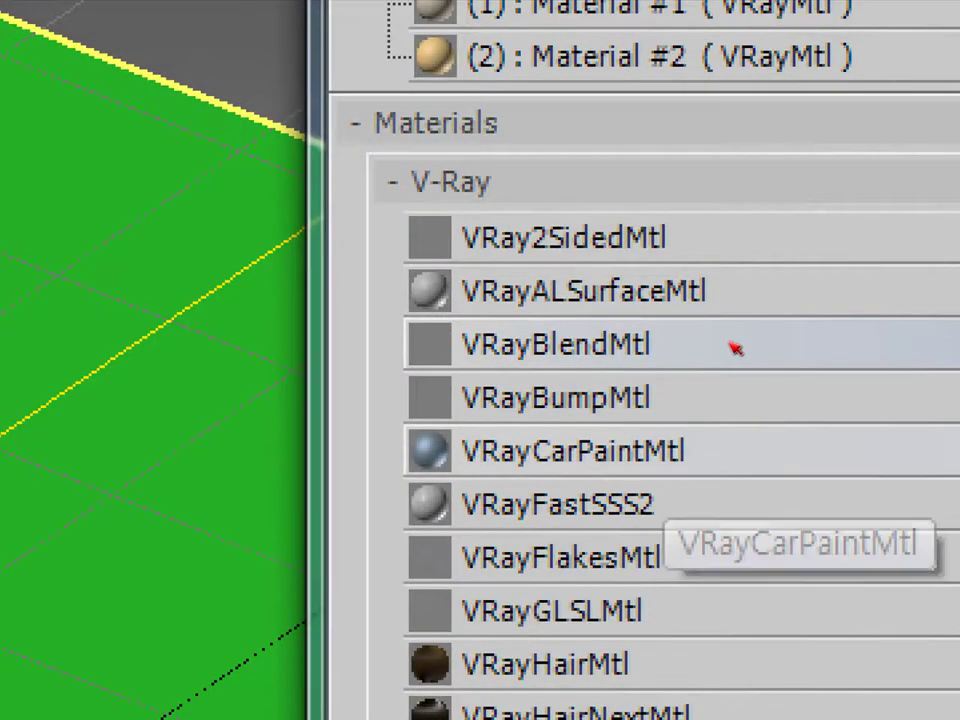
pyautogui.press('Return')
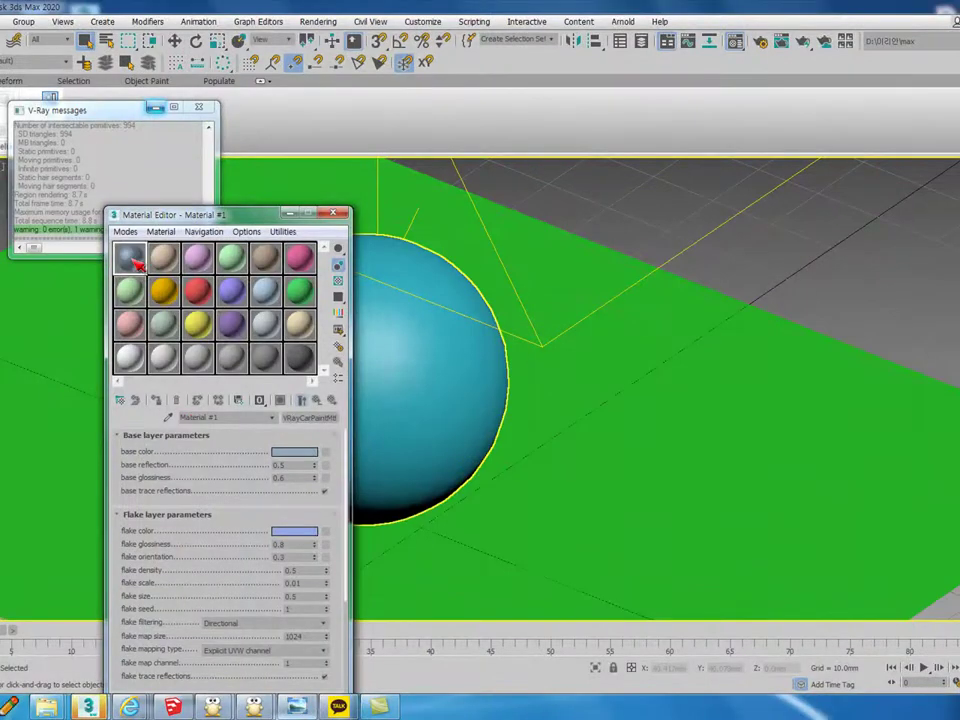
# Show the car paint sample in a large preview beside the Material Editor and turn on its checkered background.
pyautogui.doubleClick(130, 258)
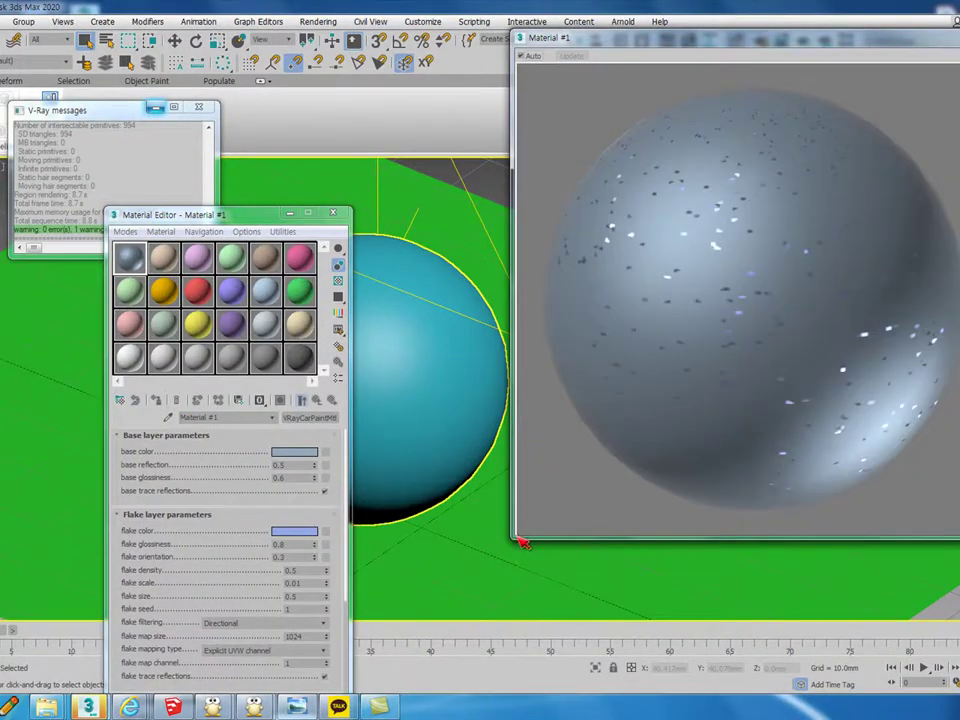
pyautogui.moveTo(730, 322); pyautogui.dragTo(445, 322)
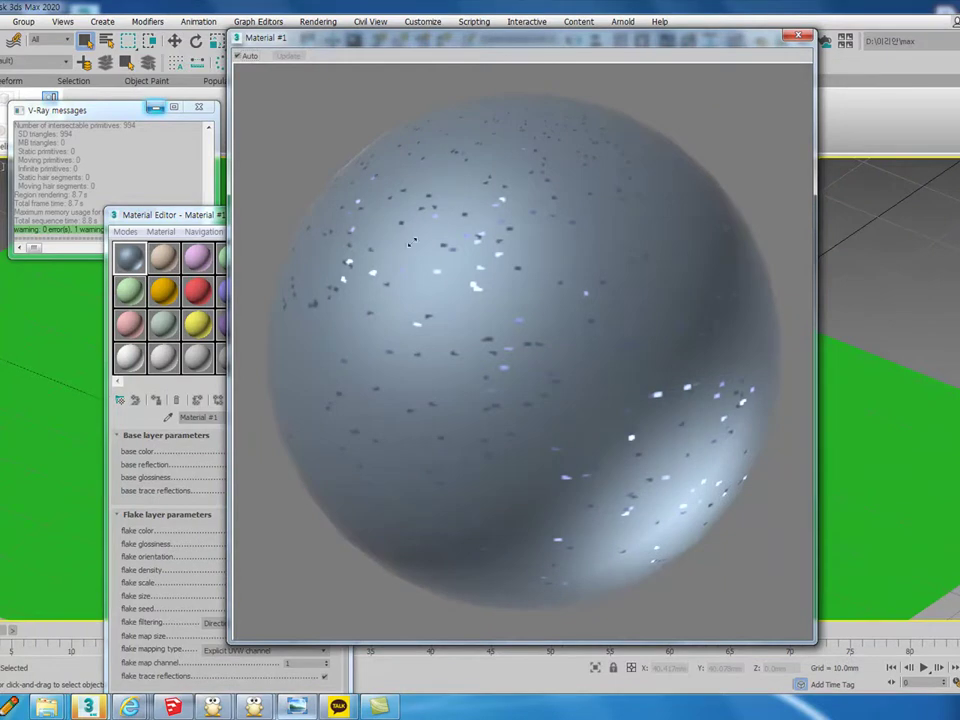
pyautogui.moveTo(218, 215); pyautogui.dragTo(55, 217)
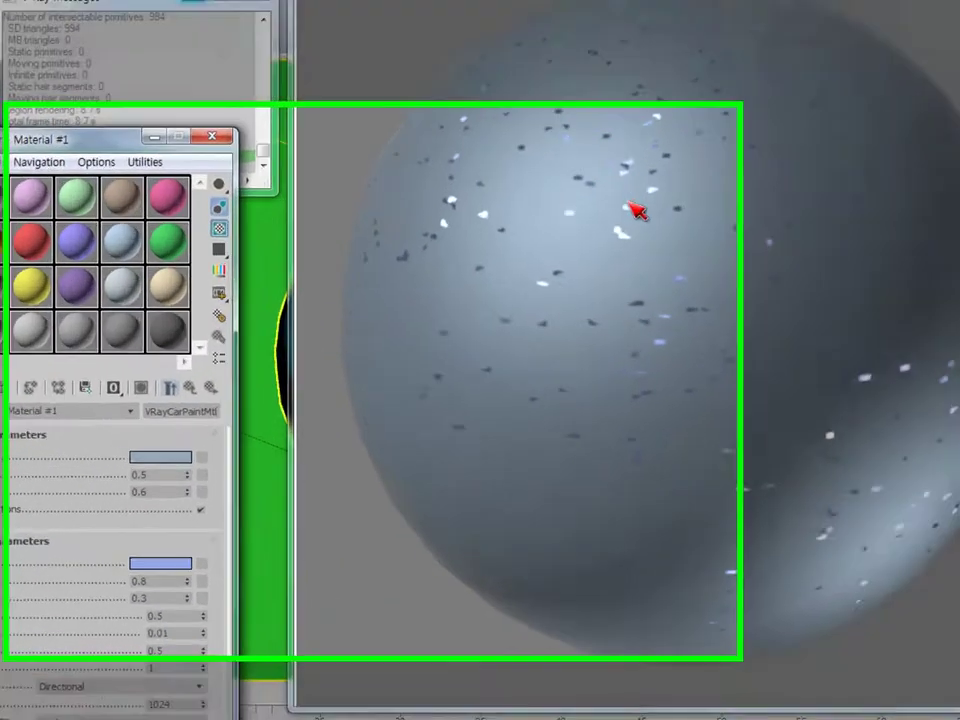
pyautogui.press('b')
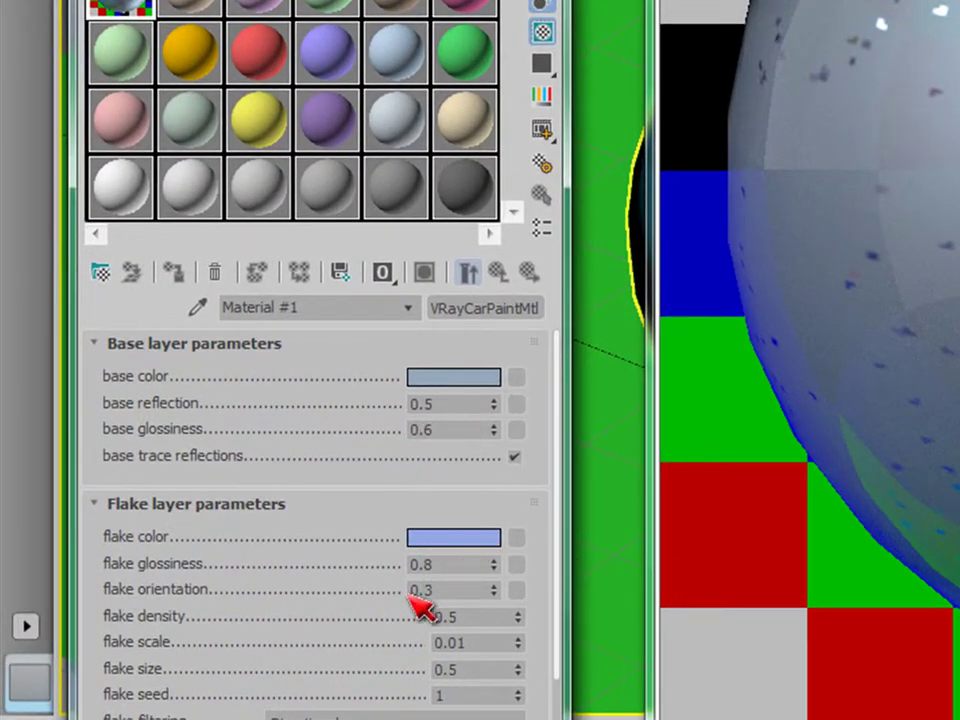
# Set the car paint's flake density to 0.1 for comparison and raise it to 2.0.
pyautogui.doubleClick(445, 617)
pyautogui.write('0.0')
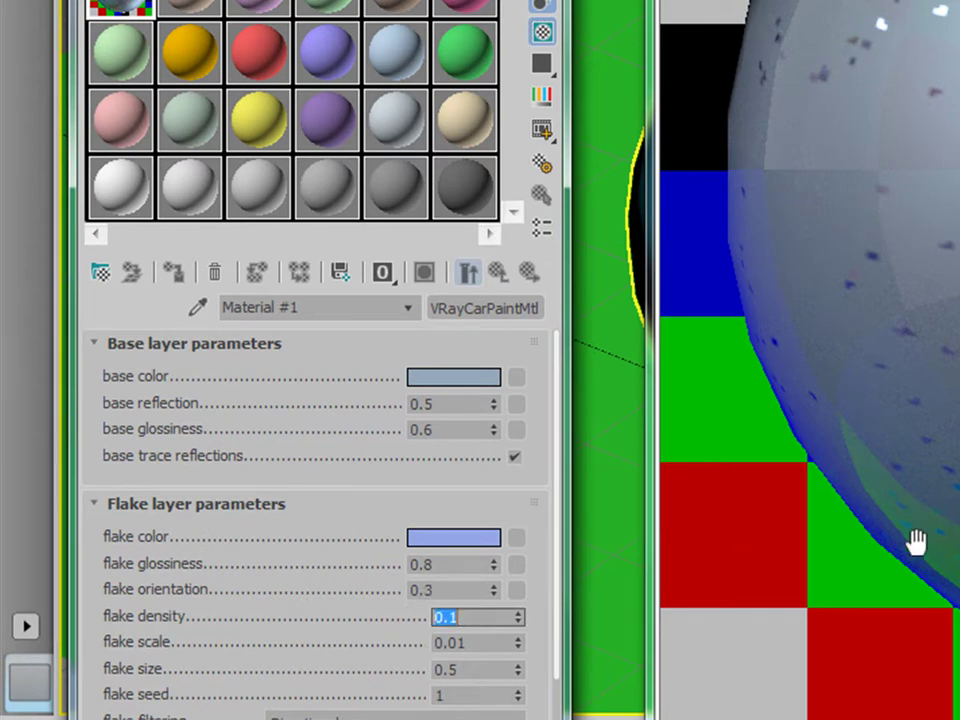
pyautogui.write('1')
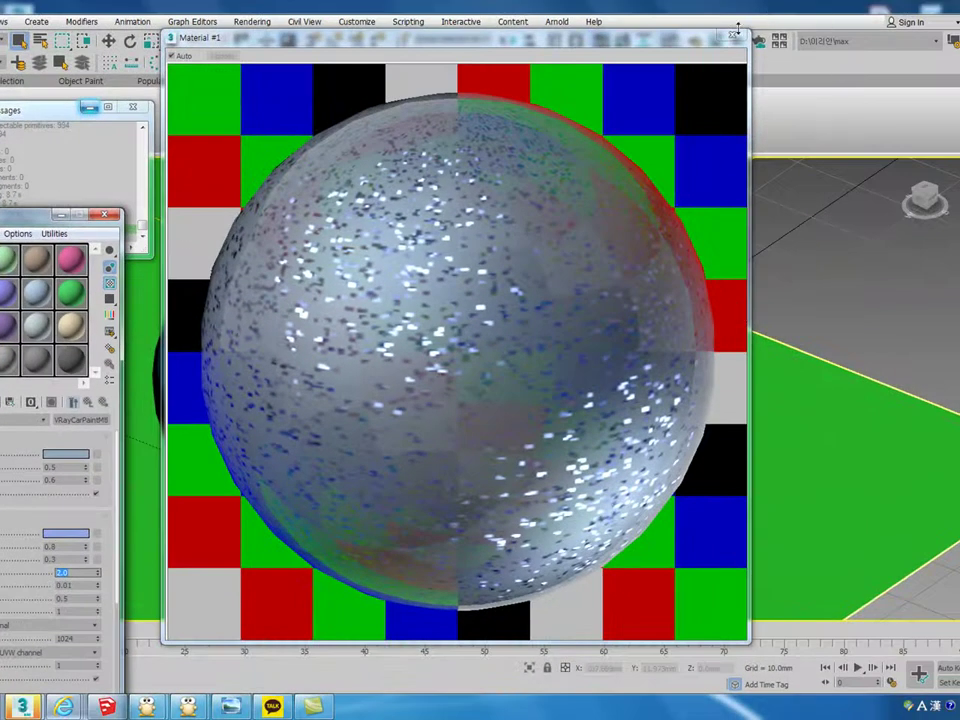
# Close the sample preview, apply the car paint material to the sphere, render it and enlarge the flakes.
pyautogui.click(736, 35)
pyautogui.click(287, 396)
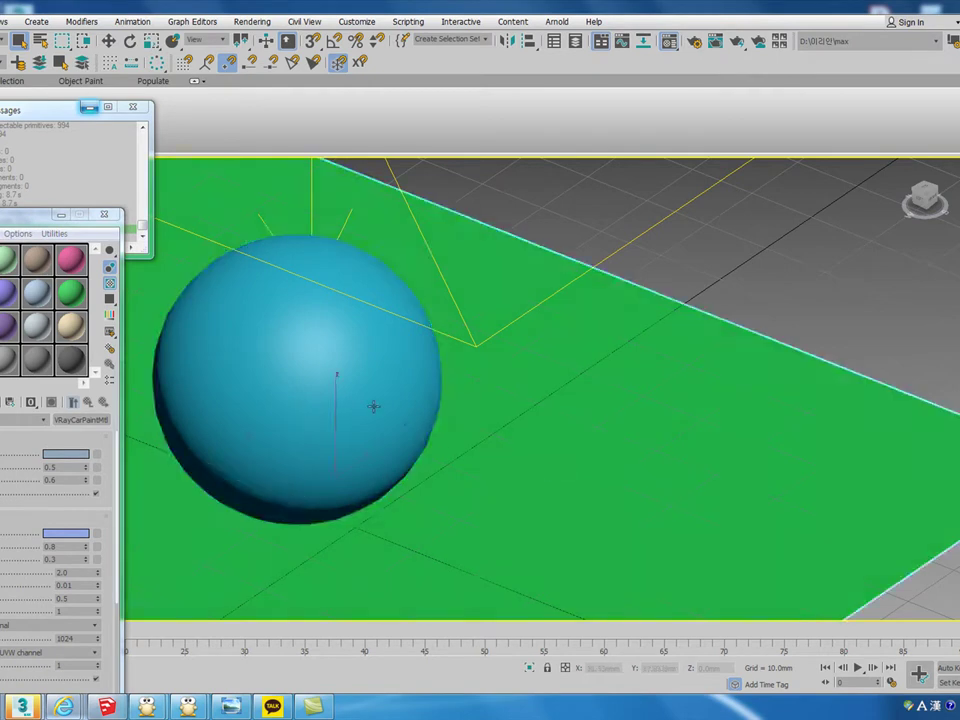
pyautogui.scroll(2, 349, 437)
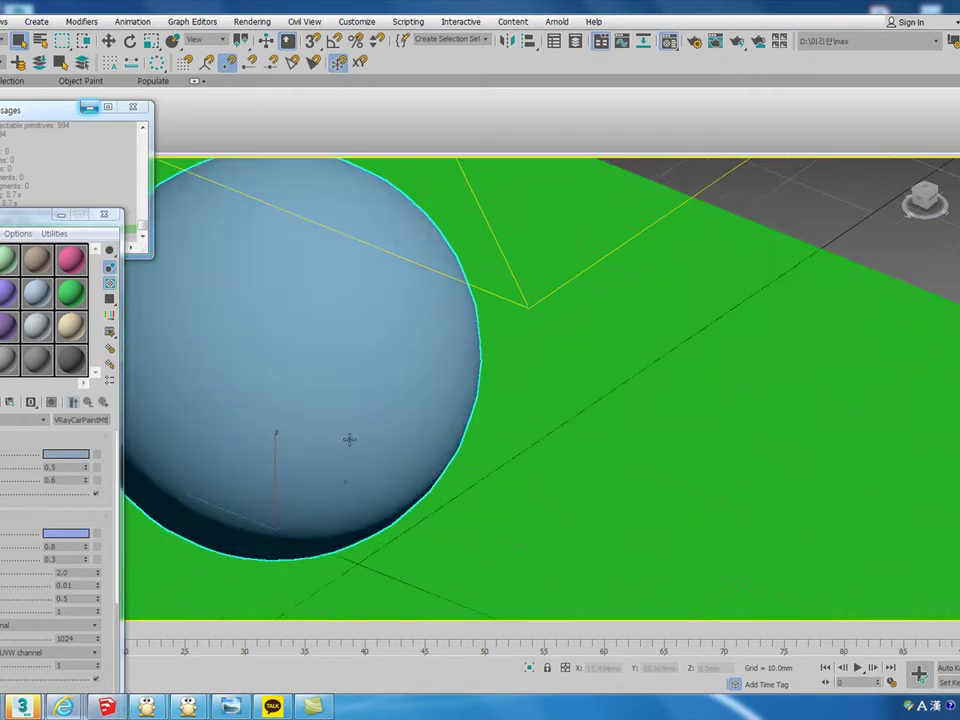
pyautogui.hotkey('shift', 'q')
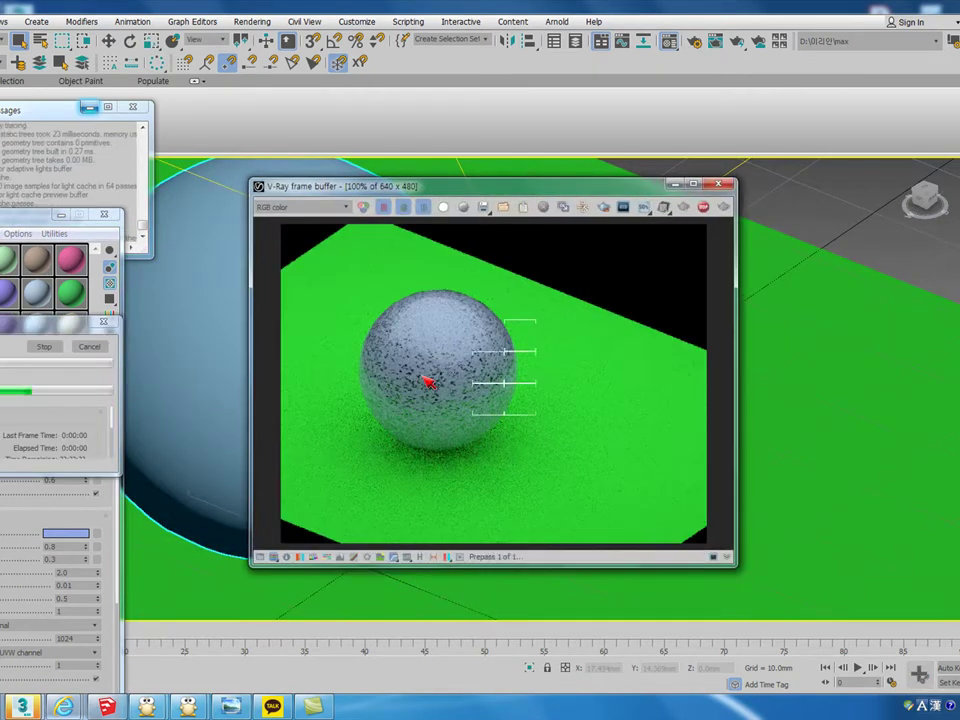
pyautogui.scroll(1, 438, 385)
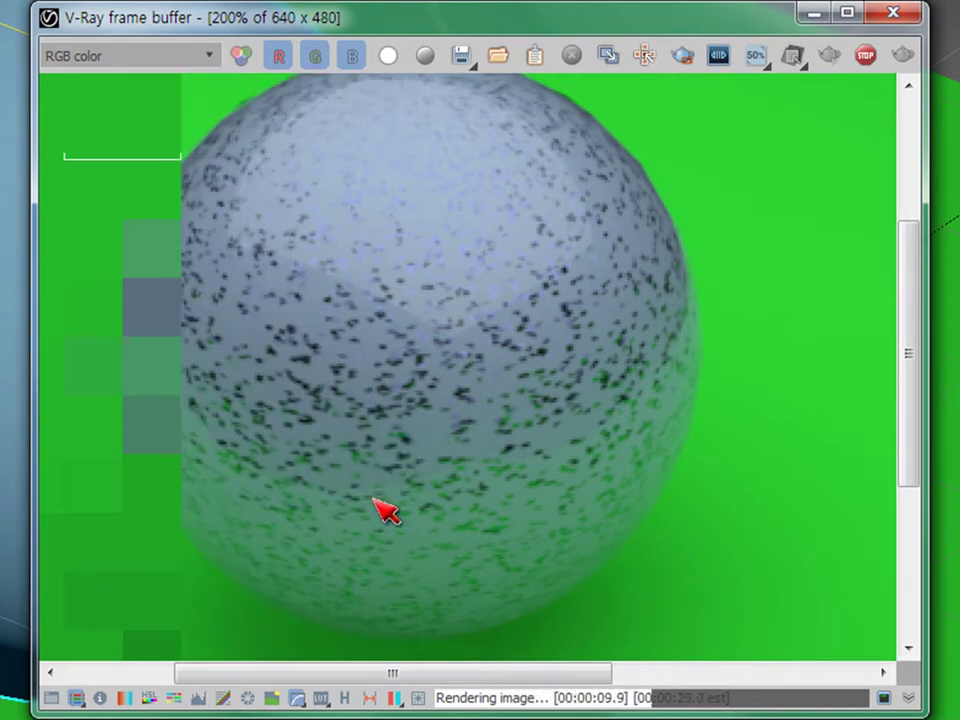
pyautogui.scroll(1, 214, 489)
pyautogui.scroll(-1, 285, 480)
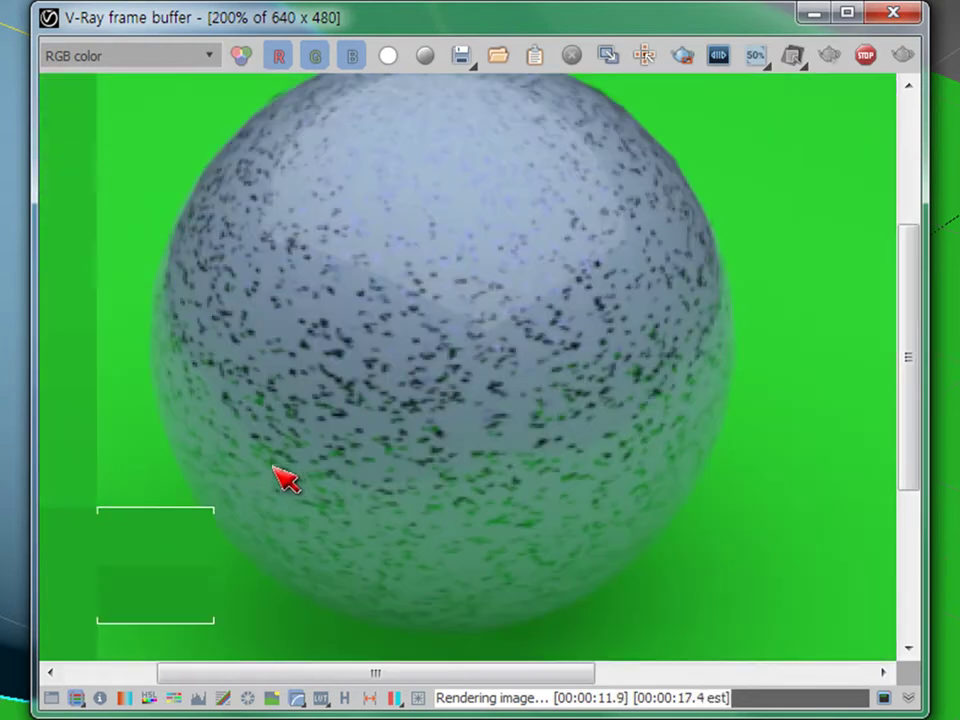
# Set the car paint's flake density to 4.0, render the sphere again and inspect the flakes up close.
pyautogui.scroll(1, 395, 405)
pyautogui.scroll(-1, 422, 407)
pyautogui.click(893, 12)
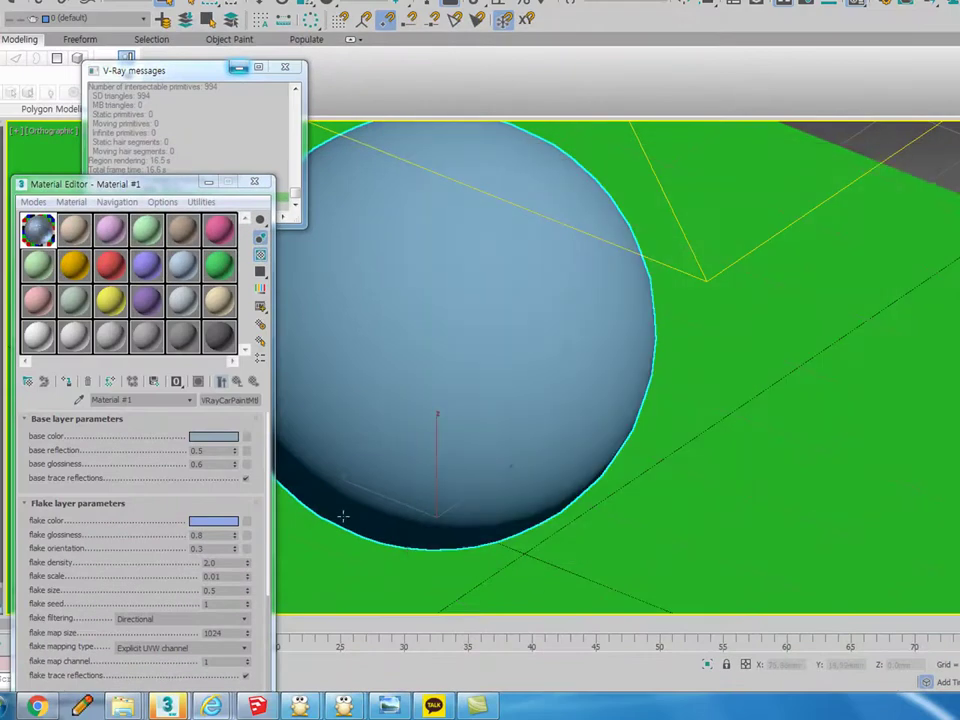
pyautogui.doubleClick(210, 563)
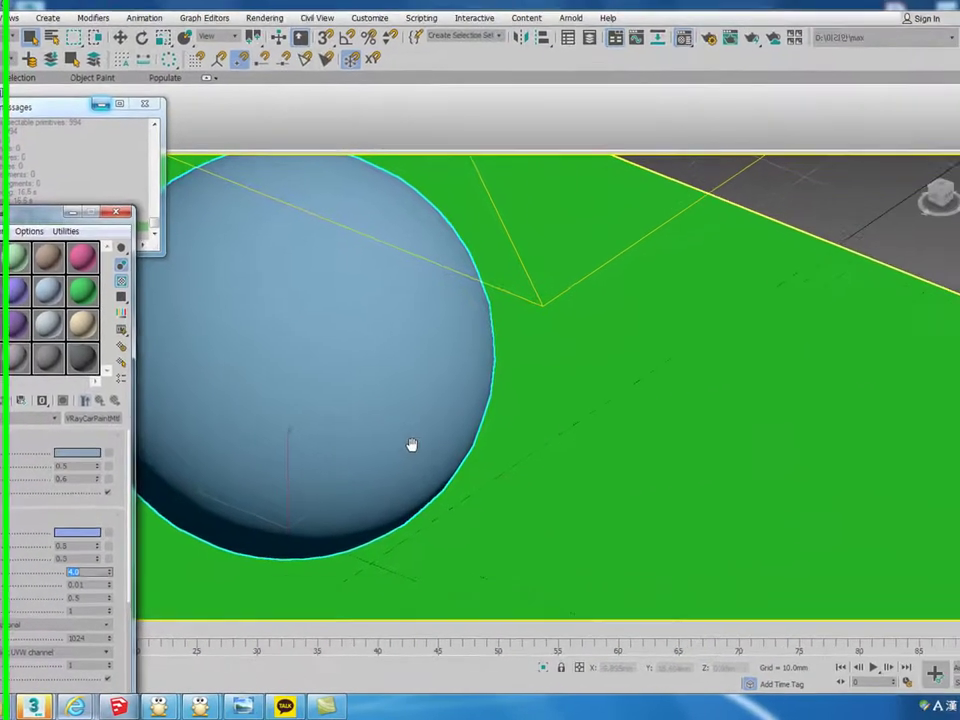
pyautogui.hotkey('shift', 'q')
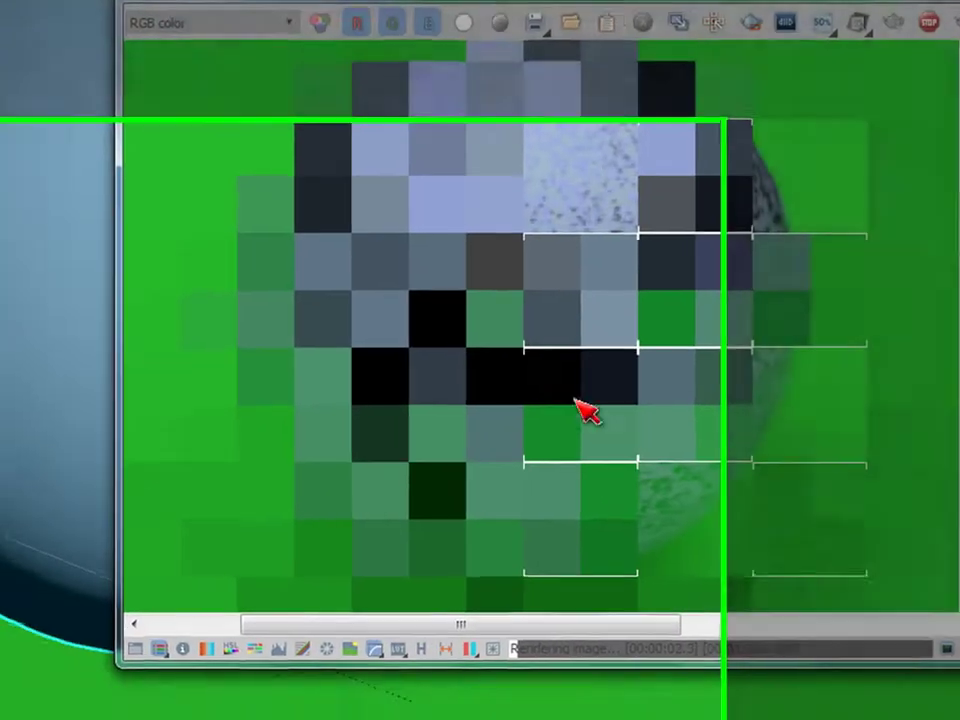
pyautogui.scroll(1, 851, 143)
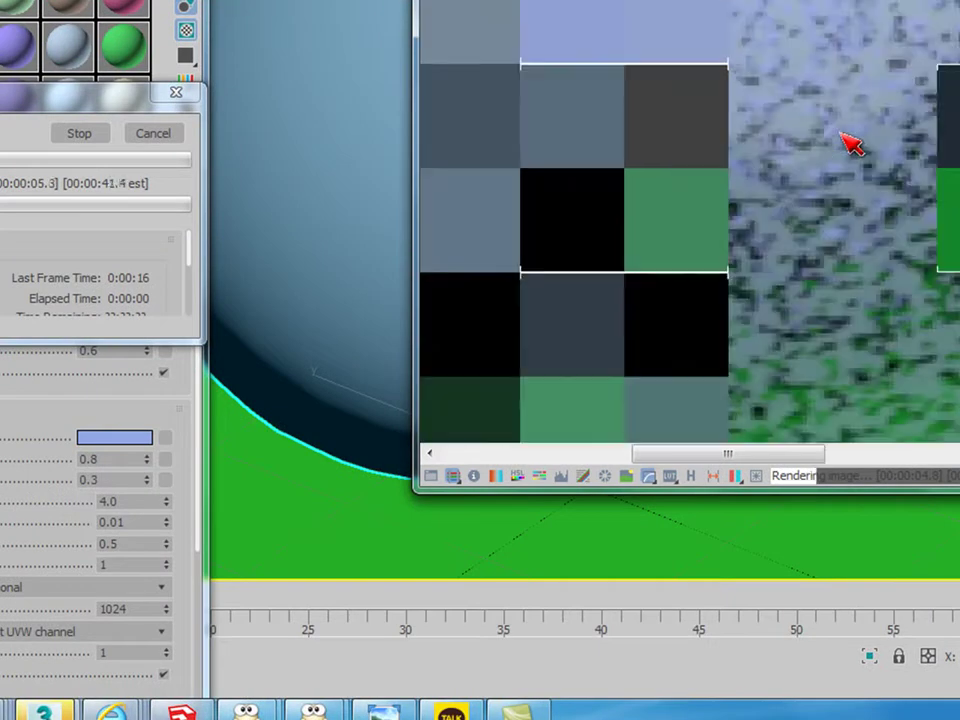
pyautogui.scroll(-2, 851, 143)
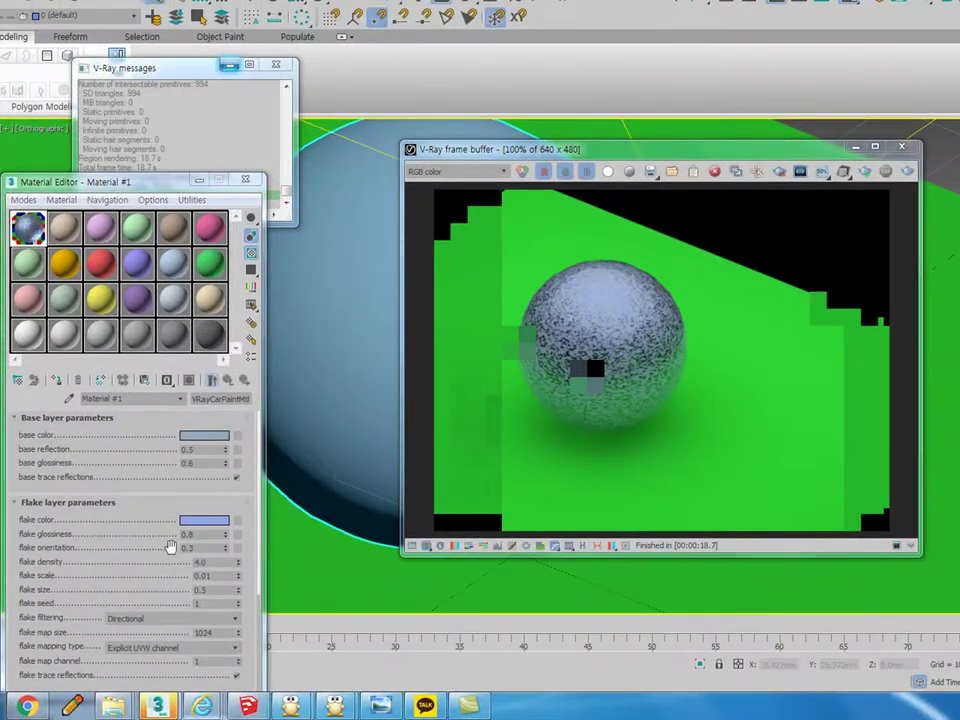
# Set the flake size to 0.1, render only a region around the sphere and inspect the result.
pyautogui.click(221, 589)
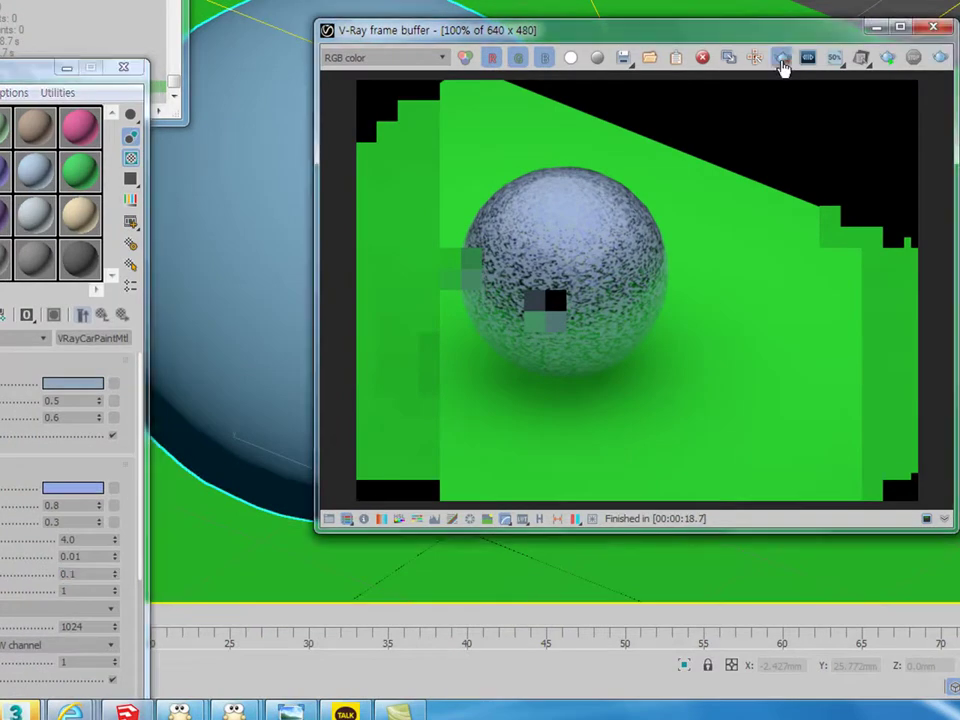
pyautogui.moveTo(458, 193); pyautogui.dragTo(661, 367)
pyautogui.click(783, 60)
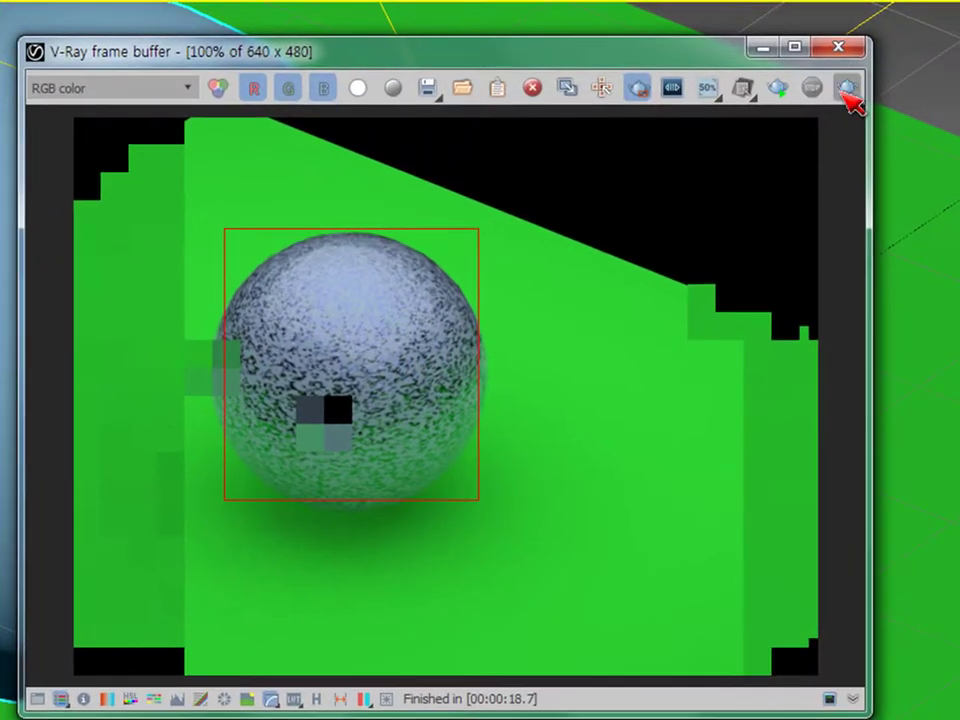
pyautogui.click(845, 88)
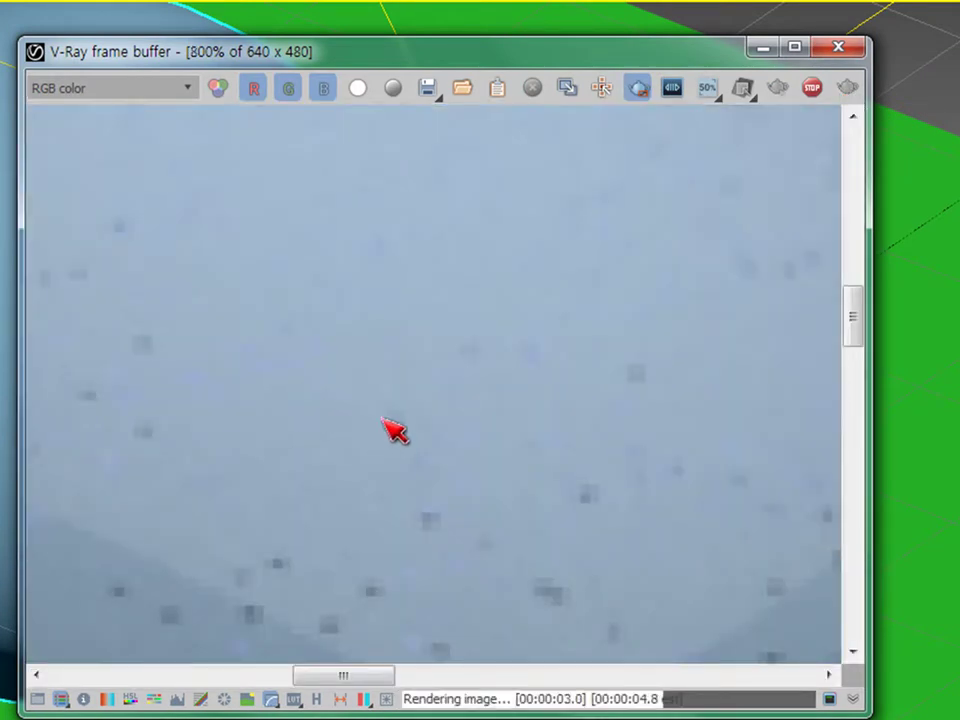
pyautogui.scroll(-3, 392, 429)
pyautogui.scroll(1, 364, 450)
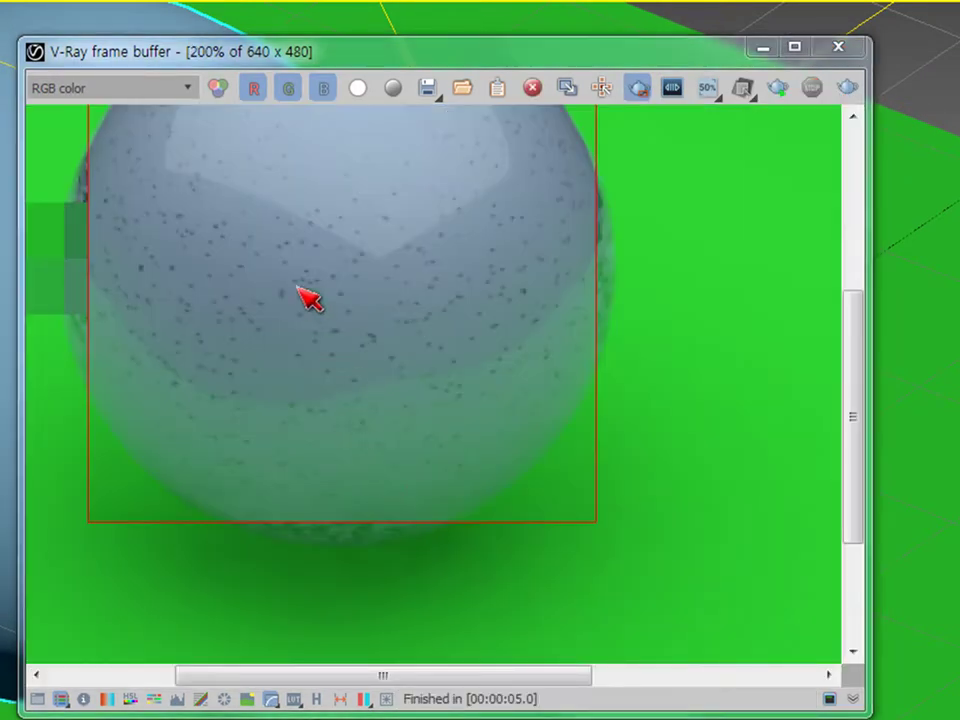
pyautogui.click(846, 49)
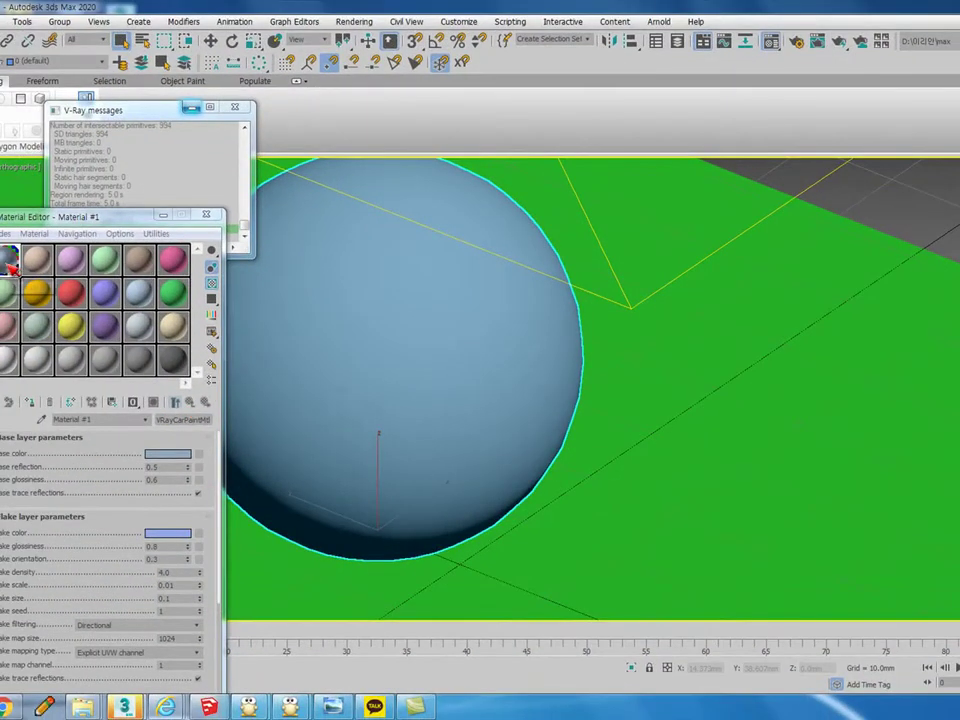
# Change Material #1 from car paint to the VRayBlendMtl type, discarding the old material.
pyautogui.click(36, 259)
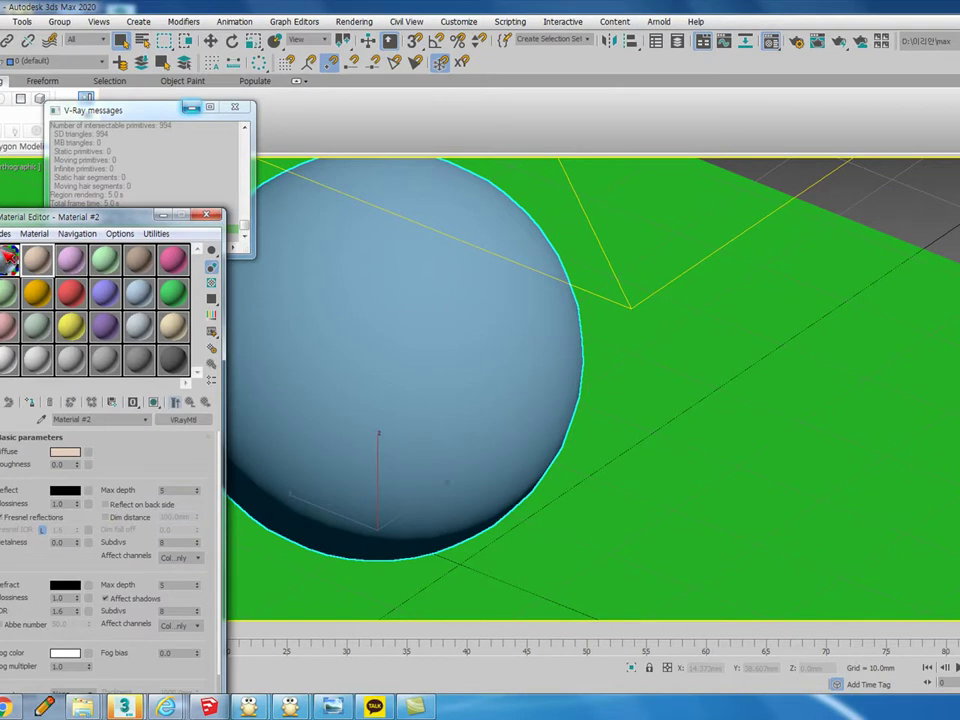
pyautogui.click(8, 259)
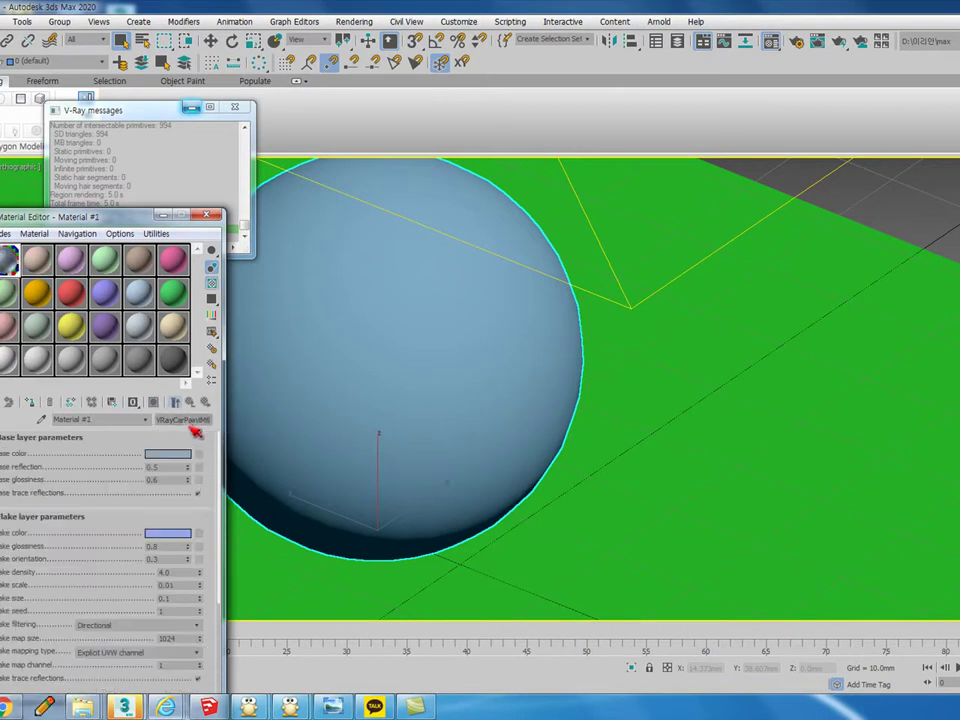
pyautogui.click(186, 420)
pyautogui.doubleClick(767, 311)
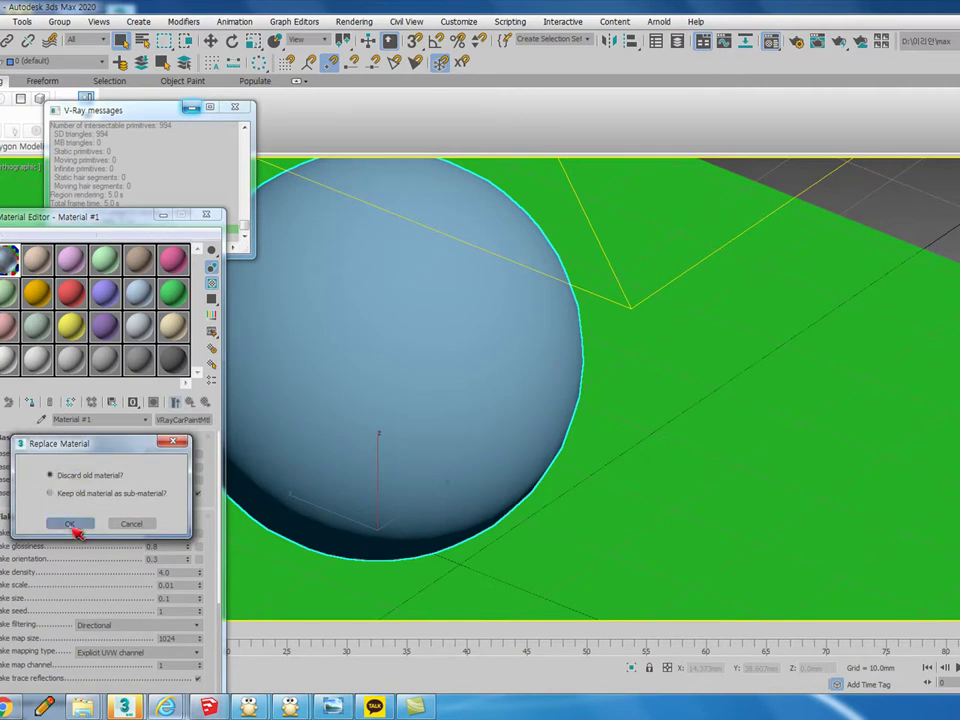
pyautogui.click(70, 524)
# Assign a VRayMtl as the blend's base material and move the Material Editor clear of the screen edge.
pyautogui.click(122, 456)
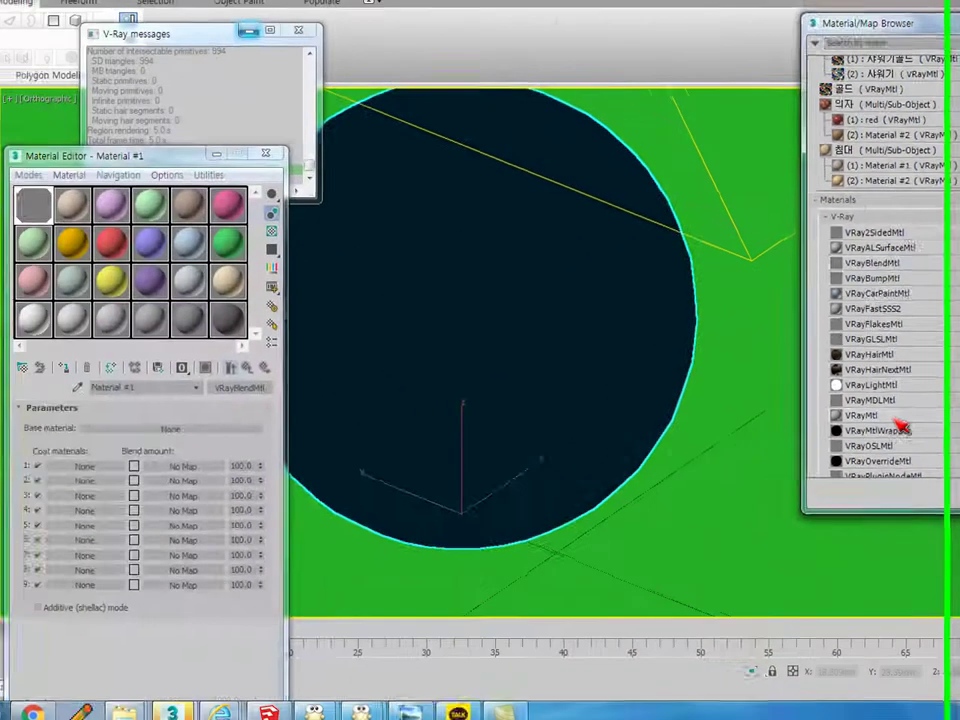
pyautogui.doubleClick(880, 415)
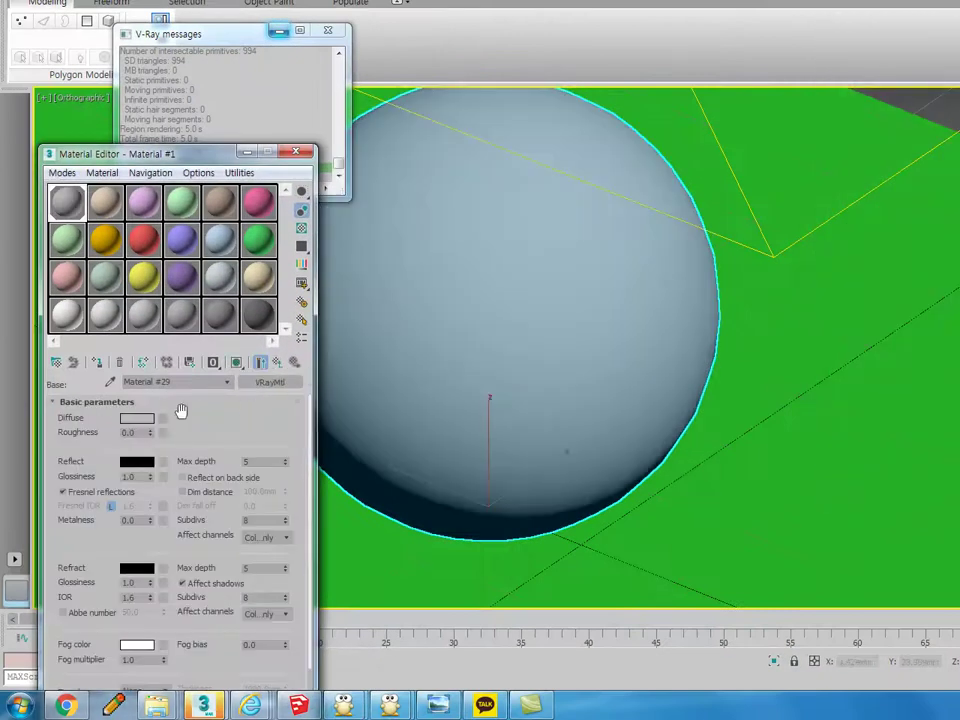
pyautogui.moveTo(168, 159); pyautogui.dragTo(395, 94)
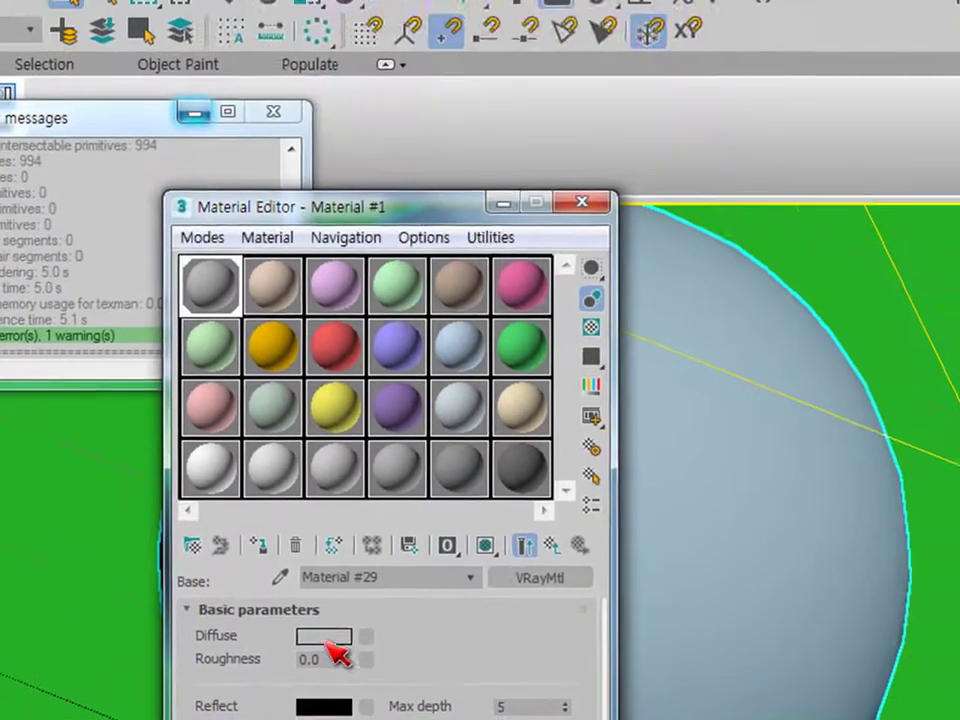
# Set the base material's diffuse colour to a pale cream with red 239, green 232 and blue 212.
pyautogui.click(357, 543)
pyautogui.moveTo(447, 268)
pyautogui.mouseDown()
pyautogui.moveTo(452, 236)
pyautogui.moveTo(454, 256)
pyautogui.mouseUp()
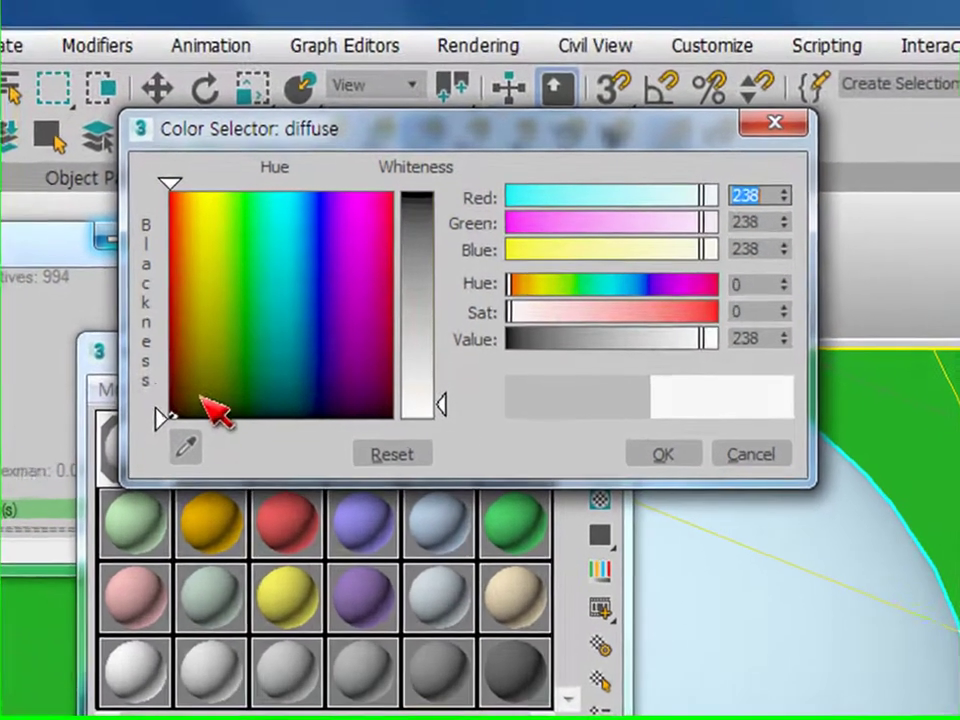
pyautogui.click(261, 248)
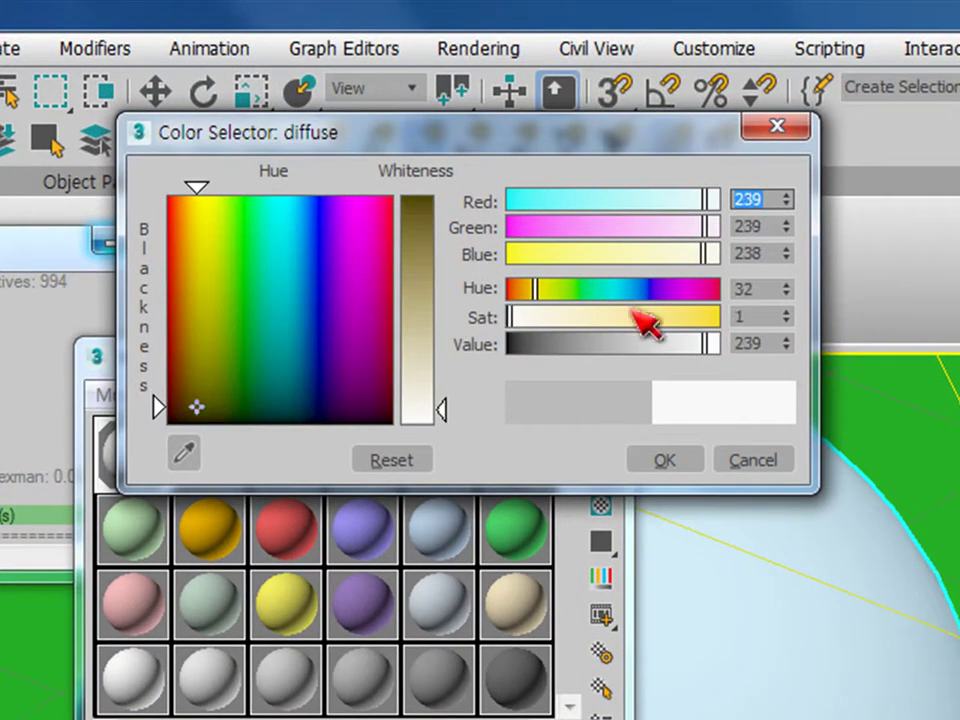
pyautogui.click(550, 318)
pyautogui.moveTo(556, 338); pyautogui.dragTo(530, 336)
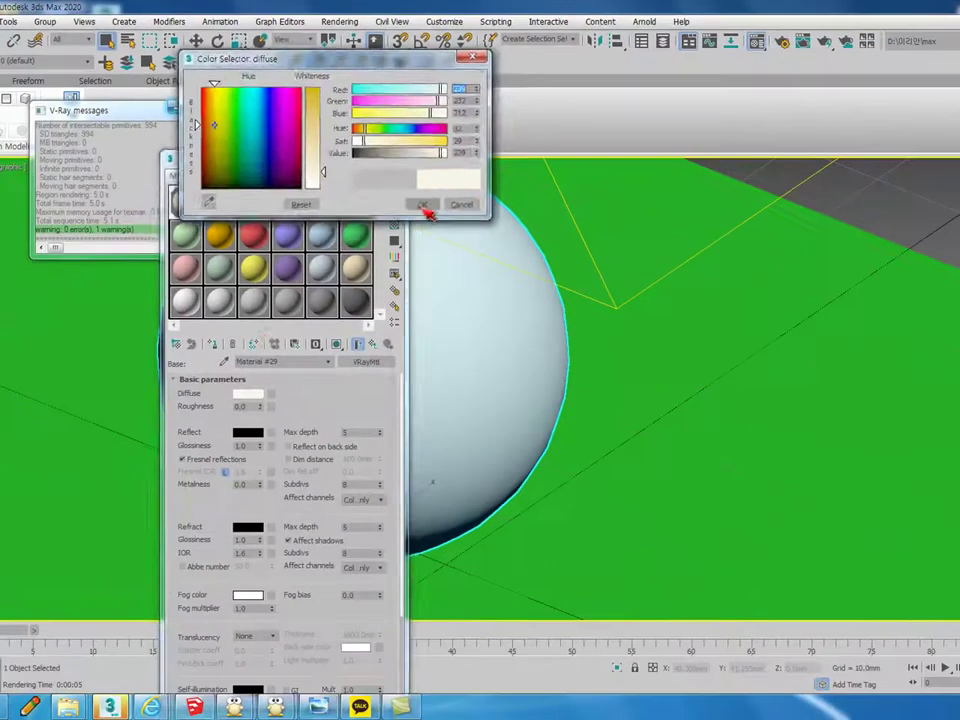
pyautogui.click(665, 460)
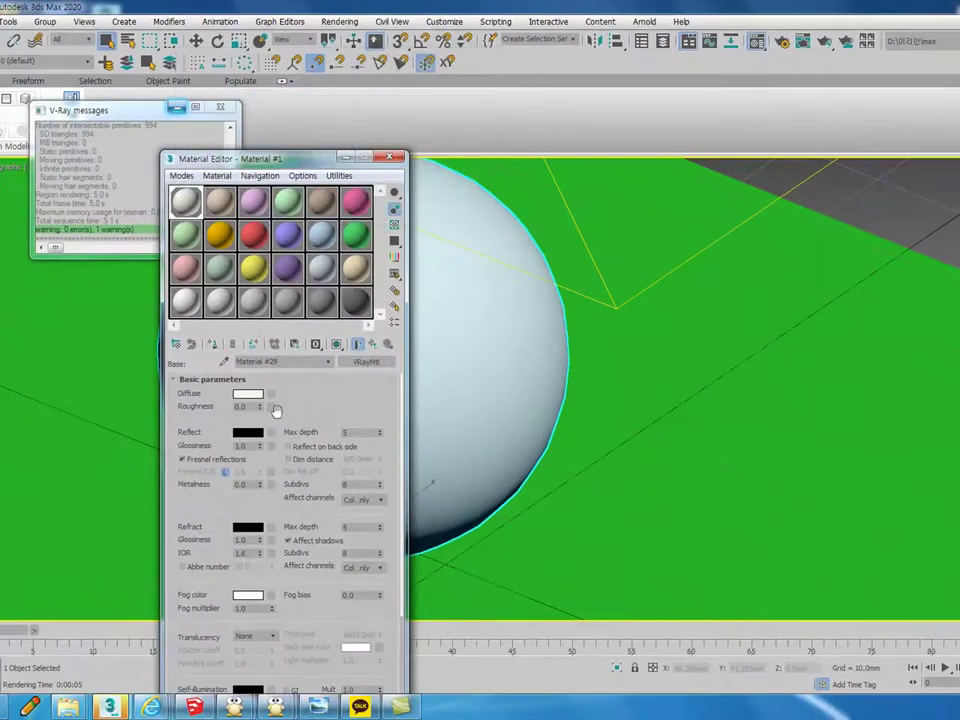
# Set the base material's reflection colour to a dark grey of value 27 and its reflection glossiness to 0.7.
pyautogui.click(250, 433)
pyautogui.moveTo(336, 80); pyautogui.dragTo(336, 118)
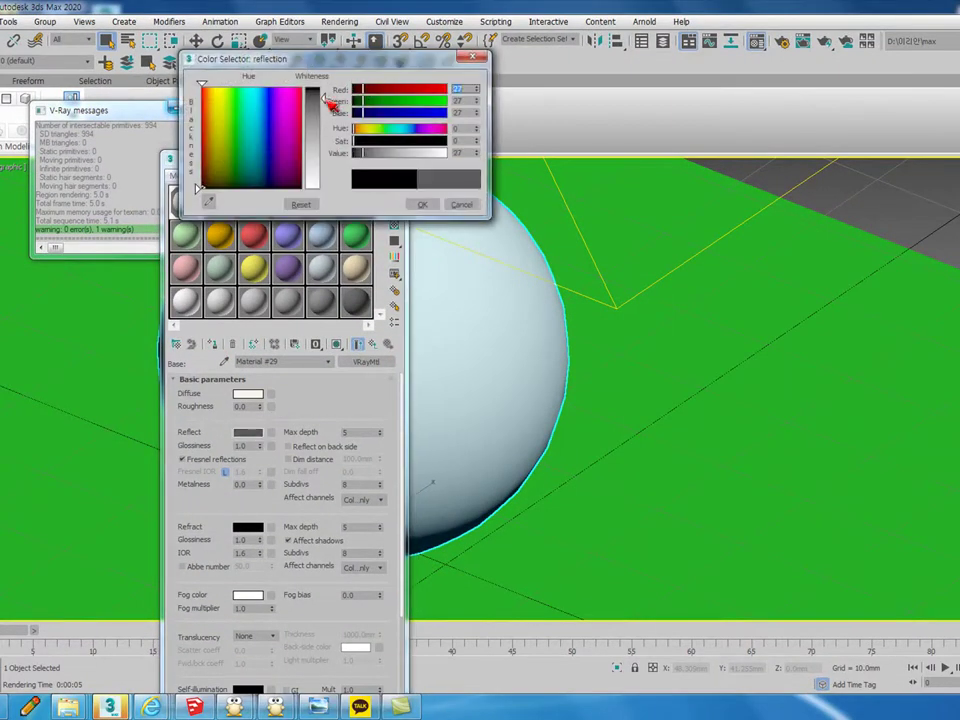
pyautogui.click(420, 204)
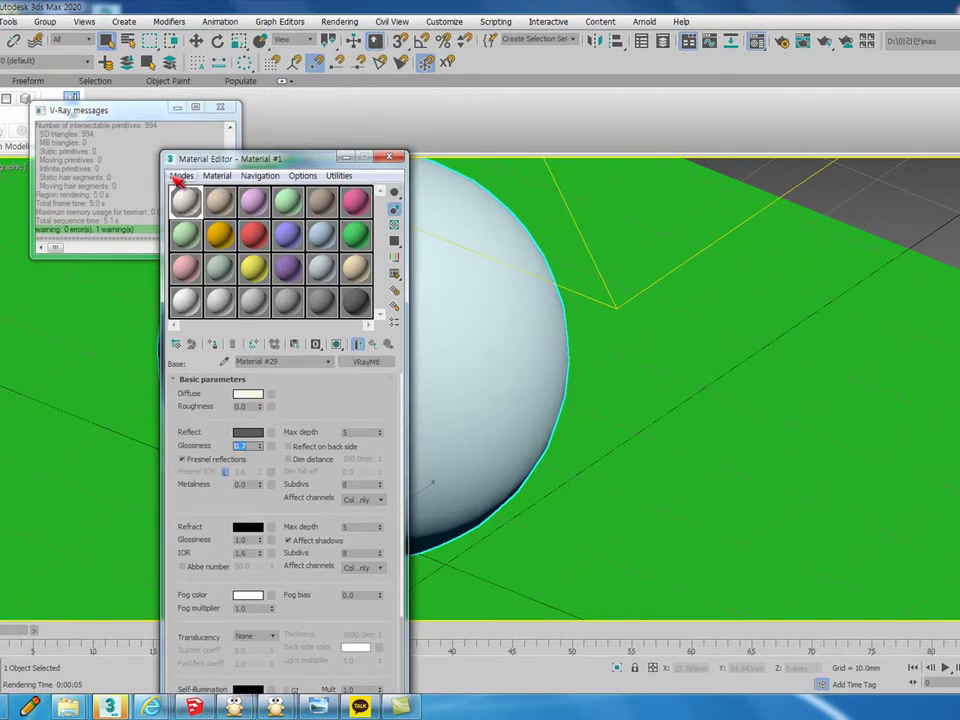
# Show the base material's sample in a large preview beside the Material Editor and check its reflection colour.
pyautogui.doubleClick(203, 208)
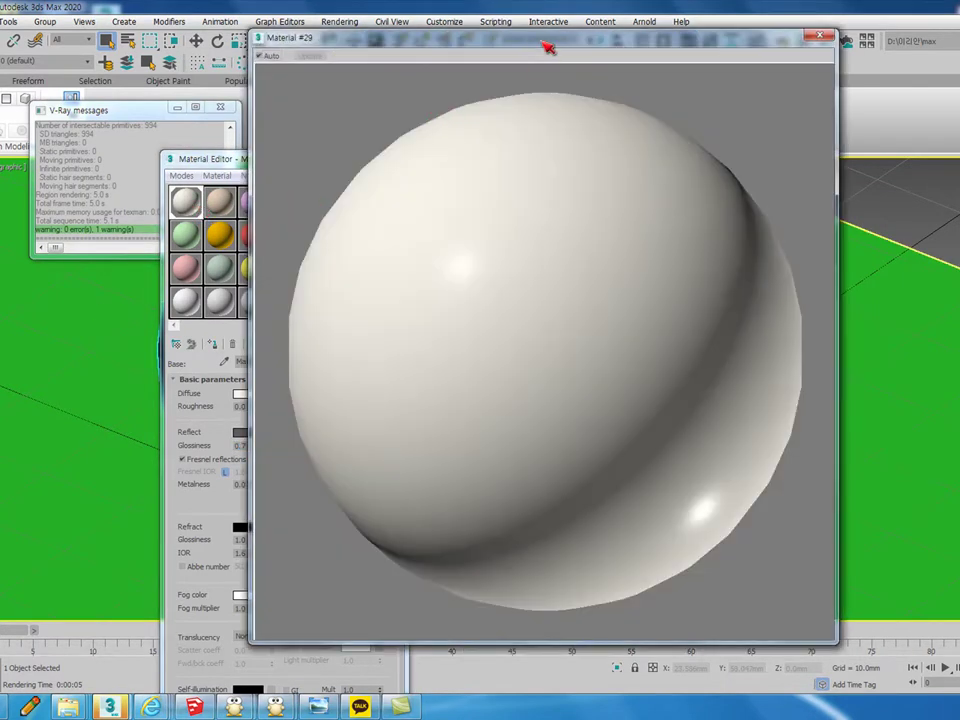
pyautogui.moveTo(540, 47); pyautogui.dragTo(690, 37)
pyautogui.click(250, 434)
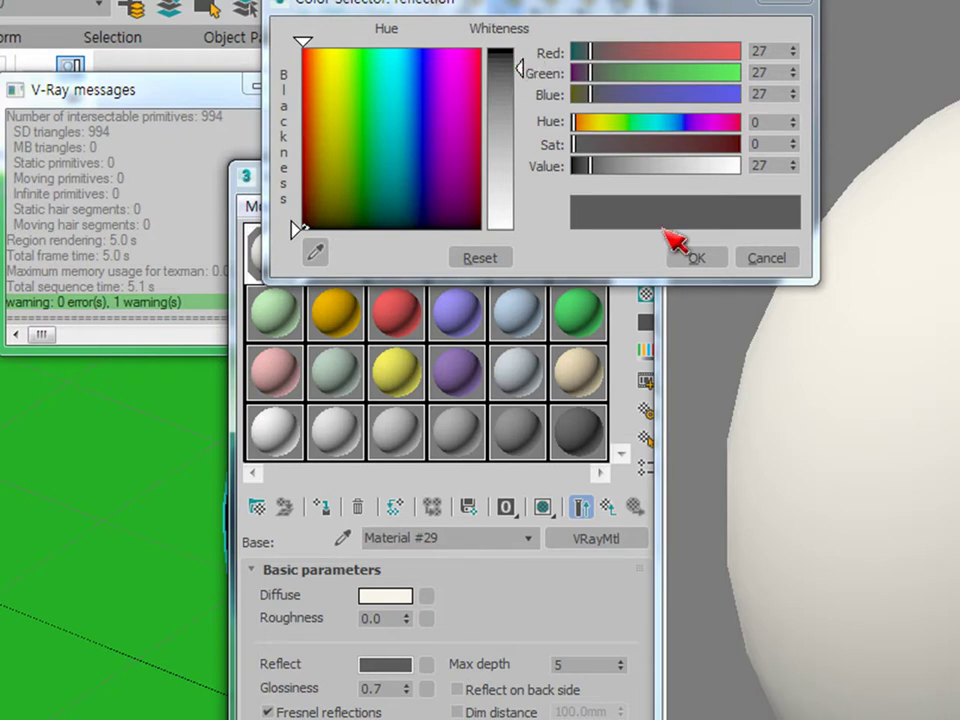
pyautogui.click(697, 259)
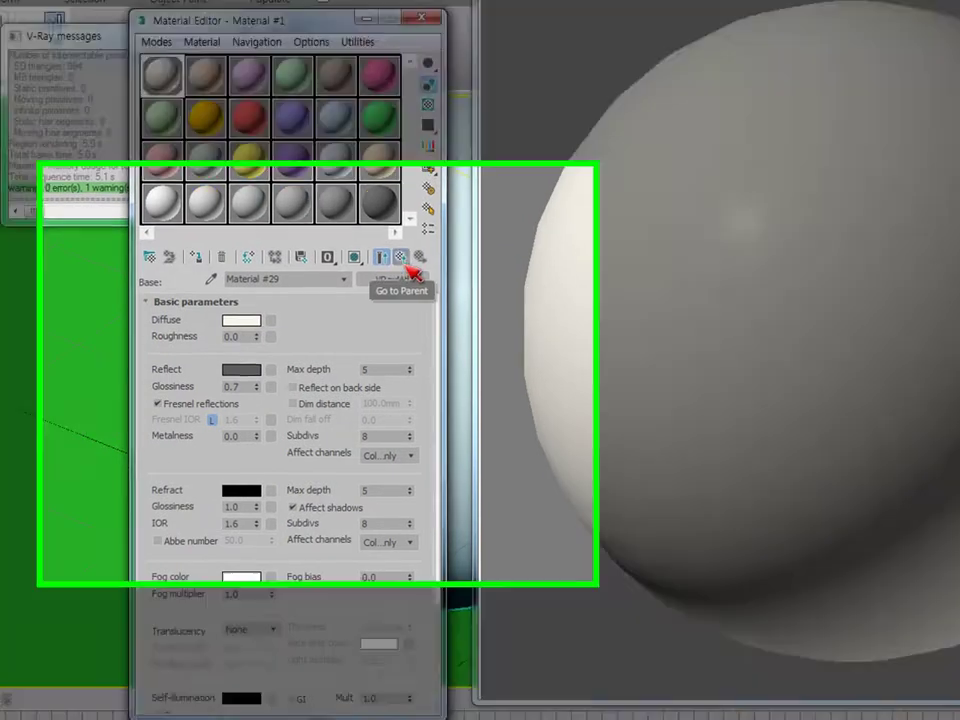
# Return to the blend's parameters, reopen its base material and choose a Bitmap map for the diffuse colour.
pyautogui.click(391, 258)
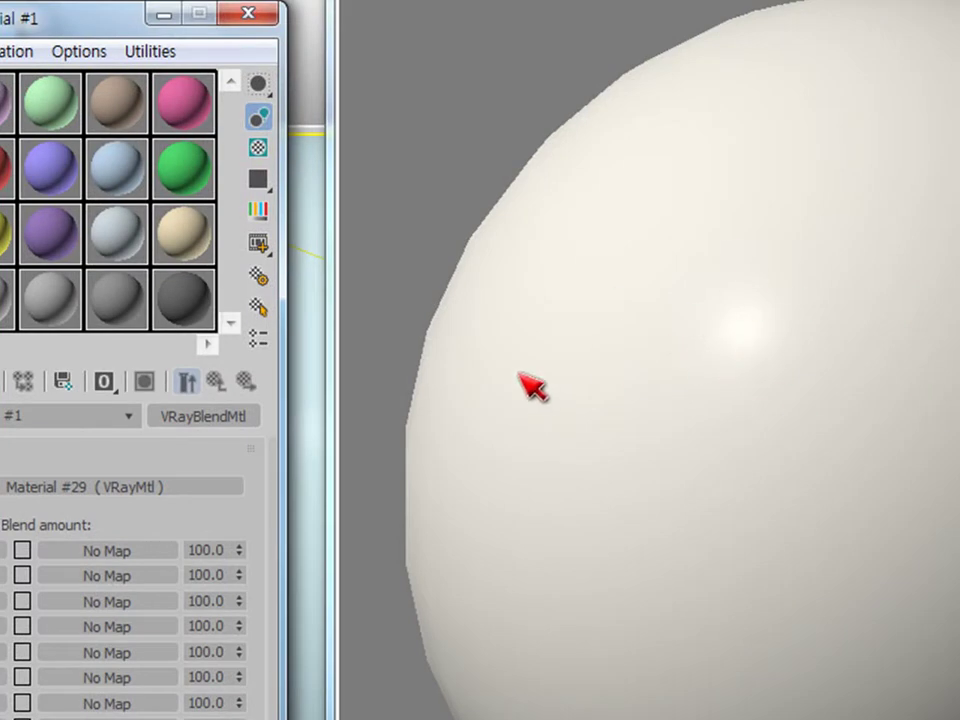
pyautogui.click(132, 508)
pyautogui.click(125, 330)
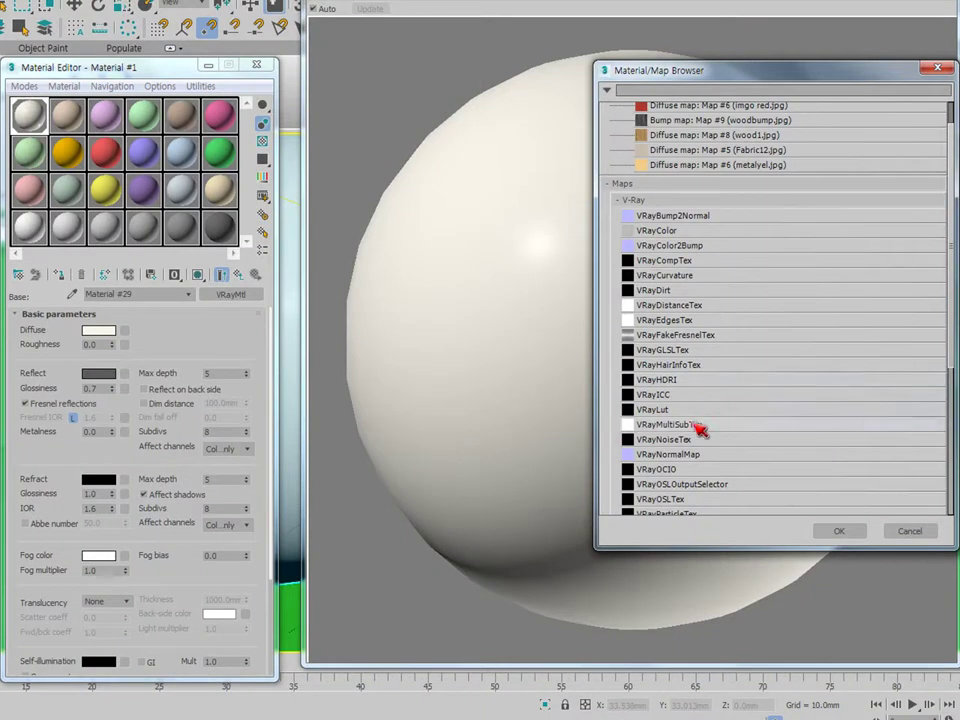
pyautogui.scroll(-6, 700, 432)
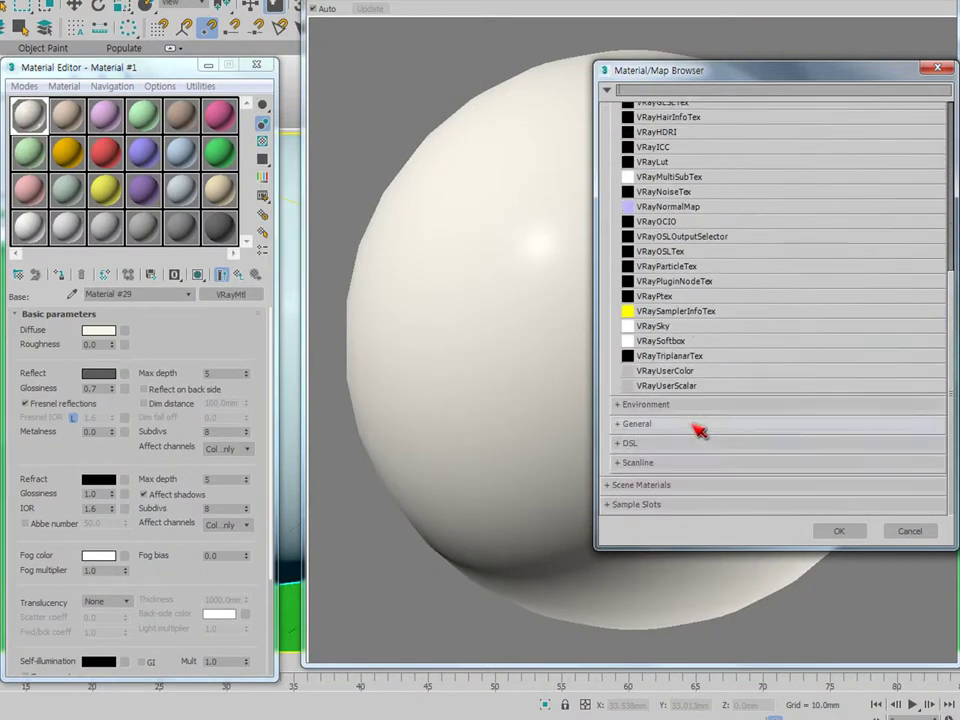
pyautogui.scroll(2, 695, 430)
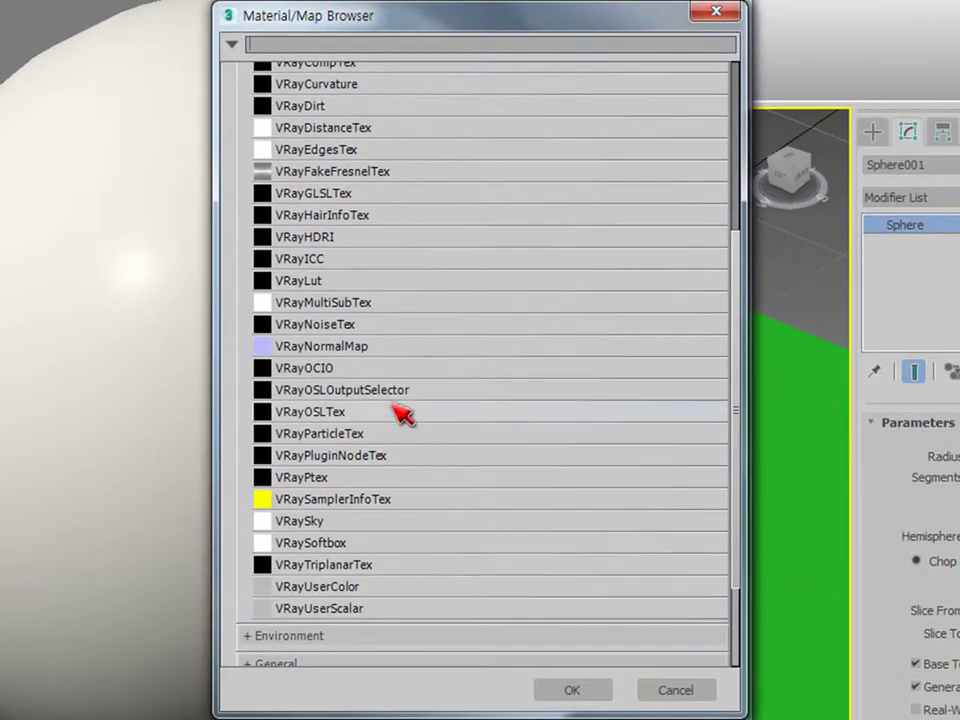
pyautogui.scroll(1, 398, 410)
pyautogui.scroll(-2, 396, 420)
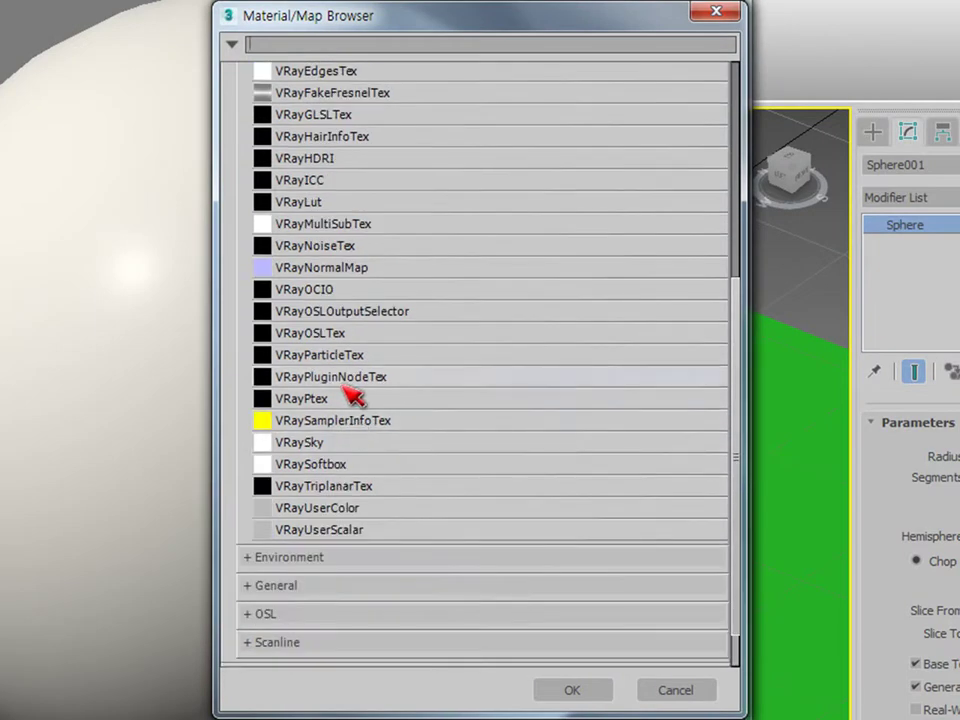
pyautogui.click(305, 588)
pyautogui.scroll(-3, 390, 624)
pyautogui.doubleClick(380, 551)
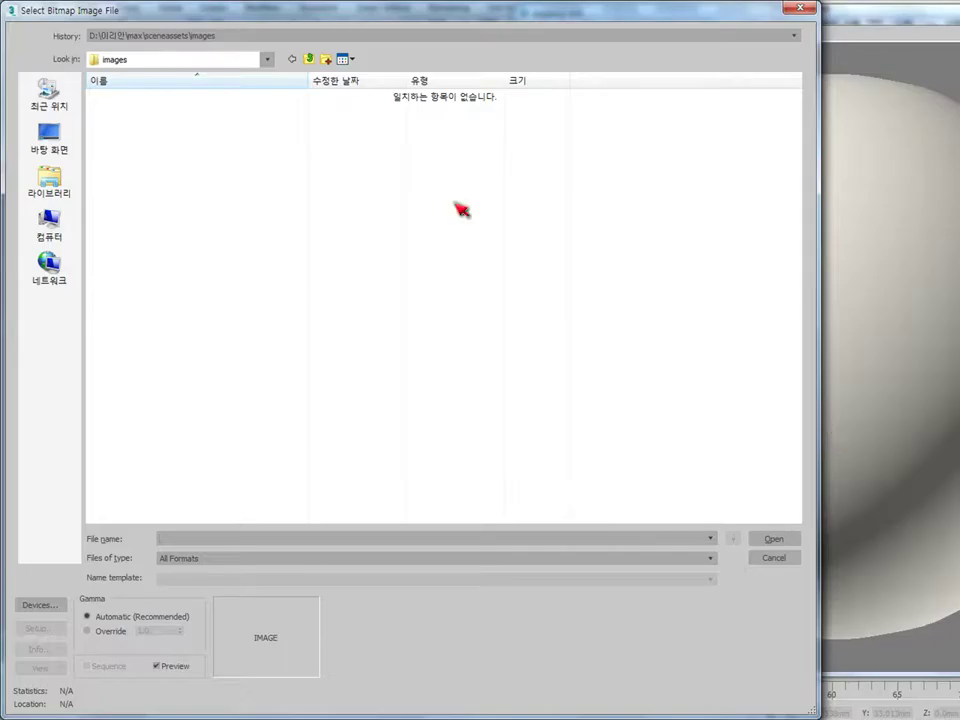
# Load back04Lb.jpg from the ★bim5기\★MAX\map\Concrete folder as the base material's diffuse bitmap.
pyautogui.click(176, 60)
pyautogui.click(155, 163)
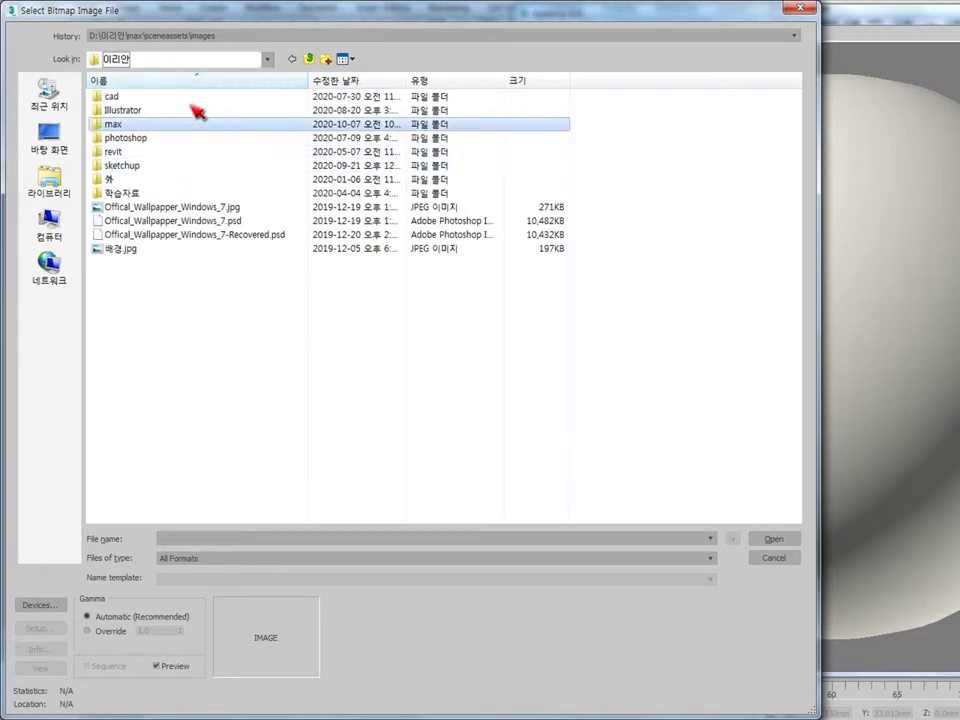
pyautogui.click(167, 62)
pyautogui.click(168, 160)
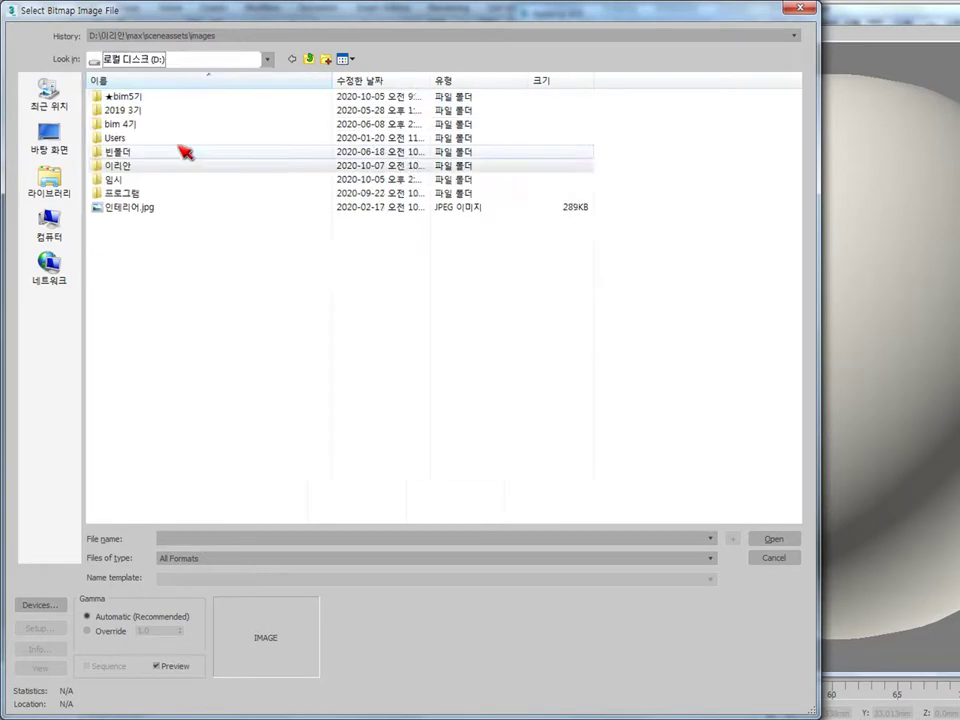
pyautogui.doubleClick(110, 96)
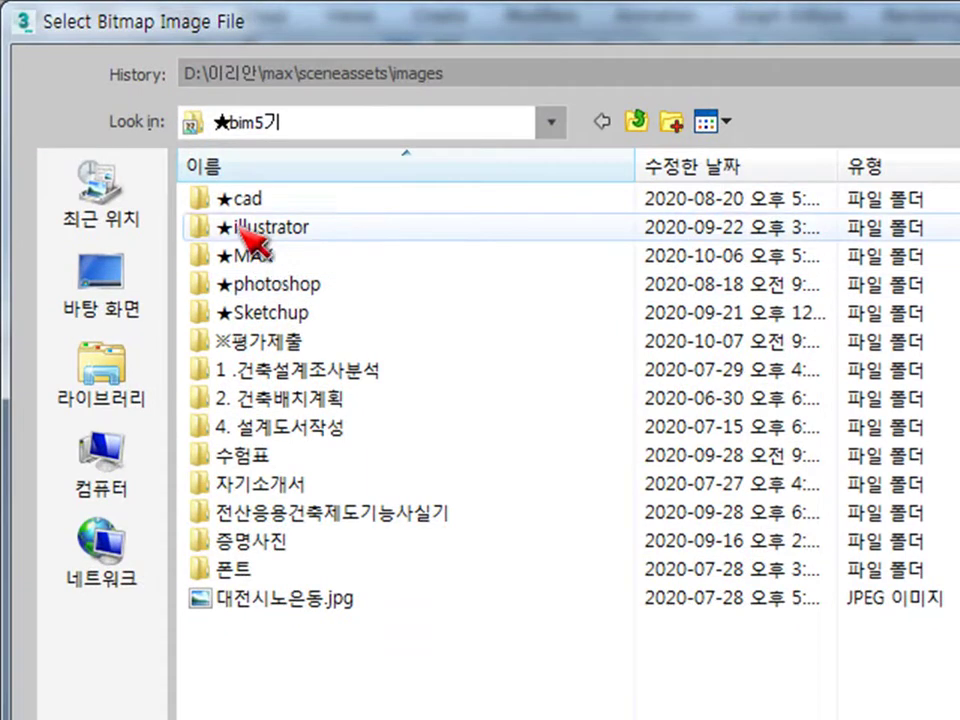
pyautogui.doubleClick(252, 257)
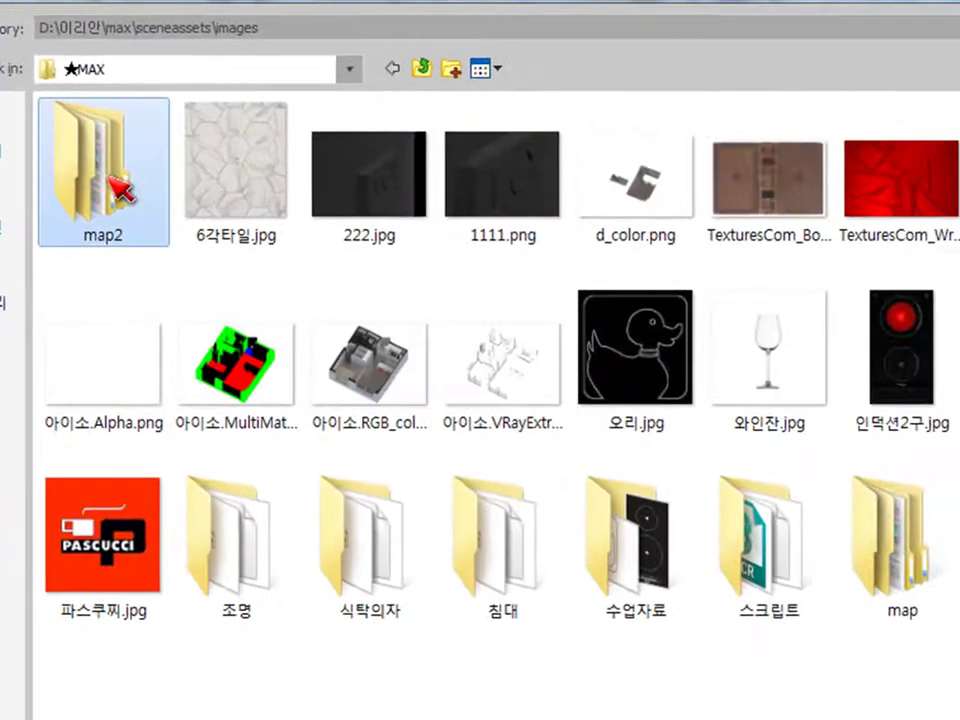
pyautogui.doubleClick(886, 530)
pyautogui.scroll(-4, 235, 685)
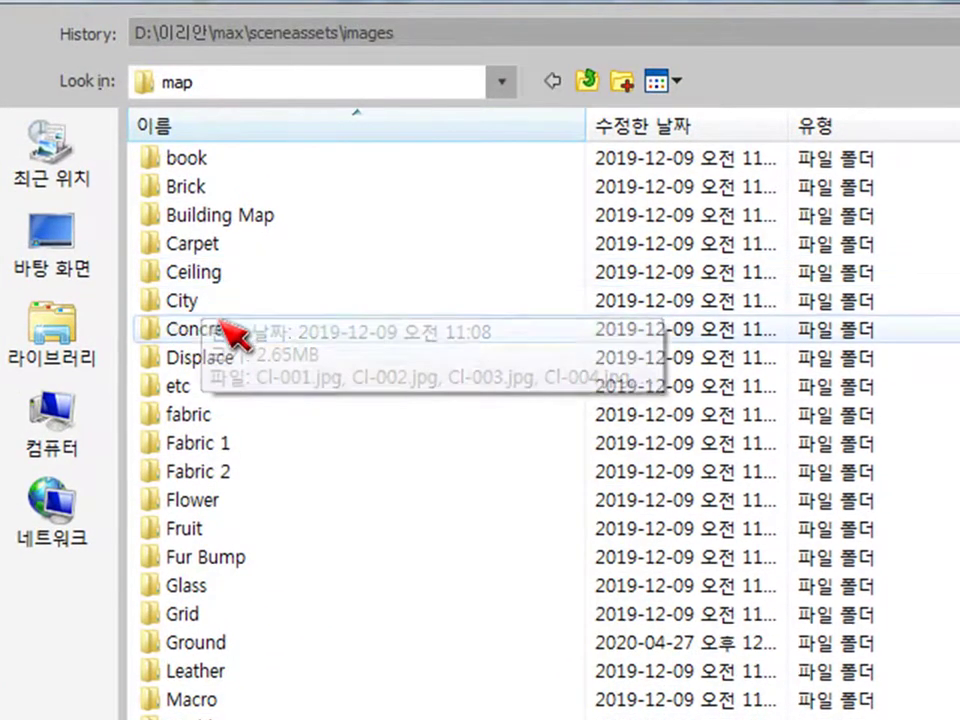
pyautogui.doubleClick(225, 330)
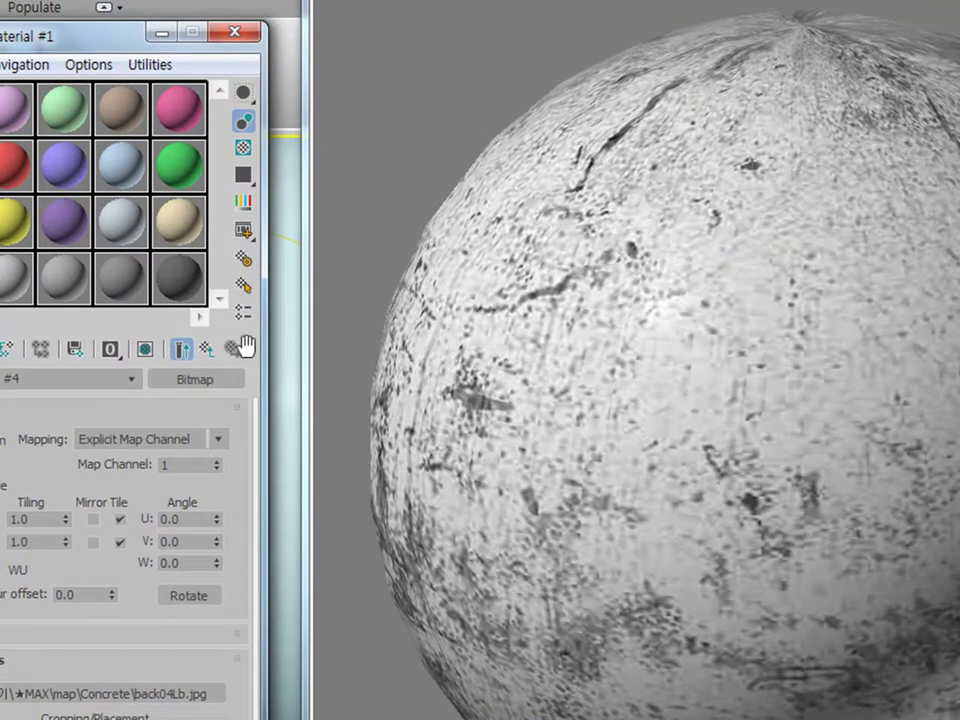
# Return to the base VRayMtl and cut the bitmap from its diffuse slot.
pyautogui.click(207, 350)
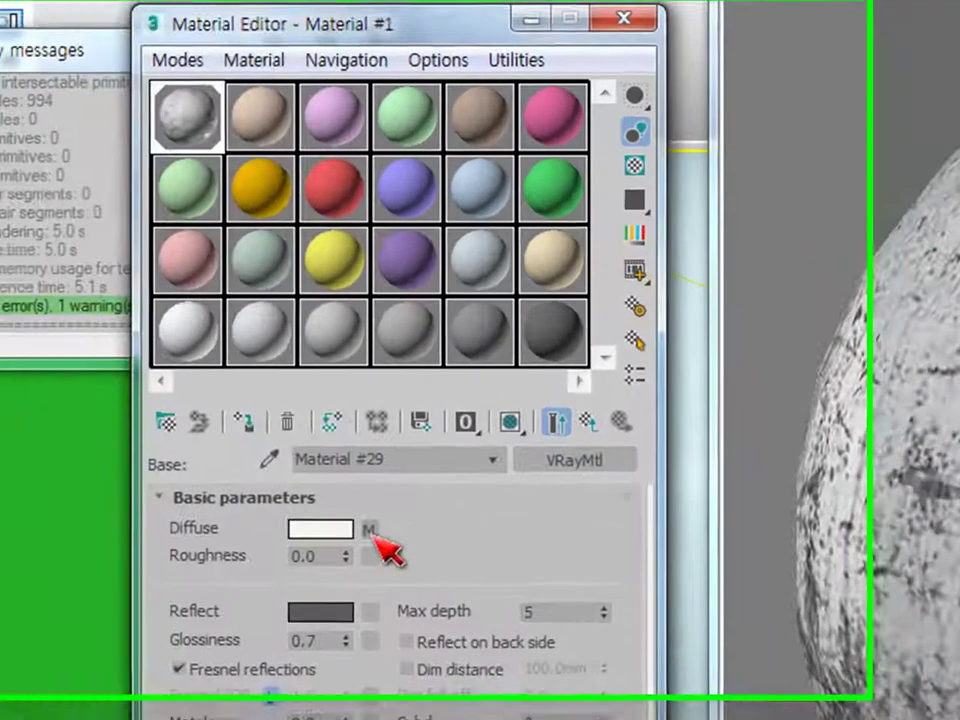
pyautogui.rightClick(59, 445)
pyautogui.click(109, 454)
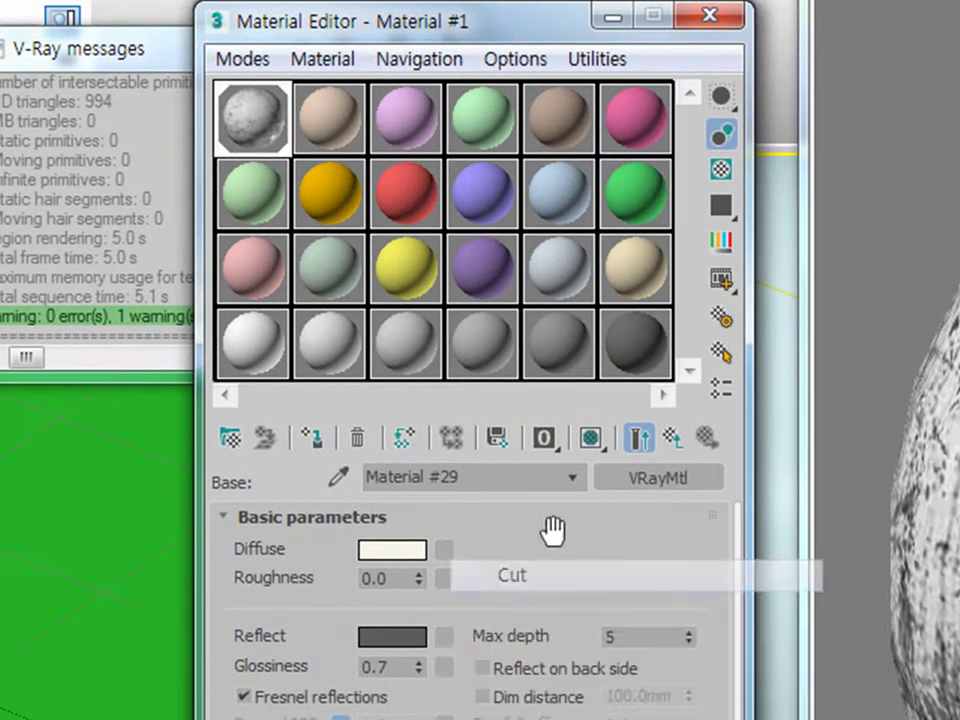
# Return to the blend's parameters and assign a VRayMtl as the first coat material.
pyautogui.click(672, 437)
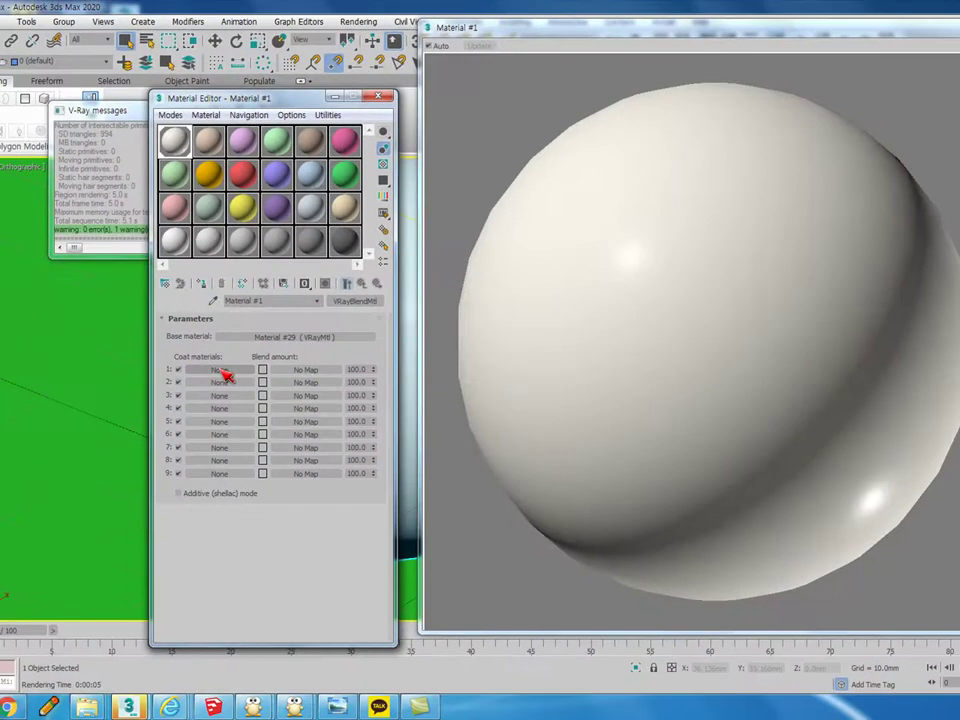
pyautogui.click(220, 370)
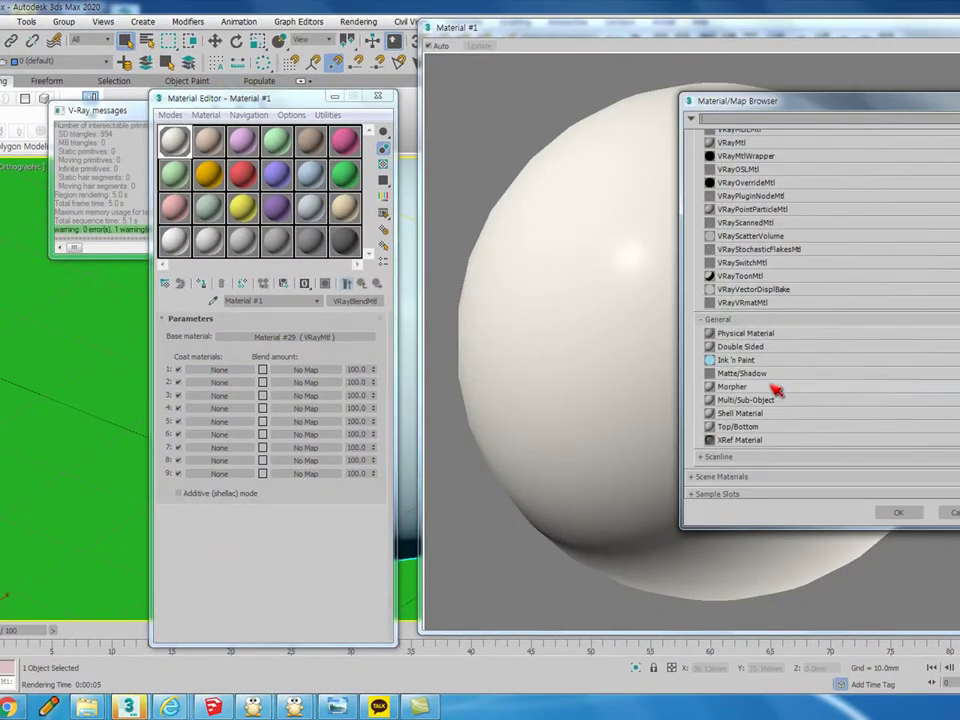
pyautogui.scroll(-1, 780, 395)
pyautogui.scroll(2, 776, 380)
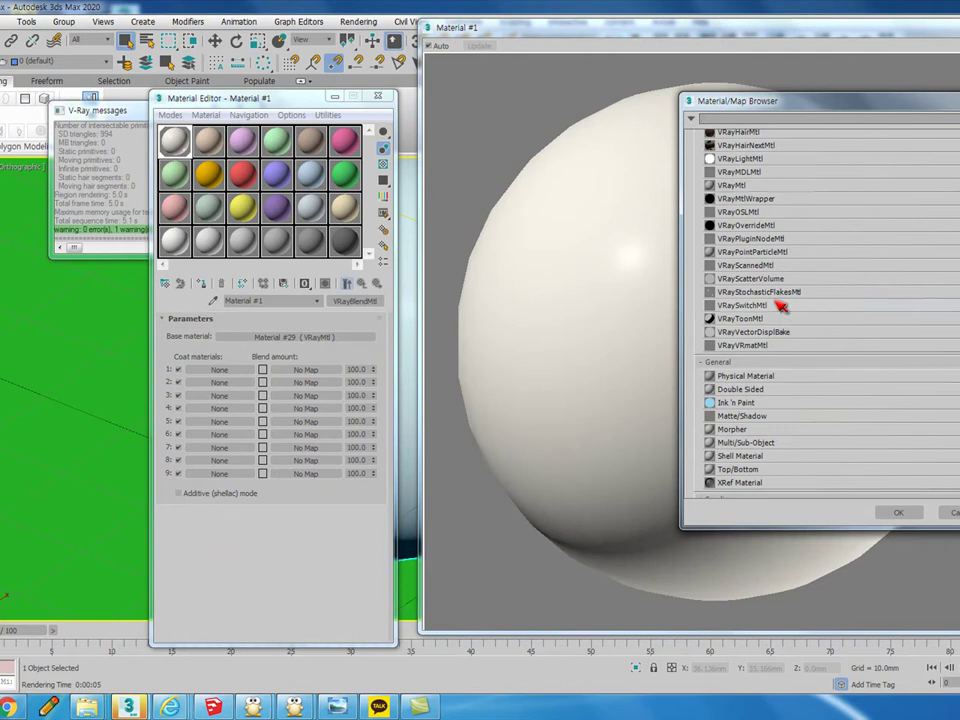
pyautogui.scroll(1, 755, 301)
pyautogui.doubleClick(760, 207)
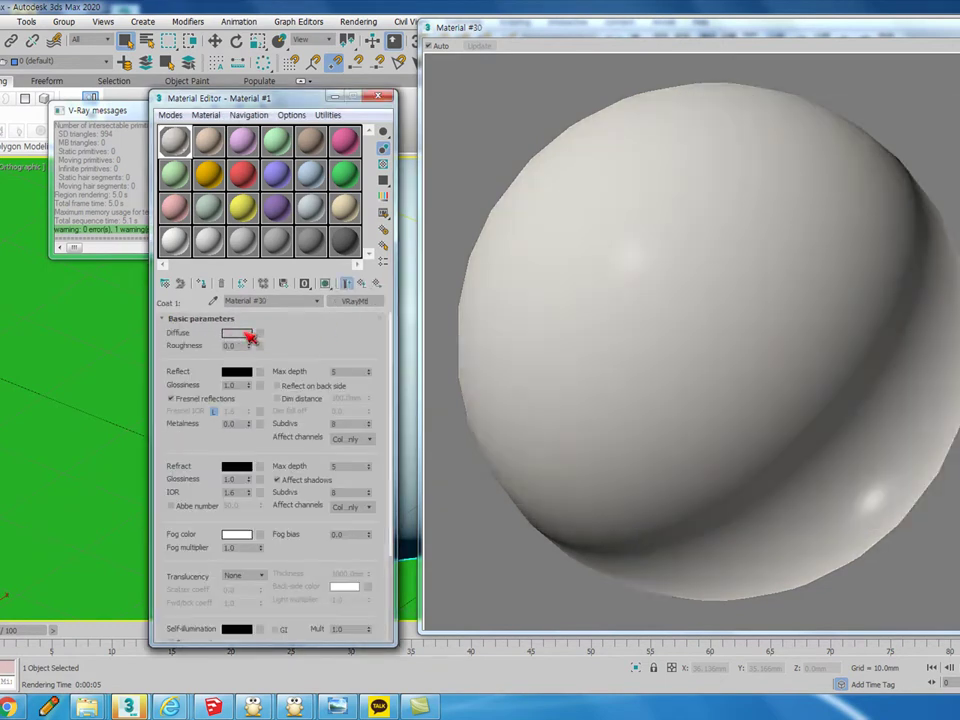
# Load the Concrete bitmap back04Lb.jpg as the coat material's diffuse map and return to the blend's parameters.
pyautogui.click(259, 334)
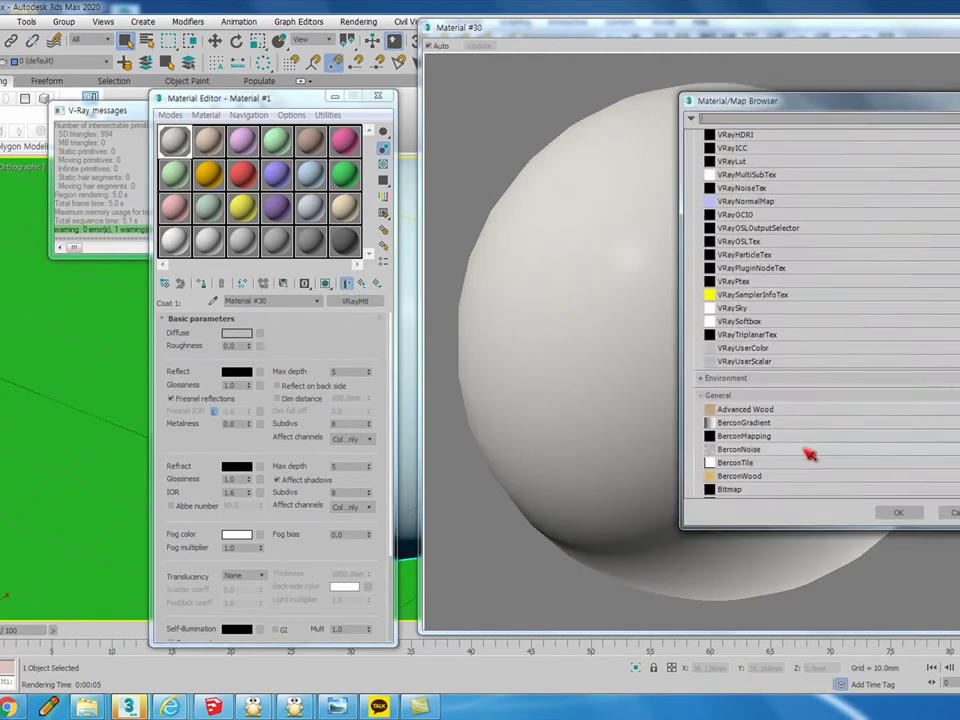
pyautogui.scroll(-5, 840, 424)
pyautogui.doubleClick(779, 404)
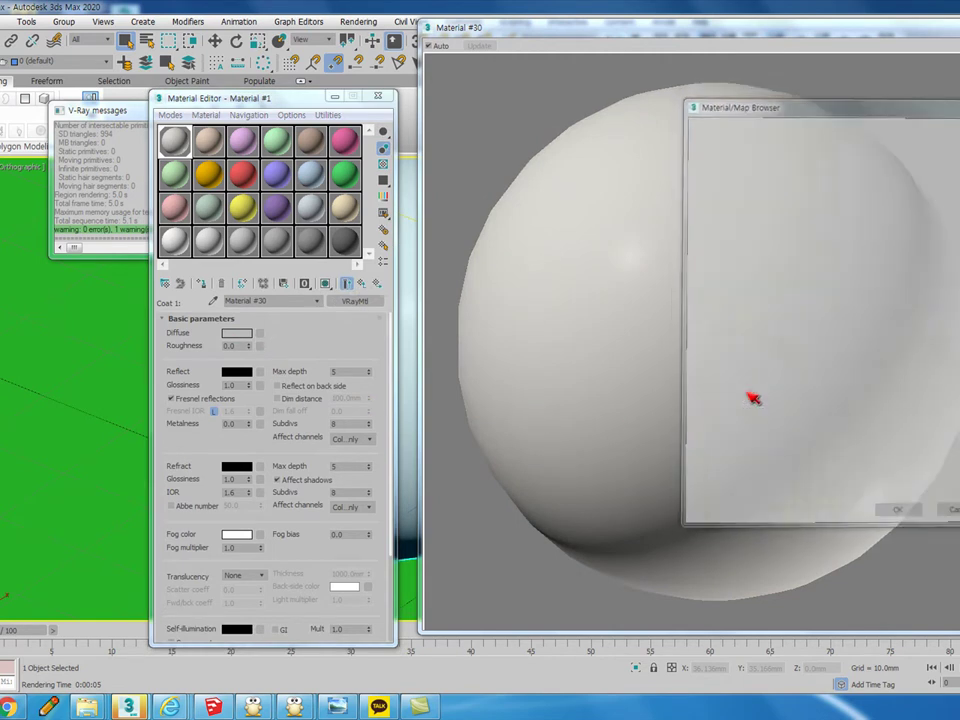
pyautogui.doubleClick(296, 147)
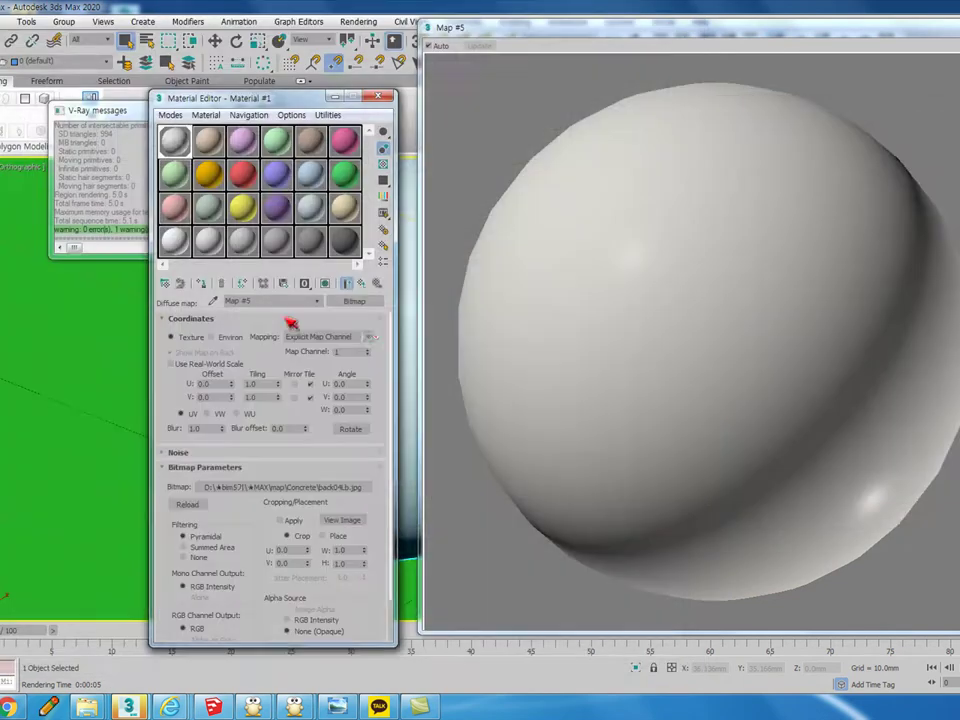
pyautogui.click(364, 284)
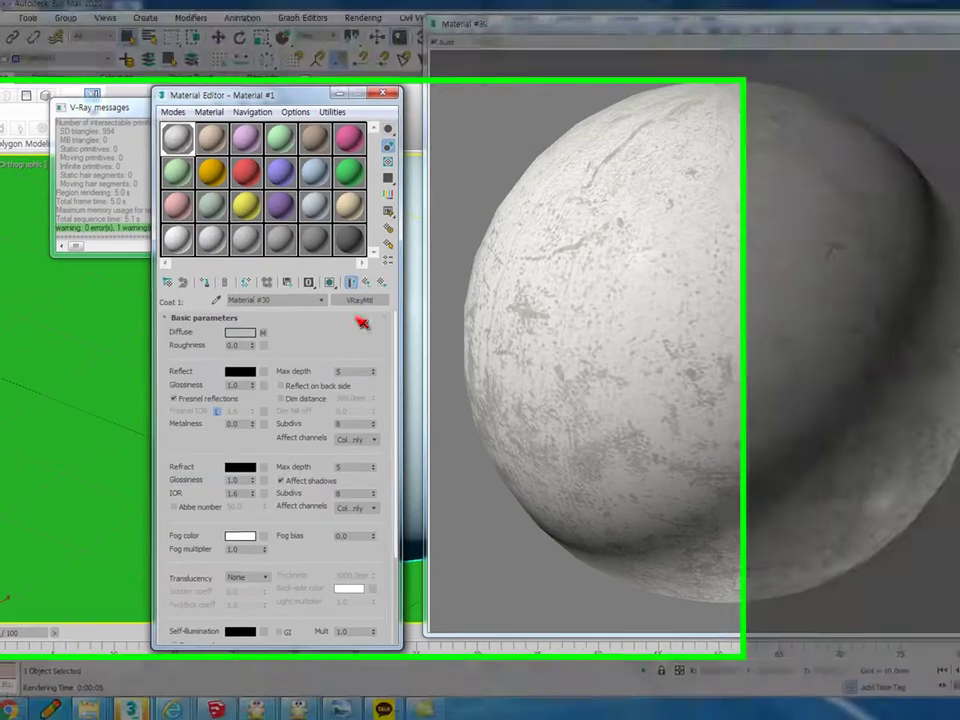
pyautogui.click(364, 284)
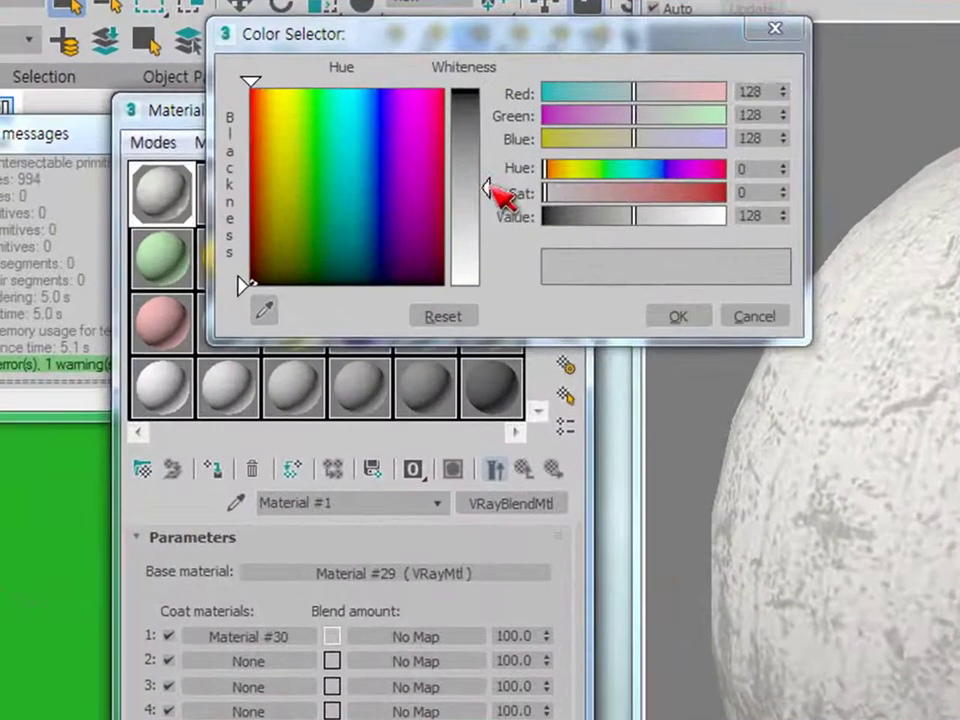
# Vary coat 1's blend amount colour between pure white (255) and pure black (0), ending on white.
pyautogui.moveTo(211, 148); pyautogui.dragTo(210, 201)
pyautogui.moveTo(485, 283); pyautogui.dragTo(485, 290)
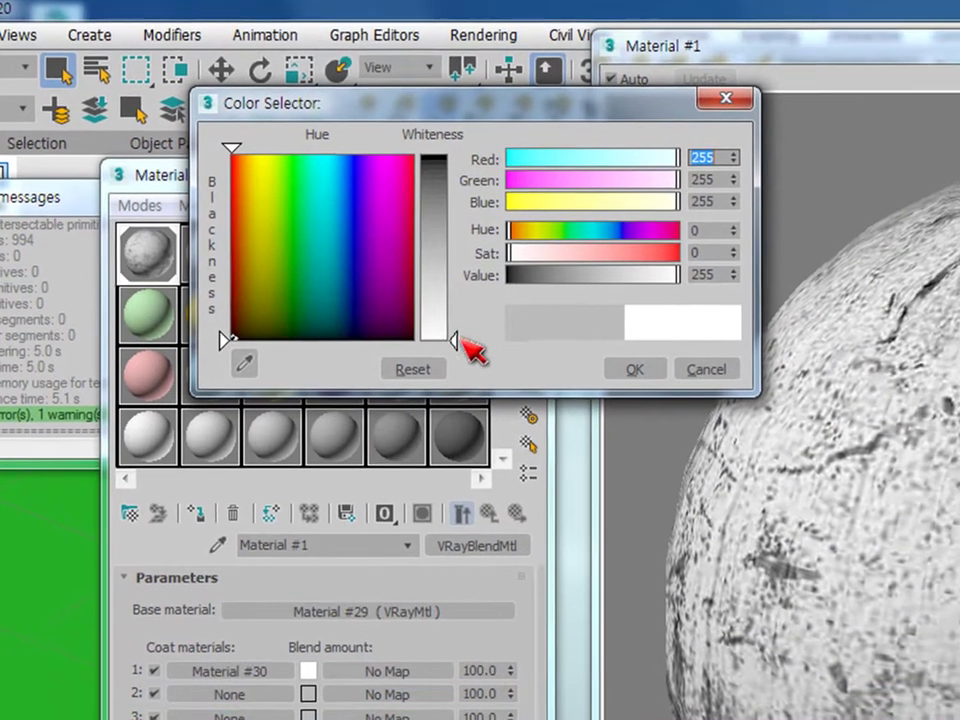
pyautogui.moveTo(482, 297); pyautogui.dragTo(482, 101)
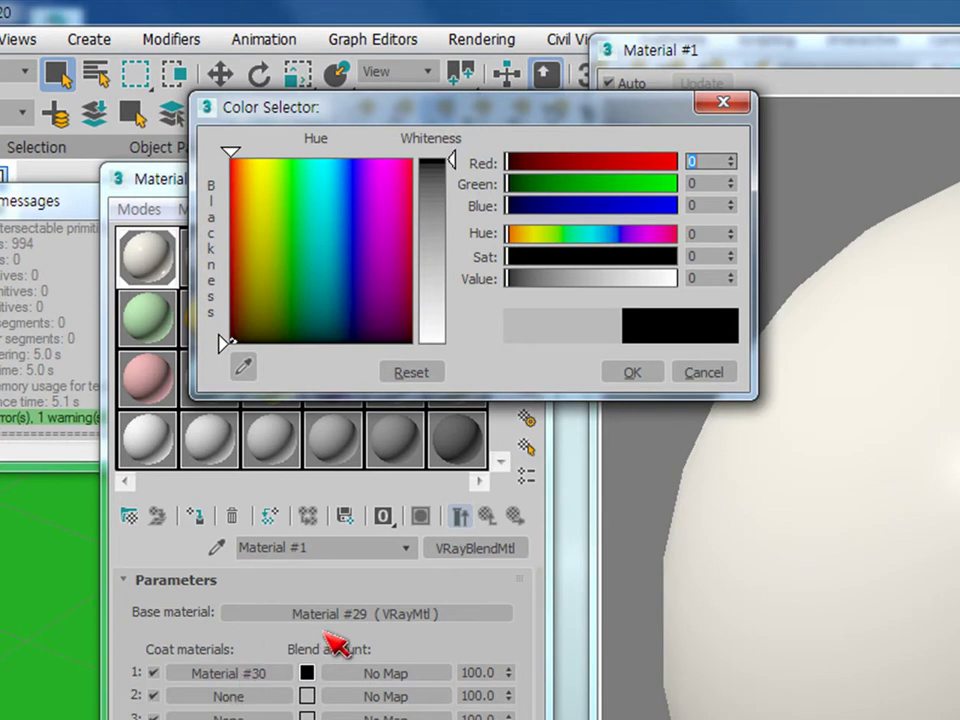
pyautogui.moveTo(452, 160); pyautogui.dragTo(452, 343)
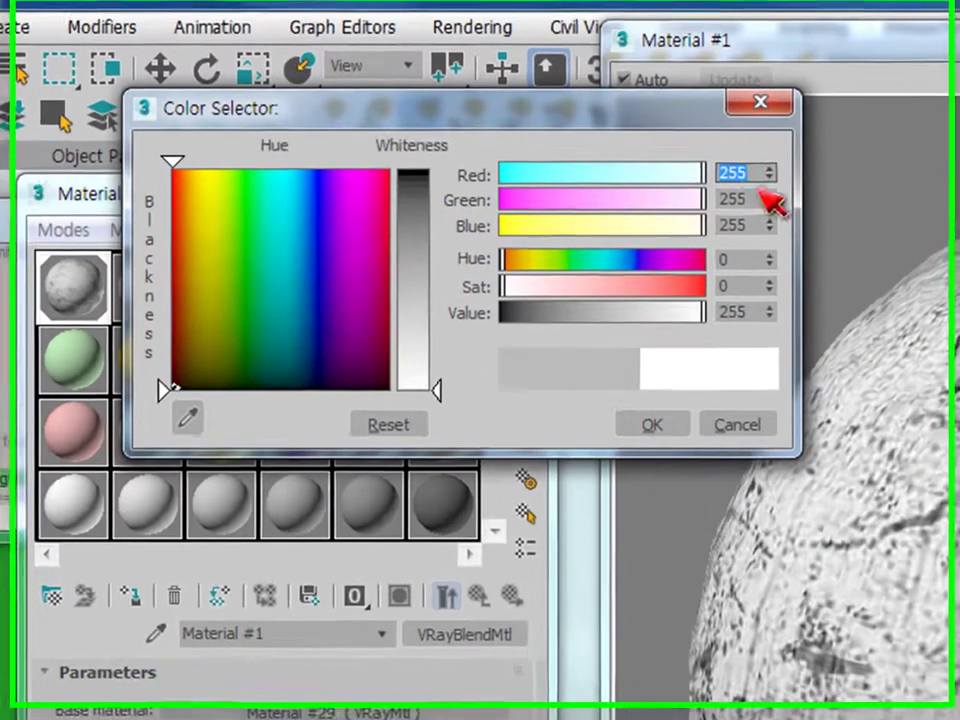
# Set coat 1's blend amount colour to mid grey with red, green and blue at 128 and accept it.
pyautogui.write('128')
pyautogui.press('Tab')
pyautogui.write('128')
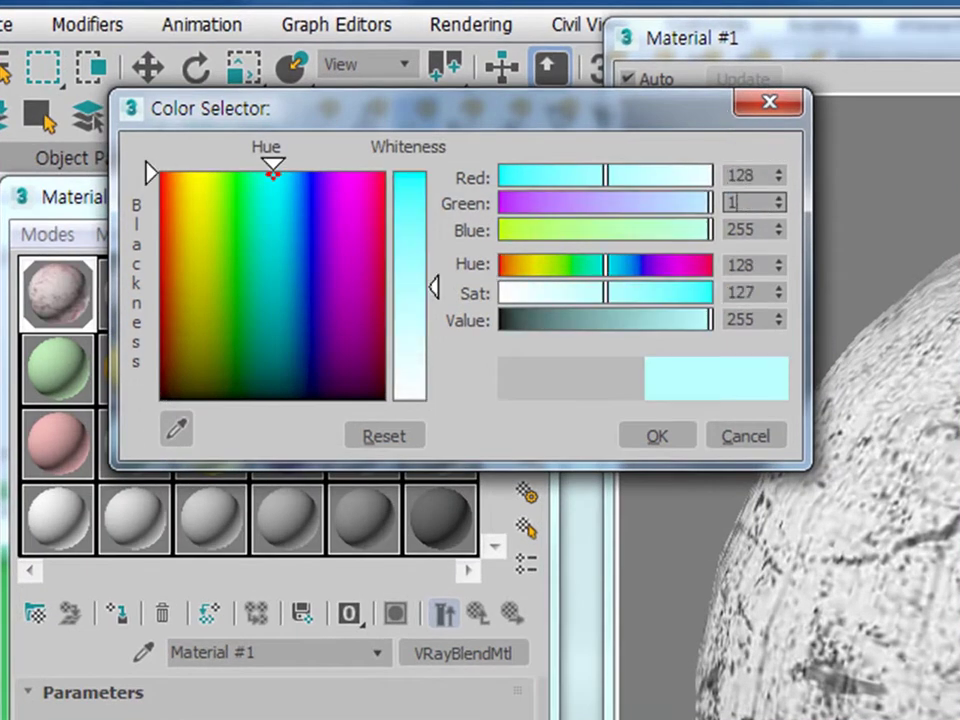
pyautogui.press('Tab')
pyautogui.write('128')
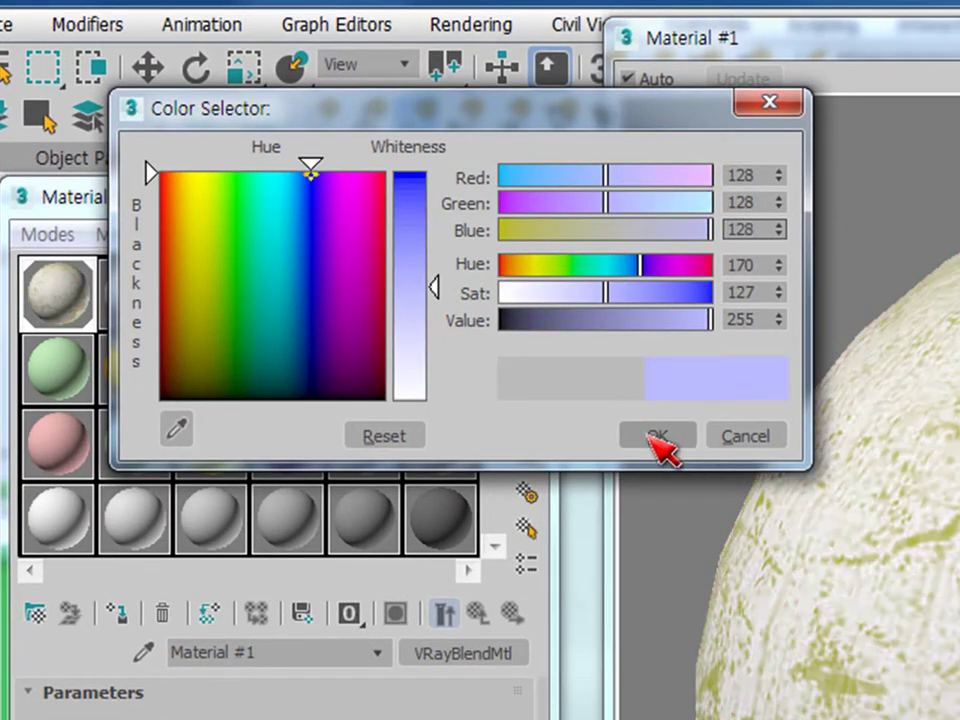
pyautogui.click(657, 438)
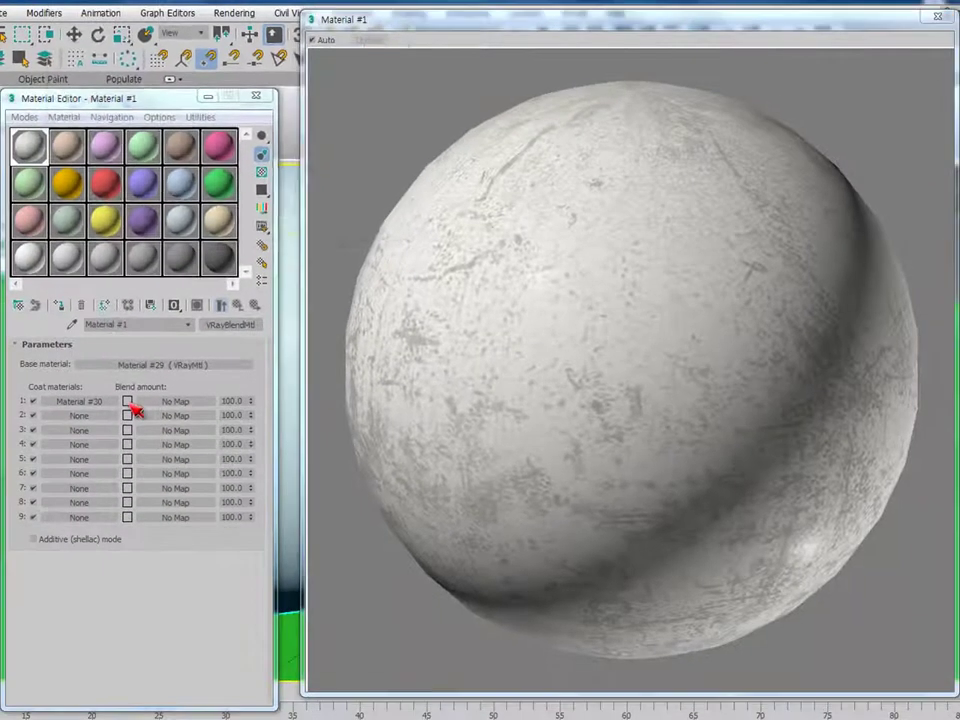
# Apply white (255) as coat 1's blend amount colour, and reopen the colour to try black (0).
pyautogui.click(53, 673)
pyautogui.moveTo(229, 145); pyautogui.dragTo(234, 206)
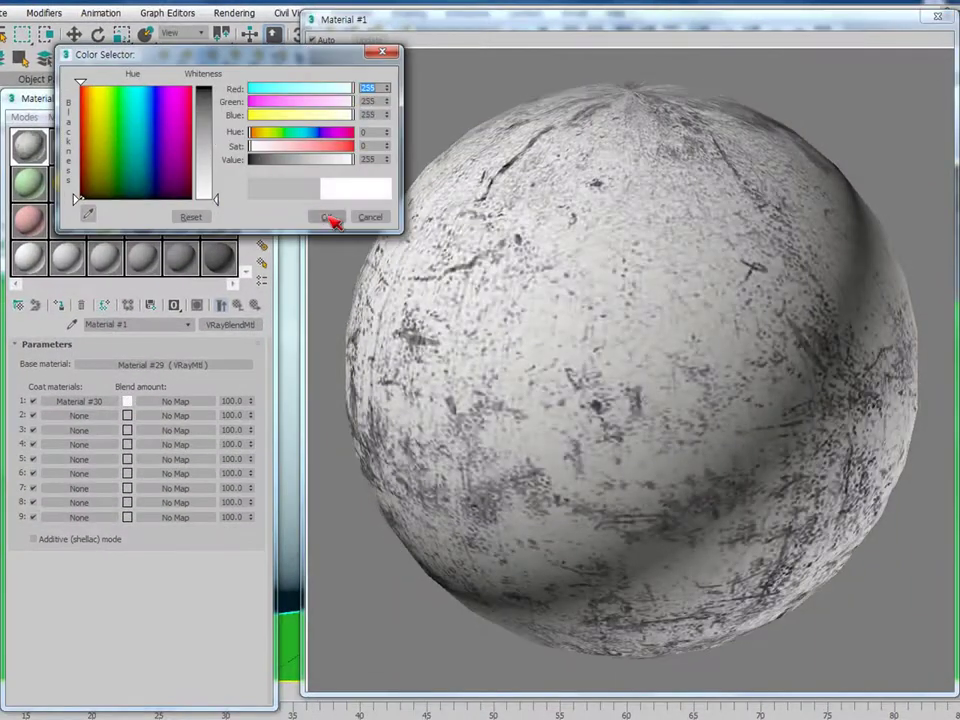
pyautogui.click(331, 218)
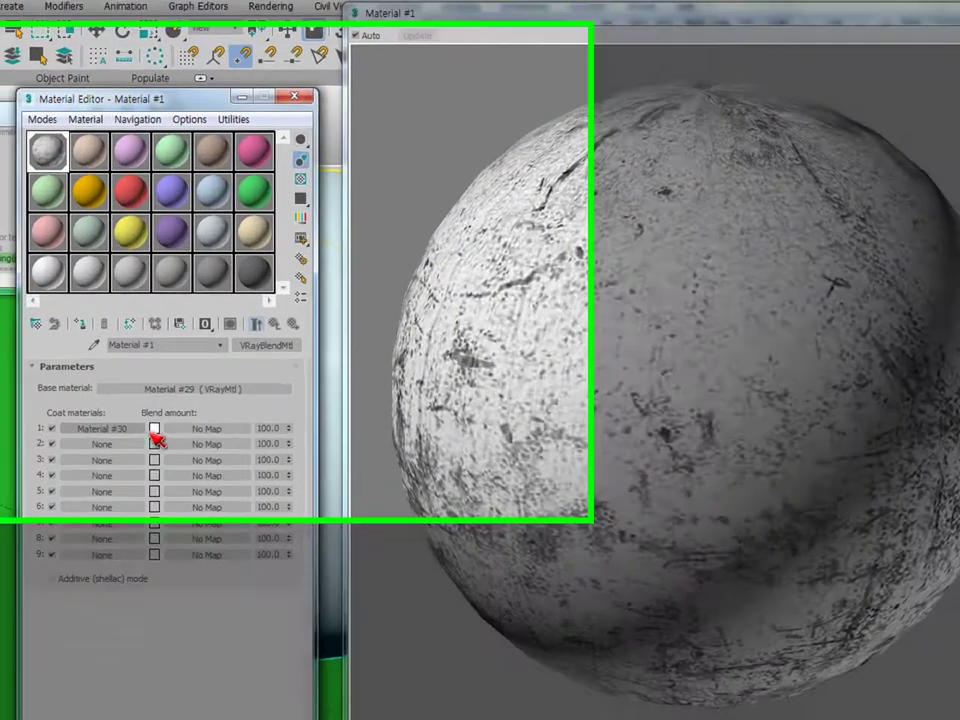
pyautogui.click(127, 401)
pyautogui.moveTo(461, 264); pyautogui.dragTo(462, 86)
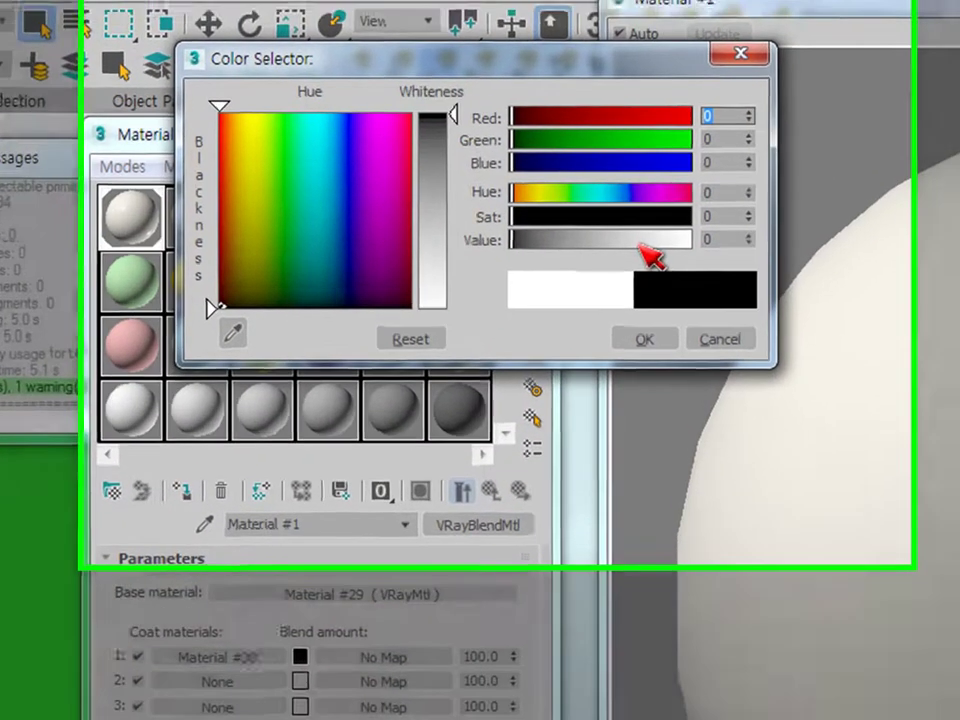
# Restore coat 1's blend amount colour to grey with red, green and blue all at 128.
pyautogui.write('255')
pyautogui.press('Tab')
pyautogui.hotkey('shift', 'Tab')
pyautogui.write('128')
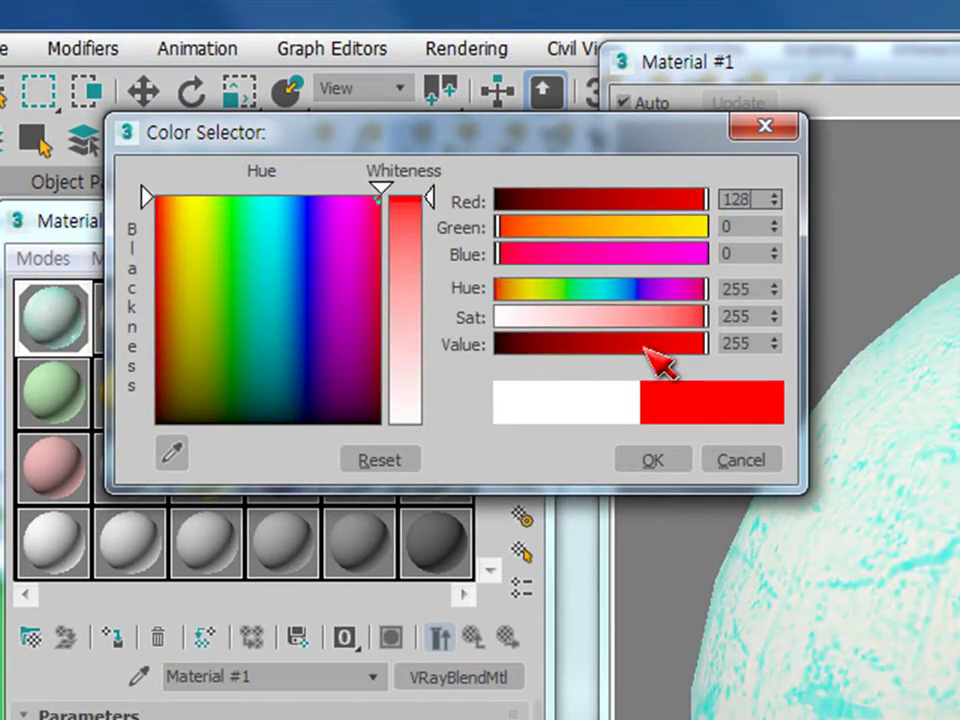
pyautogui.press('Tab')
pyautogui.write('128')
pyautogui.press('Tab')
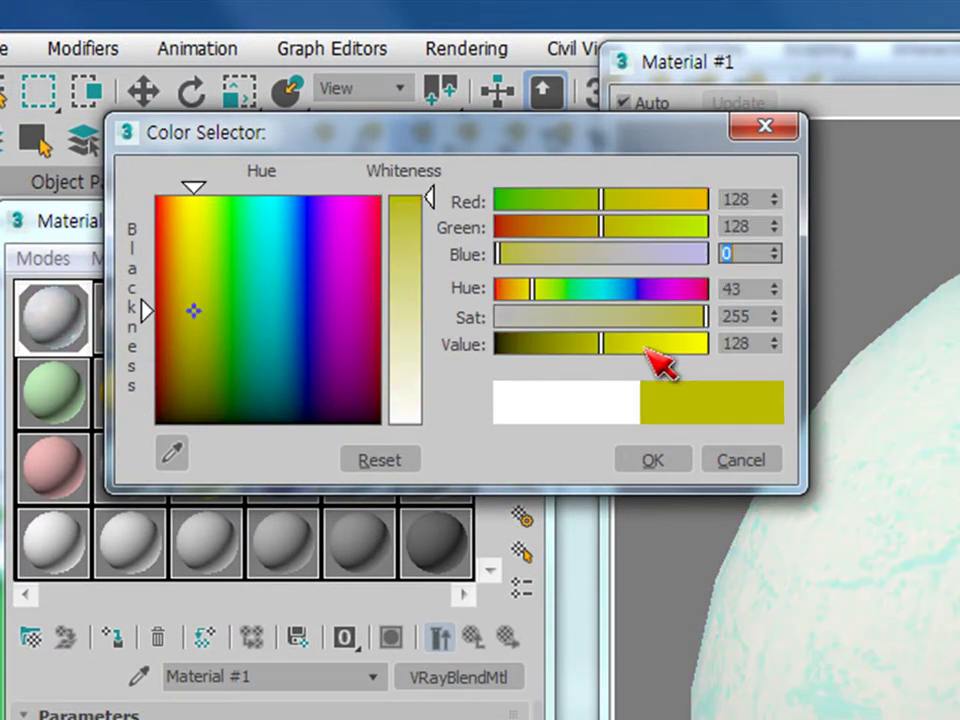
pyautogui.write('128')
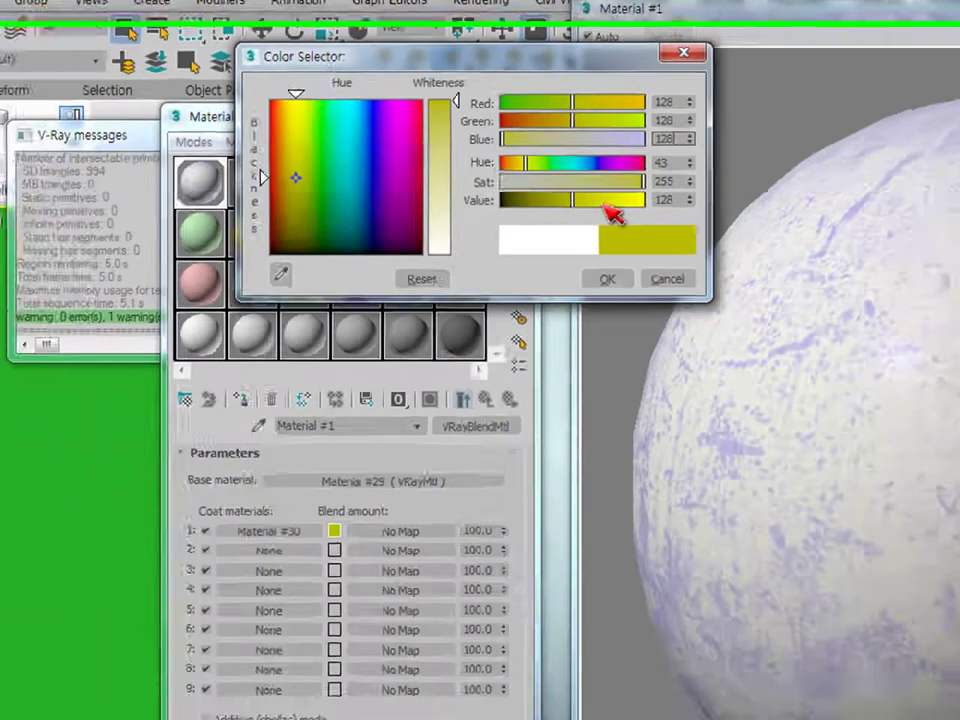
pyautogui.press('Return')
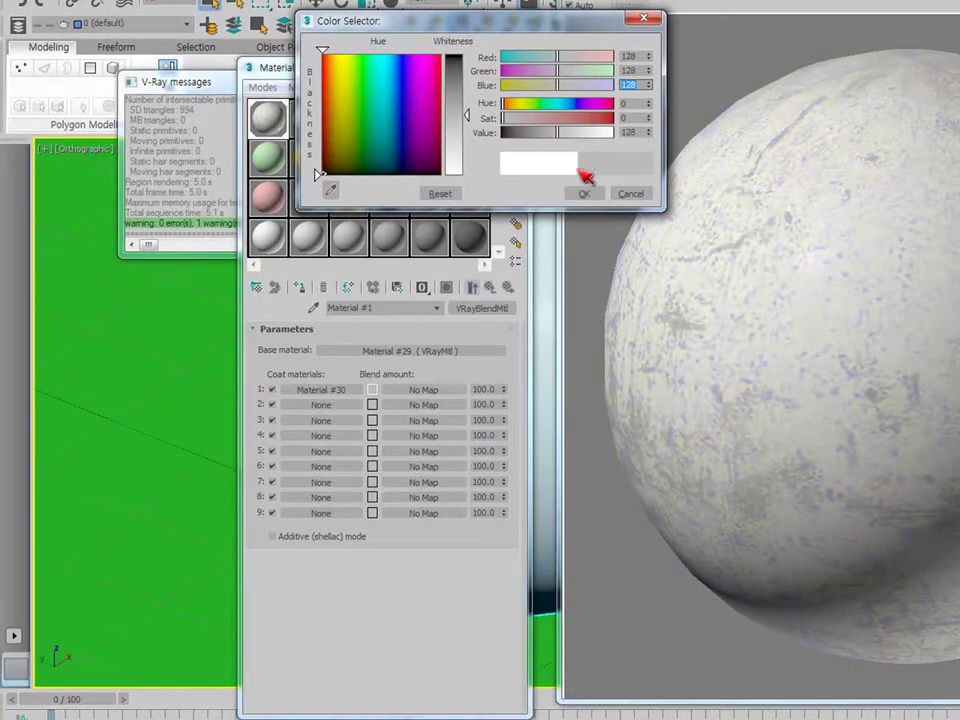
pyautogui.click(587, 194)
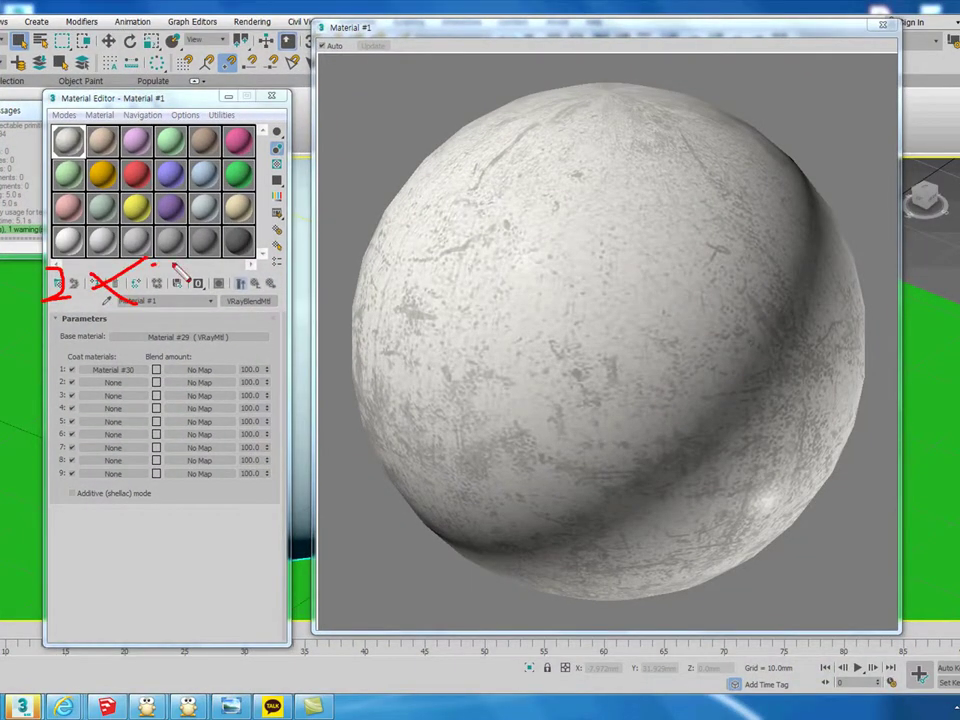
pyautogui.moveTo(298, 338)
pyautogui.mouseDown()
pyautogui.moveTo(416, 396)
pyautogui.moveTo(434, 304)
pyautogui.moveTo(474, 416)
pyautogui.moveTo(574, 269)
pyautogui.moveTo(396, 443)
pyautogui.moveTo(330, 74)
pyautogui.mouseUp()
pyautogui.moveTo(628, 66)
pyautogui.mouseDown()
pyautogui.moveTo(769, 173)
pyautogui.moveTo(769, 79)
pyautogui.moveTo(785, 90)
pyautogui.mouseUp()
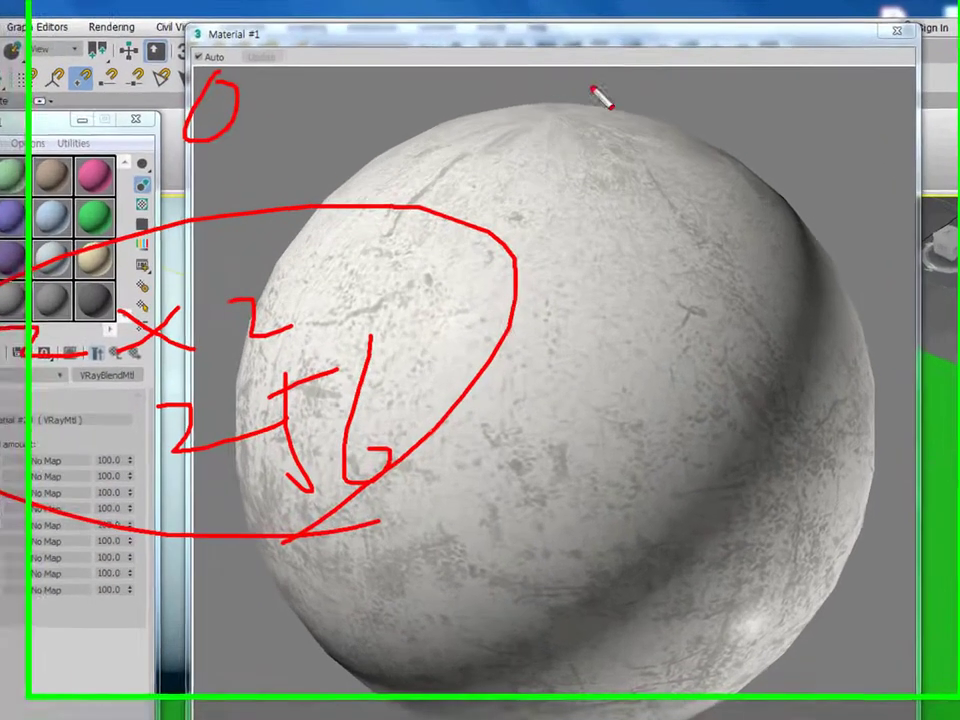
pyautogui.moveTo(100, 172); pyautogui.dragTo(235, 166)
pyautogui.moveTo(130, 189); pyautogui.dragTo(235, 186)
pyautogui.moveTo(640, 214); pyautogui.dragTo(752, 212)
pyautogui.moveTo(682, 236); pyautogui.dragTo(738, 239)
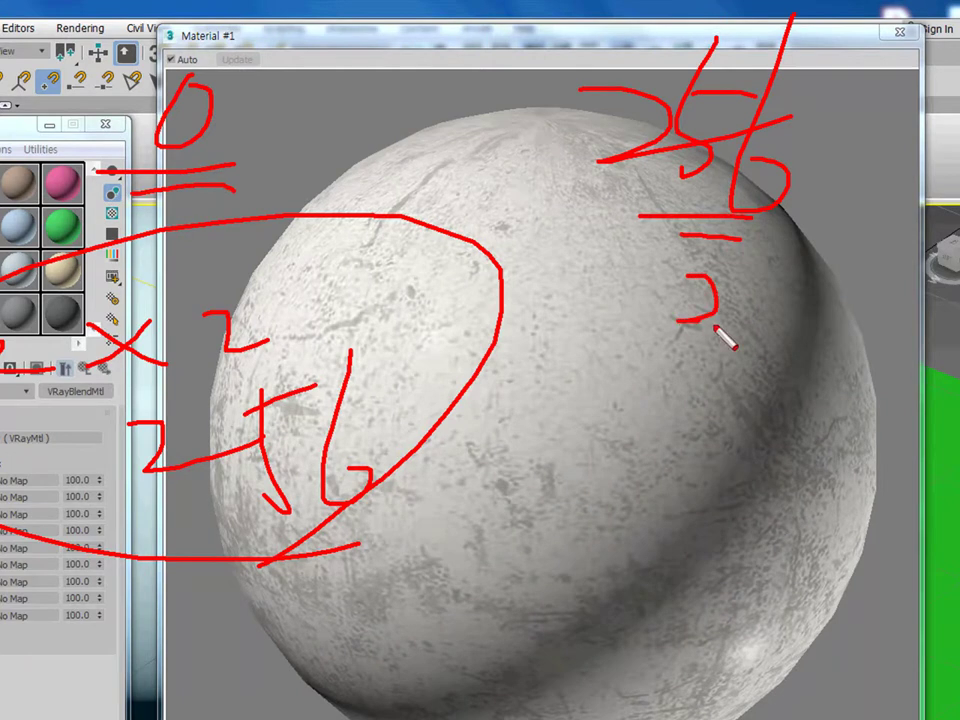
pyautogui.moveTo(680, 323); pyautogui.dragTo(706, 343)
pyautogui.moveTo(657, 372); pyautogui.dragTo(800, 354)
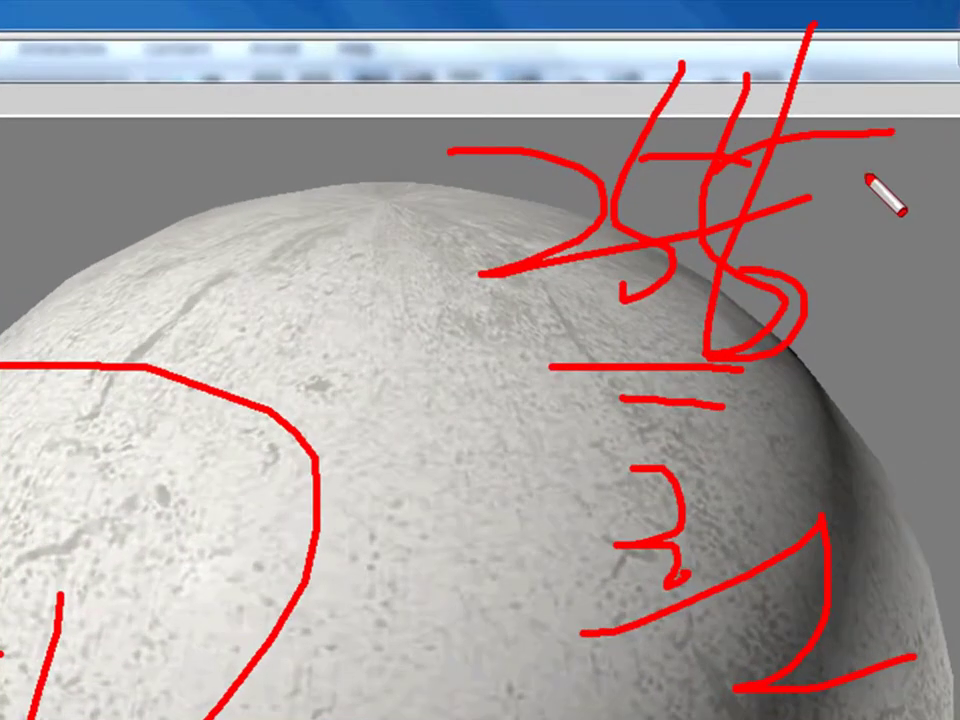
pyautogui.moveTo(185, 37); pyautogui.dragTo(185, 425)
pyautogui.moveTo(127, 432); pyautogui.dragTo(124, 530)
pyautogui.moveTo(177, 482); pyautogui.dragTo(276, 512)
pyautogui.moveTo(318, 386)
pyautogui.mouseDown()
pyautogui.moveTo(319, 498)
pyautogui.moveTo(330, 525)
pyautogui.moveTo(336, 516)
pyautogui.mouseUp()
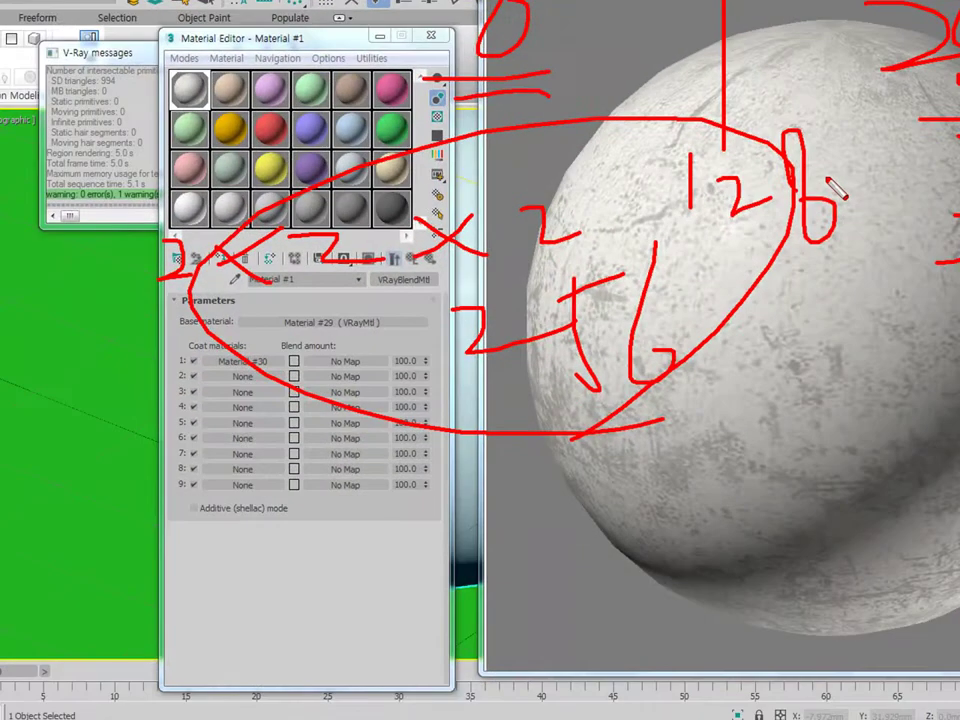
# Add an instance of coat 1's diffuse bitmap (back04Lb.jpg) as its bump map, then return to the blend material.
pyautogui.press('Escape')
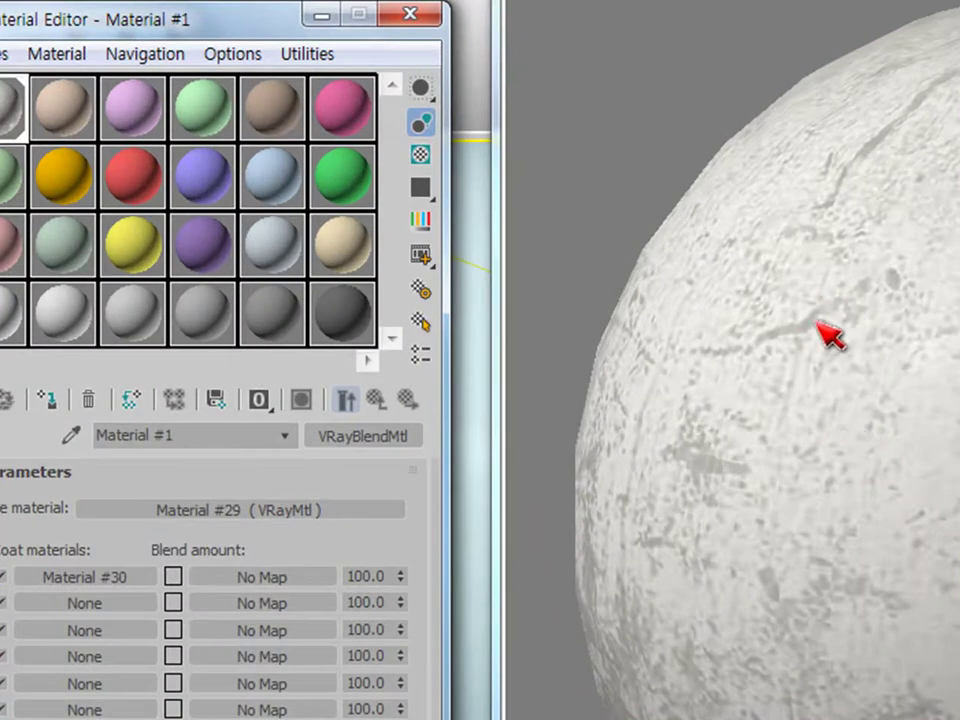
pyautogui.click(103, 577)
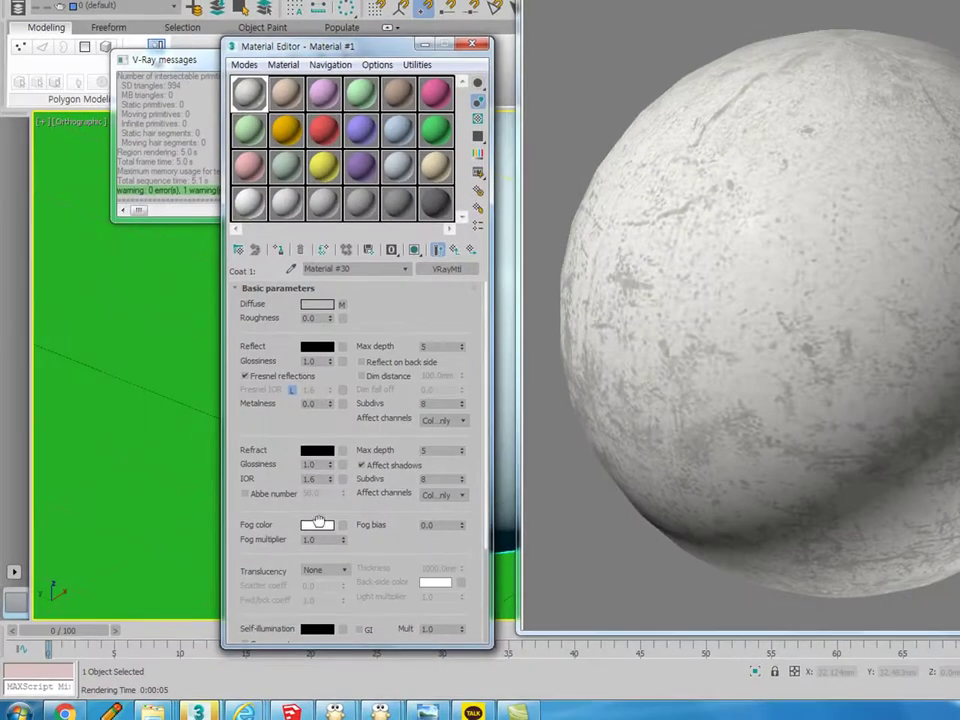
pyautogui.scroll(-3, 281, 610)
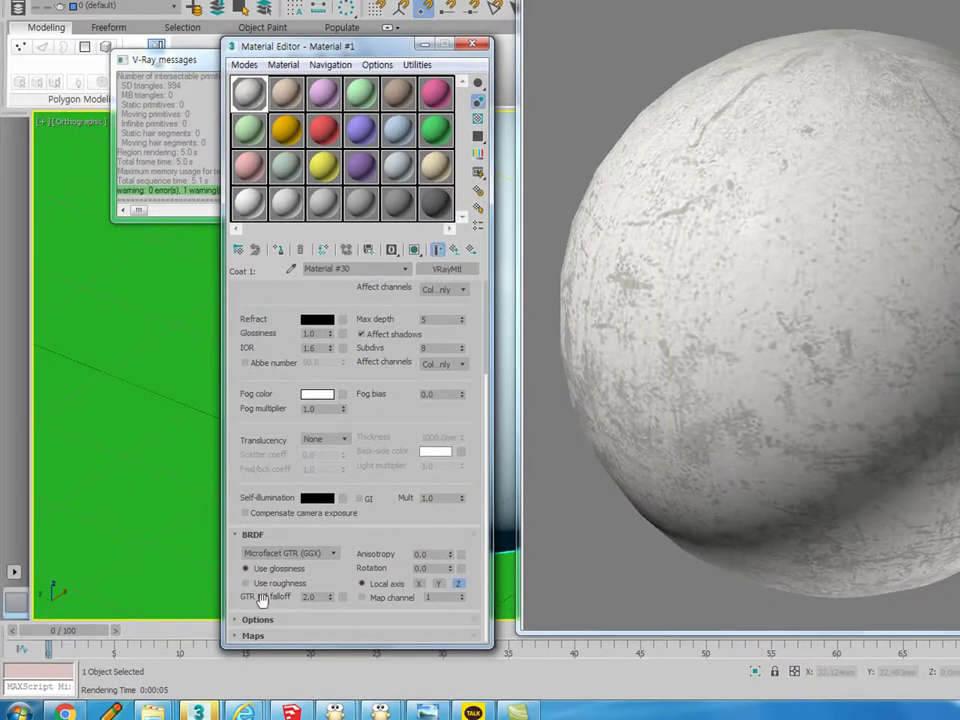
pyautogui.click(246, 636)
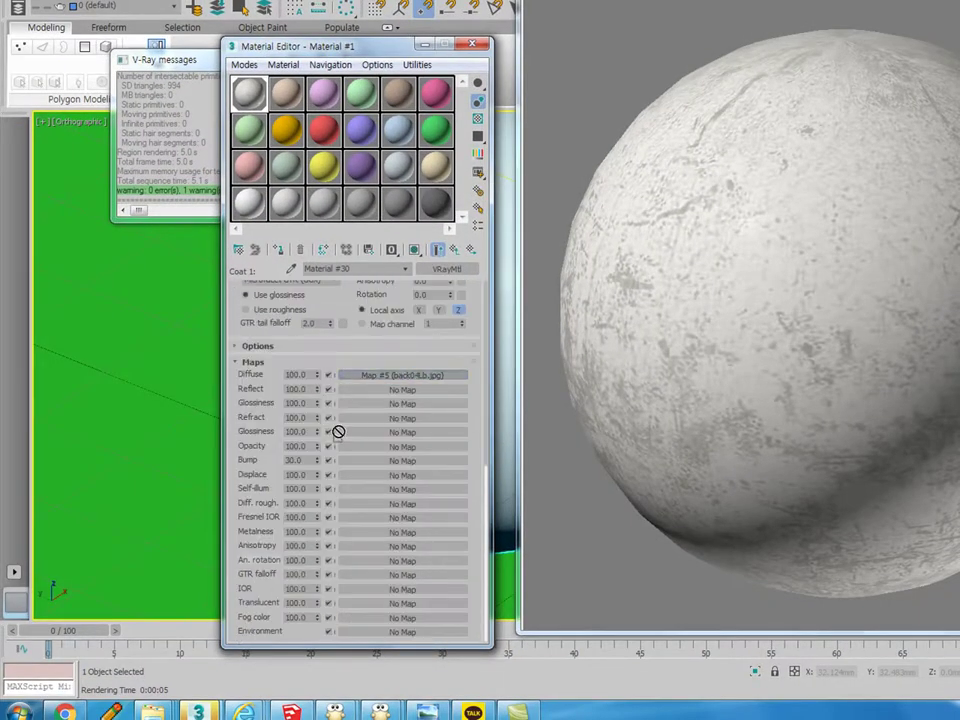
pyautogui.moveTo(350, 463); pyautogui.dragTo(461, 375)
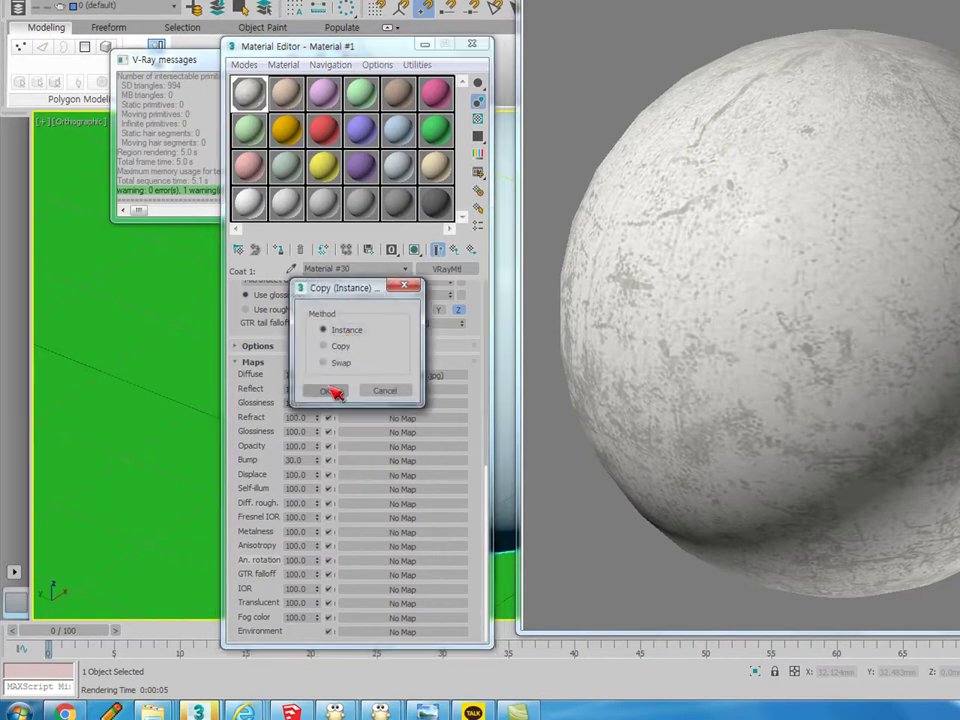
pyautogui.click(335, 391)
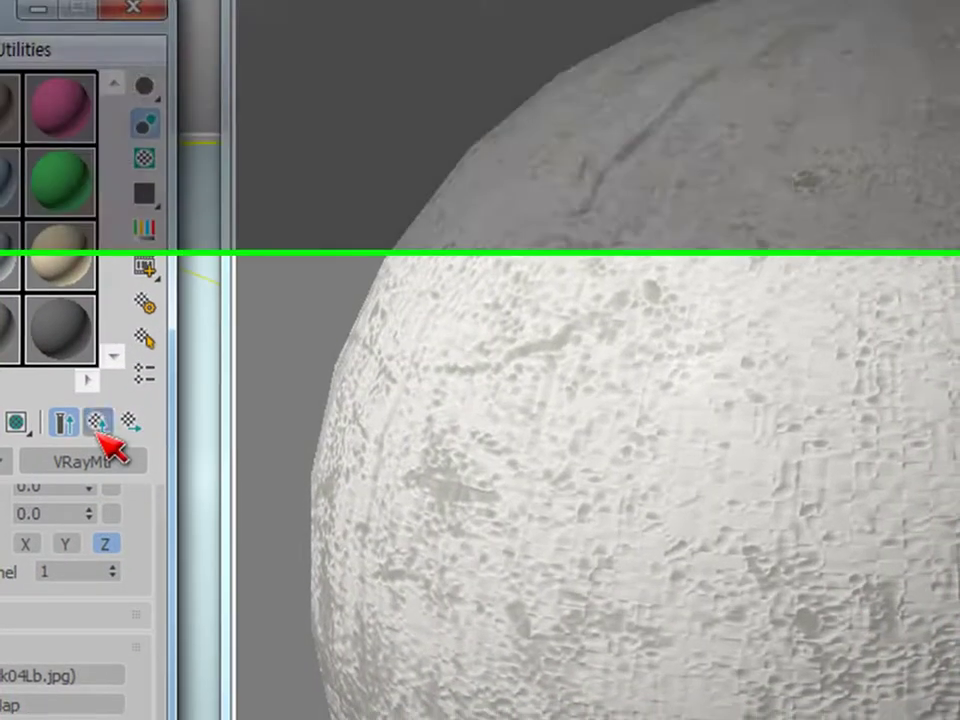
pyautogui.click(98, 432)
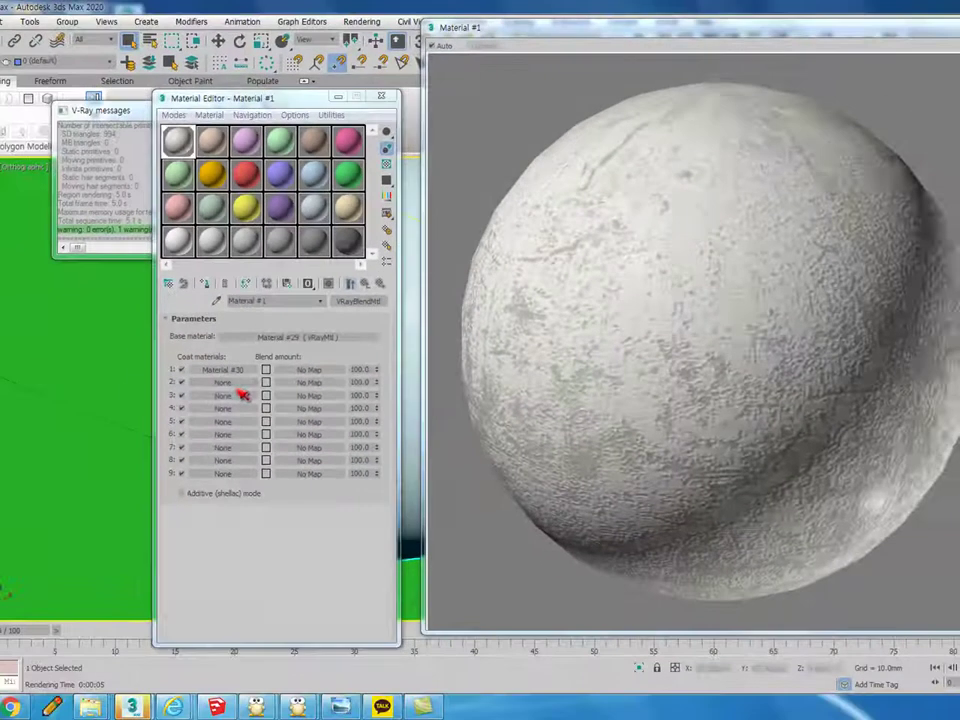
# Assign a new VRayMtl as coat material 2 of the blend material.
pyautogui.click(170, 558)
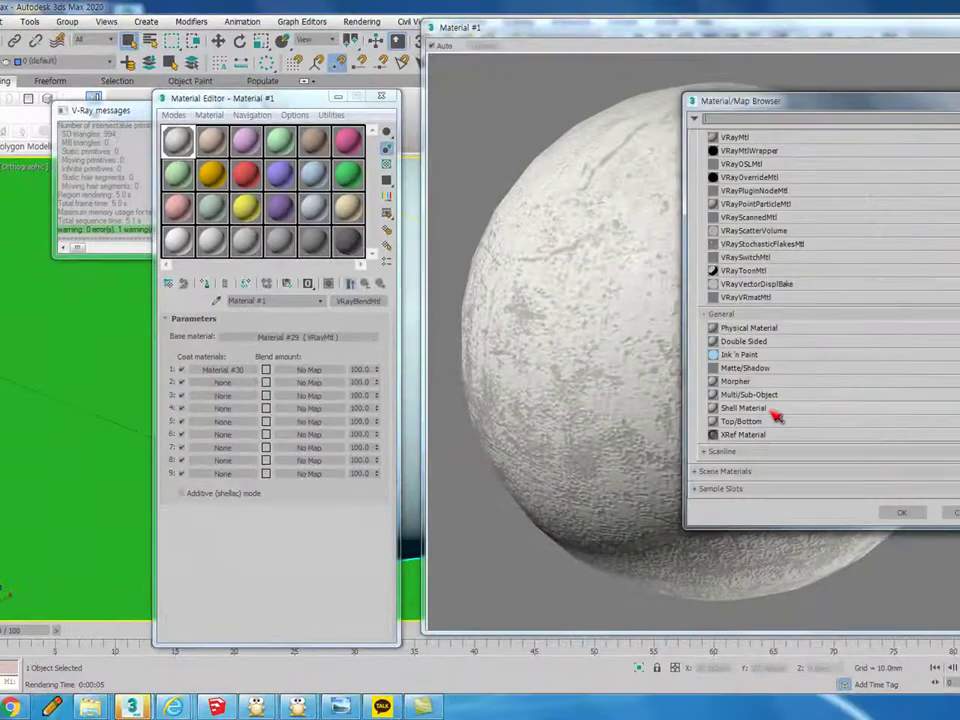
pyautogui.scroll(1, 785, 398)
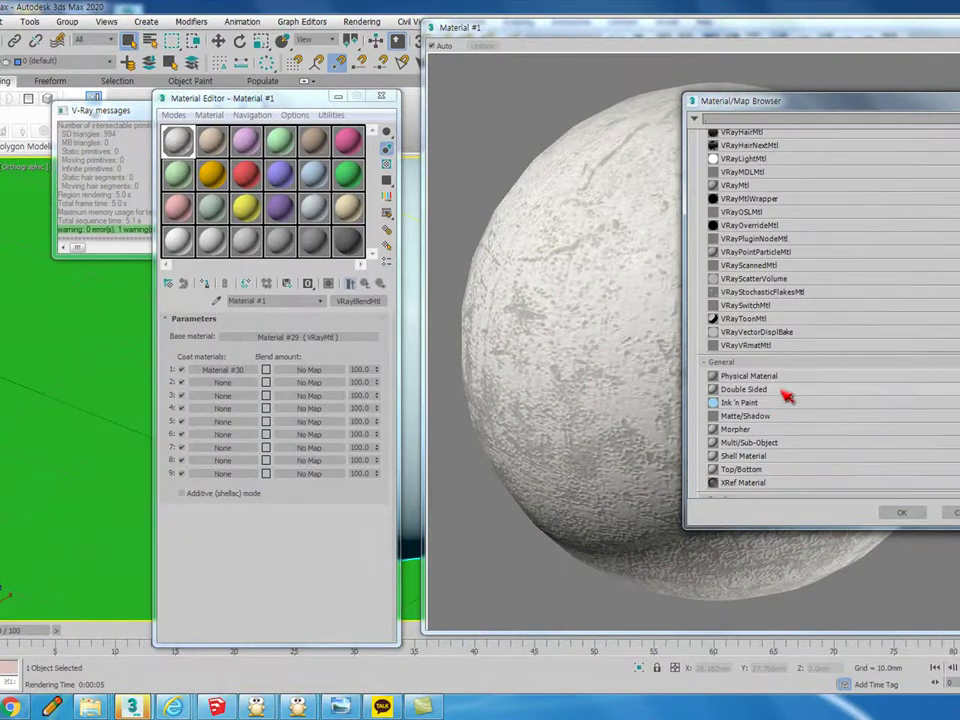
pyautogui.scroll(-1, 800, 333)
pyautogui.scroll(1, 760, 330)
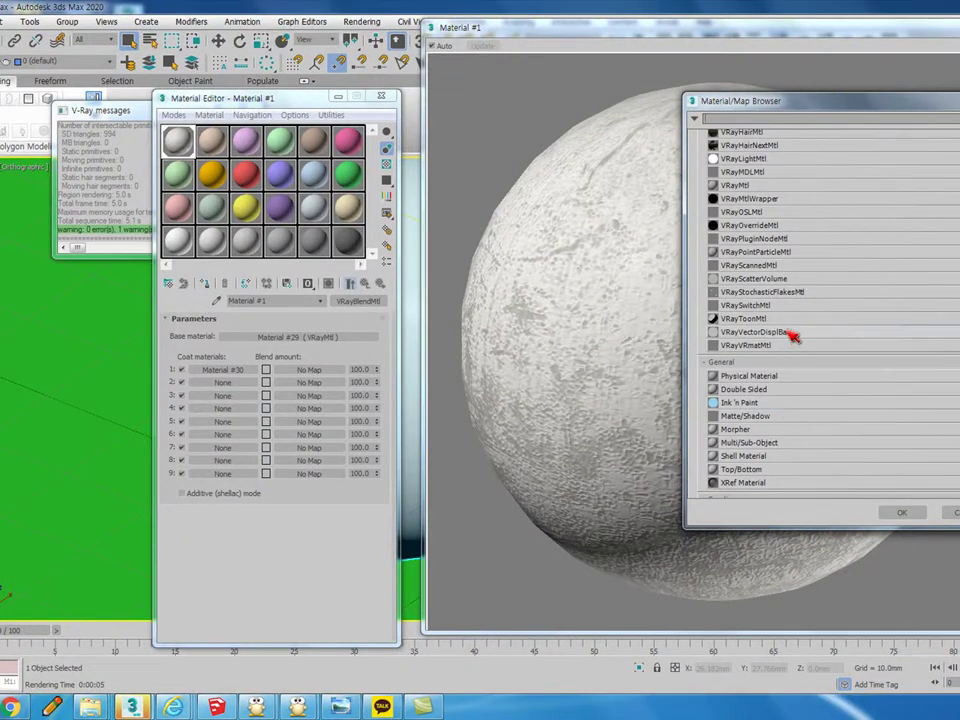
pyautogui.doubleClick(737, 187)
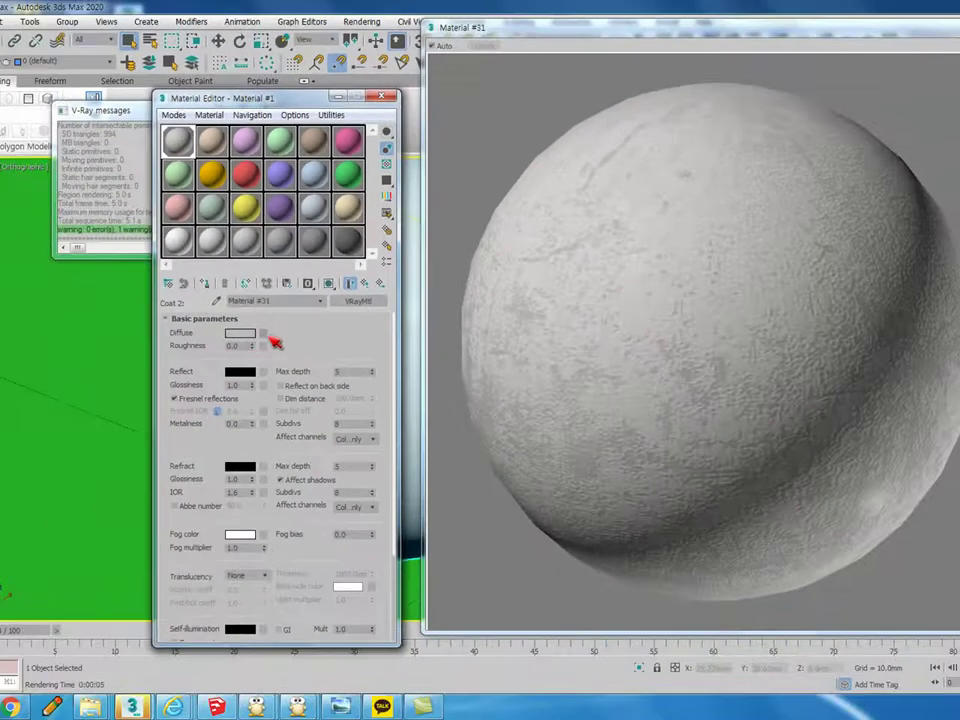
# Load WHTCON2.GIF from the Concrete folder as coat 2's diffuse bitmap and return to the blend material.
pyautogui.click(265, 334)
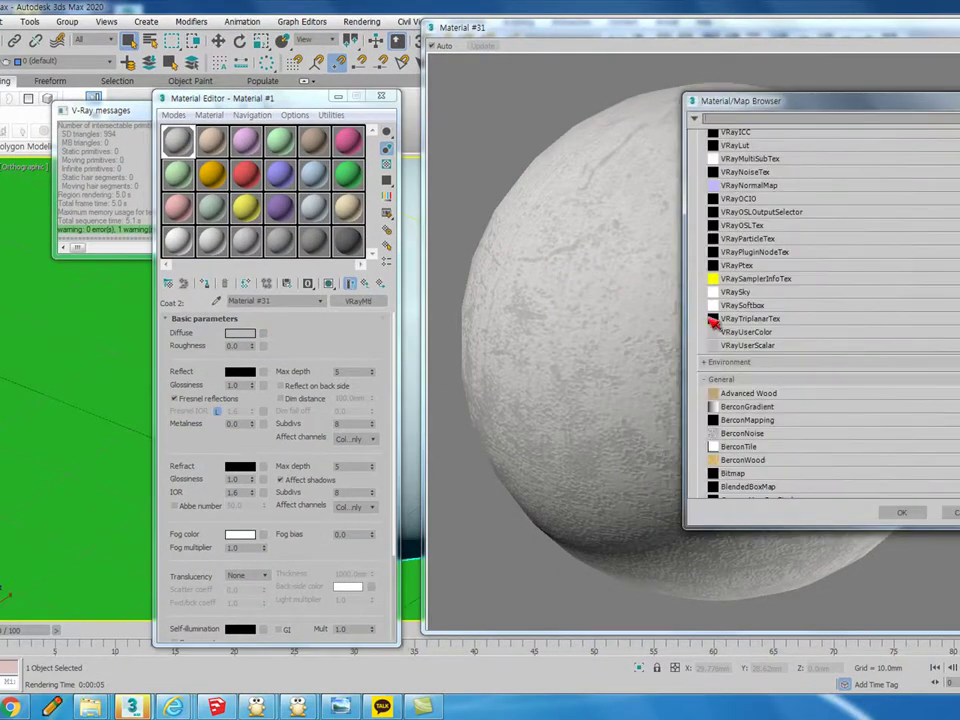
pyautogui.doubleClick(755, 474)
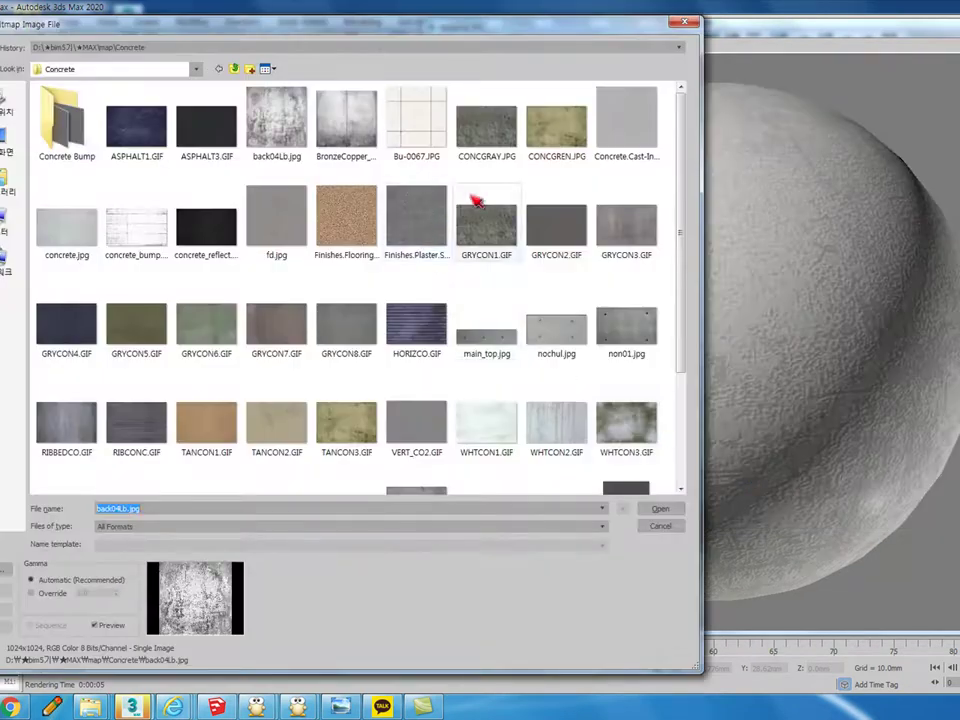
pyautogui.click(624, 440)
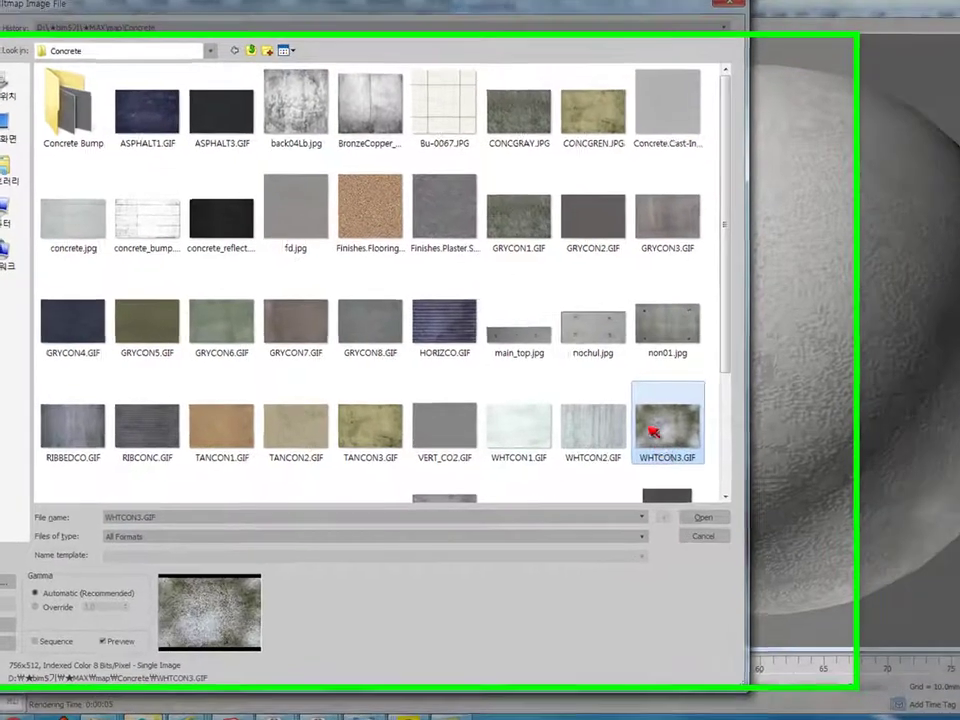
pyautogui.click(612, 430)
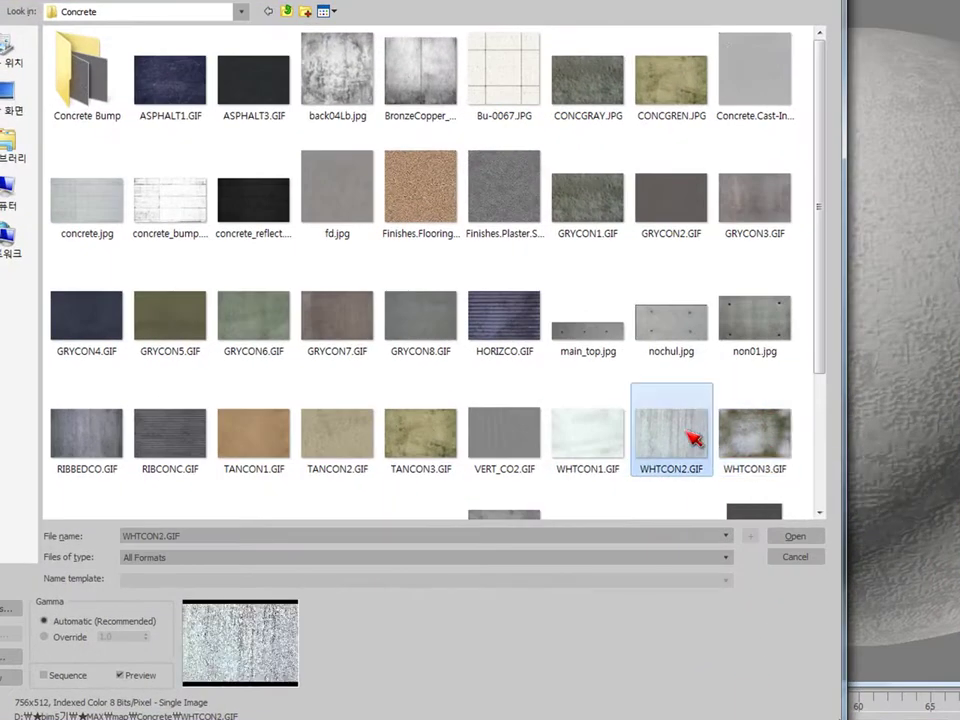
pyautogui.doubleClick(690, 435)
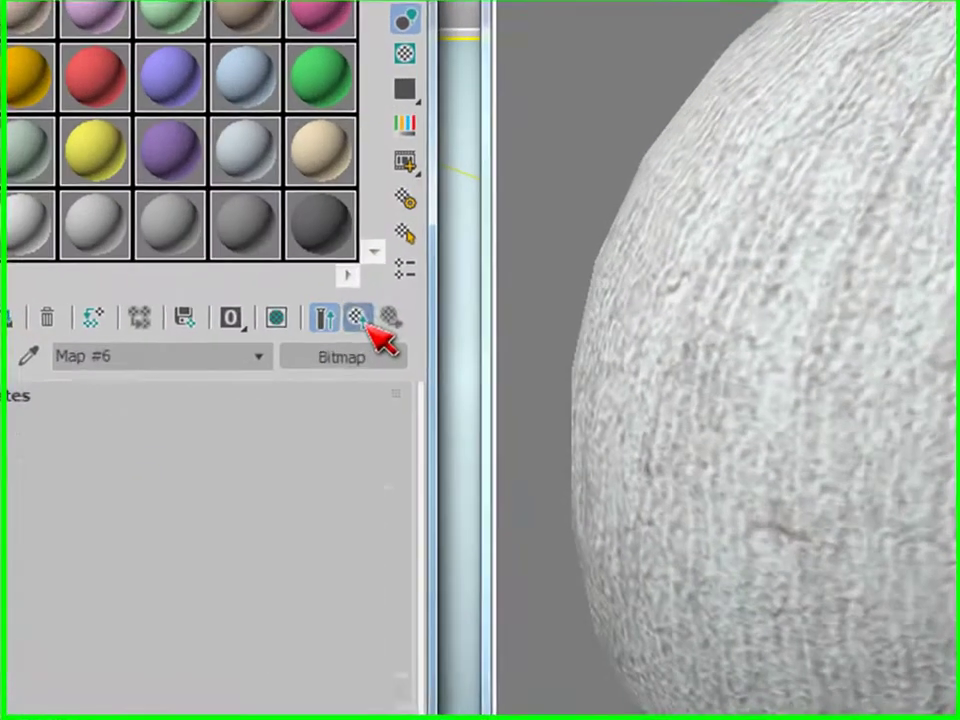
pyautogui.click(442, 267)
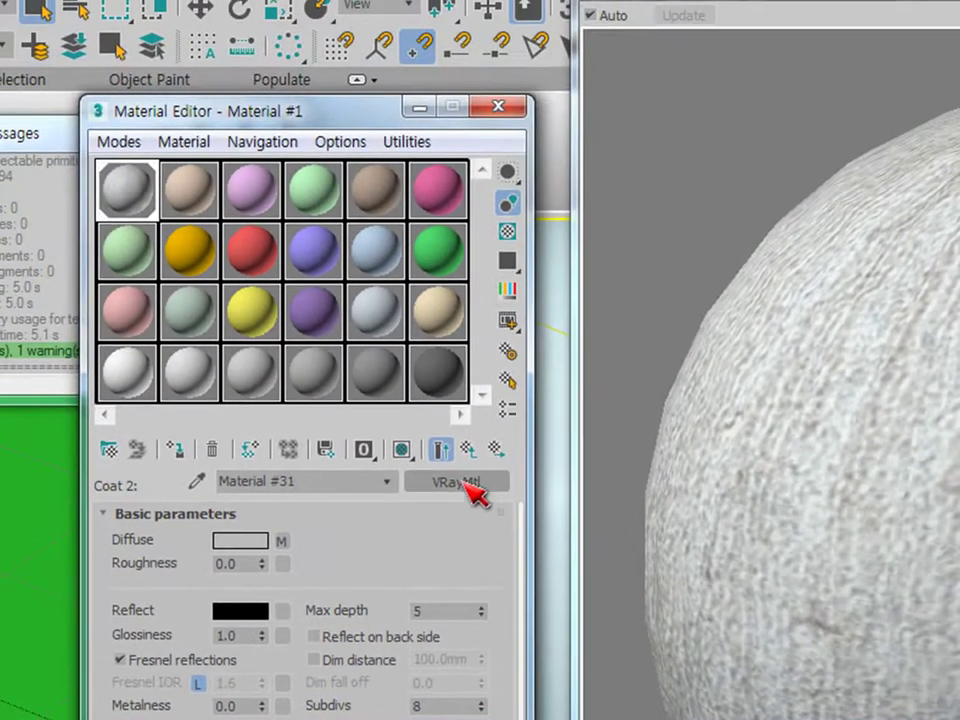
pyautogui.click(470, 452)
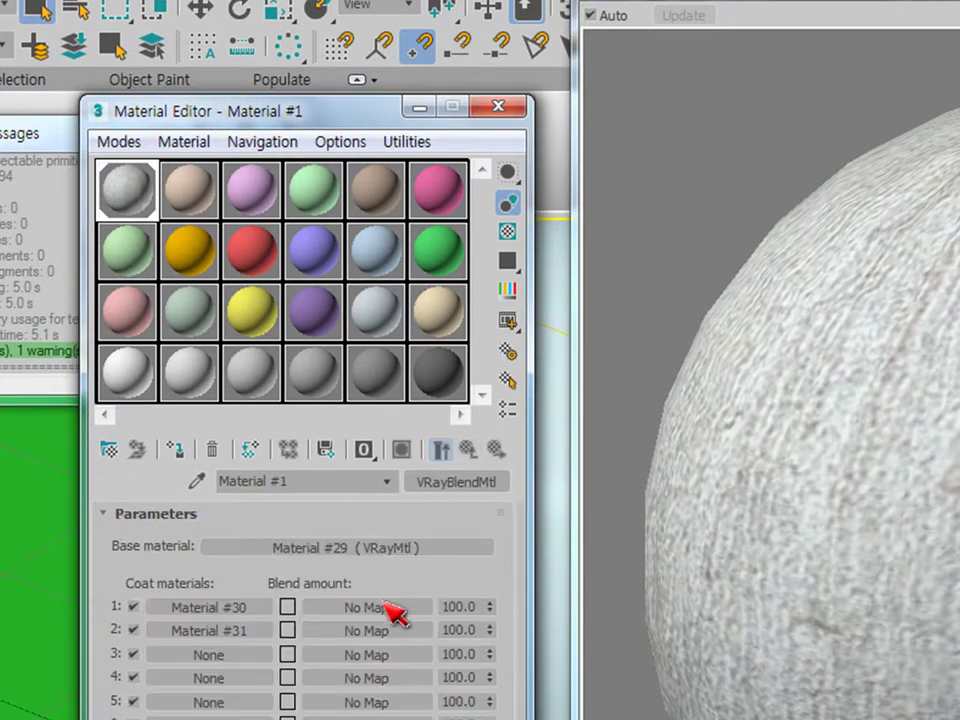
# Set coat 2's blend amount colour to a dark grey of 70 and accept it.
pyautogui.click(287, 630)
pyautogui.moveTo(437, 184); pyautogui.dragTo(436, 118)
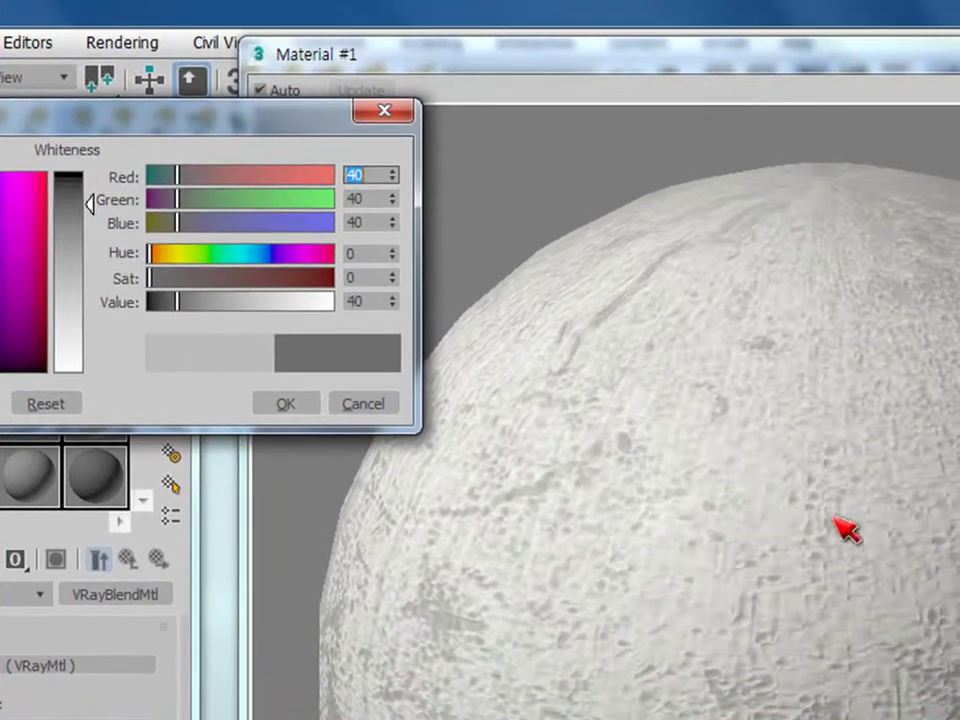
pyautogui.moveTo(89, 203); pyautogui.dragTo(89, 228)
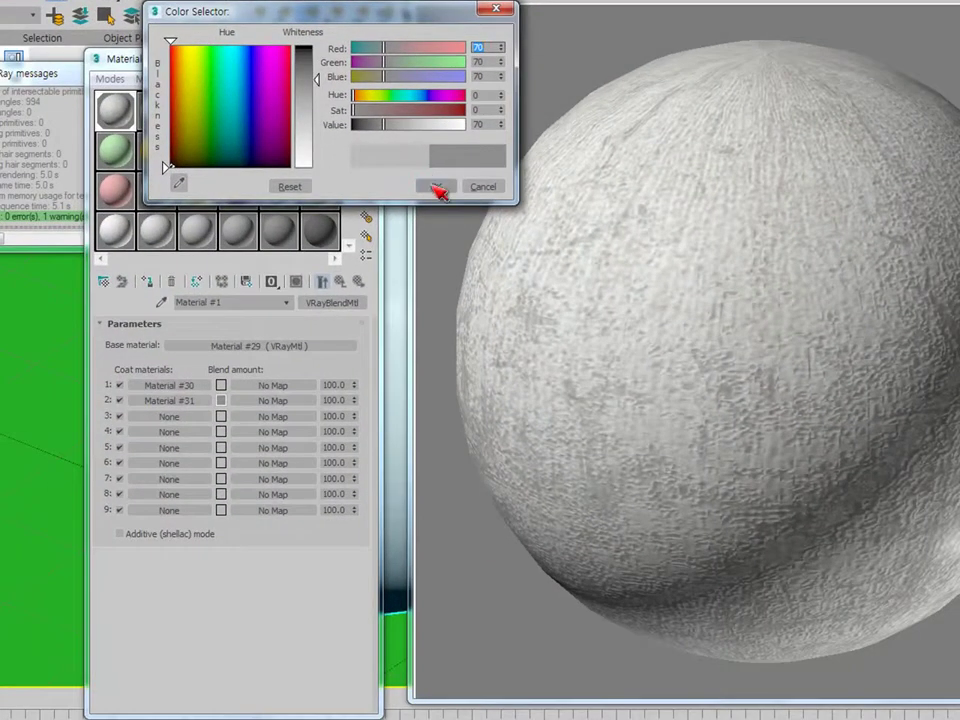
pyautogui.click(436, 187)
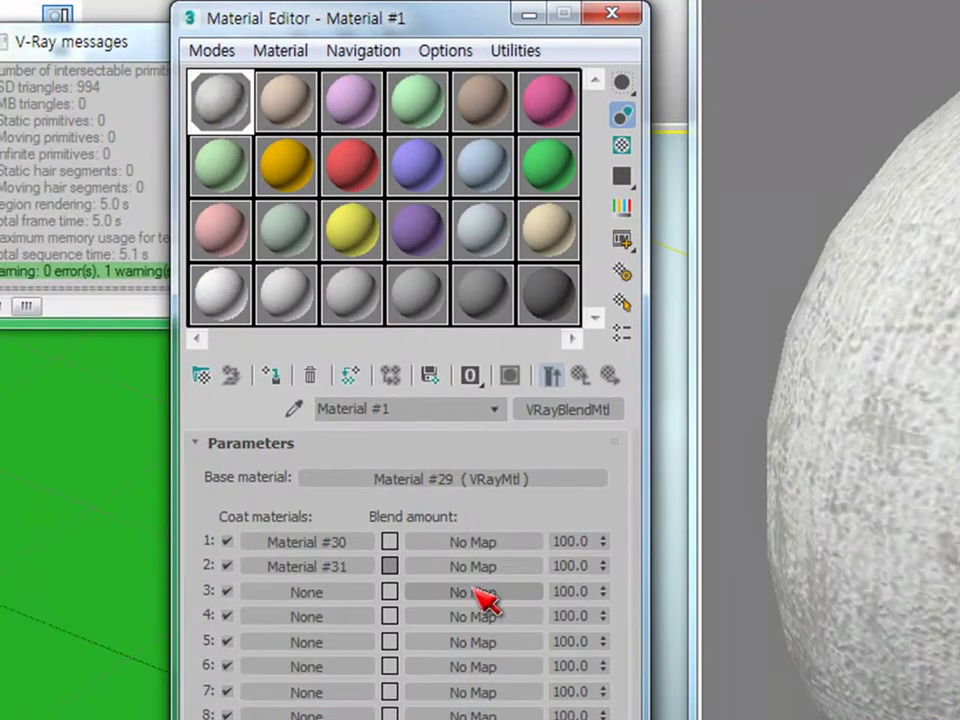
# Set coat 2's blend amount colour to mid grey with red, green and blue at 128, and accept it.
pyautogui.rightClick(393, 568)
pyautogui.click(465, 590)
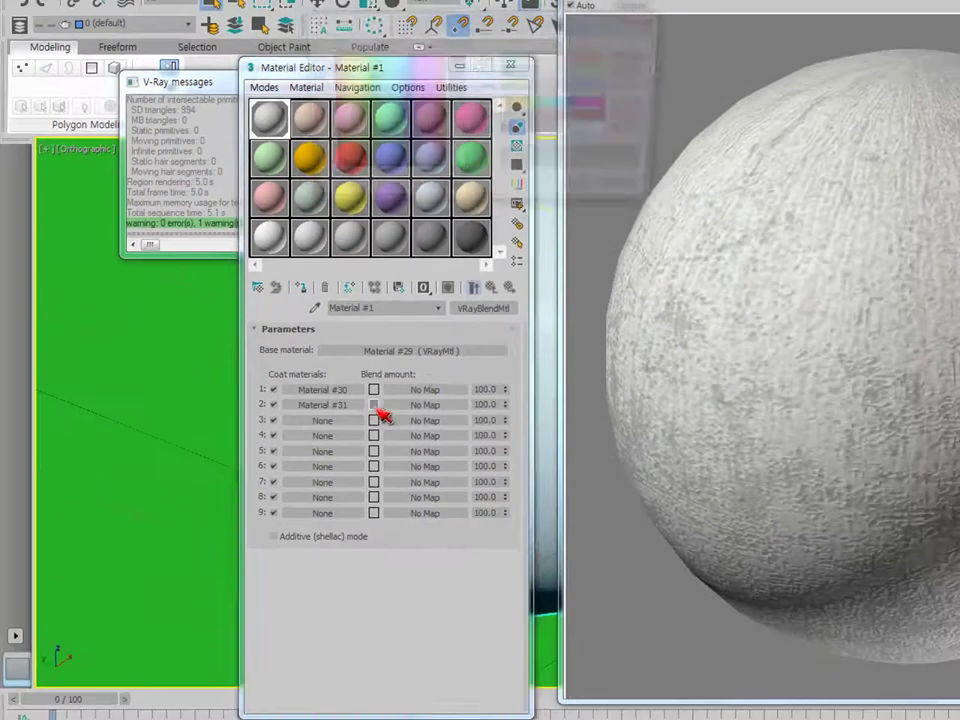
pyautogui.click(374, 405)
pyautogui.click(640, 56)
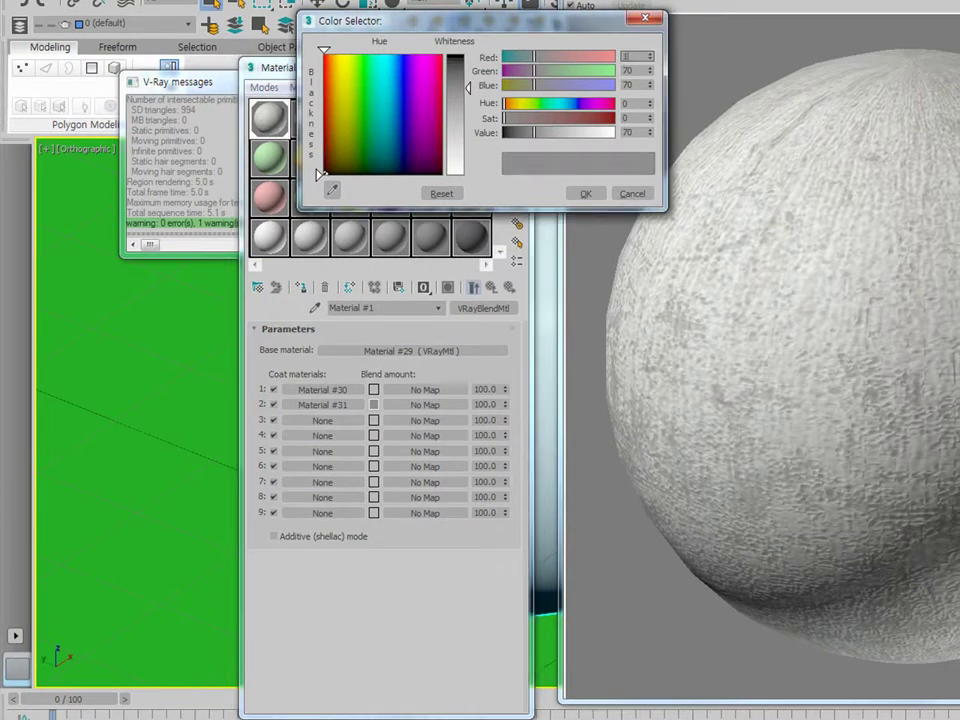
pyautogui.press('Tab')
pyautogui.write('128')
pyautogui.press('Tab')
pyautogui.write('12')
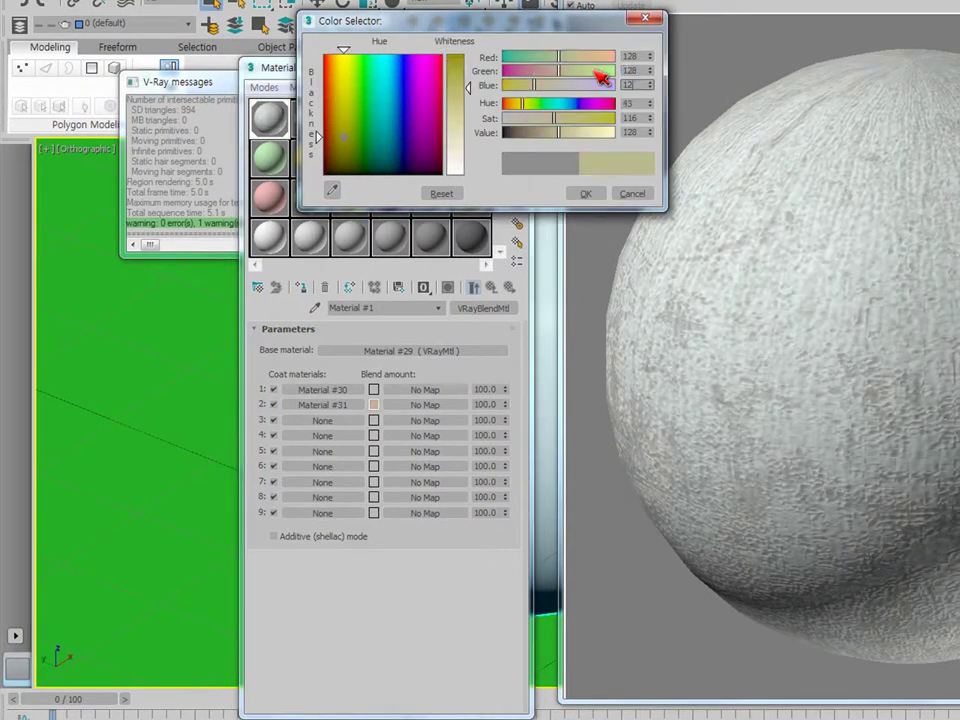
pyautogui.click(585, 193)
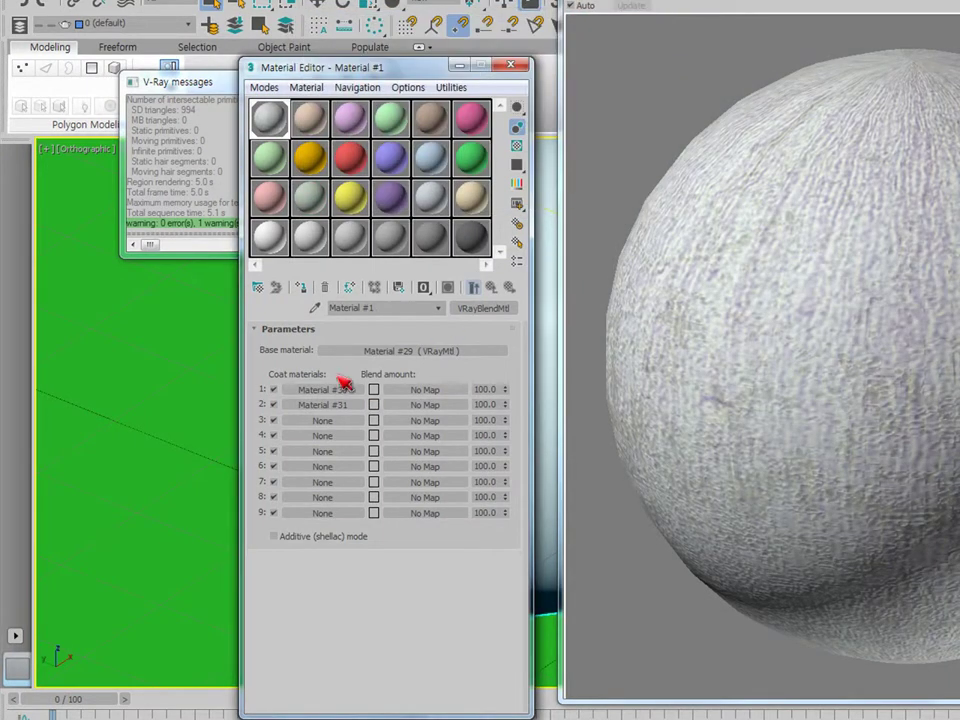
# Clear the bitmap from coat 2's diffuse, make its diffuse colour dark grey, and return to the blend material.
pyautogui.click(323, 405)
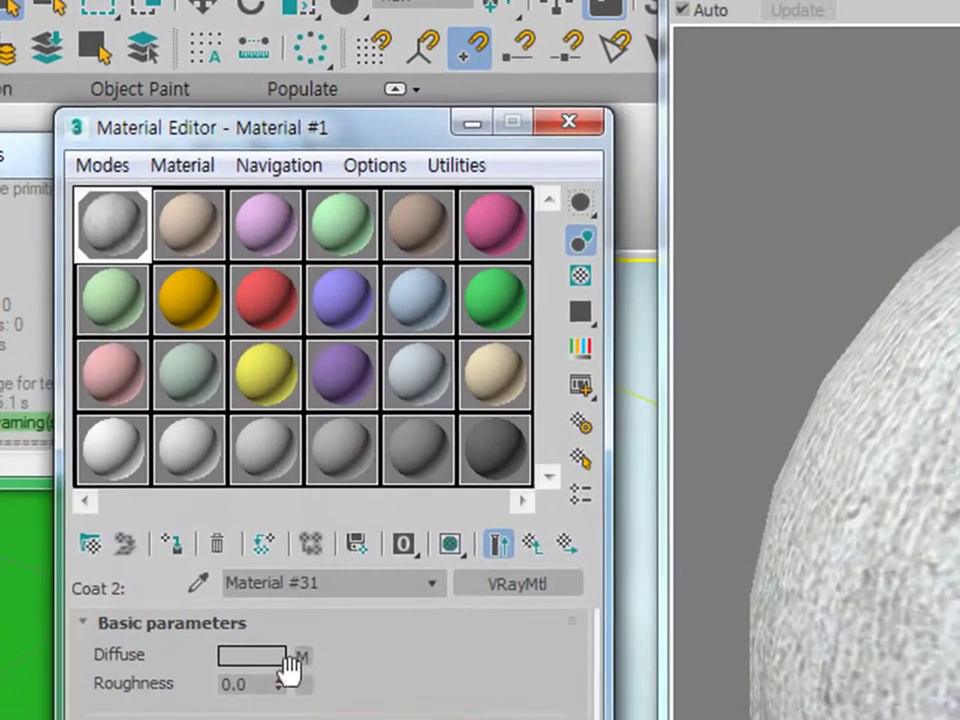
pyautogui.rightClick(378, 348)
pyautogui.click(358, 677)
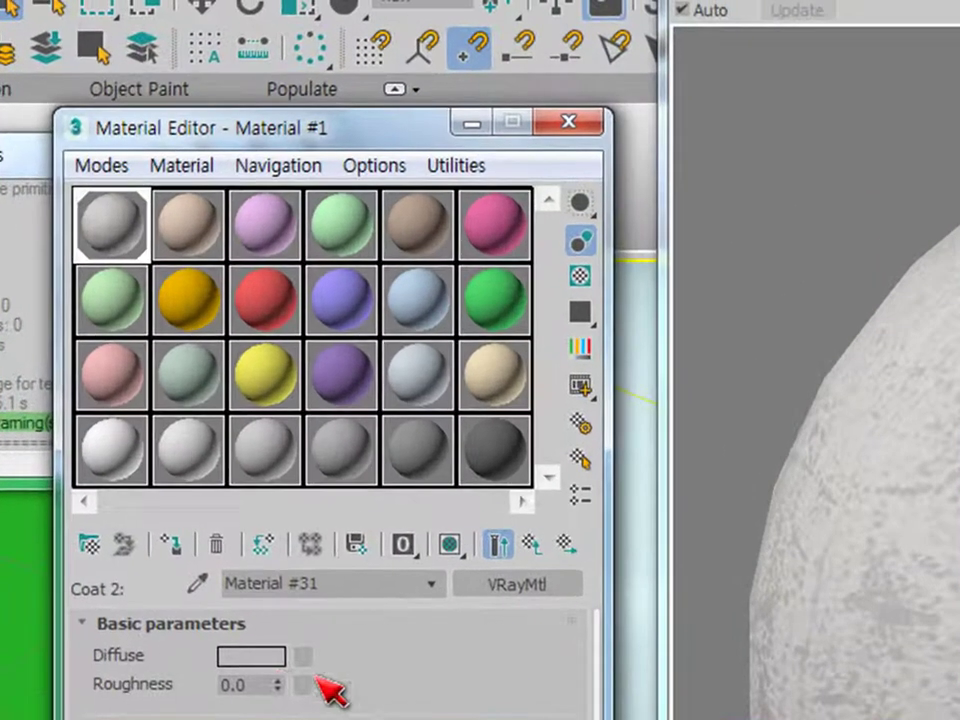
pyautogui.click(383, 314)
pyautogui.moveTo(470, 171); pyautogui.dragTo(491, 130)
pyautogui.click(608, 232)
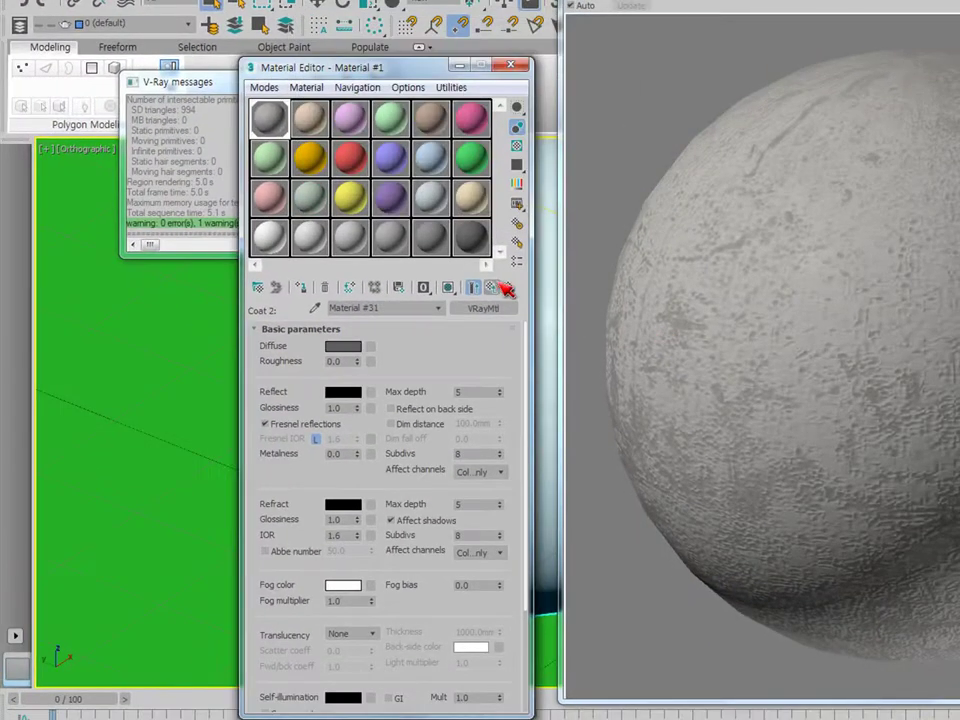
pyautogui.click(501, 287)
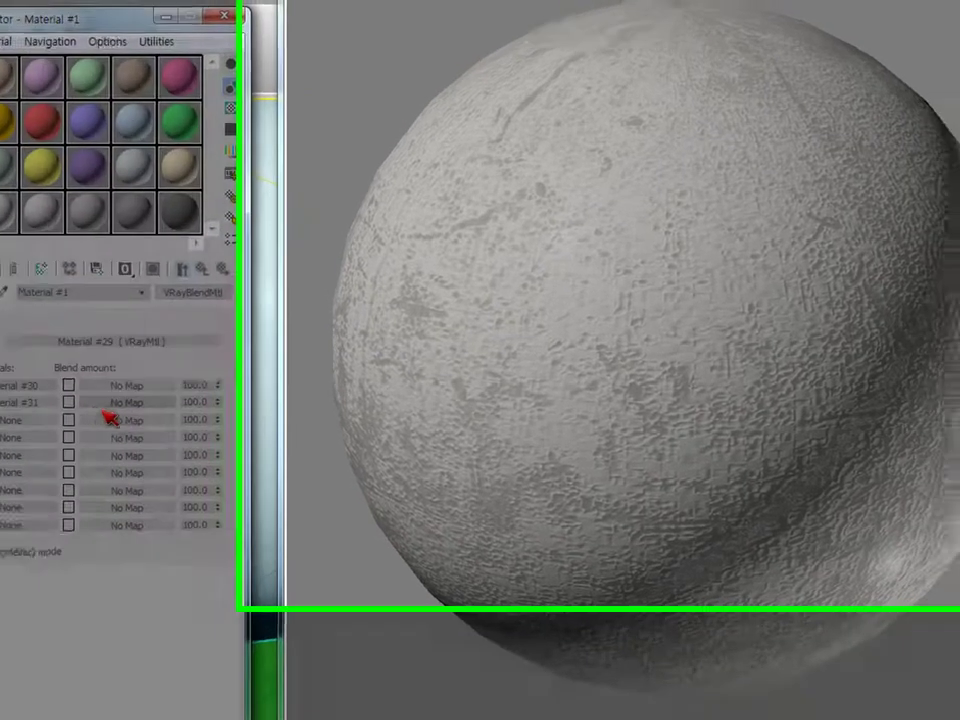
# Load concrete_bump.jpg as the bitmap for coat 2's blend amount and return to the blend material.
pyautogui.click(172, 394)
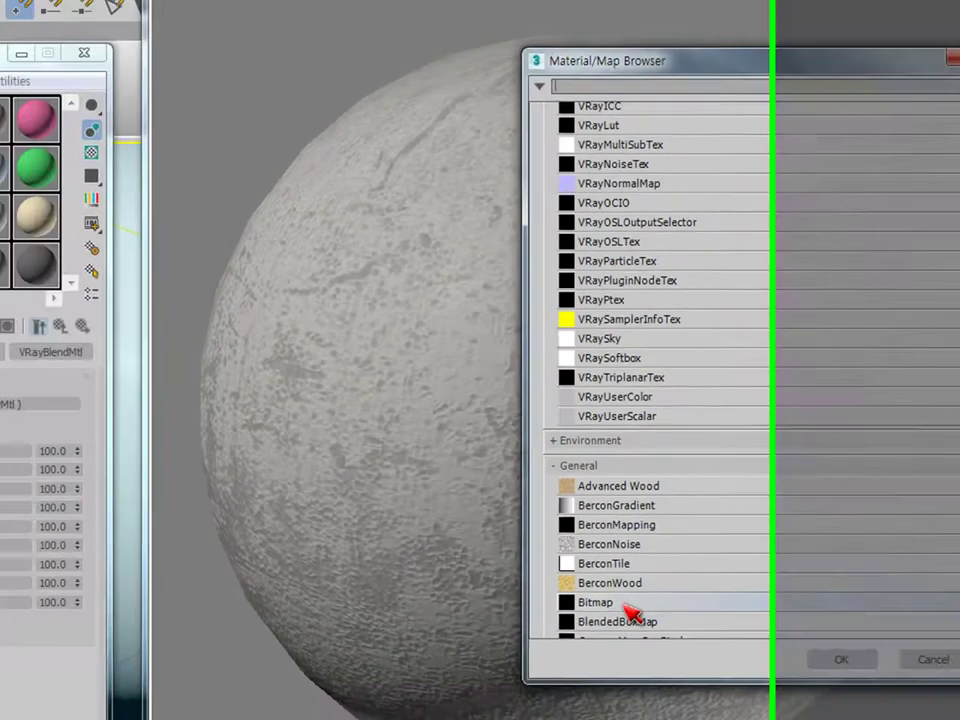
pyautogui.doubleClick(515, 630)
pyautogui.click(640, 458)
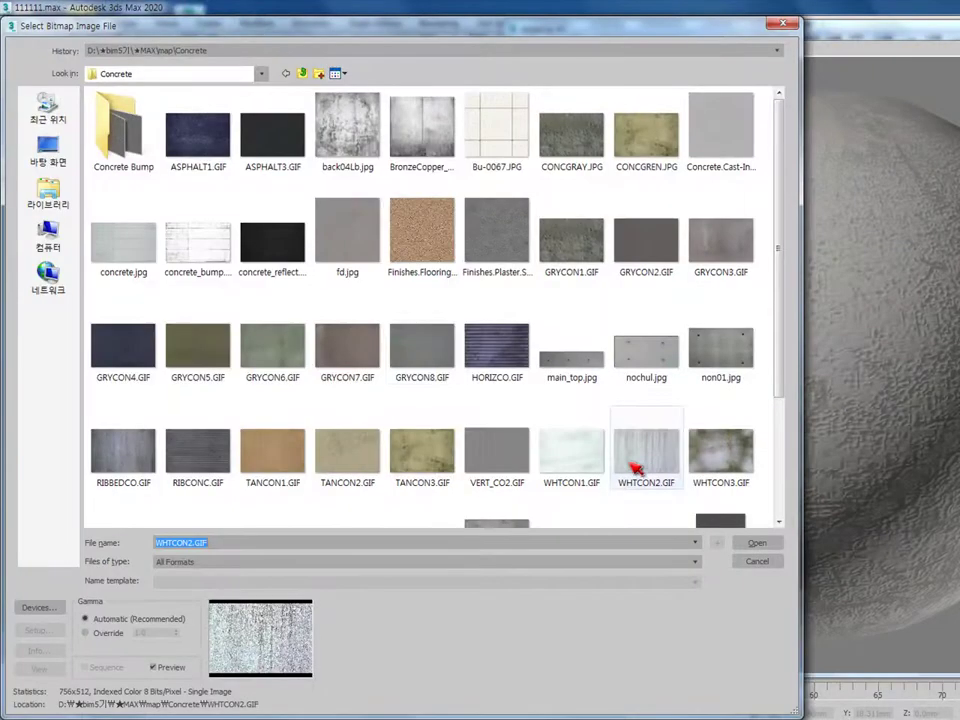
pyautogui.click(215, 298)
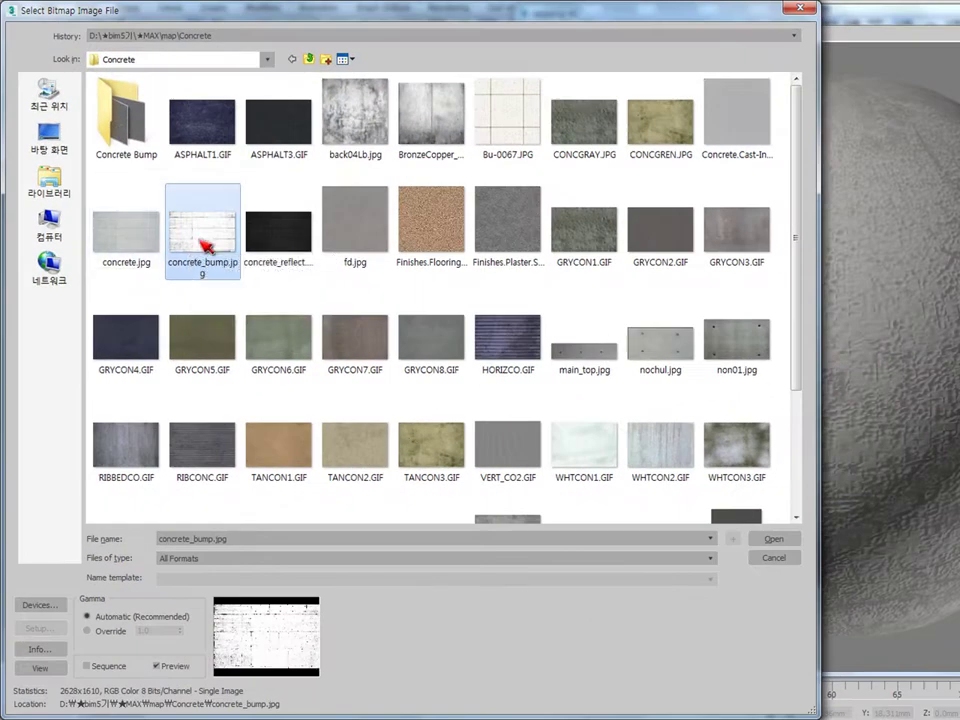
pyautogui.doubleClick(205, 245)
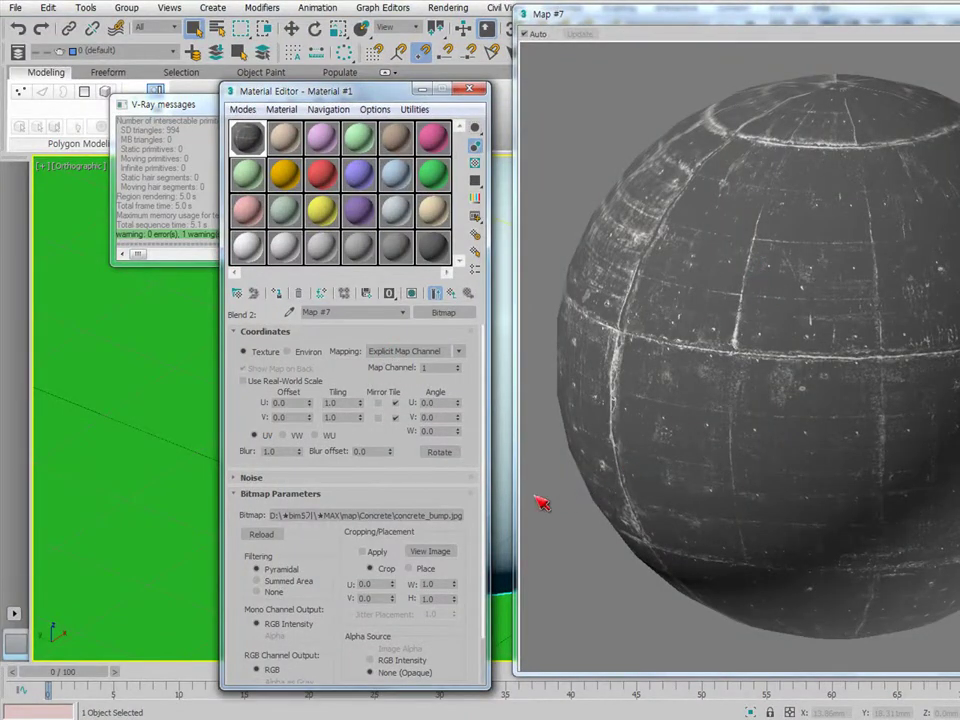
pyautogui.click(454, 295)
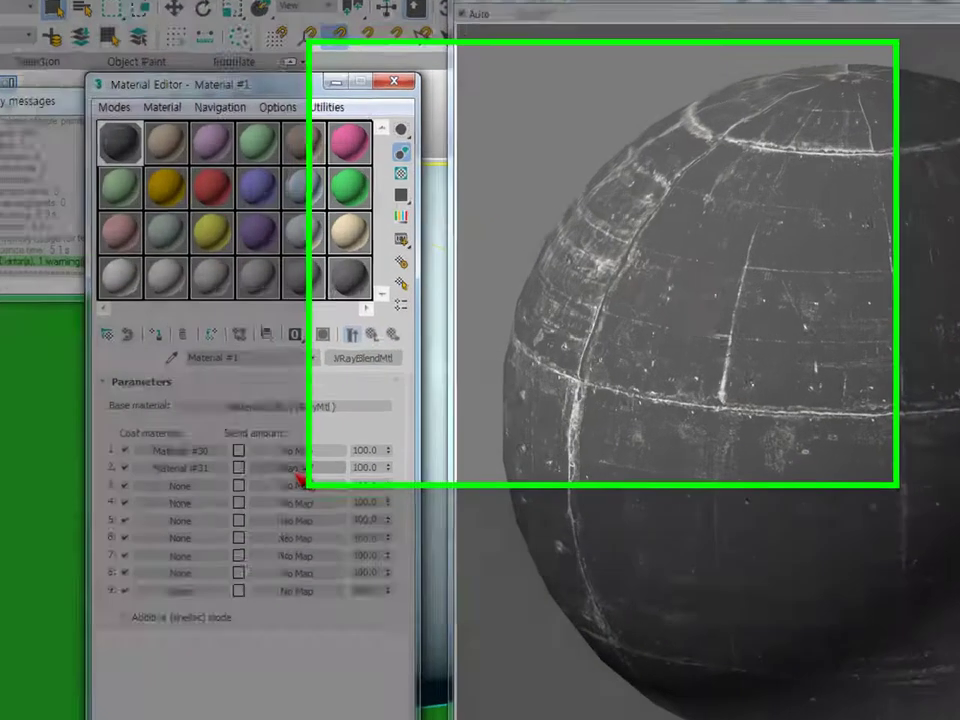
pyautogui.rightClick(397, 418)
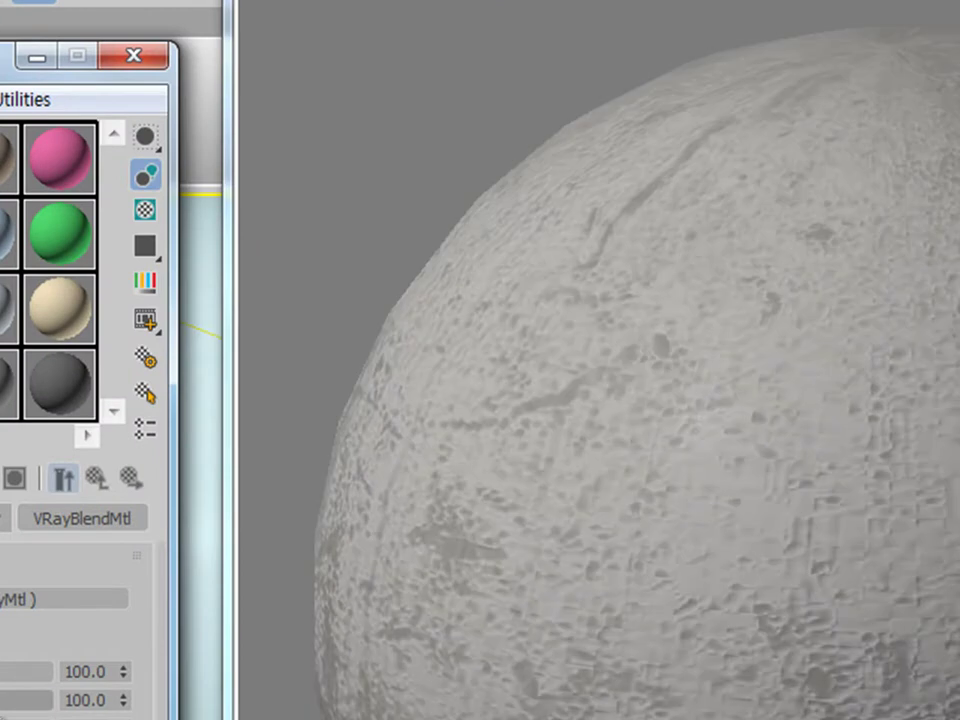
# Load RIBCONC.GIF from the Concrete folder as the bitmap for coat 2's blend amount.
pyautogui.click(3, 716)
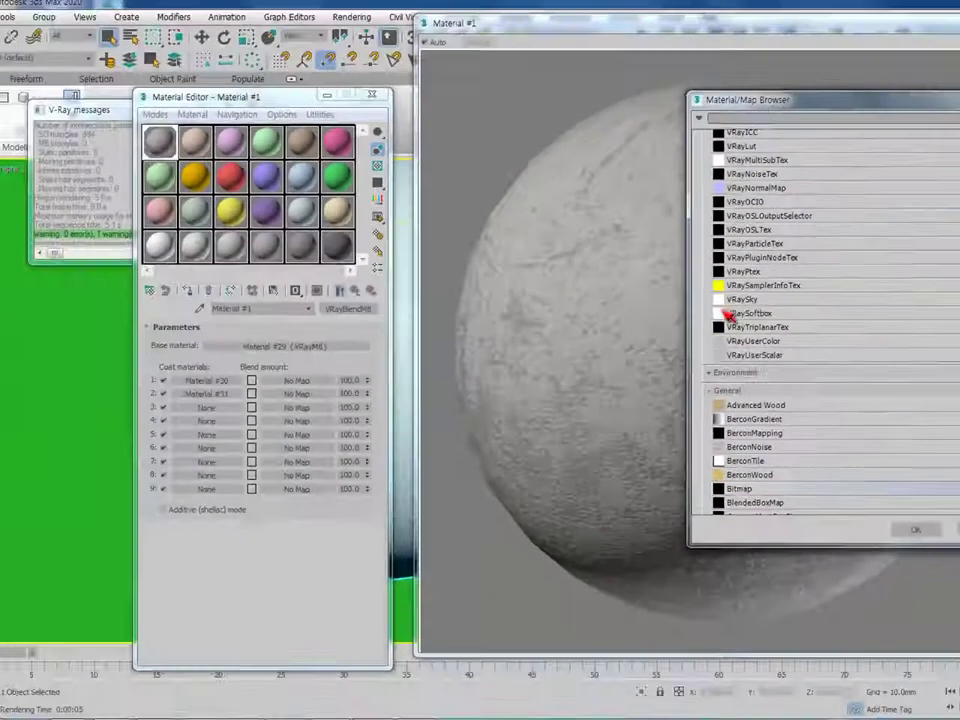
pyautogui.doubleClick(733, 476)
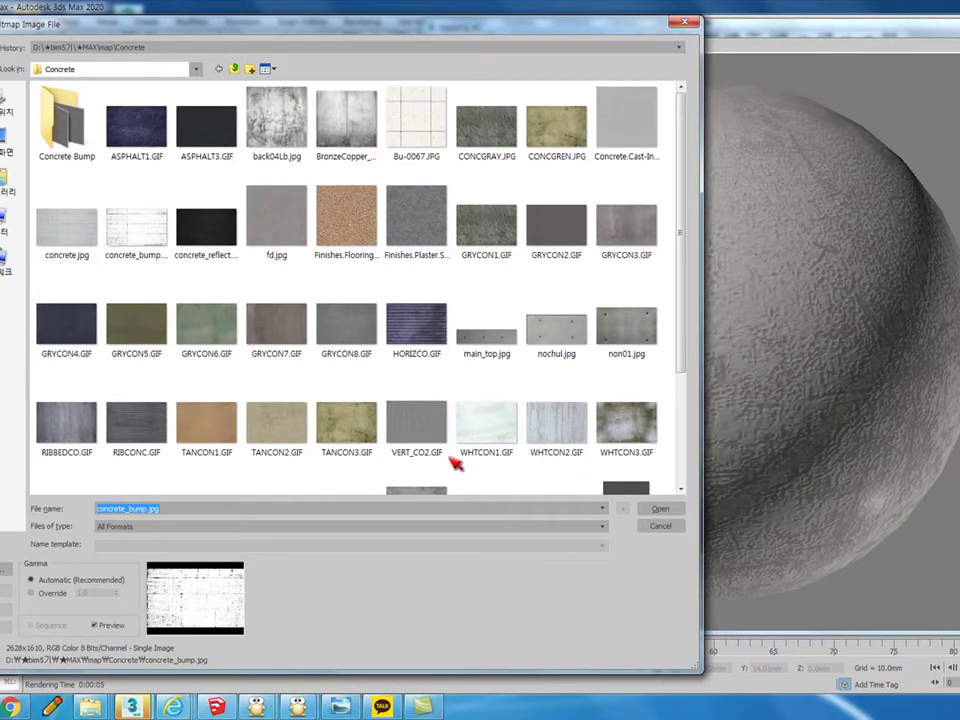
pyautogui.click(493, 288)
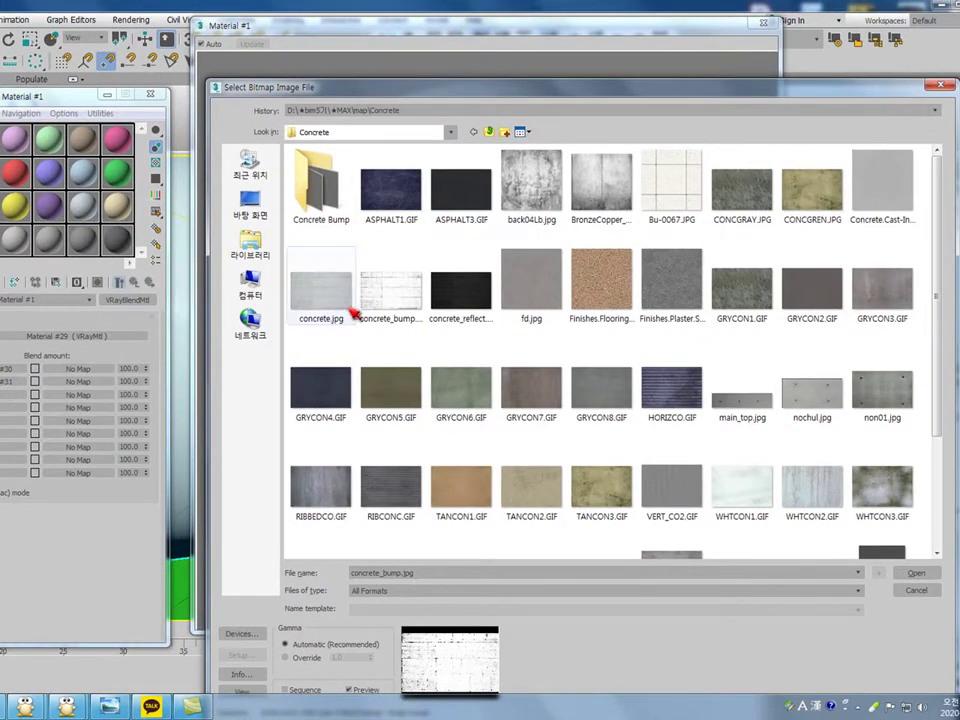
pyautogui.click(394, 316)
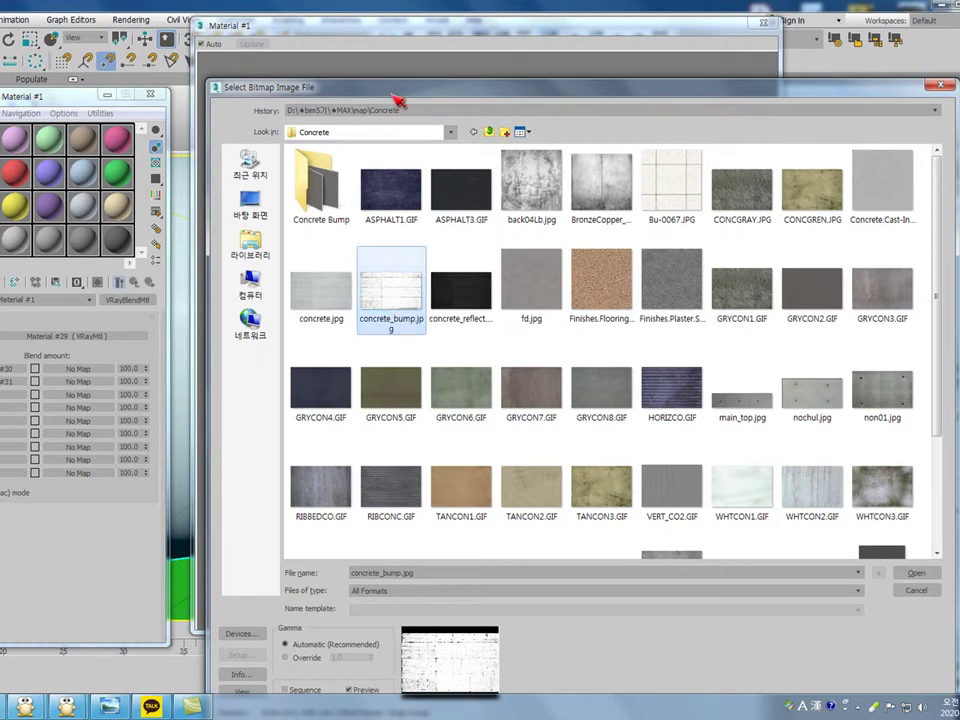
pyautogui.moveTo(300, 87); pyautogui.dragTo(95, 76)
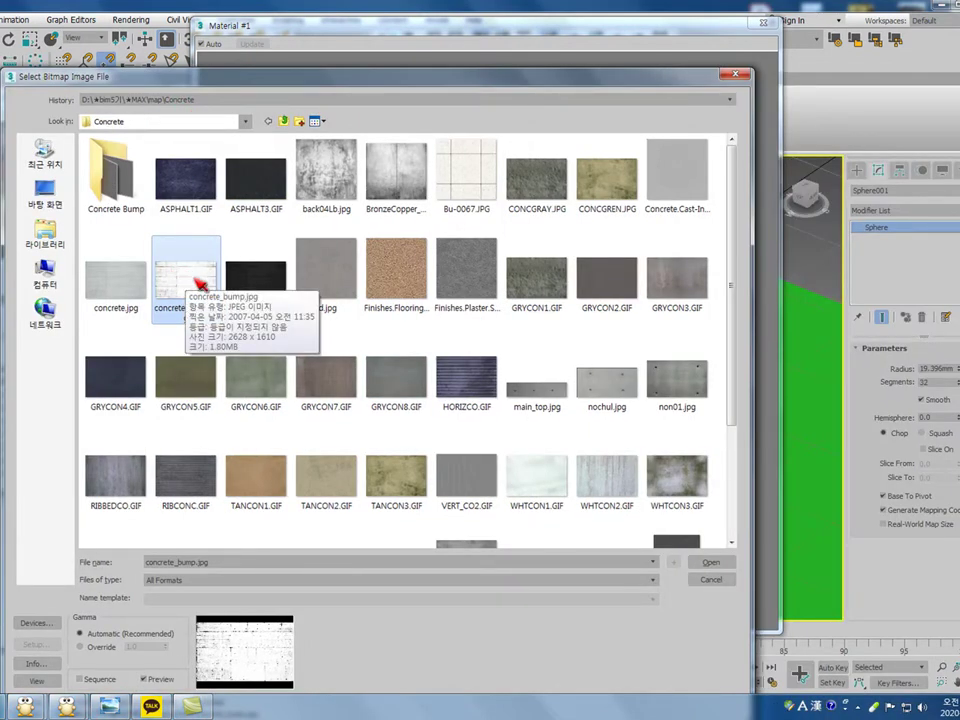
pyautogui.moveTo(198, 100); pyautogui.dragTo(356, 100)
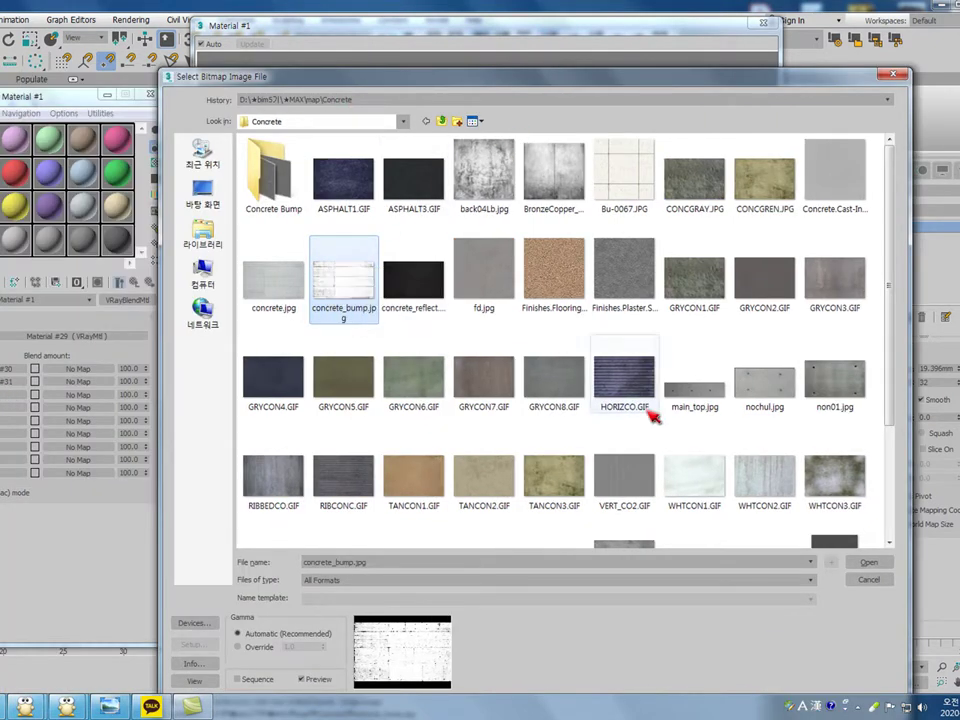
pyautogui.scroll(-3, 707, 405)
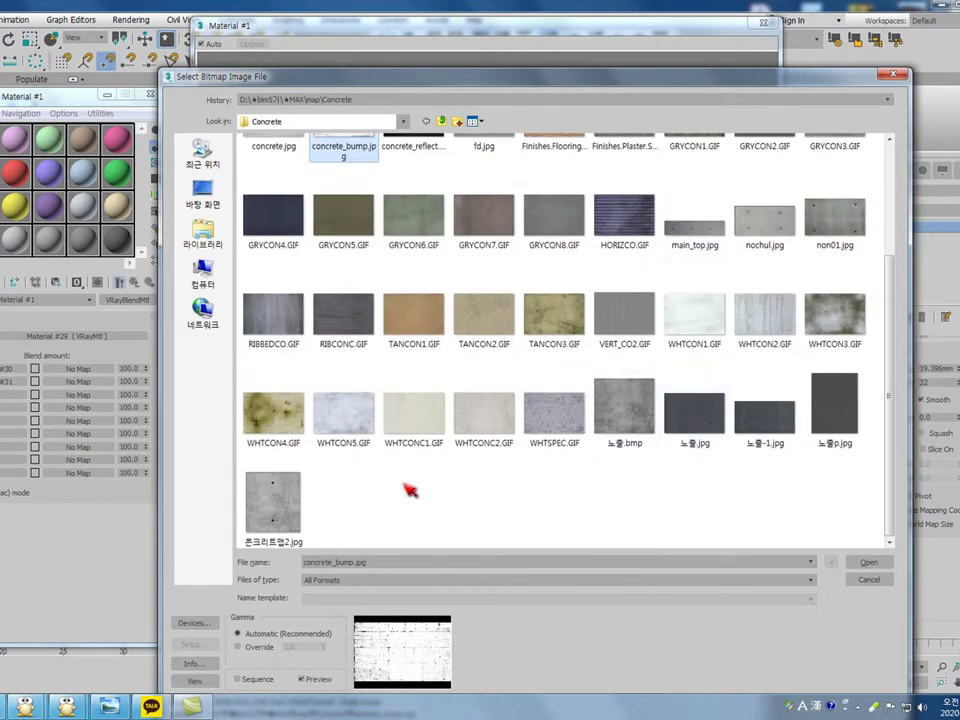
pyautogui.click(353, 331)
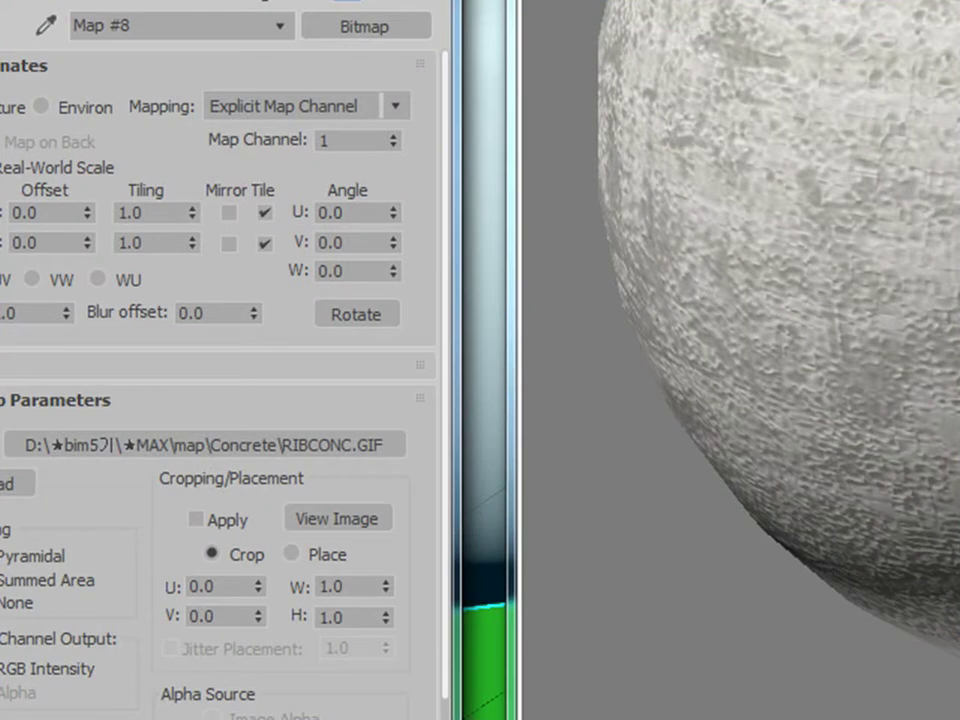
# Return to the blend material and cut the bitmap out of coat 2's blend amount.
pyautogui.click(392, 6)
pyautogui.rightClick(245, 214)
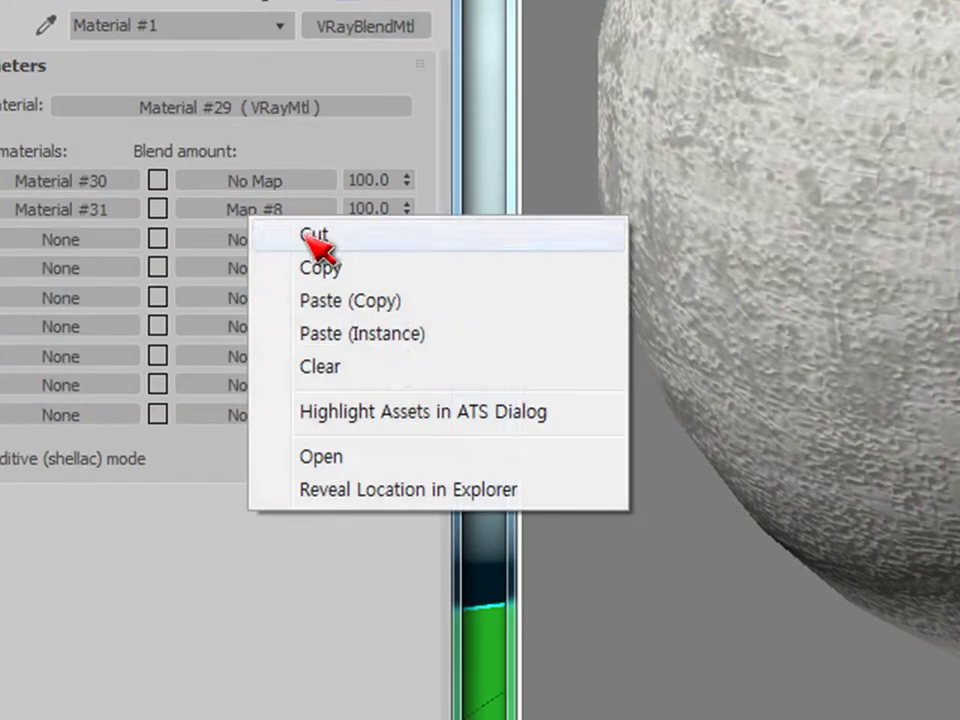
pyautogui.click(313, 237)
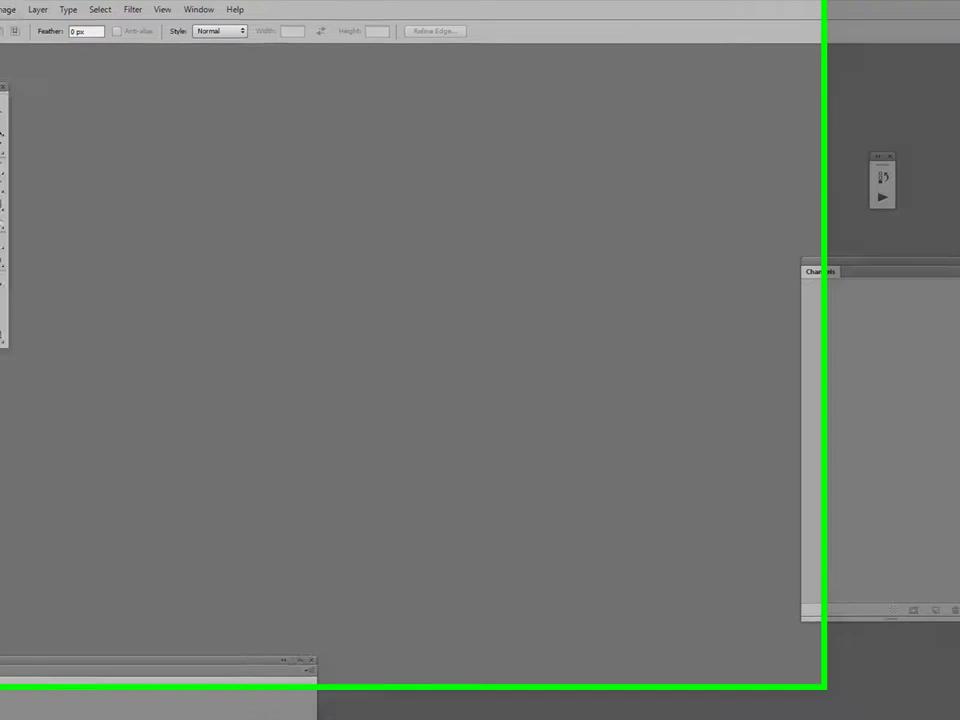
# In Photoshop, start opening an image and browse to the ★MAX folder inside ★bim5기.
pyautogui.click(39, 9)
pyautogui.click(52, 39)
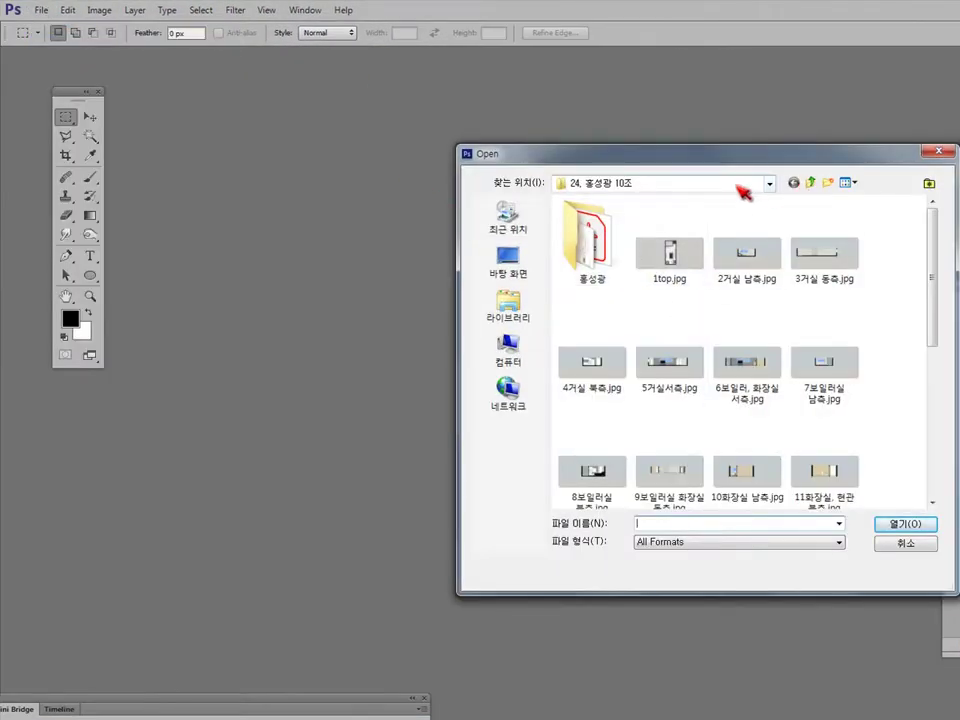
pyautogui.click(740, 186)
pyautogui.click(636, 280)
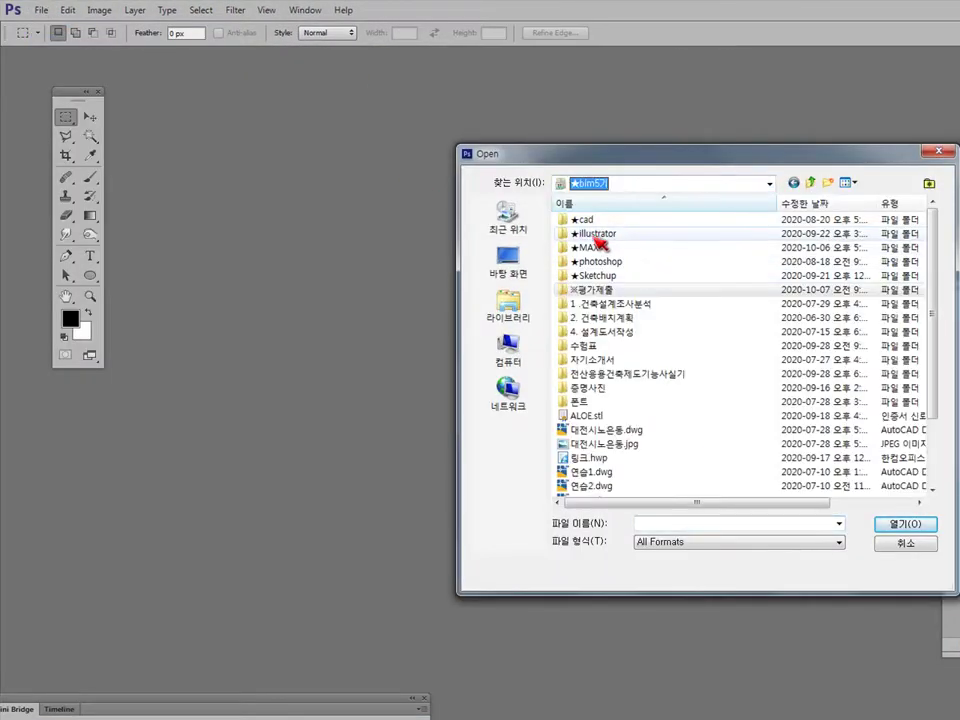
pyautogui.doubleClick(590, 247)
pyautogui.doubleClick(603, 260)
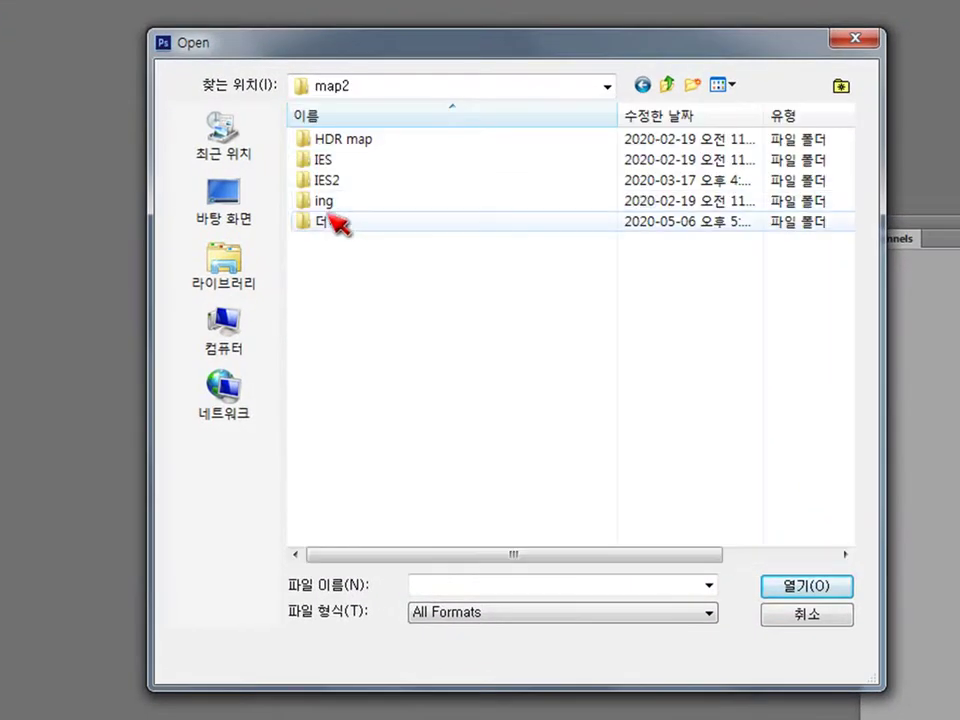
pyautogui.doubleClick(330, 221)
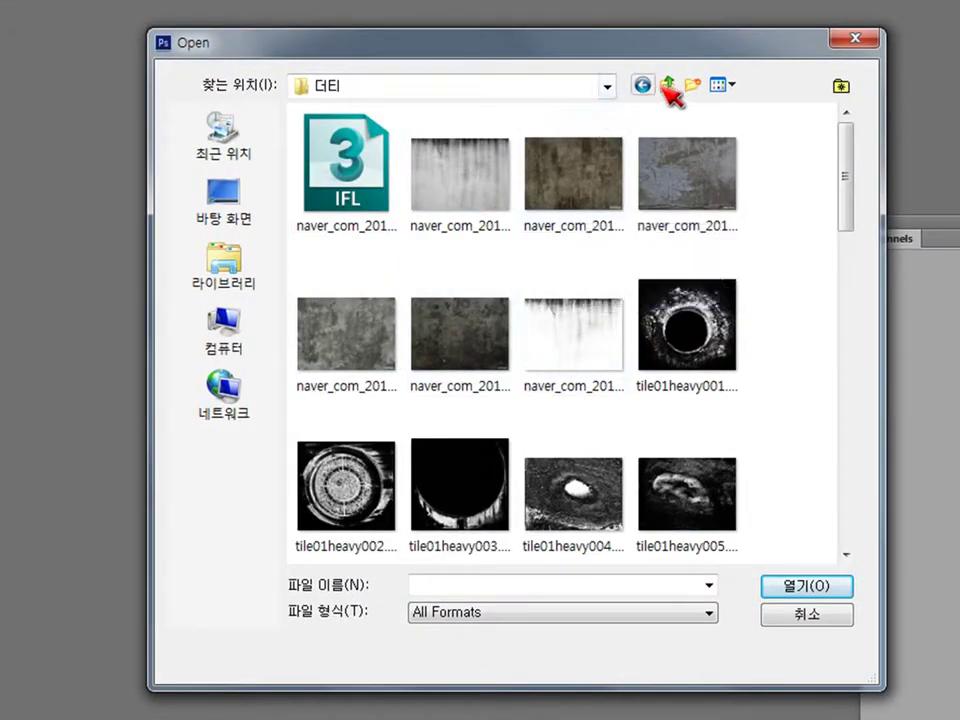
pyautogui.click(666, 86)
pyautogui.click(666, 86)
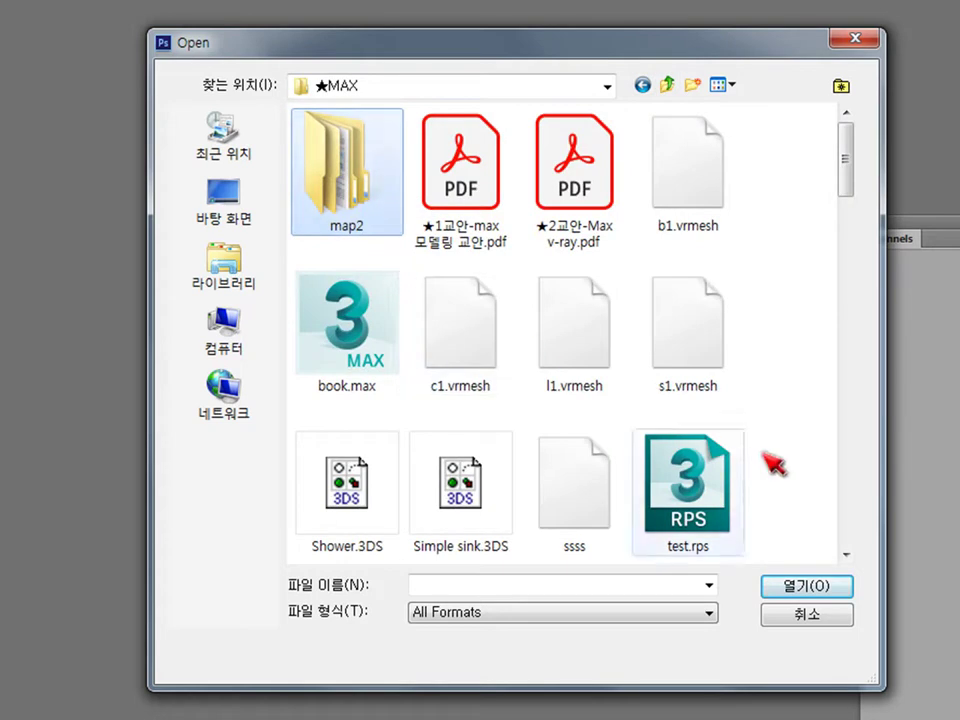
# Browse to the Concrete folder inside map and open concrete_bump.jpg.
pyautogui.scroll(-10, 770, 460)
pyautogui.scroll(-5, 452, 450)
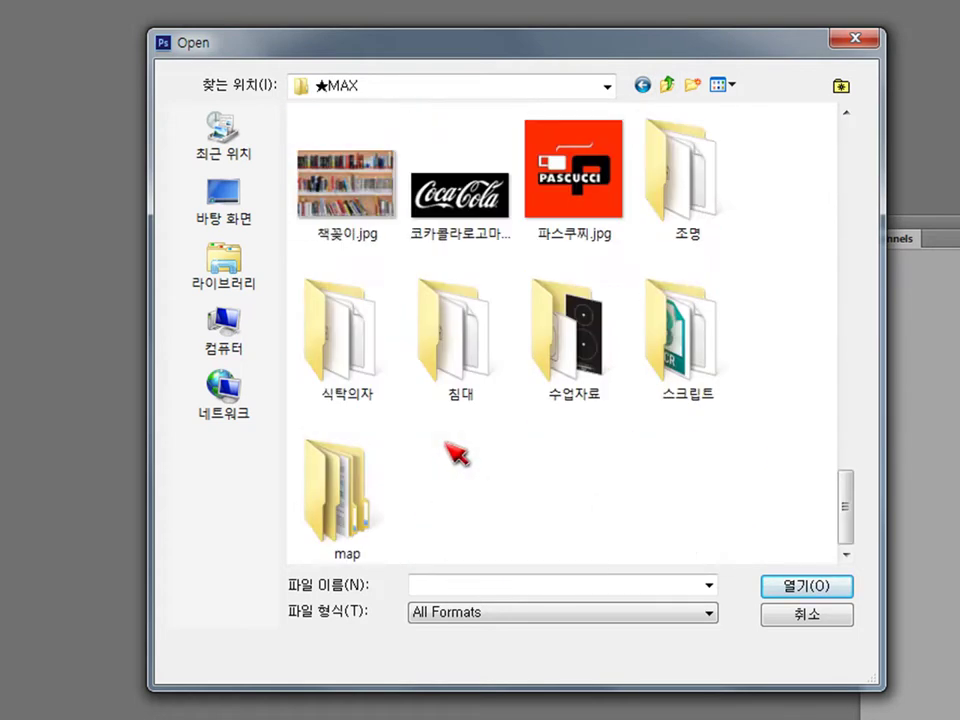
pyautogui.doubleClick(381, 506)
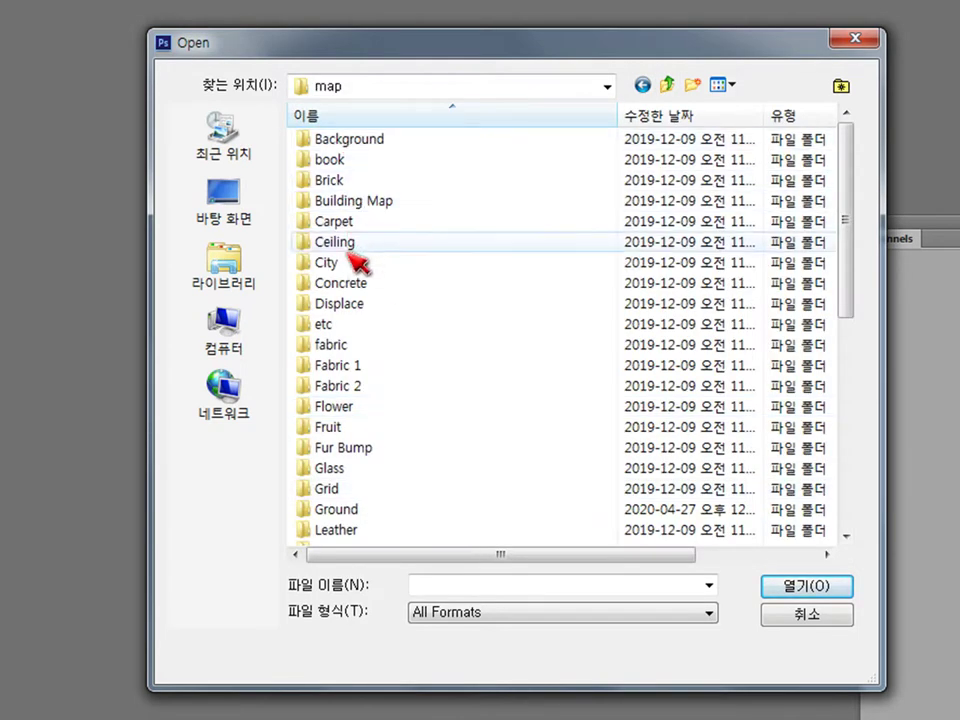
pyautogui.doubleClick(347, 284)
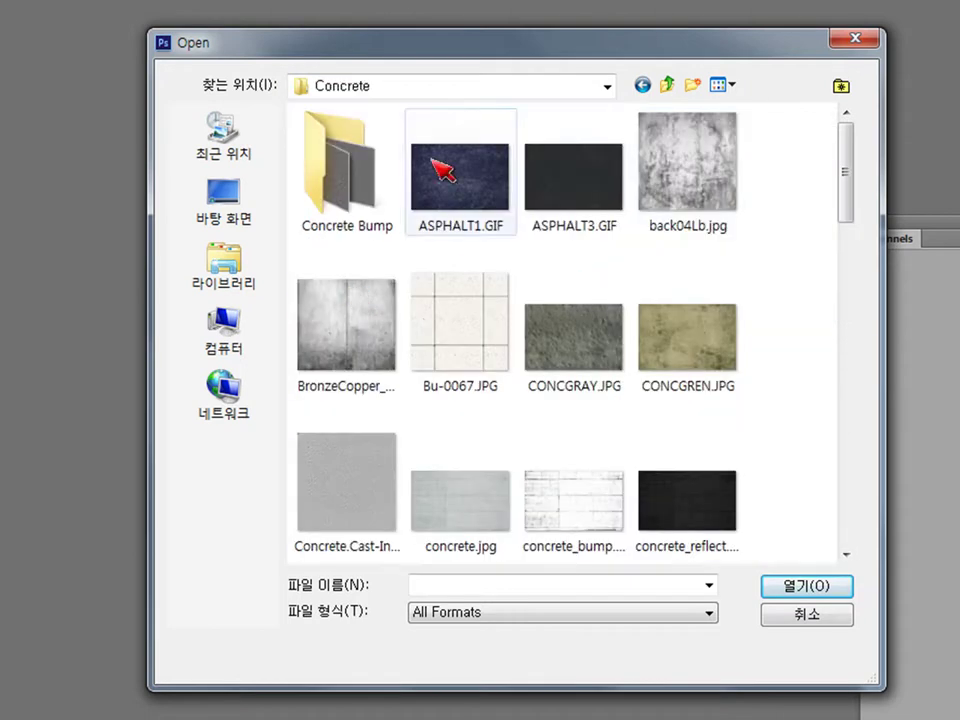
pyautogui.click(487, 337)
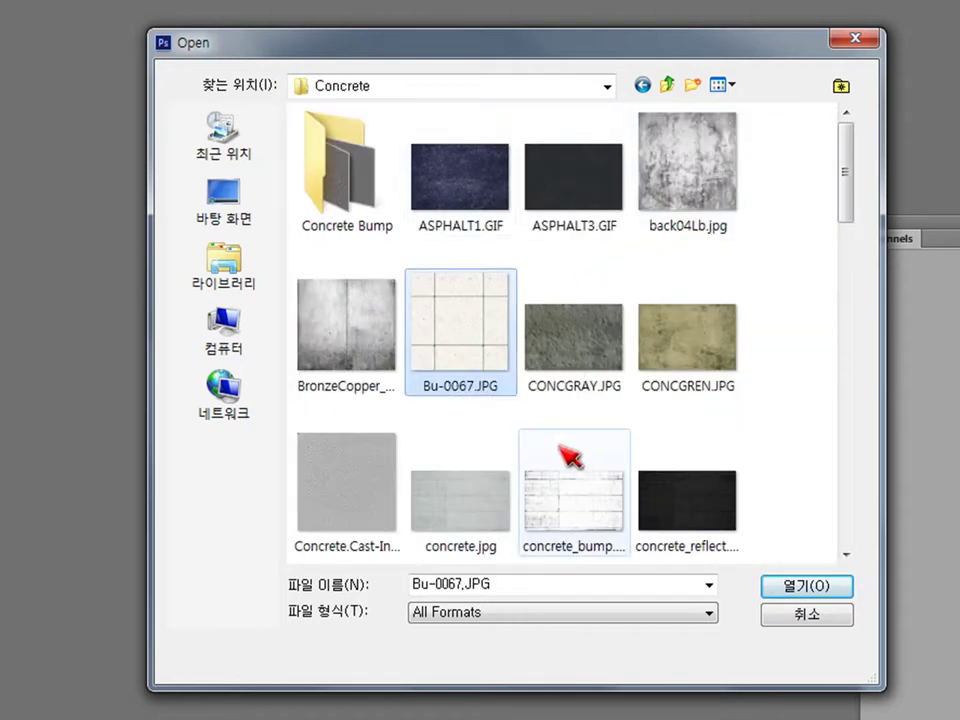
pyautogui.scroll(-3, 560, 450)
pyautogui.click(598, 297)
pyautogui.doubleClick(598, 297)
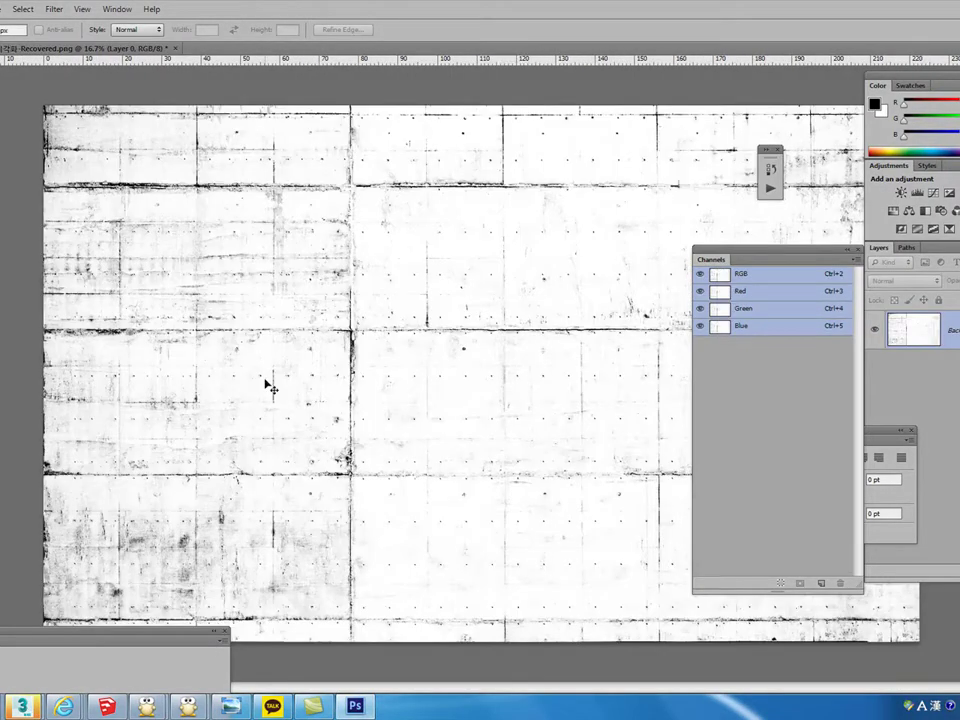
# Invert the concrete image and raise its contrast with Levels by pulling the shadow and highlight inputs inward and lightening the midtones.
pyautogui.hotkey('ctrl', 'i')
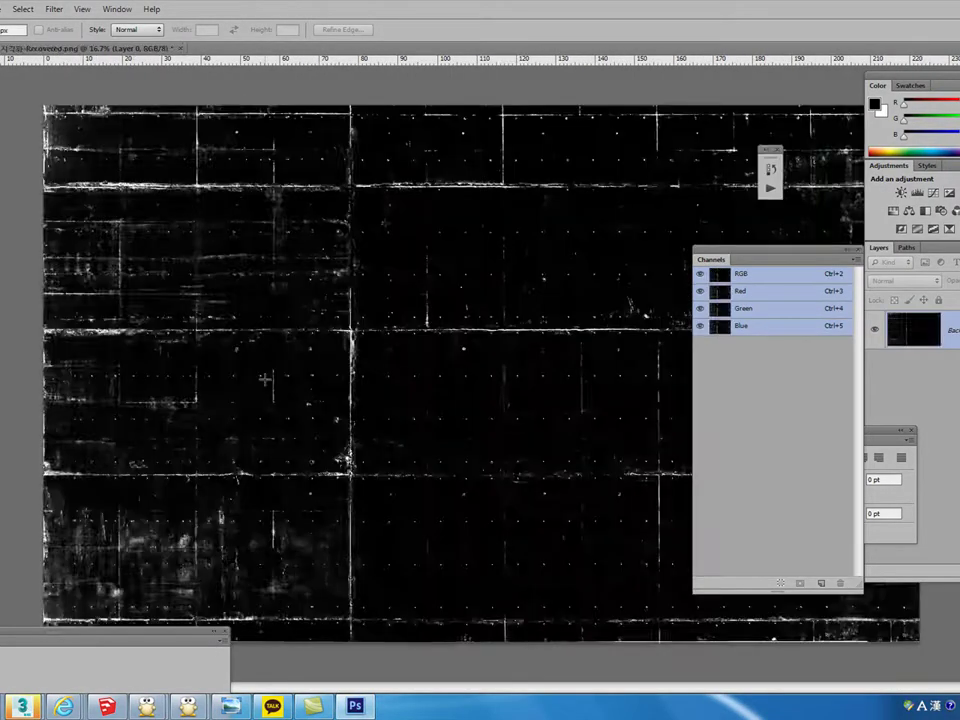
pyautogui.hotkey('ctrl', 'l')
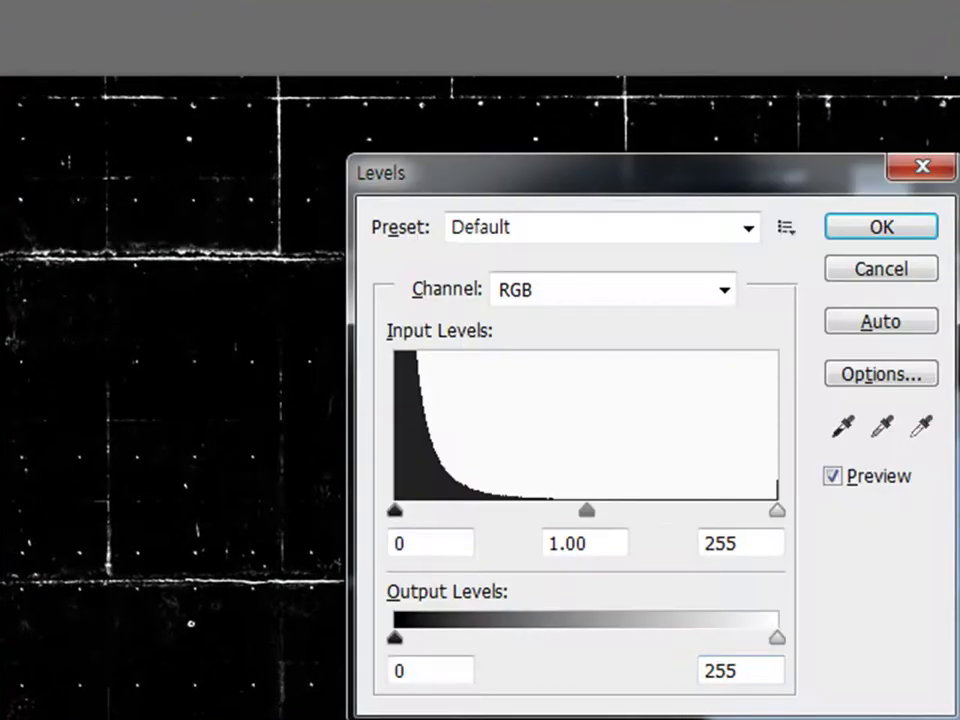
pyautogui.moveTo(588, 512); pyautogui.dragTo(548, 512)
pyautogui.moveTo(777, 511); pyautogui.dragTo(643, 510)
pyautogui.moveTo(396, 511); pyautogui.dragTo(486, 513)
pyautogui.click(928, 226)
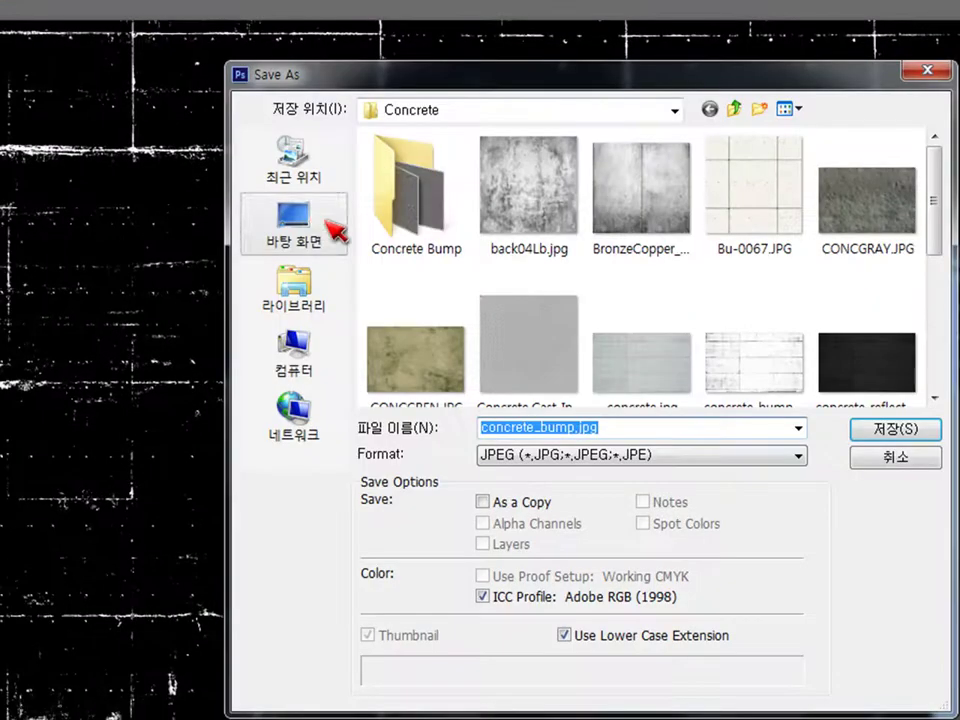
pyautogui.click(337, 233)
pyautogui.click(649, 426)
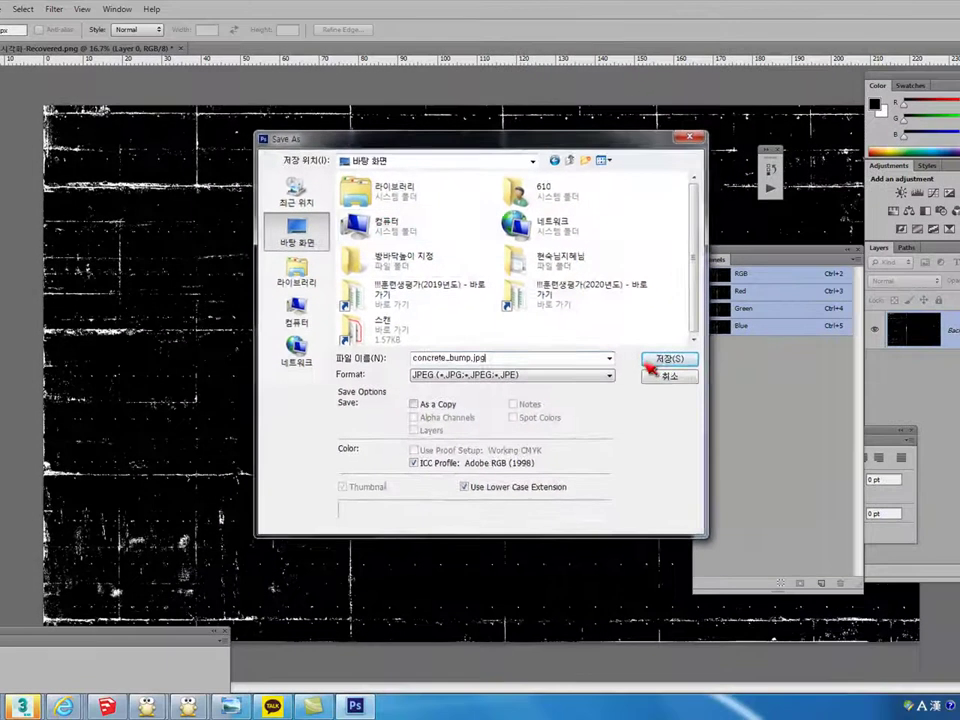
pyautogui.click(720, 373)
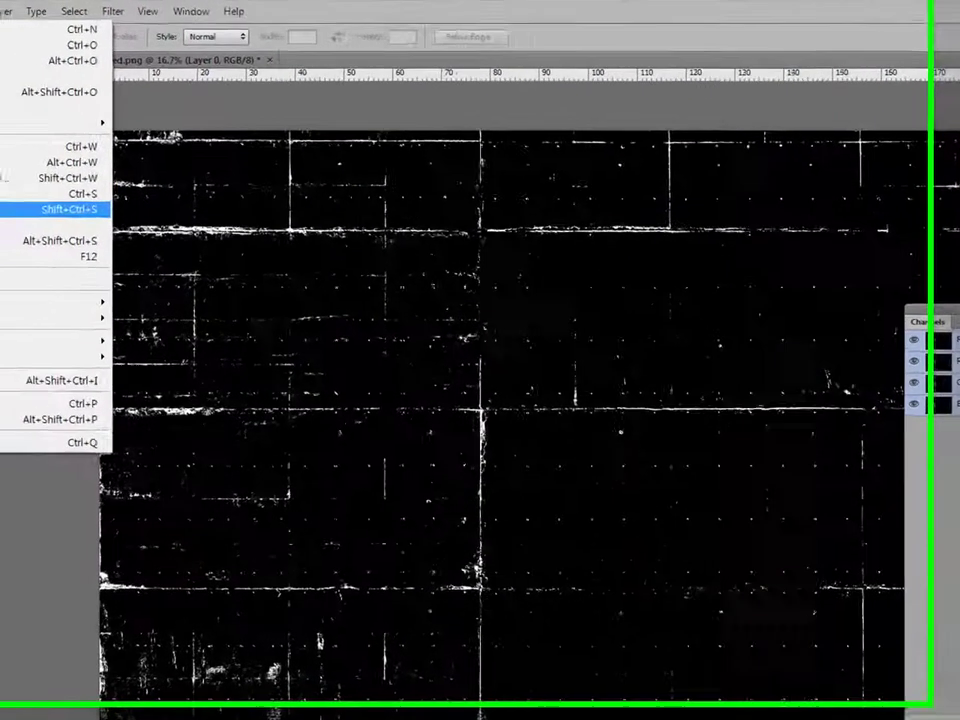
# Save the inverted image as concrete_bump2.jpg in the Concrete folder, as a JPEG with maximum quality 12.
pyautogui.press('Return')
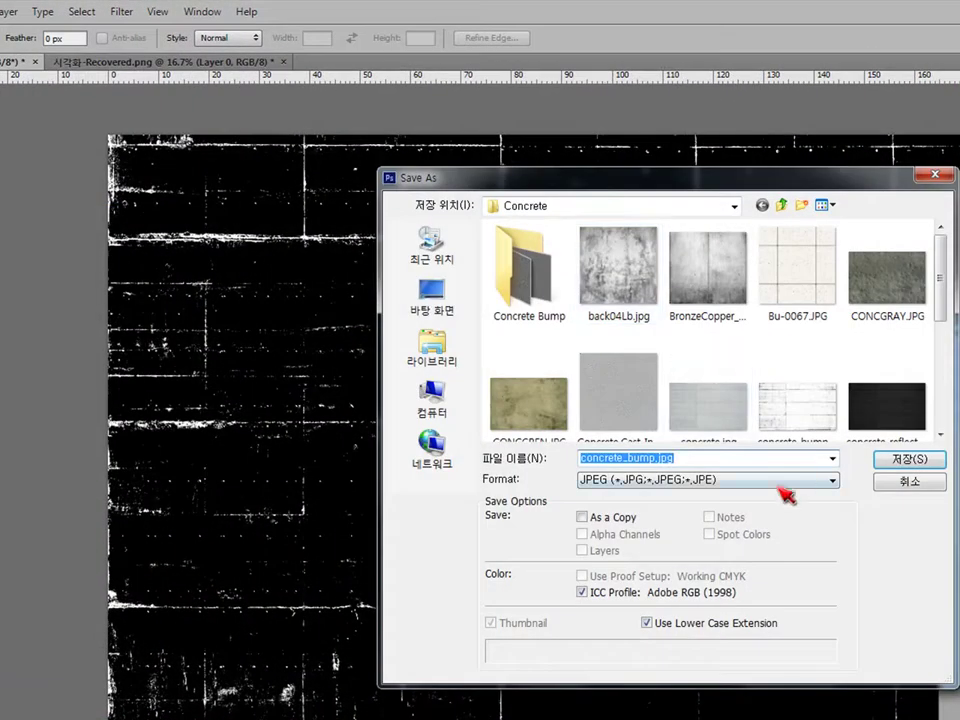
pyautogui.click(652, 459)
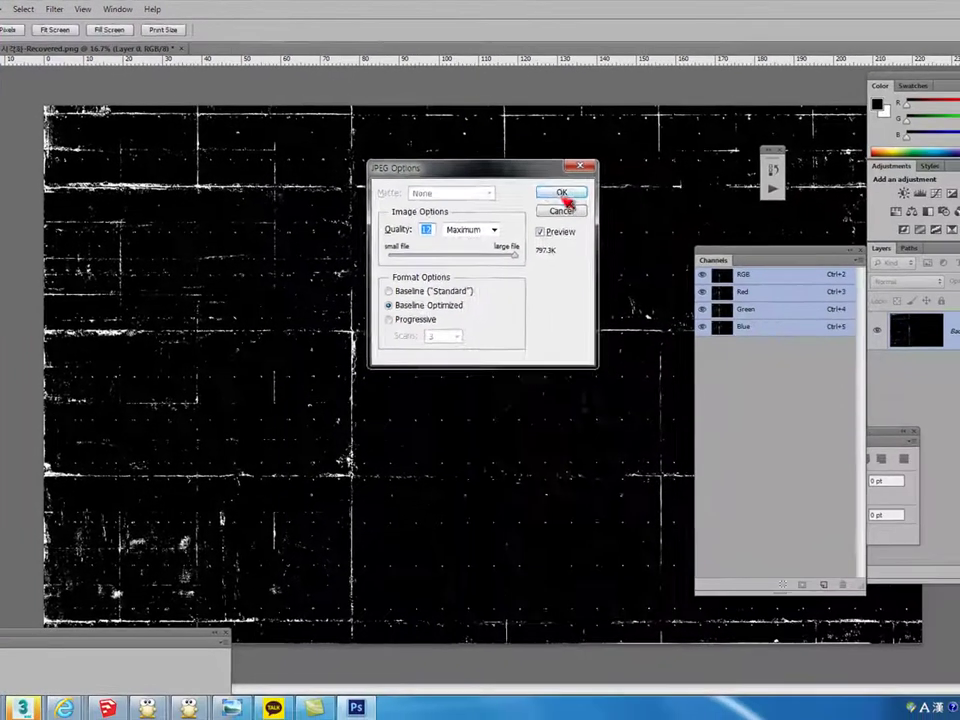
pyautogui.click(562, 194)
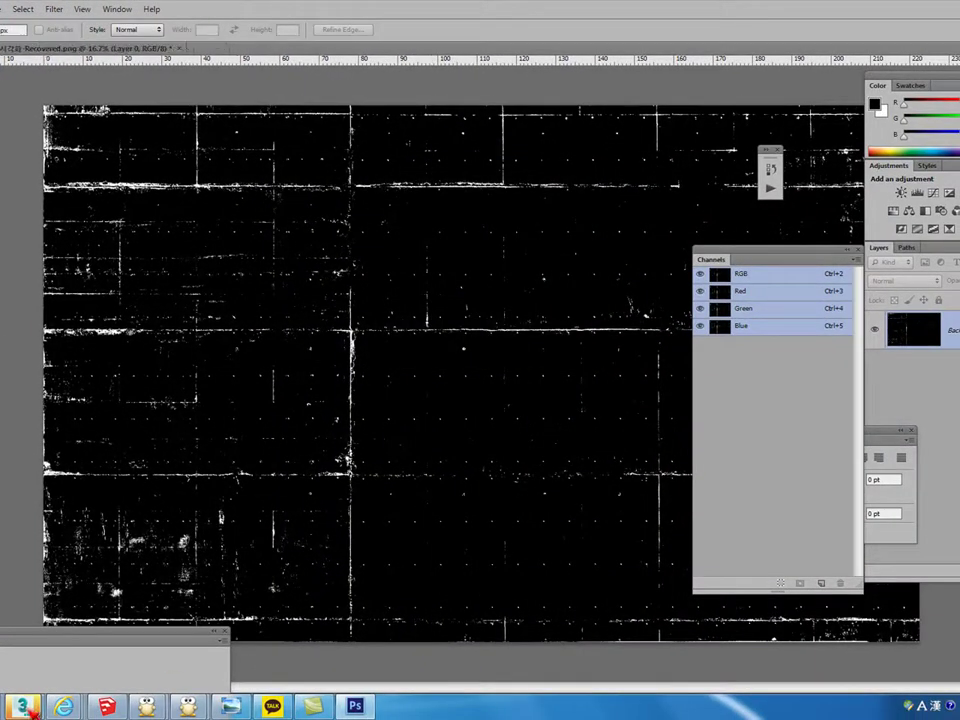
# Switch to 3ds Max, load concrete_bump2.jpg as the bitmap for coat 2's blend amount, and return to the blend material.
pyautogui.moveTo(30, 708)
pyautogui.click(100, 655)
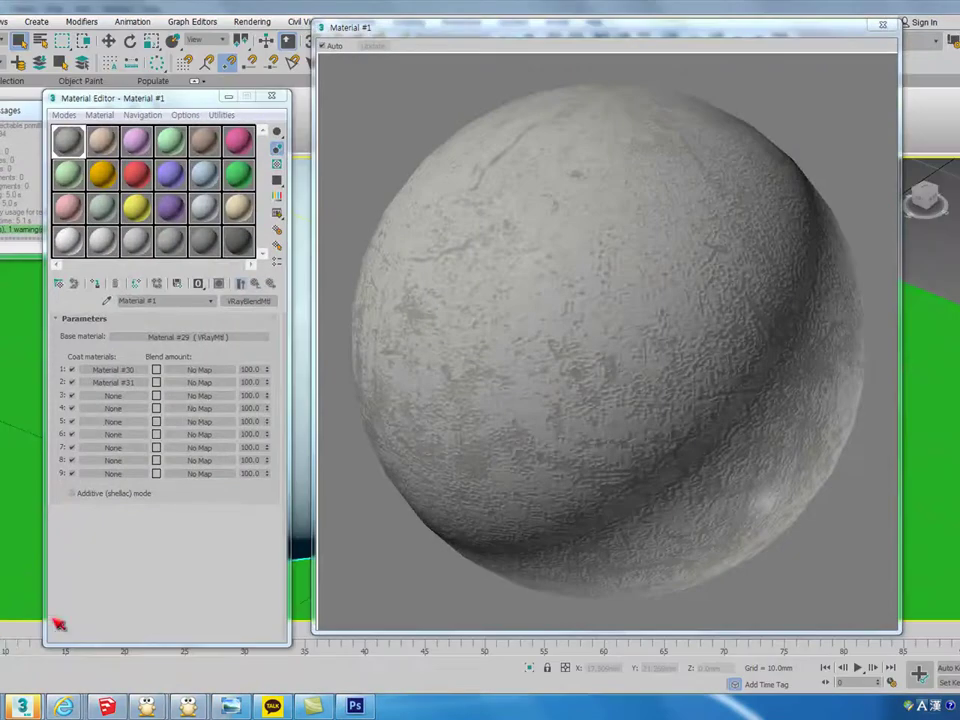
pyautogui.click(196, 384)
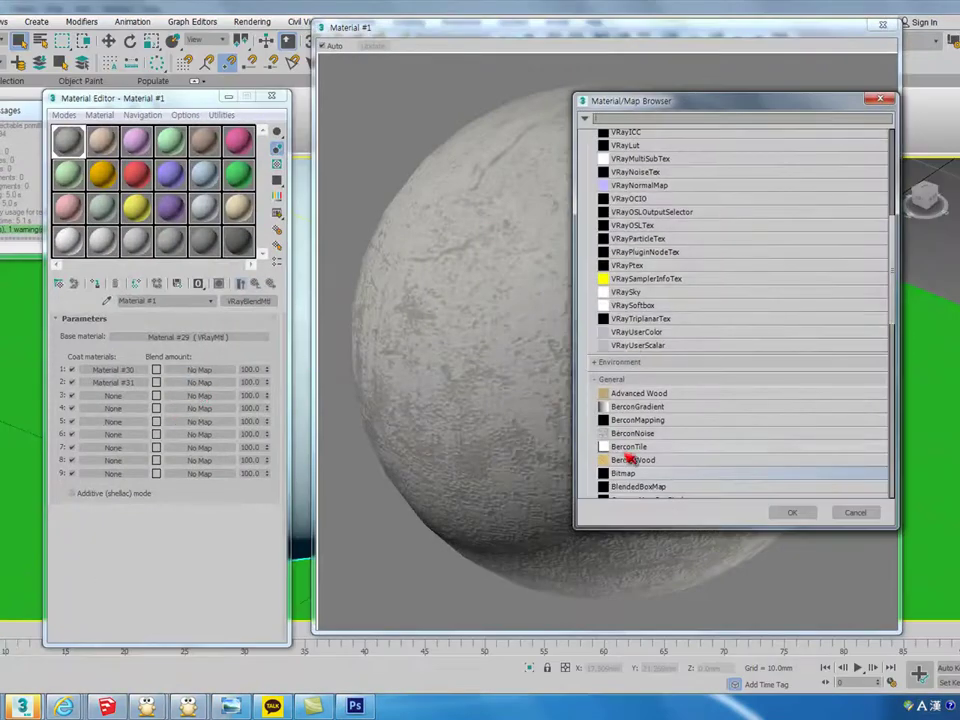
pyautogui.doubleClick(630, 474)
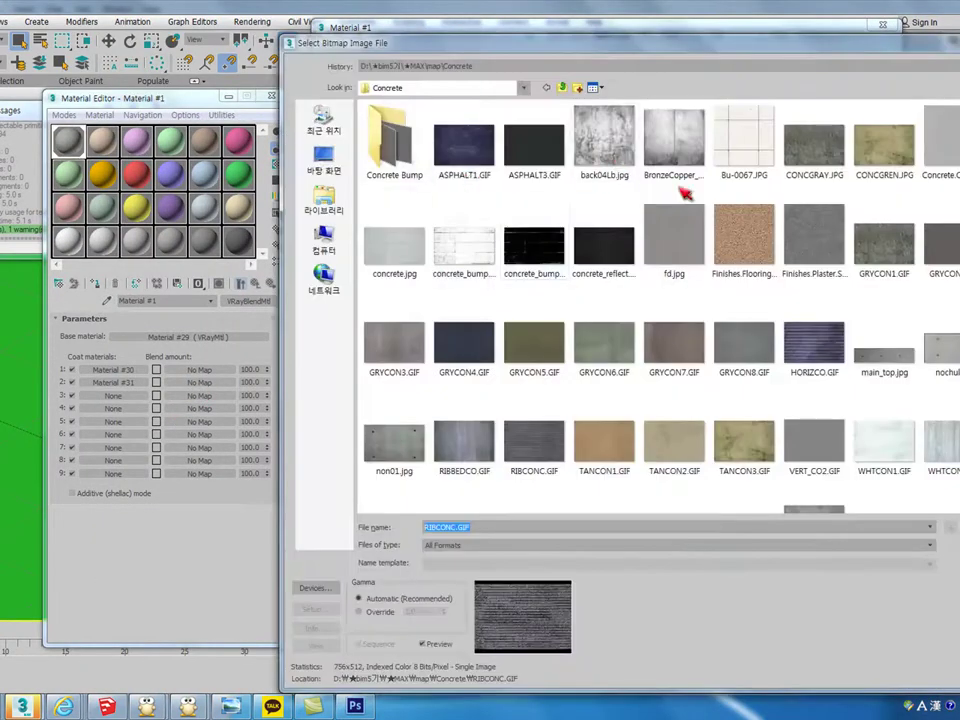
pyautogui.doubleClick(530, 248)
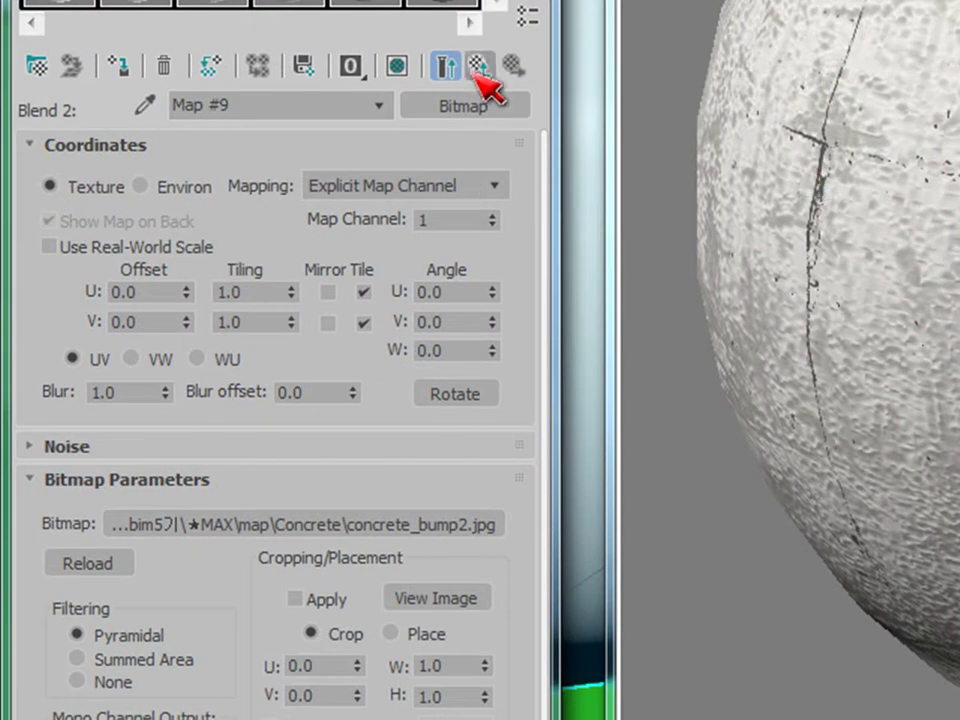
pyautogui.click(480, 66)
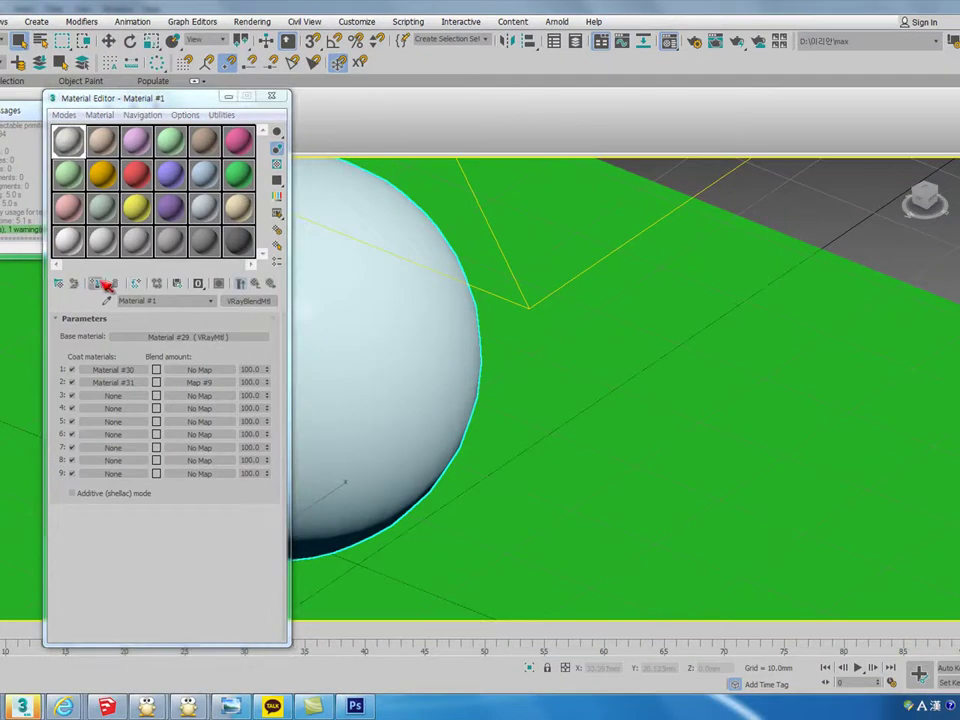
# Render the region around the sphere with the blend material and view the whole frame at 100%.
pyautogui.hotkey('shift', 'q')
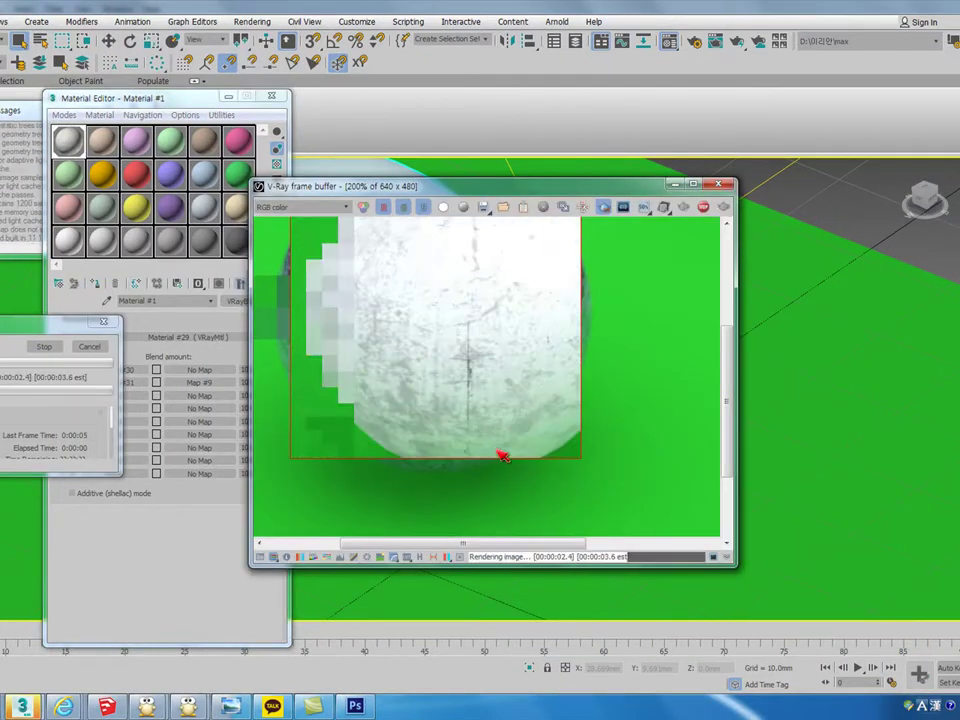
pyautogui.scroll(-1, 502, 427)
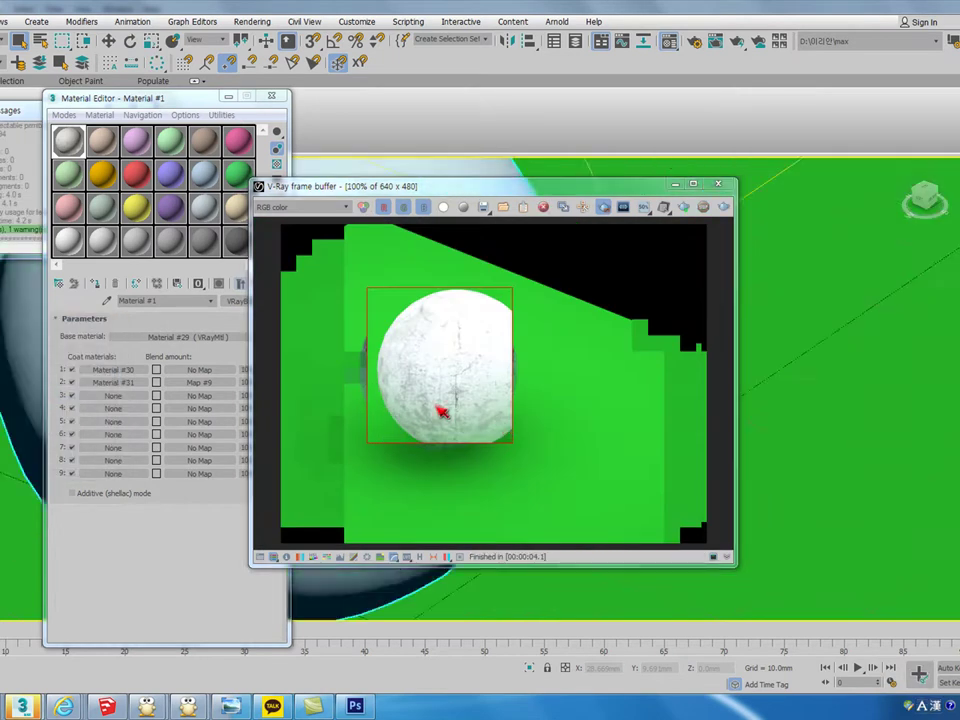
# Load concrete_bump.jpg from the Concrete folder as the base material's bump bitmap and render the region around the sphere.
pyautogui.scroll(1, 442, 411)
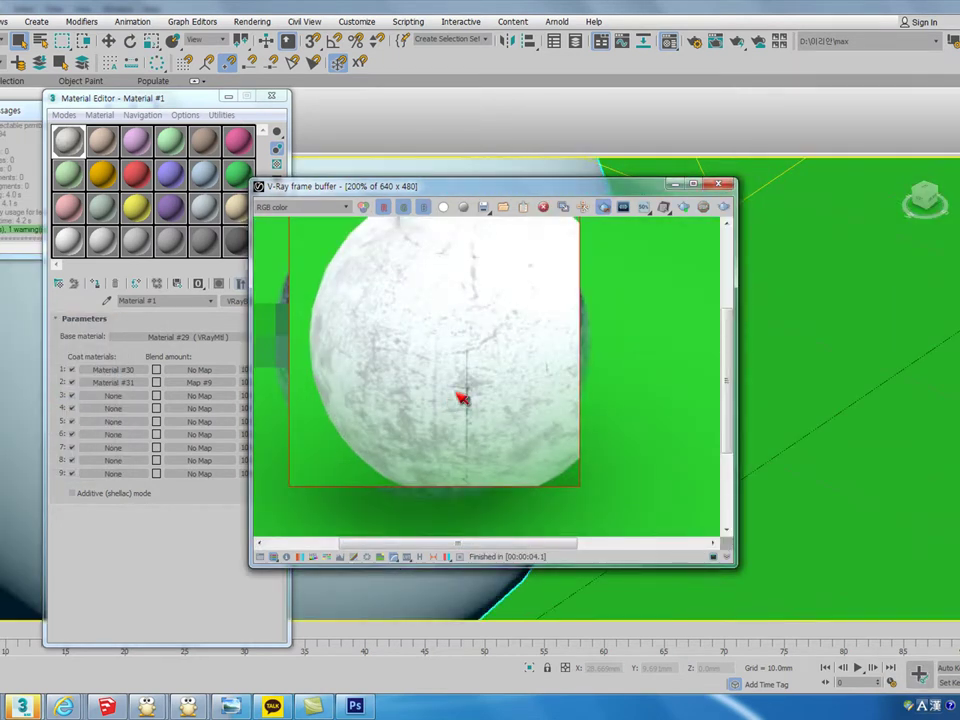
pyautogui.click(720, 186)
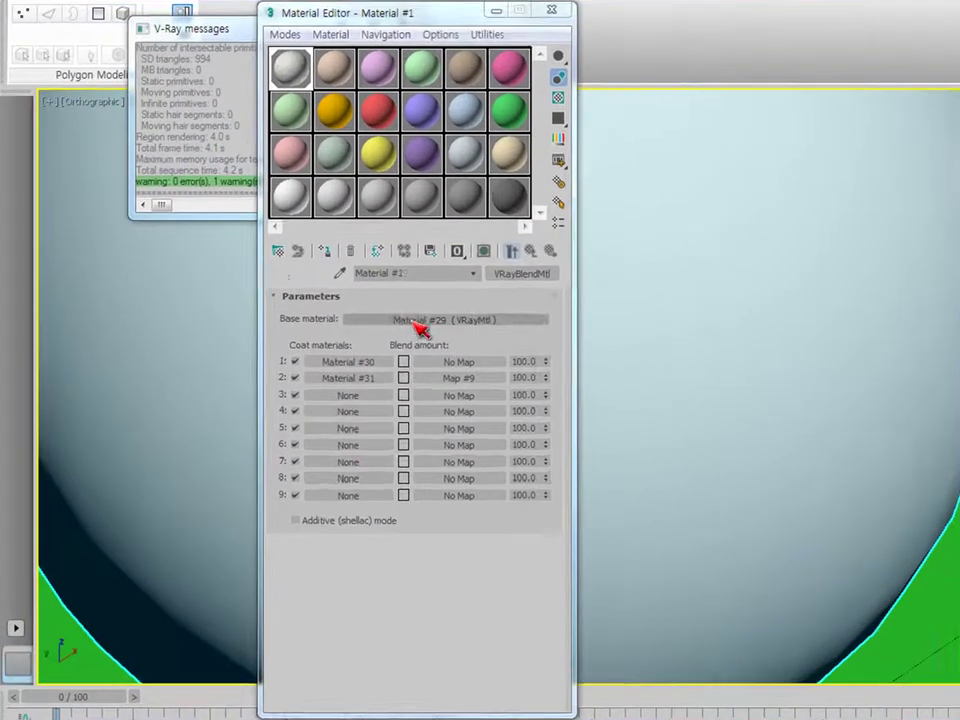
pyautogui.click(172, 337)
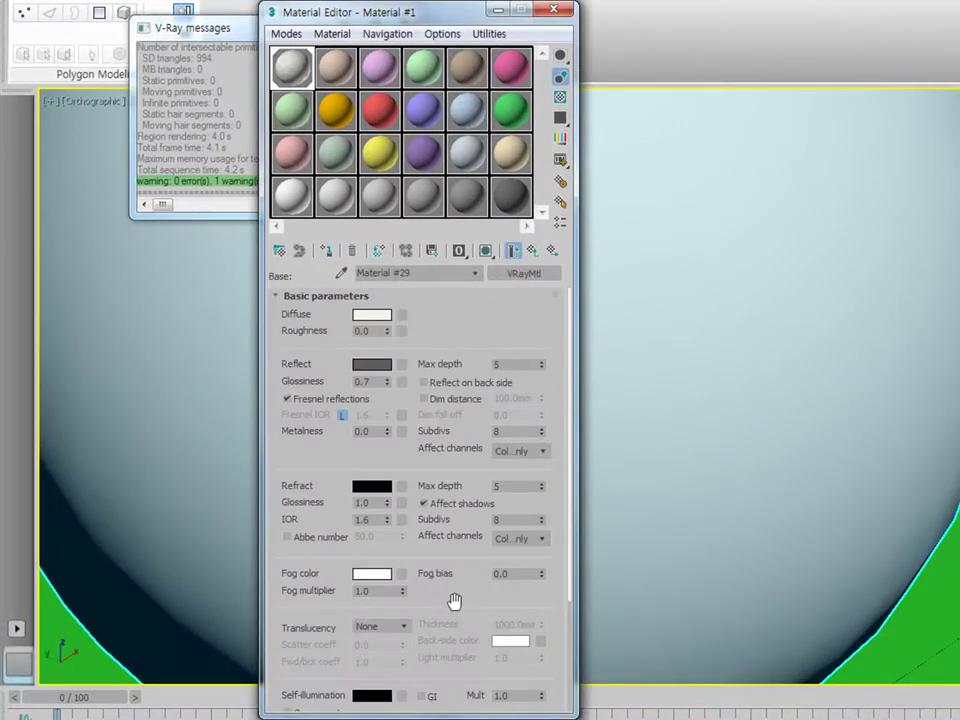
pyautogui.scroll(-5, 453, 600)
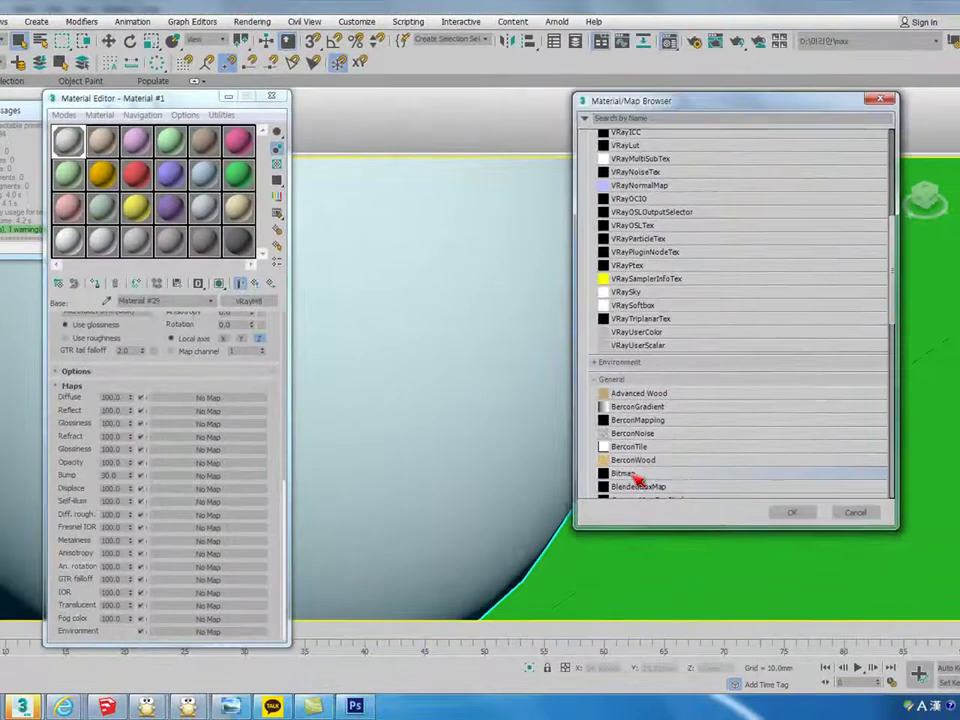
pyautogui.doubleClick(635, 478)
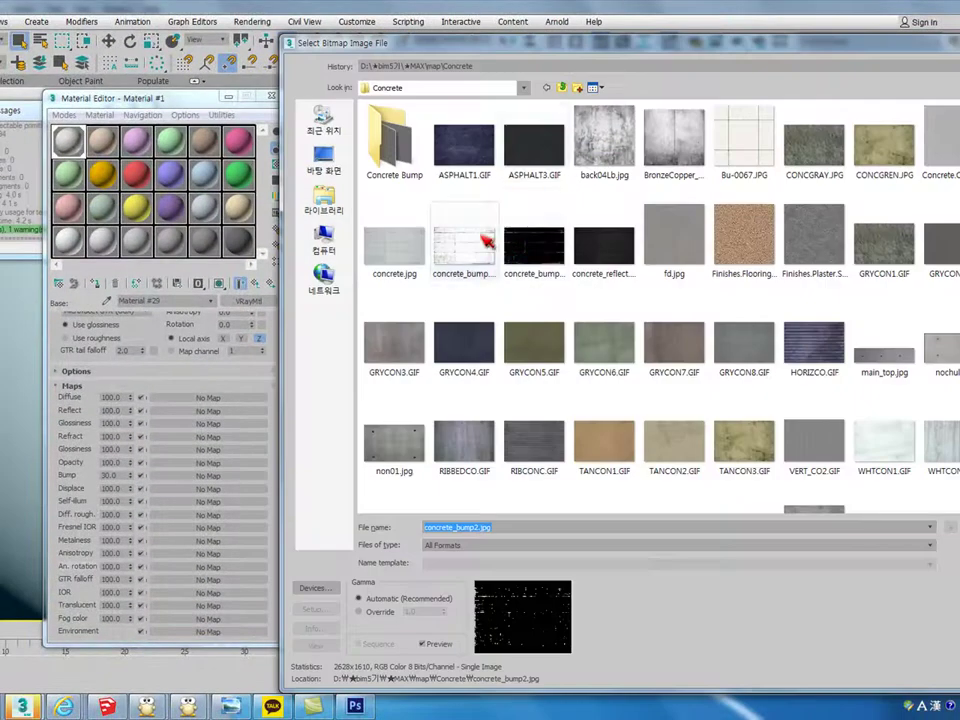
pyautogui.click(458, 265)
pyautogui.doubleClick(458, 253)
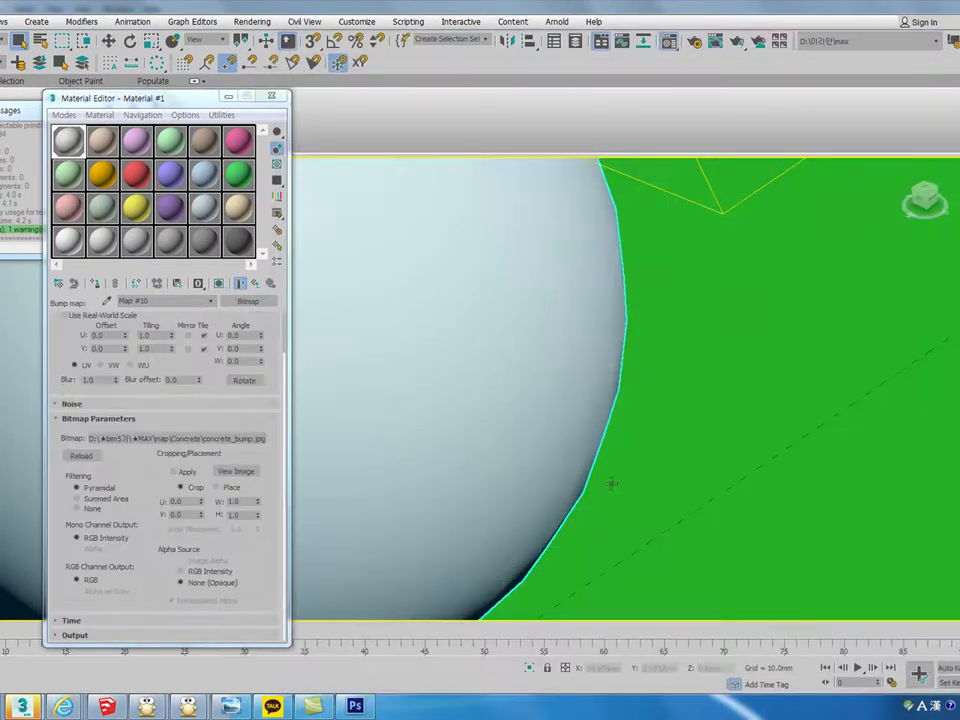
pyautogui.hotkey('shift', 'q')
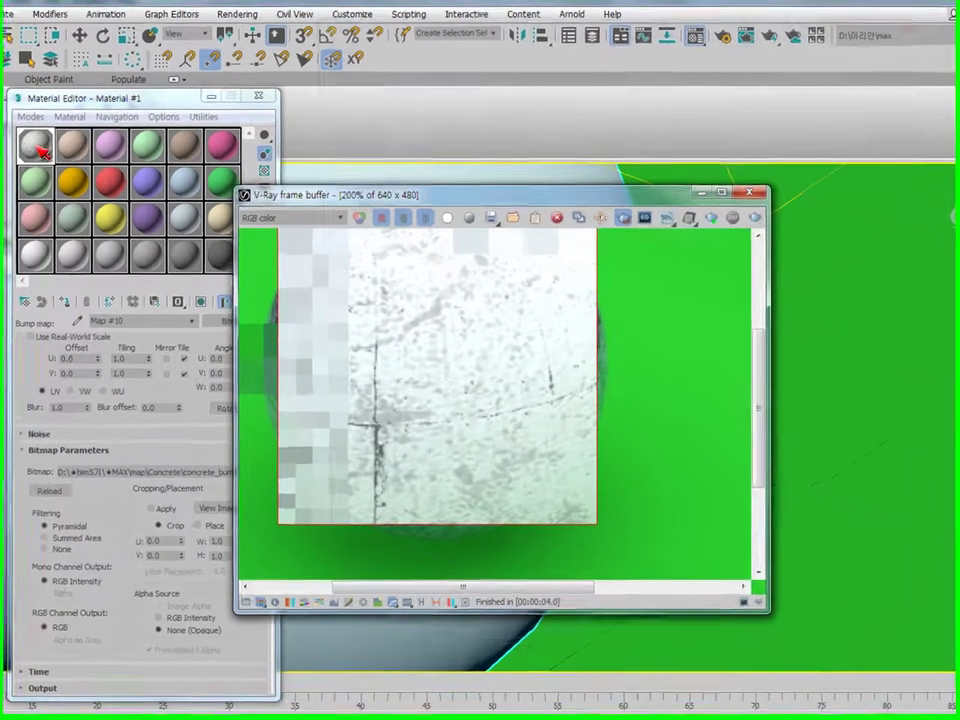
# Show an enlarged sample preview of the material and set the base material's bump amount to 100.
pyautogui.doubleClick(72, 146)
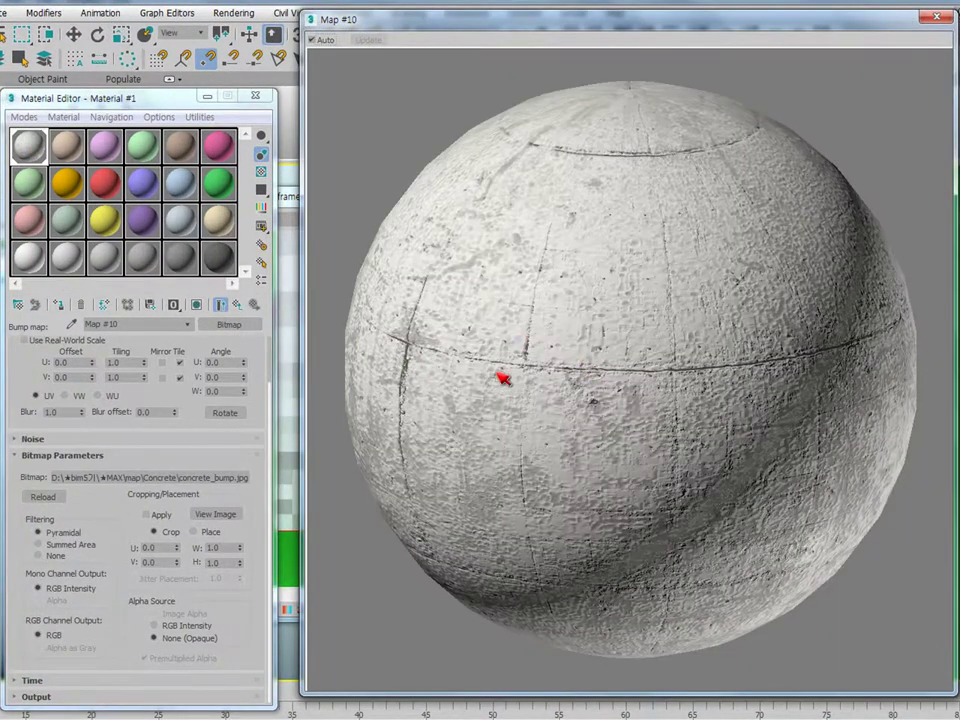
pyautogui.click(256, 306)
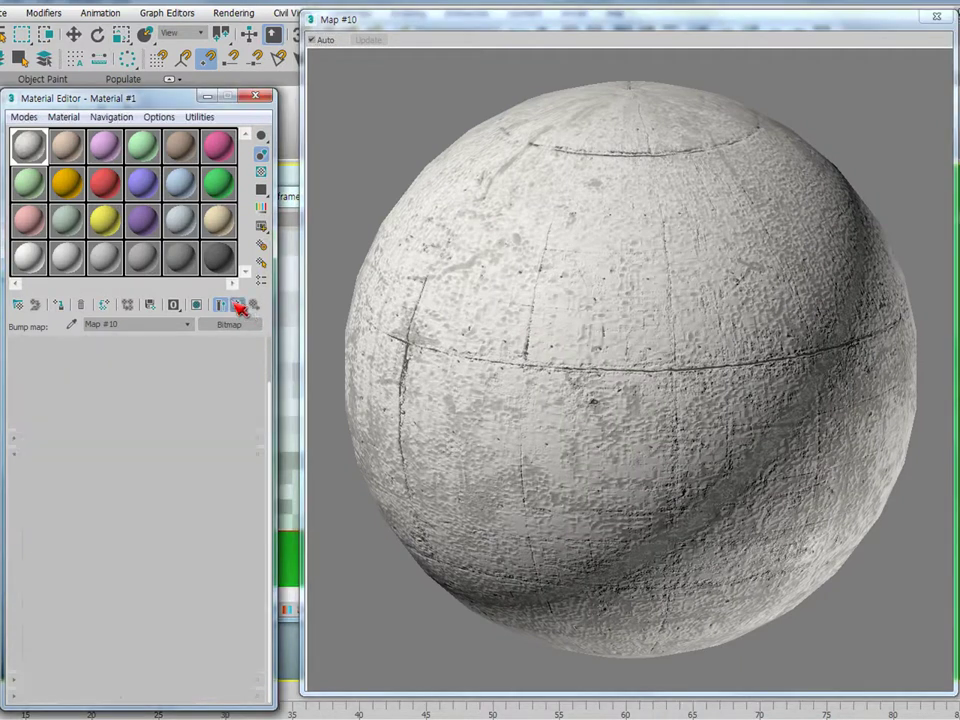
pyautogui.scroll(-10, 128, 656)
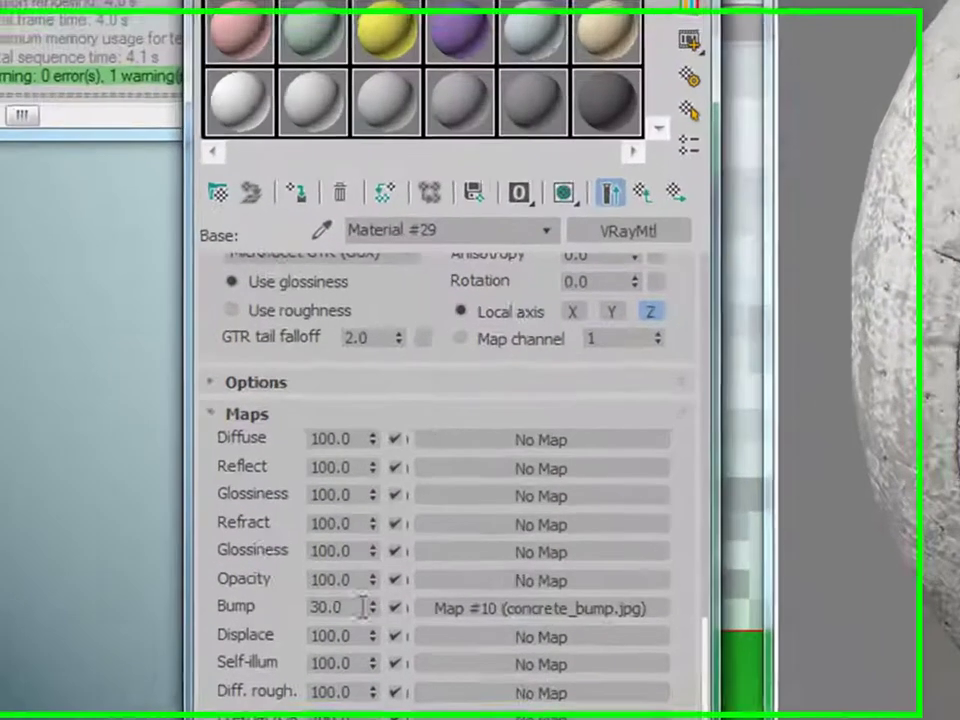
pyautogui.click(133, 540)
pyautogui.write('100')
pyautogui.press('Return')
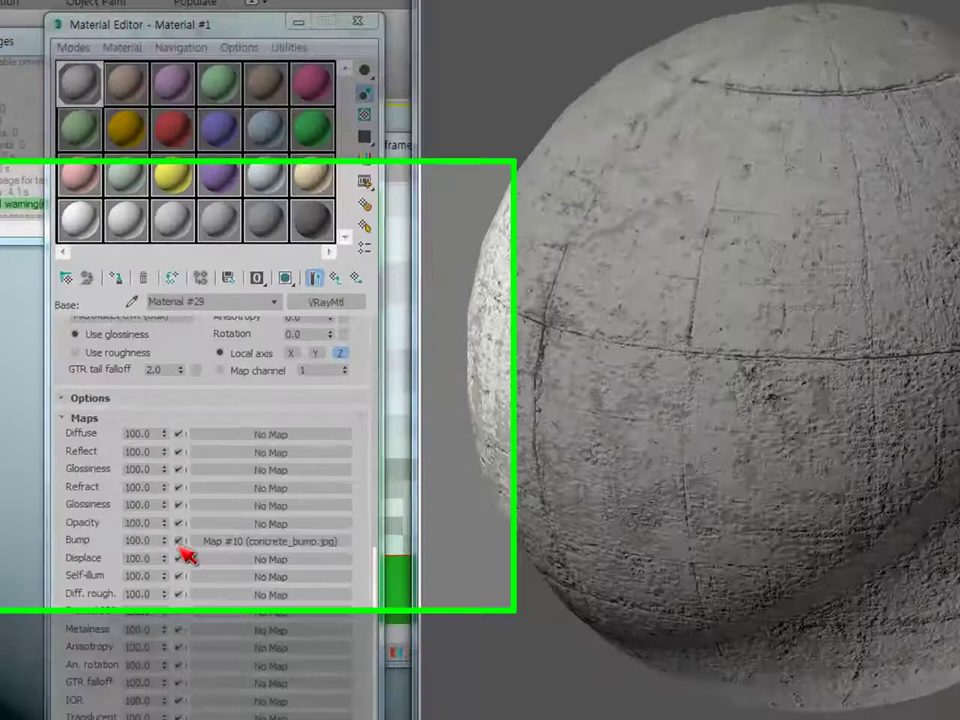
# Toggle the base material's bump map off and on, and close the enlarged preview and the render window.
pyautogui.click(110, 520)
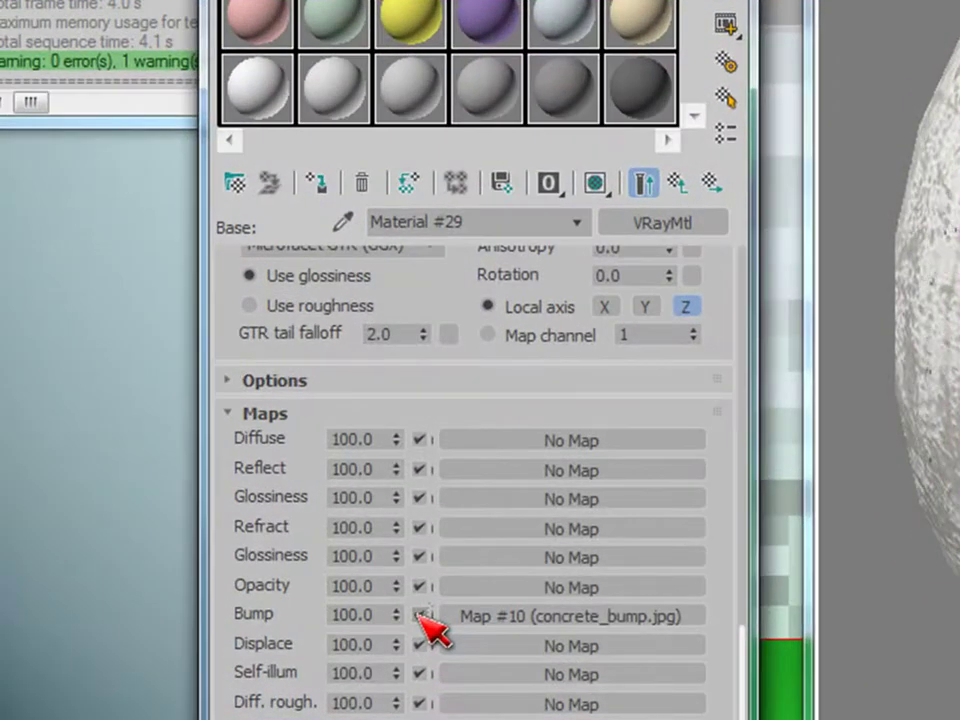
pyautogui.click(421, 614)
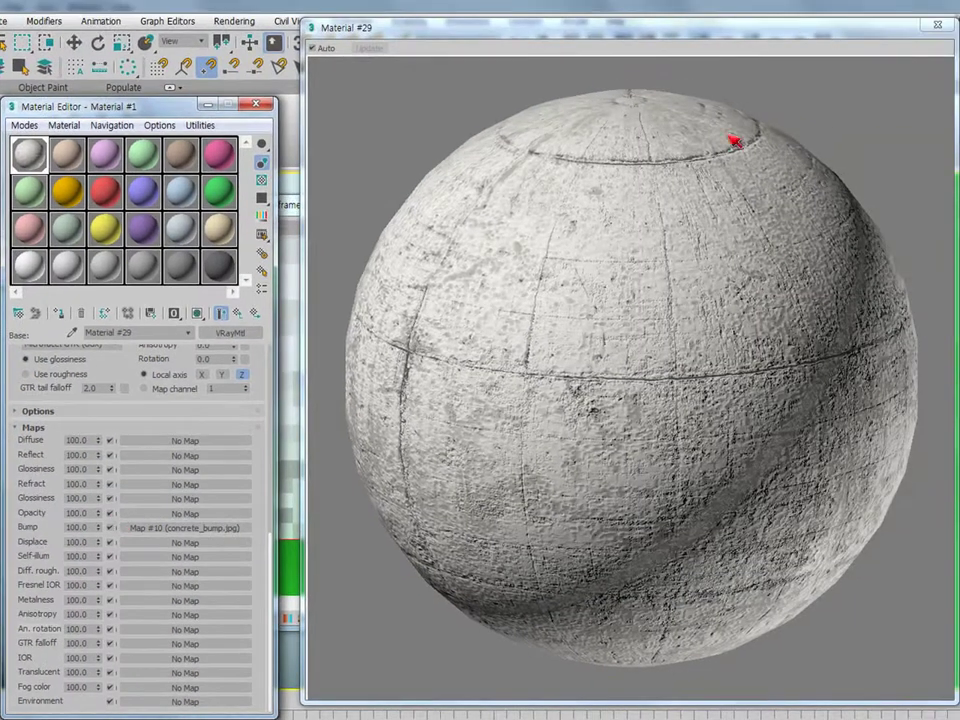
pyautogui.click(937, 24)
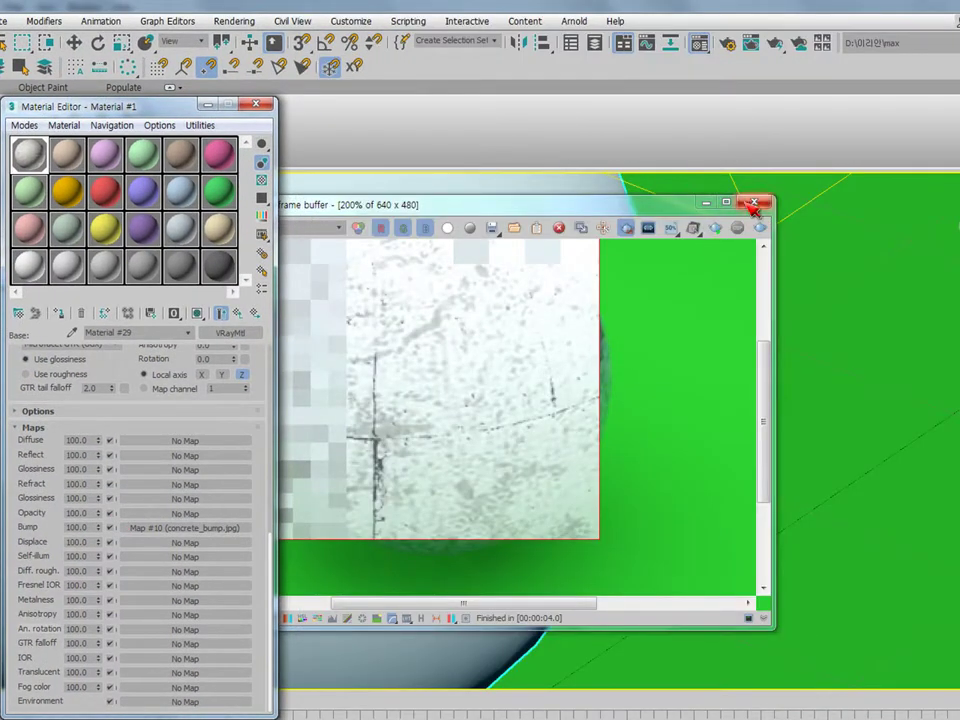
pyautogui.click(754, 204)
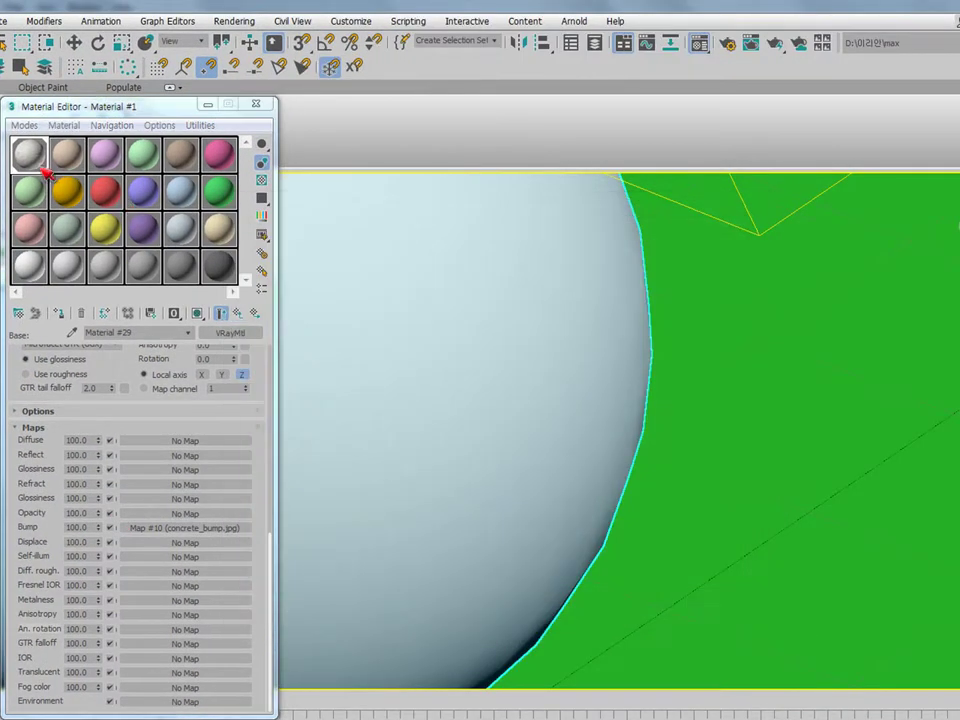
# Review the base material's basic parameters and return to the blend material.
pyautogui.click(238, 314)
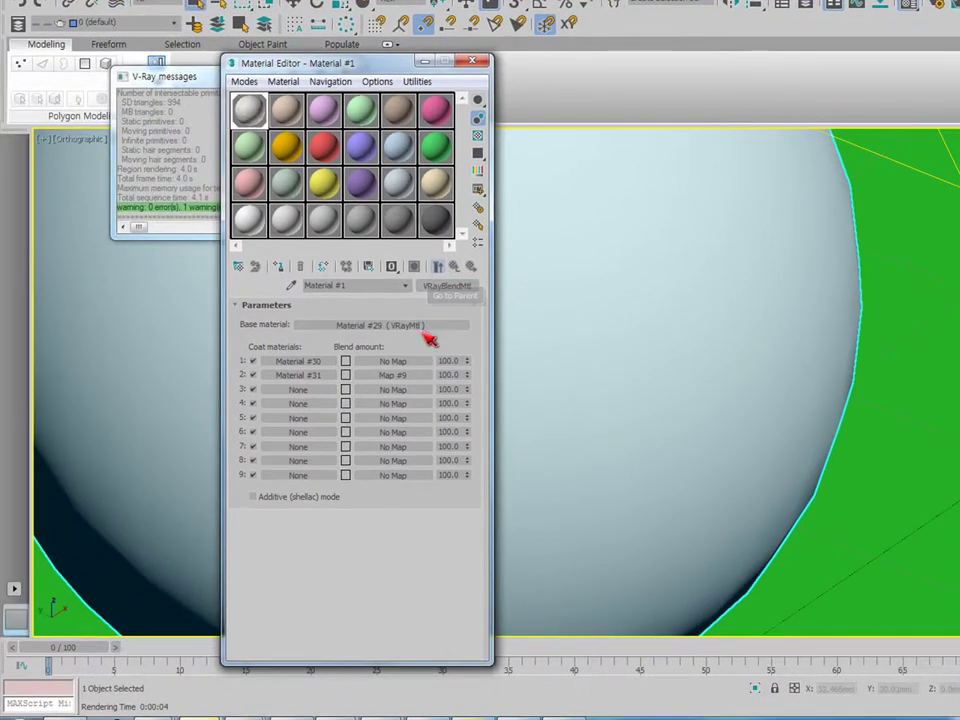
pyautogui.click(424, 328)
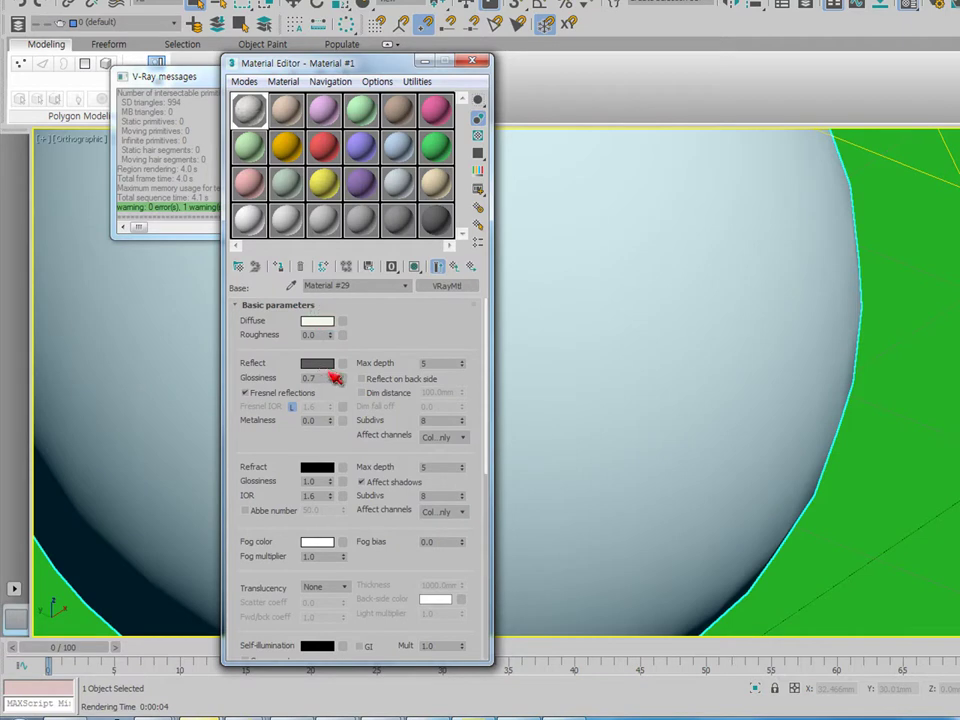
pyautogui.click(455, 267)
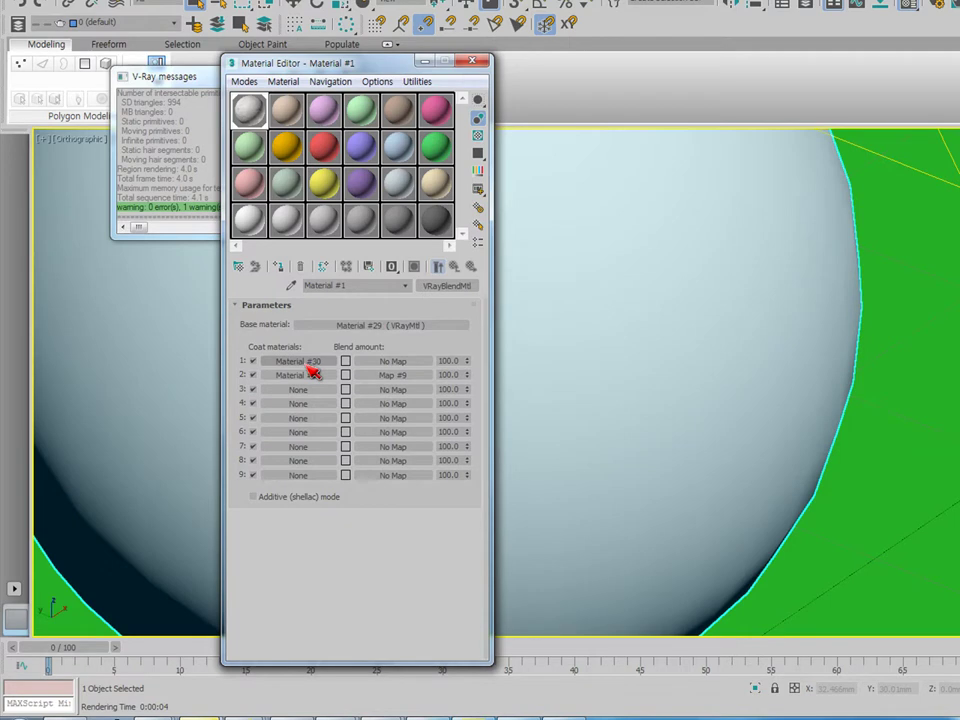
# Open coat 1's diffuse bitmap and reselect back04Lb.jpg from the Concrete folder.
pyautogui.click(307, 363)
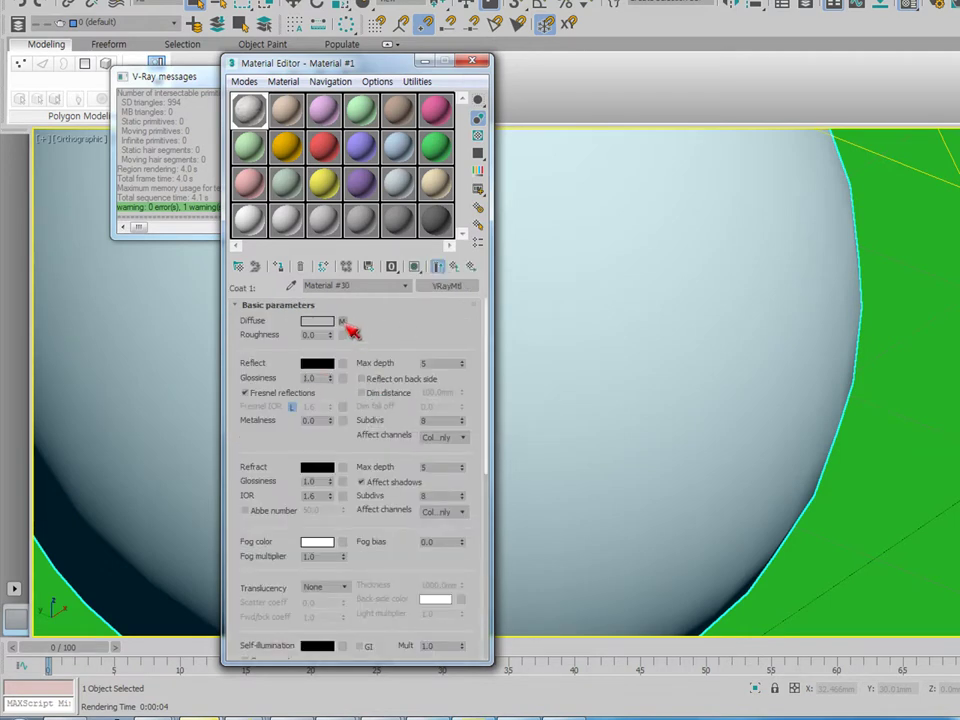
pyautogui.click(343, 322)
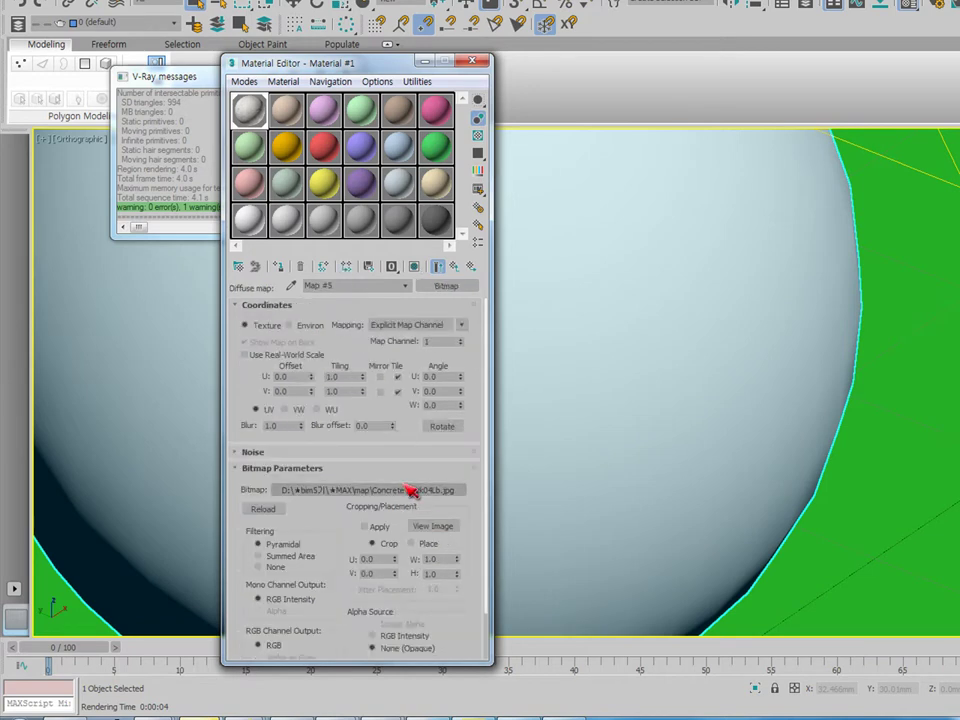
pyautogui.click(410, 490)
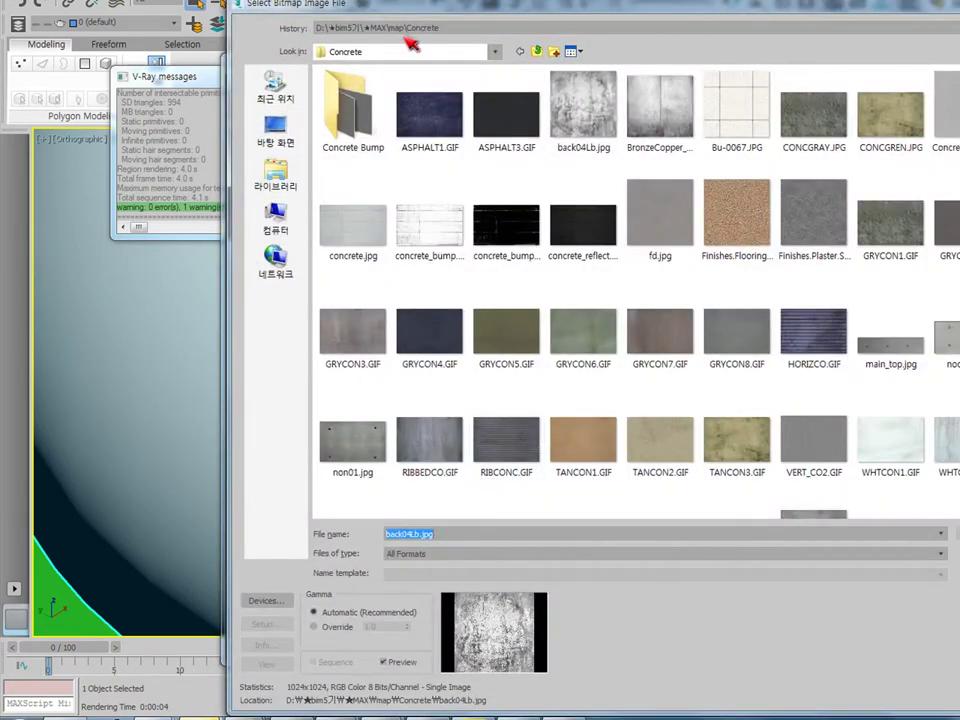
pyautogui.click(582, 115)
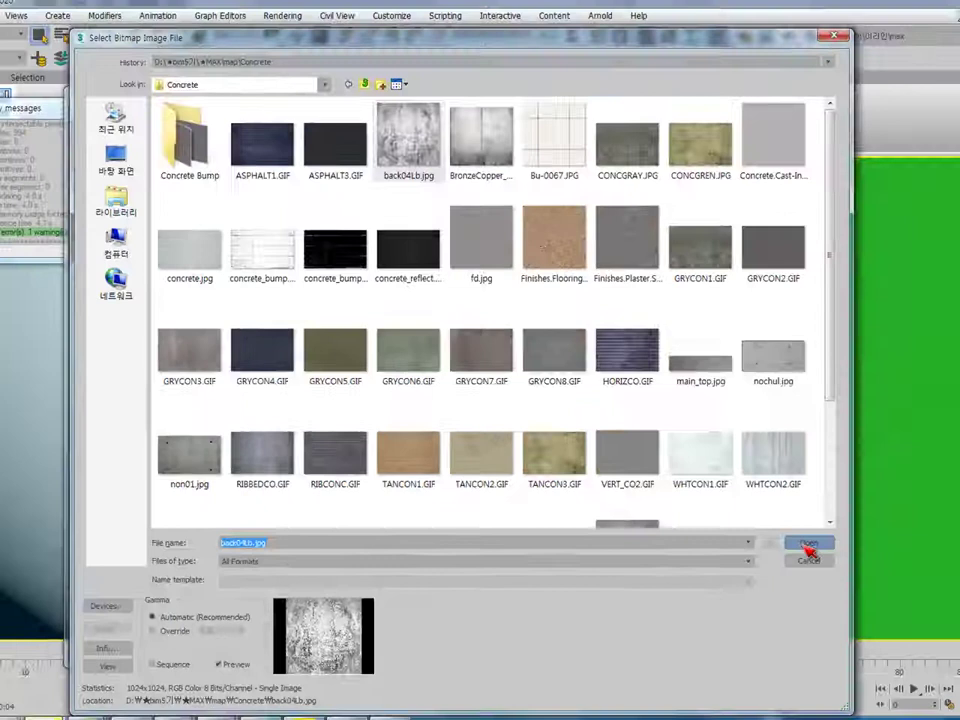
pyautogui.click(810, 547)
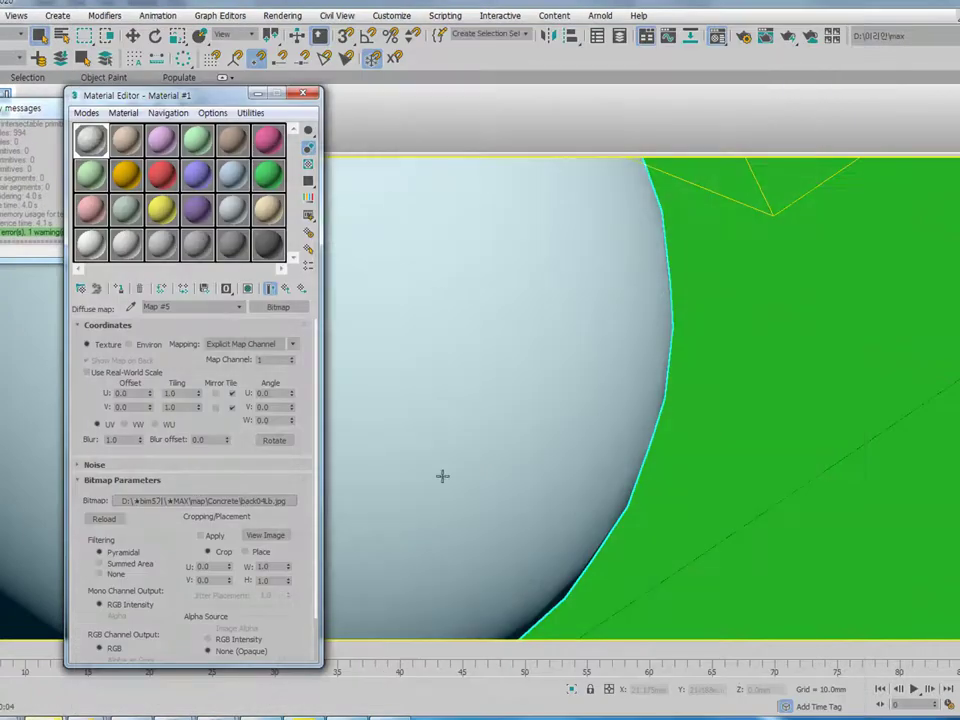
# Show the enlarged sample preview for coat 1 and return to the blend material.
pyautogui.click(286, 289)
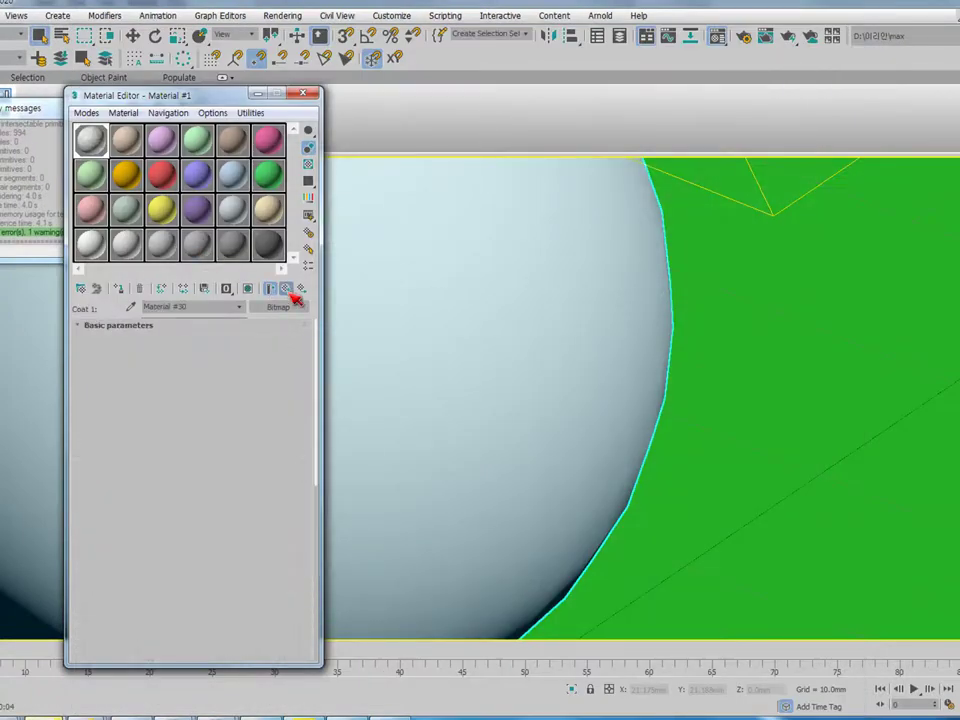
pyautogui.doubleClick(97, 145)
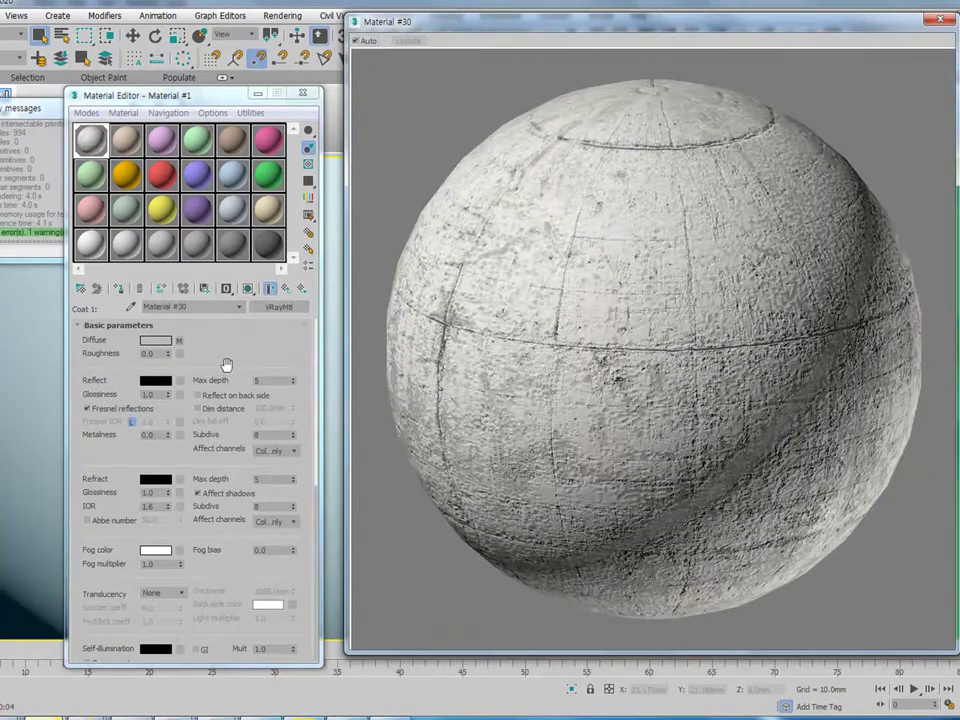
pyautogui.click(286, 289)
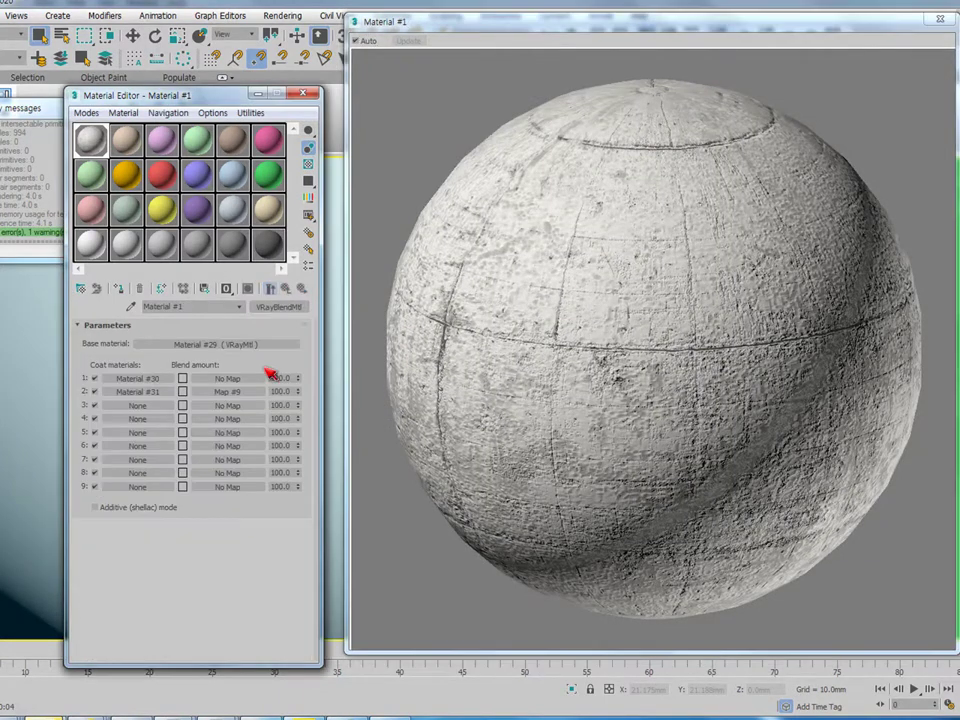
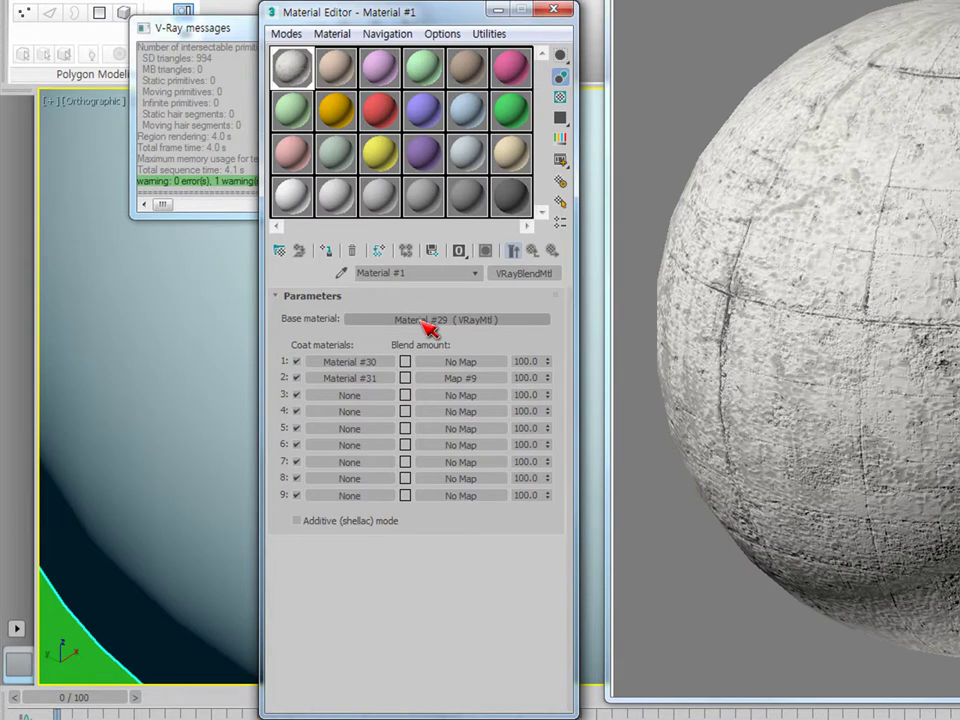
# Disable coat 2 in the Material #1 blend material.
pyautogui.click(308, 120)
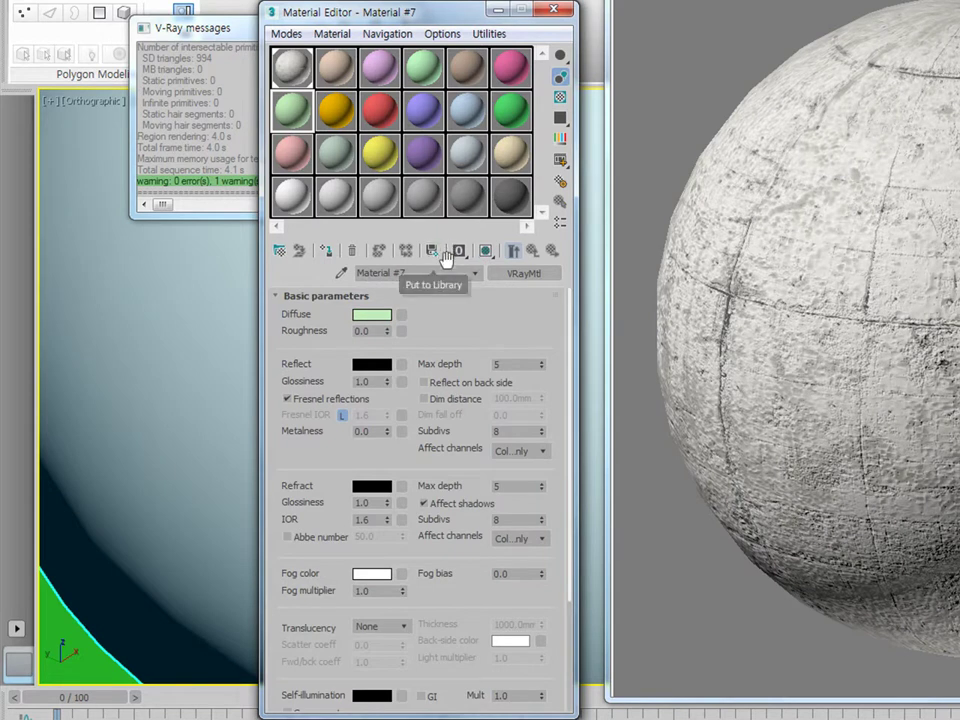
pyautogui.click(305, 82)
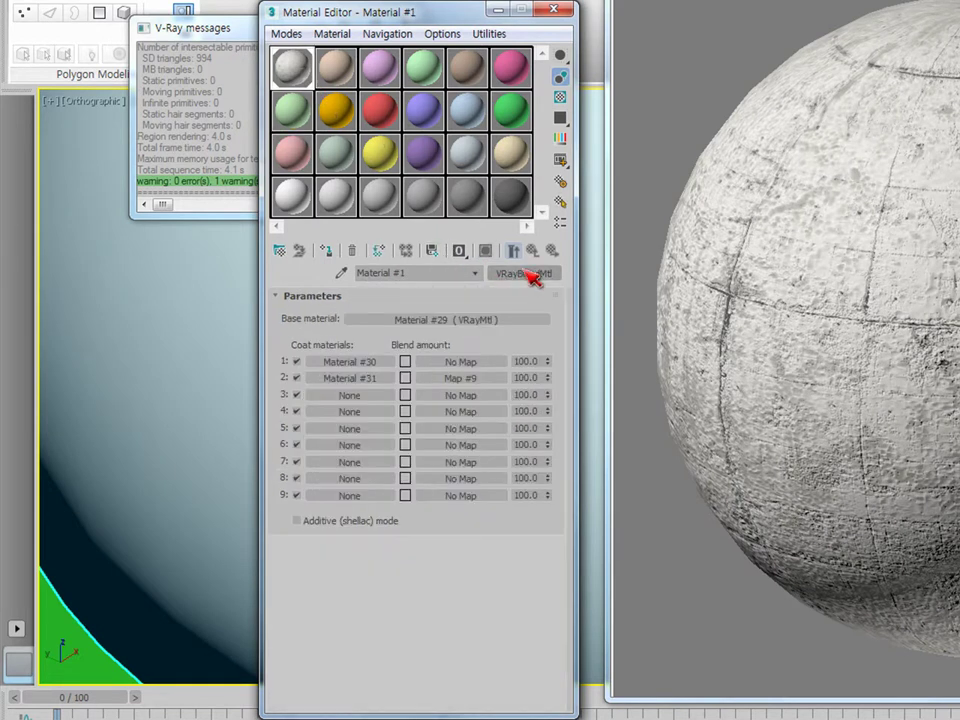
pyautogui.click(297, 378)
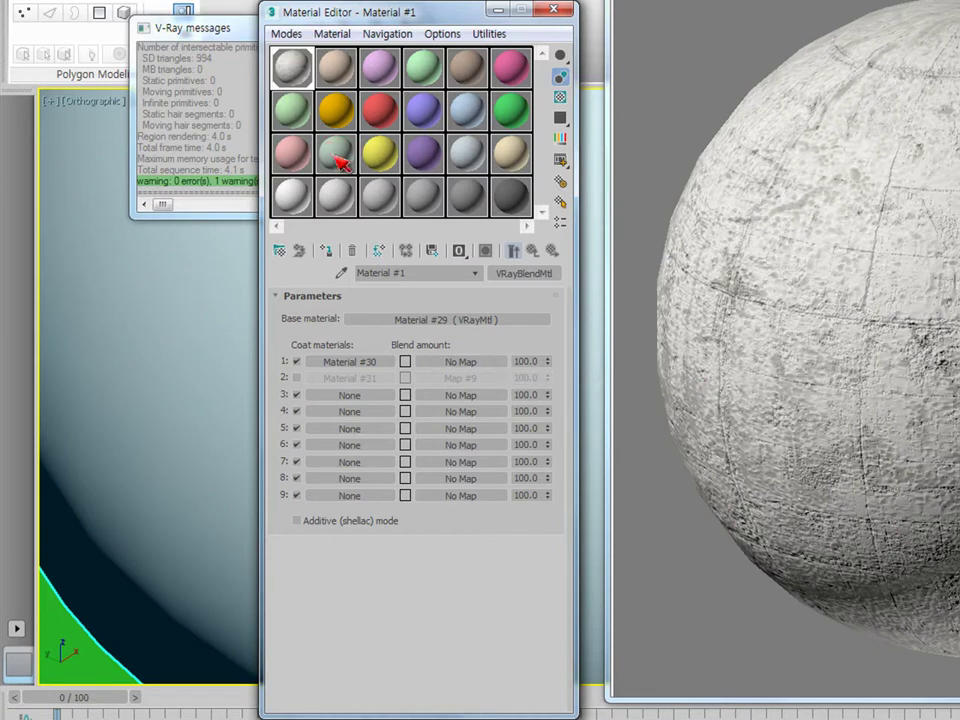
# Select the light green Material #7 and assign a Mix map to its diffuse channel.
pyautogui.click(306, 128)
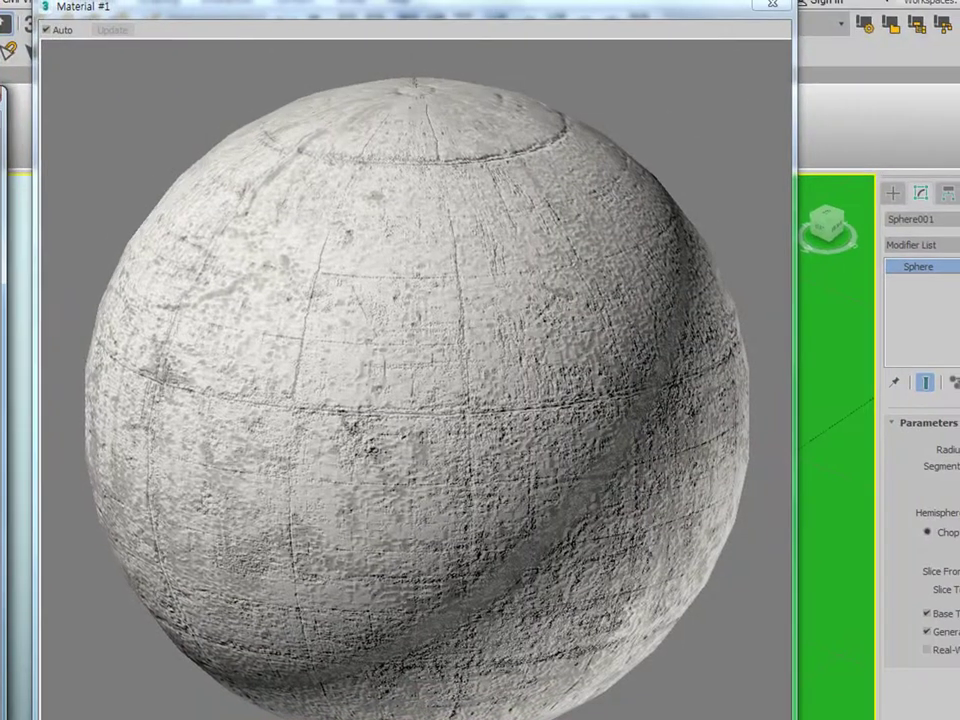
pyautogui.scroll(-3, 536, 540)
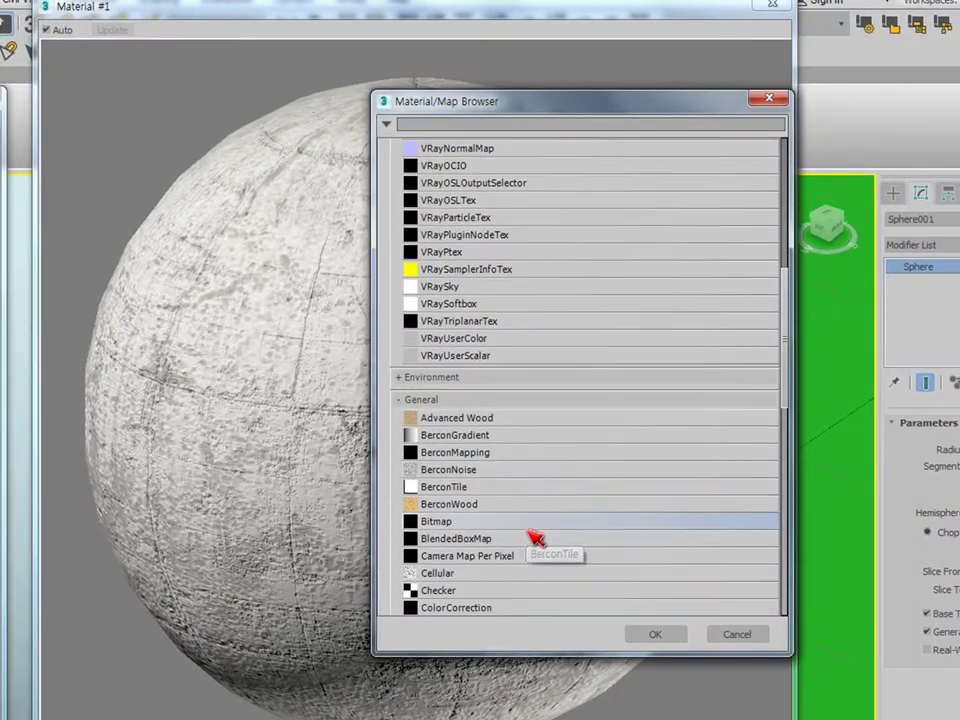
pyautogui.scroll(-5, 536, 540)
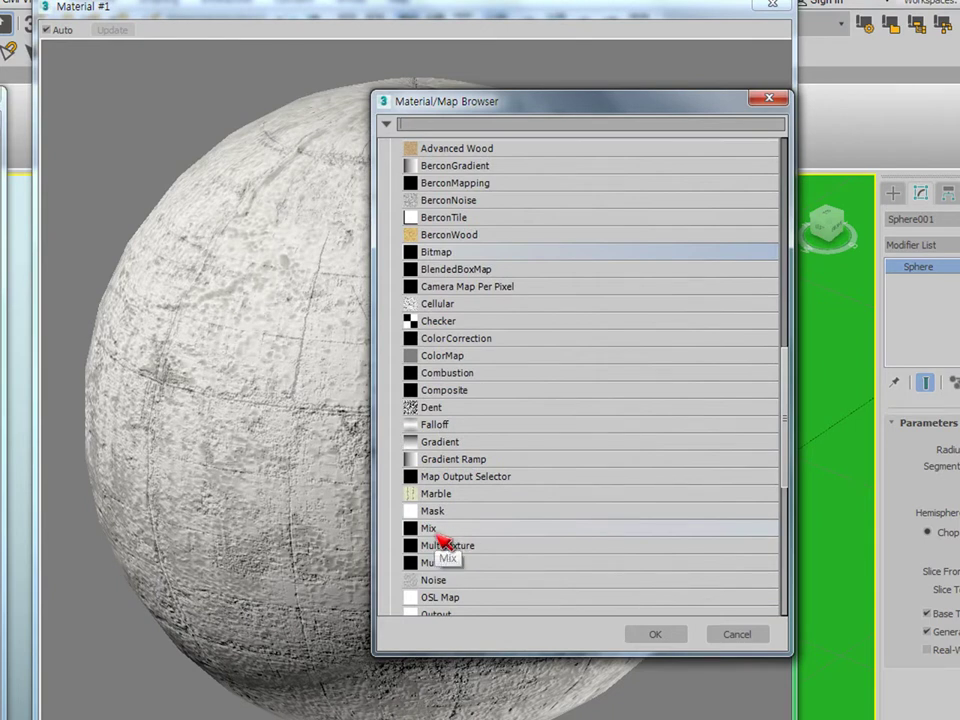
pyautogui.click(436, 534)
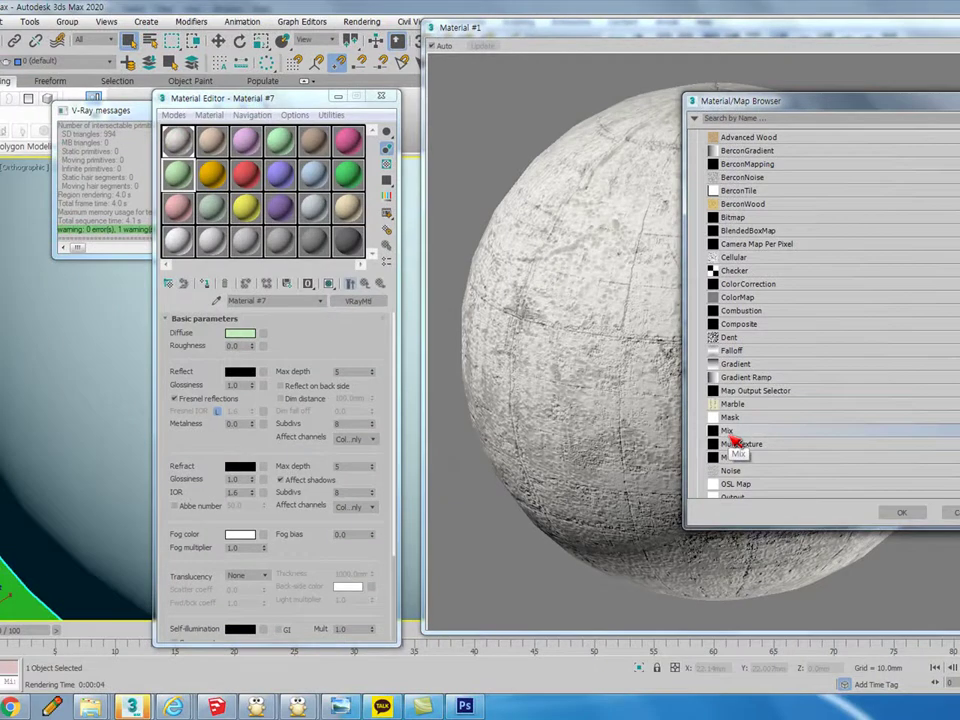
pyautogui.doubleClick(431, 530)
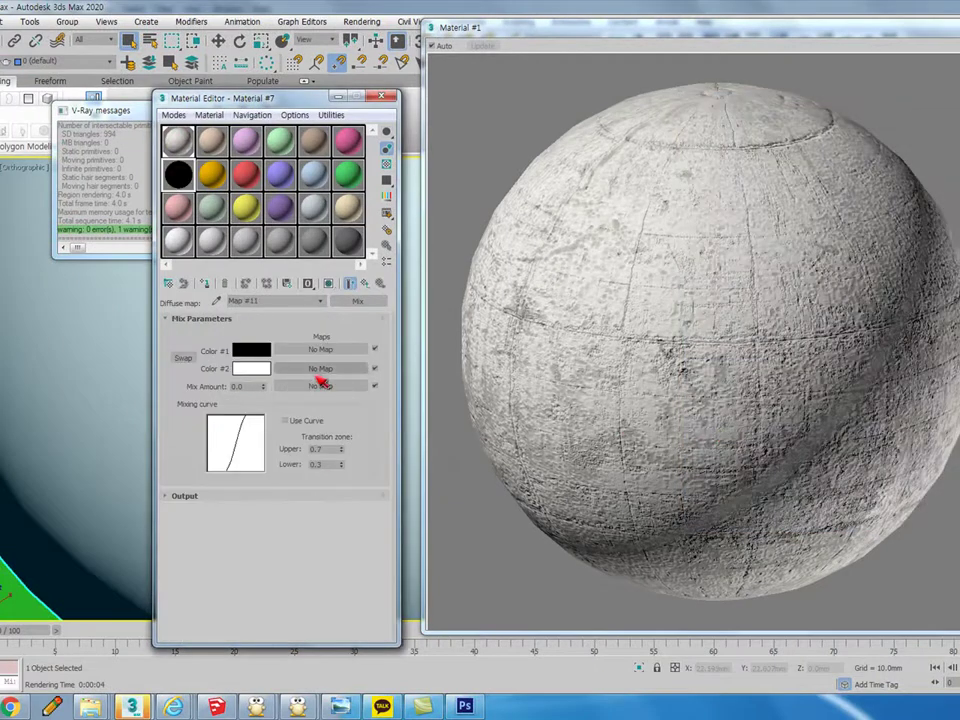
# Change Color #1 of the diffuse Mix map to a near-white colour.
pyautogui.click(252, 351)
pyautogui.moveTo(335, 181); pyautogui.dragTo(335, 90)
pyautogui.click(444, 204)
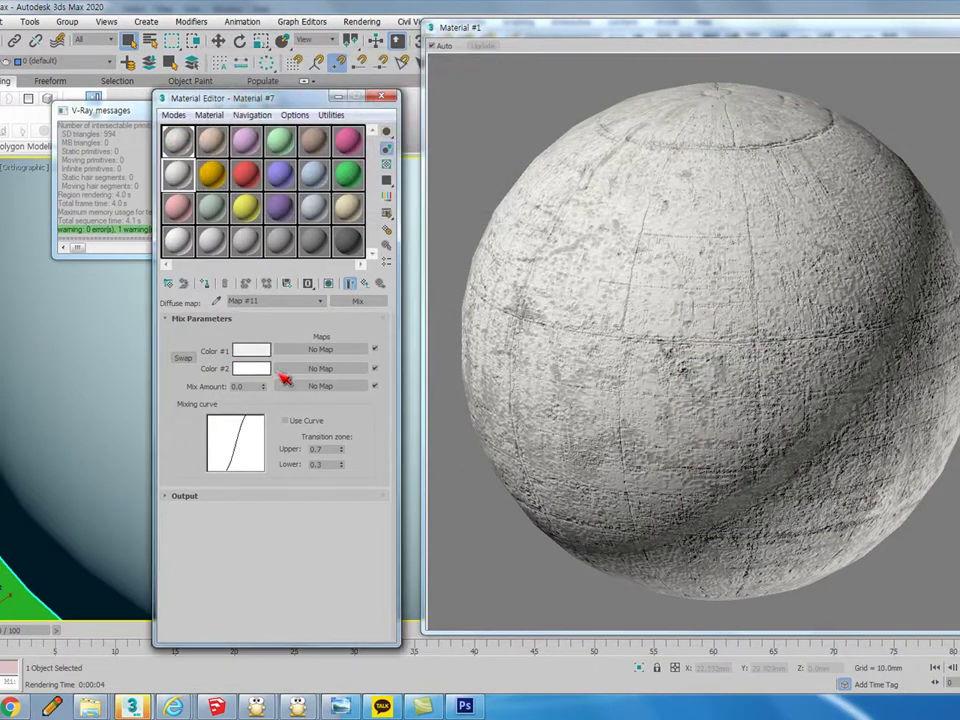
# Load back04Lb.jpg as the bitmap for the diffuse Mix map's Color #2 and return to the Mix parameters.
pyautogui.click(318, 370)
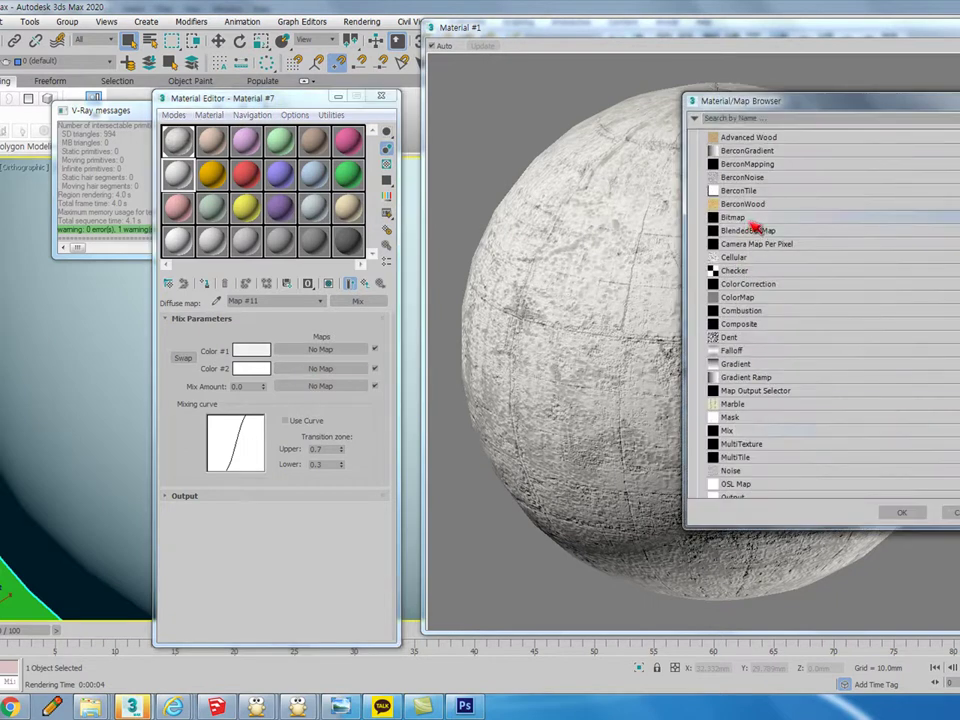
pyautogui.doubleClick(752, 227)
pyautogui.doubleClick(292, 141)
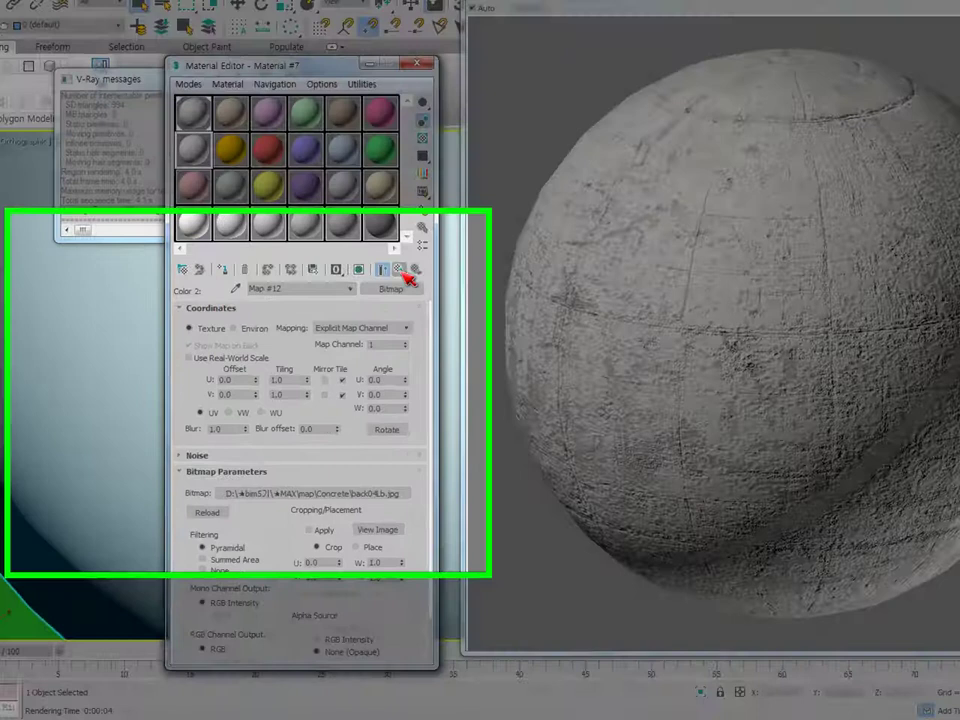
pyautogui.click(363, 284)
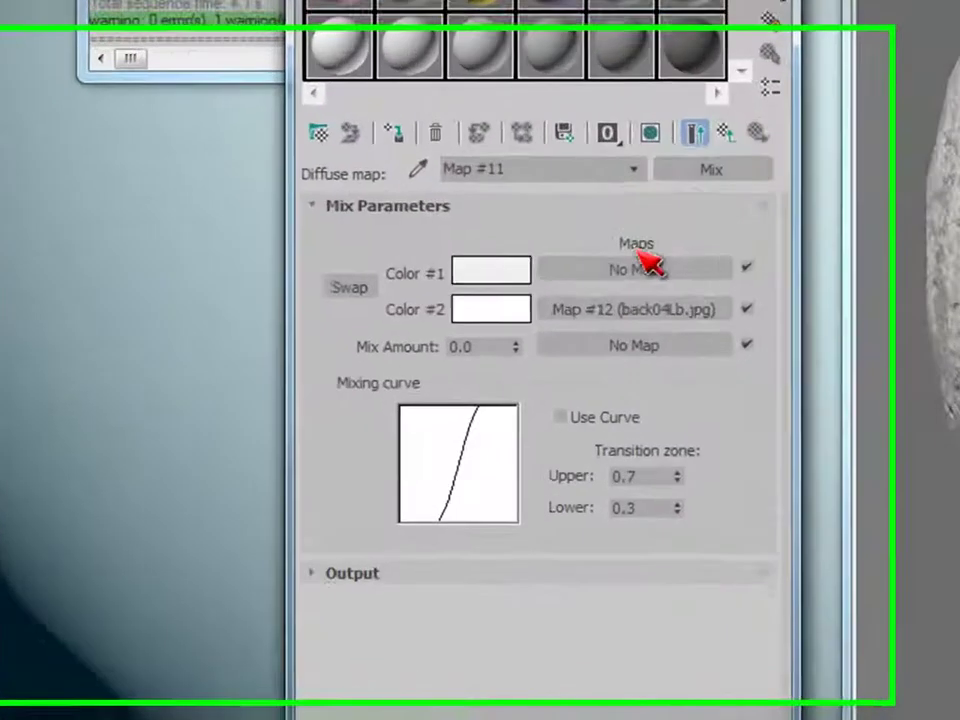
# Set the diffuse Mix amount to 50 and show an enlarged sample preview of the material.
pyautogui.click(533, 347)
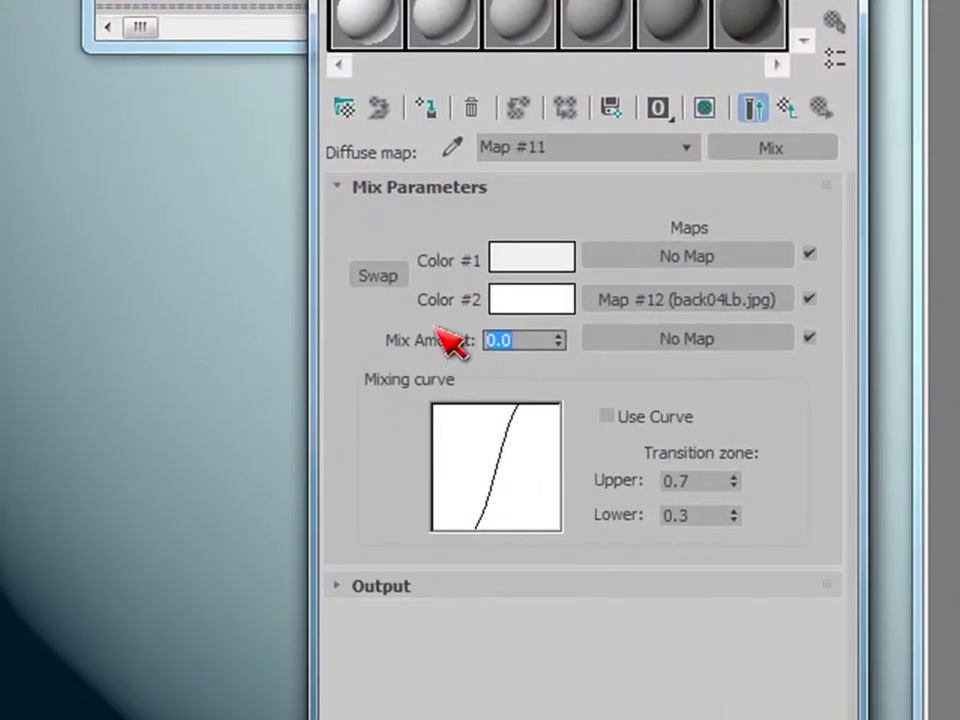
pyautogui.write('50')
pyautogui.press('Return')
pyautogui.doubleClick(258, 208)
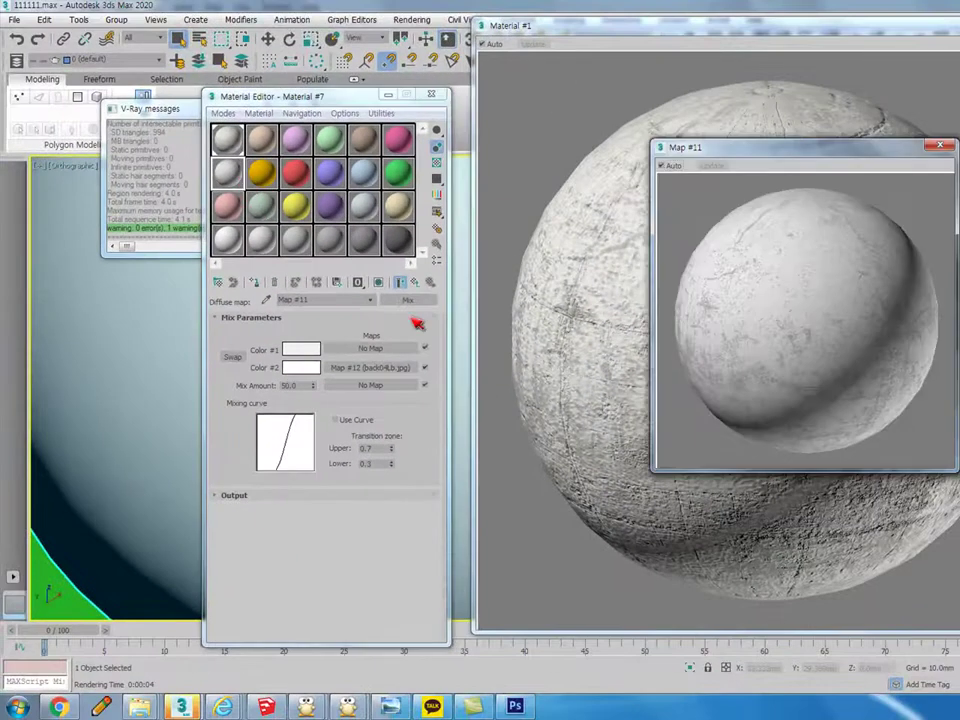
pyautogui.moveTo(672, 472); pyautogui.dragTo(476, 612)
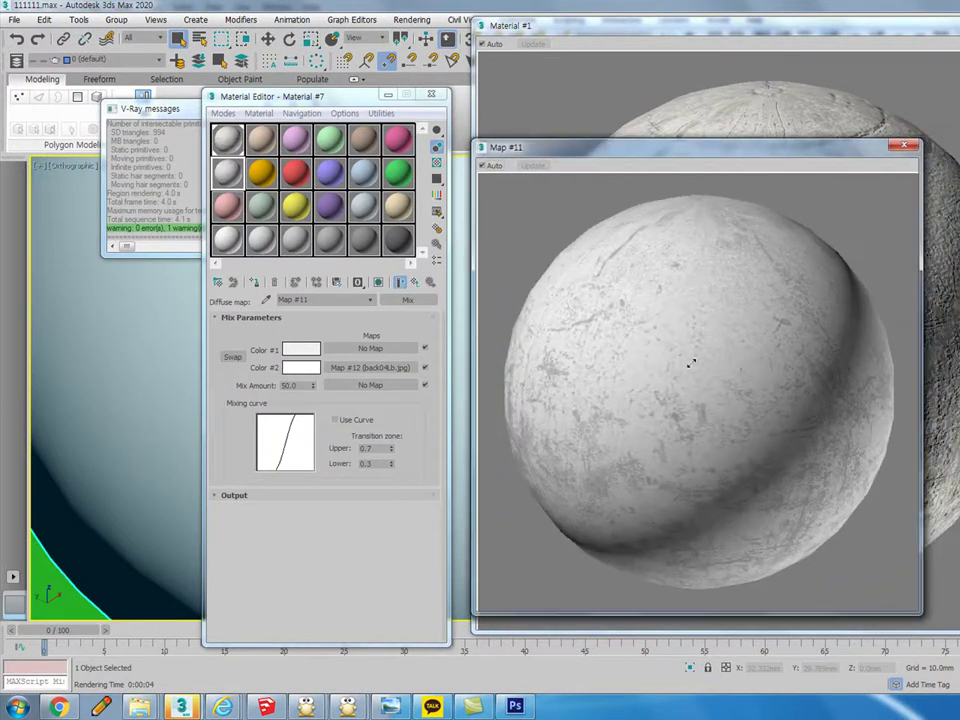
# Review the diffuse Mix map from Material #7's base parameters and expand the material's list of map channels.
pyautogui.click(418, 283)
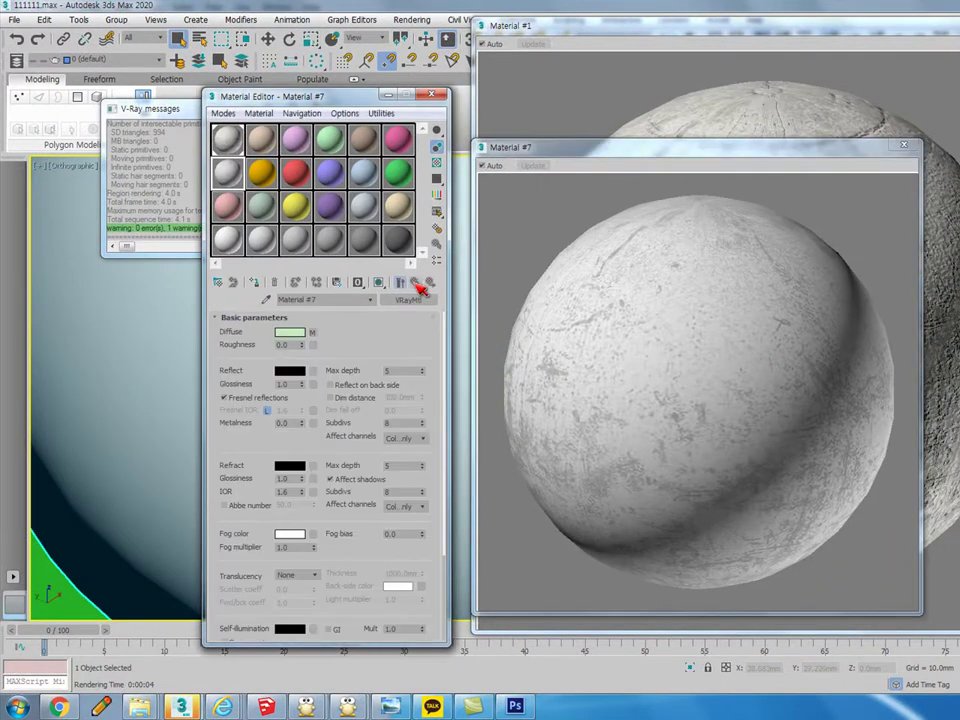
pyautogui.click(314, 331)
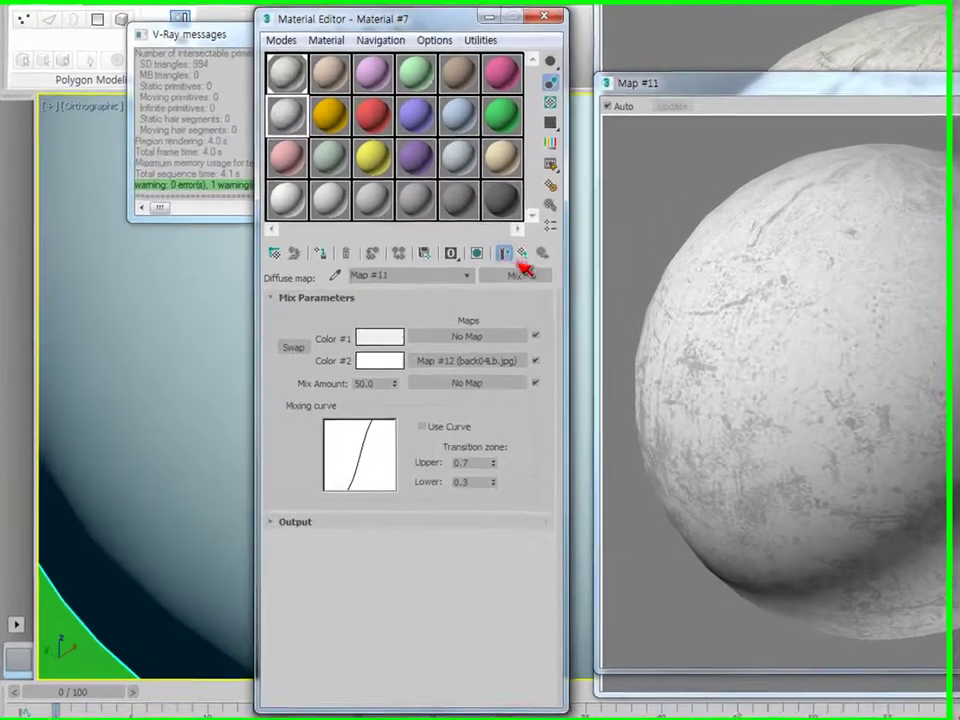
pyautogui.click(425, 275)
pyautogui.scroll(-1, 361, 429)
pyautogui.scroll(-3, 436, 437)
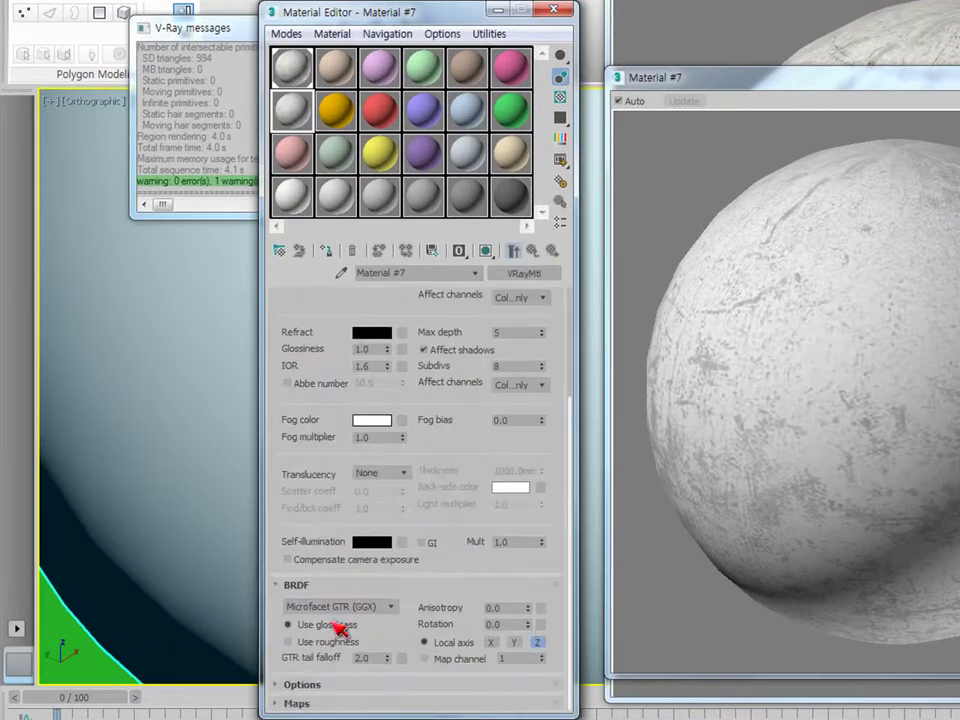
pyautogui.click(312, 704)
pyautogui.scroll(-5, 306, 690)
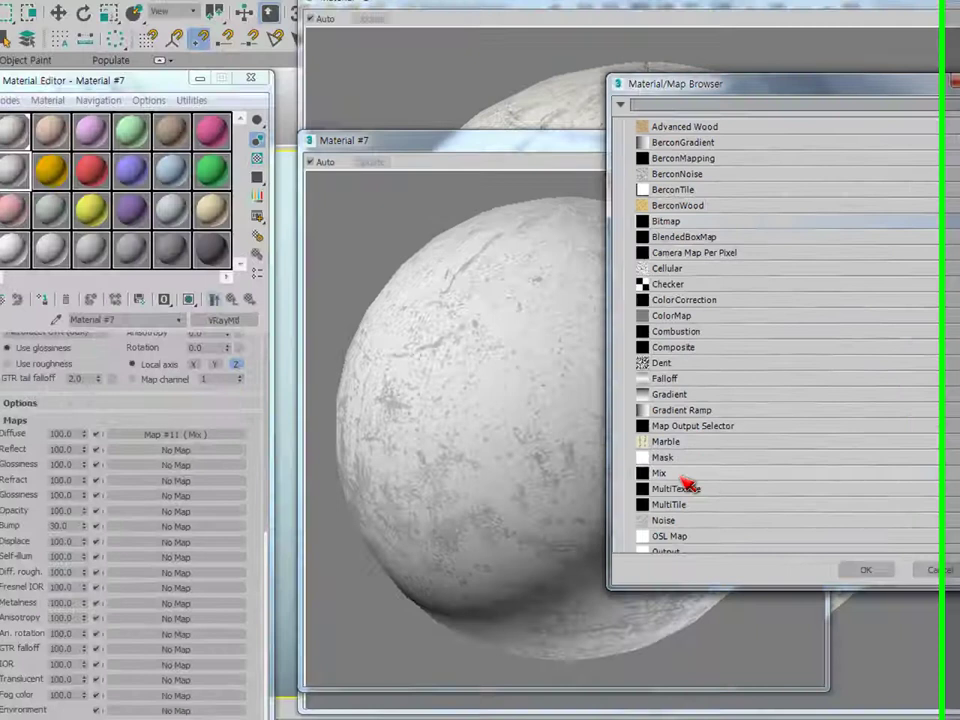
pyautogui.doubleClick(681, 476)
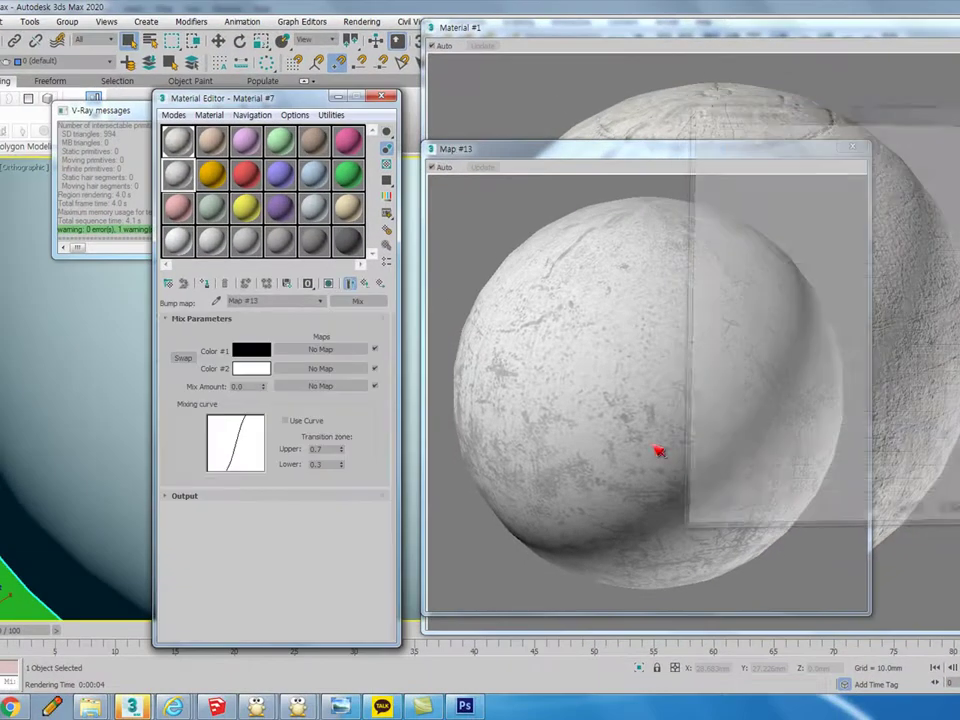
pyautogui.click(302, 347)
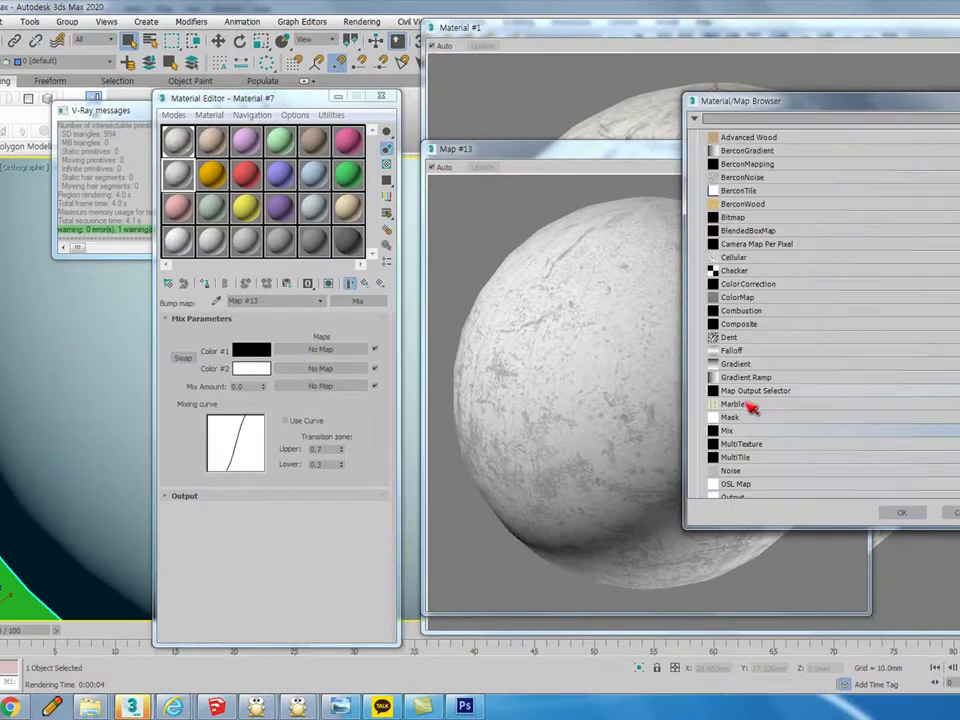
pyautogui.doubleClick(728, 431)
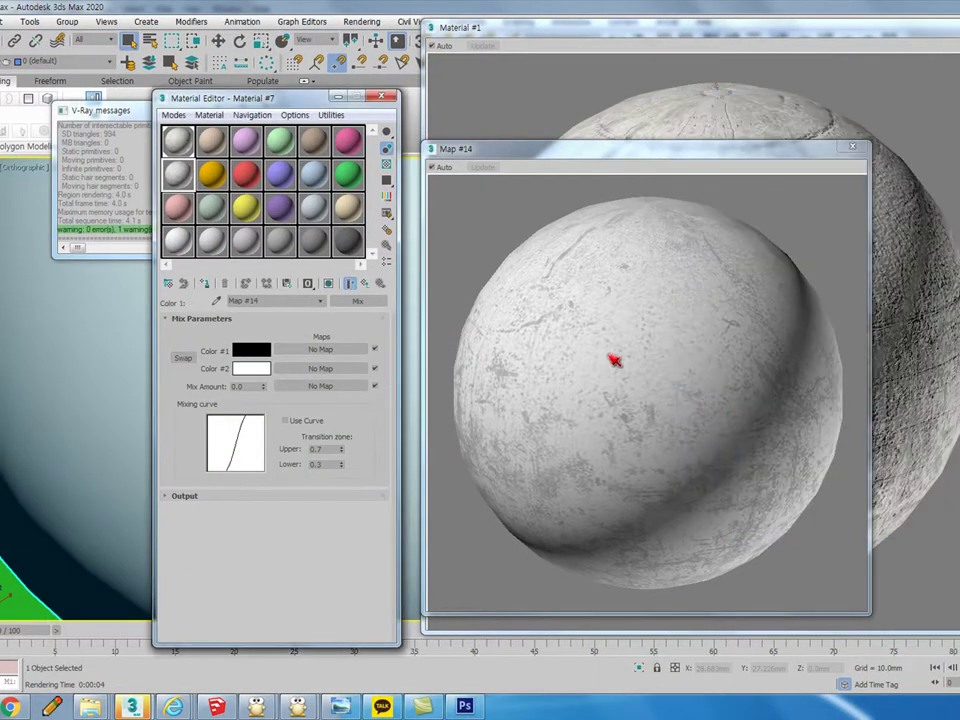
pyautogui.click(320, 368)
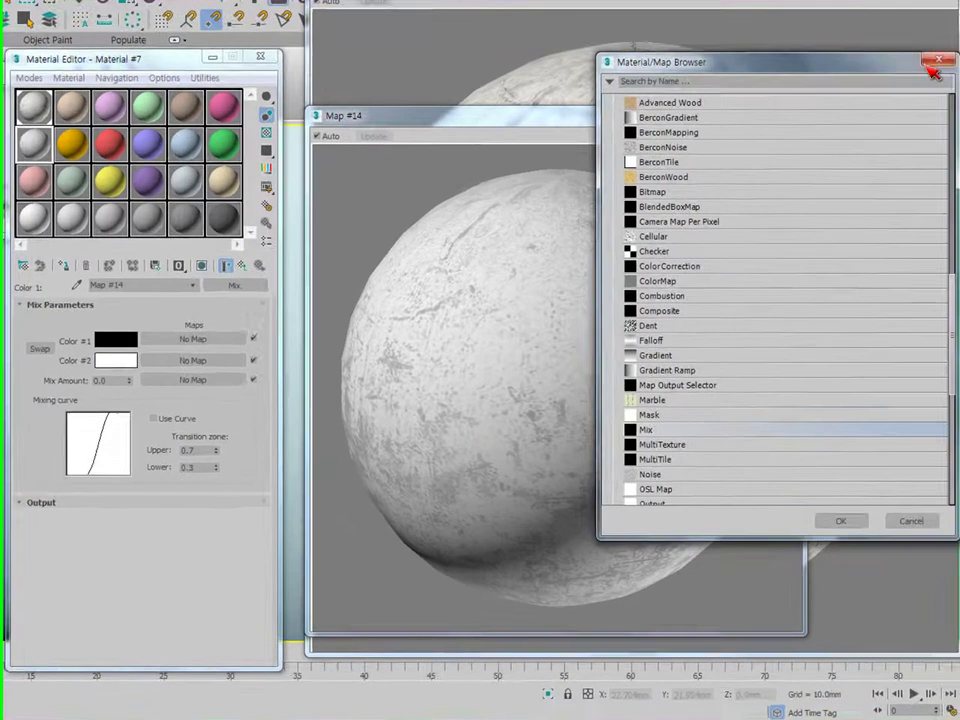
pyautogui.click(936, 62)
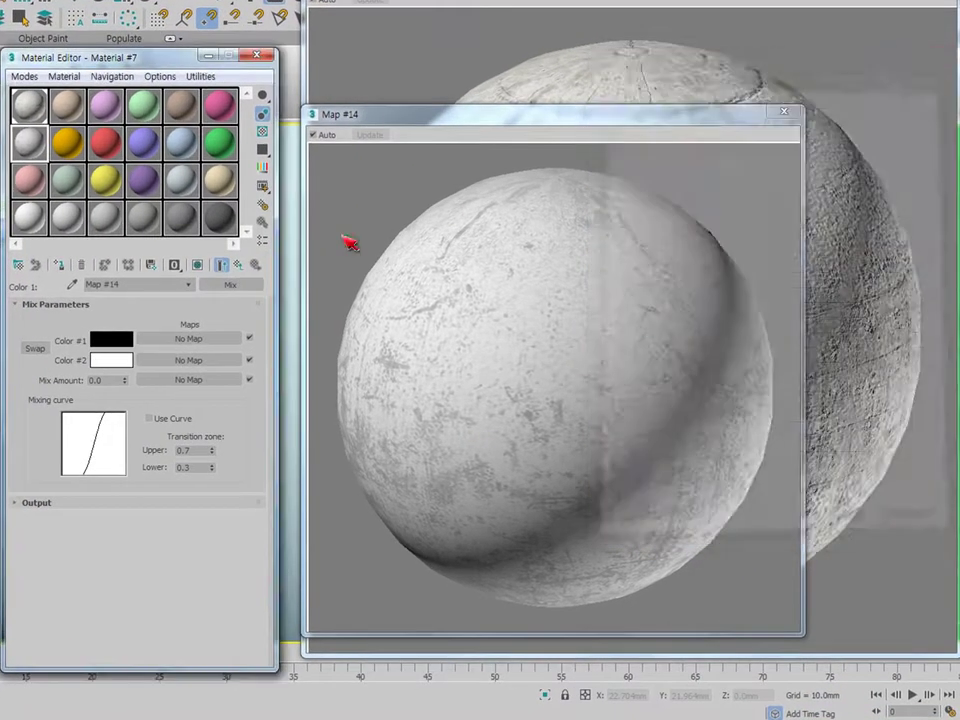
pyautogui.click(242, 266)
pyautogui.click(241, 266)
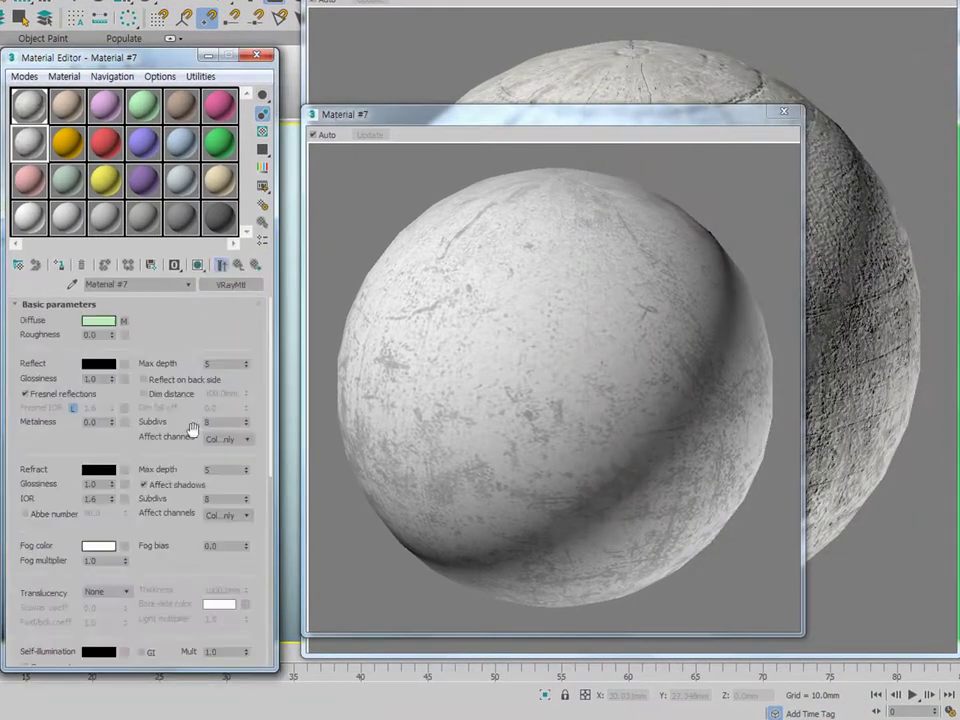
pyautogui.moveTo(128, 436); pyautogui.dragTo(174, 40)
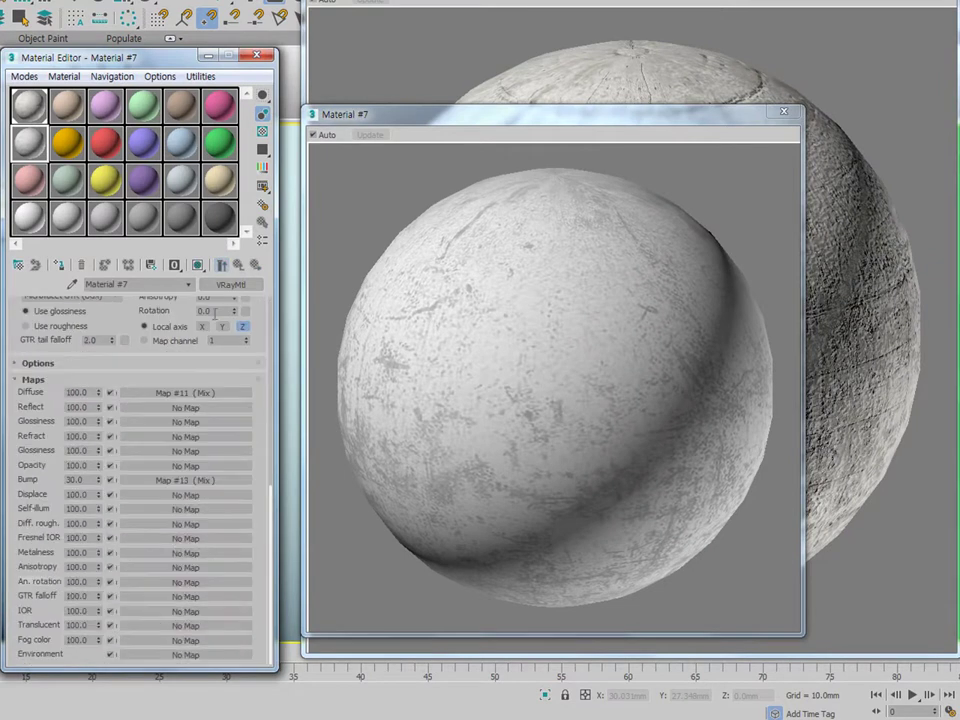
pyautogui.rightClick(186, 482)
pyautogui.click(212, 555)
# Assign a Mix map to Material #7's bump channel and load concrete_bump.jpg as its Color #1 map.
pyautogui.click(186, 482)
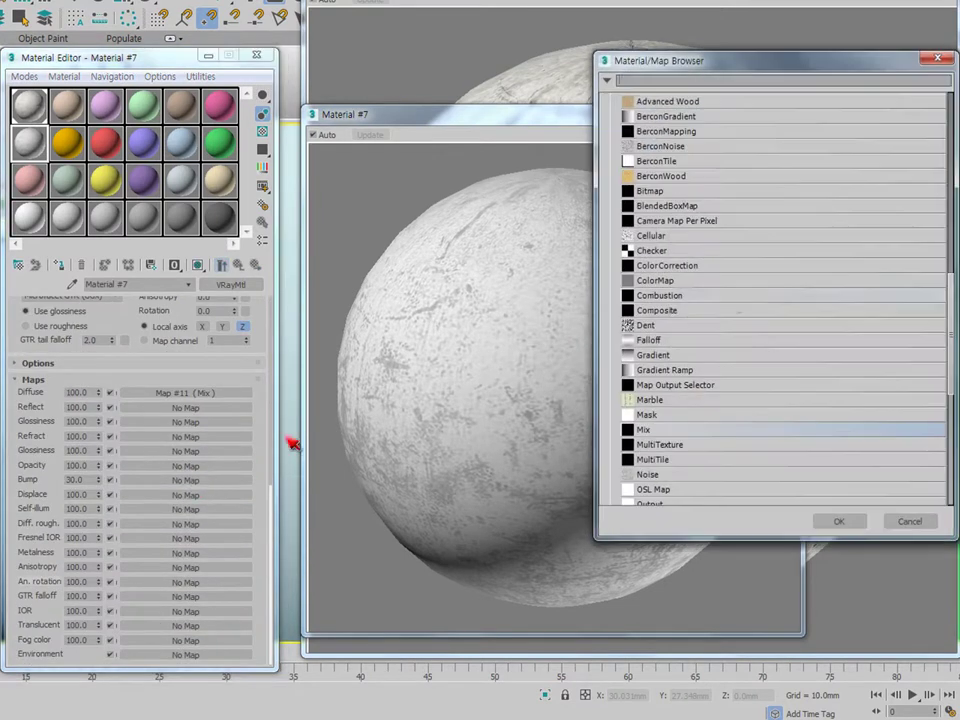
pyautogui.doubleClick(690, 432)
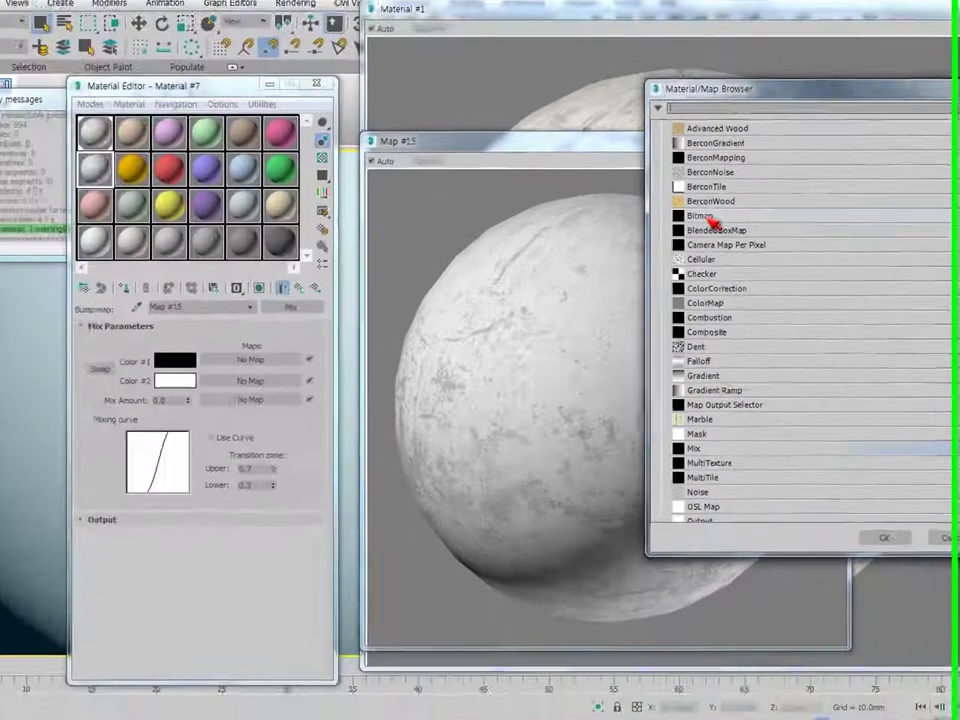
pyautogui.doubleClick(505, 206)
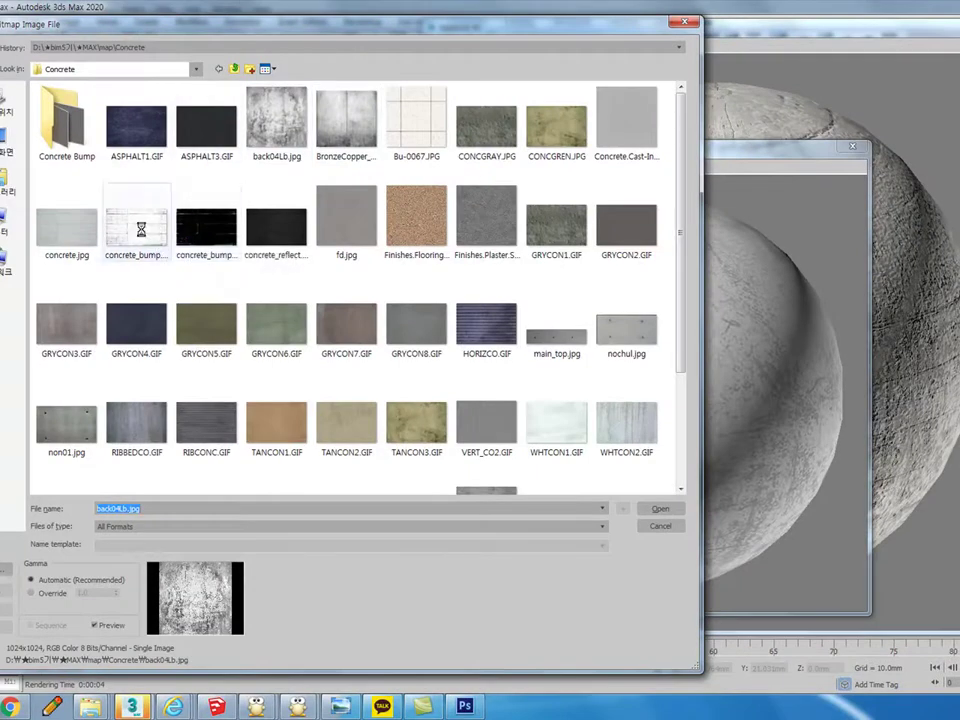
pyautogui.doubleClick(148, 236)
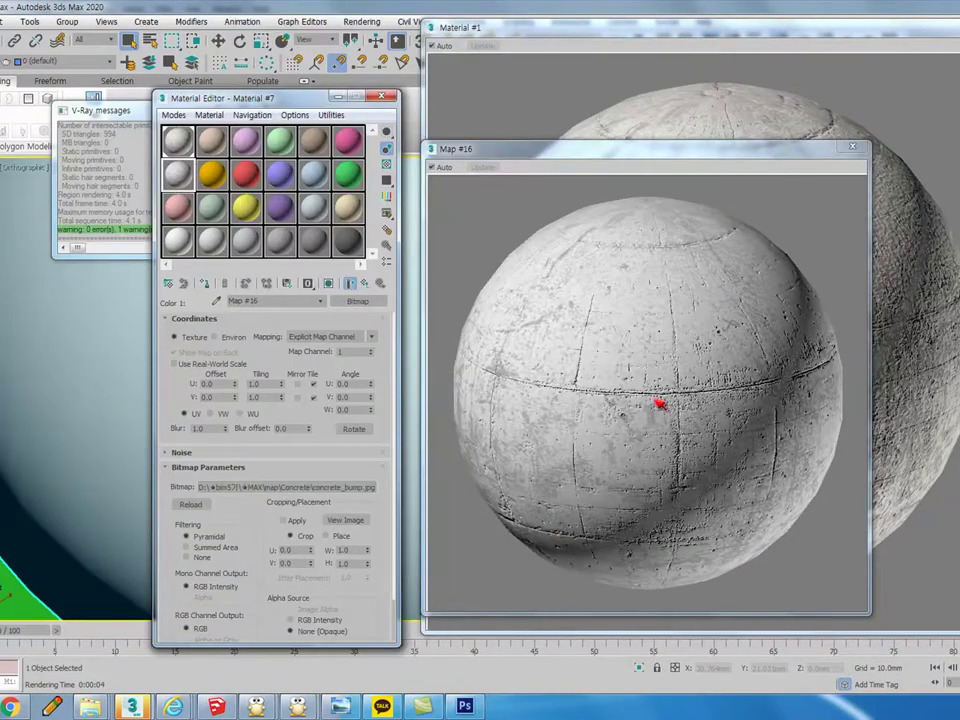
pyautogui.click(365, 284)
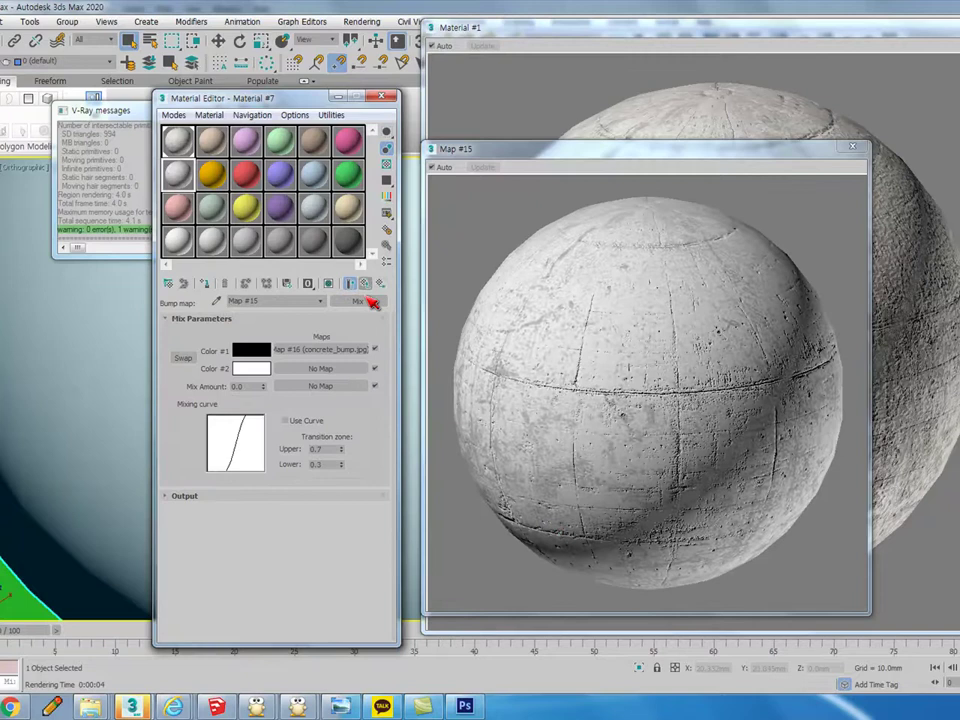
# Load back04Lb.jpg as the bump Mix map's Color #2 bitmap and return to the Mix parameters.
pyautogui.click(328, 370)
pyautogui.doubleClick(738, 219)
pyautogui.click(290, 140)
pyautogui.doubleClick(290, 140)
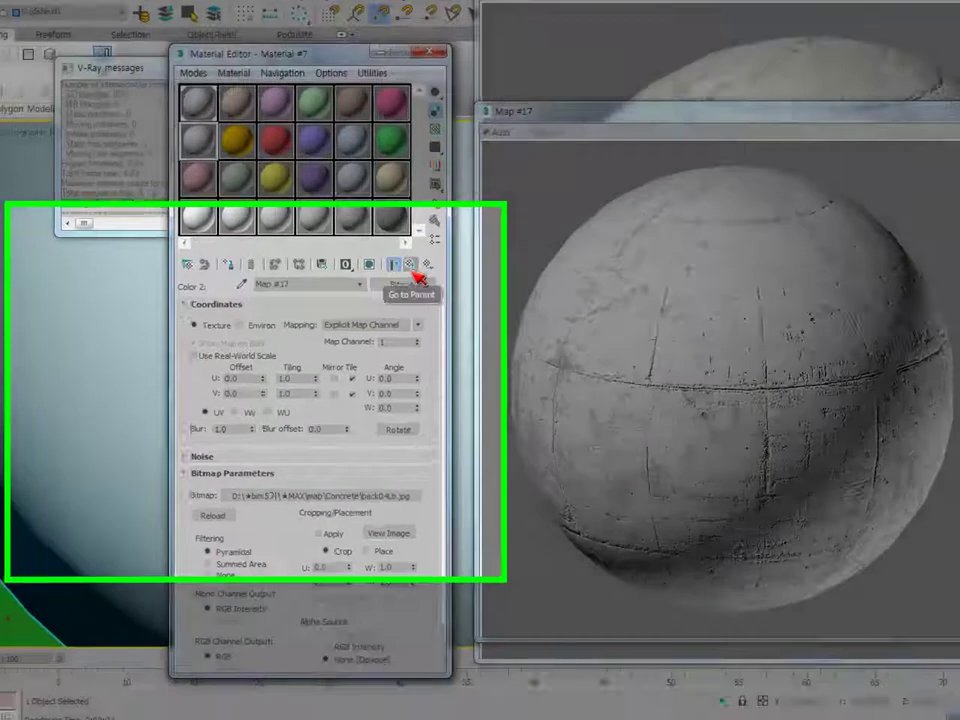
pyautogui.click(365, 284)
# Set the bump Mix amount to 50 and place its preview beside the Material #1 preview for comparison.
pyautogui.doubleClick(250, 387)
pyautogui.write('50')
pyautogui.press('Return')
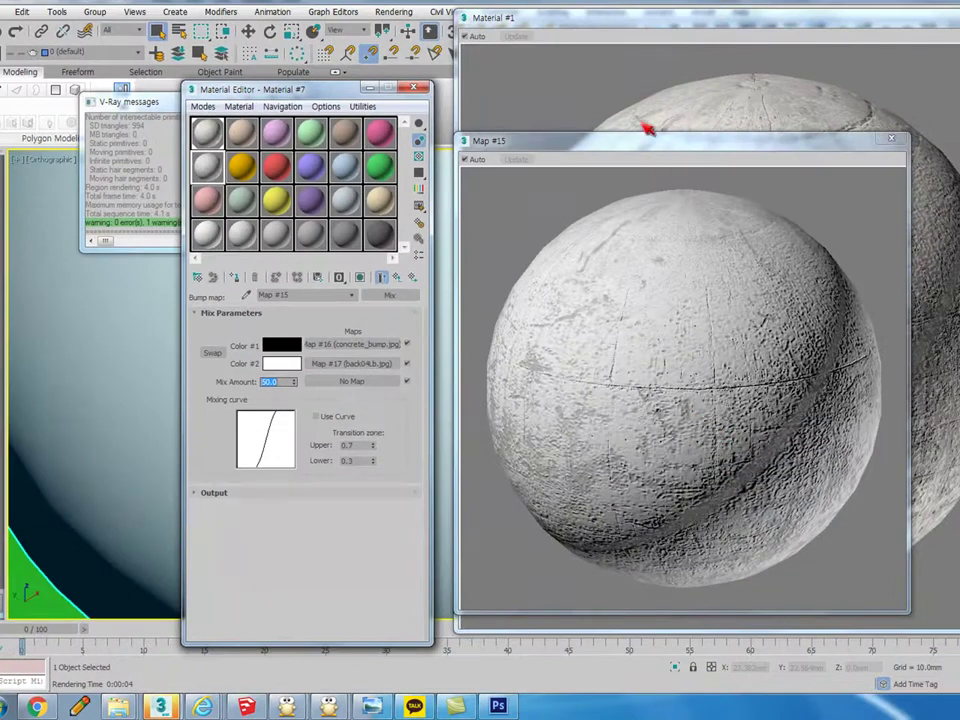
pyautogui.moveTo(770, 150); pyautogui.dragTo(508, 235)
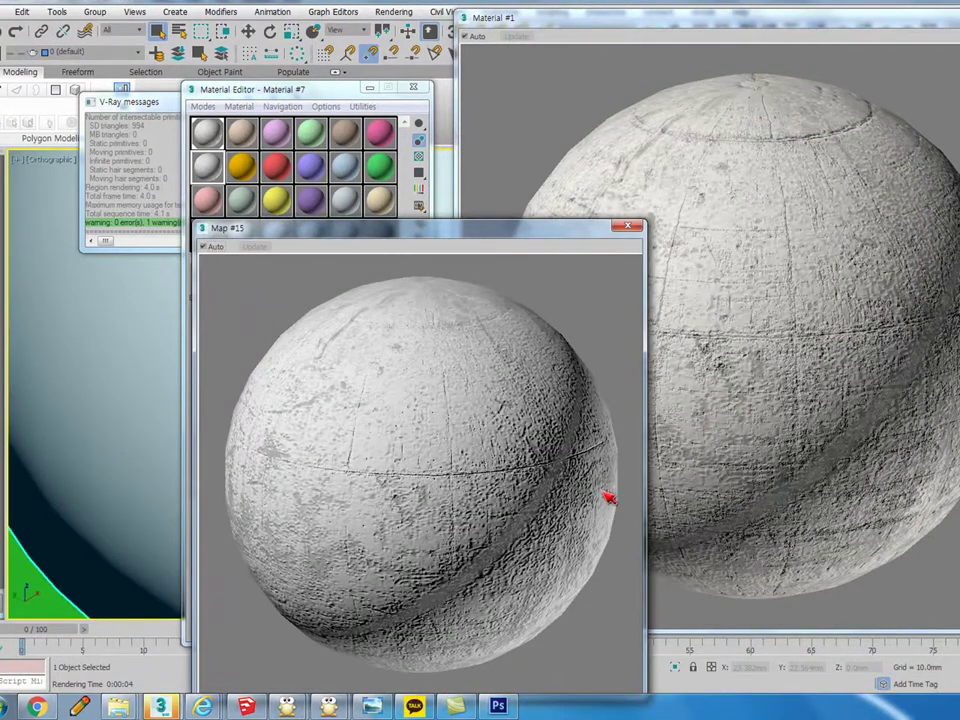
# Close the enlarged Material #7 preview, select Material #1 and enable its second coat material.
pyautogui.click(627, 226)
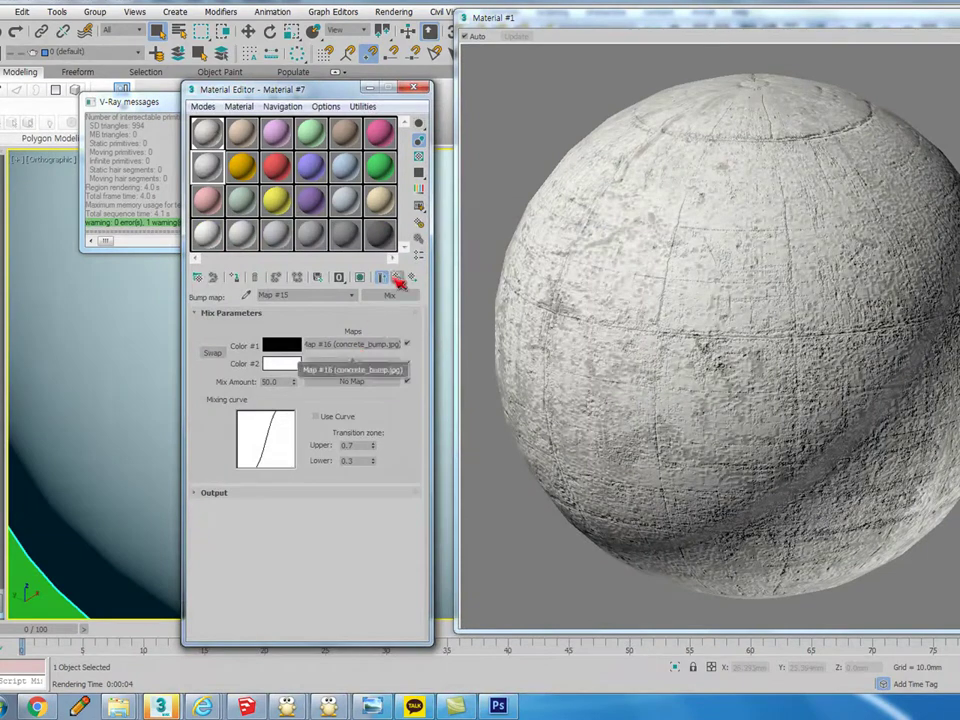
pyautogui.click(399, 276)
pyautogui.doubleClick(206, 132)
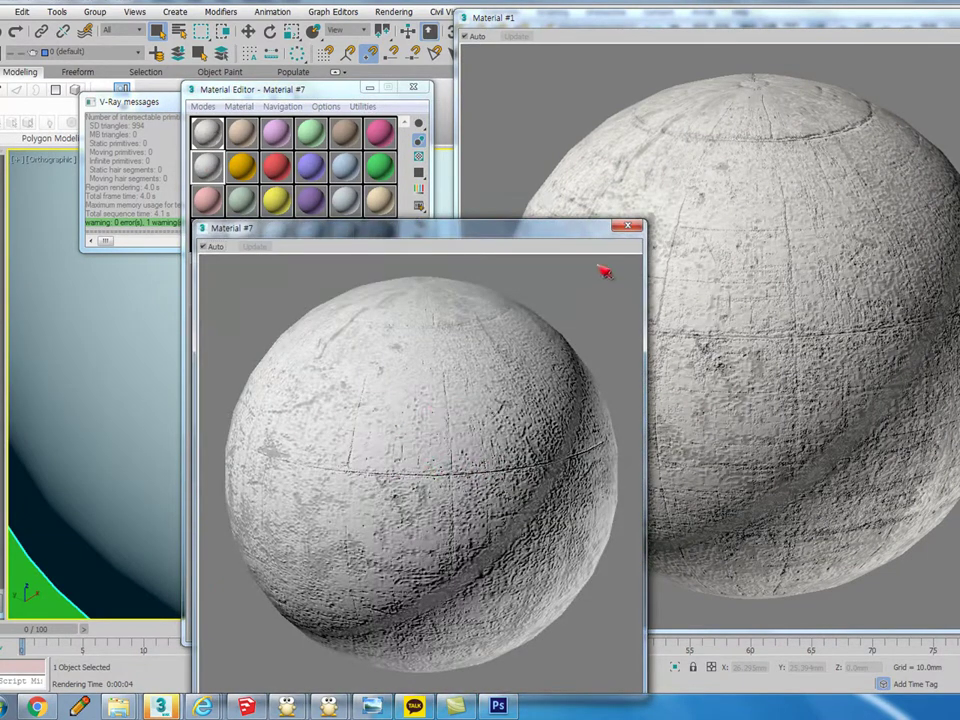
pyautogui.click(629, 227)
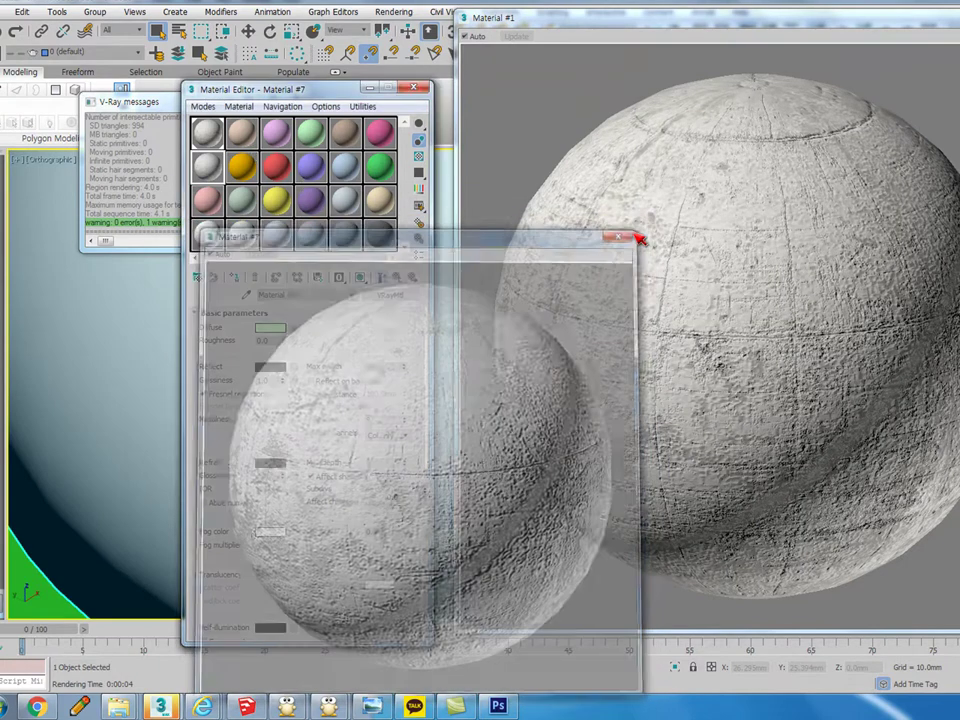
pyautogui.click(214, 140)
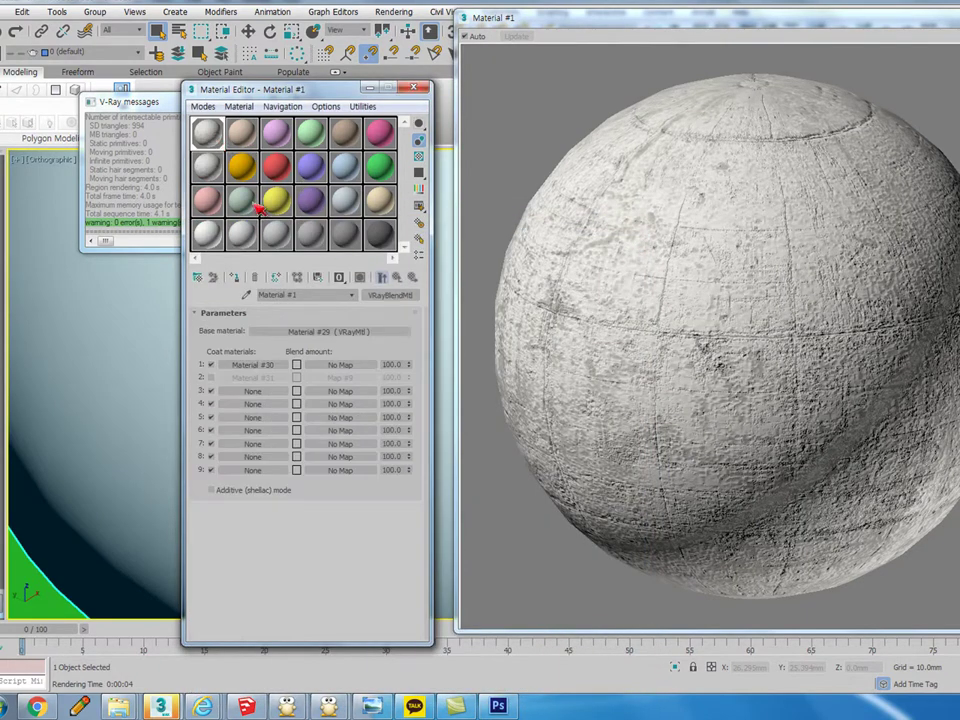
pyautogui.click(211, 377)
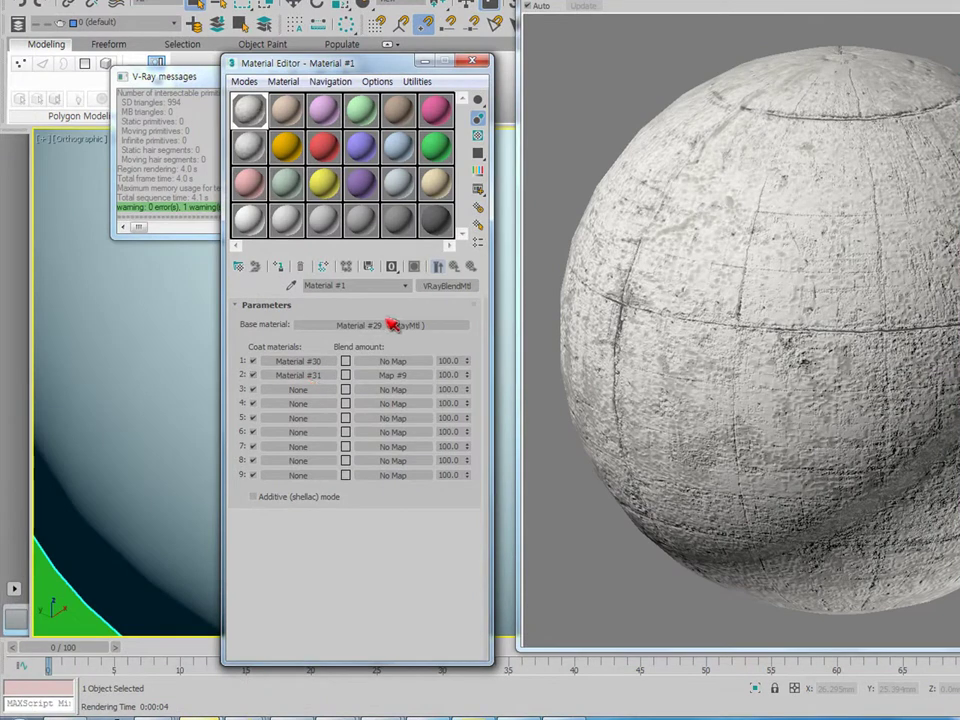
# Review the basic parameters and maps of coat materials 1 and 2 in the Material #1 blend.
pyautogui.click(318, 363)
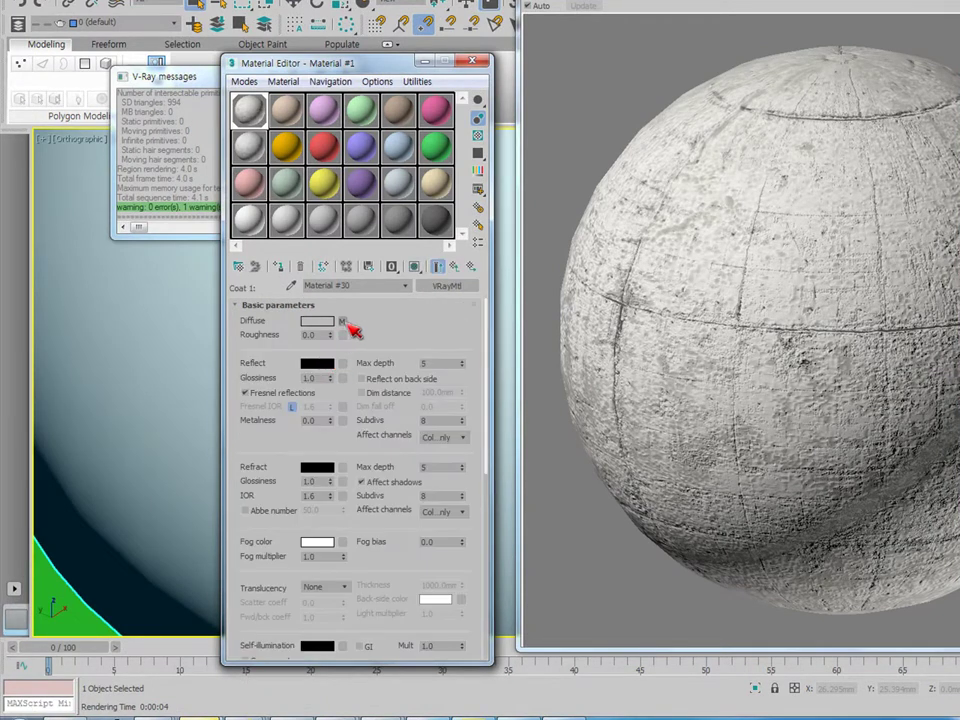
pyautogui.scroll(-10, 343, 525)
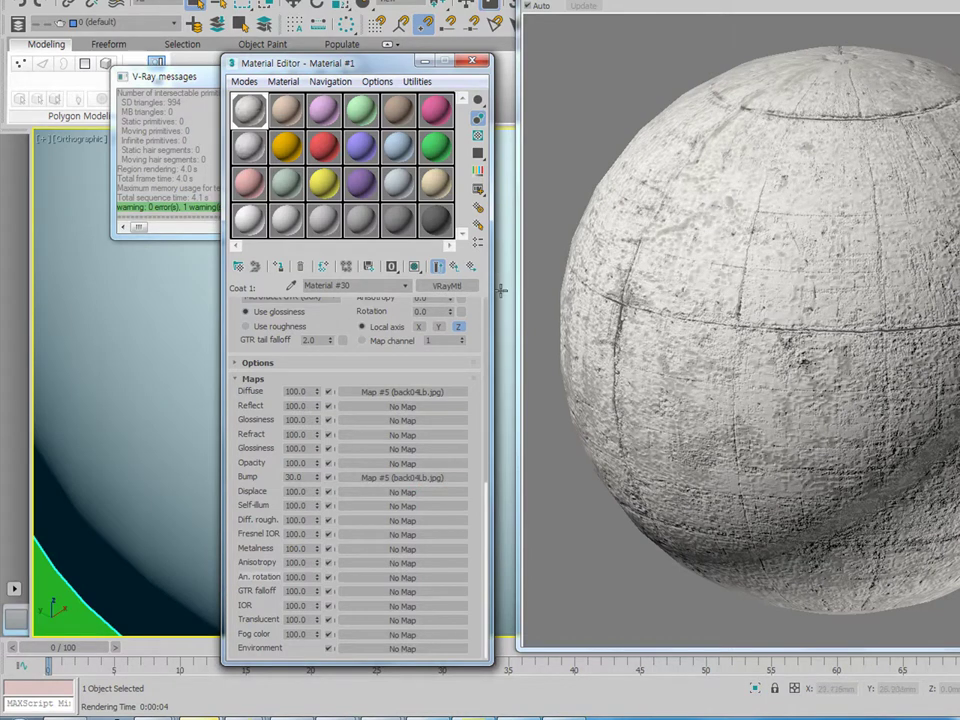
pyautogui.click(454, 267)
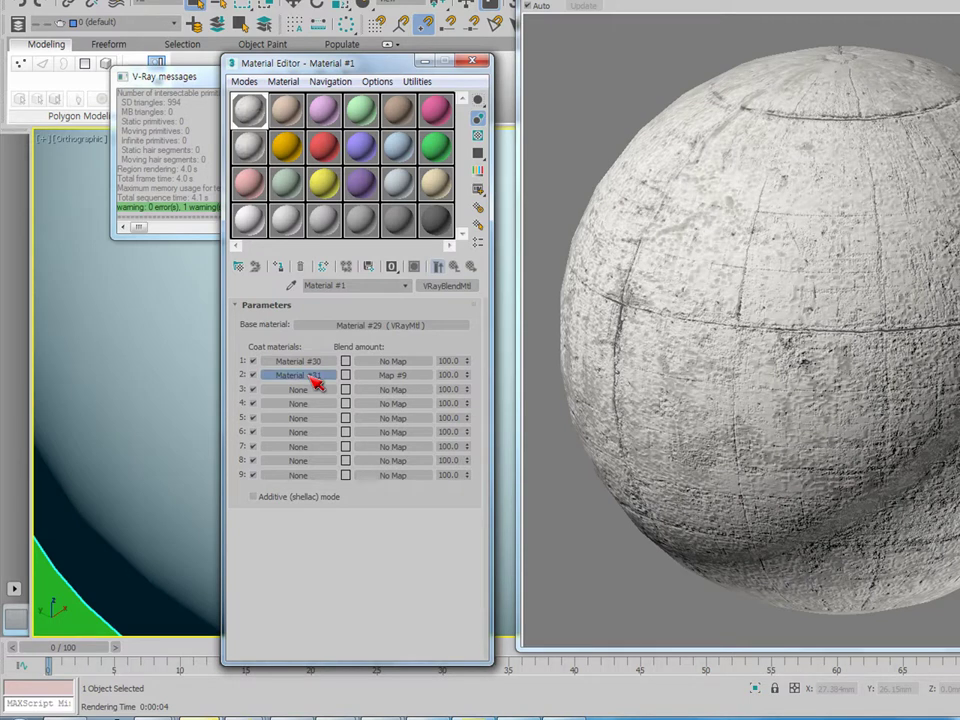
pyautogui.click(312, 375)
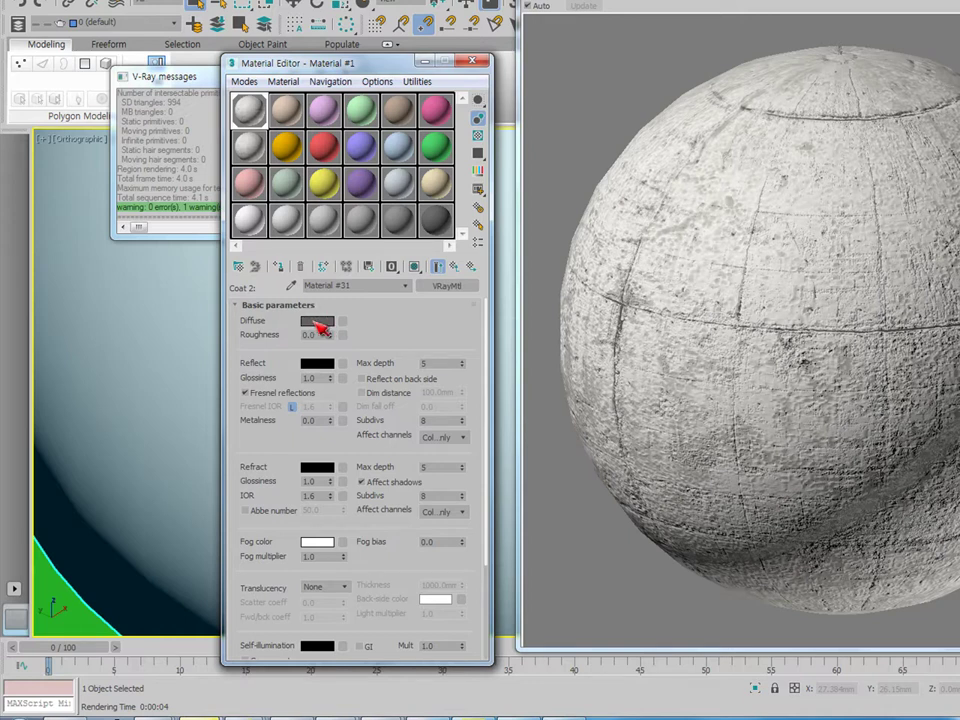
pyautogui.click(454, 266)
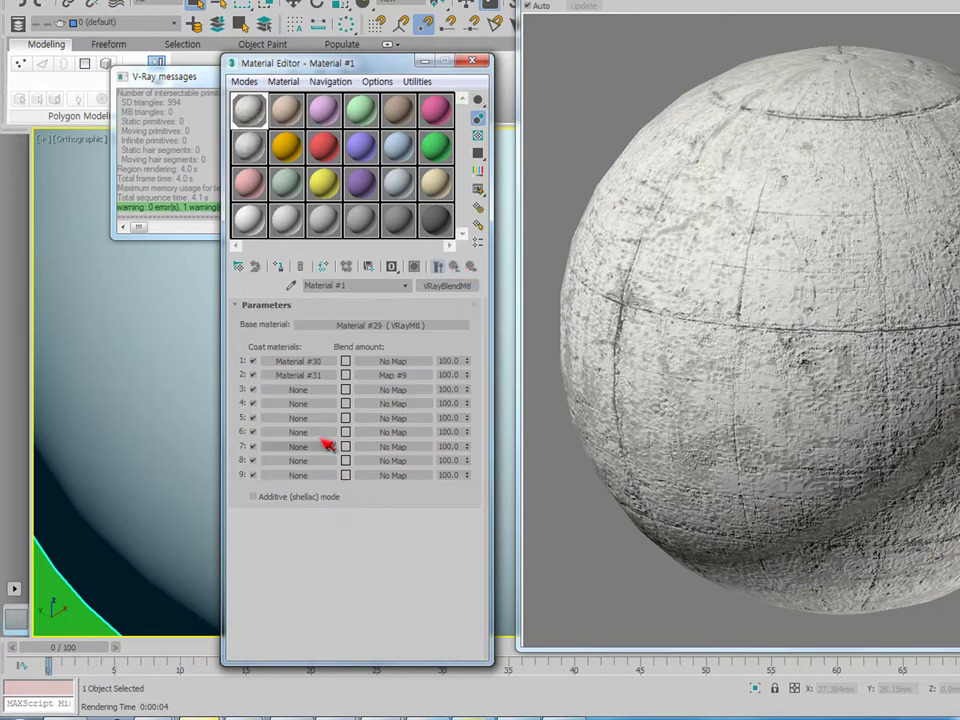
# Replace the bitmap of the second coat's blend map with CONCGRAY.JPG and return to the blend material.
pyautogui.click(392, 375)
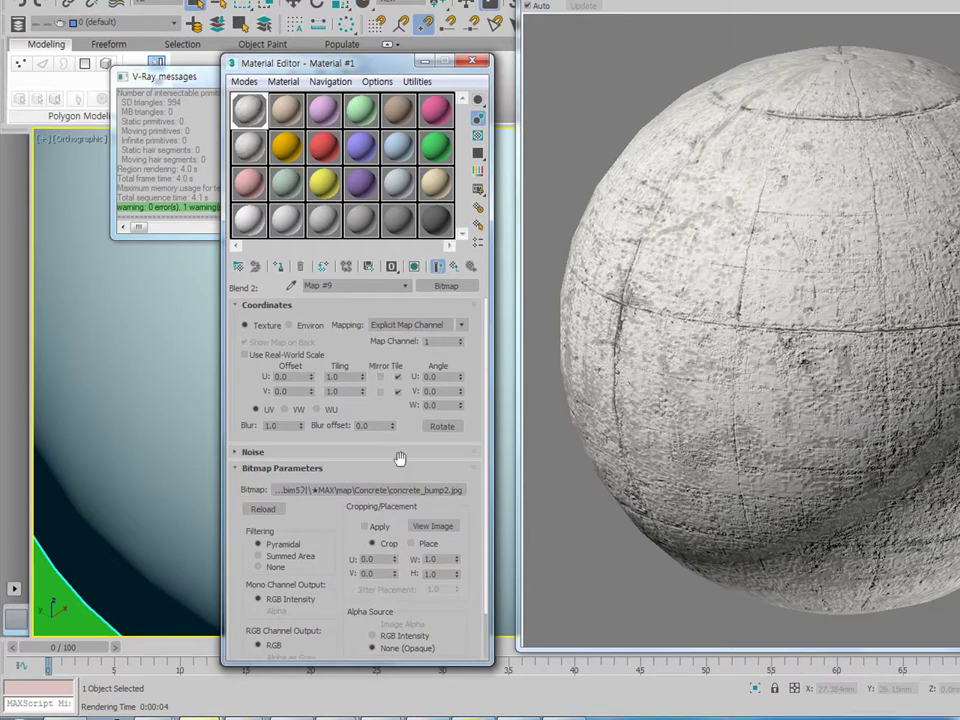
pyautogui.click(458, 490)
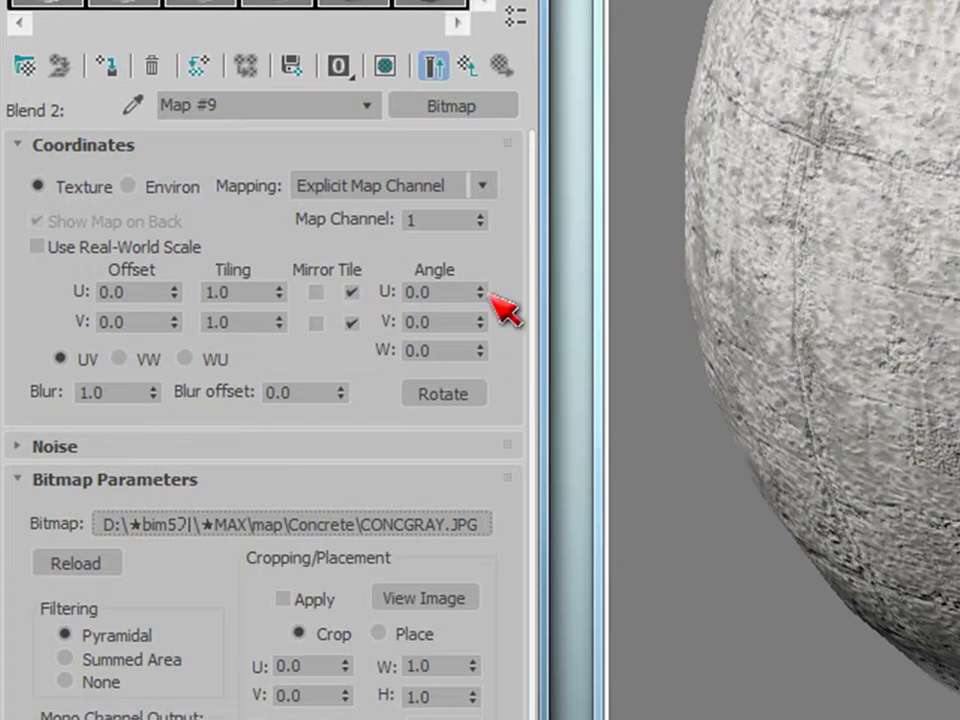
pyautogui.click(466, 66)
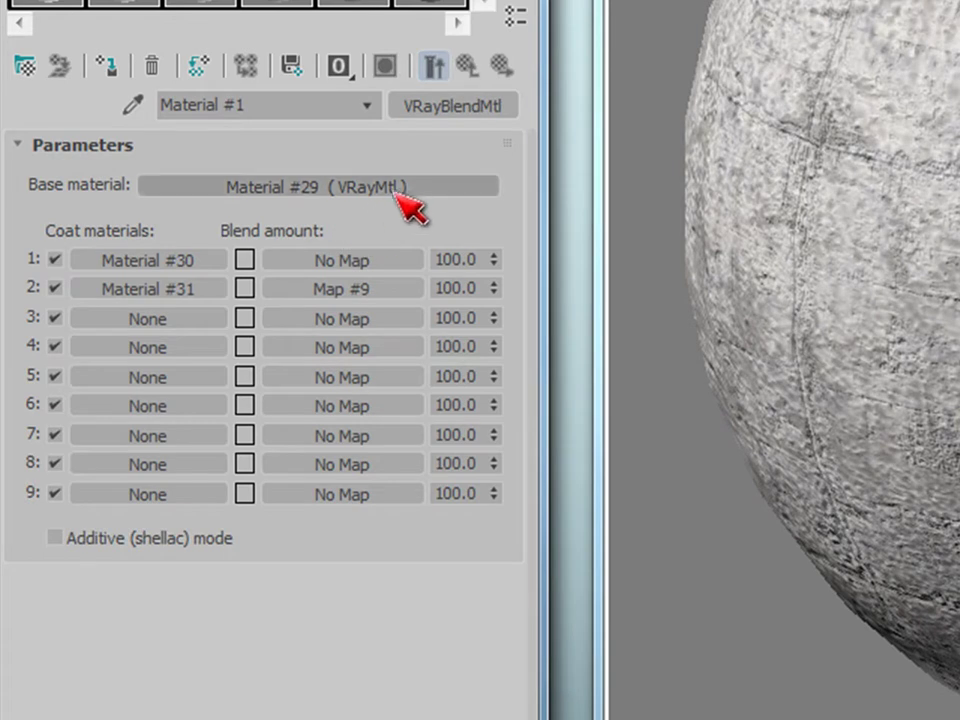
# Clear the bump map of the base material Material #29 and return to the blend material.
pyautogui.click(405, 197)
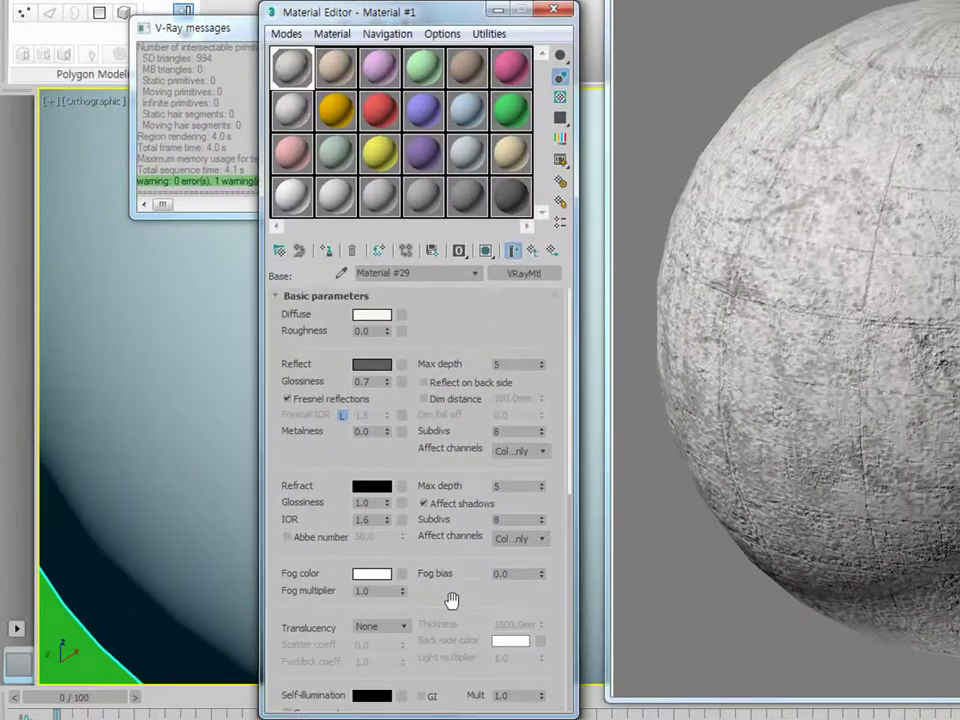
pyautogui.scroll(-10, 399, 662)
pyautogui.rightClick(512, 501)
pyautogui.click(550, 512)
pyautogui.click(531, 253)
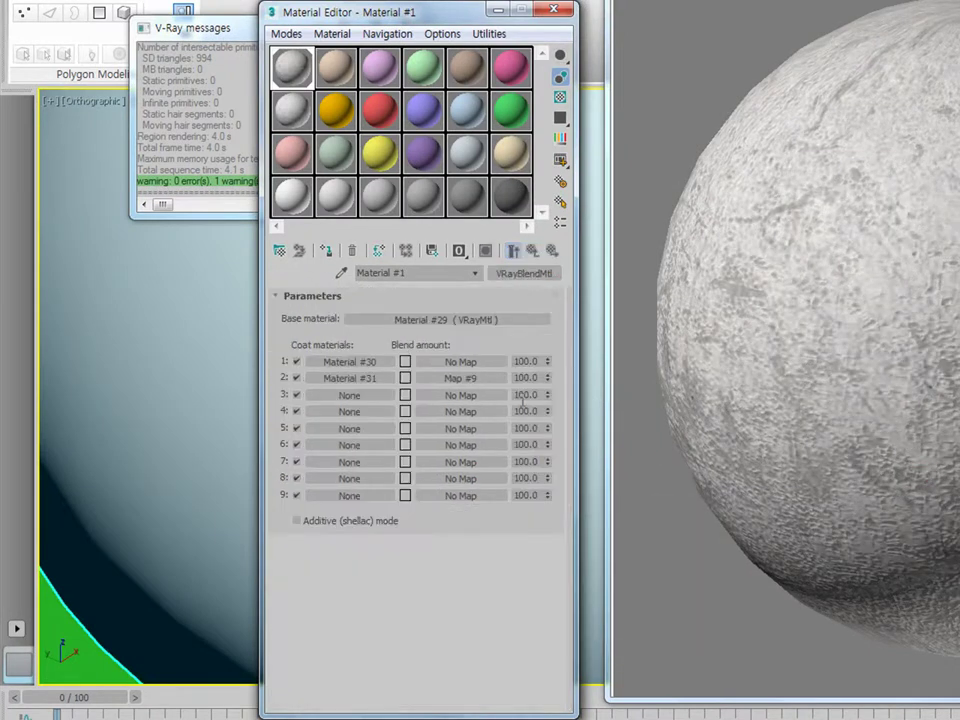
# Toggle the second coat material off and on several times to compare its effect on the preview.
pyautogui.click(296, 378)
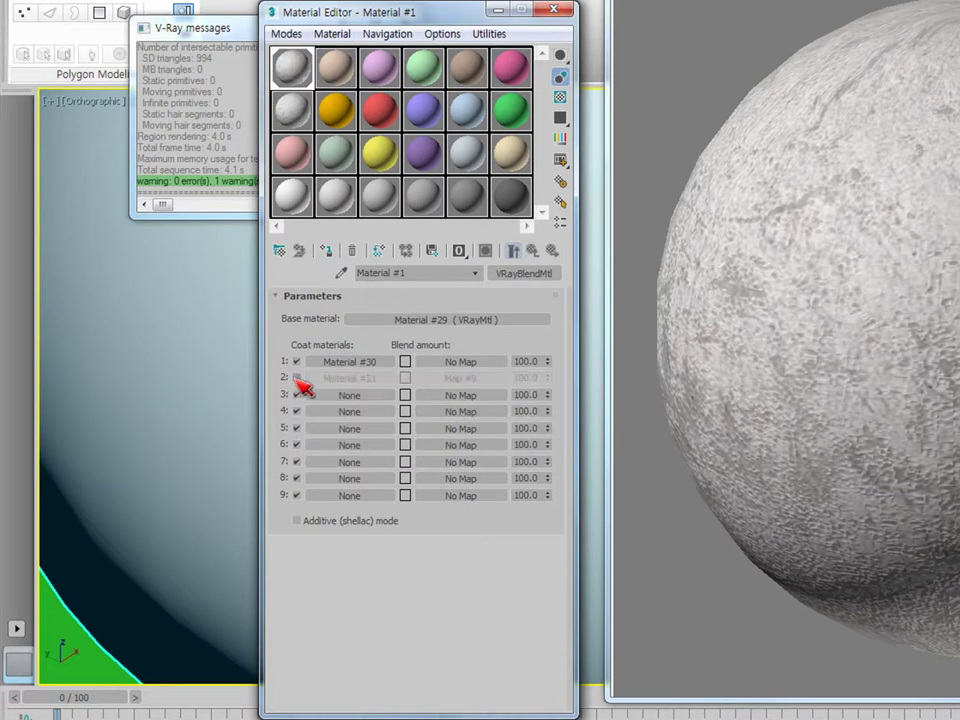
pyautogui.click(296, 378)
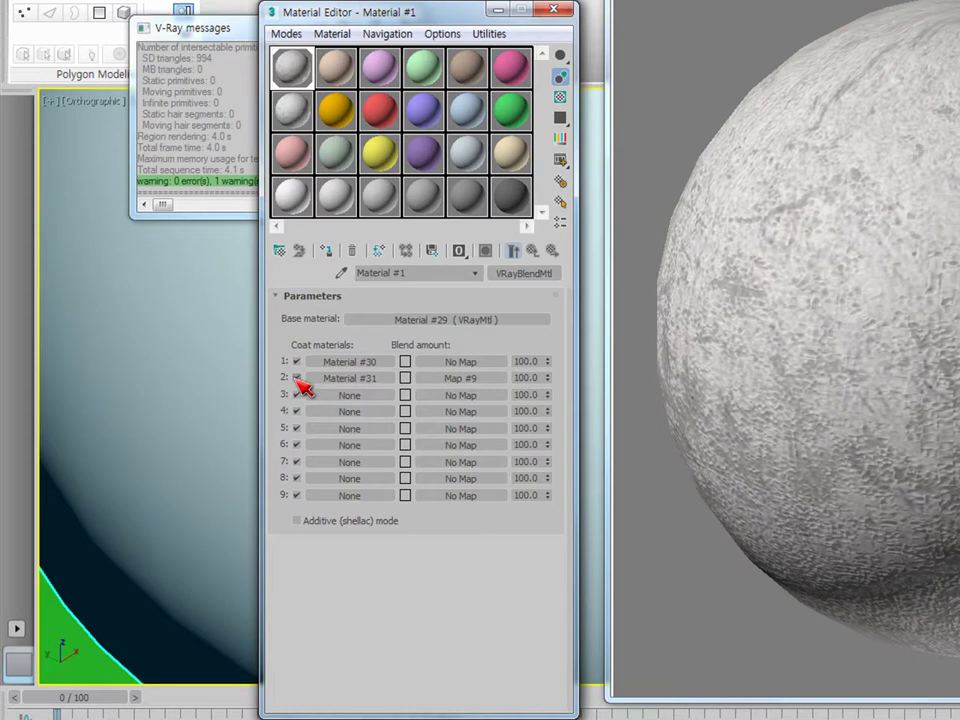
pyautogui.click(296, 378)
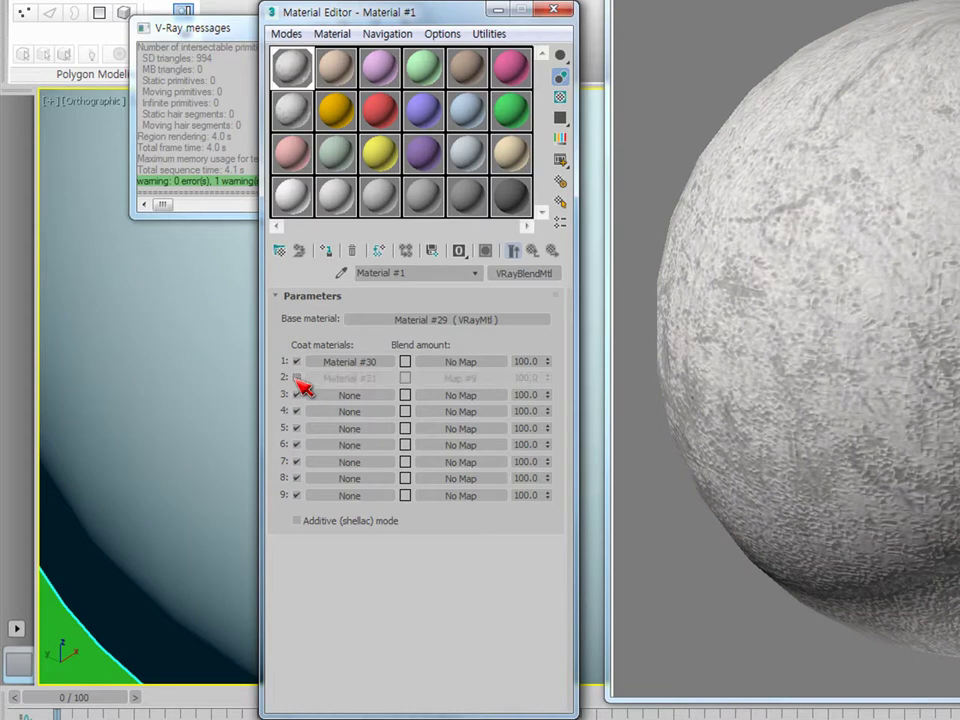
pyautogui.click(296, 378)
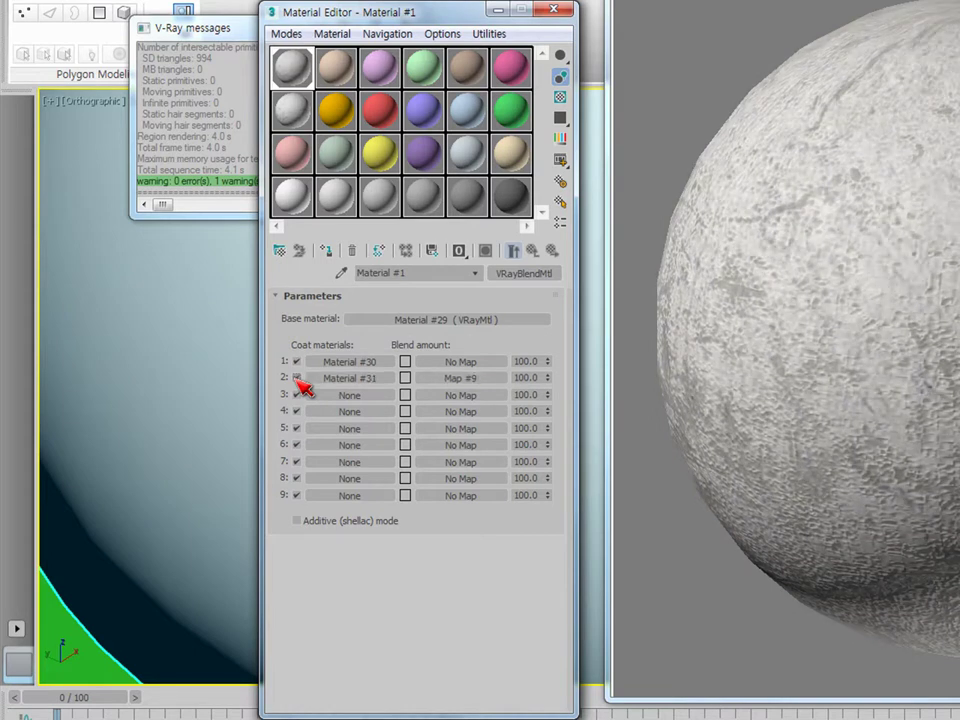
pyautogui.click(296, 378)
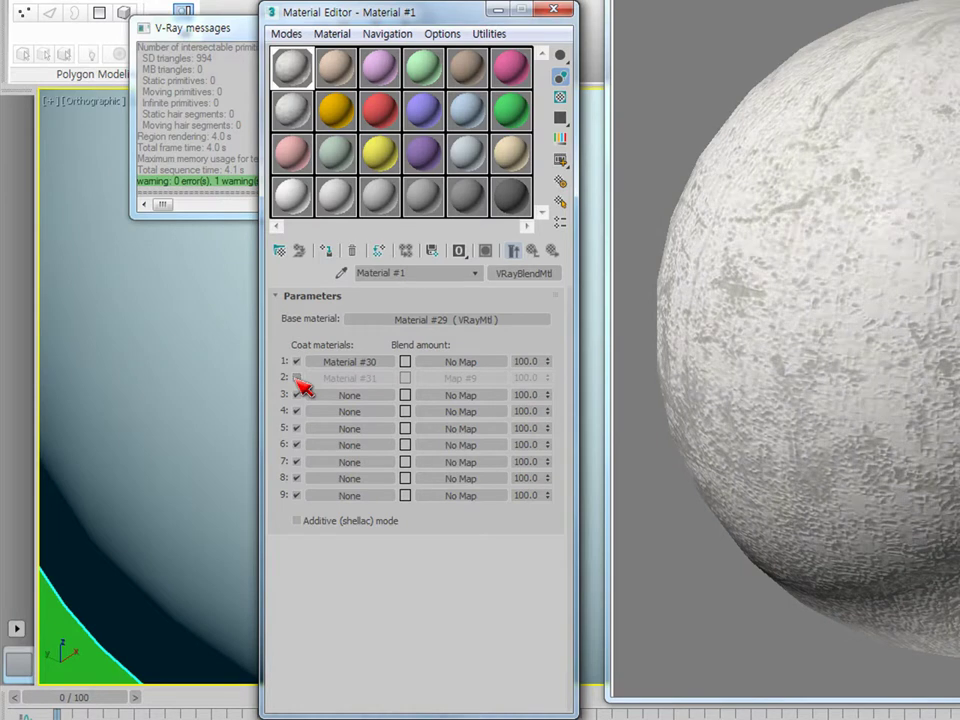
pyautogui.click(296, 378)
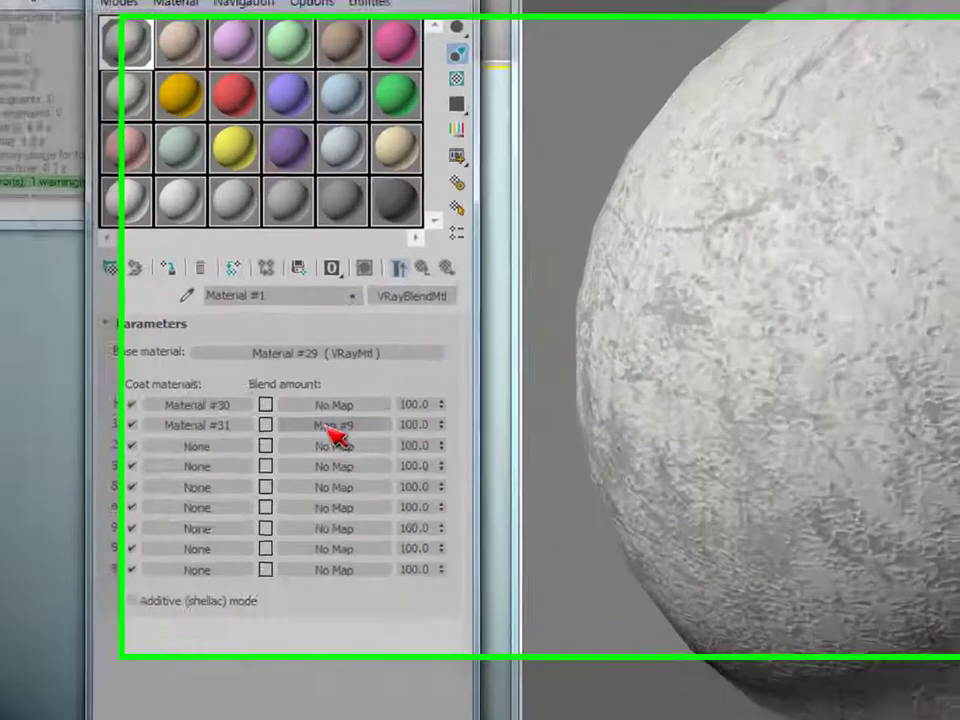
# Examine the CONCGRAY.JPG bitmap used as the second coat's blend map, both as a full image and in its file folder.
pyautogui.click(460, 378)
pyautogui.click(302, 711)
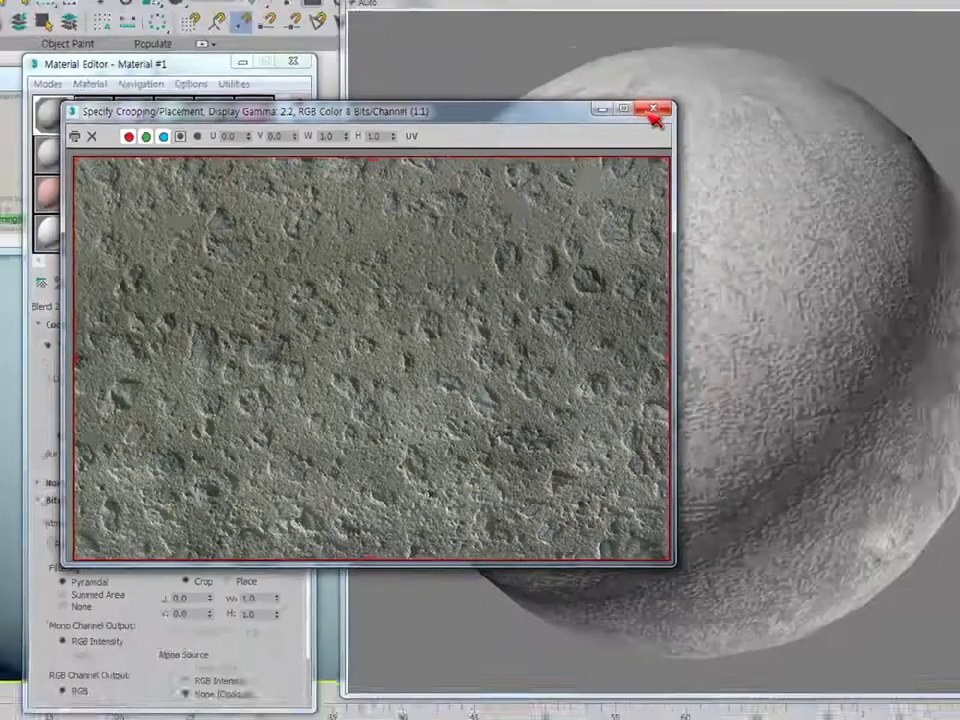
pyautogui.click(935, 12)
pyautogui.click(258, 283)
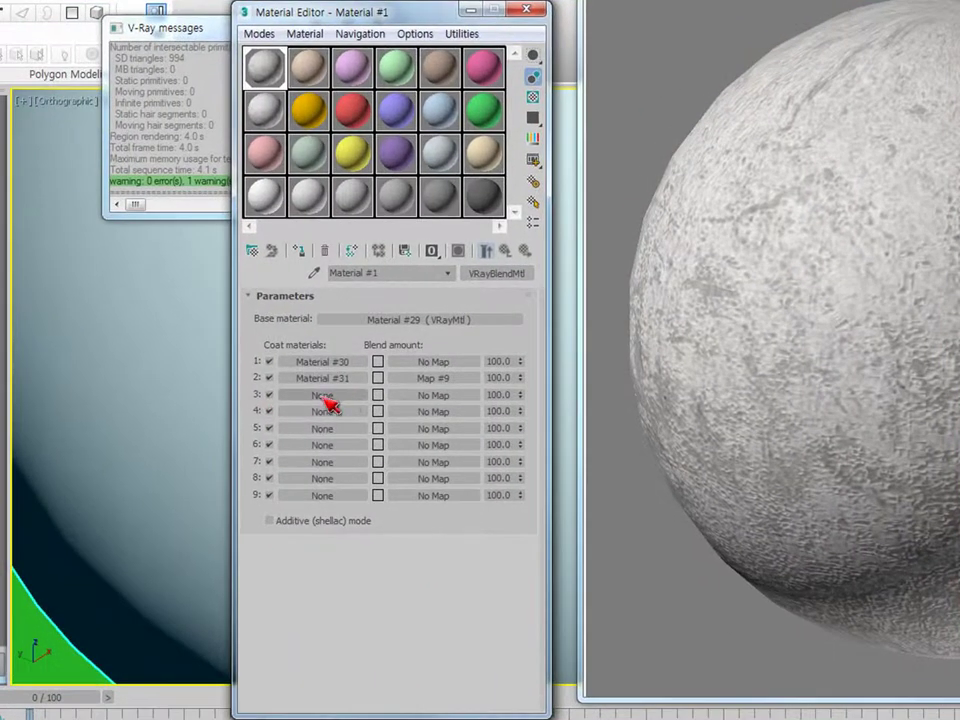
pyautogui.click(425, 378)
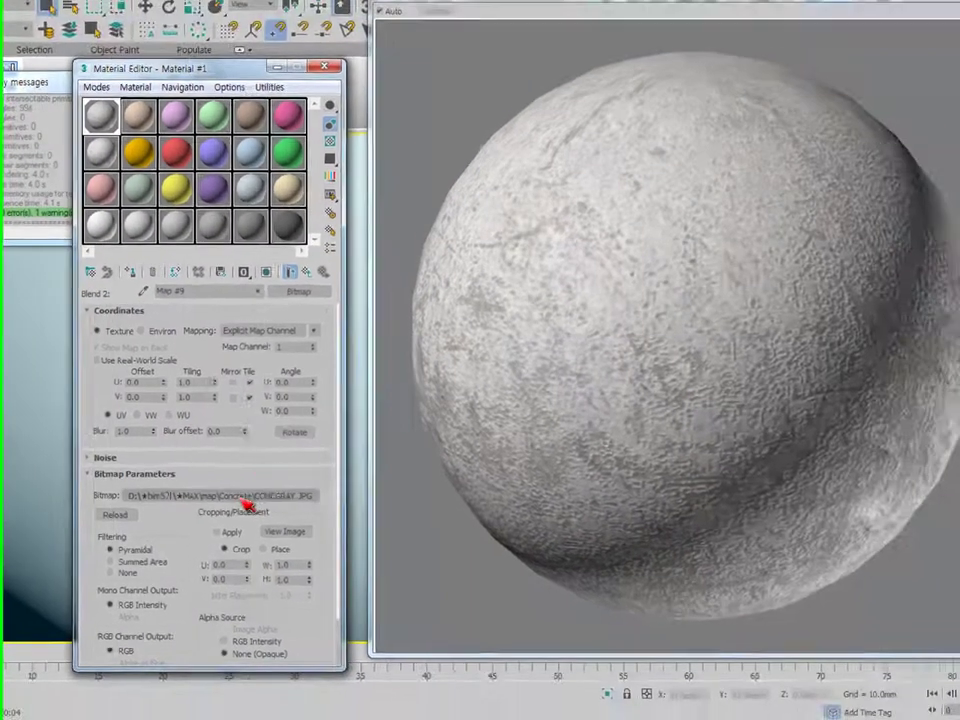
pyautogui.click(363, 507)
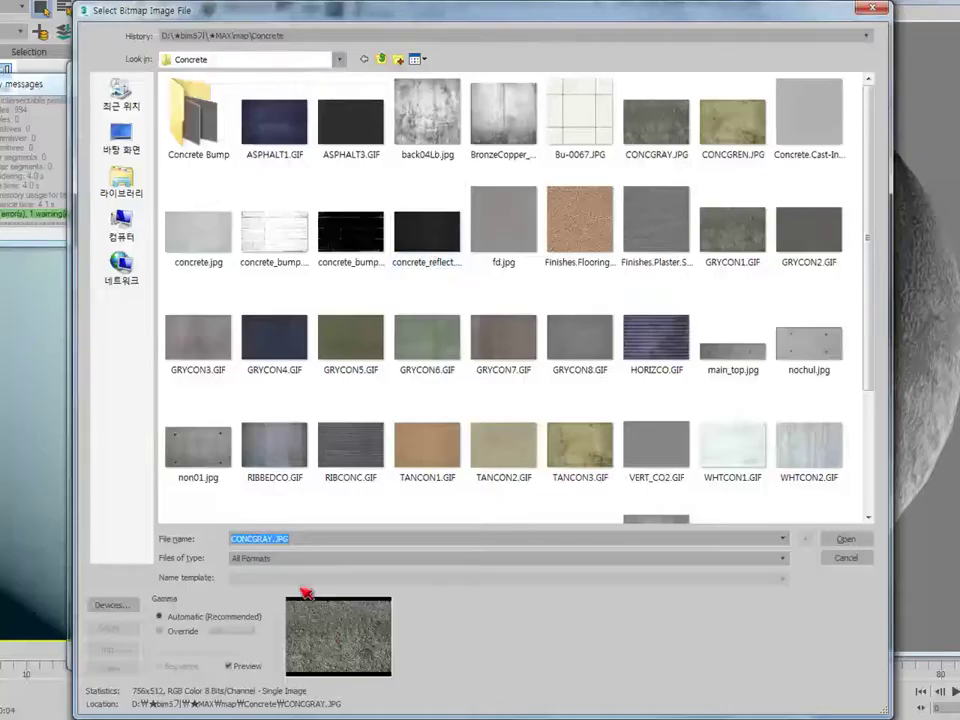
pyautogui.click(845, 539)
pyautogui.click(299, 531)
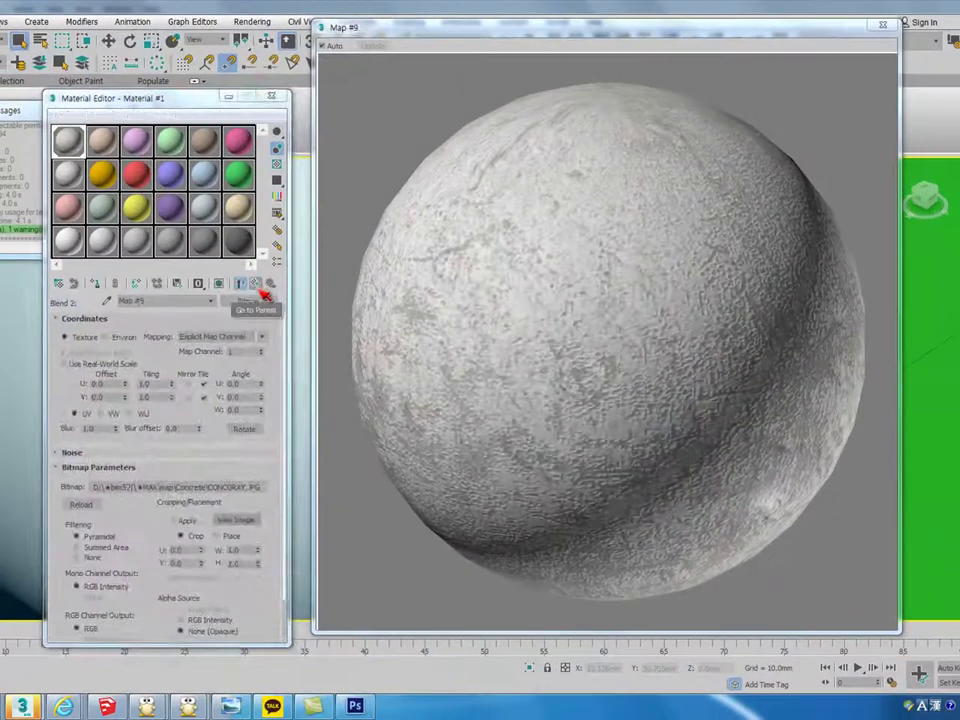
# Return to the Material #1 blend, show the checkered sample background and close its enlarged preview.
pyautogui.click(262, 289)
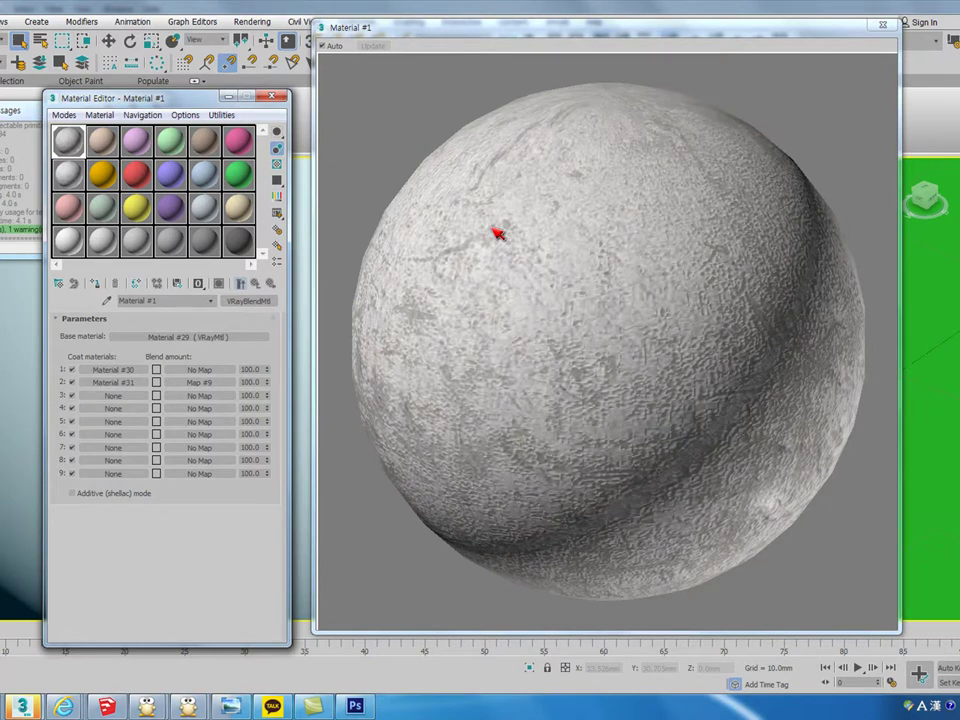
pyautogui.click(279, 166)
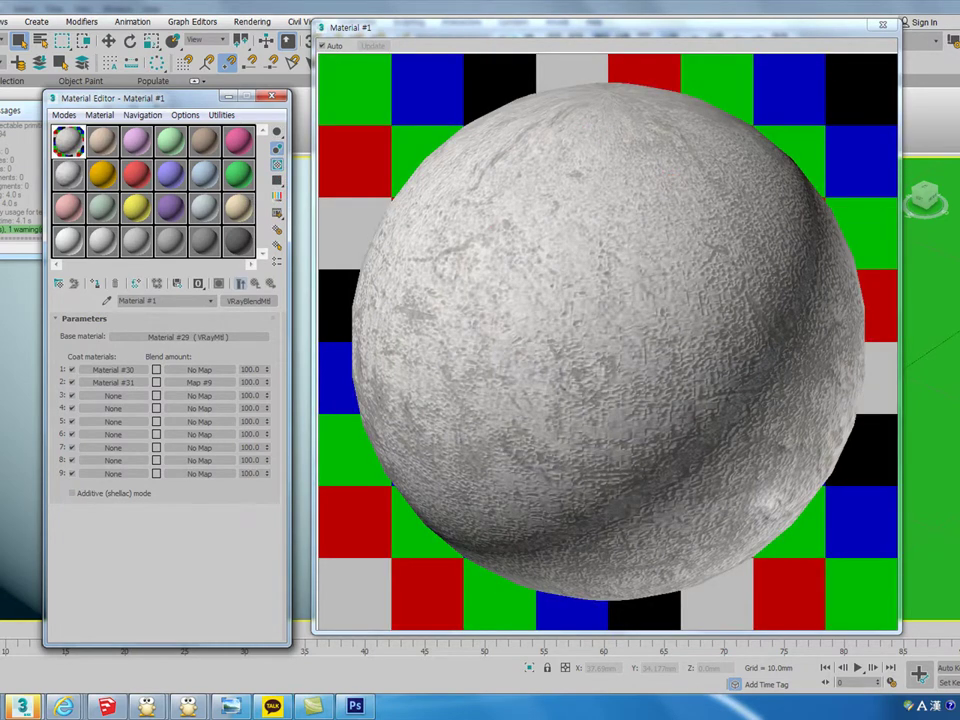
pyautogui.click(882, 24)
# Clone the sphere as one independent copy named Sphere002, placed beside the original on the green plane.
pyautogui.press('z')
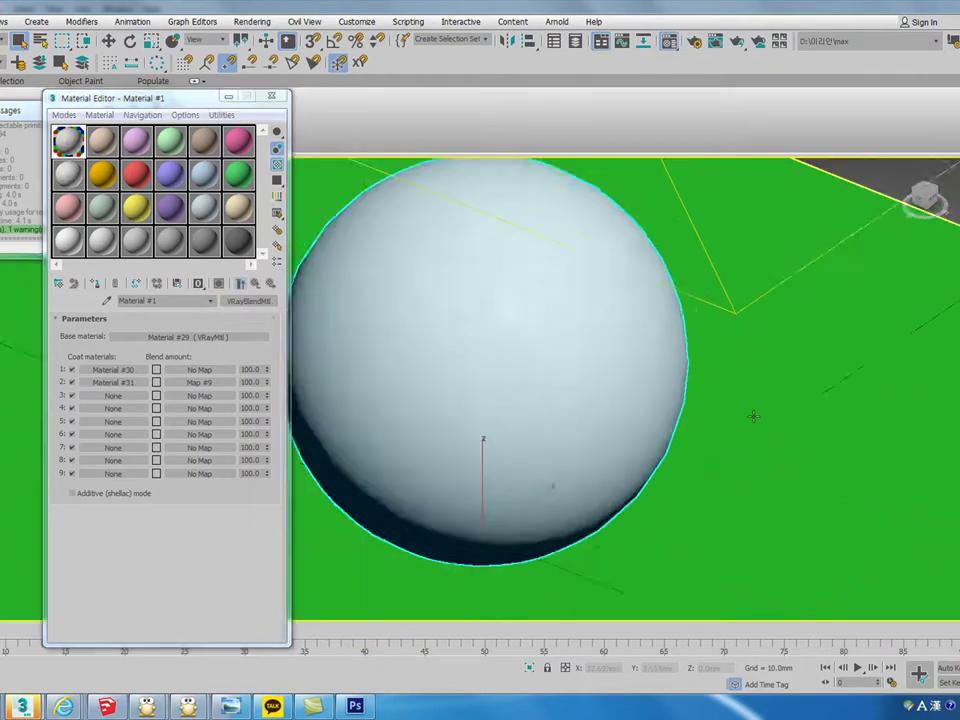
pyautogui.scroll(-2, 477, 394)
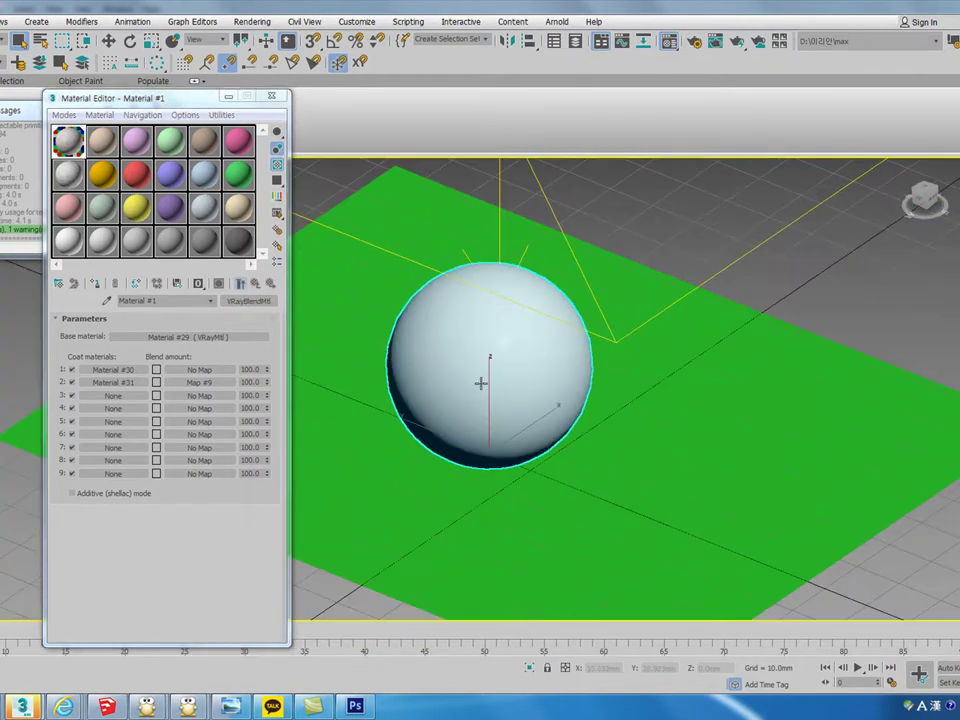
pyautogui.press('w')
pyautogui.moveTo(348, 399)
pyautogui.keyDown('shift'); pyautogui.mouseDown()
pyautogui.moveTo(544, 493)
pyautogui.moveTo(552, 483)
pyautogui.mouseUp(); pyautogui.keyUp('shift')
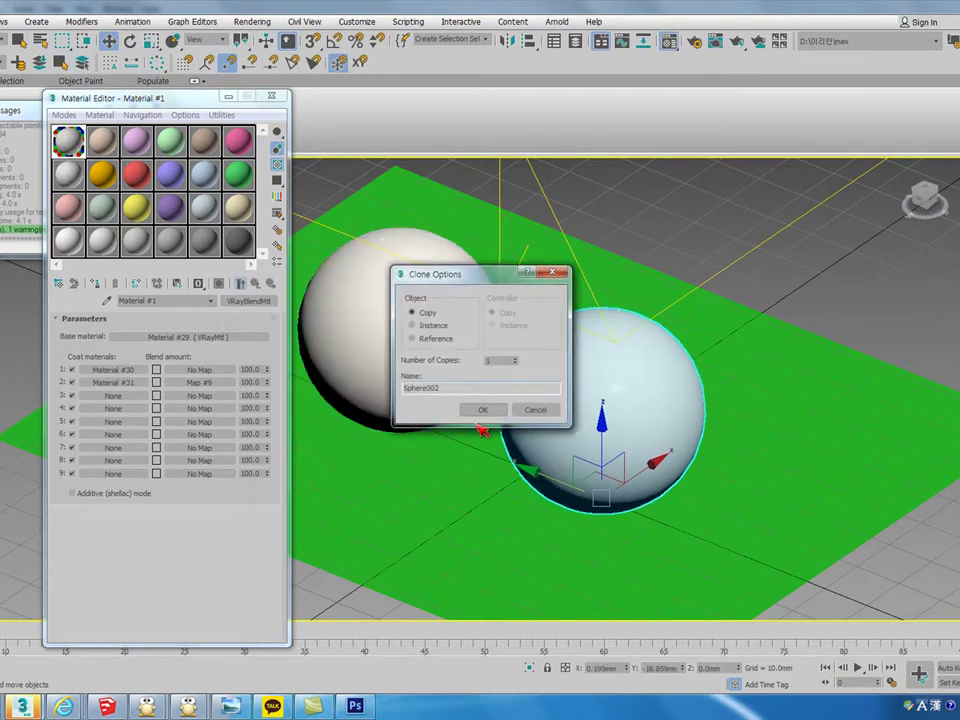
pyautogui.click(485, 410)
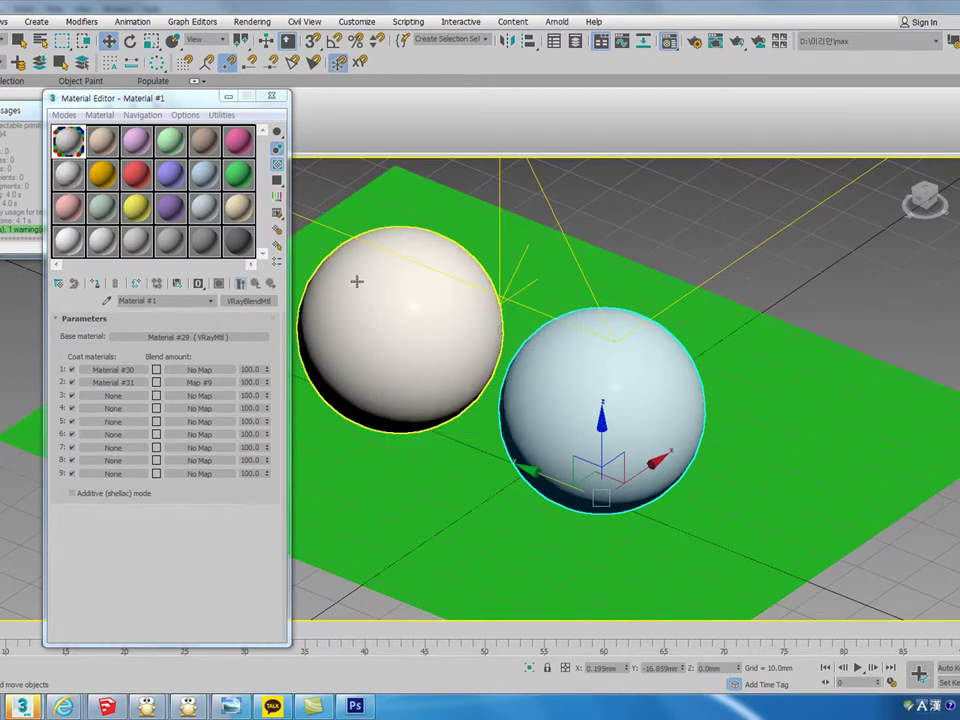
# Select the Material #2 sample and render the scene with the render region enlarged to cover both spheres.
pyautogui.click(102, 141)
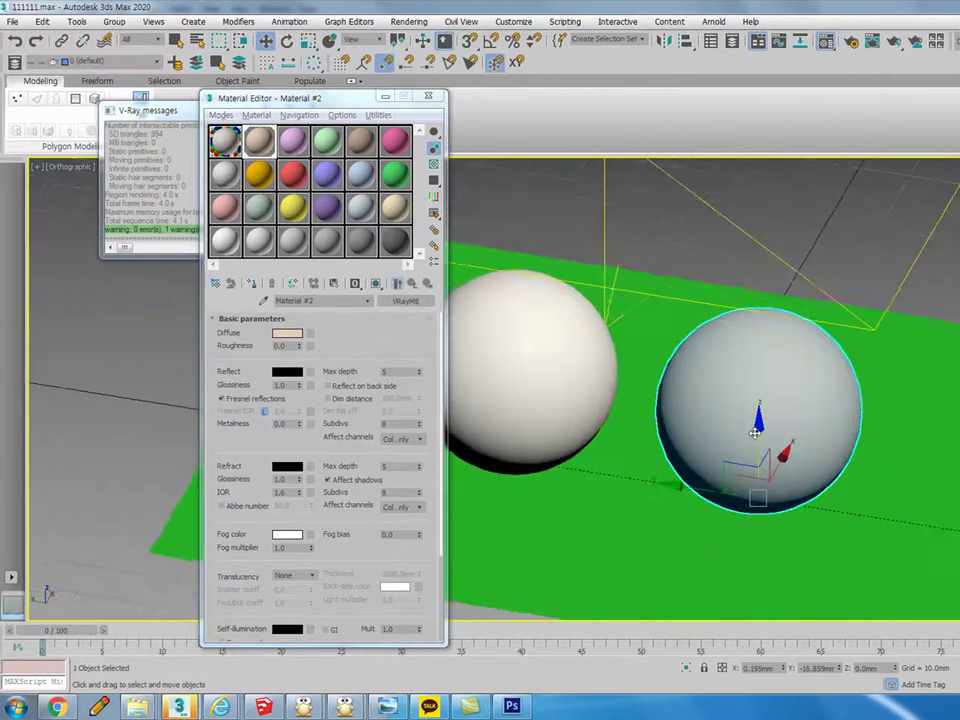
pyautogui.scroll(2, 695, 440)
pyautogui.hotkey('shift', 'q')
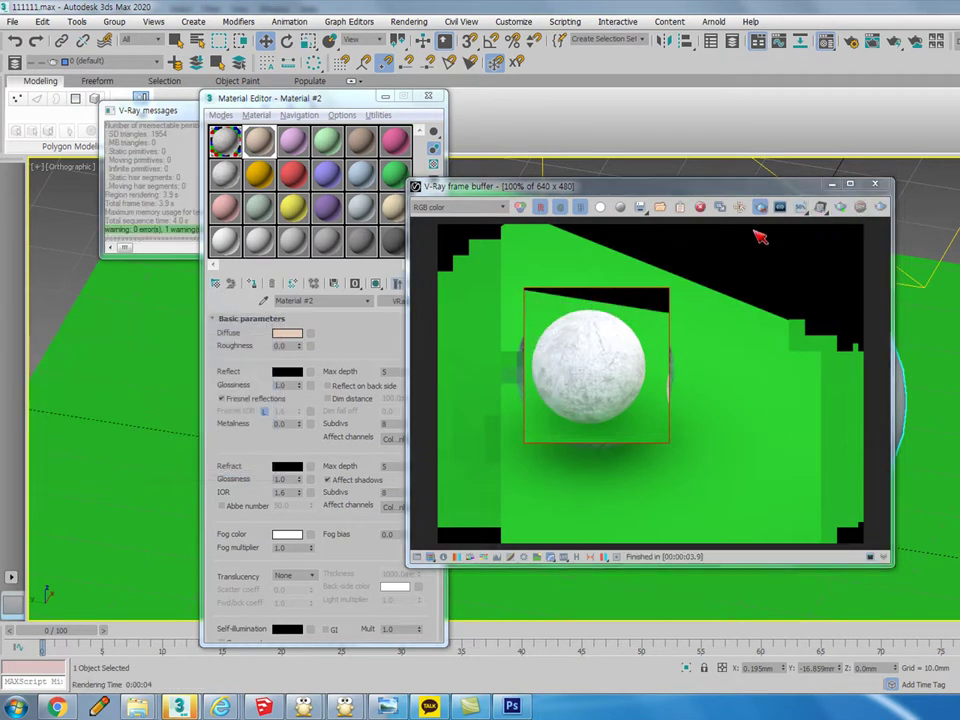
pyautogui.moveTo(521, 302); pyautogui.dragTo(841, 482)
pyautogui.hotkey('shift', 'q')
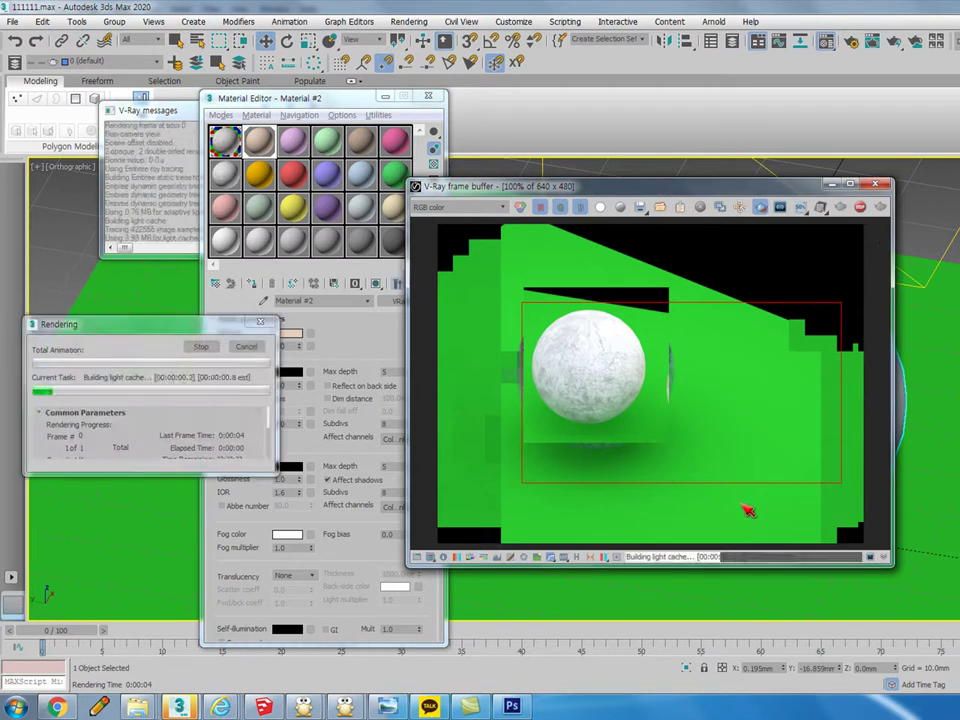
# Examine the rendered concrete and beige spheres up close in an enlarged frame buffer, placed clear of the material settings.
pyautogui.scroll(2, 675, 386)
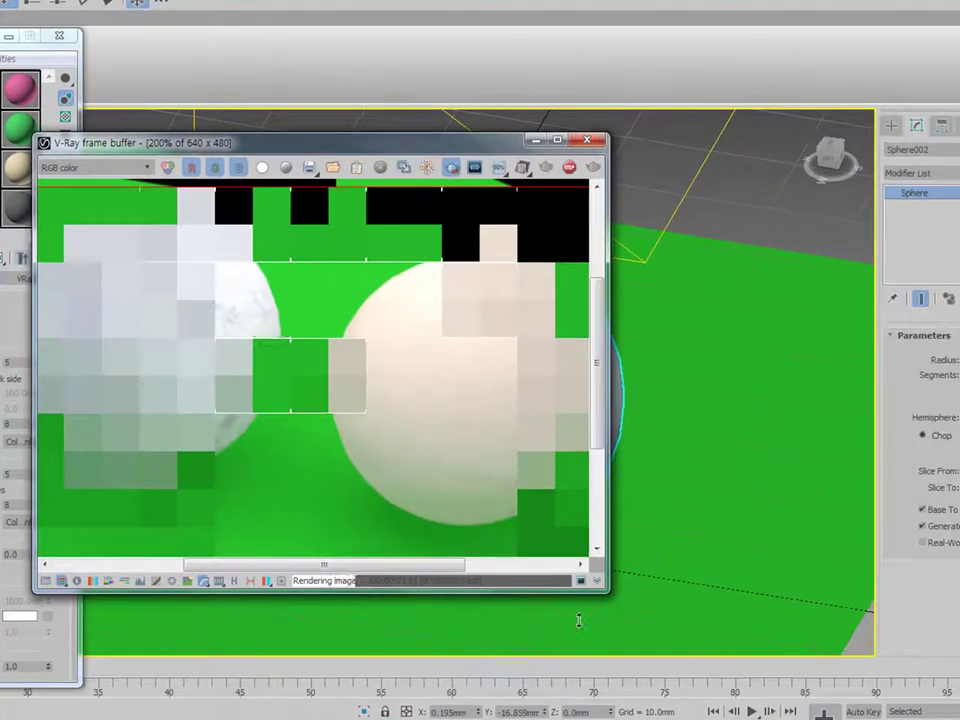
pyautogui.moveTo(606, 590); pyautogui.dragTo(855, 684)
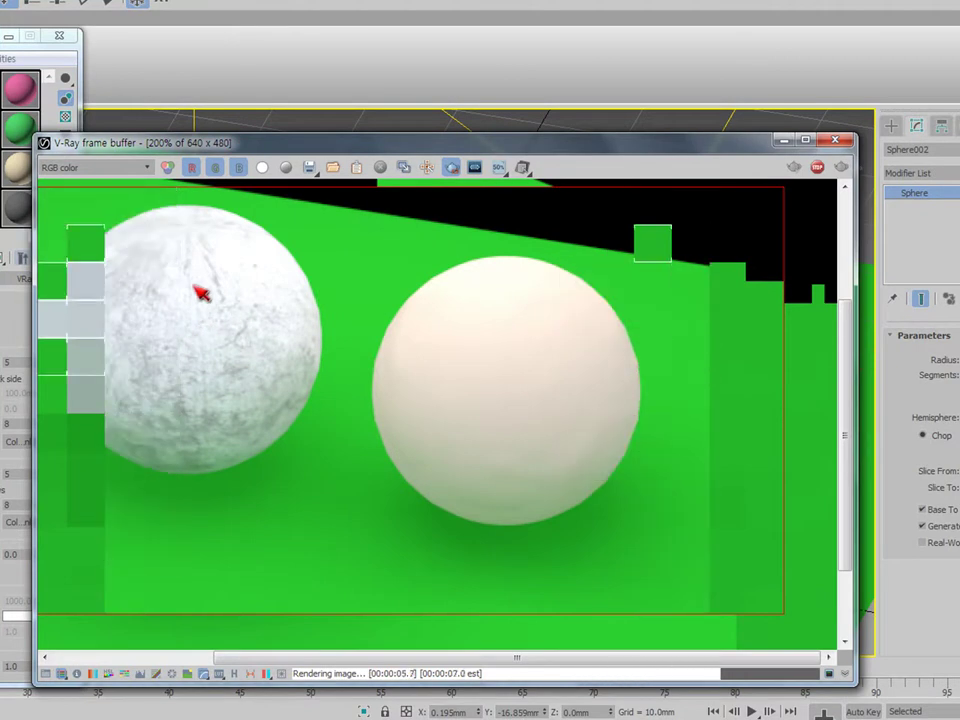
pyautogui.scroll(1, 272, 364)
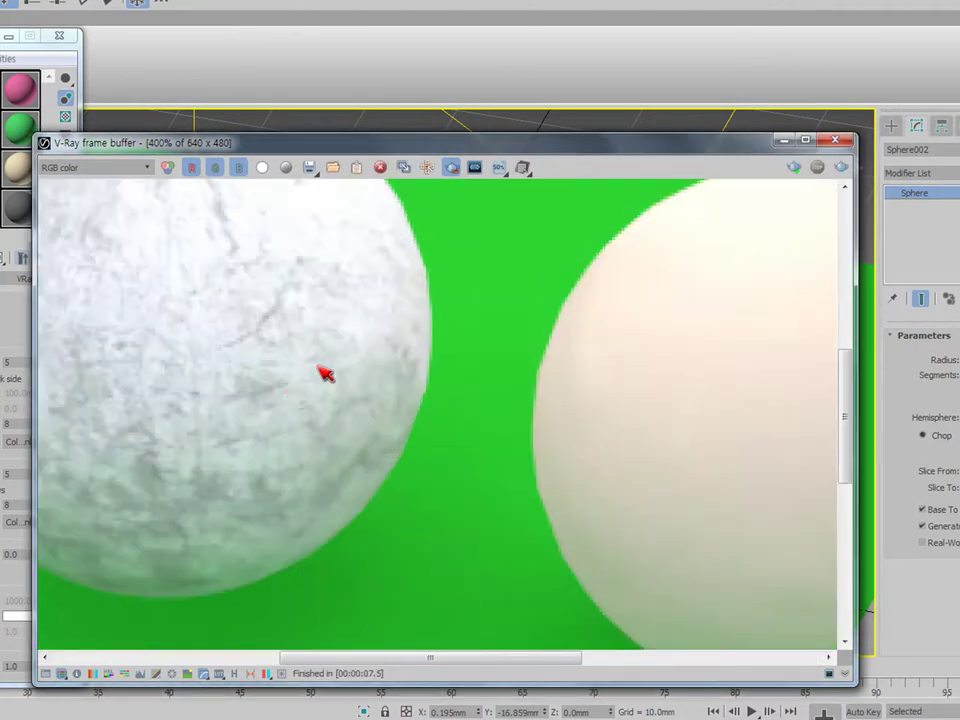
pyautogui.scroll(-1, 285, 402)
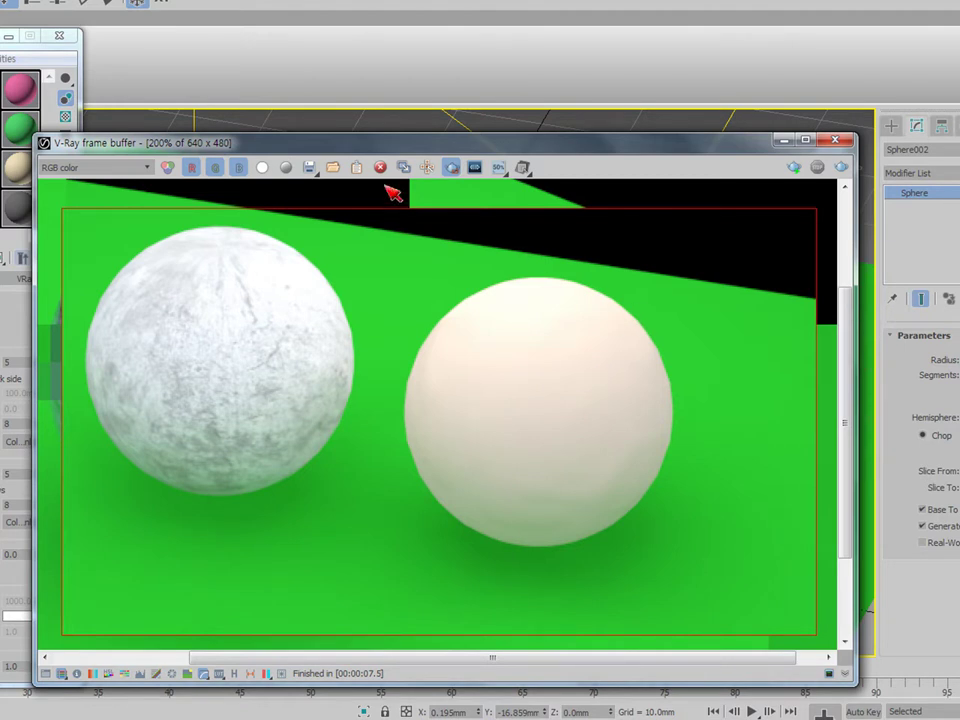
pyautogui.moveTo(364, 146); pyautogui.dragTo(449, 45)
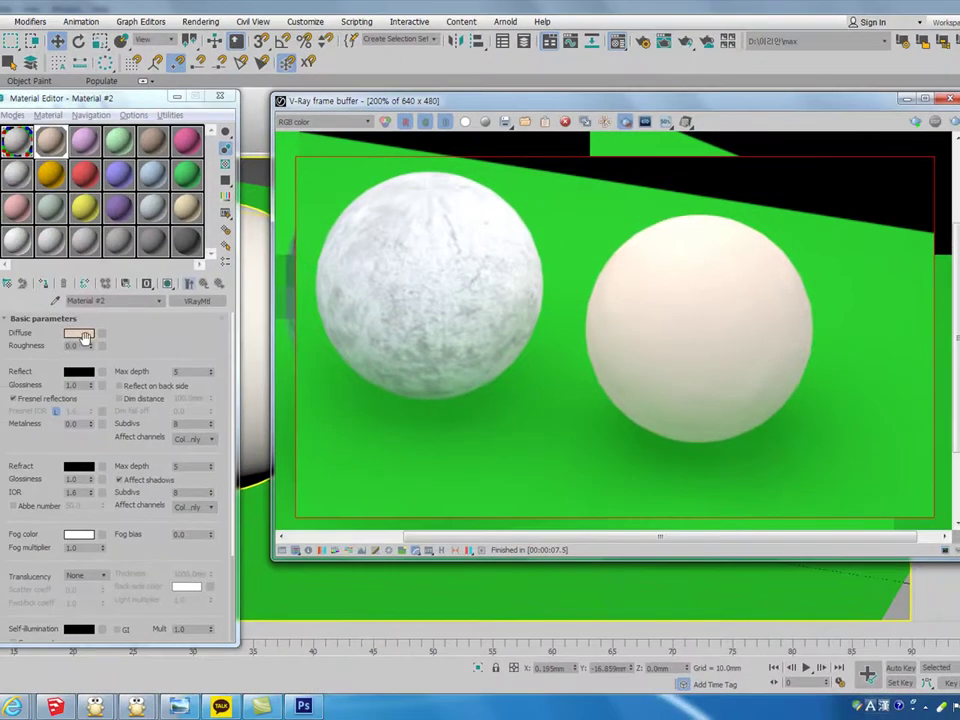
# Assign a Falloff map to Material #2's diffuse and set its front colour to orange (226, 64, 0).
pyautogui.click(102, 334)
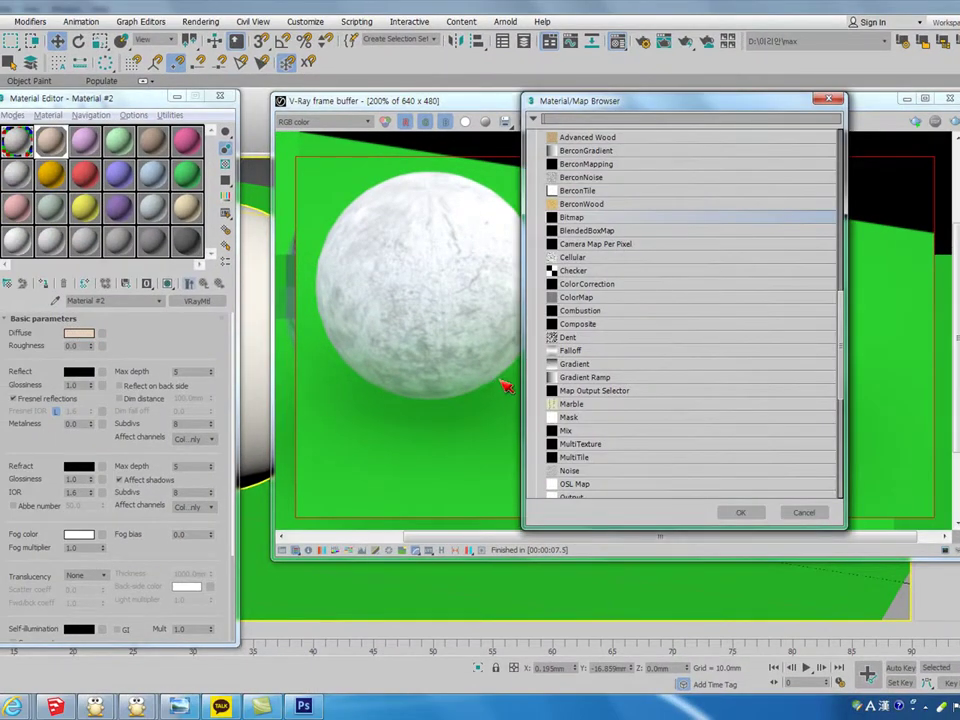
pyautogui.doubleClick(588, 352)
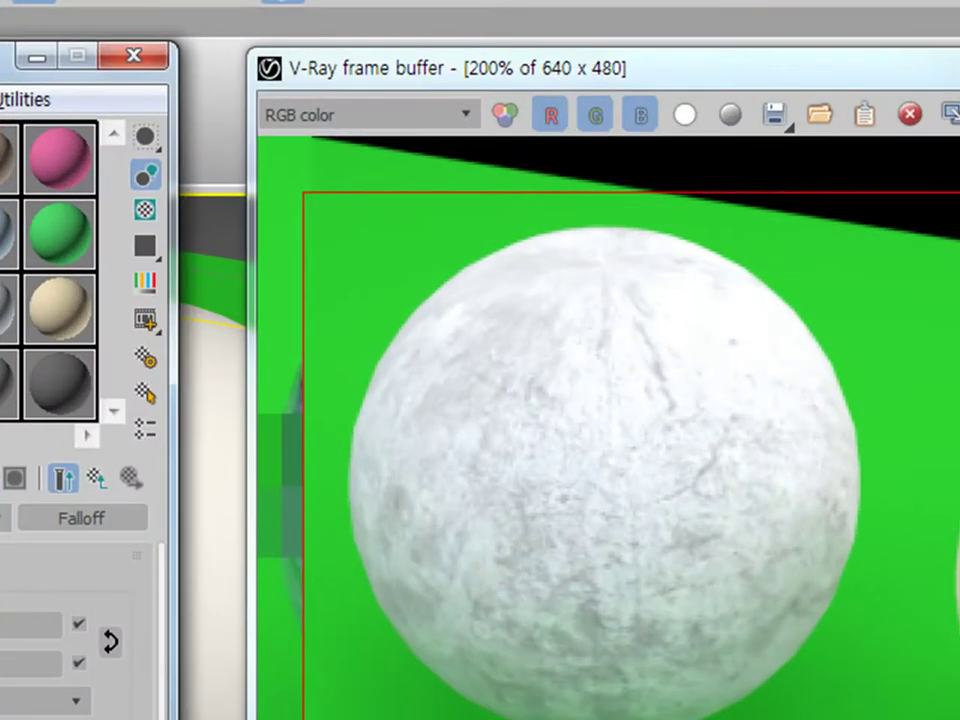
pyautogui.click(26, 690)
pyautogui.moveTo(258, 252); pyautogui.dragTo(243, 233)
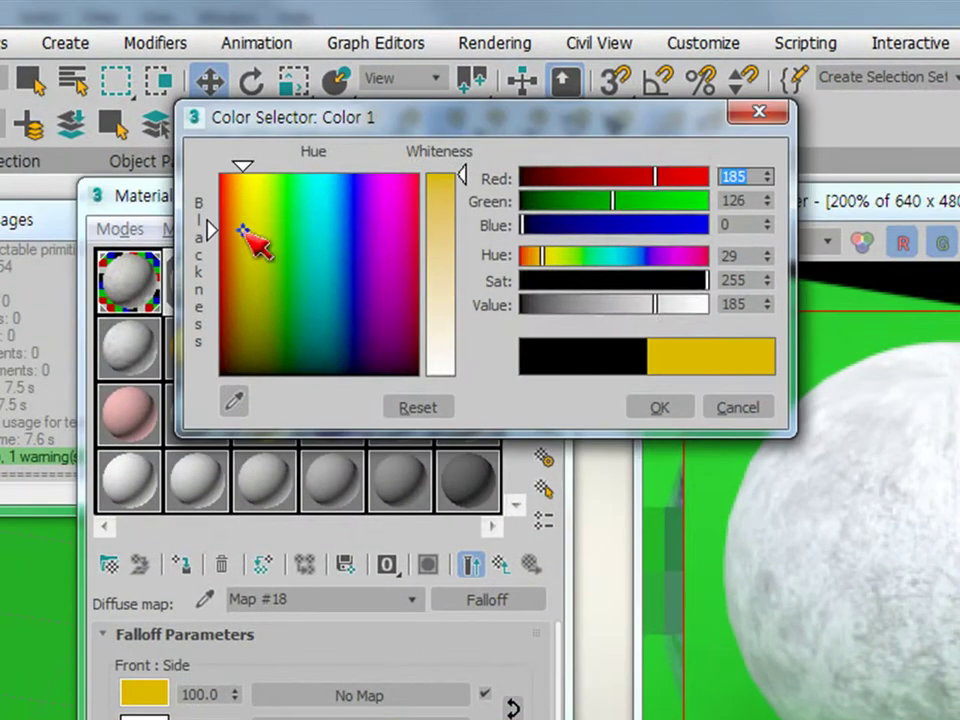
pyautogui.moveTo(656, 303); pyautogui.dragTo(688, 312)
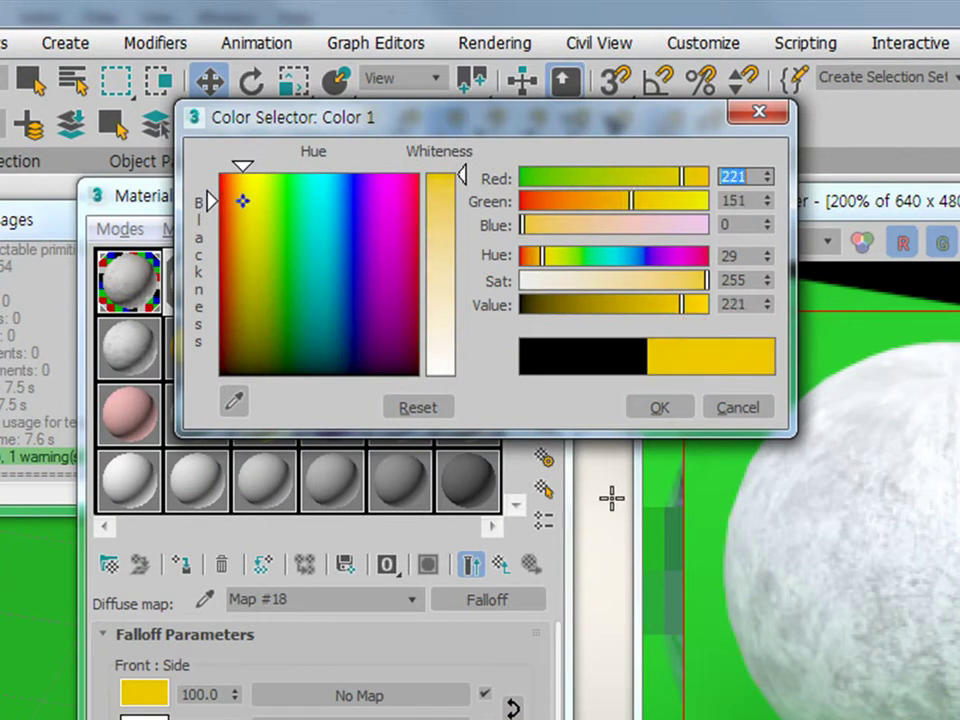
pyautogui.moveTo(251, 208); pyautogui.dragTo(229, 197)
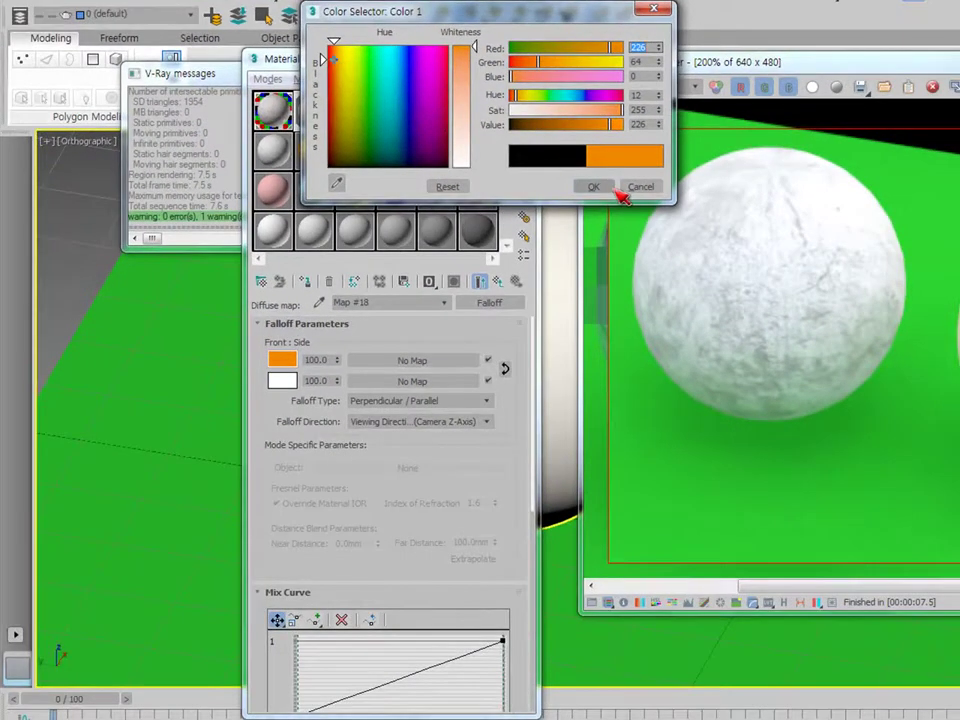
pyautogui.click(593, 187)
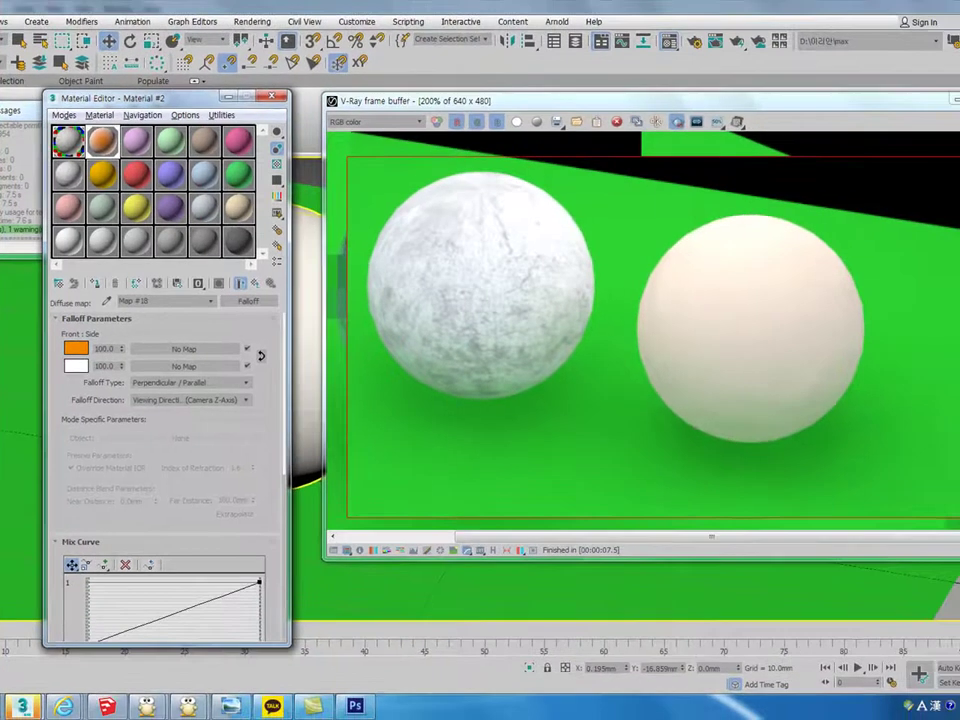
# Close the render, assign Material #2 to the second sphere, and open an enlarged preview of its sample.
pyautogui.click(952, 100)
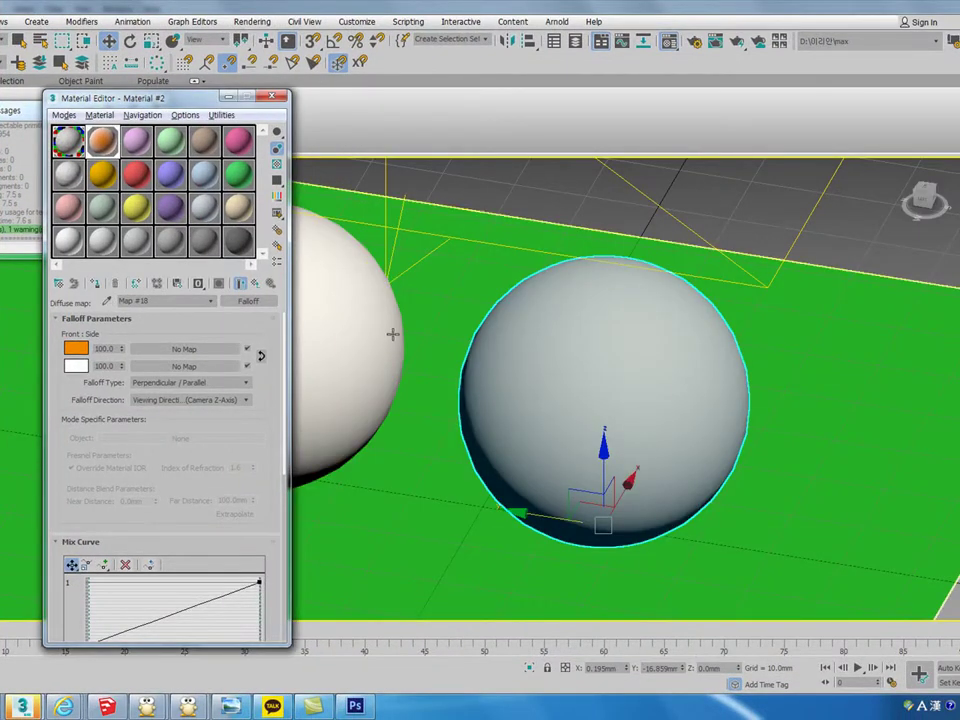
pyautogui.click(506, 407)
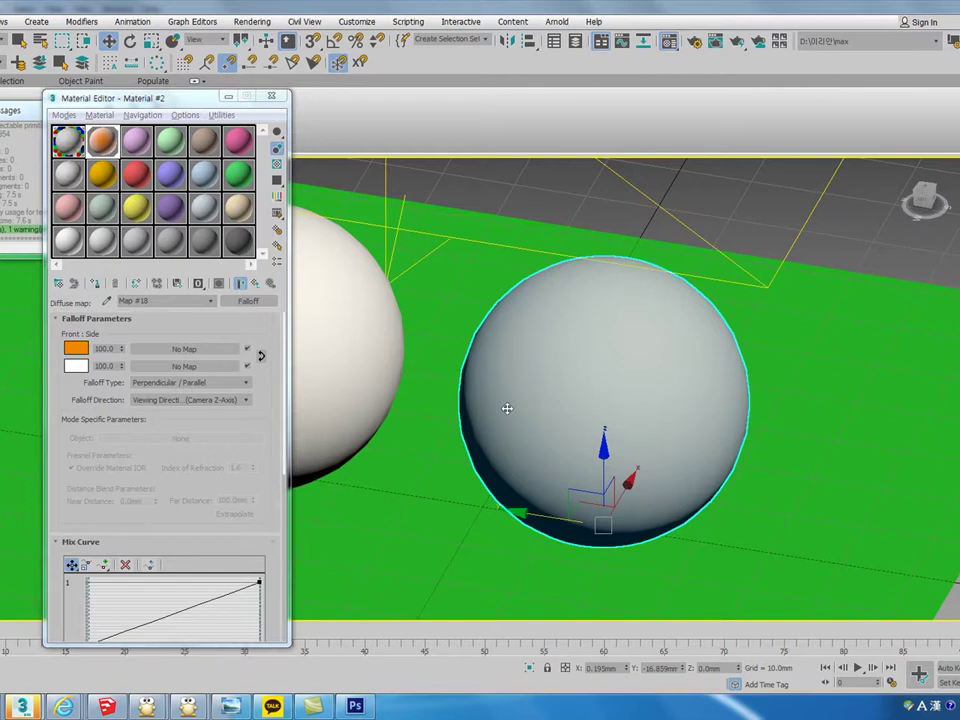
pyautogui.click(96, 284)
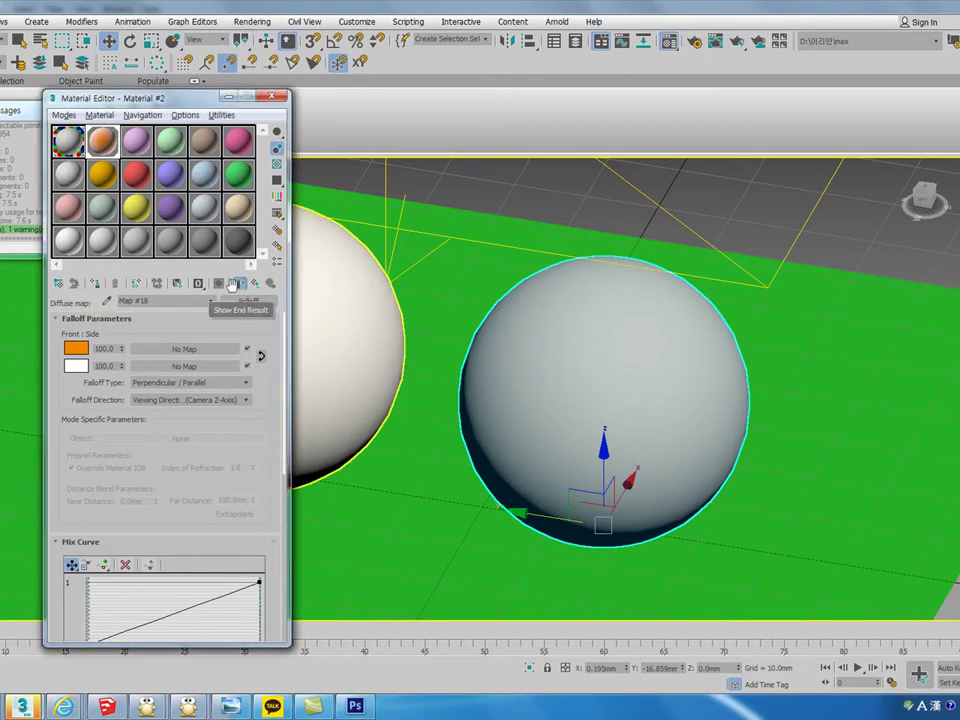
pyautogui.click(865, 258)
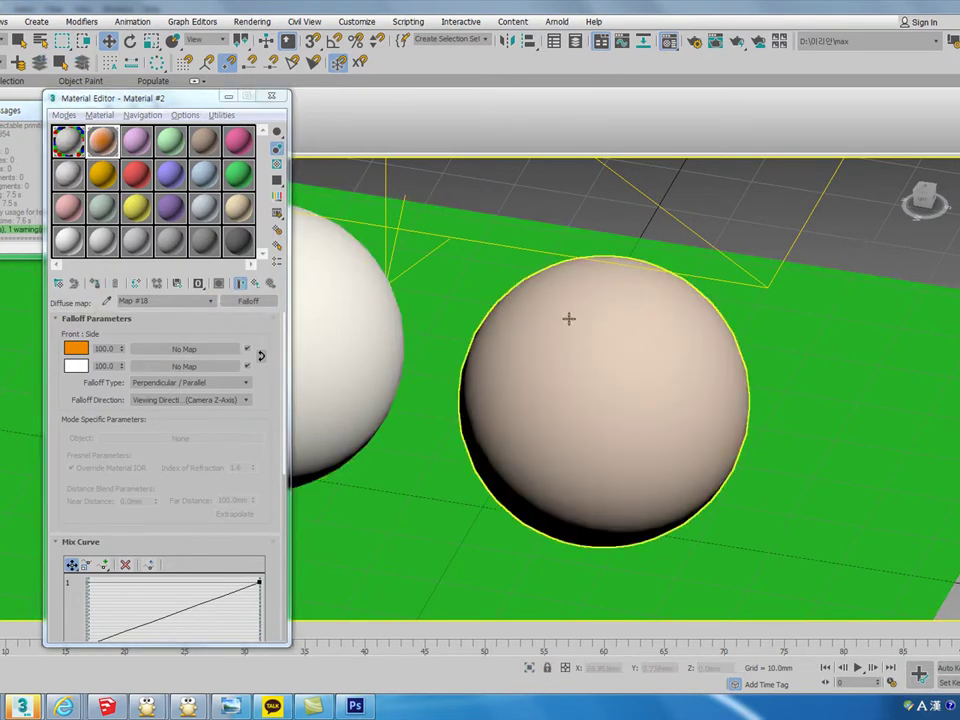
pyautogui.doubleClick(58, 155)
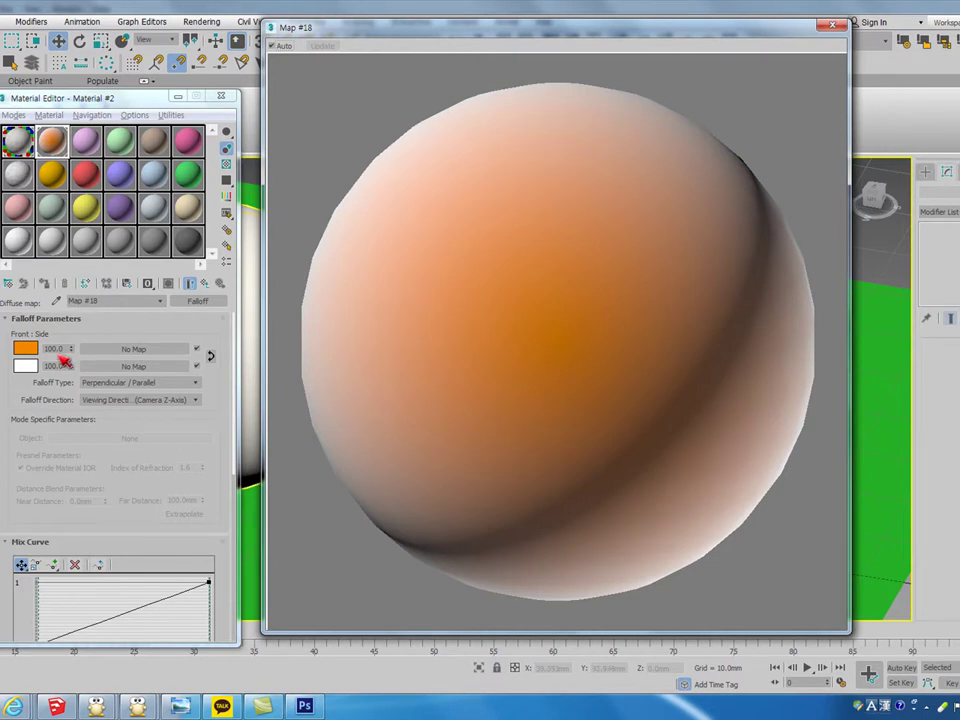
# Copy the falloff's orange front colour to its side colour and lighten that copy to peach (255, 159, 121).
pyautogui.moveTo(28, 352); pyautogui.dragTo(25, 366)
pyautogui.click(112, 373)
pyautogui.click(25, 366)
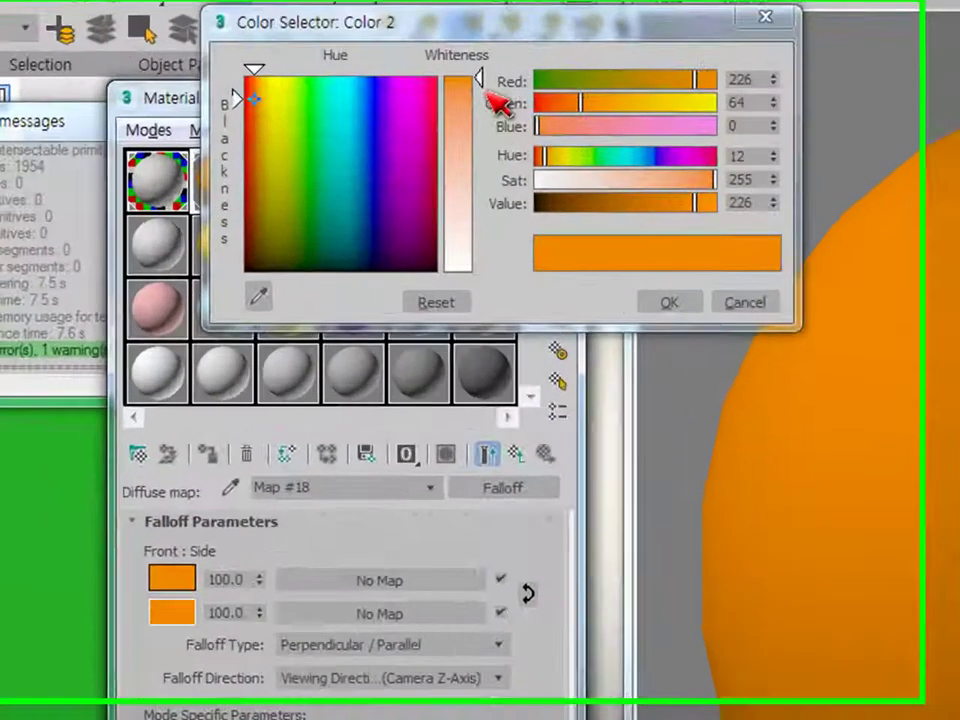
pyautogui.moveTo(255, 87); pyautogui.dragTo(255, 127)
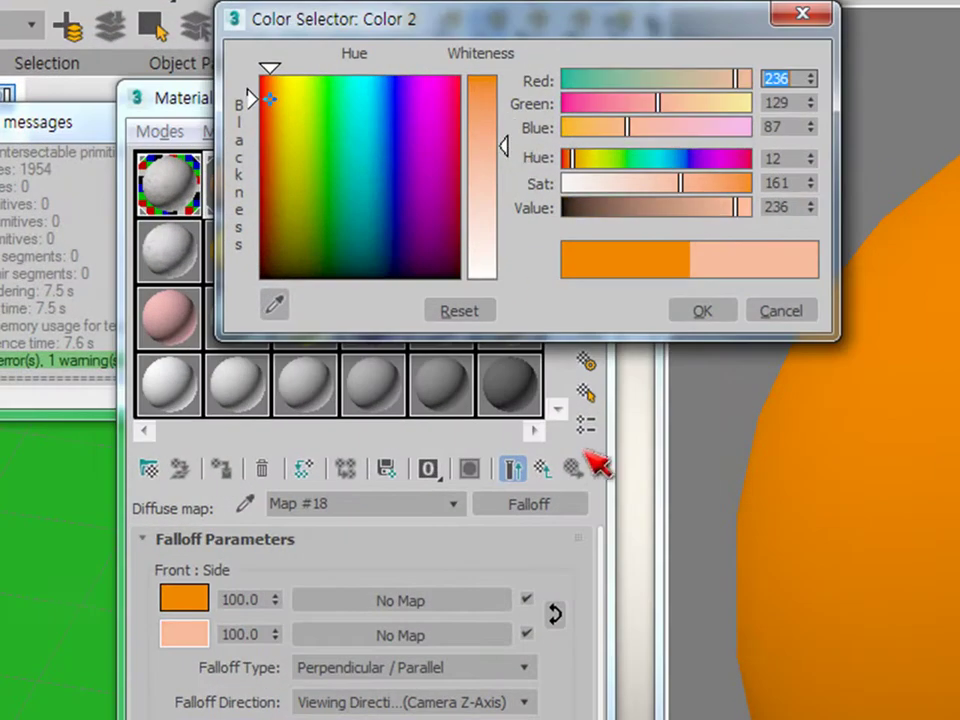
pyautogui.moveTo(507, 147); pyautogui.dragTo(505, 145)
pyautogui.click(483, 131)
pyautogui.click(483, 115)
pyautogui.moveTo(731, 208)
pyautogui.mouseDown()
pyautogui.moveTo(715, 212)
pyautogui.moveTo(770, 210)
pyautogui.mouseUp()
pyautogui.moveTo(503, 125); pyautogui.dragTo(503, 173)
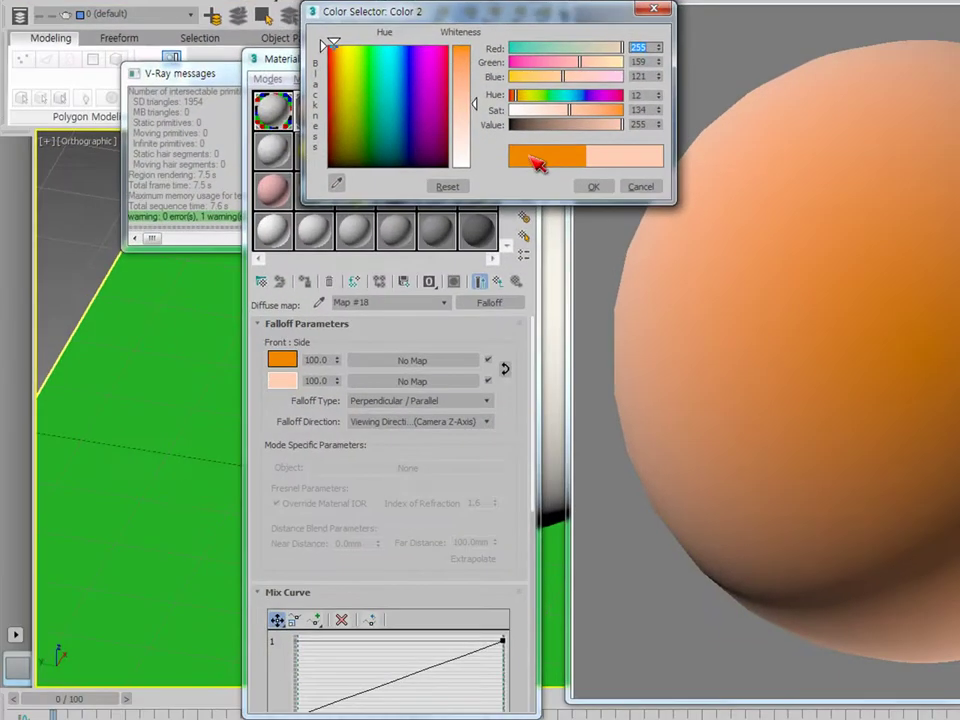
pyautogui.click(600, 188)
# Return to the Material #2 parameters and set the reflection colour to dark grey with a value of 23.
pyautogui.click(505, 284)
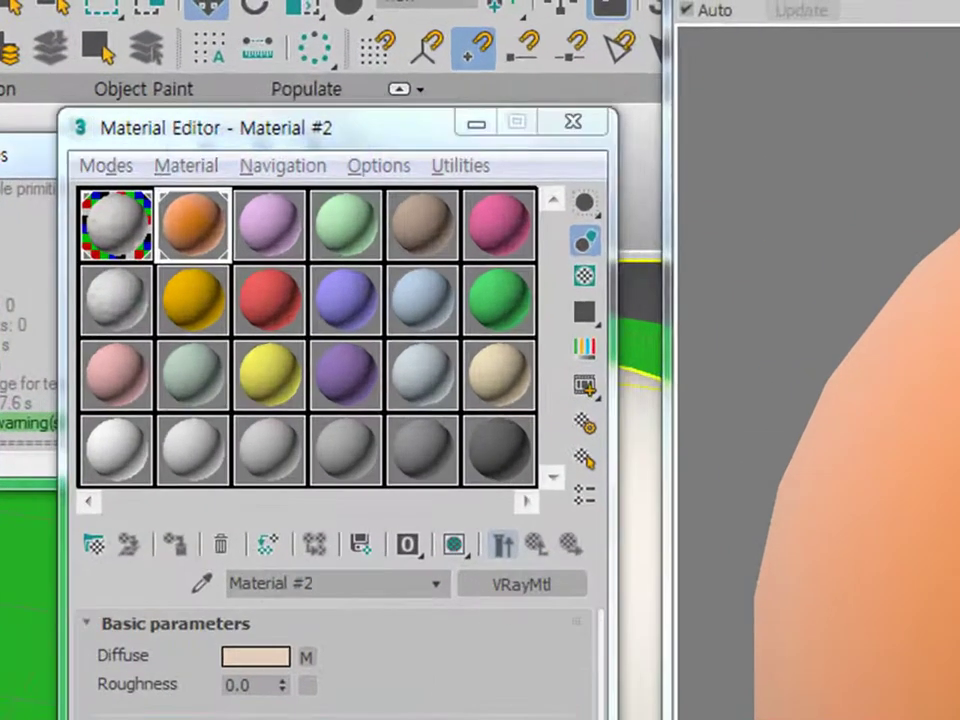
pyautogui.click(347, 387)
pyautogui.moveTo(491, 103); pyautogui.dragTo(491, 123)
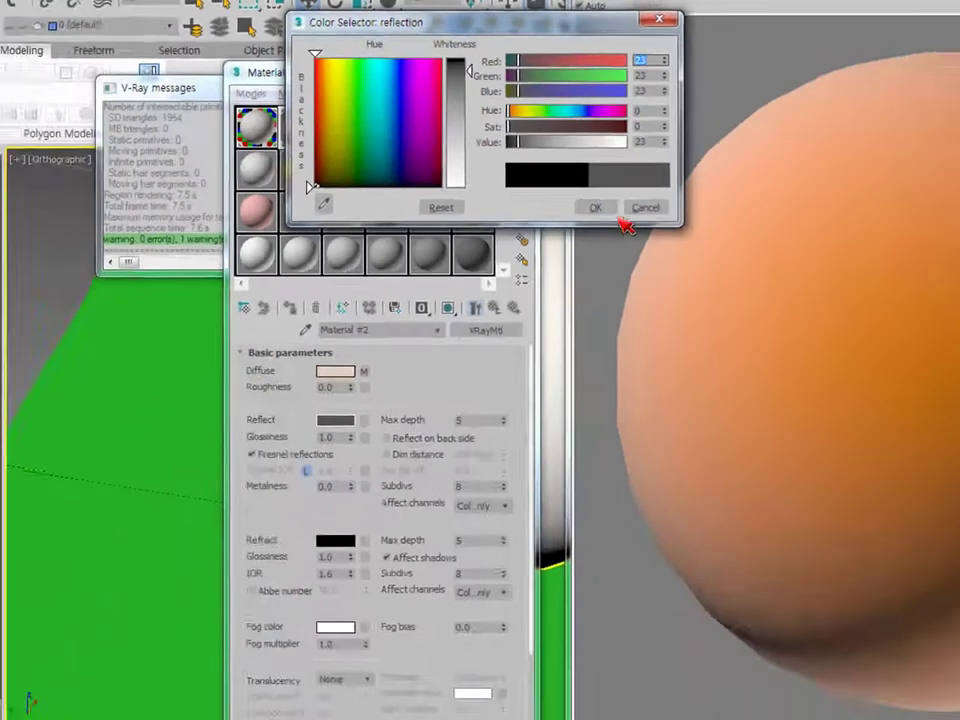
pyautogui.click(595, 207)
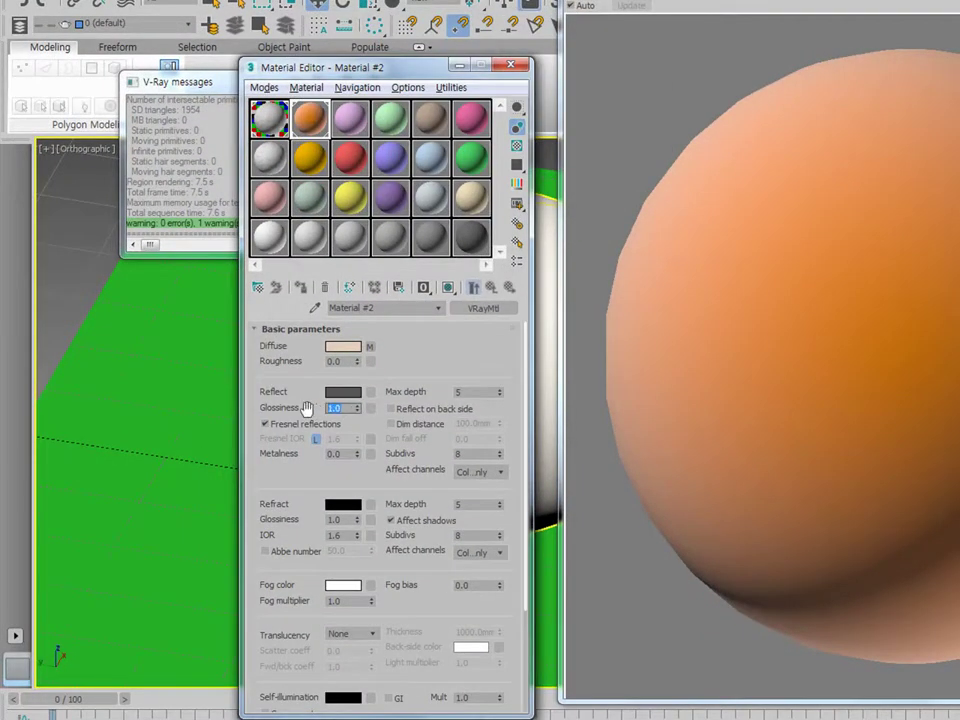
# Set Material #2's reflection glossiness to 0.6 and refine it to 0.55.
pyautogui.click(331, 408)
pyautogui.write('0.6')
pyautogui.press('Return')
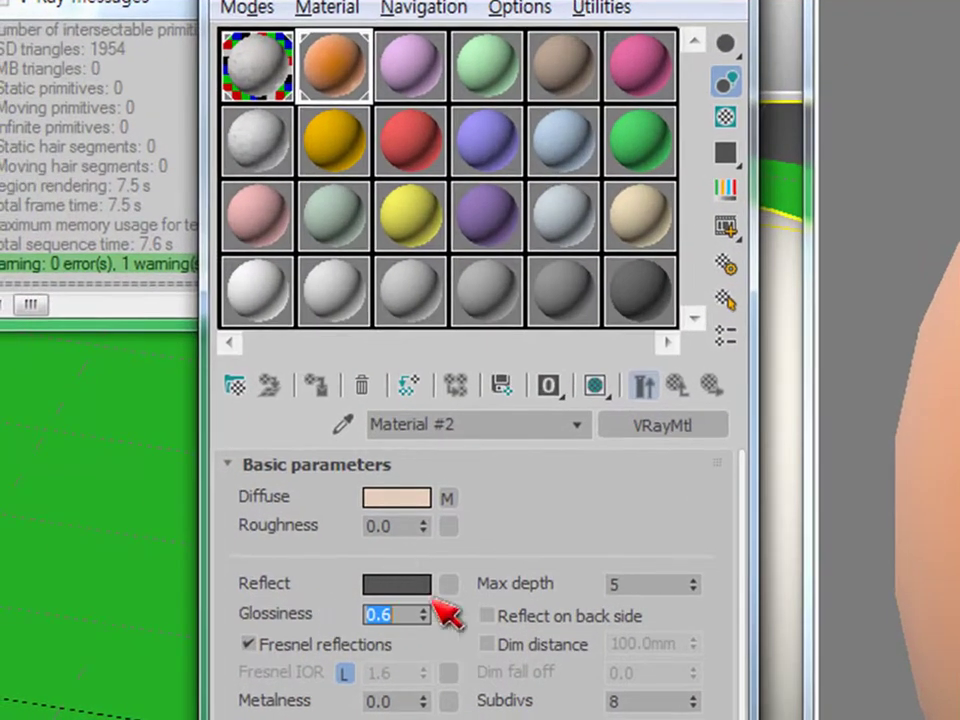
pyautogui.click(404, 613)
pyautogui.press('BackSpace')
pyautogui.write('55')
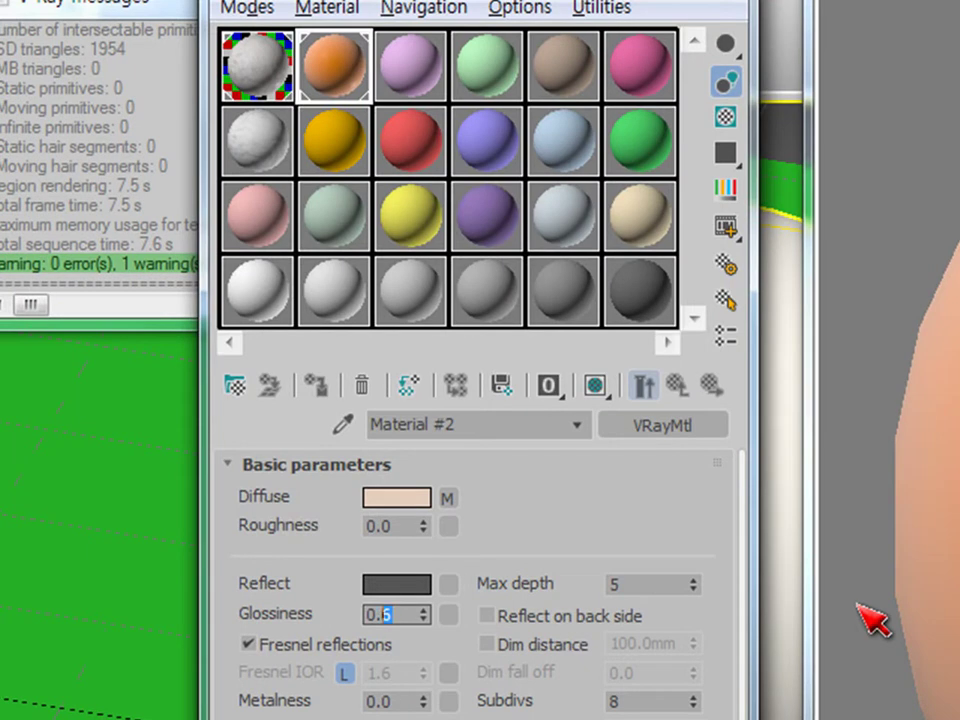
pyautogui.press('Return')
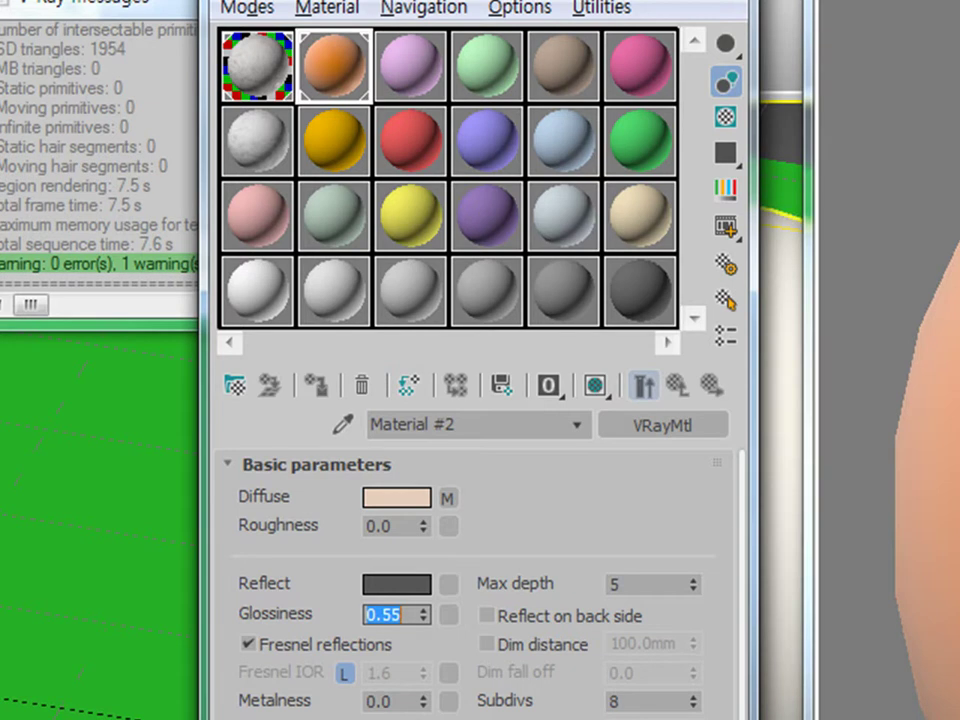
# Add a Noise map to Material #2's bump slot and set the noise size to 1.
pyautogui.scroll(-5, 470, 580)
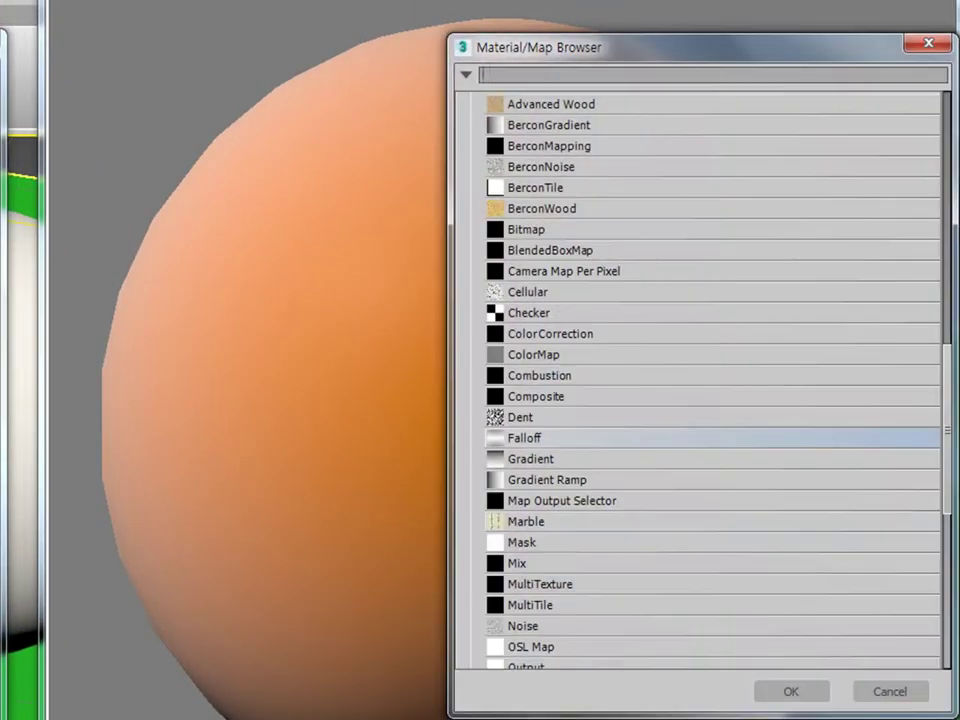
pyautogui.scroll(-2, 652, 563)
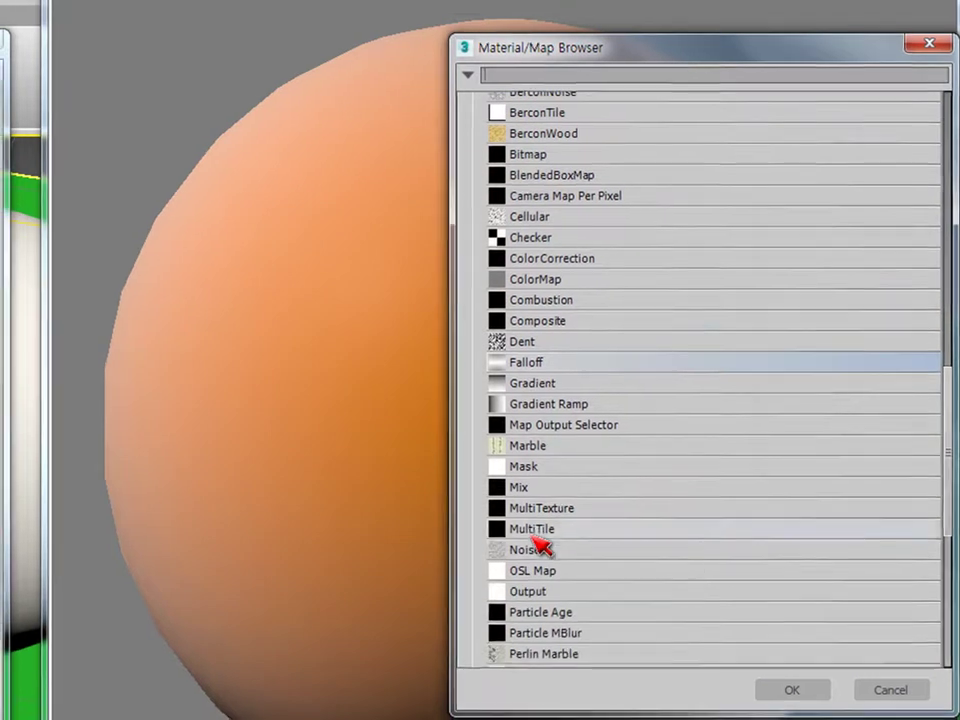
pyautogui.doubleClick(560, 553)
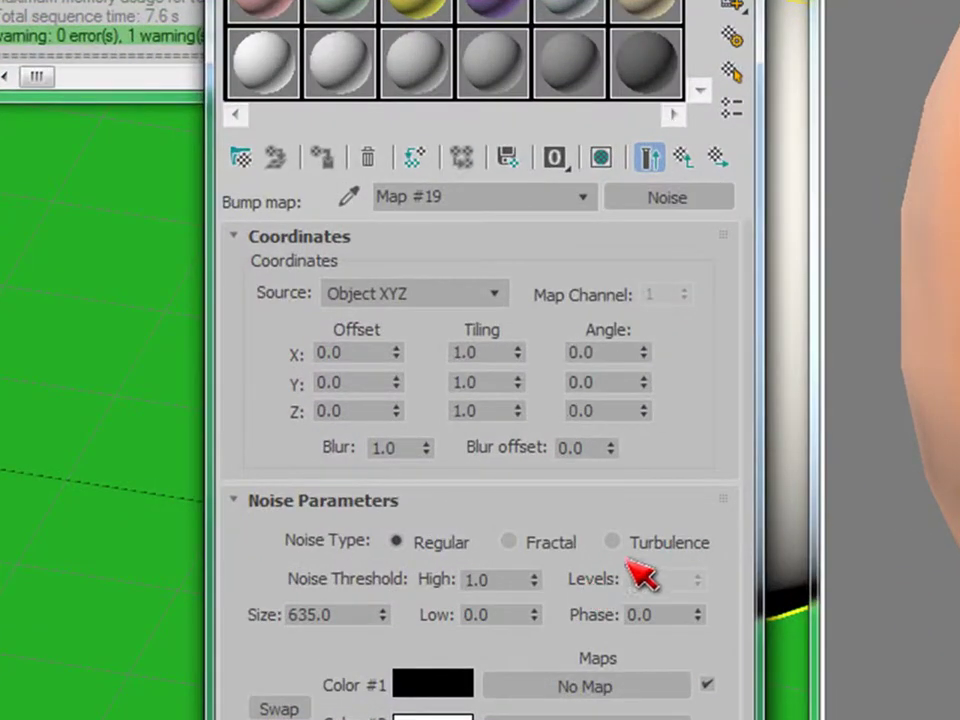
pyautogui.doubleClick(343, 606)
pyautogui.write('1')
pyautogui.press('Return')
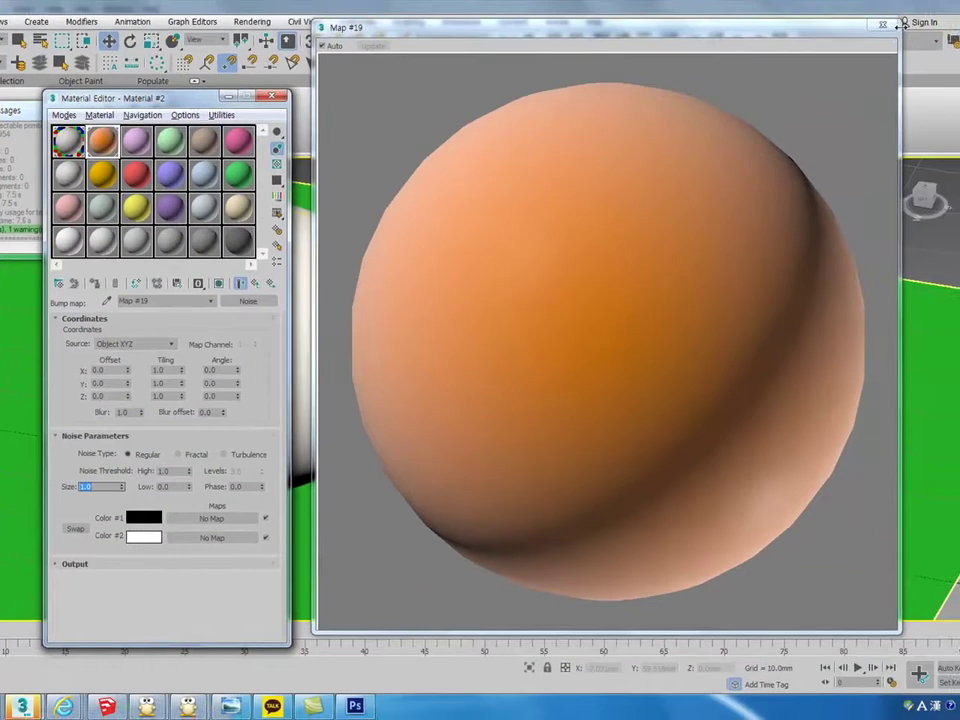
# Close the enlarged sample preview and start a test render of the spheres, stopping it early.
pyautogui.click(884, 23)
pyautogui.hotkey('shift', 'q')
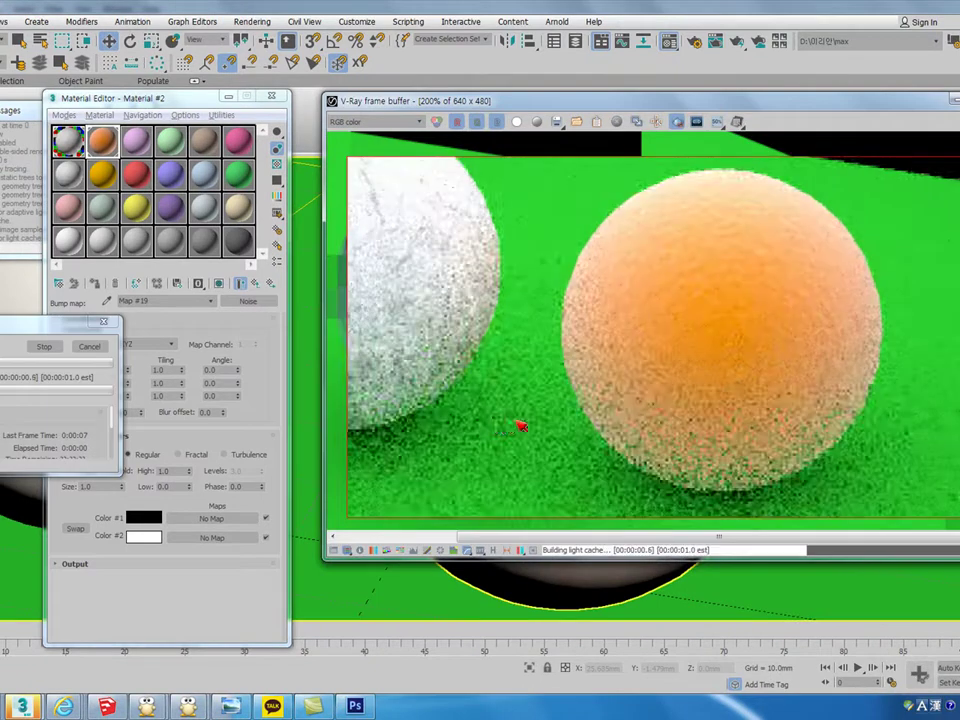
pyautogui.press('Escape')
# Reduce the bump noise size to 0.5 and render both spheres again, inspecting the orange sphere's surface.
pyautogui.click(105, 450)
pyautogui.moveTo(105, 486); pyautogui.dragTo(60, 497)
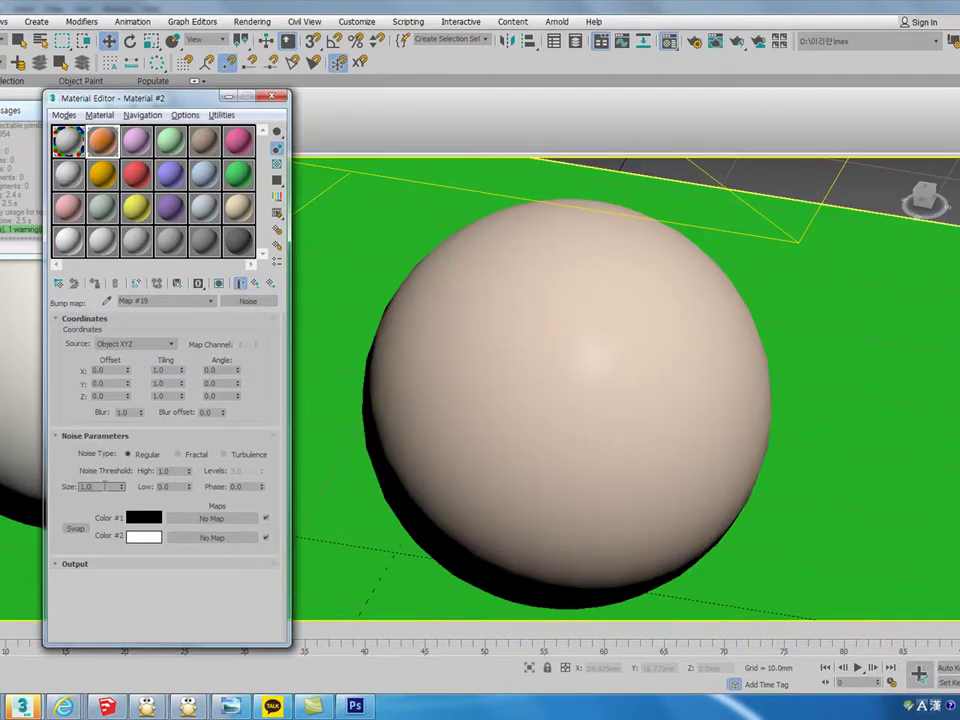
pyautogui.click(615, 397)
pyautogui.hotkey('shift', 'q')
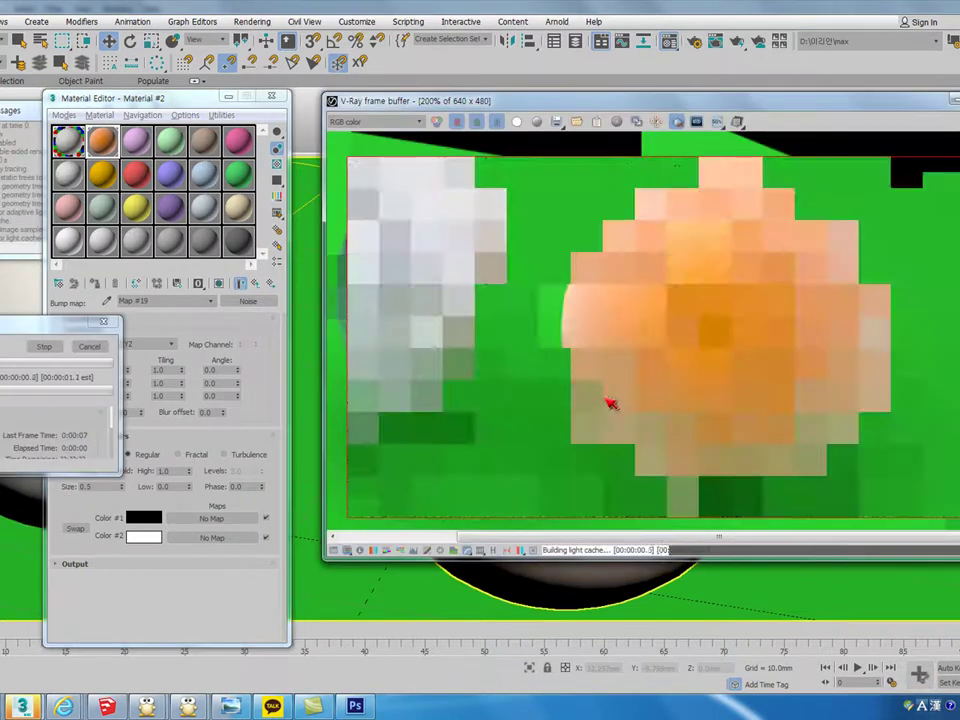
pyautogui.scroll(3, 740, 375)
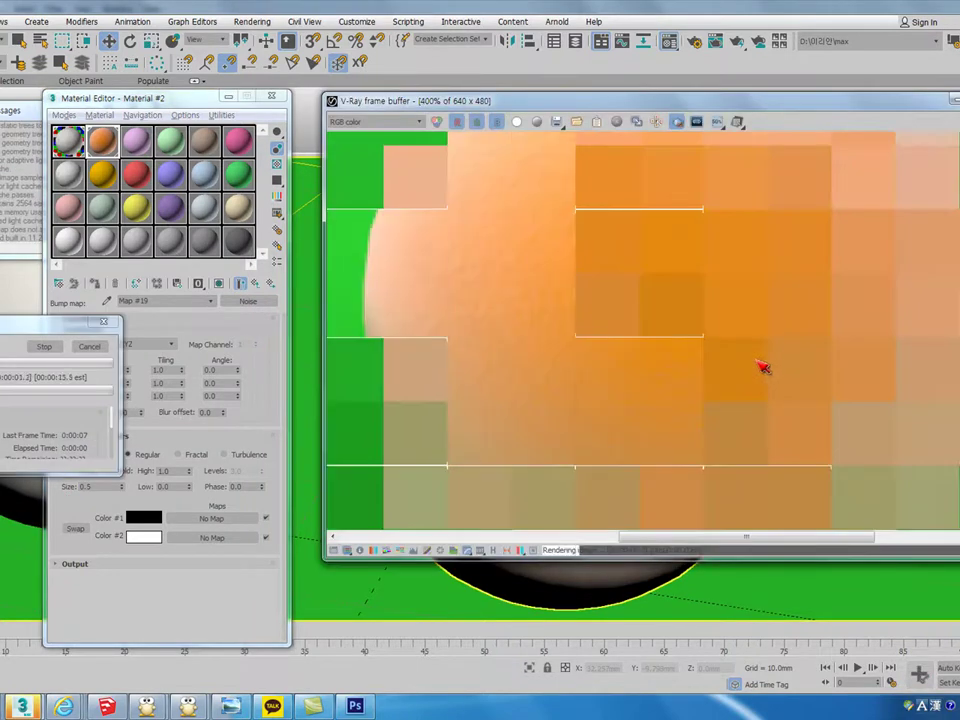
pyautogui.scroll(-3, 549, 367)
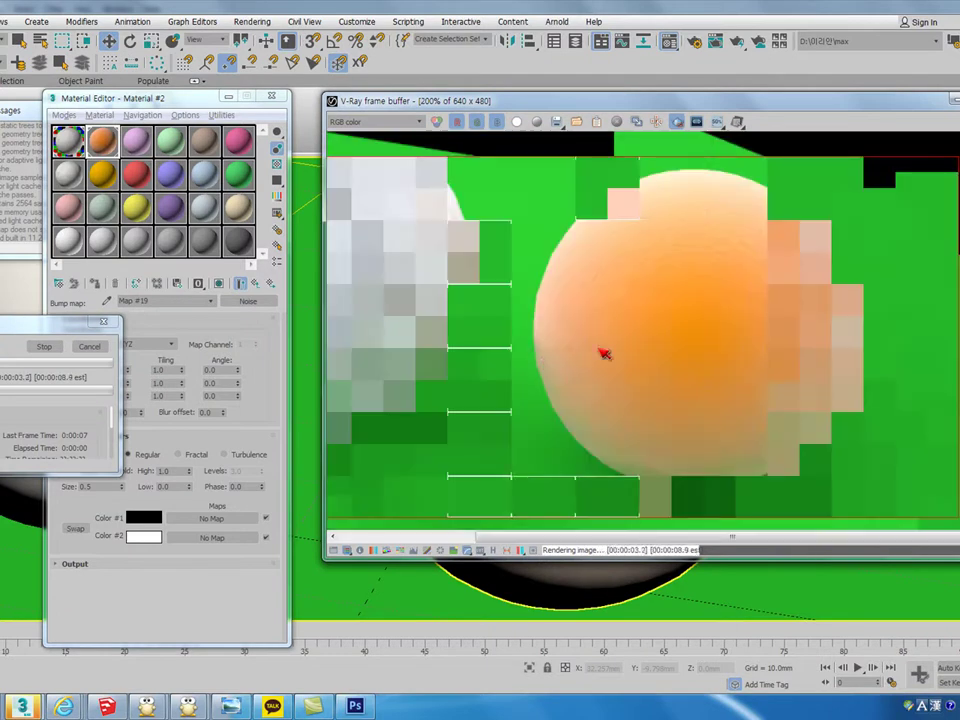
pyautogui.hotkey('shift', 'q')
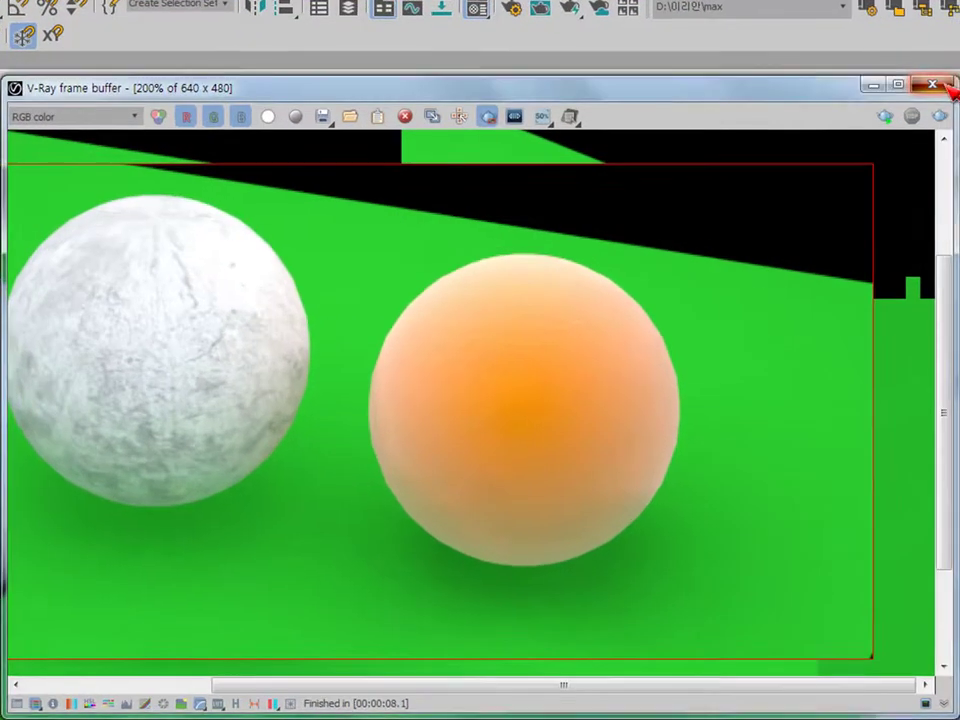
# Close the rendered image, select Sphere002 and set its radius to 20 mm.
pyautogui.click(945, 86)
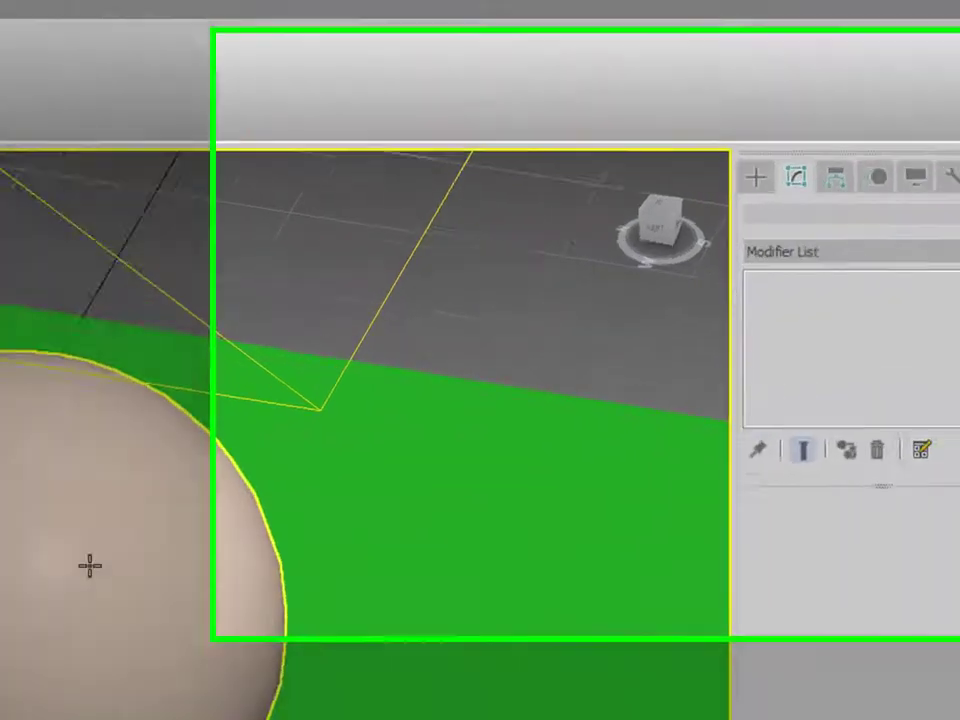
pyautogui.click(370, 482)
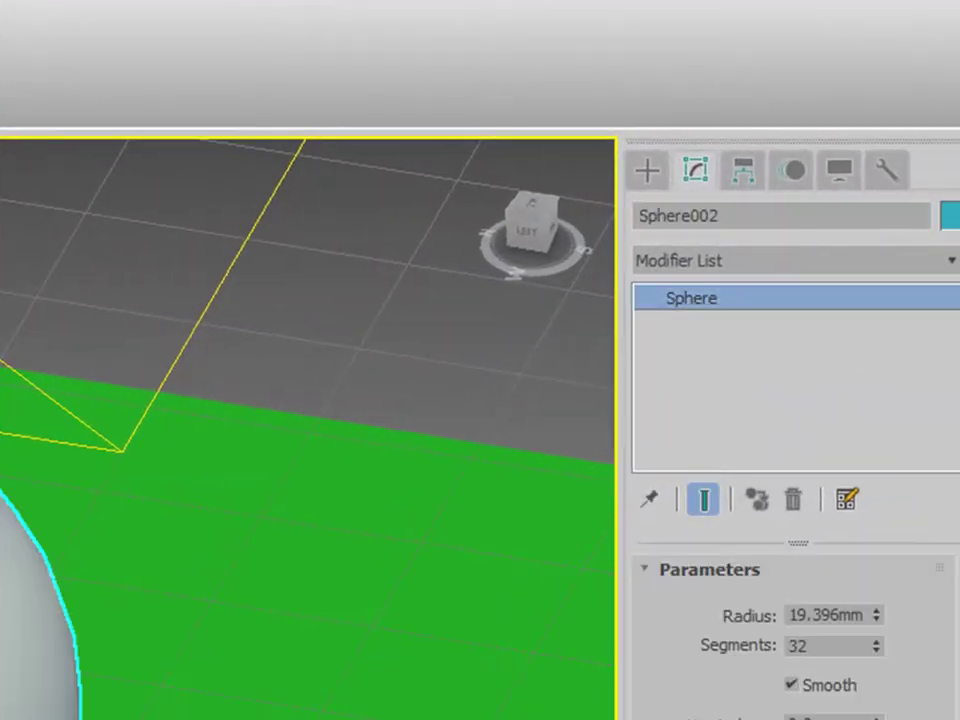
pyautogui.doubleClick(845, 615)
pyautogui.write('20')
pyautogui.press('Return')
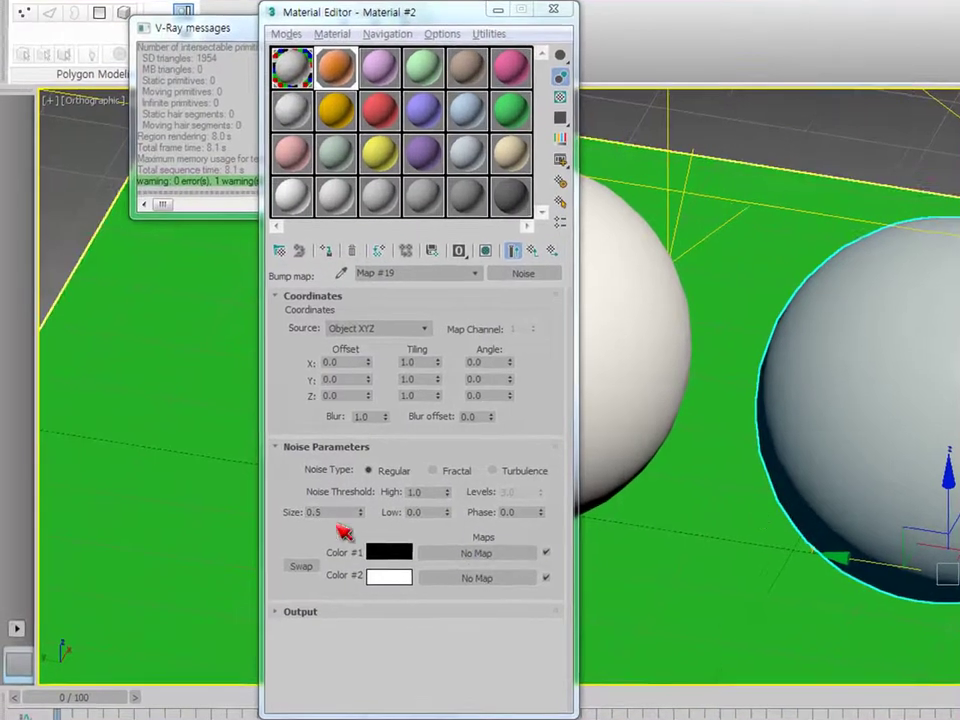
# Try a bump noise size of 0.1 on Material #2 and test-render the spheres.
pyautogui.click(331, 513)
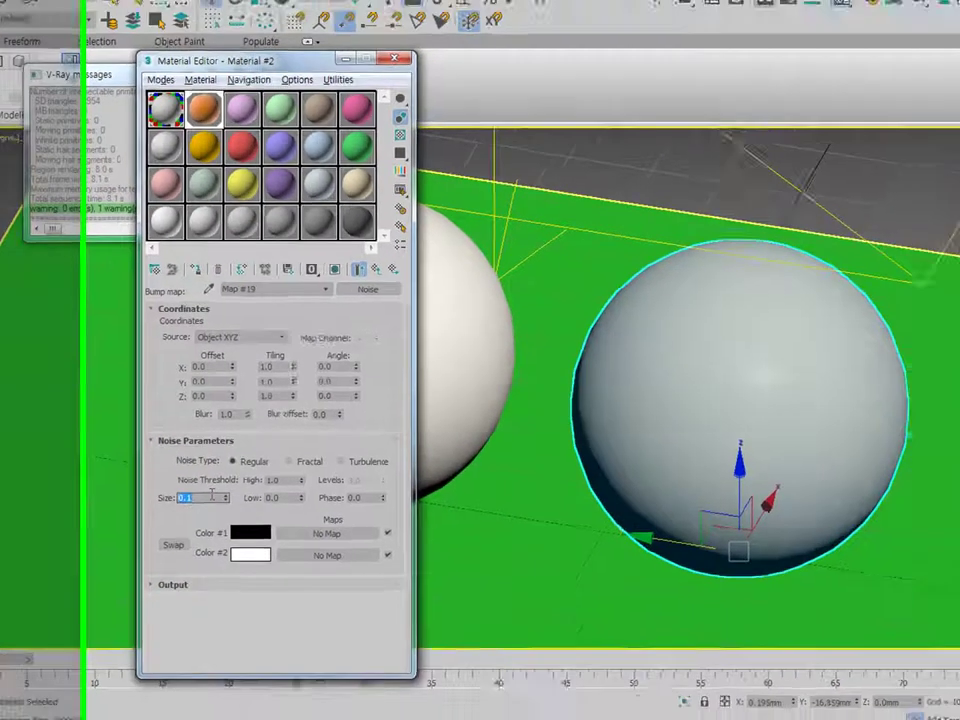
pyautogui.write('0.1')
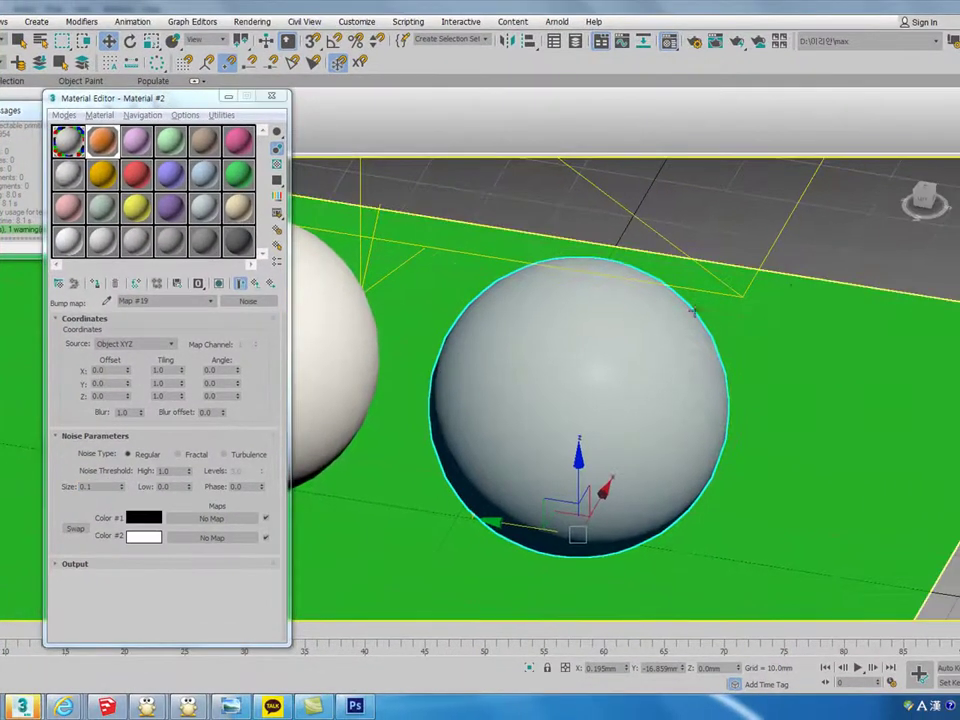
pyautogui.hotkey('shift', 'q')
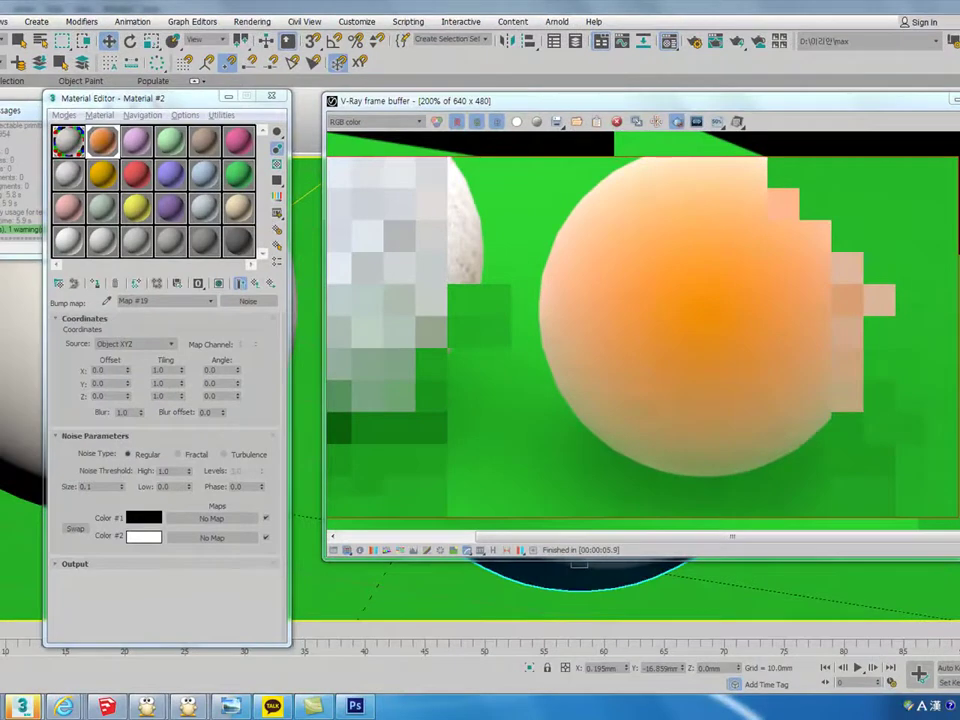
pyautogui.click(677, 336)
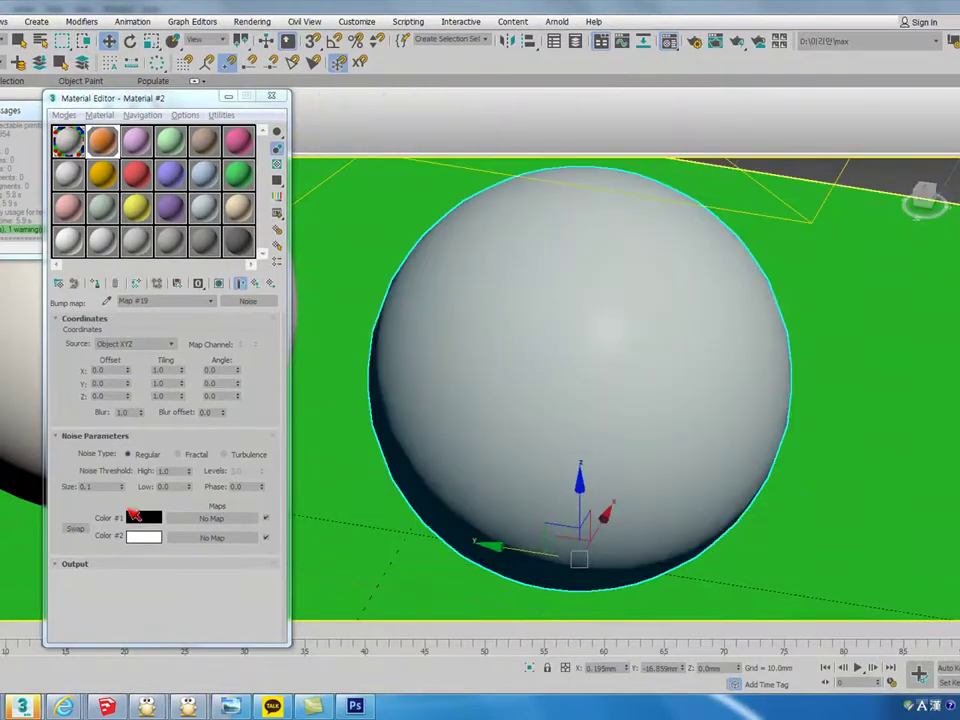
# Set the bump noise size to 0.2 and test-render the orange sphere.
pyautogui.click(107, 485)
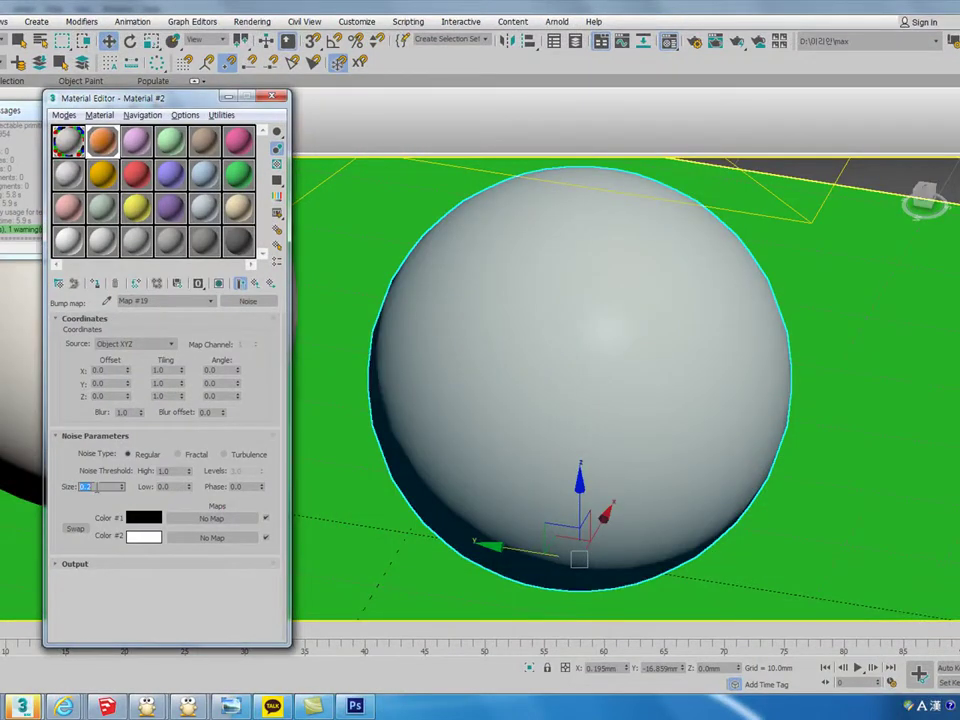
pyautogui.hotkey('shift', 'q')
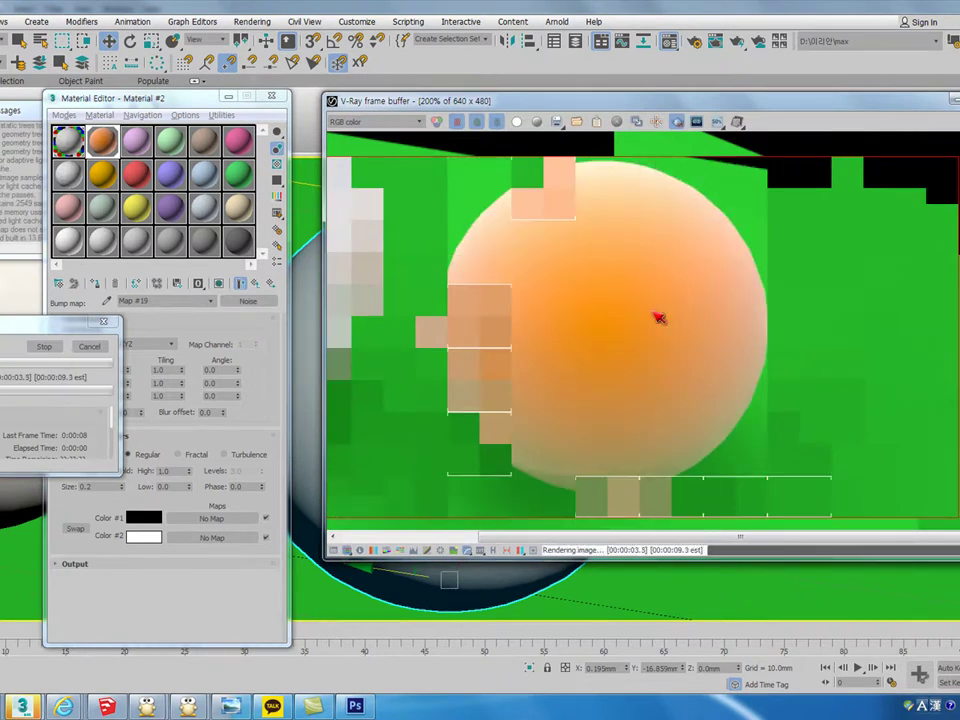
pyautogui.click(449, 579)
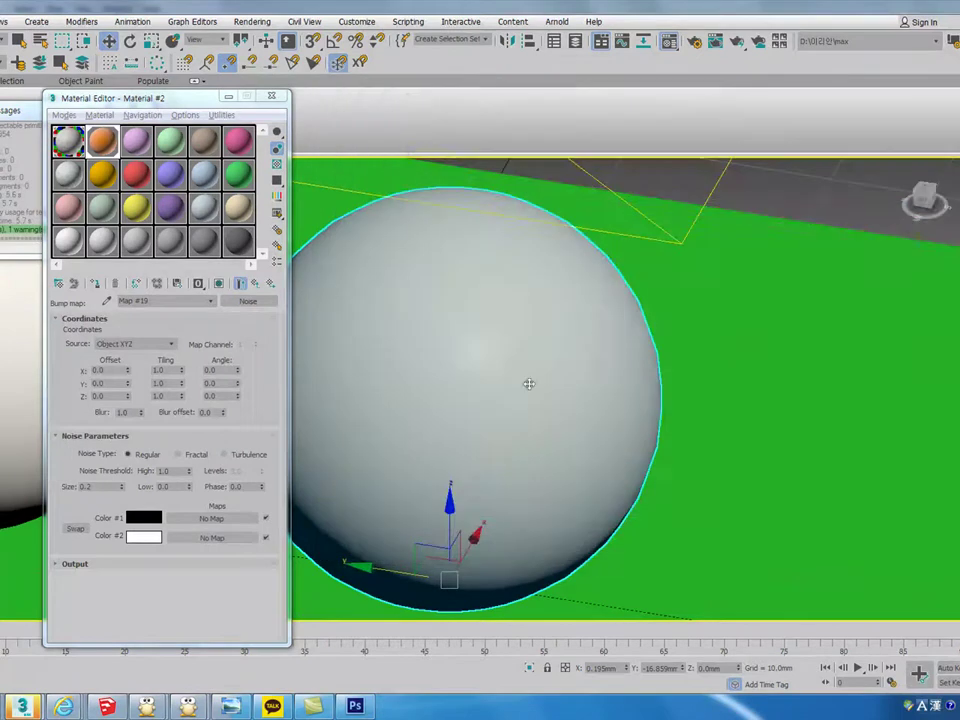
# Render closer views of the orange sphere and examine its bump texture in the enlarged image.
pyautogui.scroll(3, 507, 380)
pyautogui.hotkey('shift', 'q')
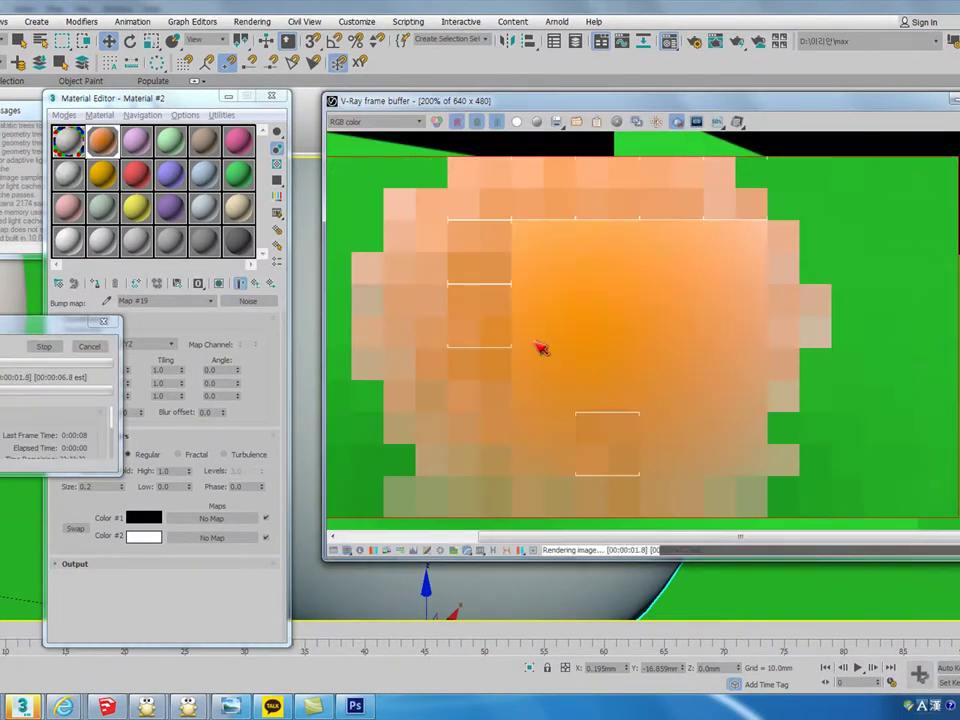
pyautogui.click(428, 386)
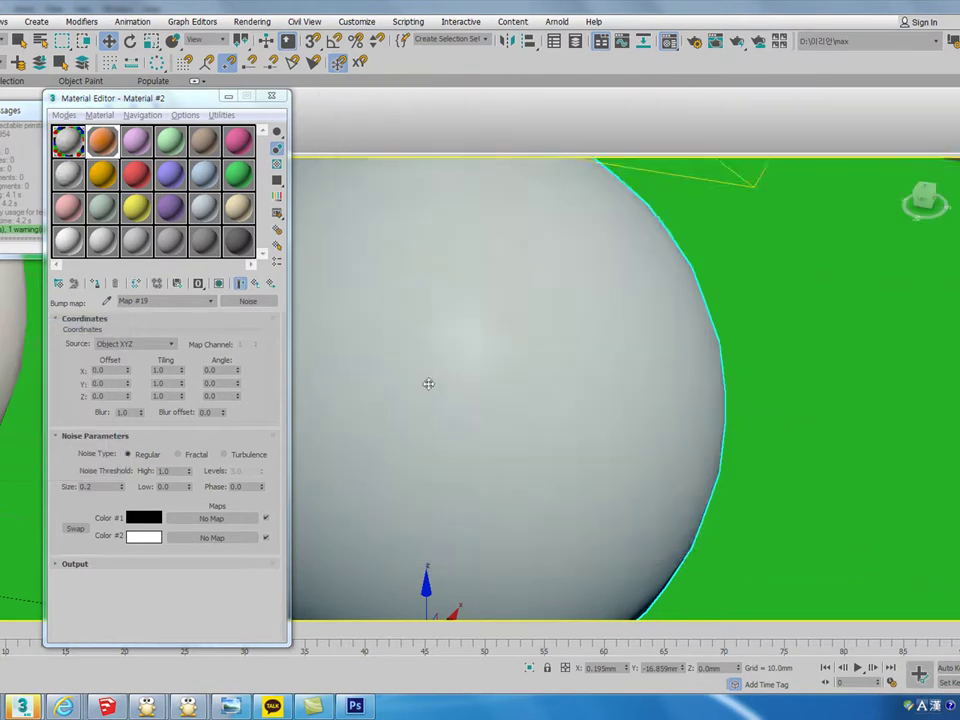
pyautogui.scroll(2, 428, 386)
pyautogui.hotkey('shift', 'q')
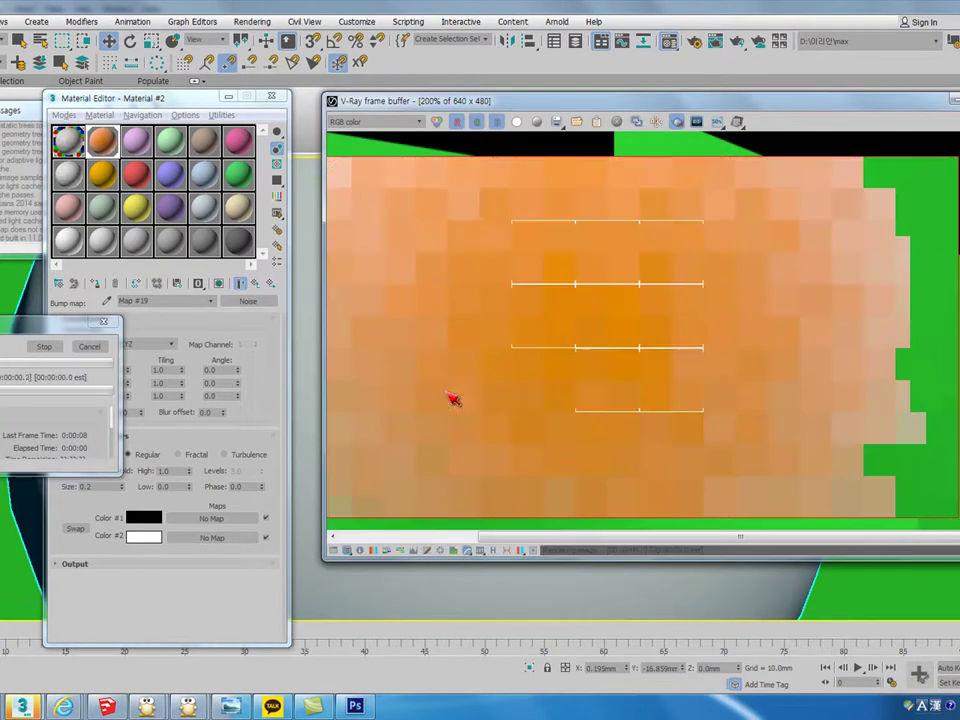
pyautogui.scroll(2, 572, 332)
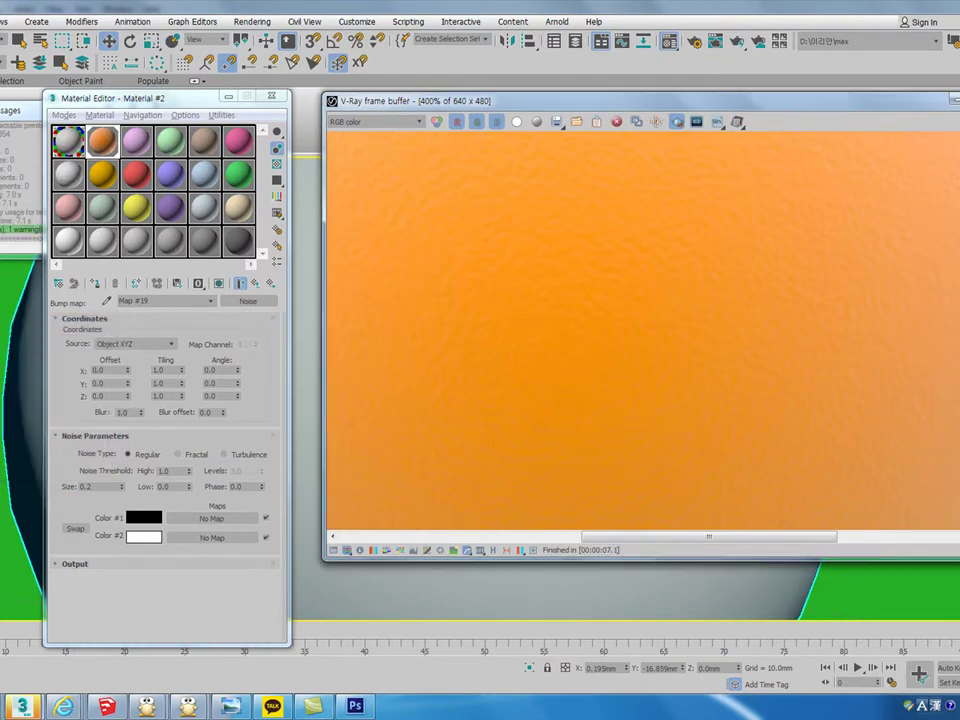
pyautogui.click(957, 100)
pyautogui.scroll(-5, 671, 338)
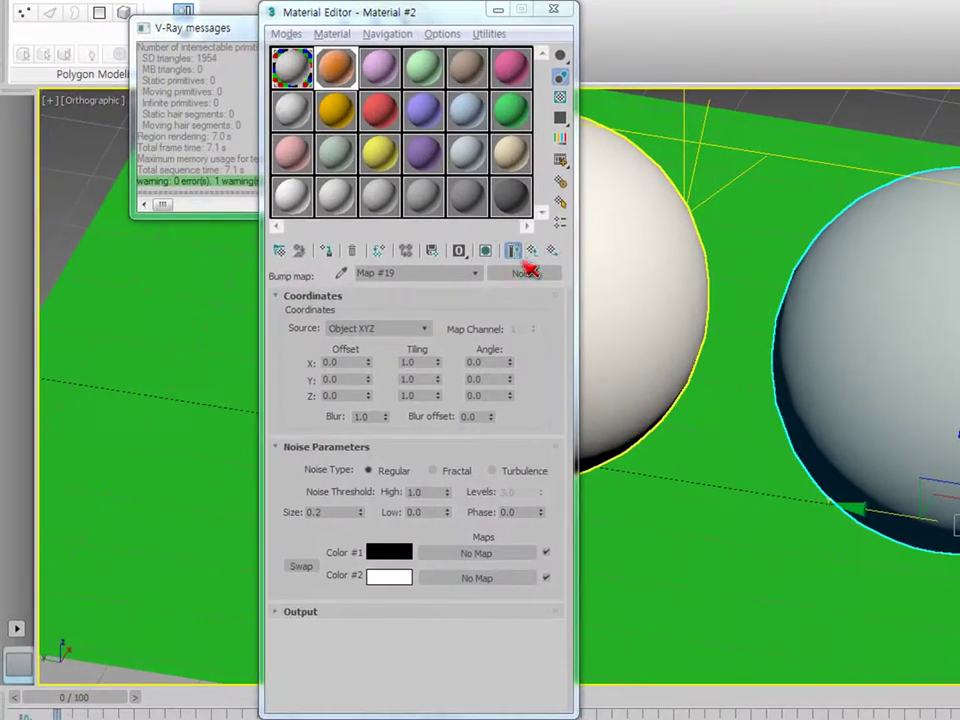
# Convert Material #2 from VRayMtl to VRayBlendMtl, keeping the old material as sub-material.
pyautogui.click(536, 250)
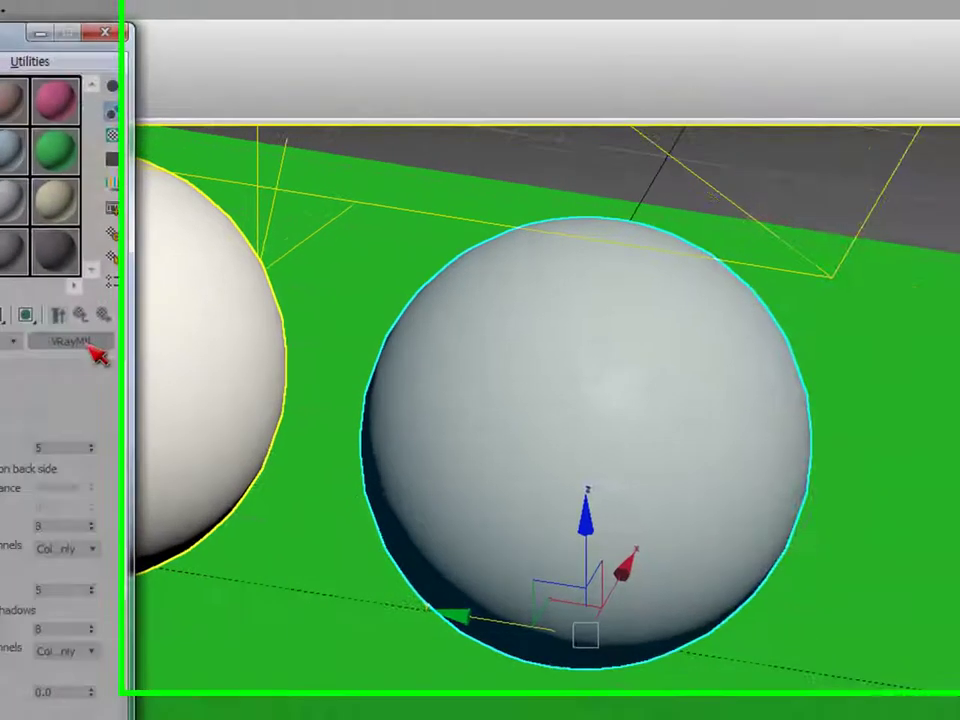
pyautogui.click(541, 280)
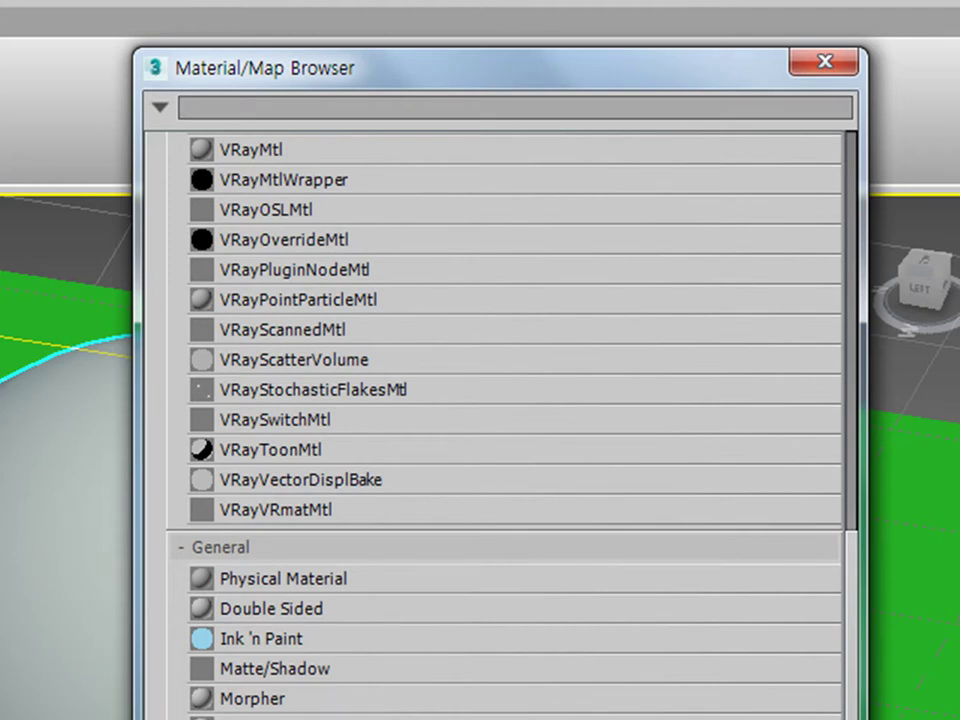
pyautogui.scroll(2, 399, 270)
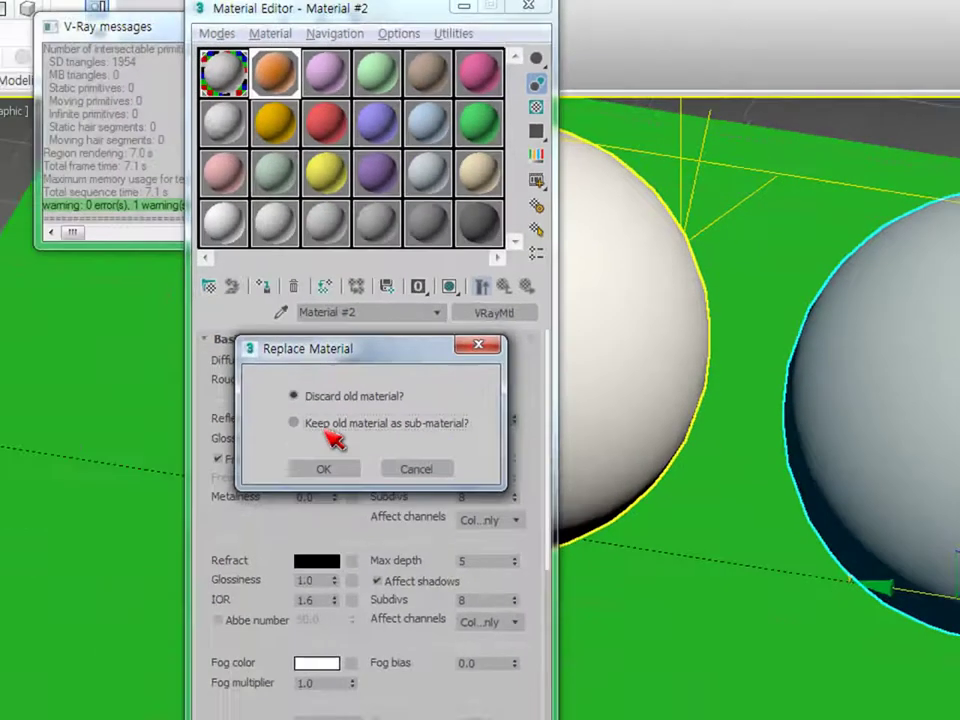
pyautogui.click(138, 620)
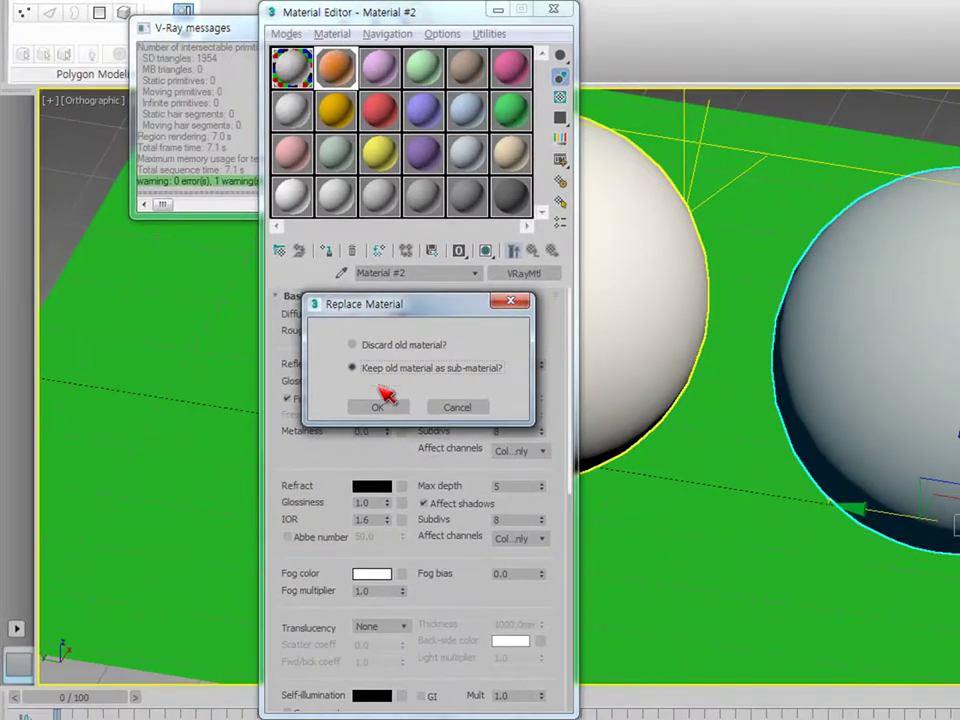
pyautogui.click(380, 406)
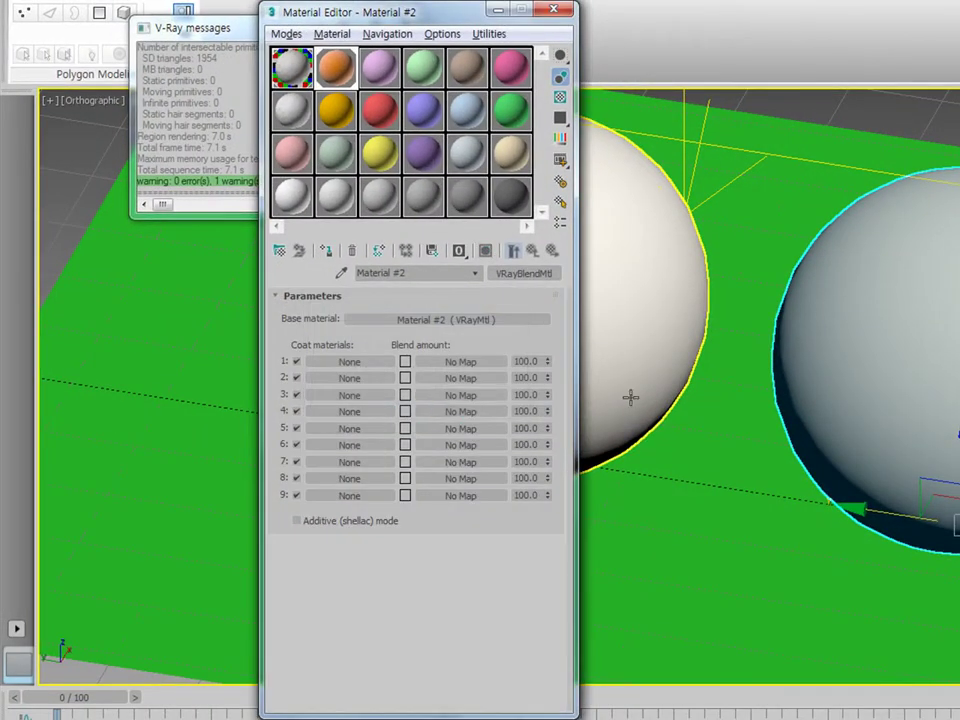
# Check Material #1's blend layers, and convert Material #3 to VRayBlendMtl, keeping its old material as sub-material.
pyautogui.click(296, 68)
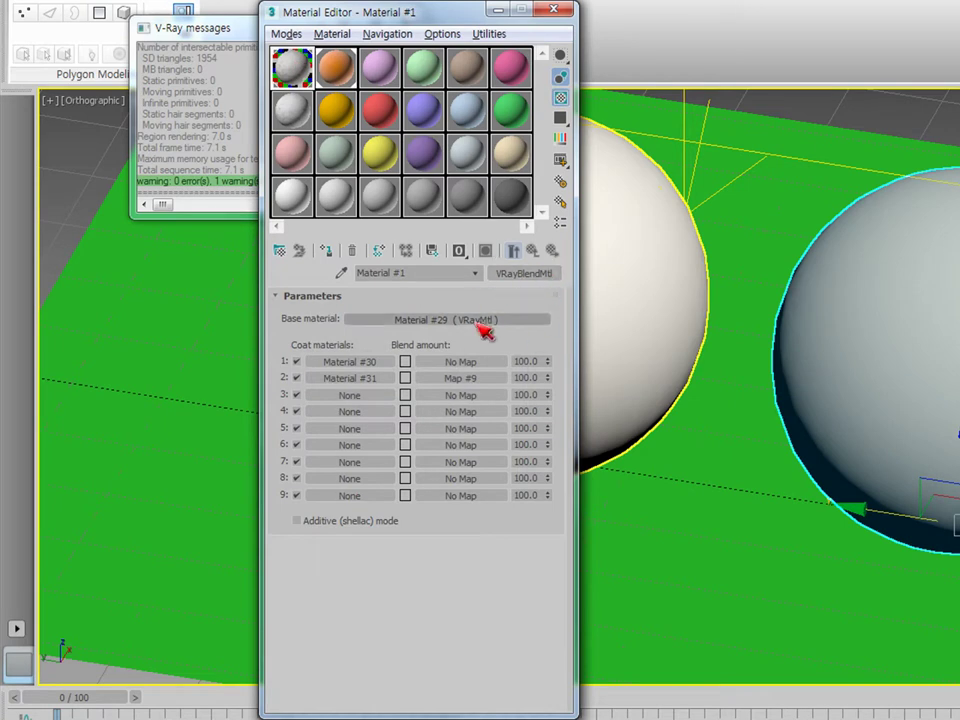
pyautogui.click(332, 107)
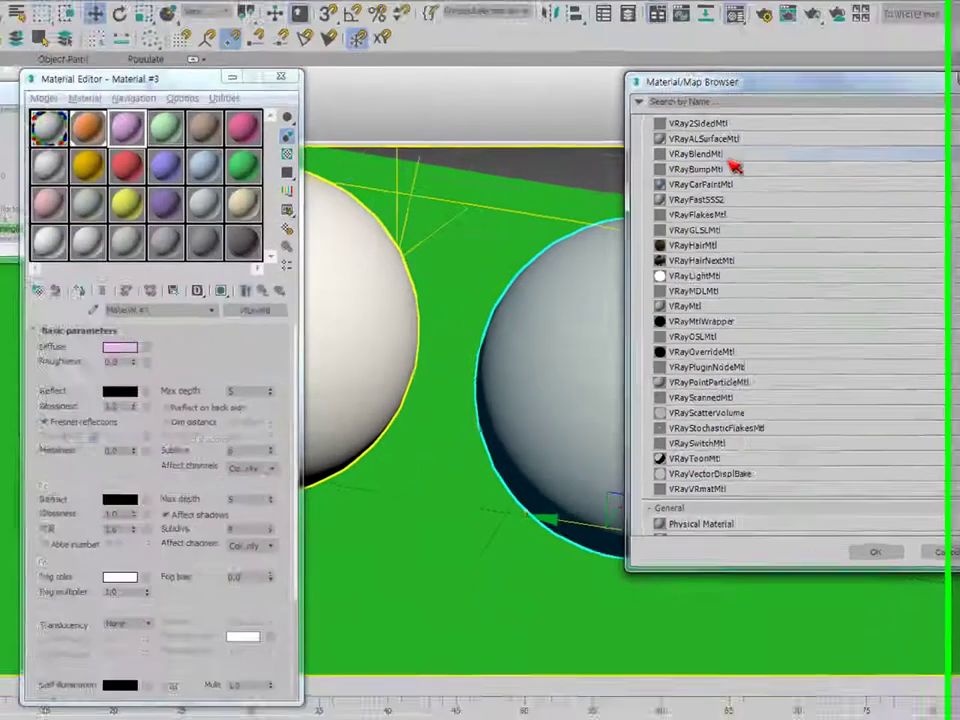
pyautogui.doubleClick(729, 158)
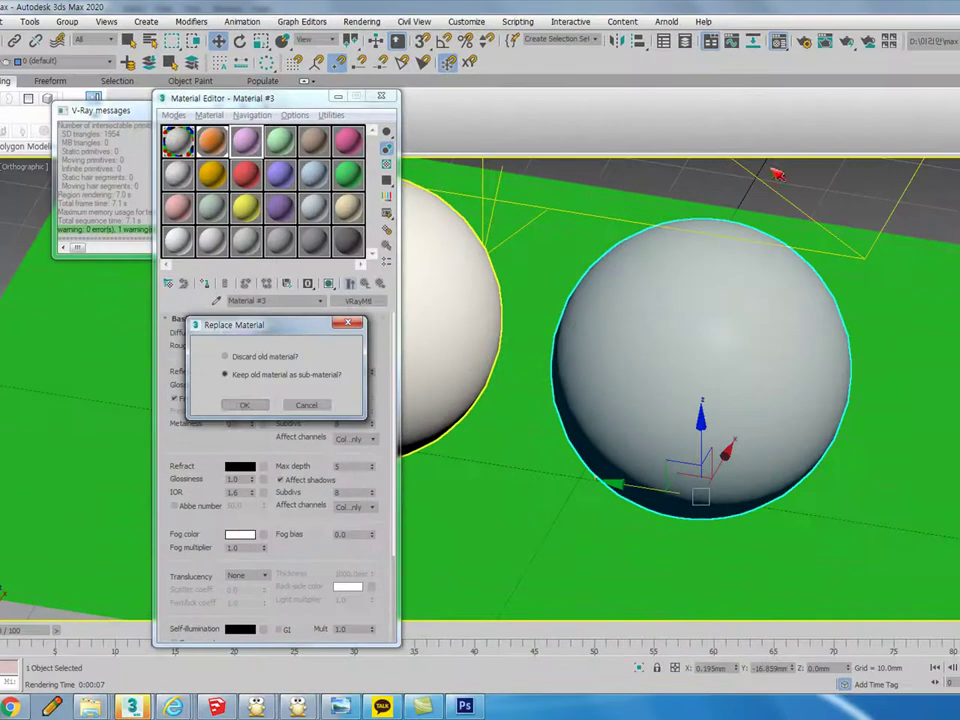
pyautogui.click(242, 407)
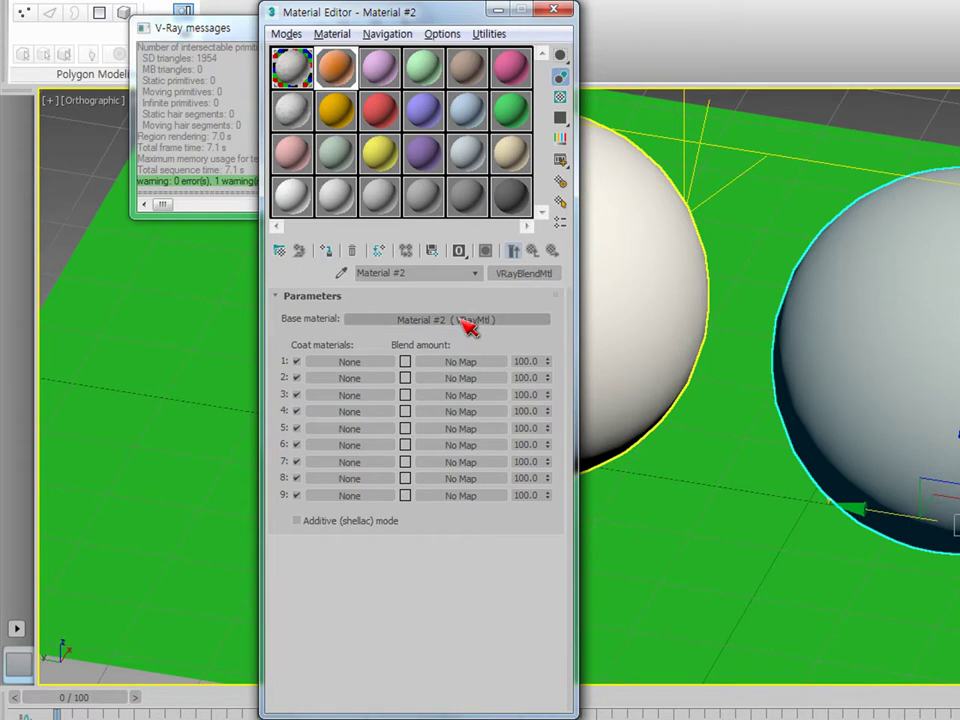
# Duplicate Material #2's base material into coat slot 1 using the Copy method.
pyautogui.moveTo(486, 326); pyautogui.dragTo(409, 346)
pyautogui.moveTo(350, 366); pyautogui.dragTo(352, 367)
pyautogui.click(408, 366)
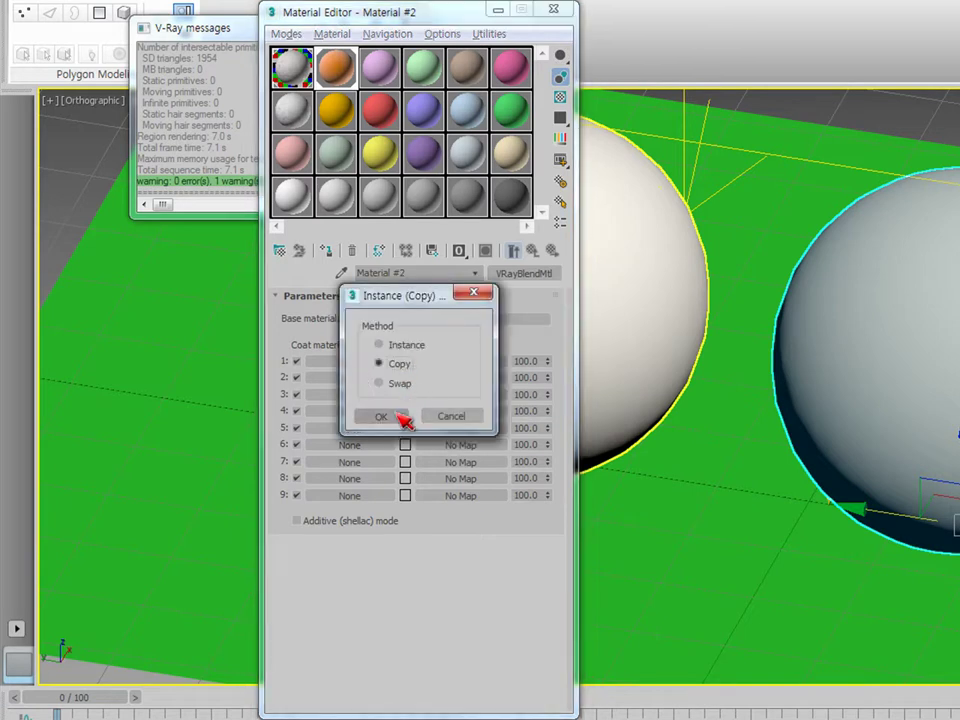
pyautogui.click(396, 415)
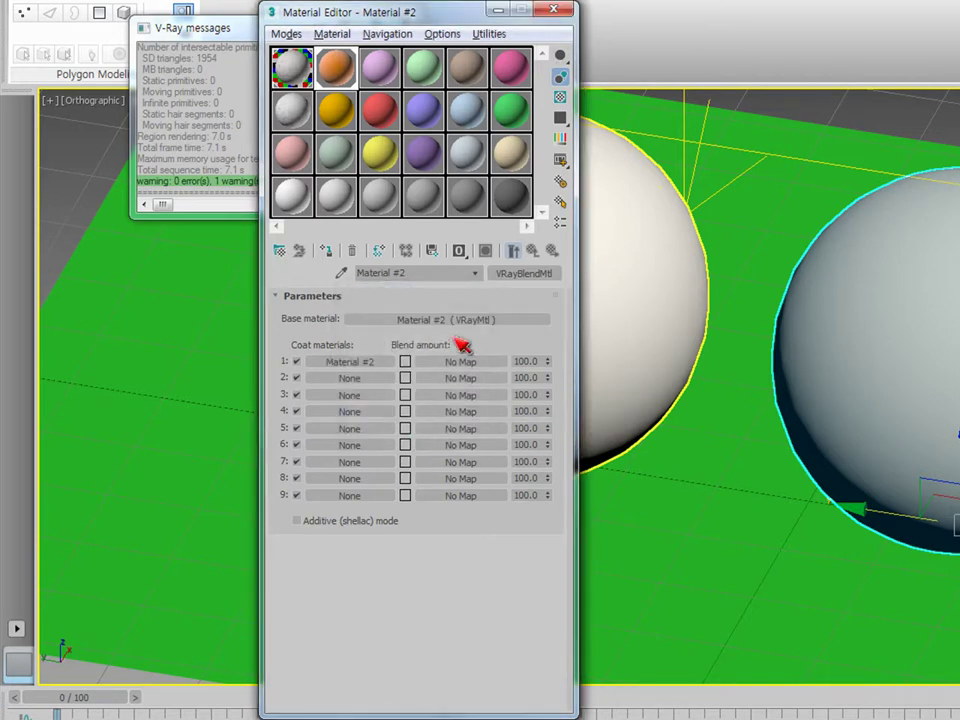
# Darken the front color of coat 1's diffuse Falloff map to RGB 174, 49, 0.
pyautogui.click(352, 366)
pyautogui.click(401, 315)
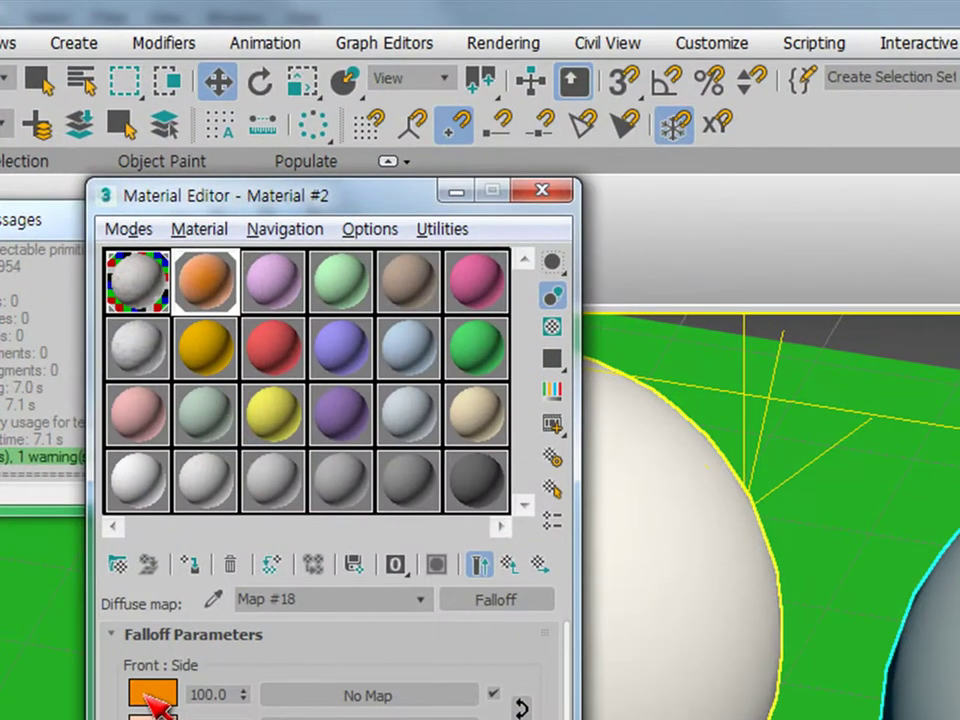
pyautogui.click(303, 336)
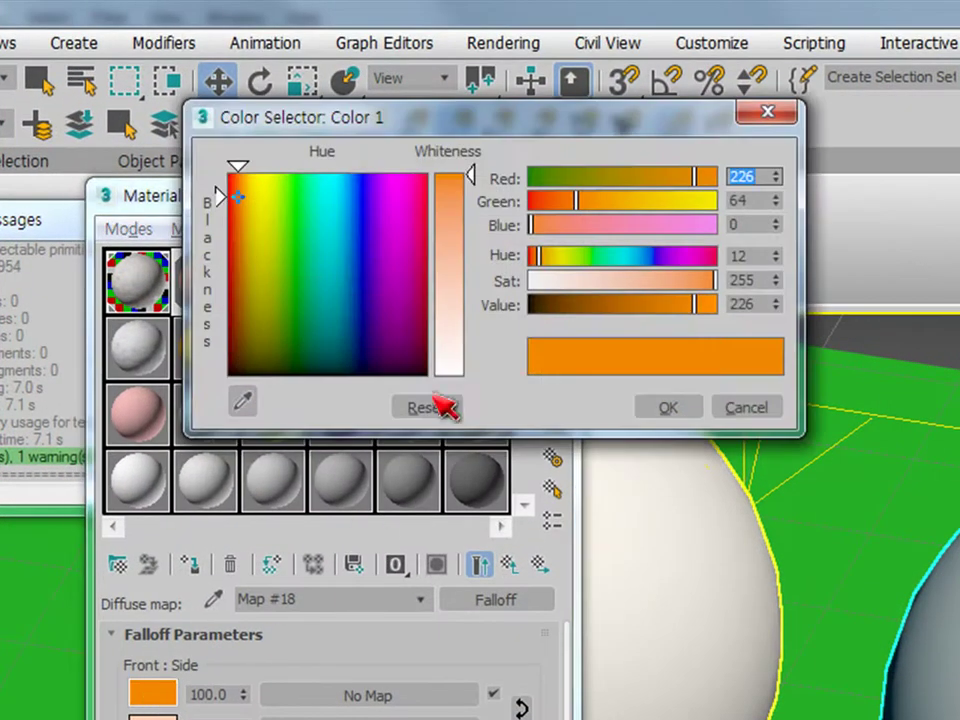
pyautogui.moveTo(678, 306); pyautogui.dragTo(656, 306)
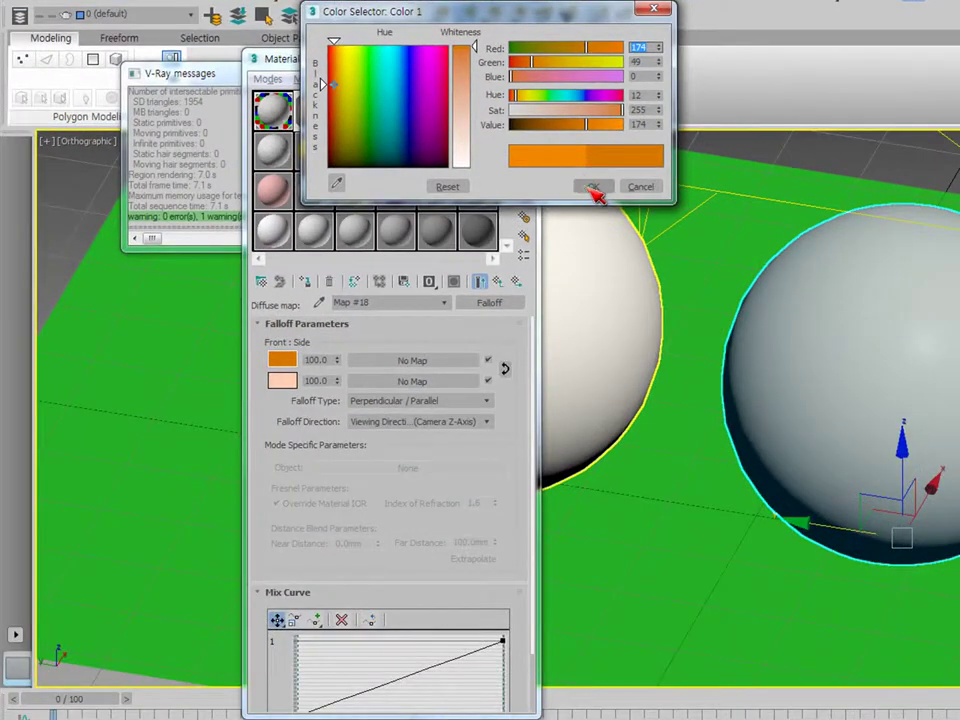
pyautogui.click(668, 407)
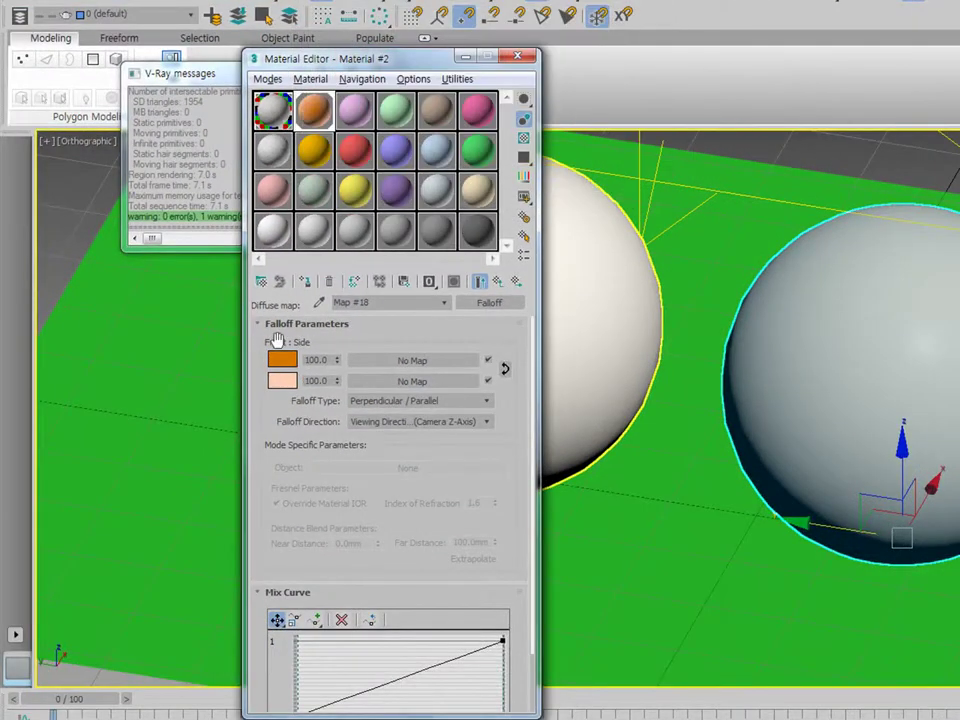
# Set the side color of coat 1's Falloff map to RGB 255, 95, 32 and return to the coat material.
pyautogui.click(298, 386)
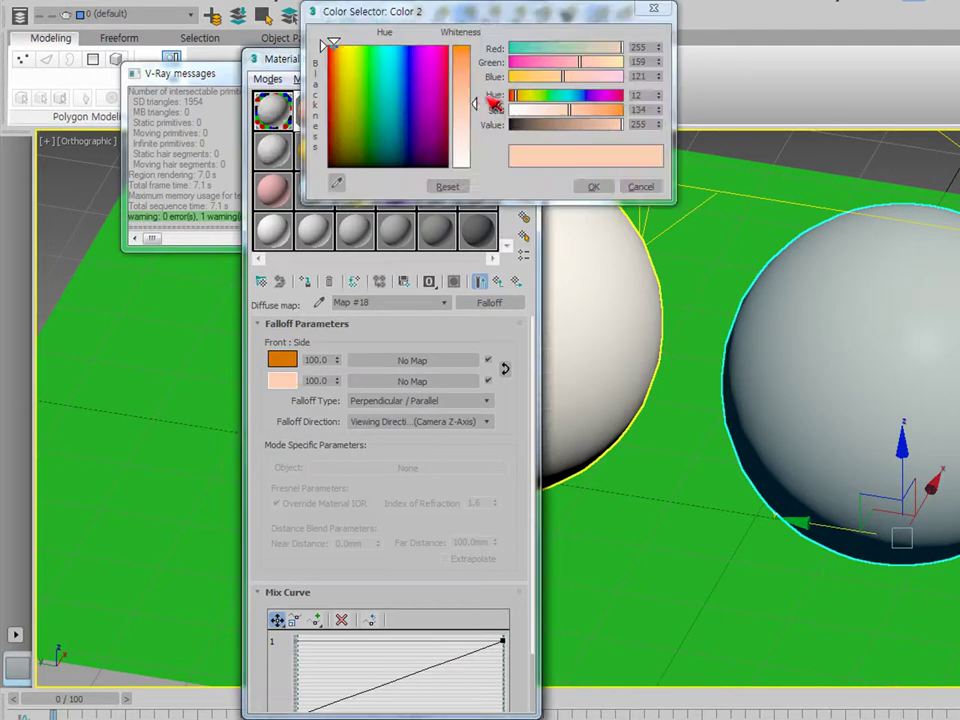
pyautogui.click(331, 45)
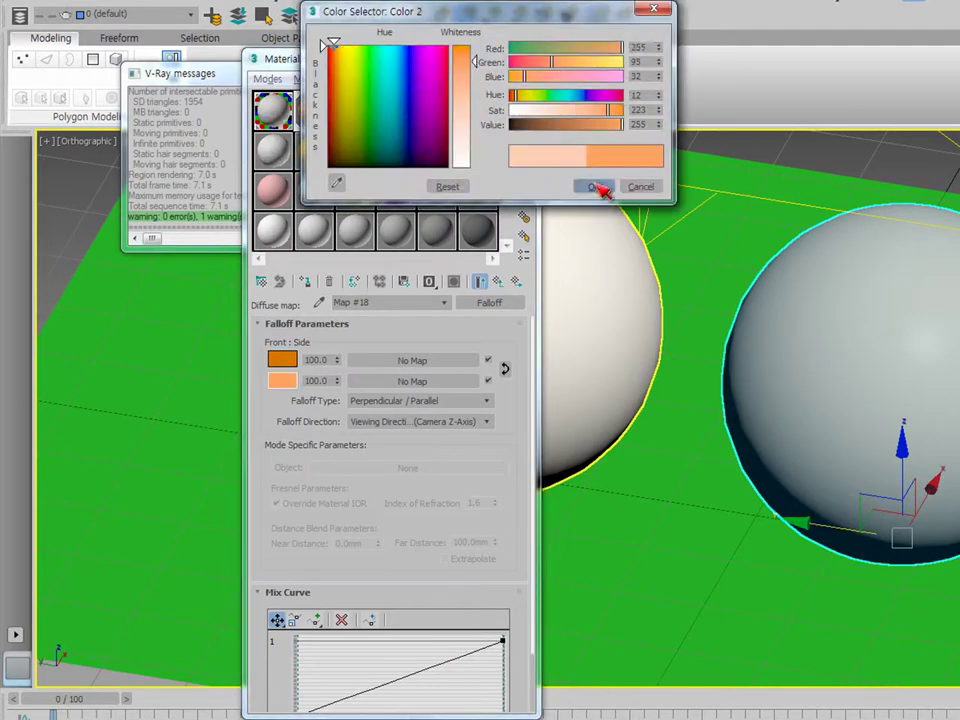
pyautogui.click(603, 186)
pyautogui.click(481, 282)
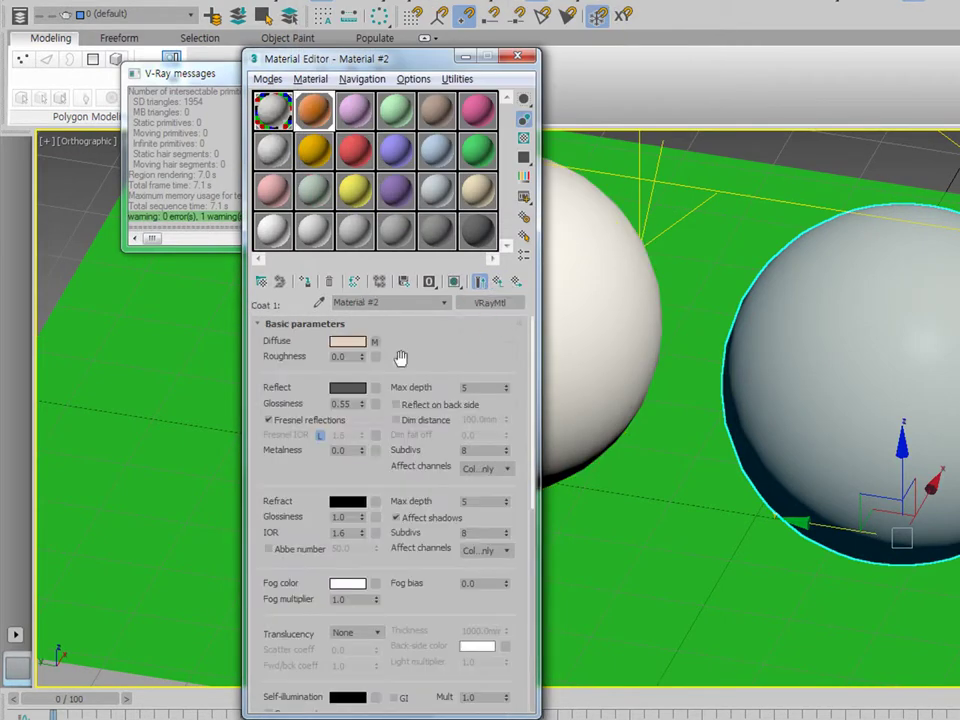
# Open the base material's diffuse Falloff map and show Material #2's sample as an enlarged preview.
pyautogui.click(503, 283)
pyautogui.click(405, 347)
pyautogui.click(375, 342)
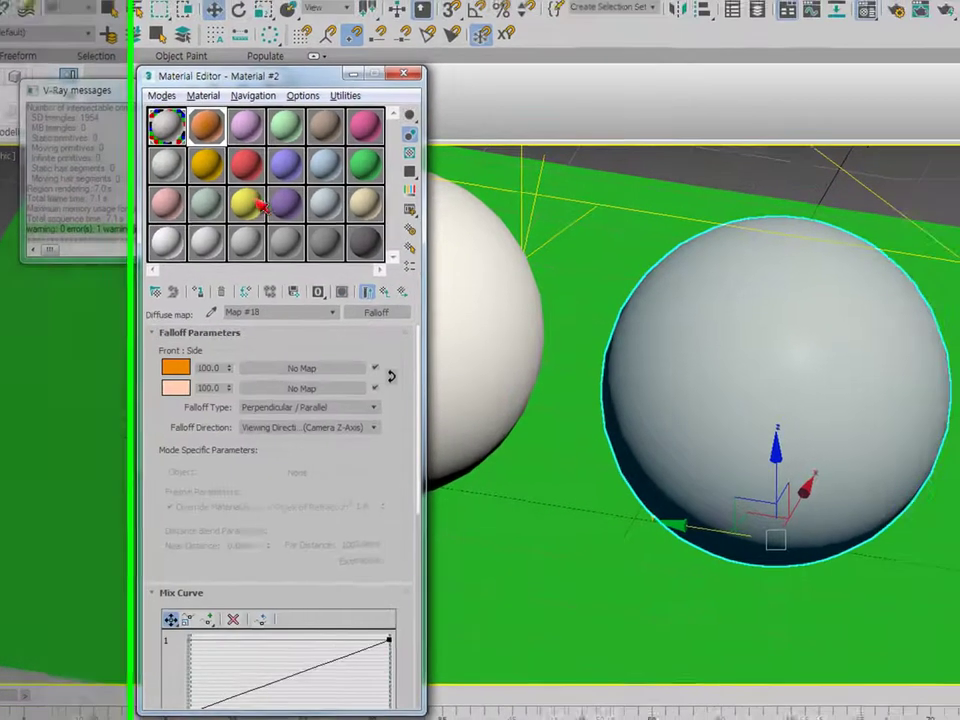
pyautogui.doubleClick(280, 110)
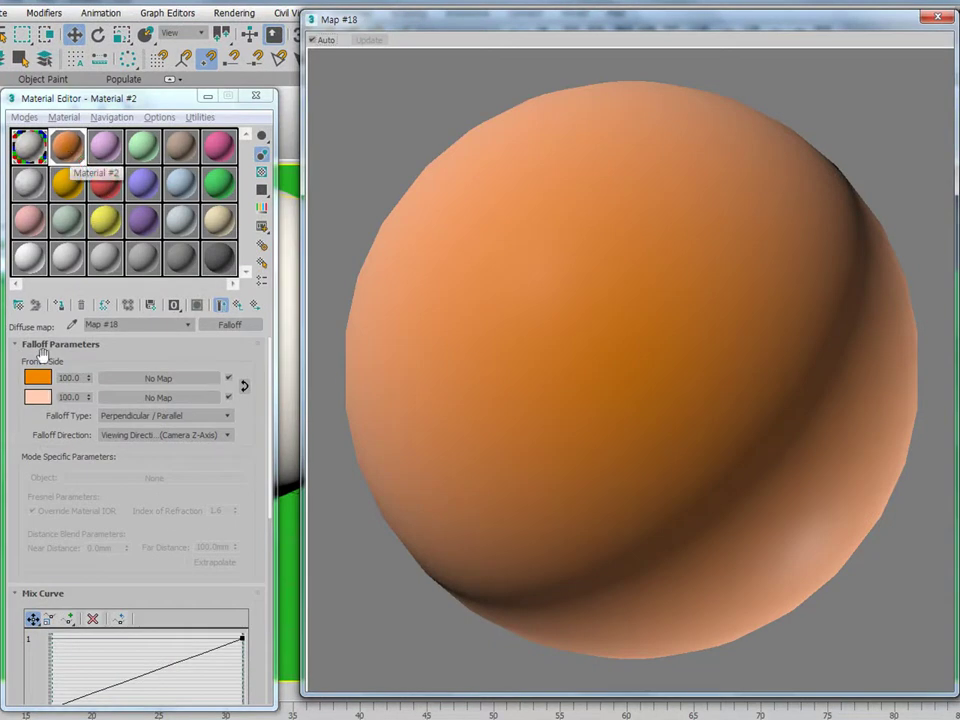
# Check the front color of coat 1's diffuse Falloff map, keep it as is, and close the enlarged sample preview.
pyautogui.click(253, 306)
pyautogui.click(253, 306)
pyautogui.click(111, 401)
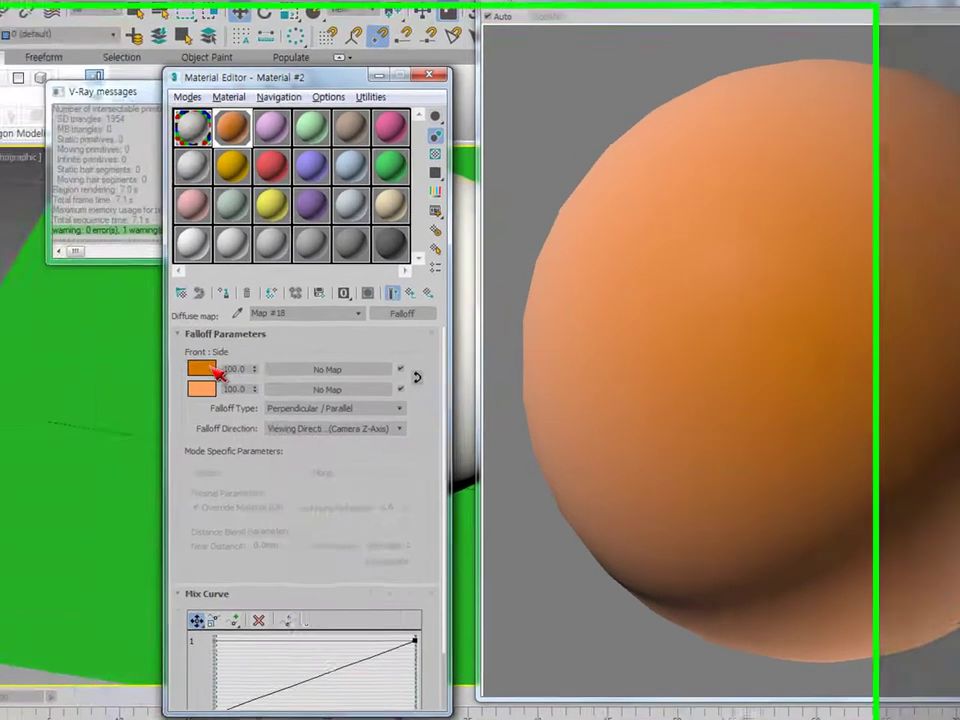
pyautogui.click(204, 368)
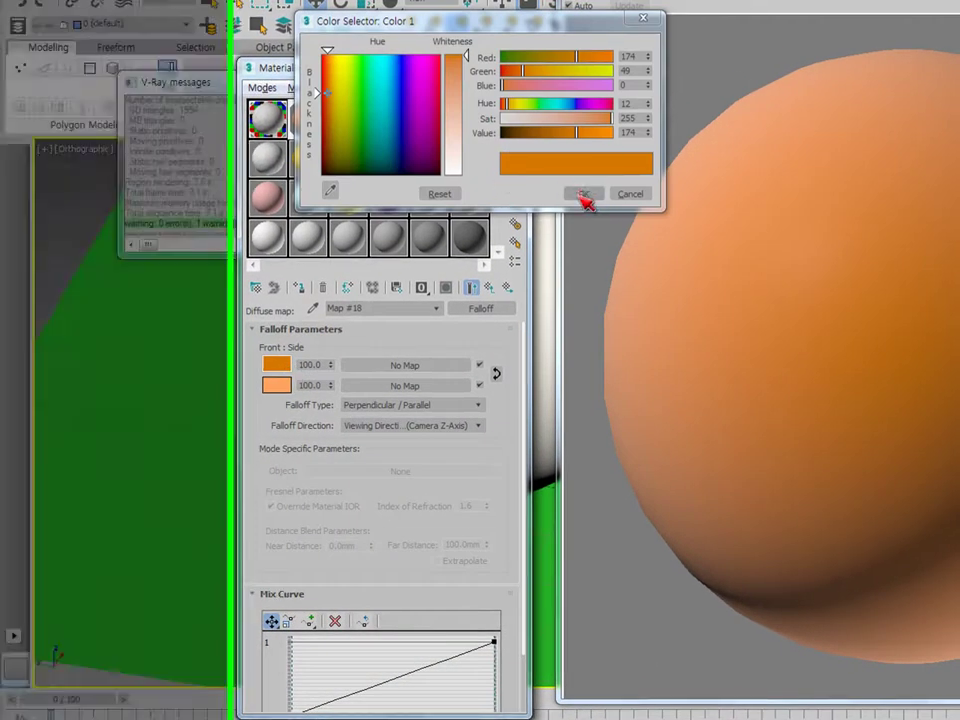
pyautogui.click(586, 192)
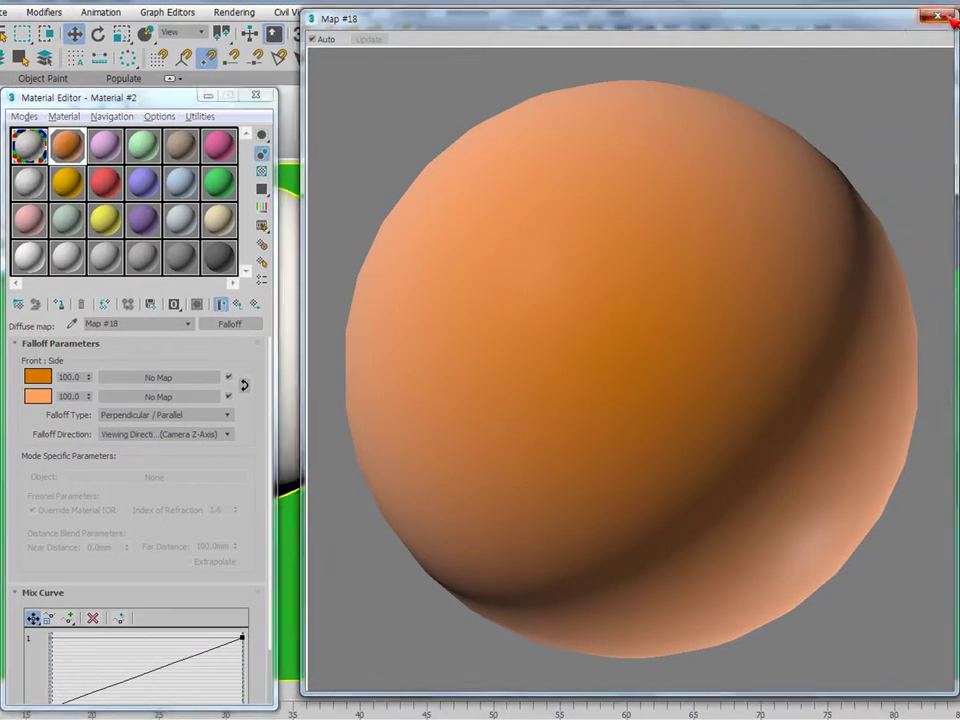
pyautogui.click(942, 16)
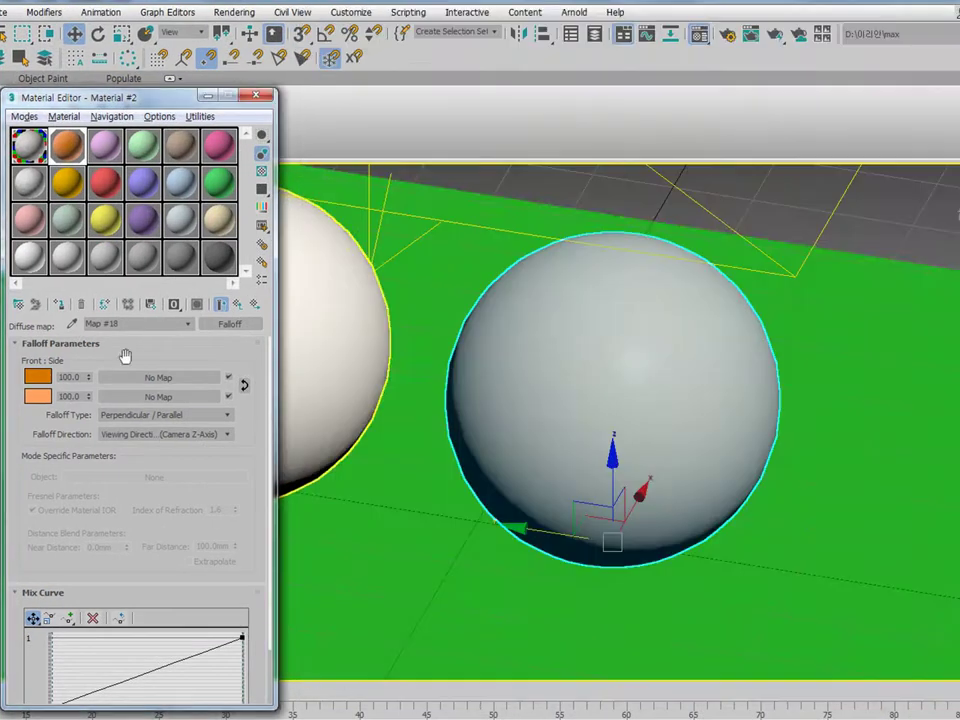
# Start a Bitmap map for coat 1's blend amount in the blend material and browse to the map2\더티 texture folder.
pyautogui.click(241, 308)
pyautogui.click(240, 305)
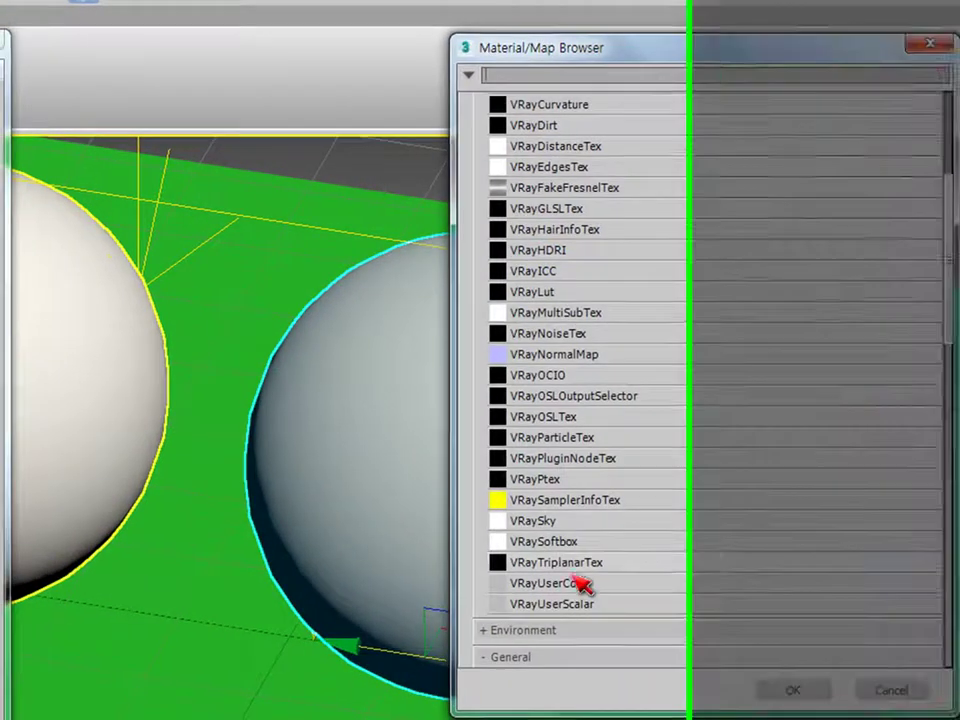
pyautogui.click(508, 658)
pyautogui.scroll(-2, 640, 645)
pyautogui.scroll(-1, 818, 538)
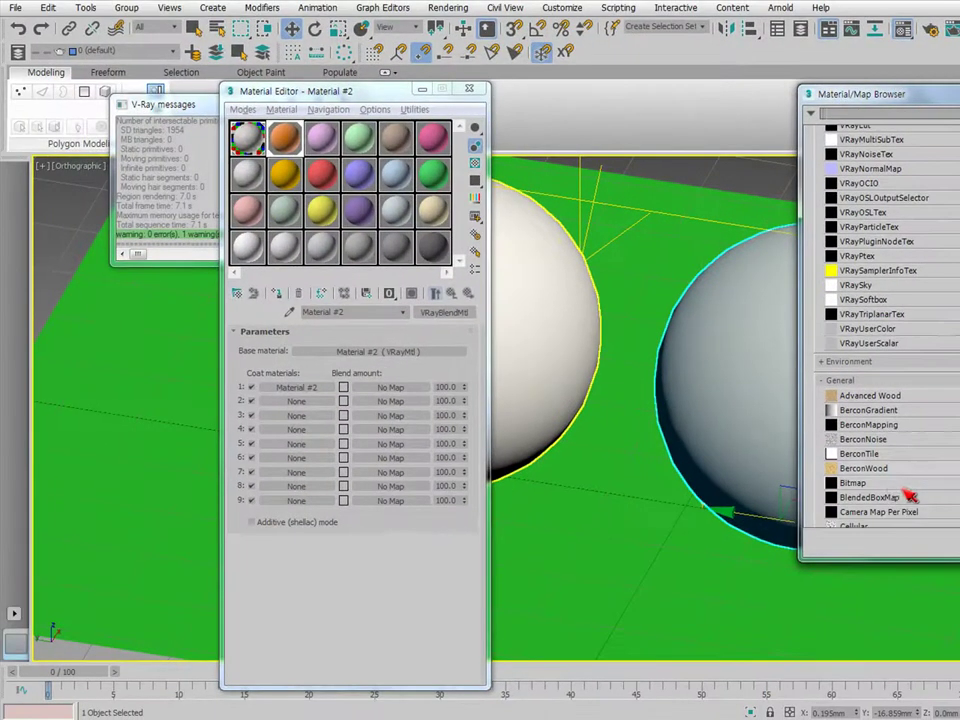
pyautogui.doubleClick(860, 484)
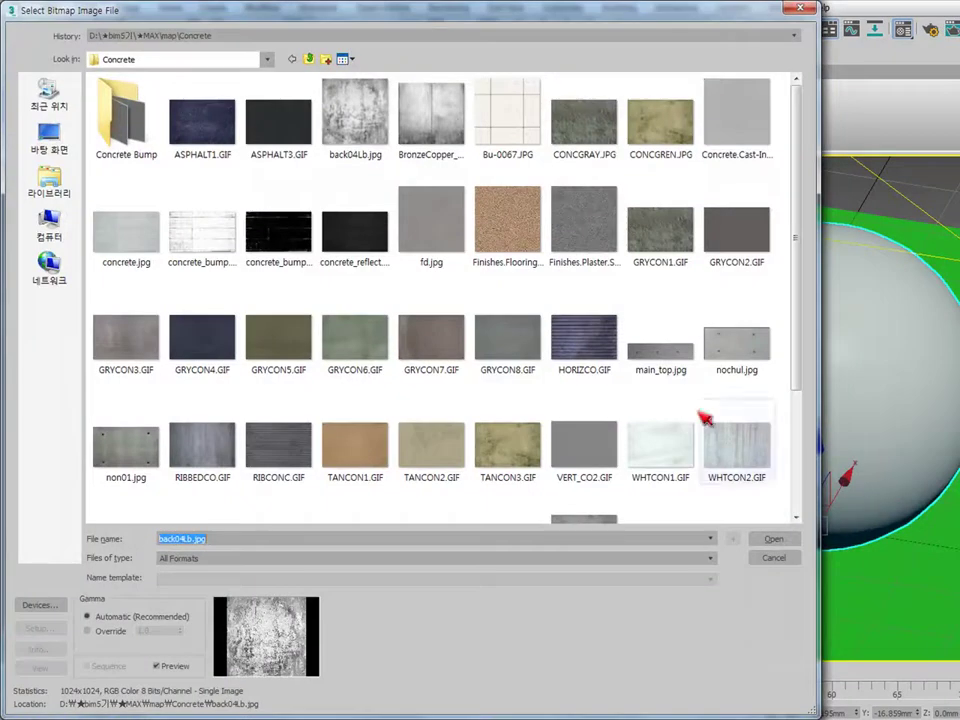
pyautogui.click(310, 60)
pyautogui.click(310, 60)
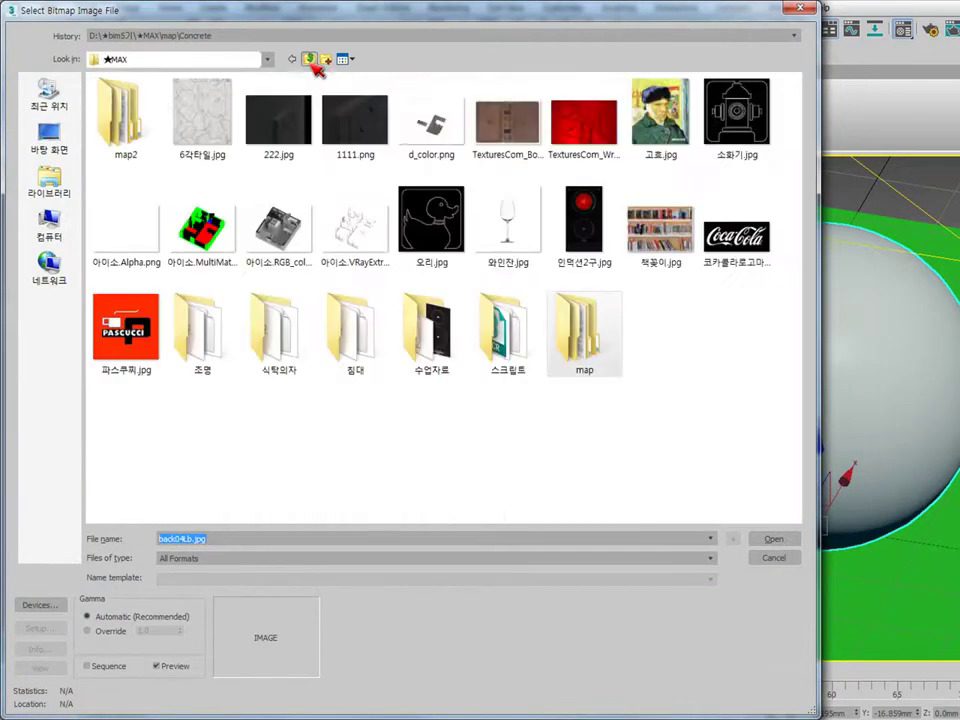
pyautogui.click(126, 118)
pyautogui.doubleClick(126, 120)
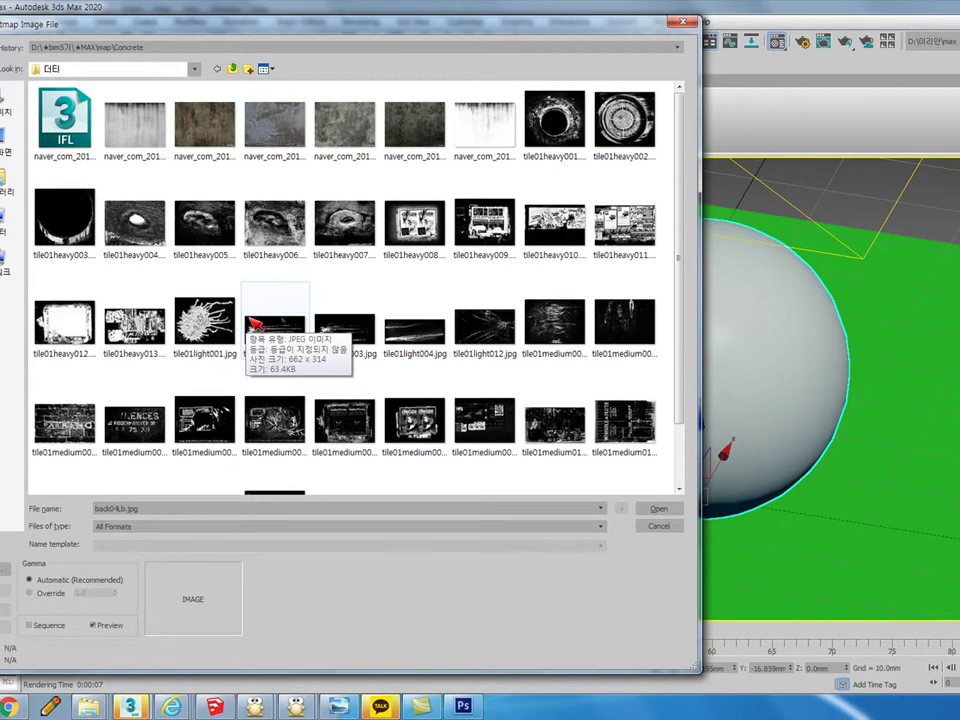
# Compare the dirt textures in the folder and load naver_com_20140720_091312.jpg as coat 1's blend map.
pyautogui.click(349, 128)
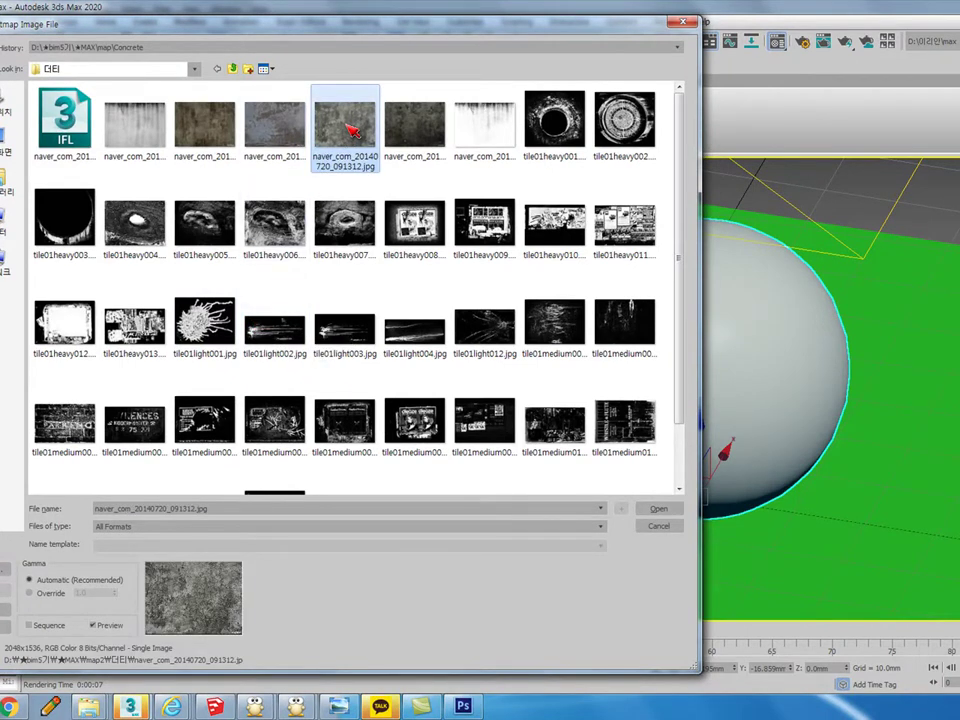
pyautogui.click(272, 135)
pyautogui.click(377, 143)
pyautogui.click(228, 143)
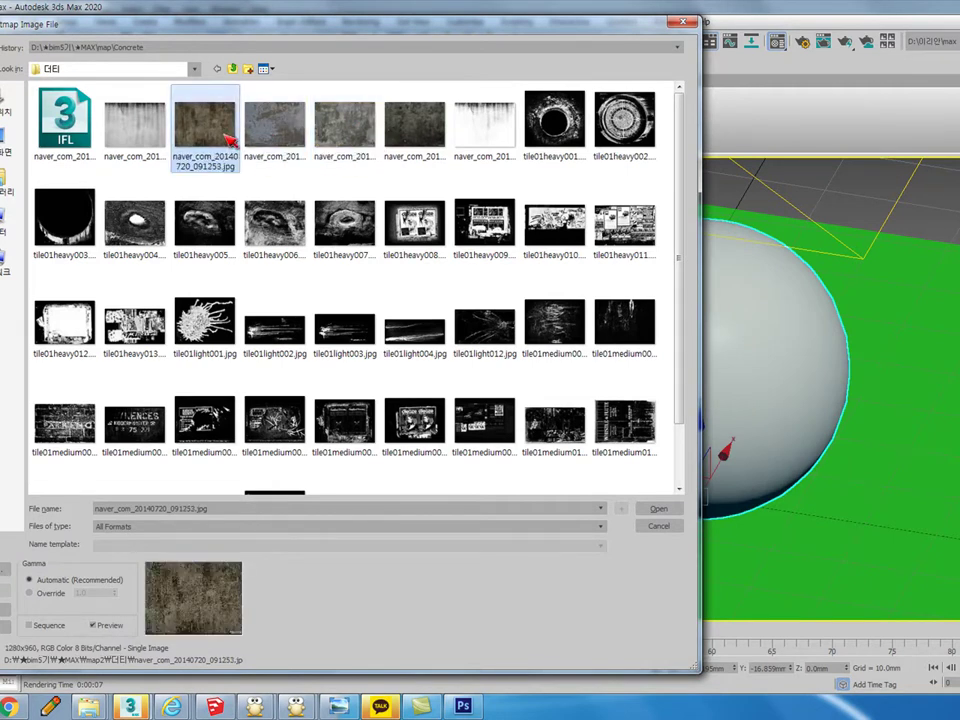
pyautogui.click(432, 148)
pyautogui.click(318, 140)
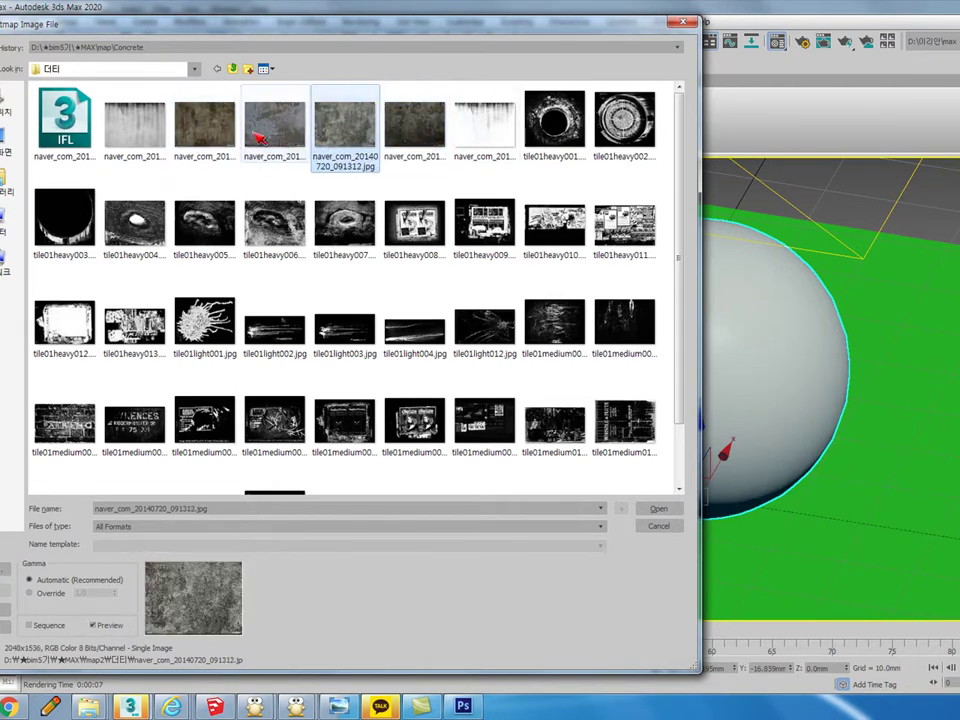
pyautogui.click(205, 130)
pyautogui.click(352, 132)
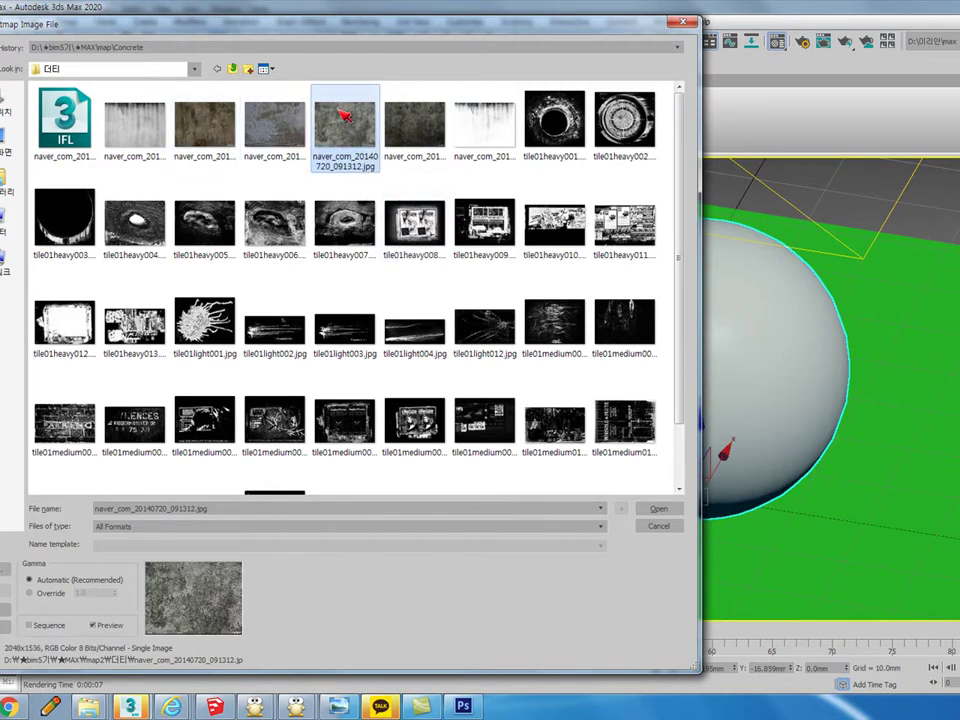
pyautogui.doubleClick(348, 135)
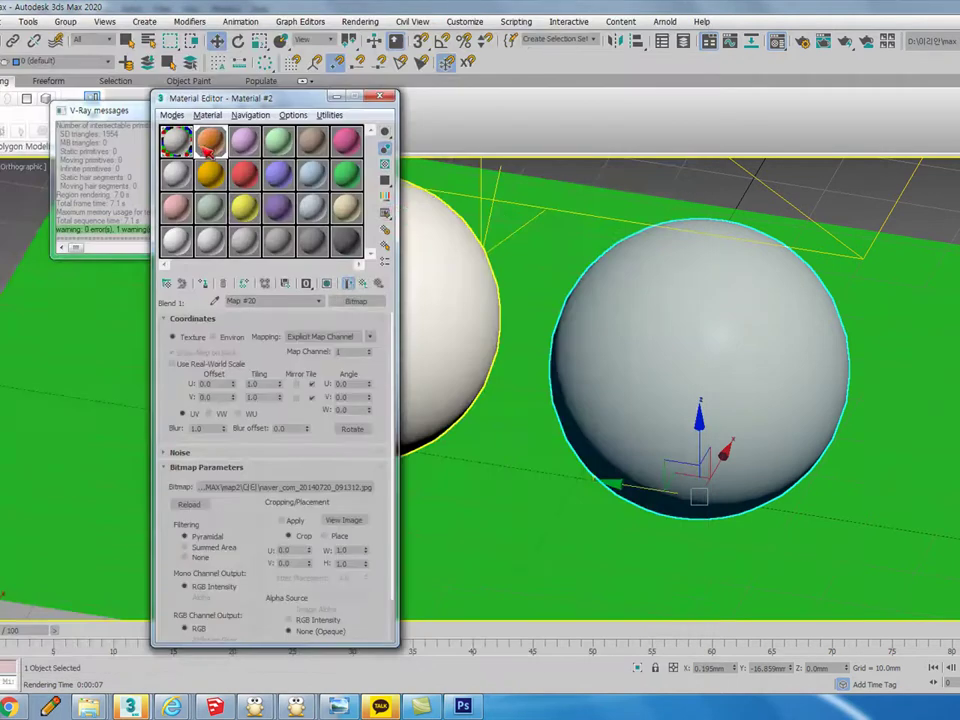
# Examine Material #2's blended sample in an enlarged preview and return to the blend material's parameters.
pyautogui.doubleClick(190, 146)
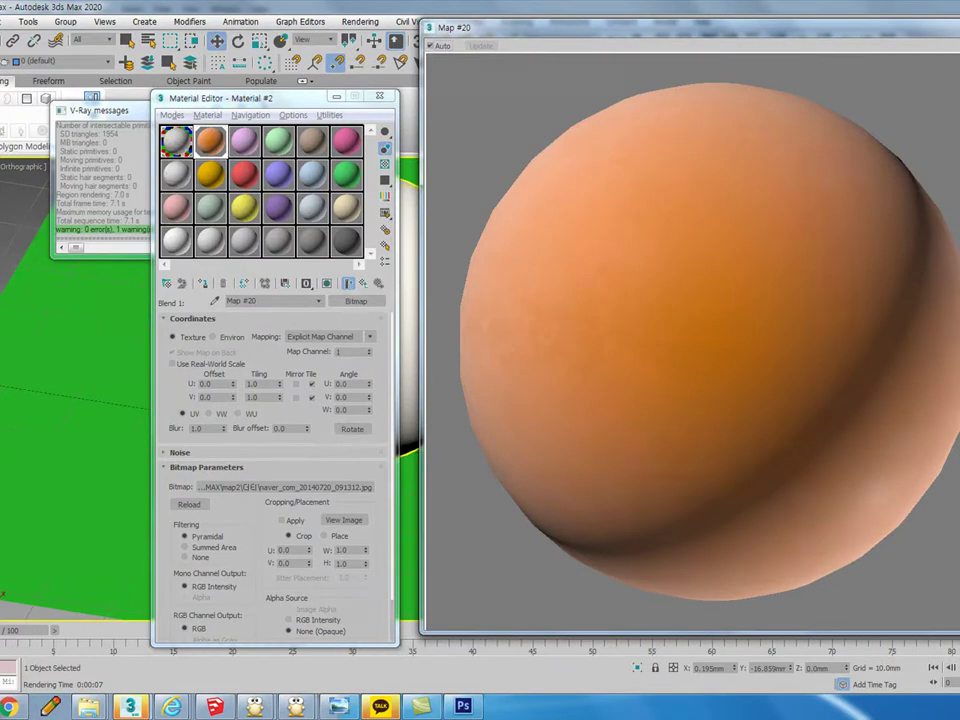
pyautogui.click(408, 288)
pyautogui.click(351, 286)
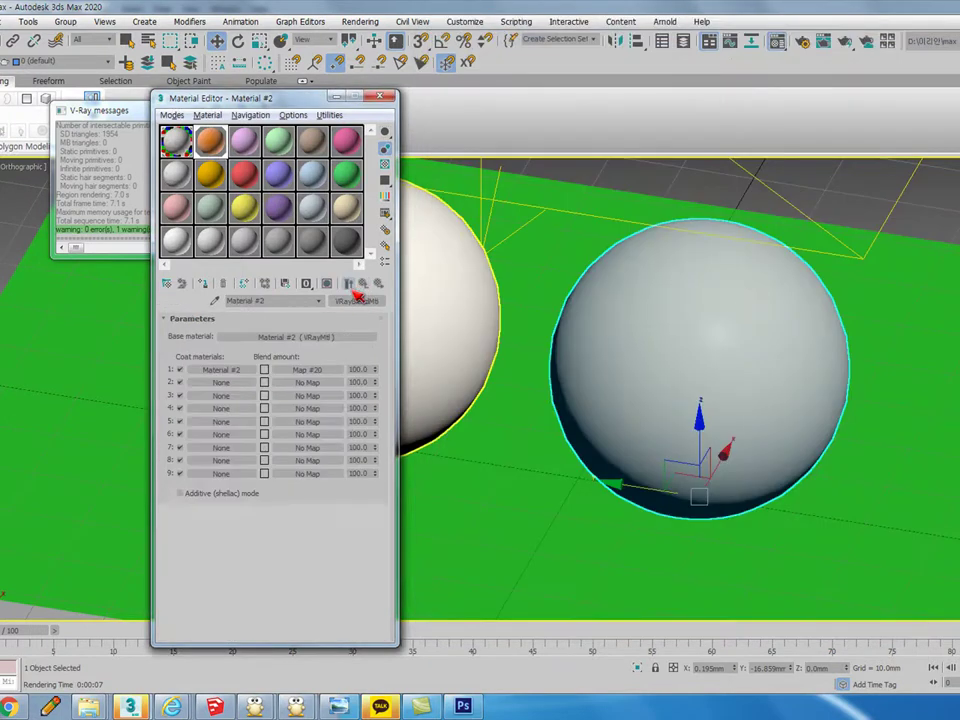
# Darken the front color of coat 1's diffuse Falloff map to RGB 56, 16, 0.
pyautogui.click(238, 369)
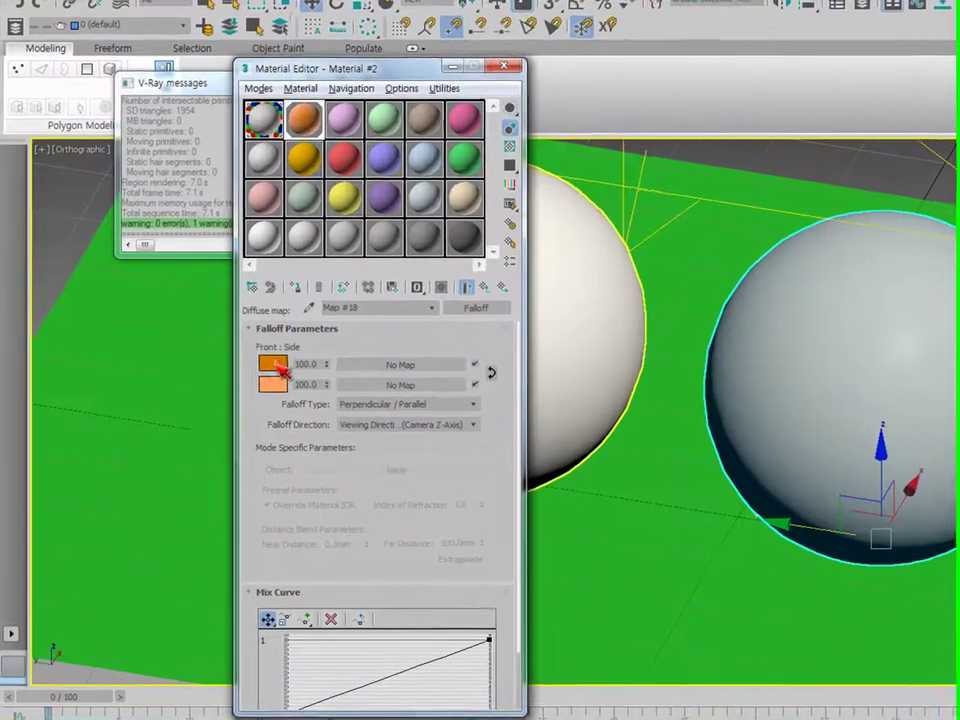
pyautogui.click(182, 349)
pyautogui.moveTo(511, 136); pyautogui.dragTo(533, 137)
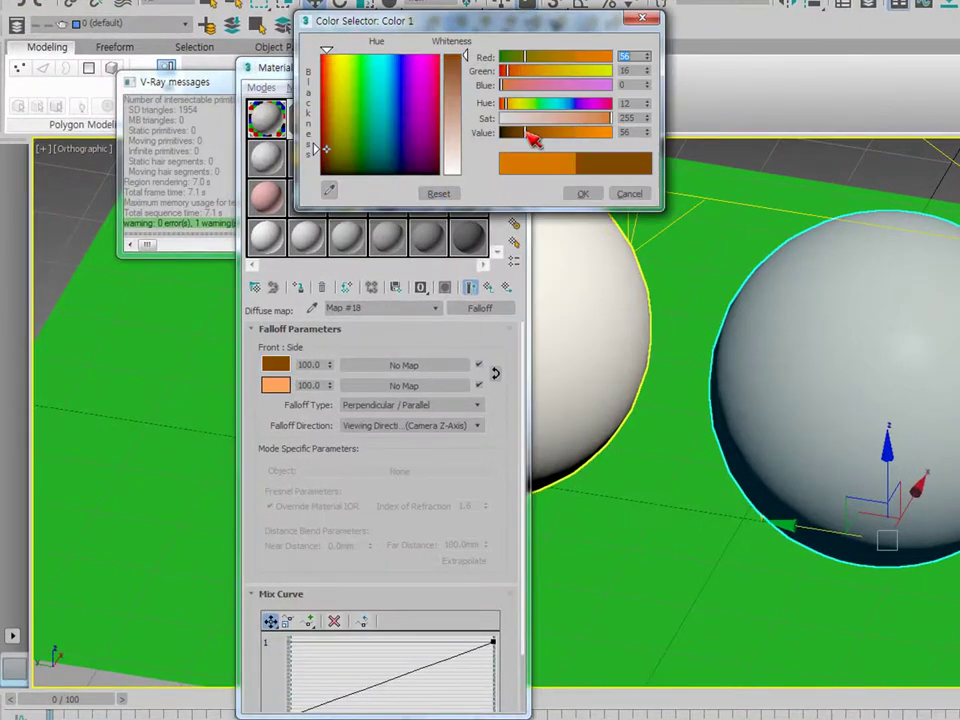
pyautogui.click(583, 193)
# Darken the side color of coat 1's Falloff map to a muted orange-brown and return to the blend material.
pyautogui.click(275, 387)
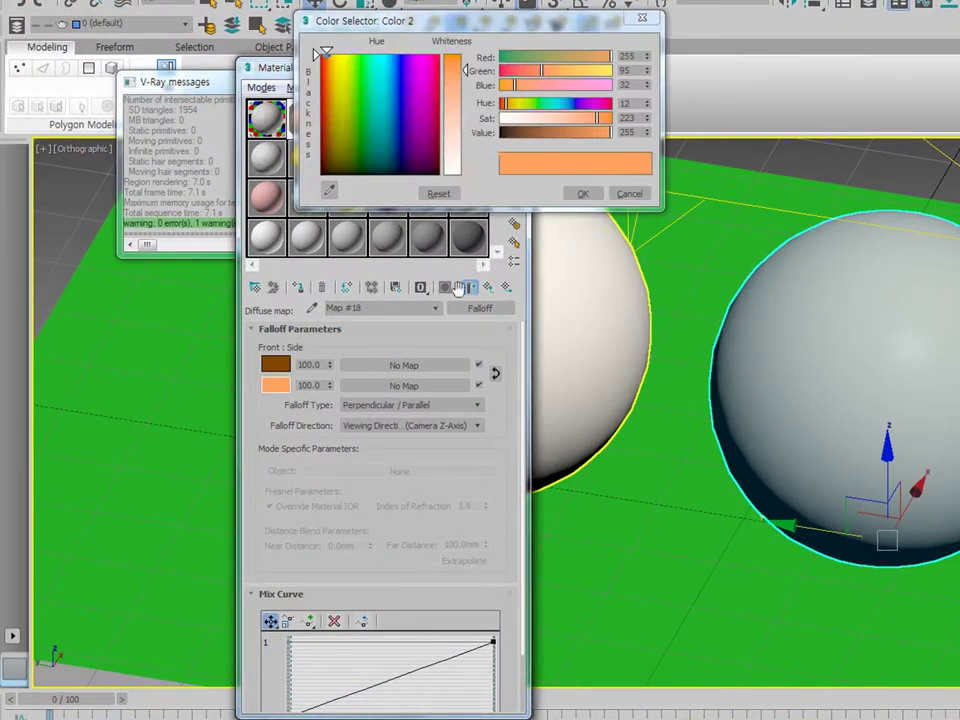
pyautogui.moveTo(600, 132); pyautogui.dragTo(549, 132)
pyautogui.click(585, 194)
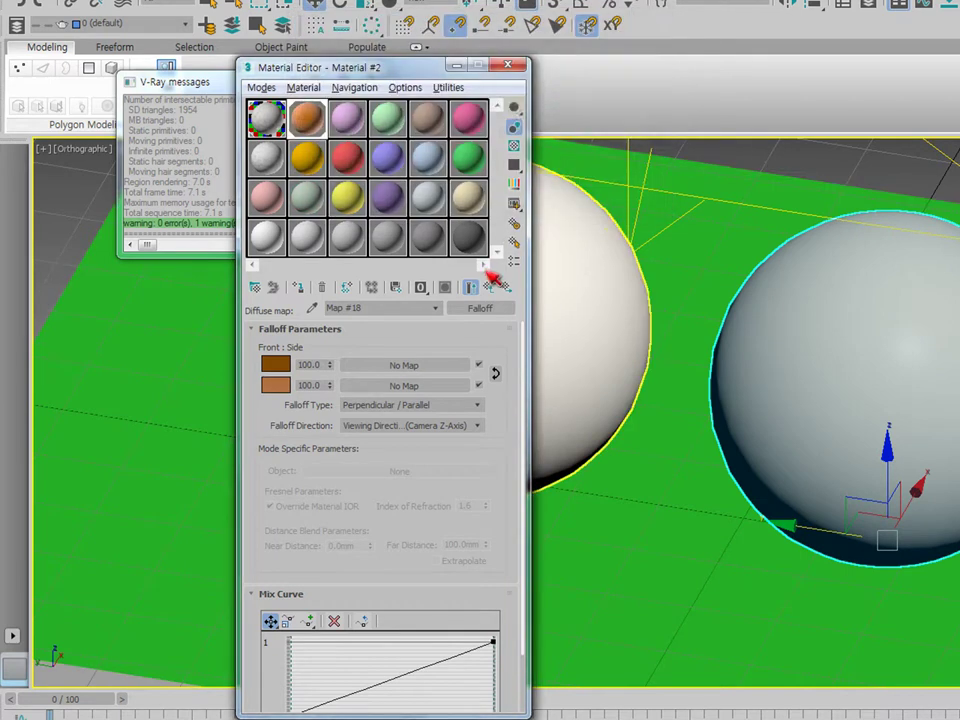
pyautogui.click(490, 287)
pyautogui.click(472, 288)
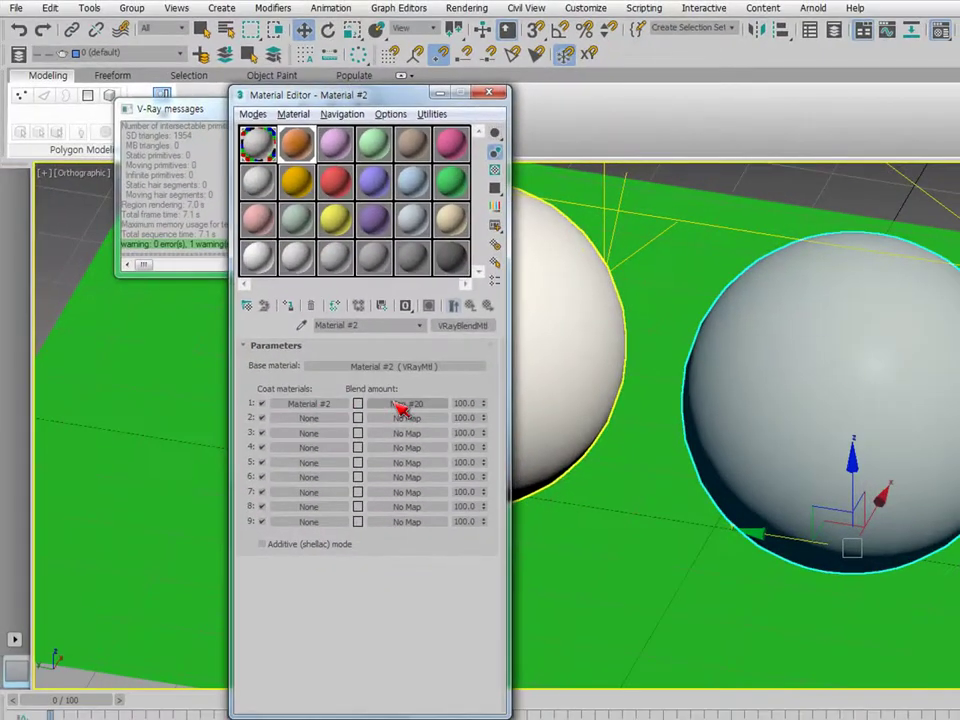
# Inspect the source image of coat 1's blend bitmap and the enlarged material sample, closing both windows.
pyautogui.click(390, 719)
pyautogui.click(449, 575)
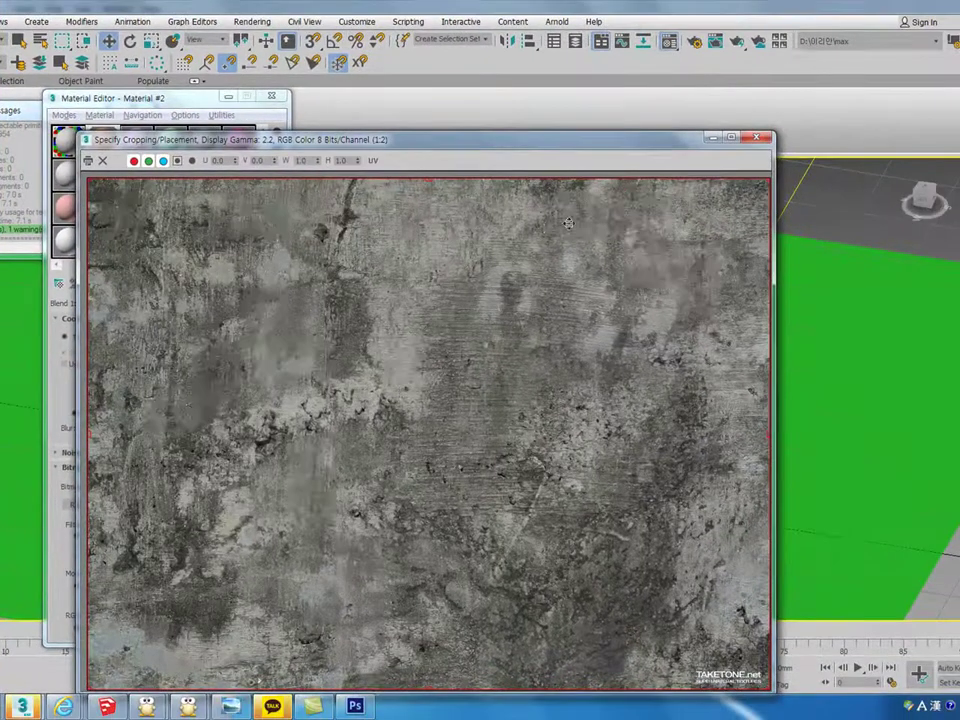
pyautogui.click(763, 139)
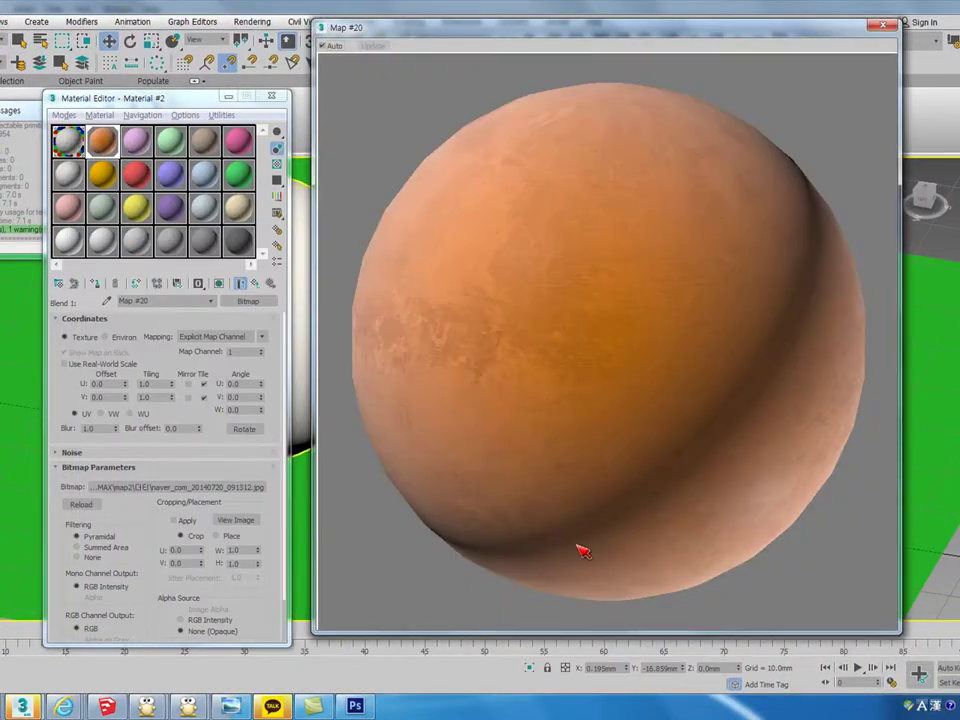
pyautogui.click(882, 25)
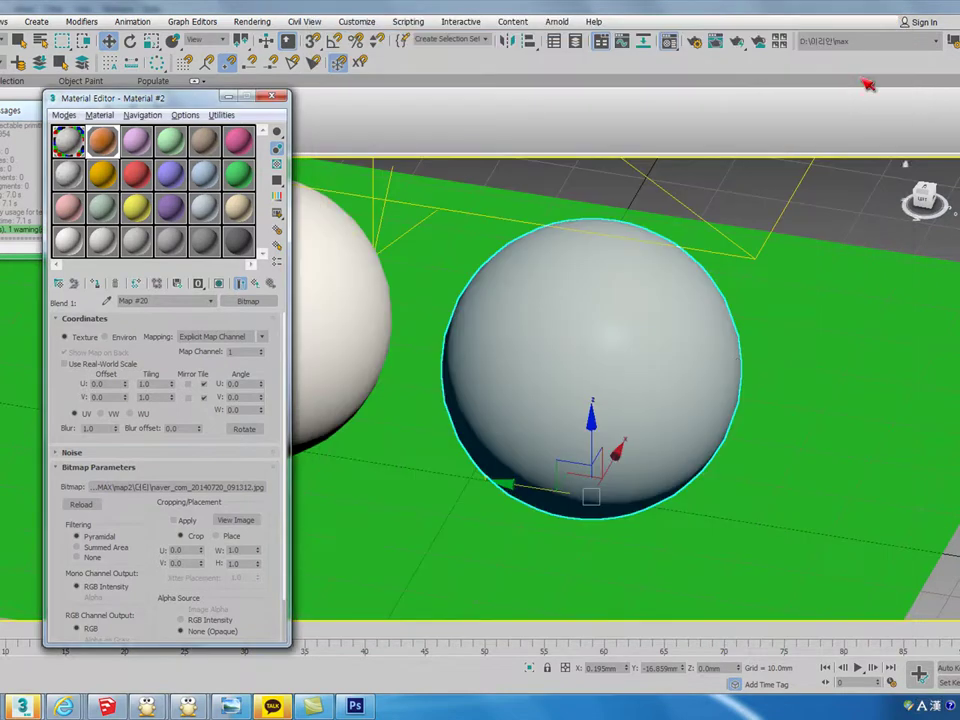
# Test-render a closer view of the selected sphere with V-Ray to examine the darker coat.
pyautogui.scroll(2, 735, 358)
pyautogui.hotkey('shift', 'q')
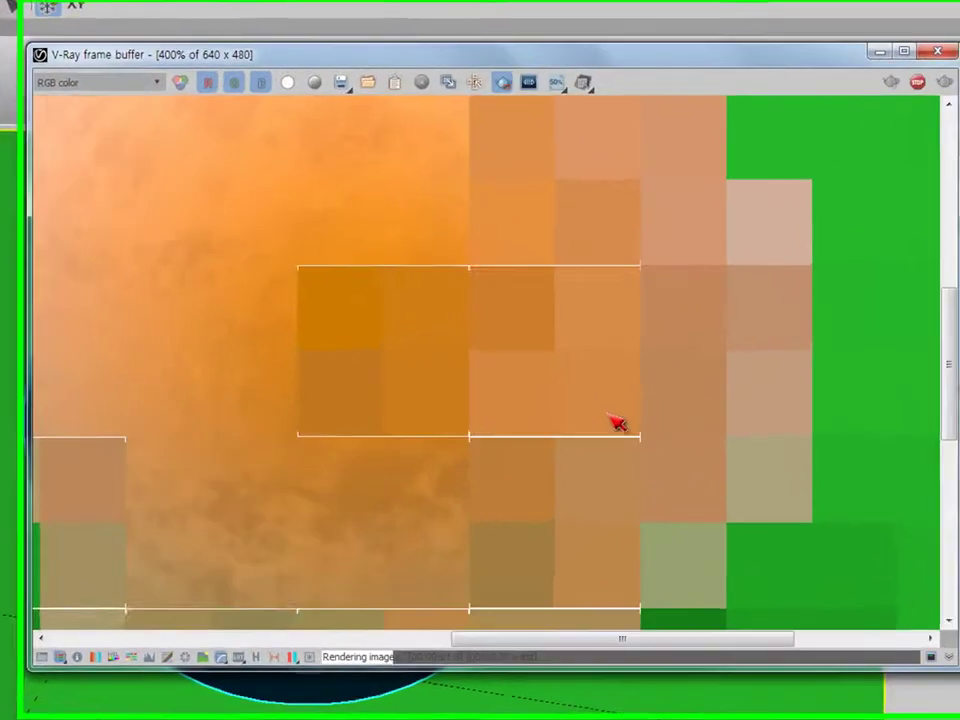
pyautogui.scroll(-1, 725, 390)
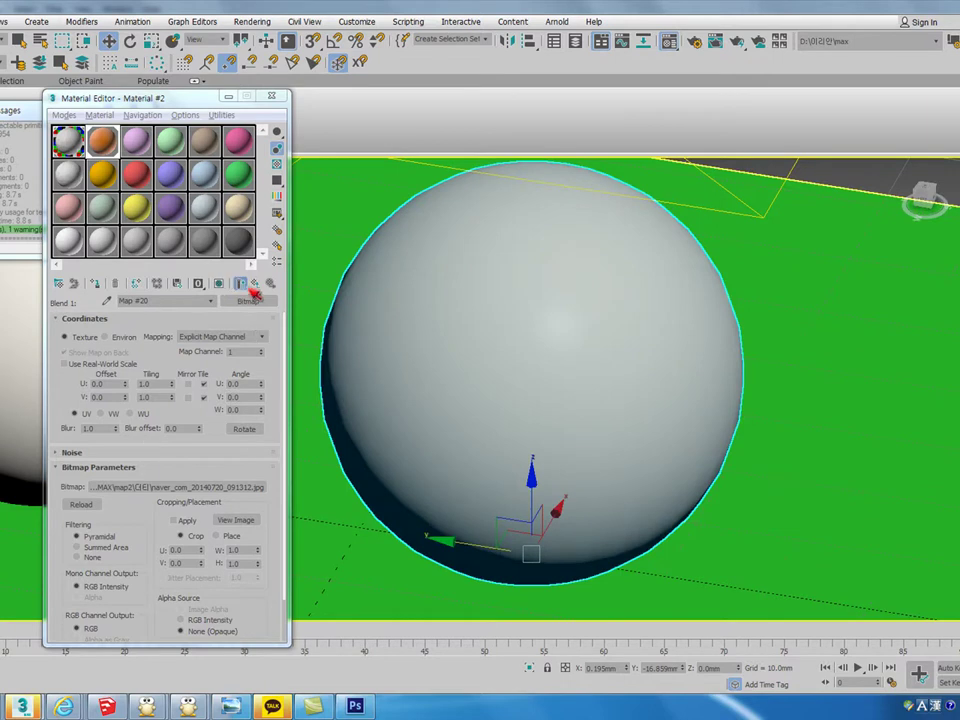
# Lighten the front color of the base material's diffuse Falloff map to a pale peach by raising its whiteness.
pyautogui.click(254, 285)
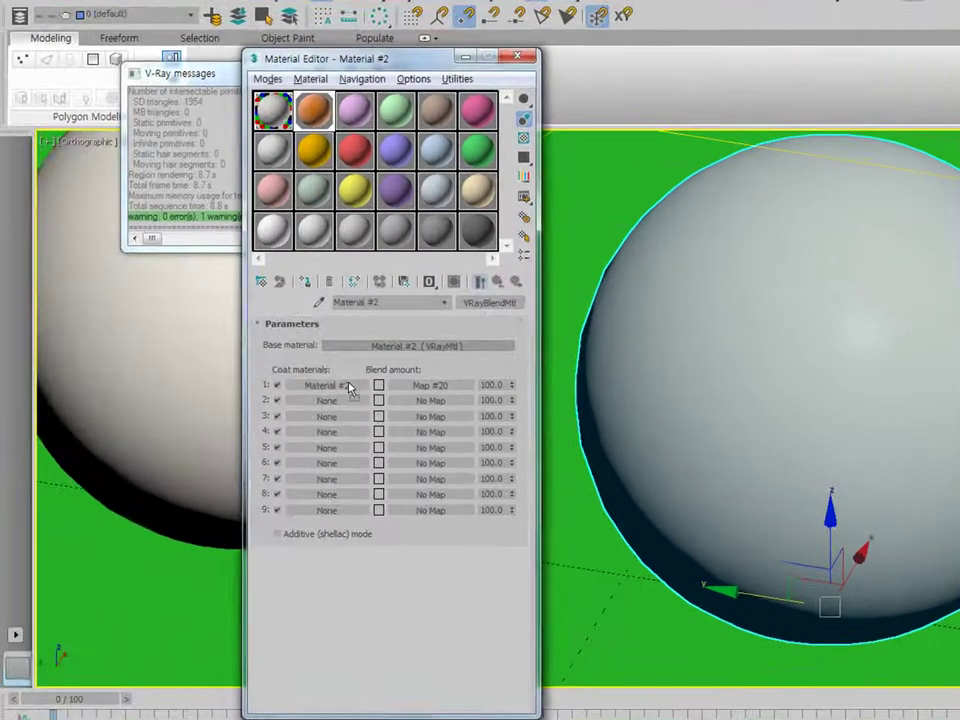
pyautogui.moveTo(349, 389); pyautogui.dragTo(340, 400)
pyautogui.click(356, 436)
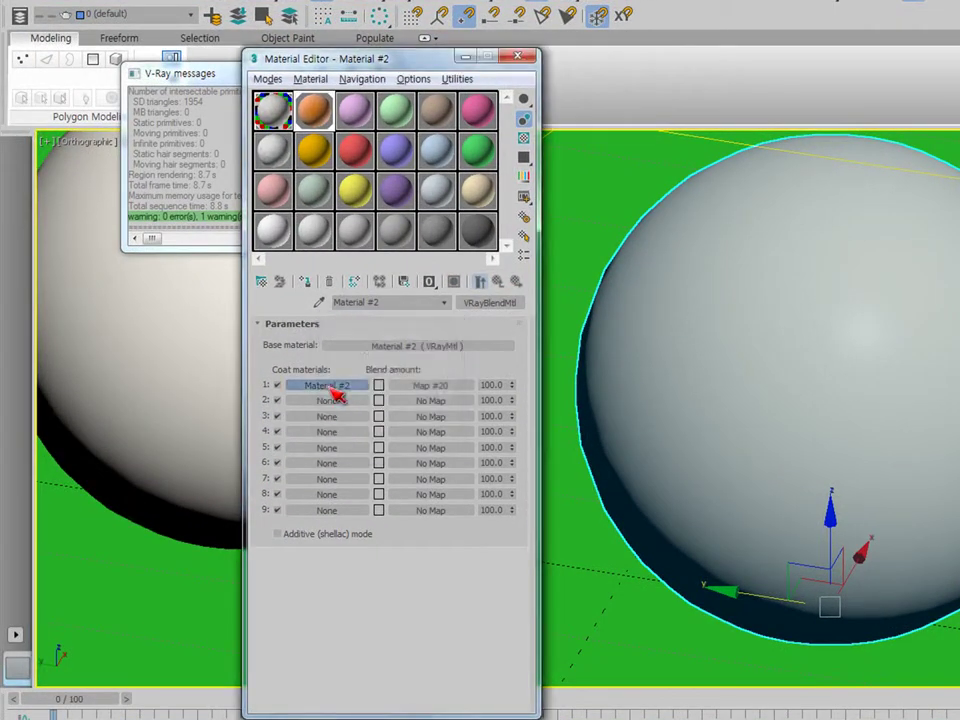
pyautogui.click(336, 385)
pyautogui.click(376, 342)
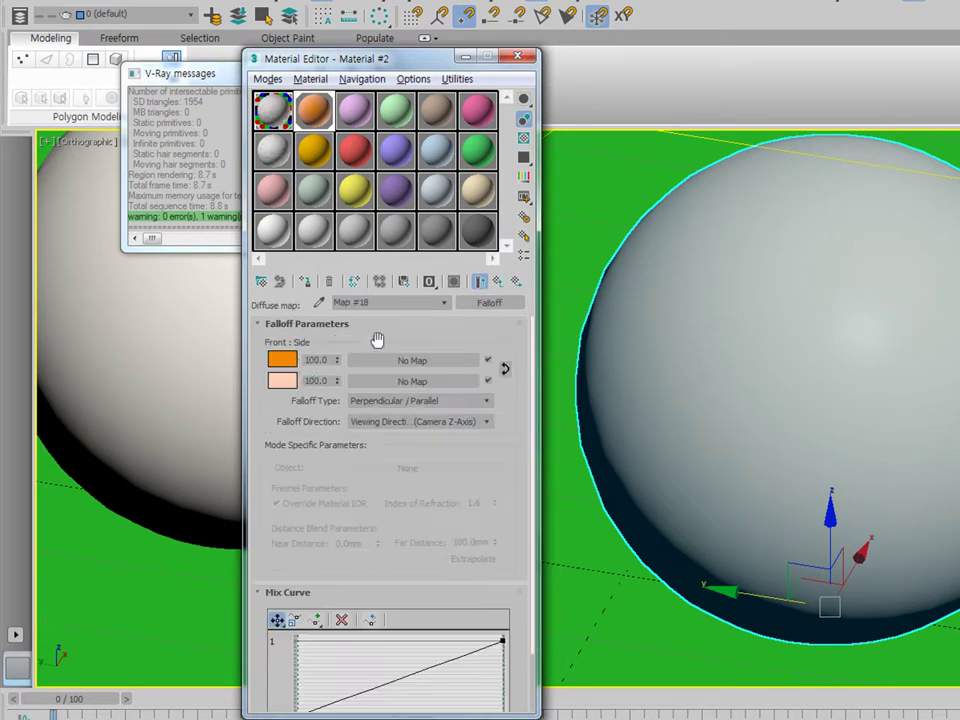
pyautogui.click(296, 362)
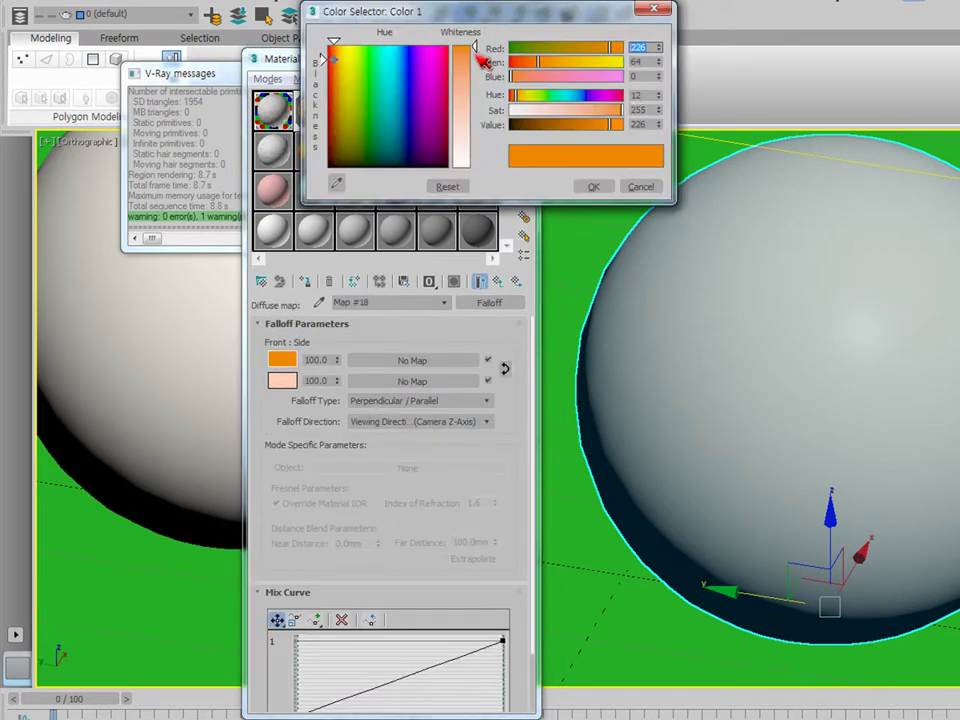
pyautogui.moveTo(480, 58); pyautogui.dragTo(487, 108)
pyautogui.click(594, 187)
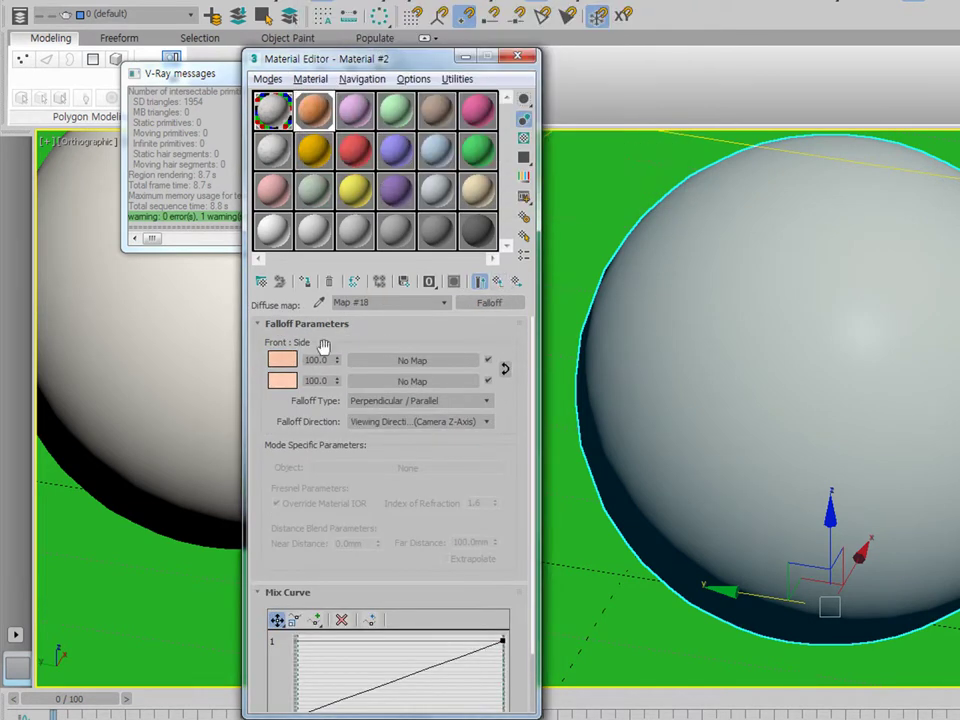
# Set the side color of the base material's Falloff map to RGB 255, 225, 213 and test-render the sphere.
pyautogui.click(286, 385)
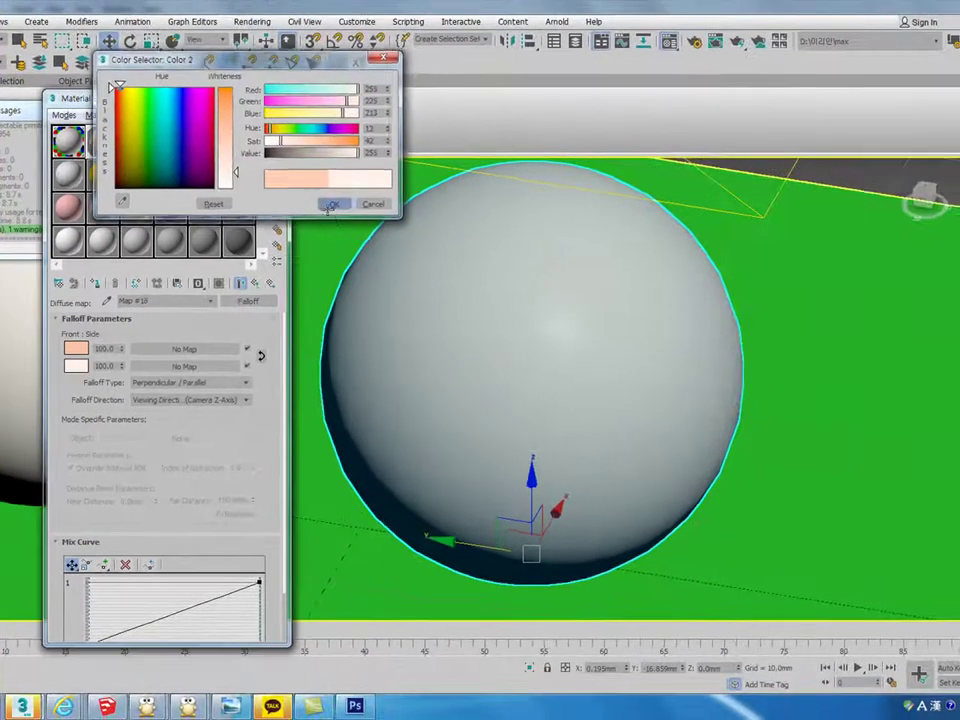
pyautogui.click(594, 187)
pyautogui.scroll(3, 894, 381)
pyautogui.hotkey('shift', 'q')
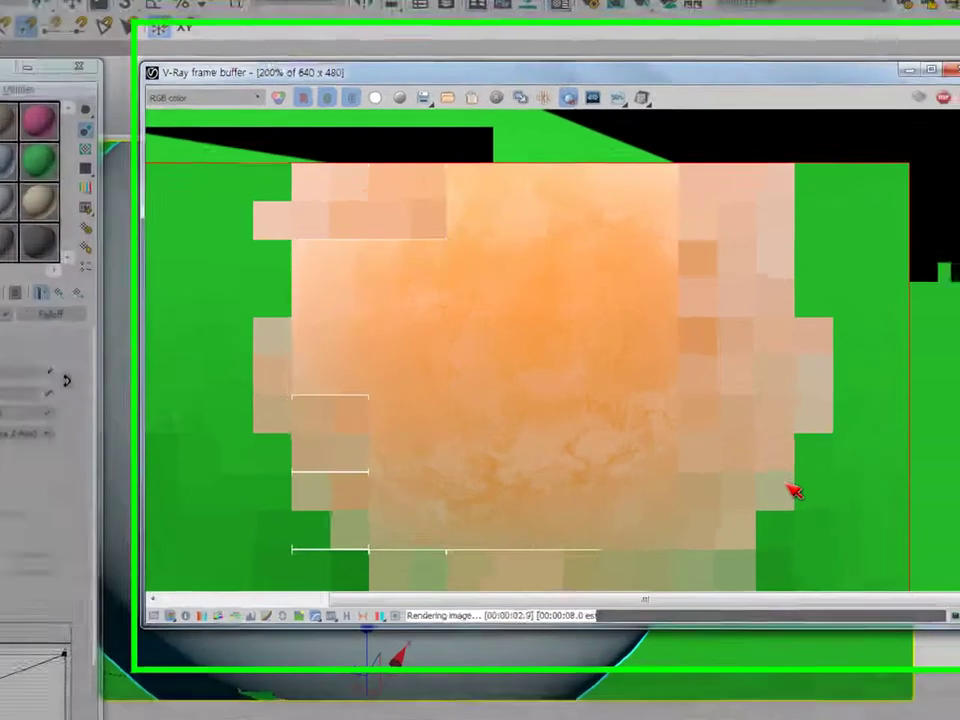
pyautogui.scroll(-1, 830, 383)
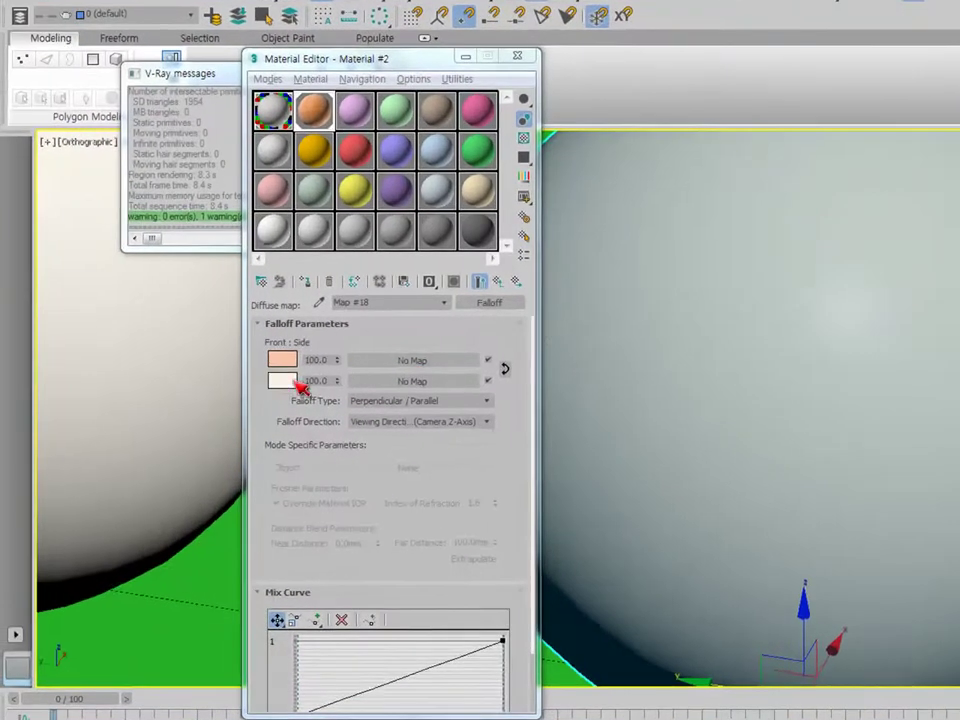
# Change the side color of the base material's Falloff map to a light peach.
pyautogui.click(72, 367)
pyautogui.click(591, 186)
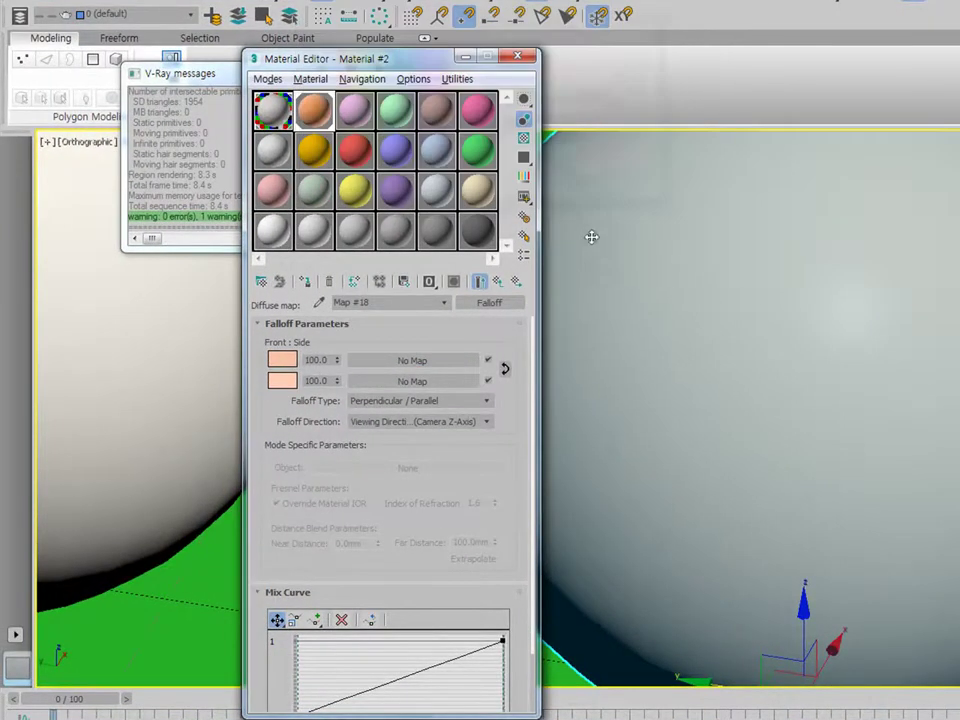
# Switch to the base material's diffuse Falloff map and set its side color to a more saturated orange, RGB 255, 100, 39.
pyautogui.click(507, 285)
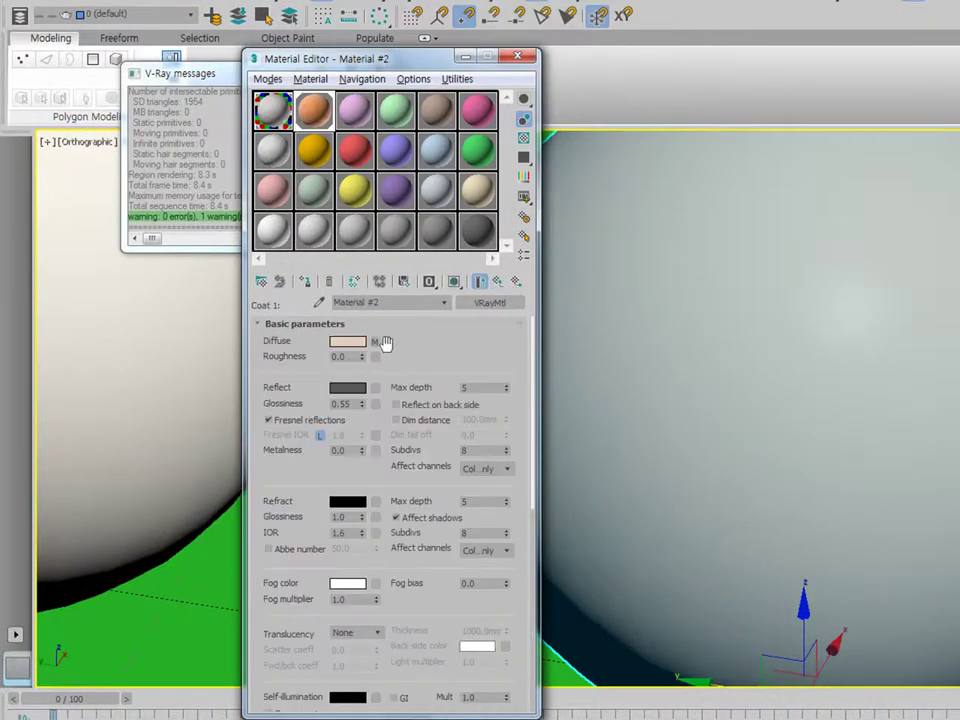
pyautogui.click(505, 285)
pyautogui.click(392, 345)
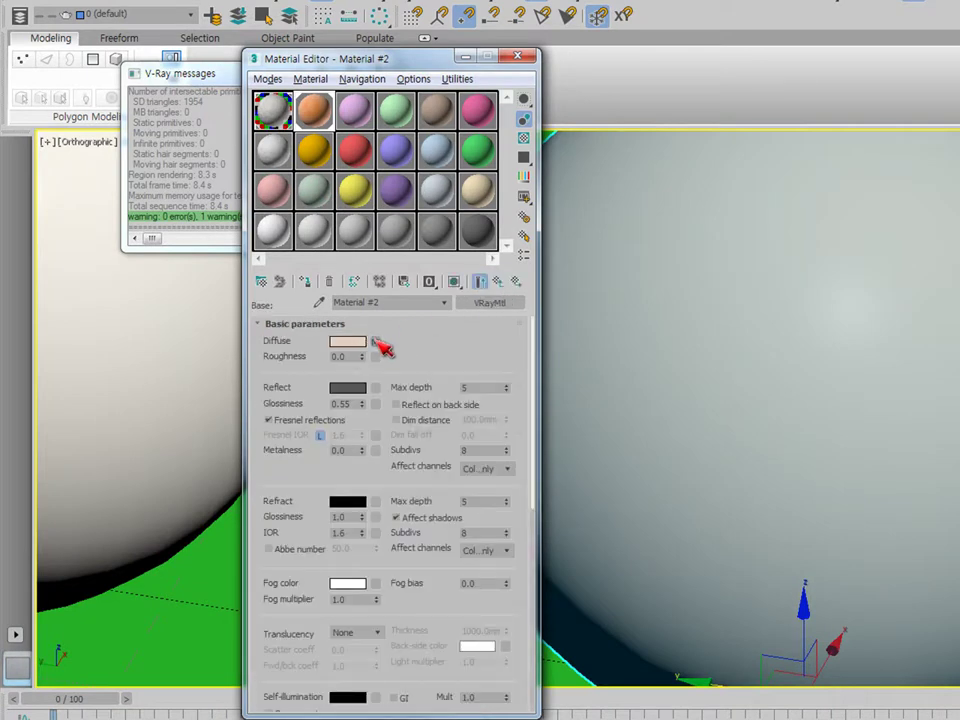
pyautogui.click(376, 342)
pyautogui.click(290, 383)
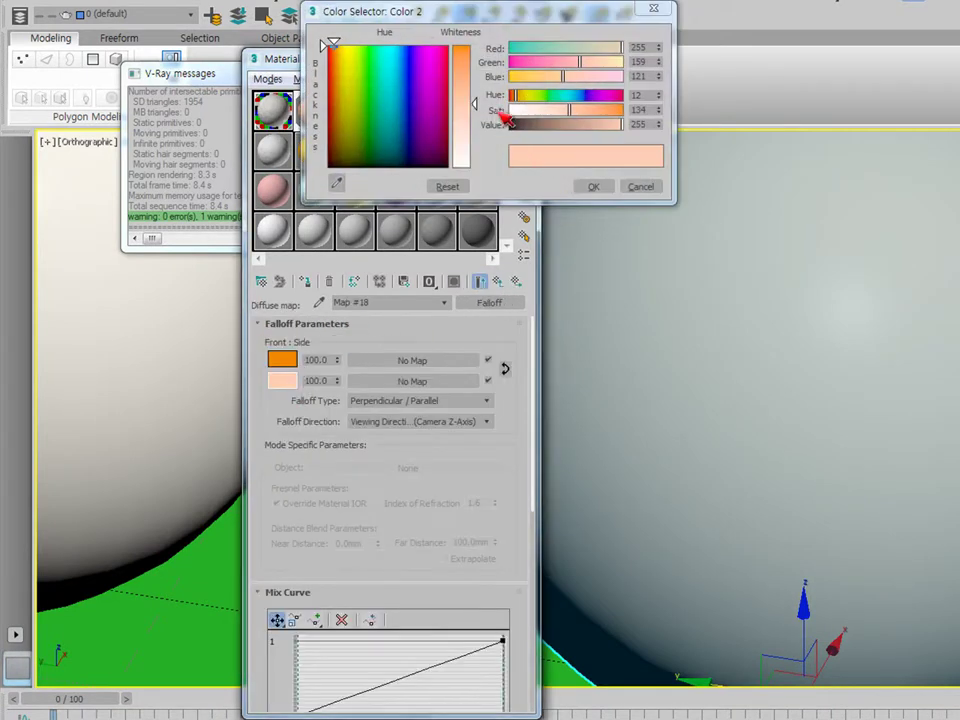
pyautogui.moveTo(475, 103); pyautogui.dragTo(480, 80)
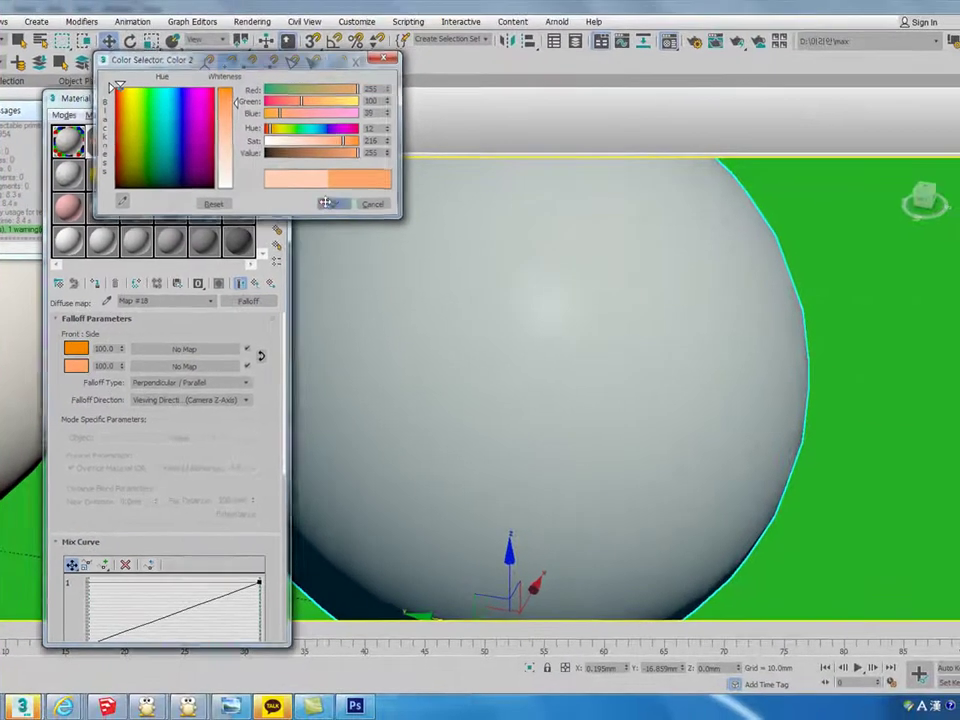
pyautogui.click(593, 186)
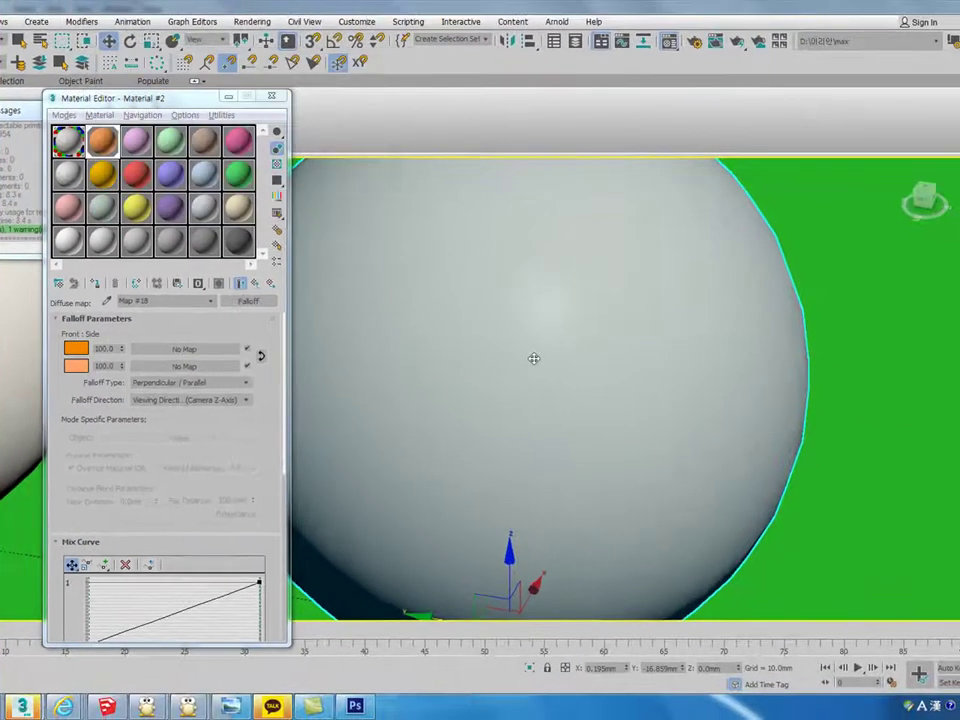
# Test-render the sphere with V-Ray and examine the orange falloff up close.
pyautogui.click(262, 285)
pyautogui.hotkey('shift', 'q')
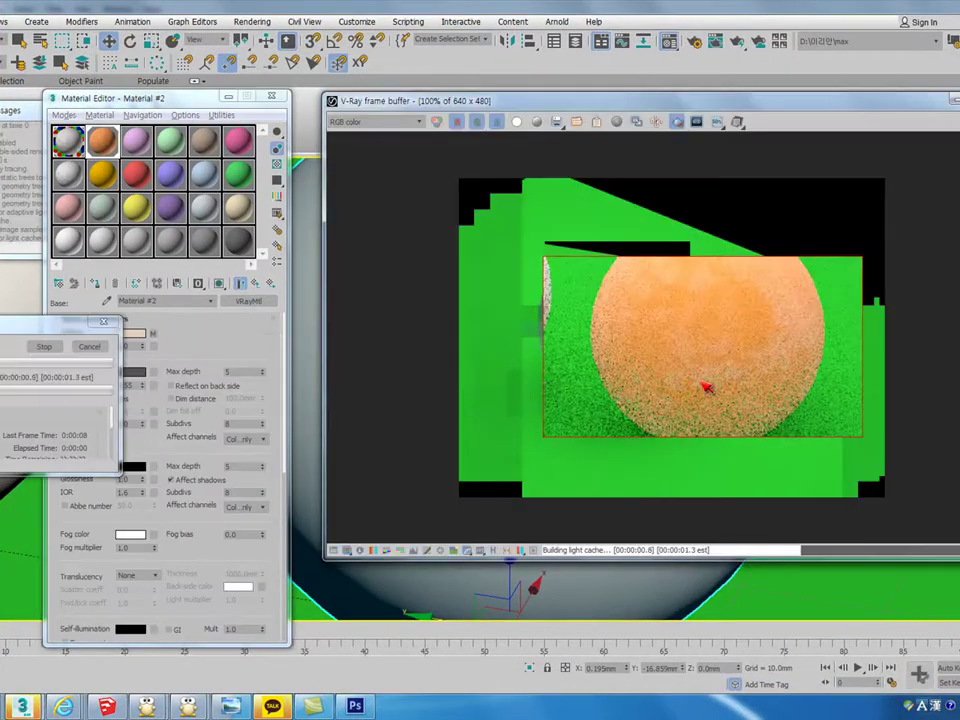
pyautogui.scroll(1, 784, 364)
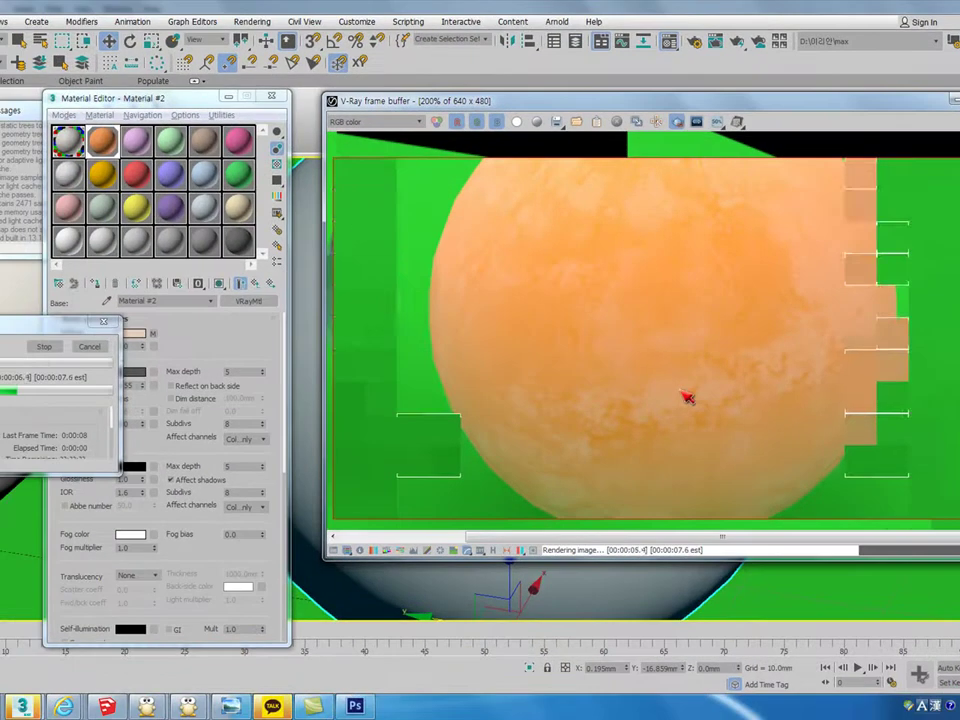
pyautogui.click(126, 321)
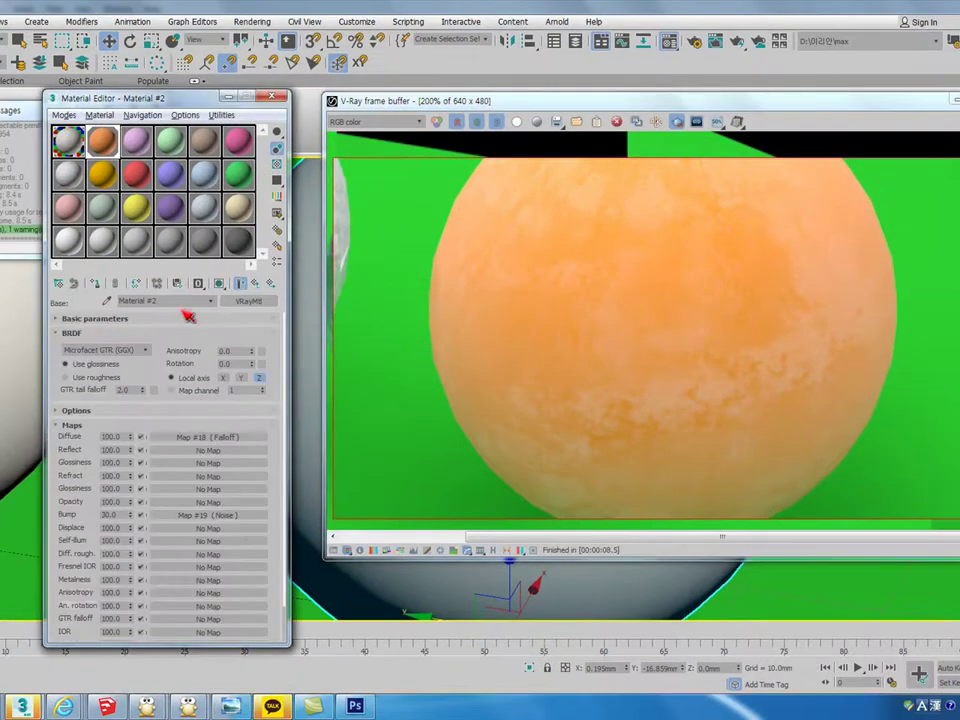
# Replace the first coat's blend amount bitmap with naver_com_20140720_091253.jpg and test-render the sphere to check the new mask.
pyautogui.click(262, 285)
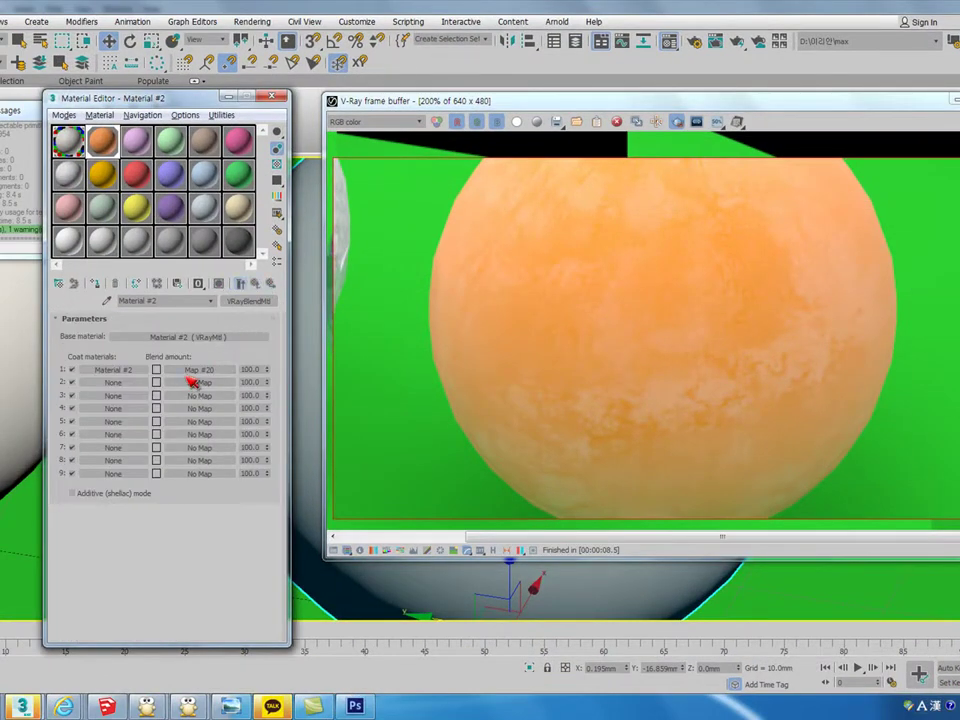
pyautogui.click(203, 373)
pyautogui.click(223, 479)
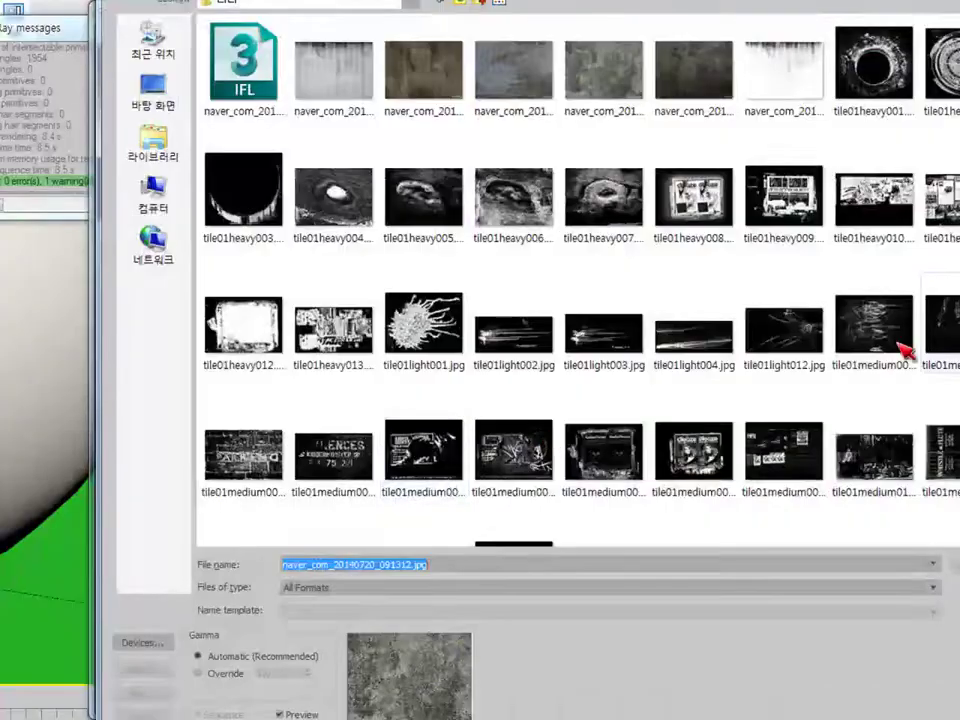
pyautogui.click(433, 90)
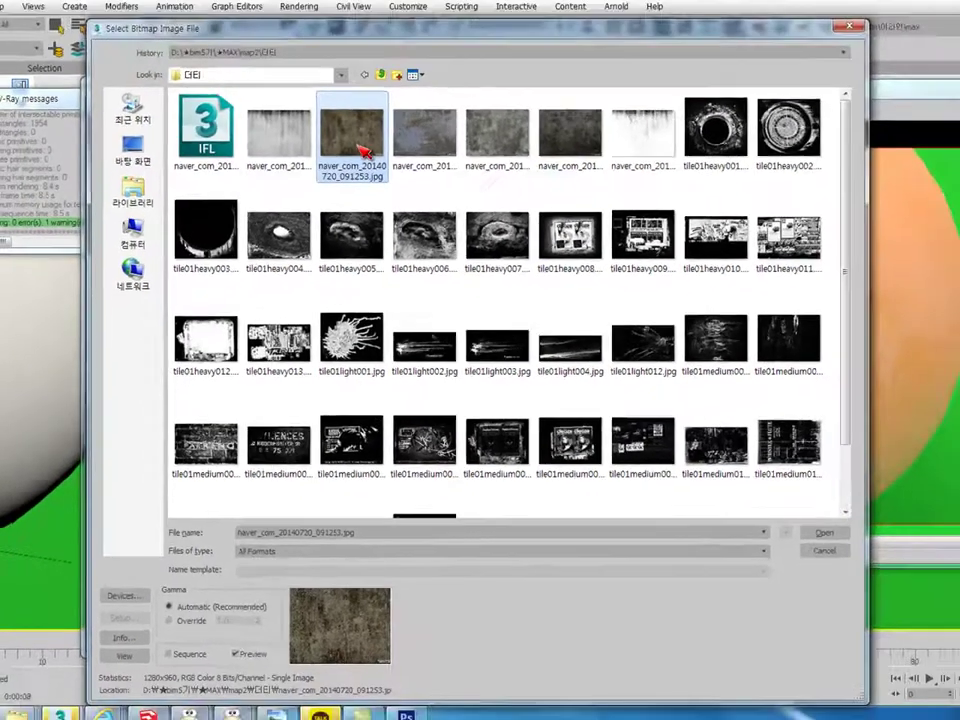
pyautogui.doubleClick(360, 148)
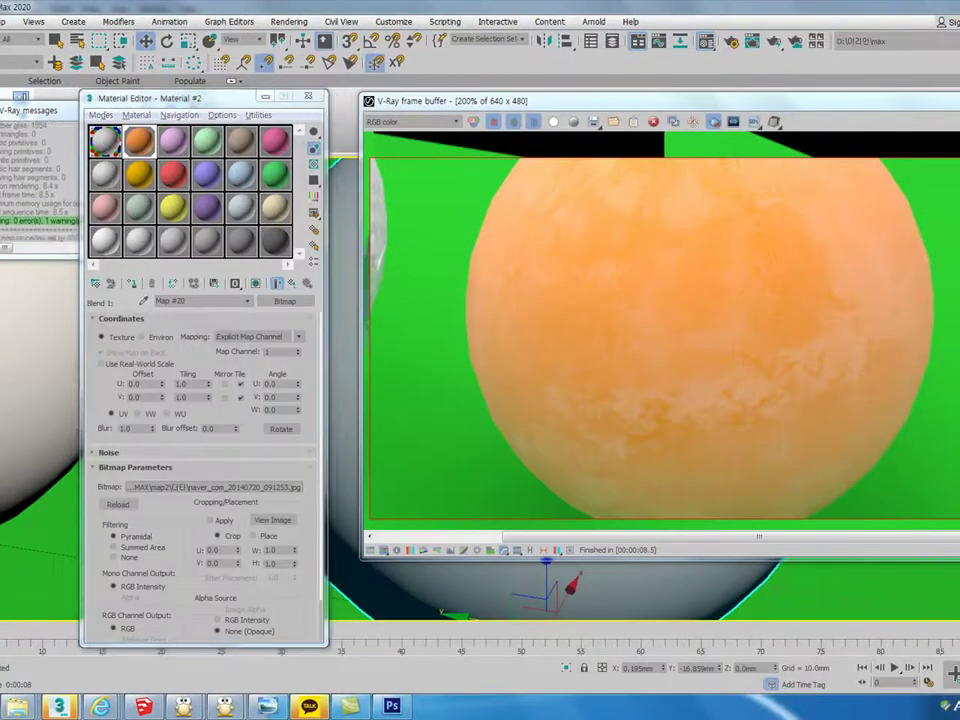
pyautogui.hotkey('shift', 'q')
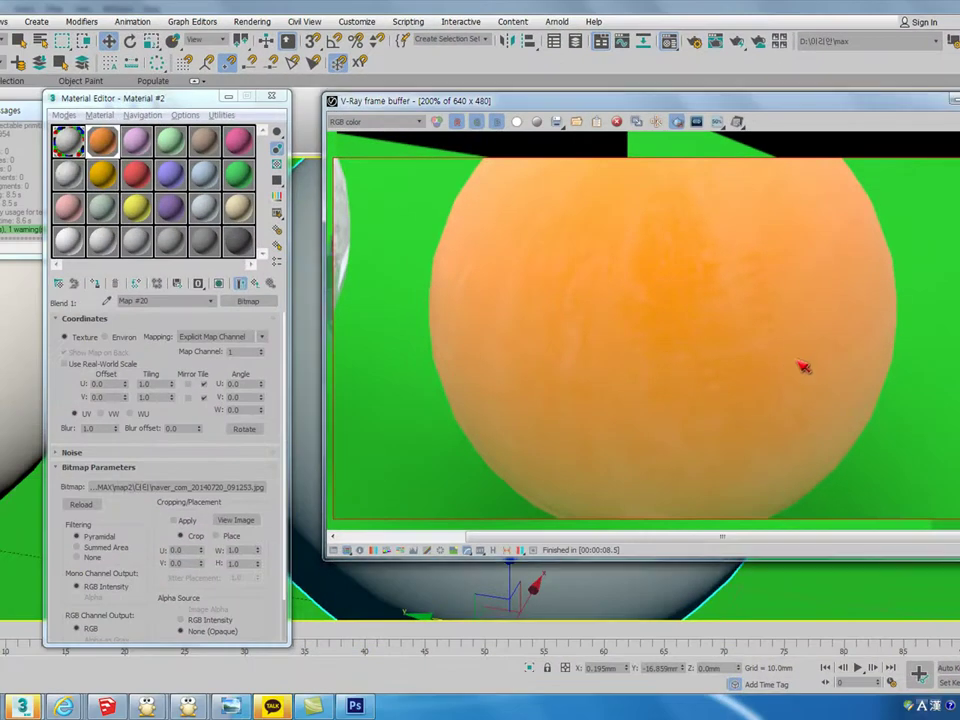
pyautogui.scroll(2, 800, 368)
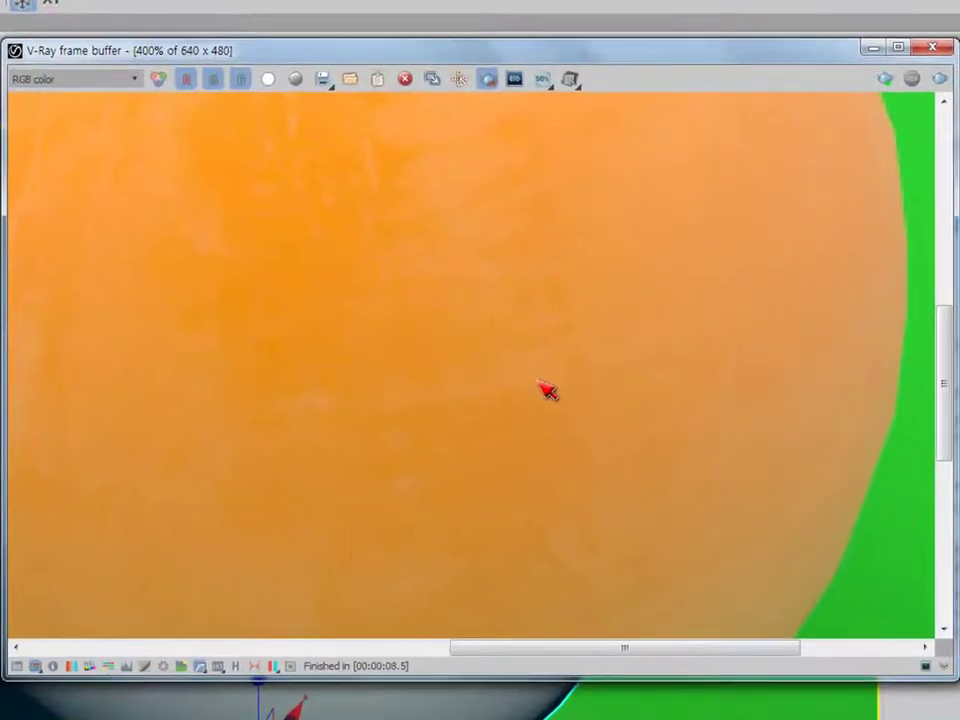
pyautogui.scroll(-2, 548, 390)
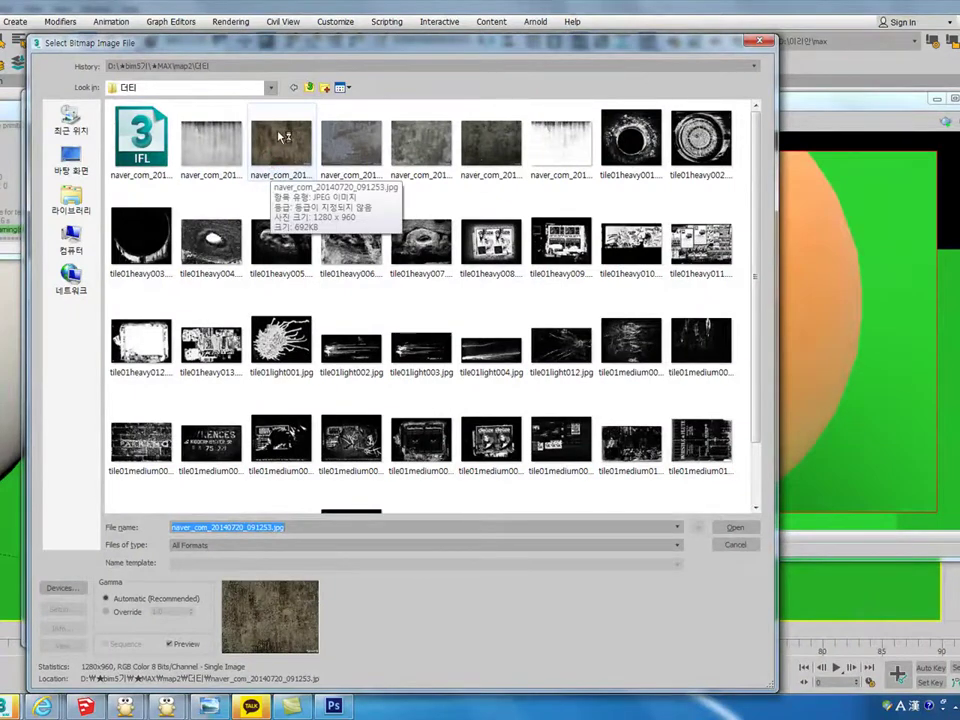
pyautogui.doubleClick(283, 136)
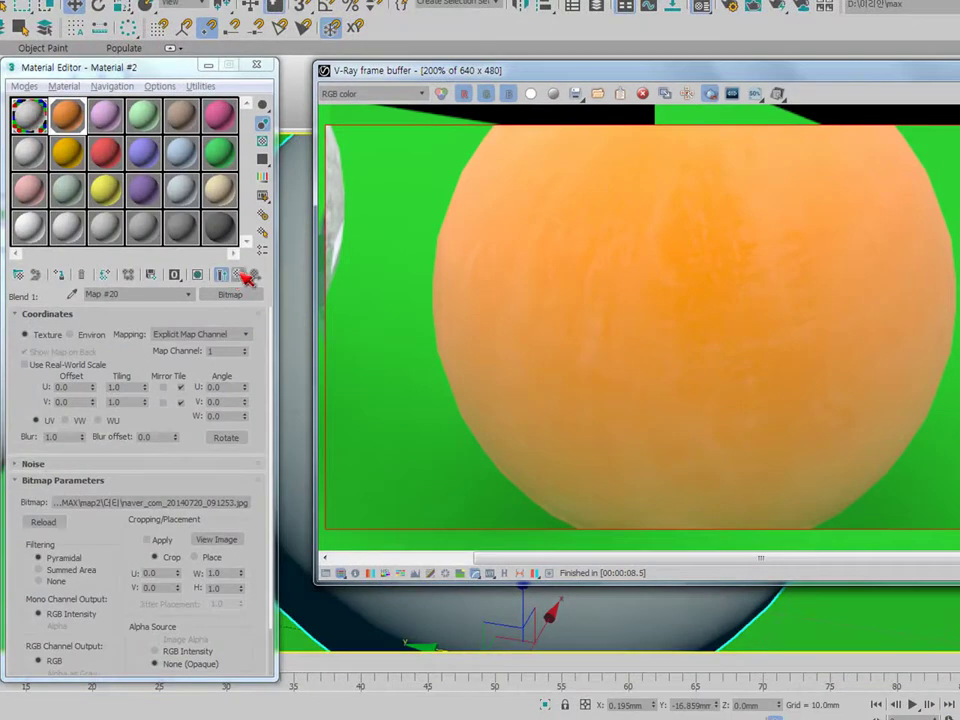
# Add a VRayMtl as the second coat material of the blend material.
pyautogui.click(238, 274)
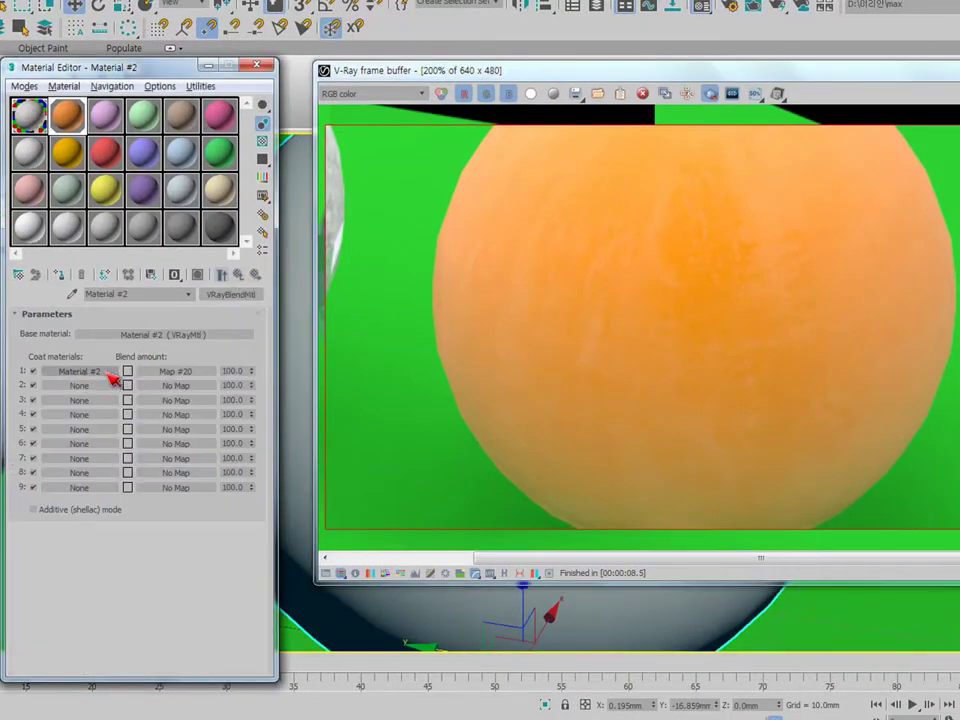
pyautogui.click(101, 388)
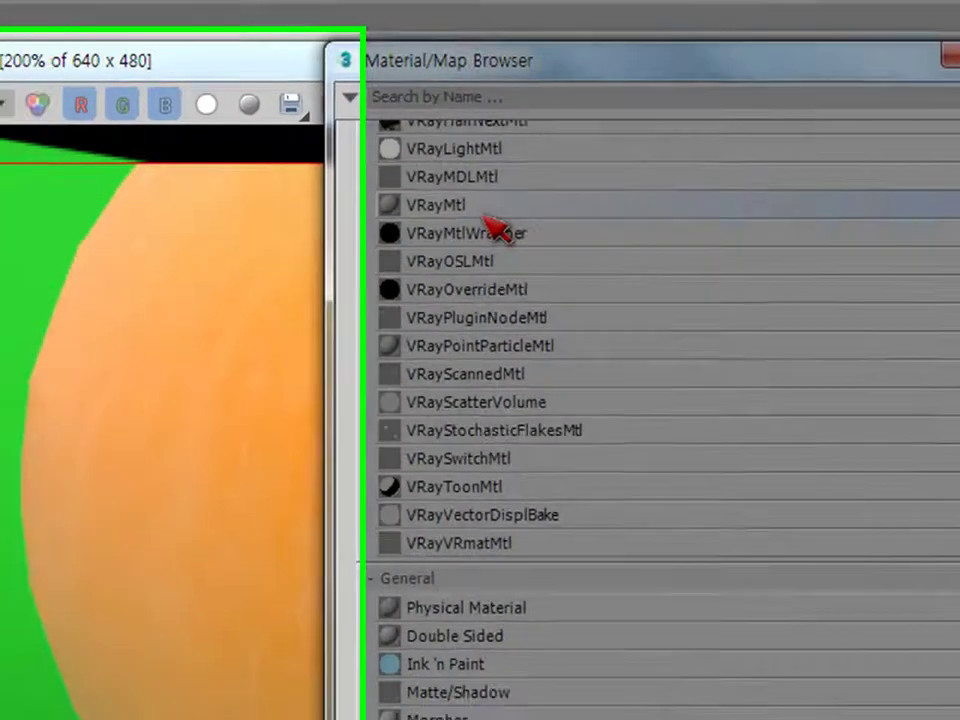
pyautogui.doubleClick(484, 206)
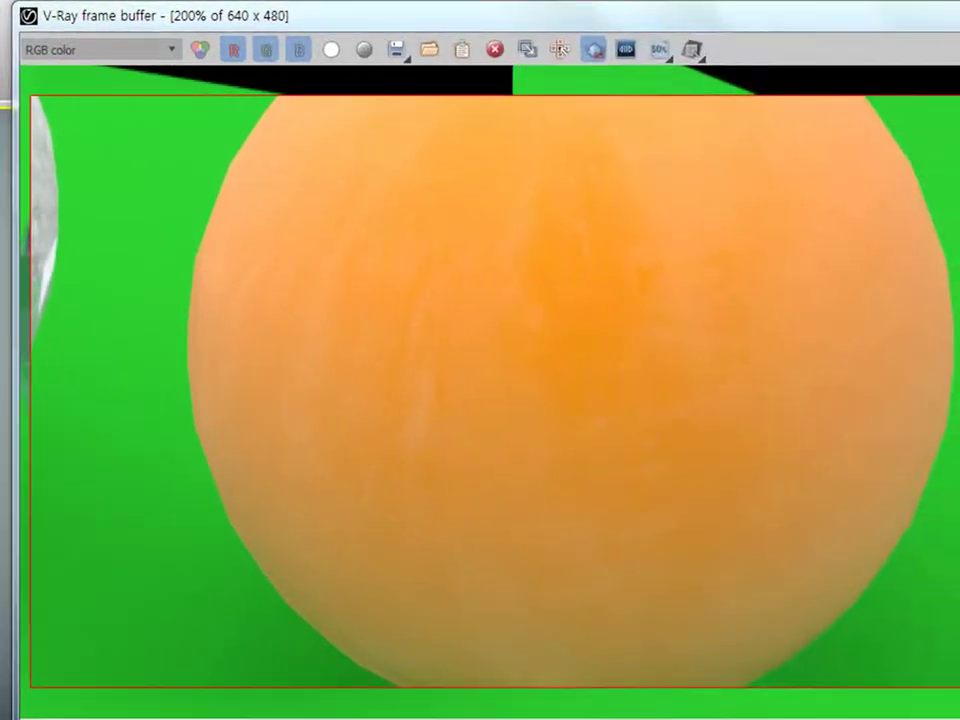
# Start a Bitmap map for the second coat's diffuse color and browse the folders above the dirt textures for an image.
pyautogui.click(401, 314)
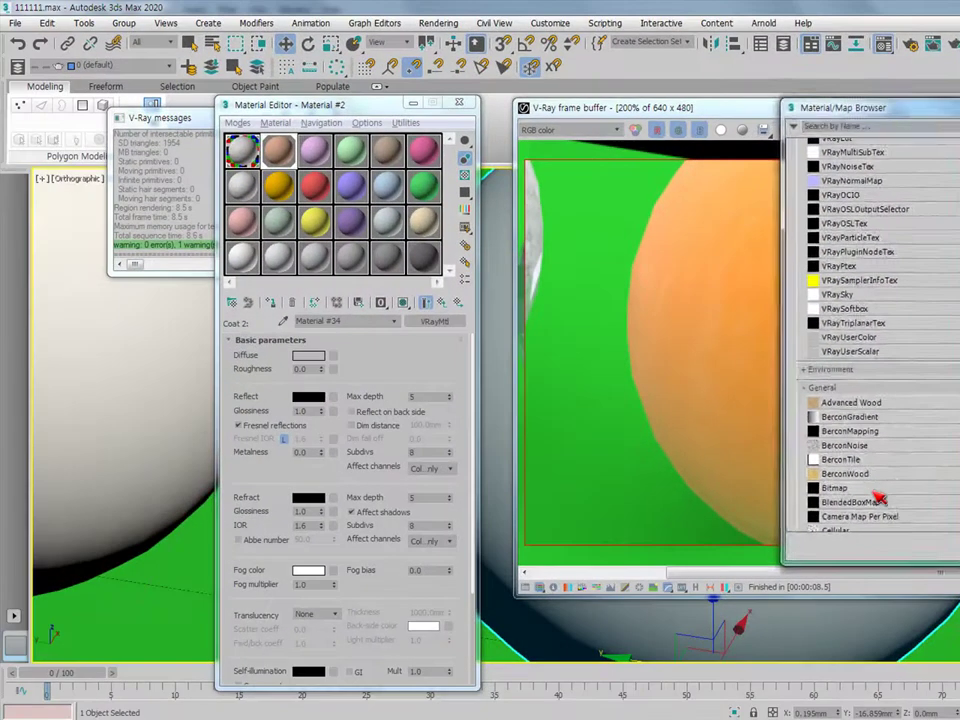
pyautogui.doubleClick(505, 599)
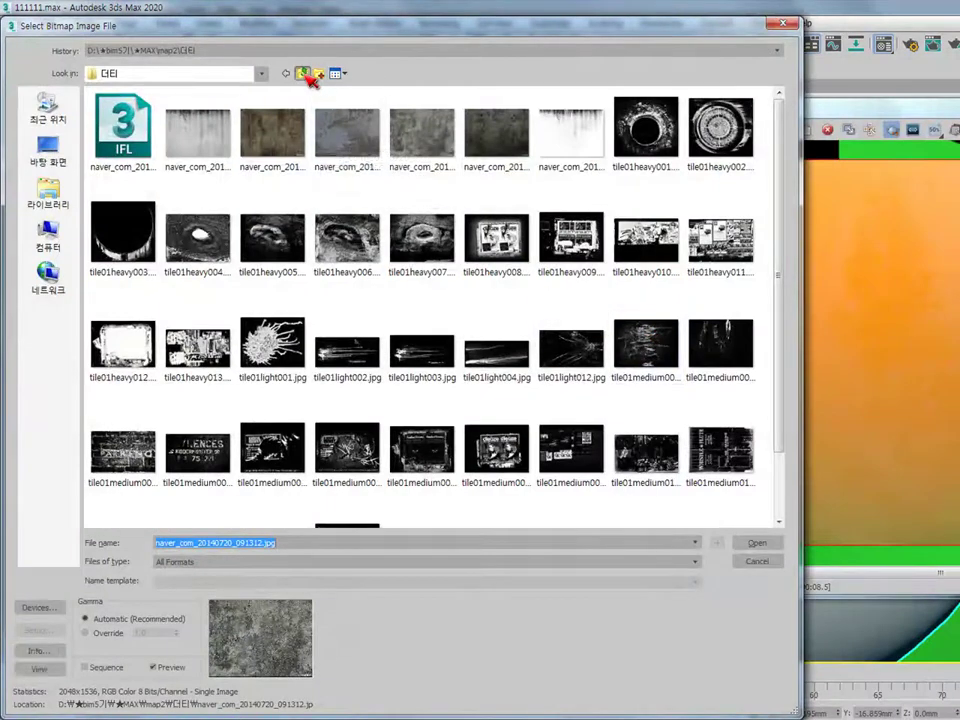
pyautogui.click(309, 73)
pyautogui.click(309, 74)
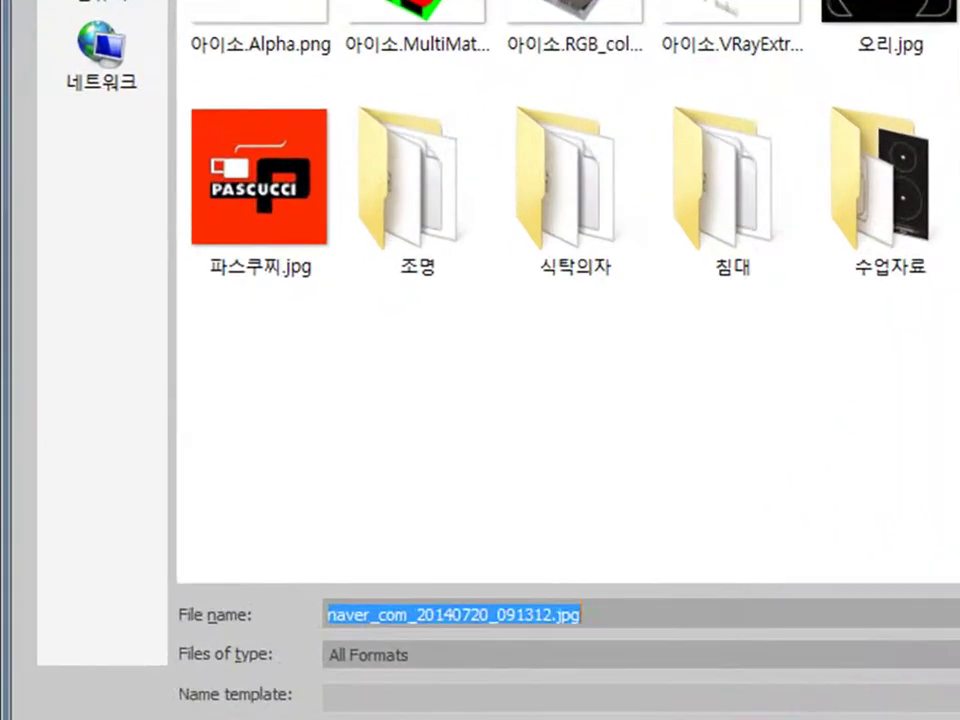
pyautogui.doubleClick(409, 343)
pyautogui.scroll(-3, 499, 300)
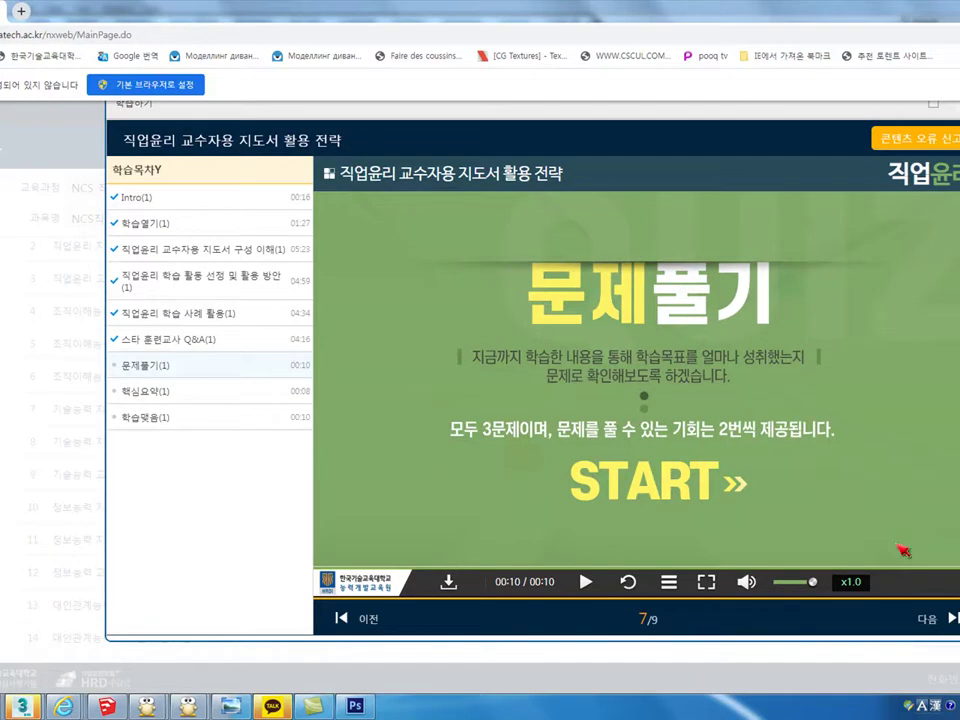
# Switch to the web browser and search Google Images for velvet in a new tab.
pyautogui.click(21, 12)
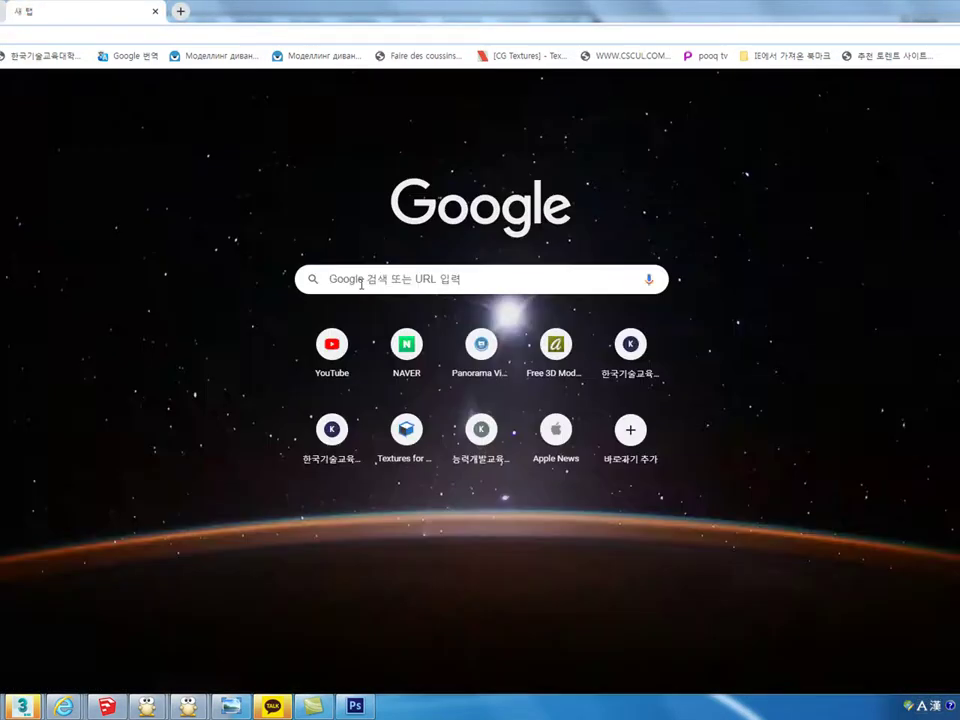
pyautogui.click(364, 279)
pyautogui.write('q')
pyautogui.press('BackSpace')
pyautogui.press('Hangul')
pyautogui.write('ㅍ디')
pyautogui.press('BackSpace')
pyautogui.press('BackSpace')
pyautogui.press('Hangul')
pyautogui.write('vel')
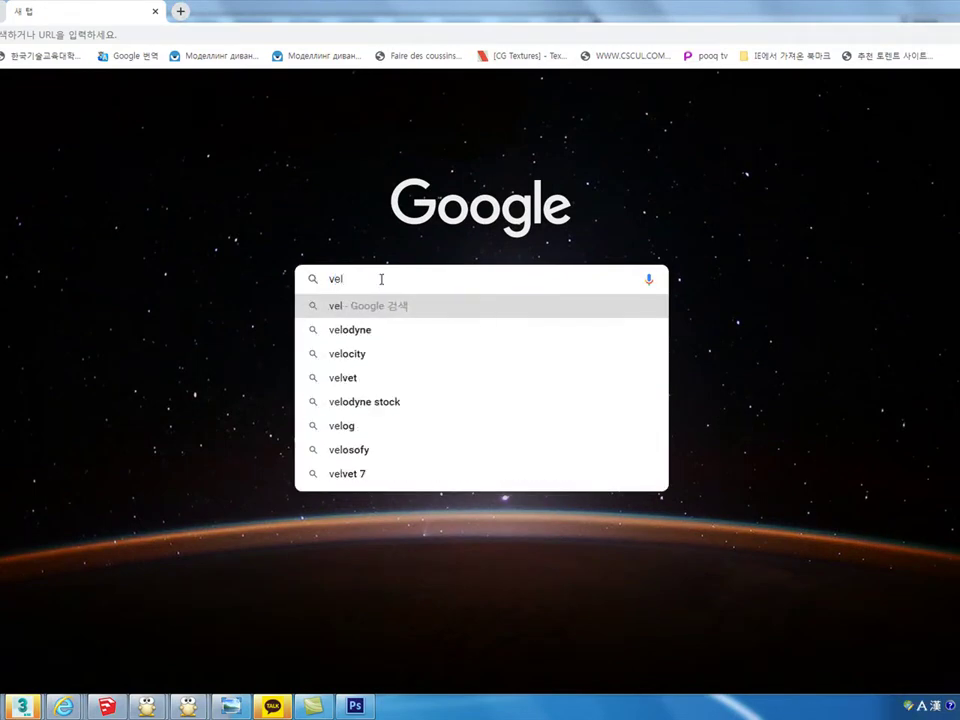
pyautogui.click(357, 377)
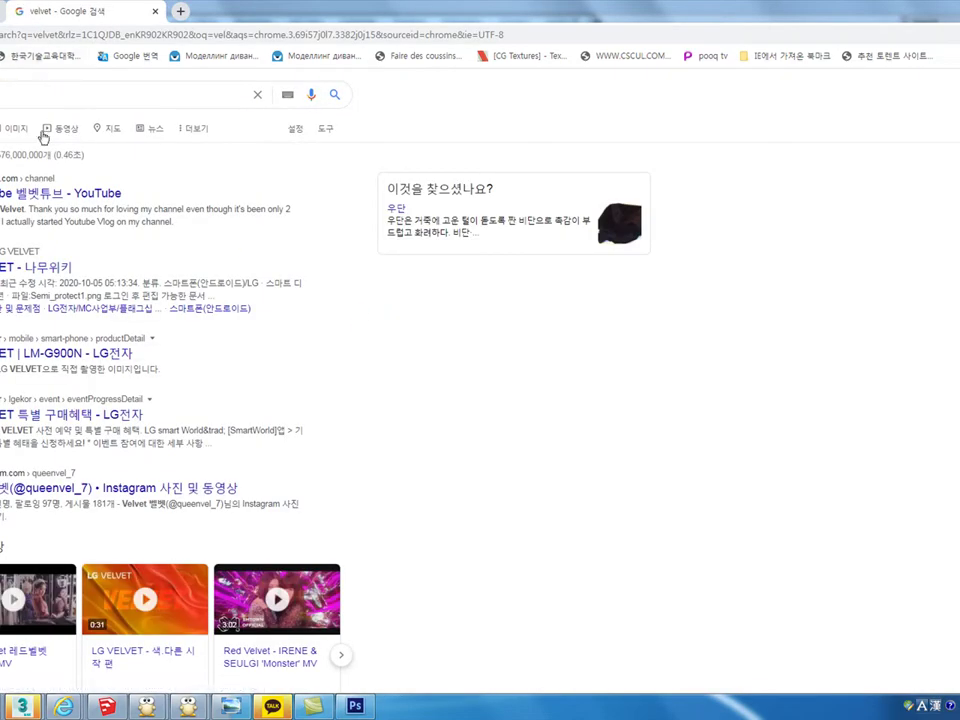
pyautogui.click(9, 130)
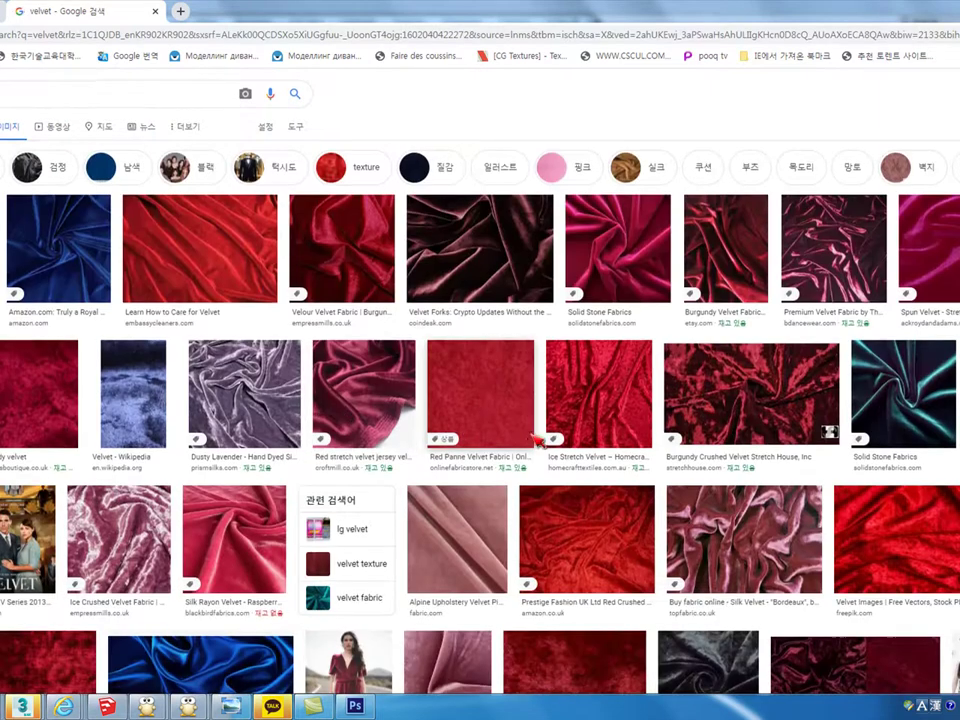
# Look through the velvet image results, previewing the flat red velvet texture and the orange silk velvet.
pyautogui.scroll(-4, 533, 440)
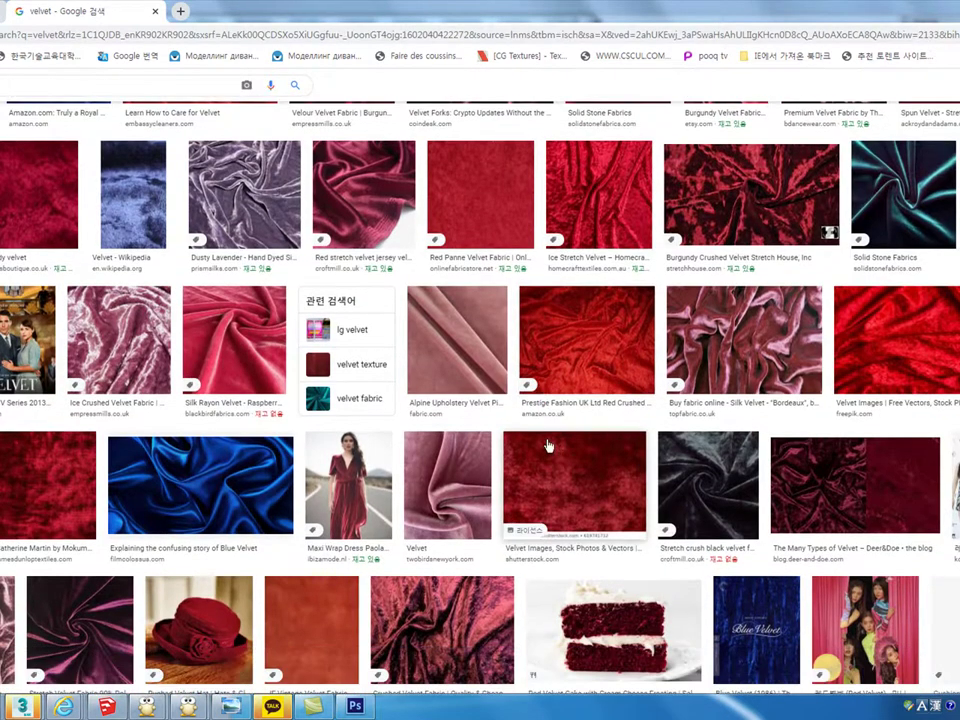
pyautogui.click(60, 491)
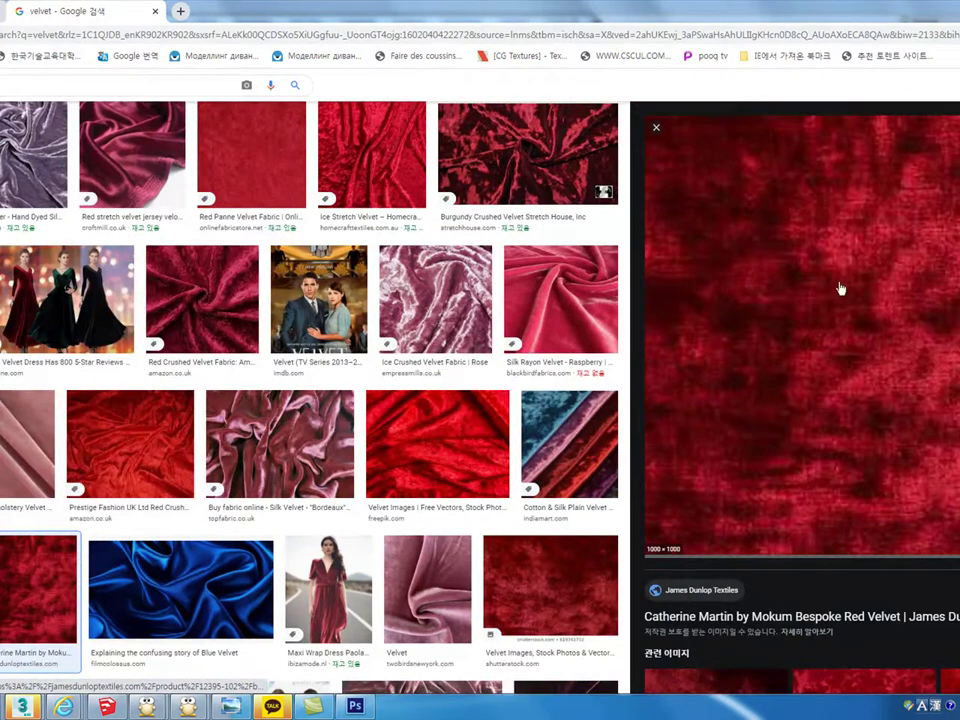
pyautogui.press('Escape')
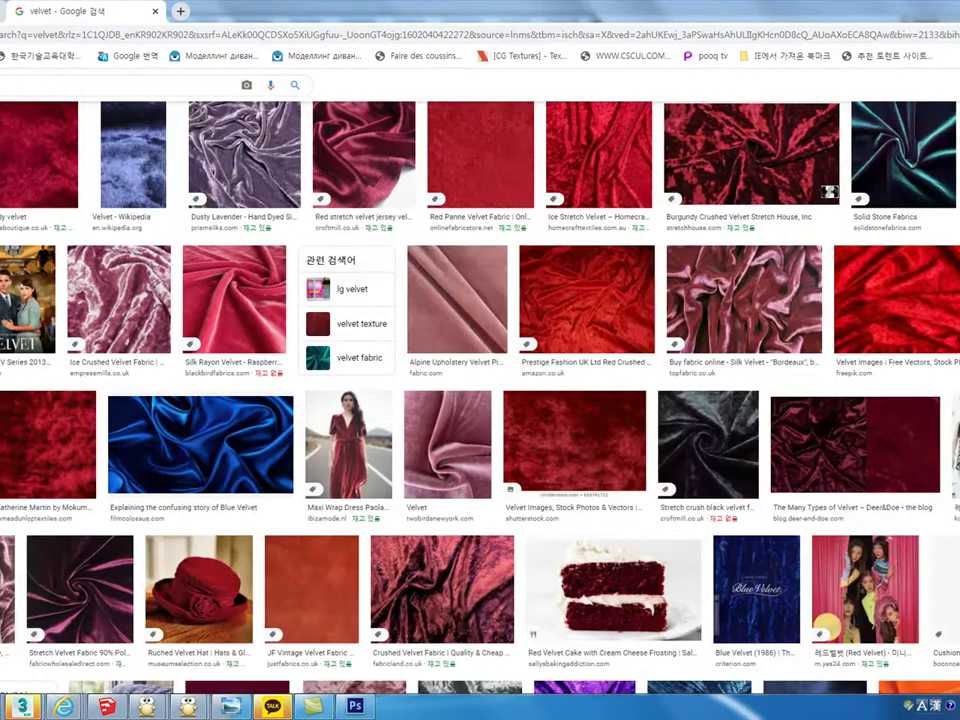
pyautogui.click(450, 210)
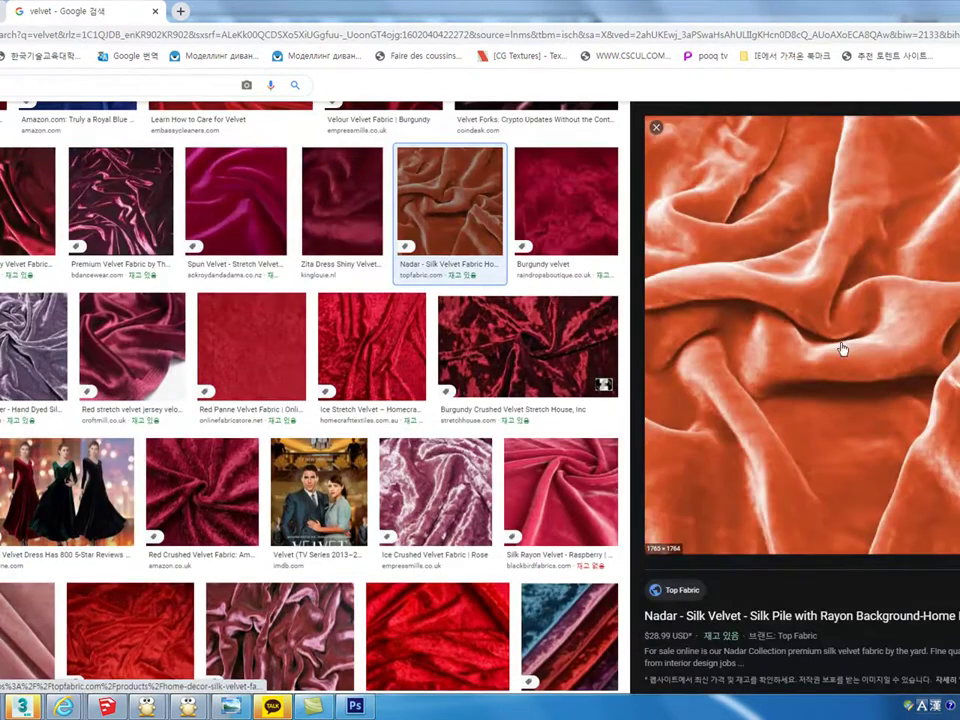
pyautogui.scroll(-6, 27, 349)
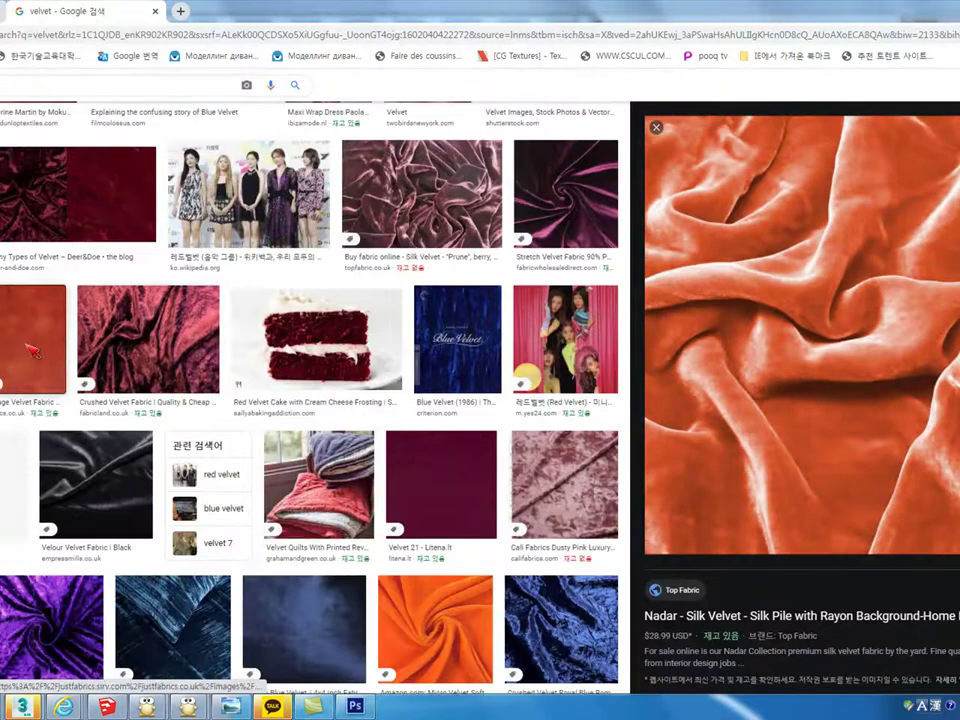
# Open the product page of the coral JF Vintage Velvet fabric and dismiss the shipping notice to view its texture image.
pyautogui.click(27, 349)
pyautogui.click(690, 419)
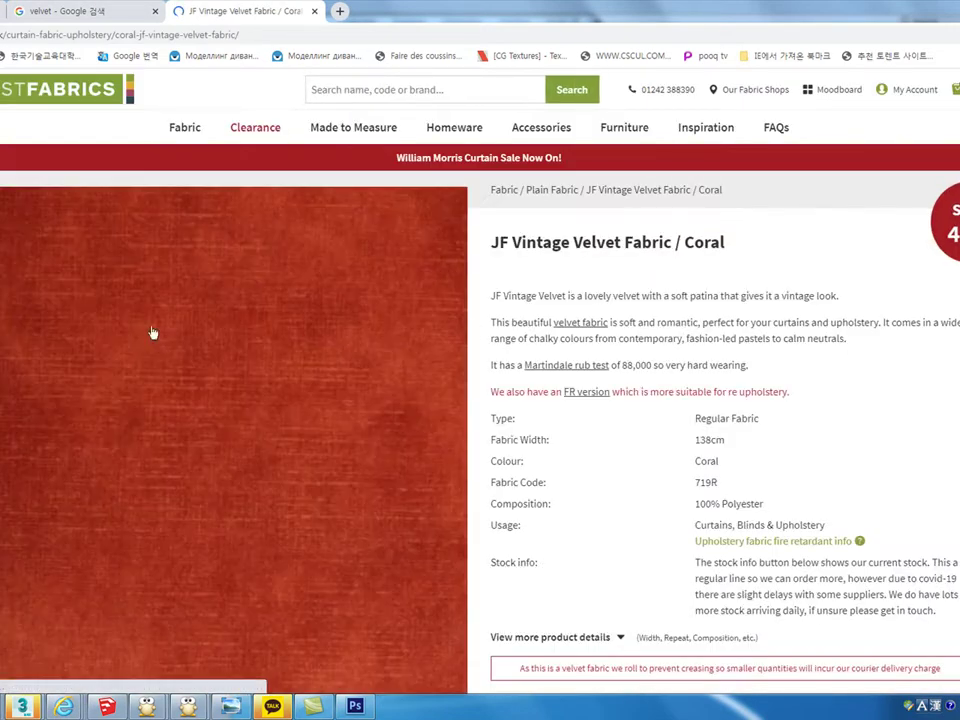
pyautogui.rightClick(153, 333)
pyautogui.press('Escape')
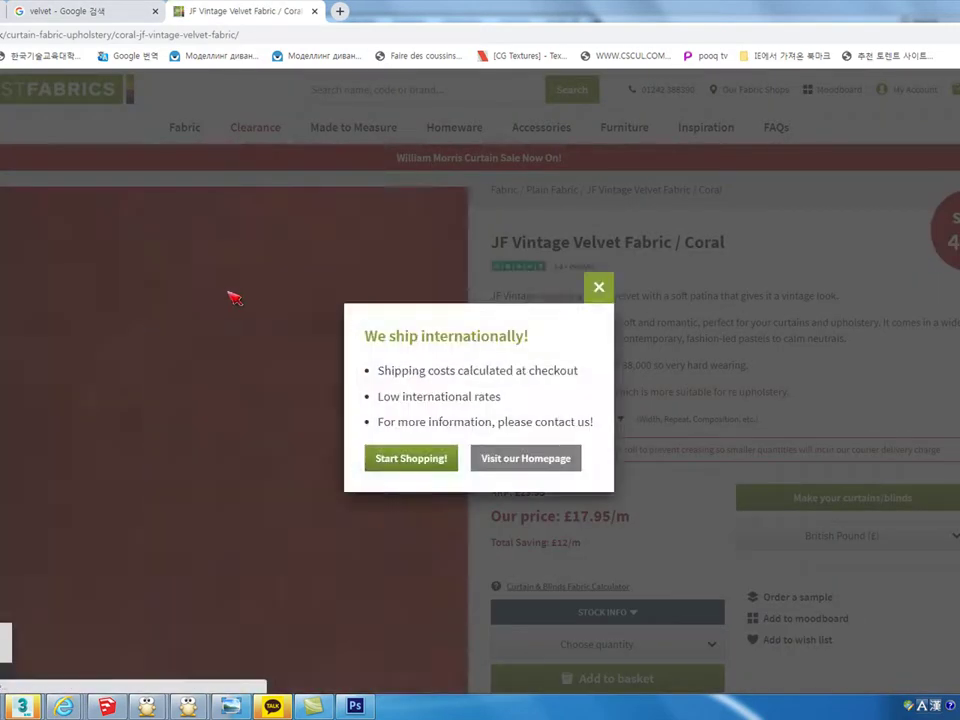
pyautogui.click(232, 297)
pyautogui.scroll(-2, 328, 340)
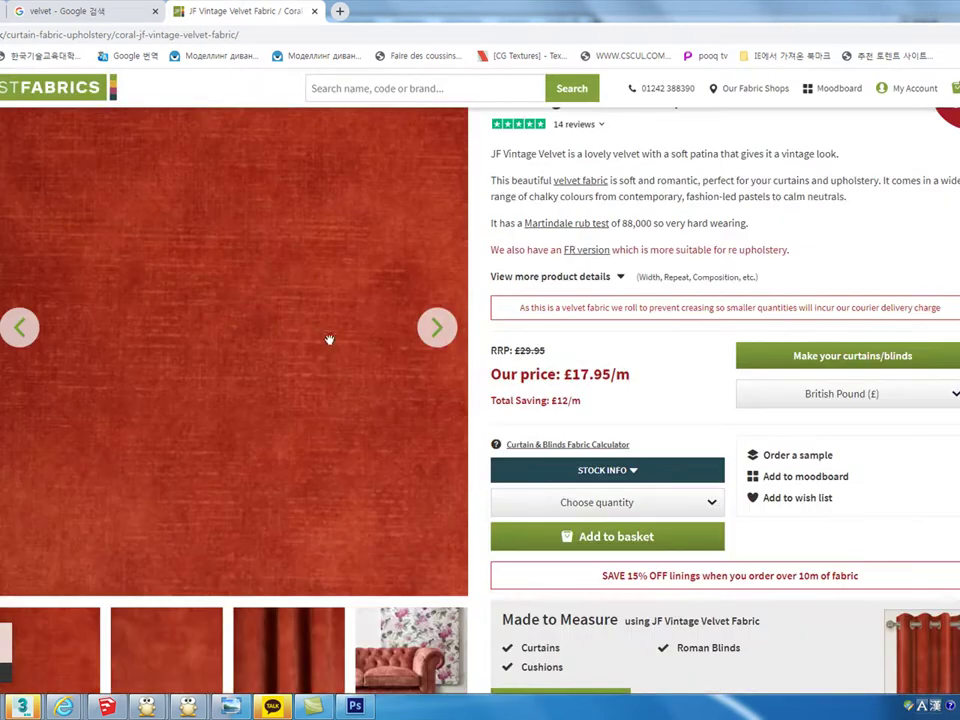
# Look through the coral velvet's product images and return to the flat texture image.
pyautogui.scroll(-2, 336, 339)
pyautogui.scroll(-2, 343, 348)
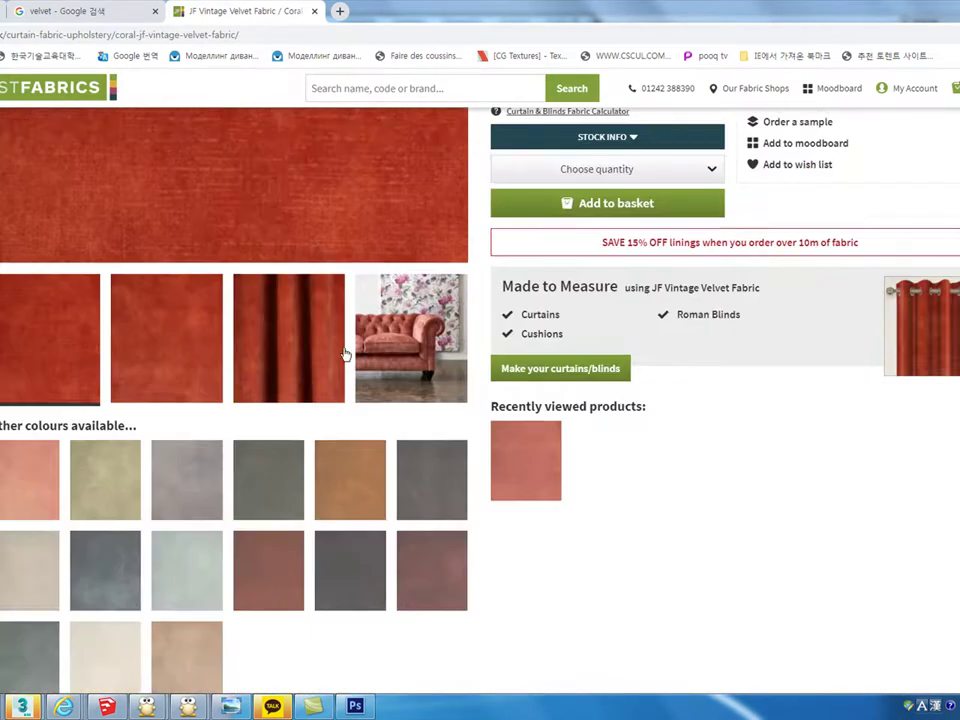
pyautogui.scroll(3, 343, 355)
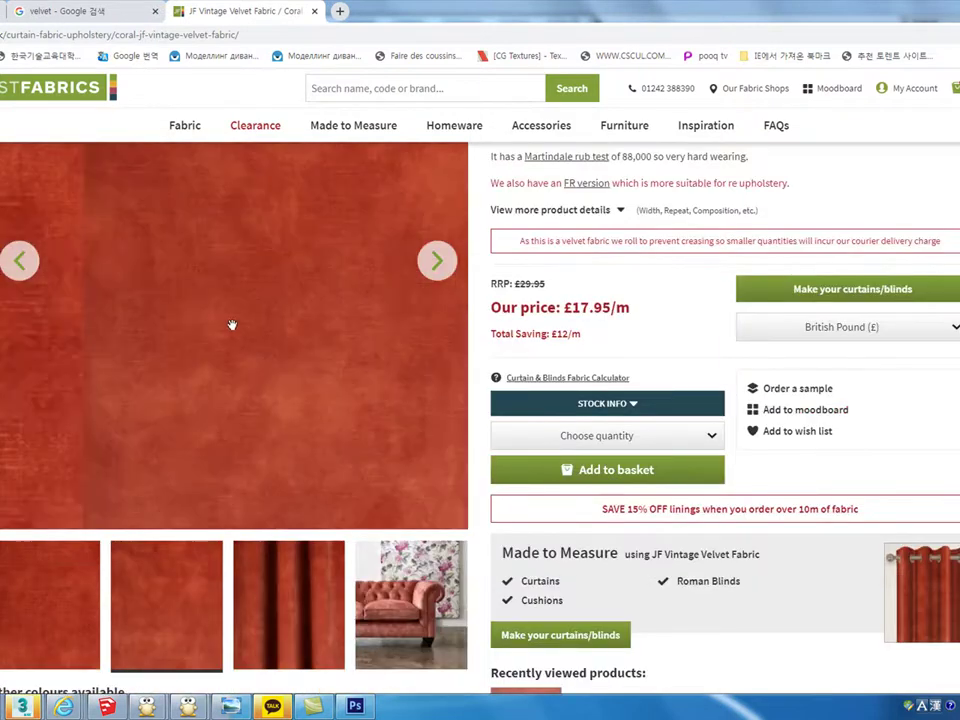
pyautogui.click(437, 266)
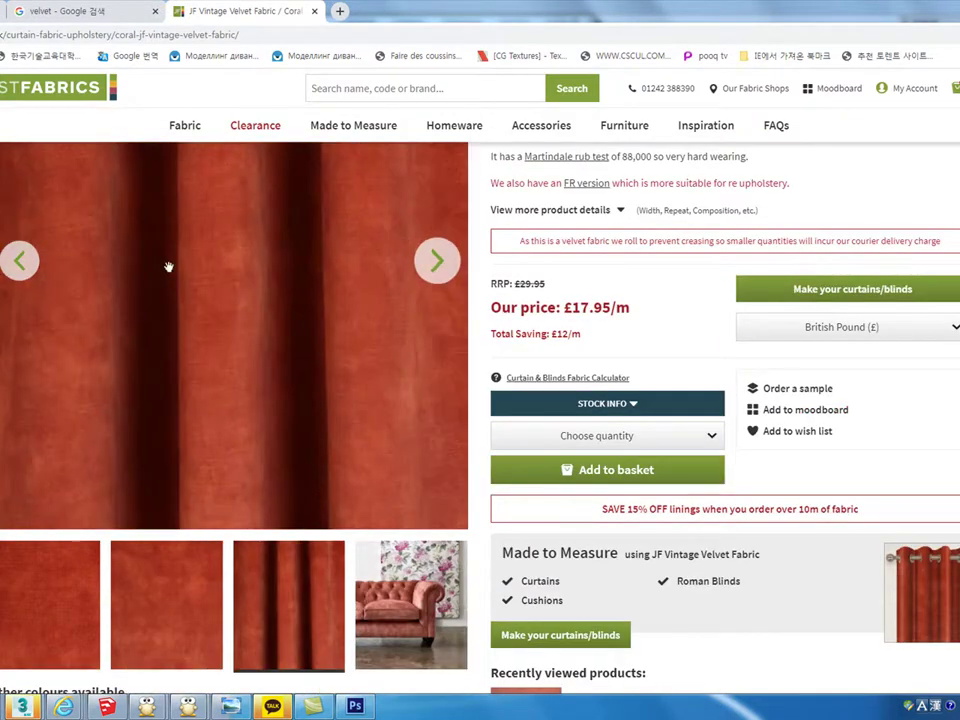
pyautogui.click(33, 270)
pyautogui.rightClick(144, 262)
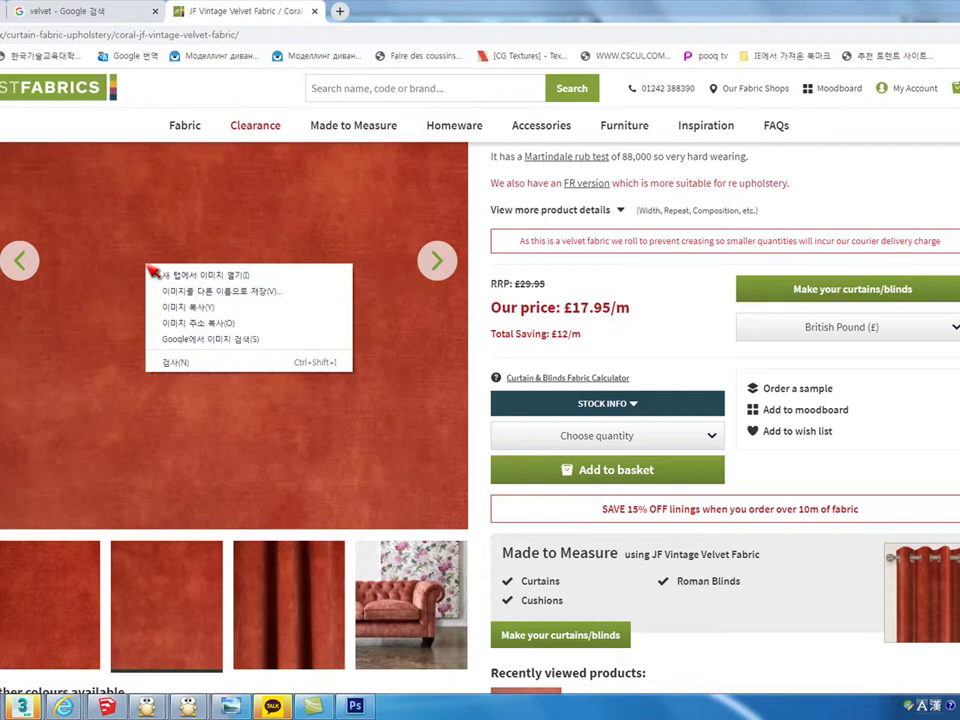
pyautogui.click(226, 296)
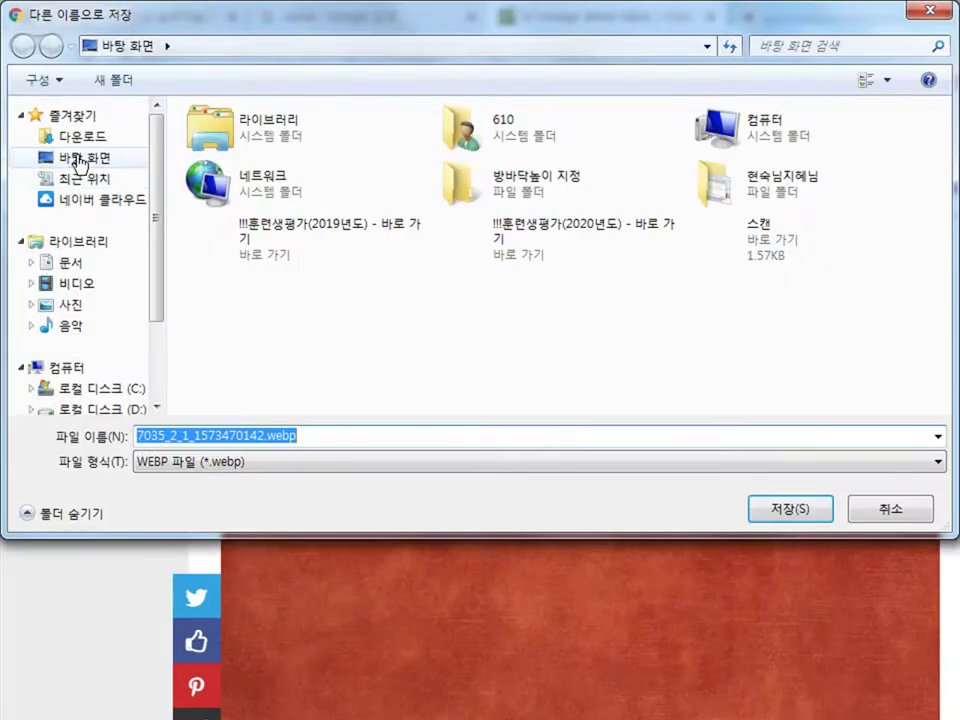
pyautogui.click(893, 510)
pyautogui.rightClick(497, 424)
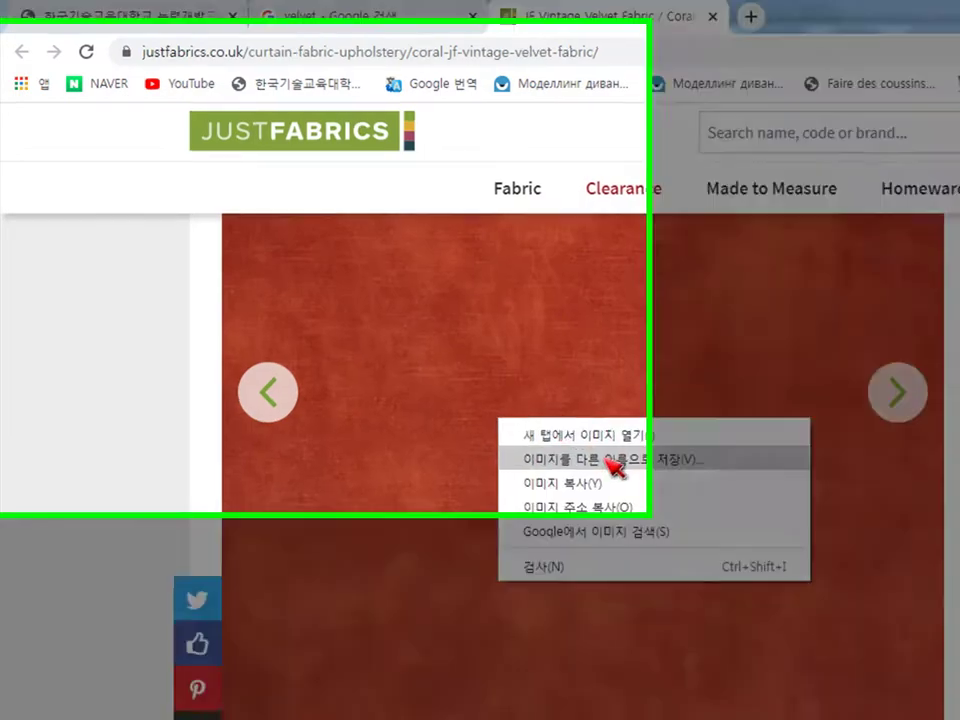
pyautogui.click(606, 462)
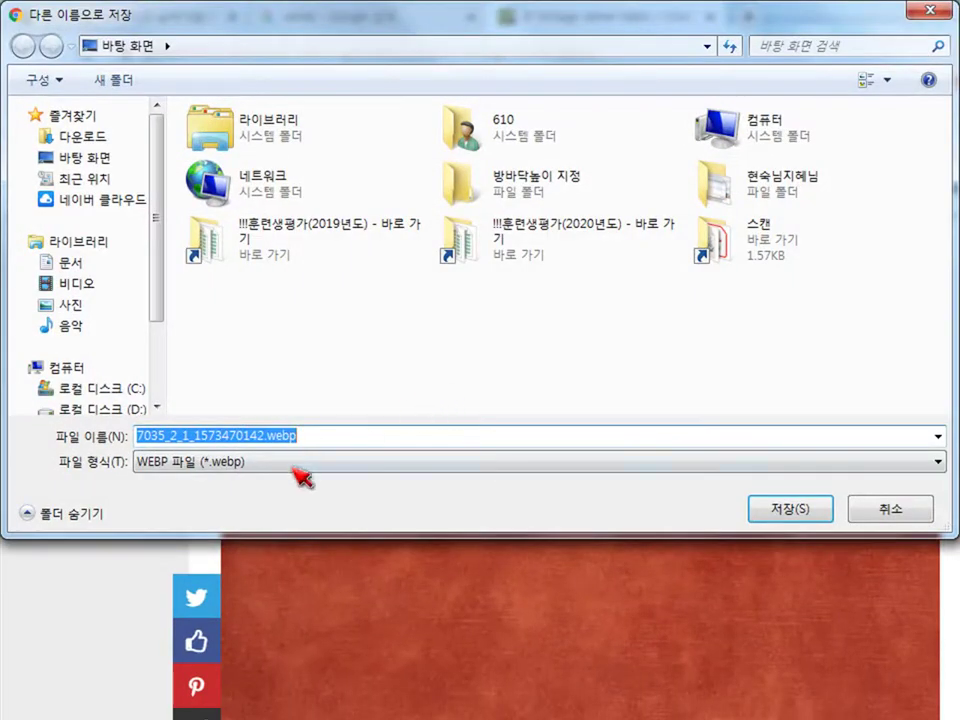
pyautogui.click(297, 462)
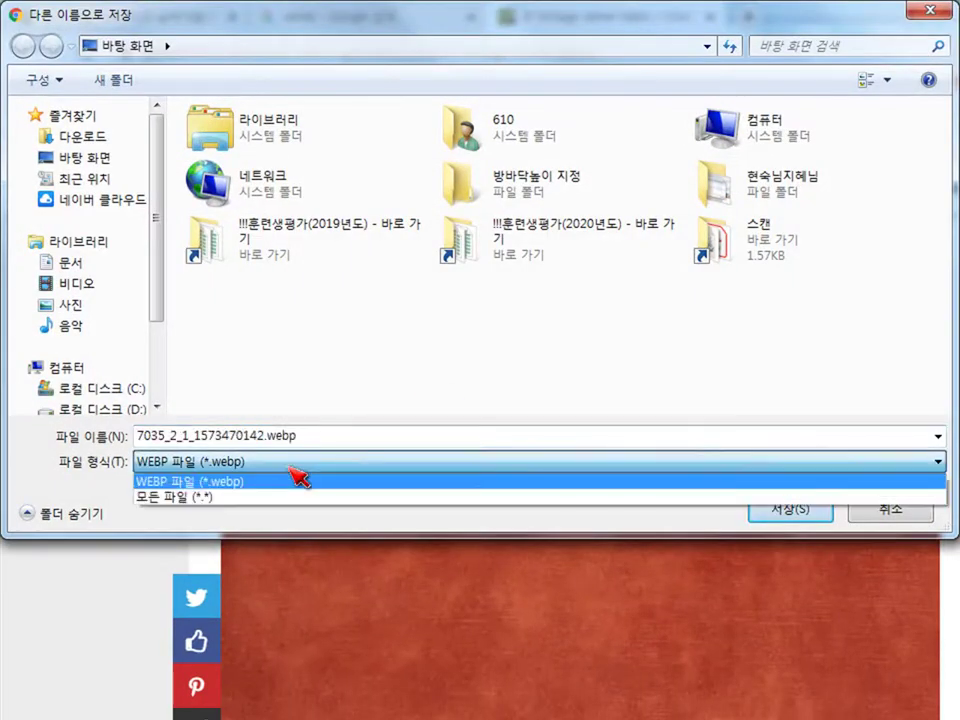
pyautogui.click(297, 480)
pyautogui.click(900, 509)
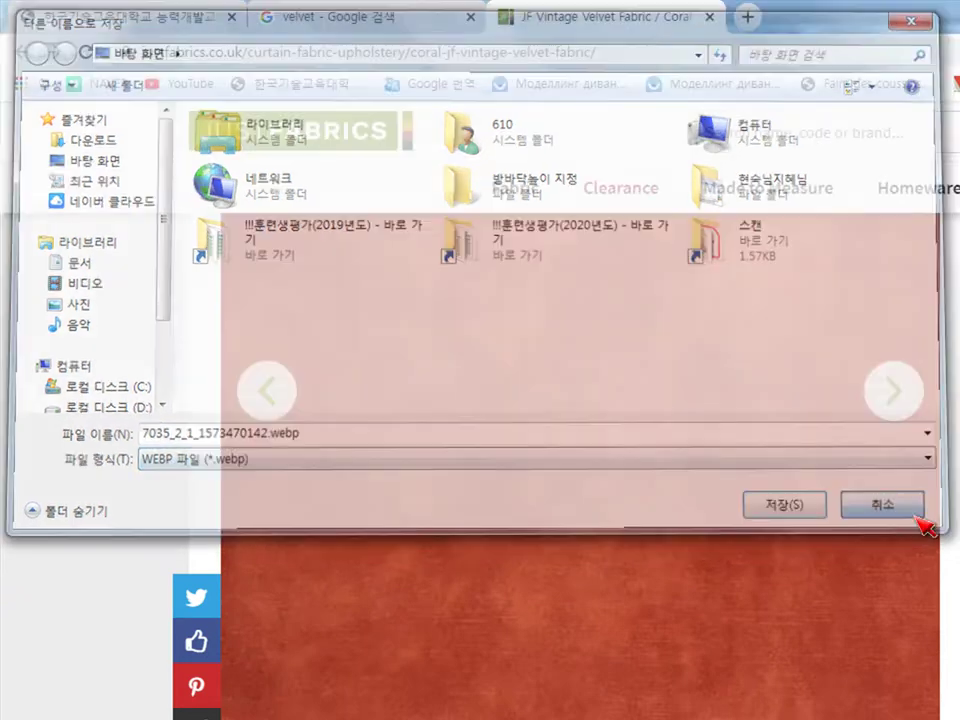
# Show the more detailed flat velvet texture and paste a screen capture of the page into concrete_bump2.jpg in Photoshop.
pyautogui.scroll(-6, 688, 622)
pyautogui.click(268, 443)
pyautogui.scroll(7, 628, 654)
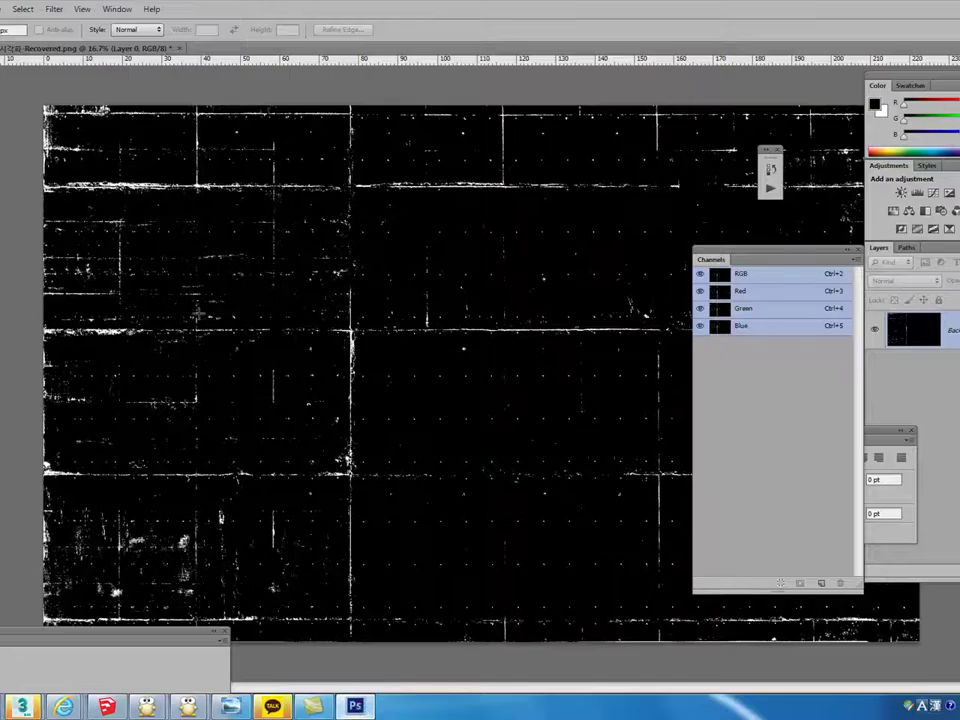
pyautogui.hotkey('ctrl', 'v')
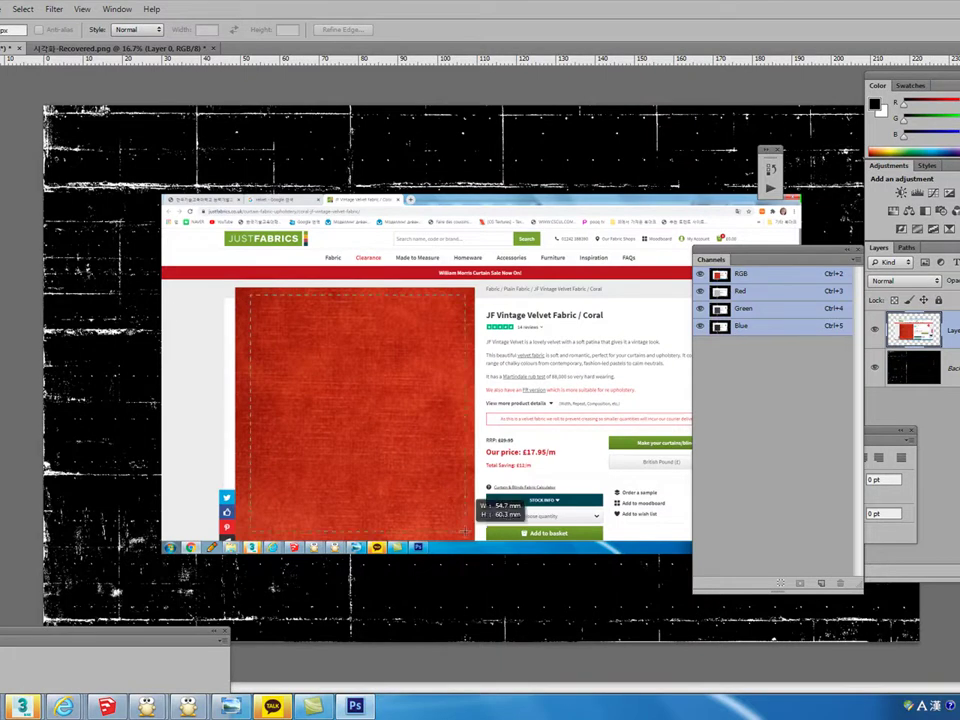
# Crop the image to a rectangular selection about 54.7 by 60.3 mm inside the red velvet area.
pyautogui.hotkey('alt', 'f')
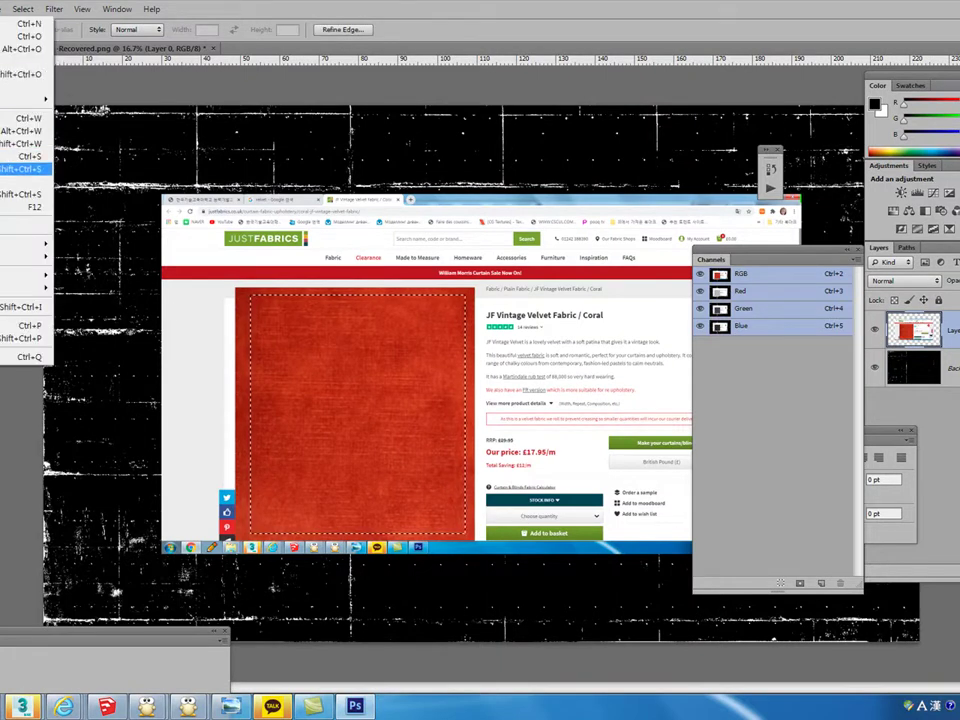
pyautogui.press('Right')
pyautogui.press('Down')
pyautogui.press('Down')
pyautogui.press('Down')
pyautogui.press('Down')
pyautogui.press('Down')
pyautogui.press('Up')
pyautogui.press('Up')
pyautogui.press('Up')
pyautogui.press('Left')
pyautogui.press('Right')
pyautogui.press('Left')
pyautogui.press('Right')
pyautogui.press('Right')
pyautogui.press('Down')
pyautogui.press('Down')
pyautogui.press('Down')
pyautogui.press('Down')
pyautogui.press('Down')
pyautogui.press('Down')
pyautogui.press('Down')
pyautogui.press('Down')
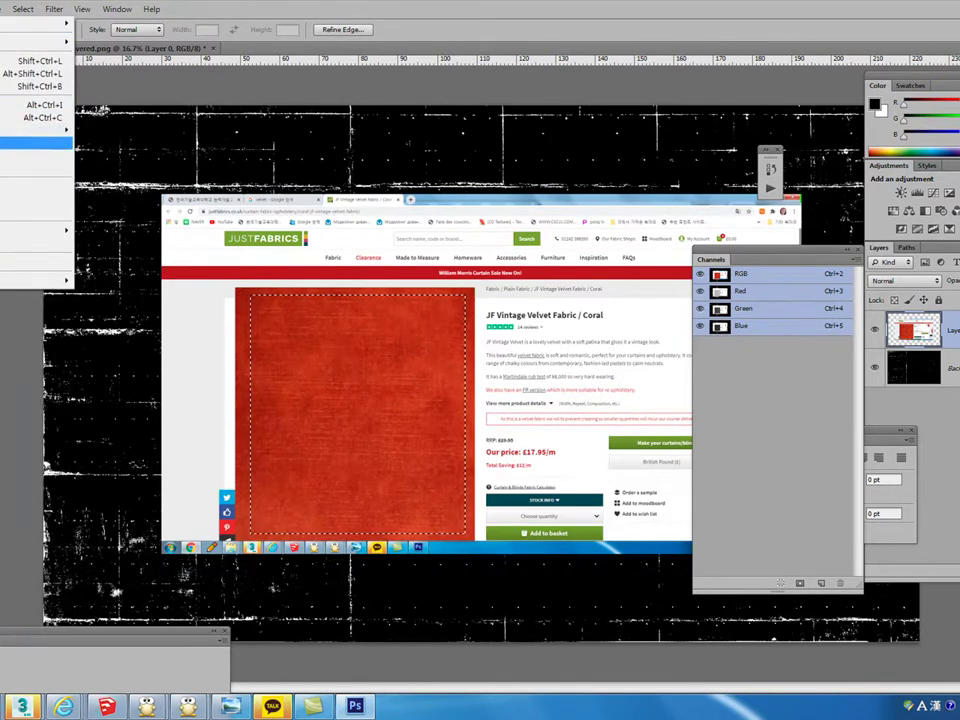
pyautogui.press('Return')
# Save the cropped velvet image to the desktop as 111.jpg in JPEG format with maximum quality 12.
pyautogui.hotkey('alt', 'f')
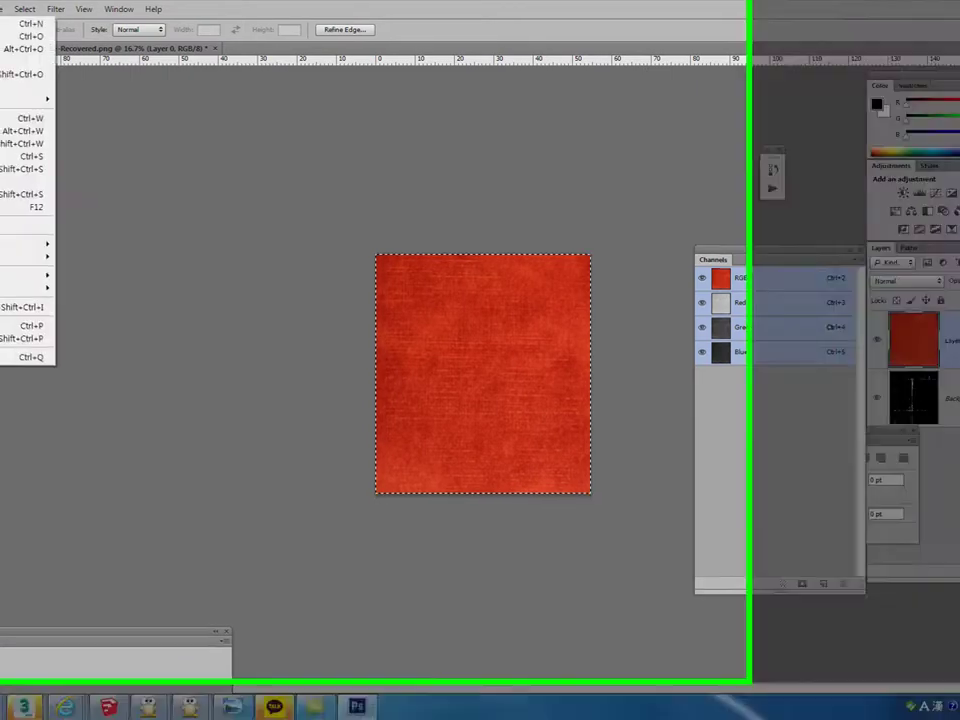
pyautogui.click(104, 180)
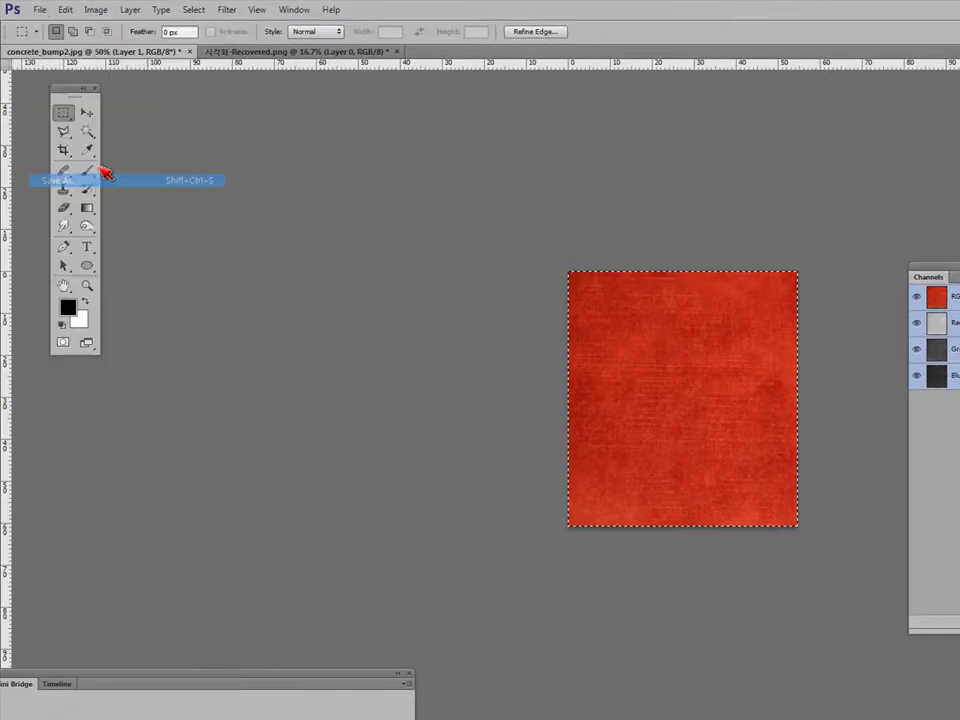
pyautogui.click(486, 245)
pyautogui.click(739, 401)
pyautogui.click(662, 476)
pyautogui.write('1')
pyautogui.press('Return')
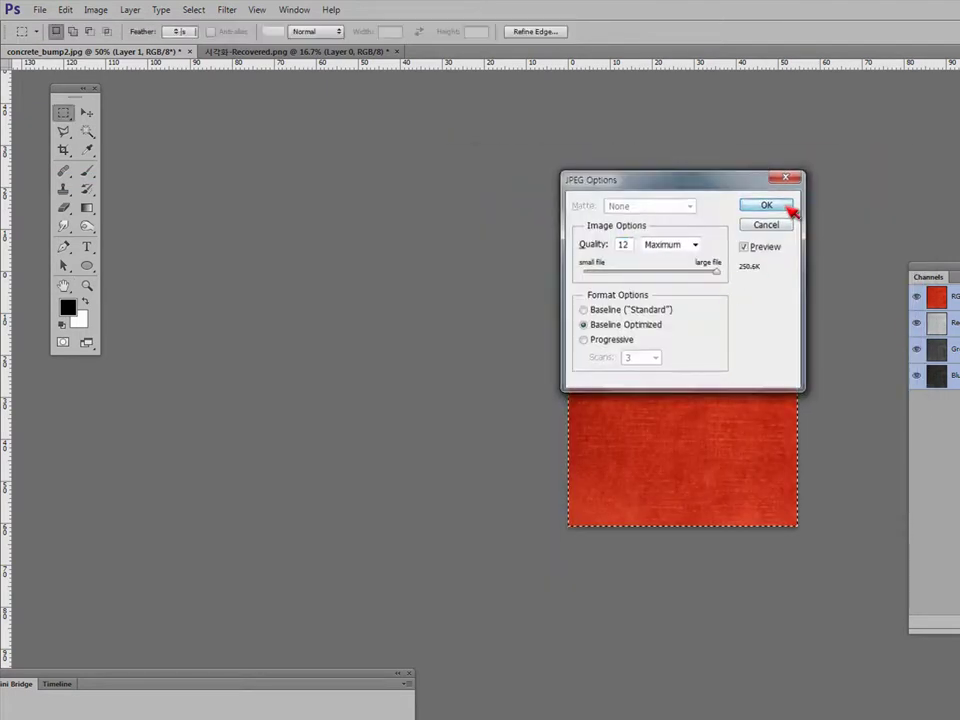
pyautogui.click(767, 205)
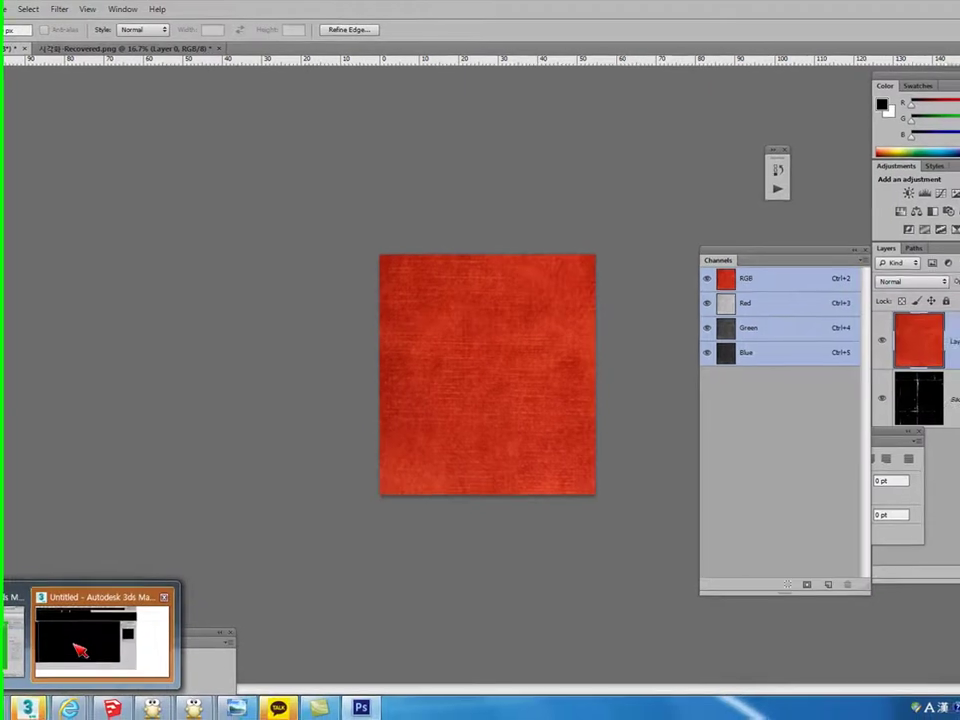
# Switch to 3ds Max, load 111.jpg as the second coat's diffuse bitmap and return to the coat material.
pyautogui.click(107, 634)
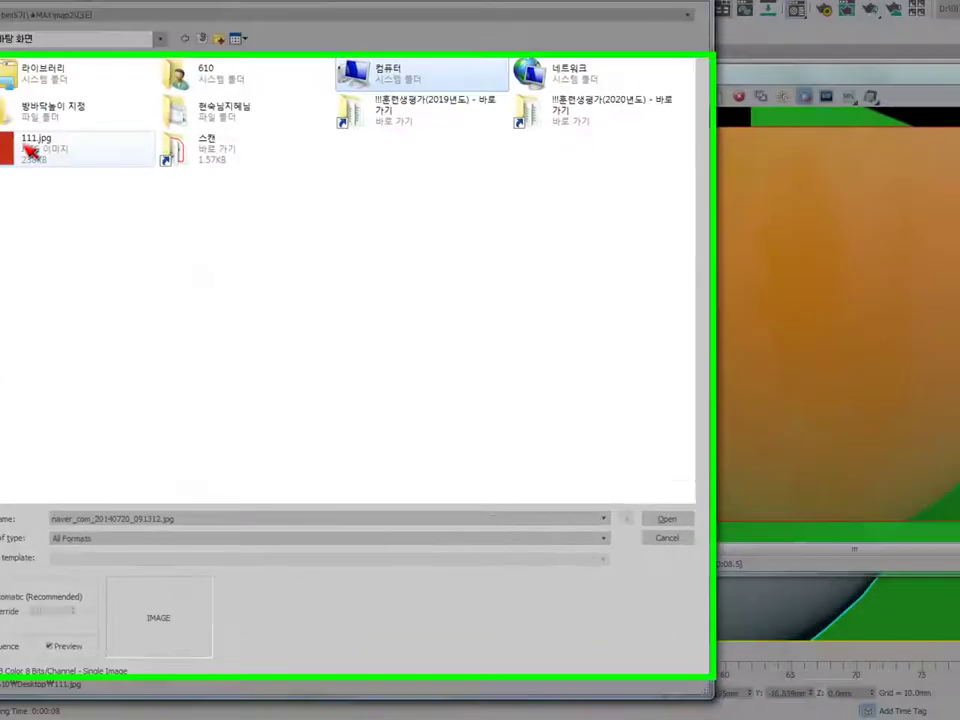
pyautogui.doubleClick(39, 154)
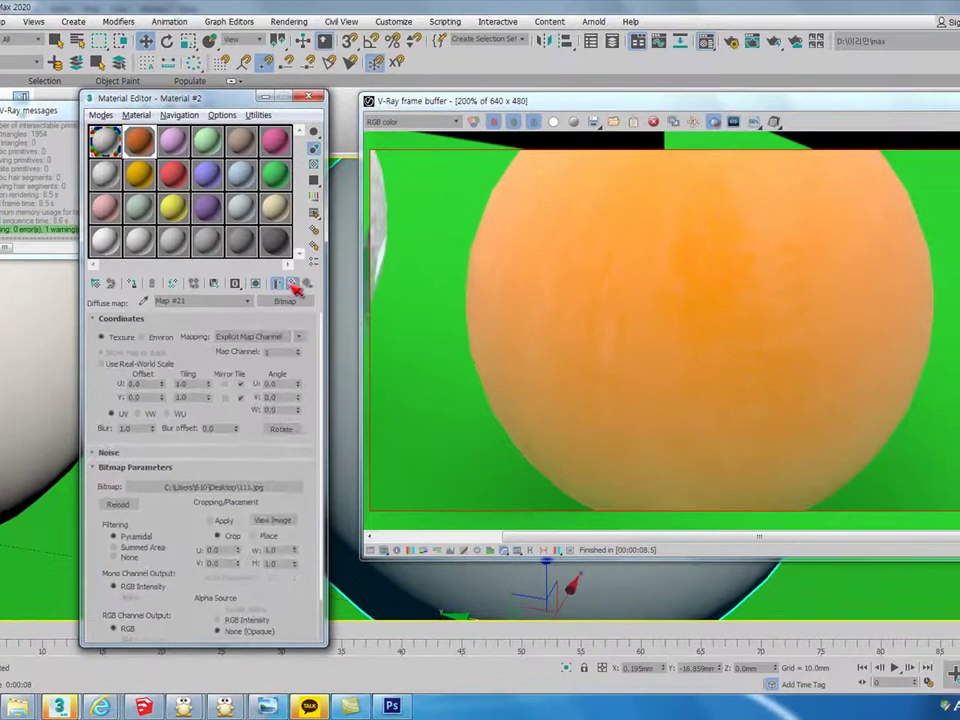
pyautogui.click(532, 250)
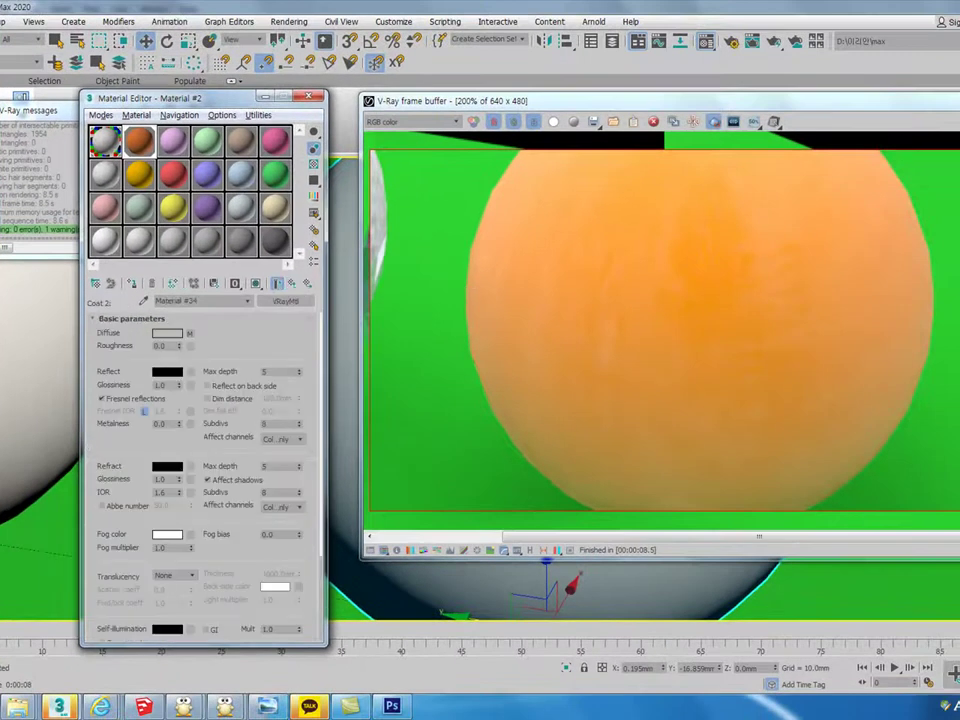
# Render the sphere region, examine the blended coat up close and as a whole, and close the frame buffer.
pyautogui.hotkey('shift', 'q')
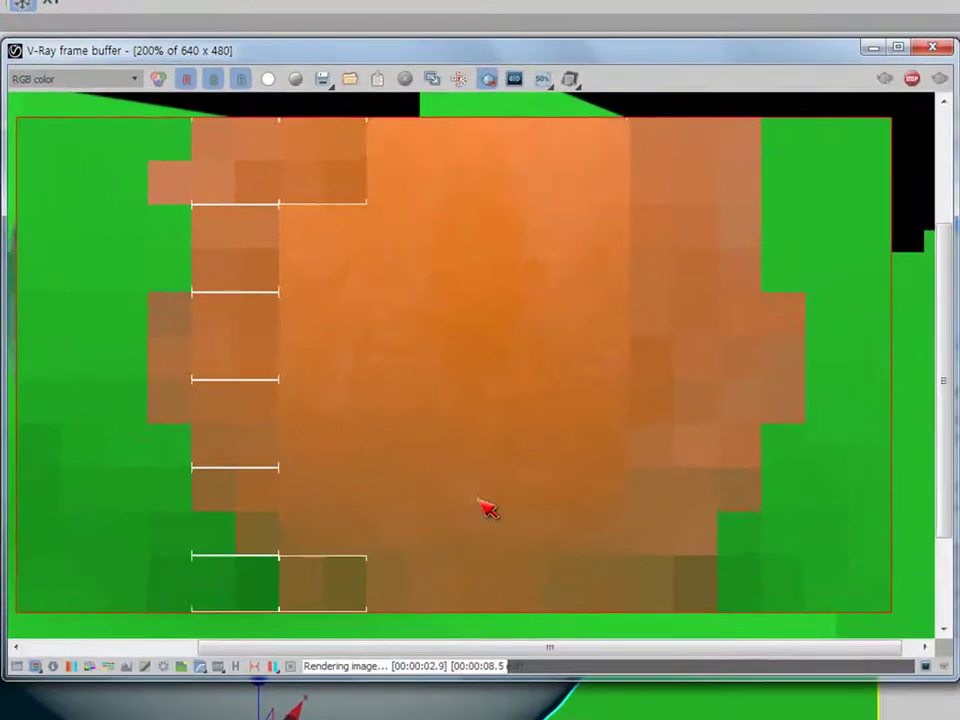
pyautogui.scroll(-1, 680, 460)
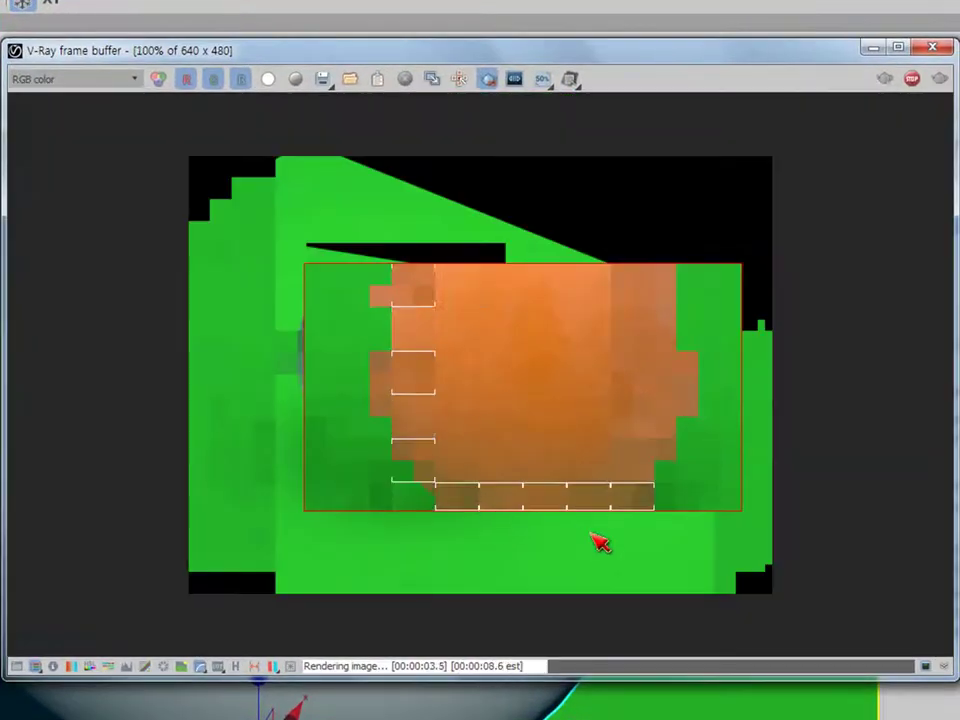
pyautogui.scroll(1, 508, 472)
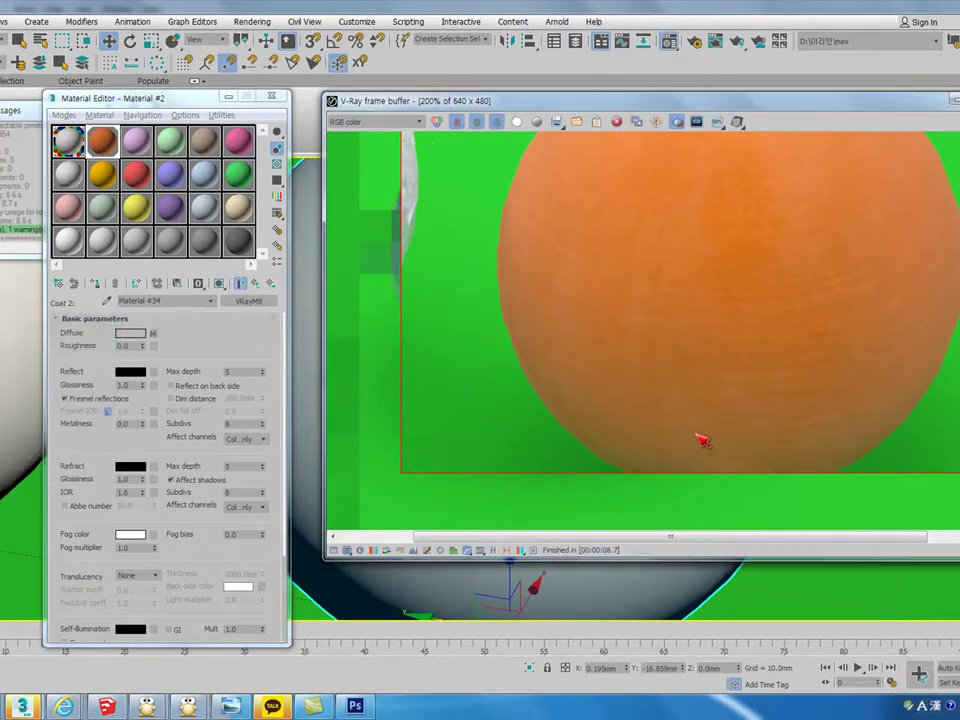
pyautogui.scroll(-1, 703, 437)
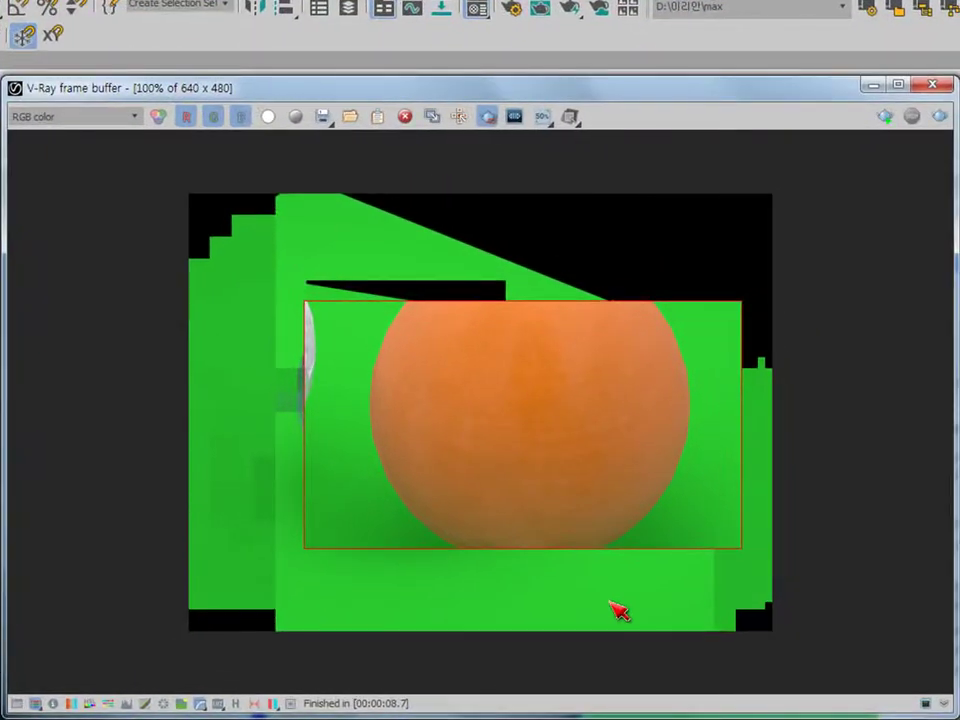
pyautogui.click(932, 86)
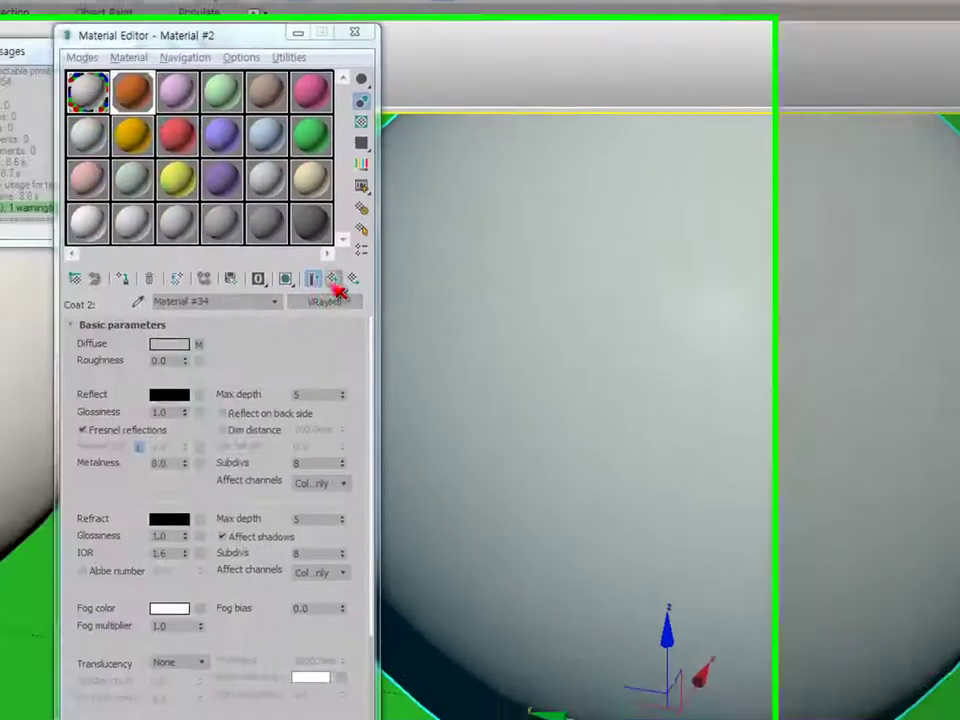
# Review the blend material's second coat, select the yellow Material #15 and open its enlarged preview.
pyautogui.click(334, 281)
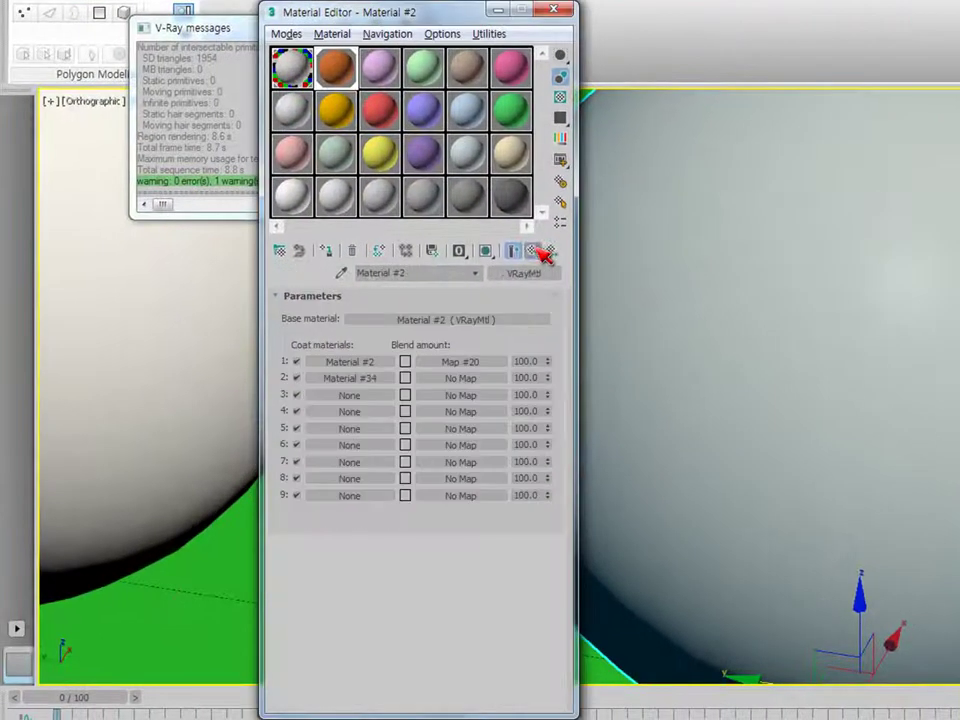
pyautogui.click(378, 383)
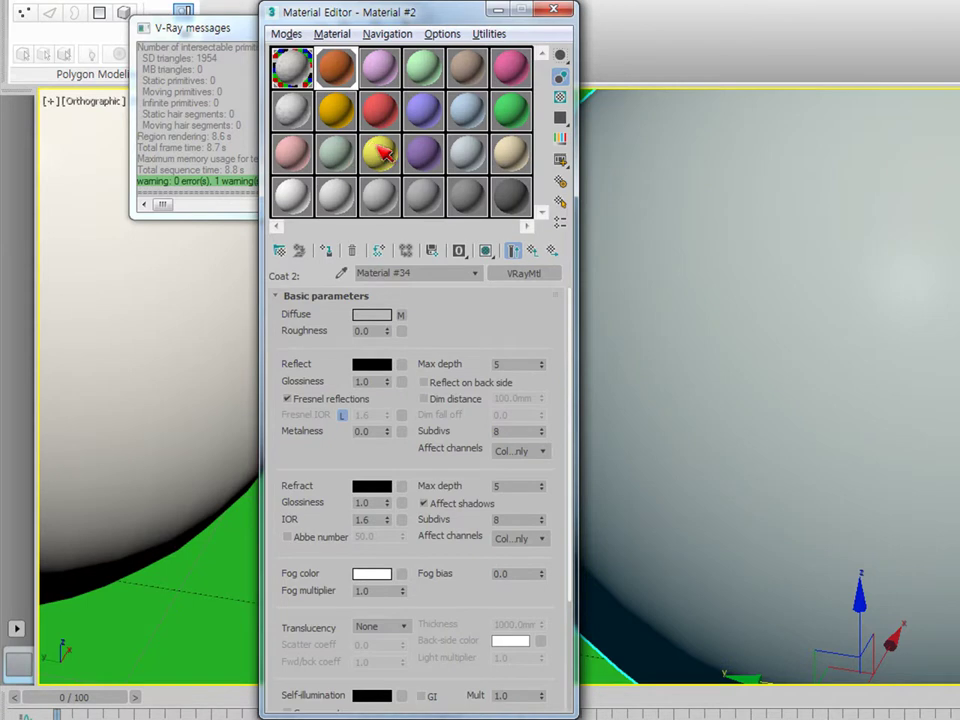
pyautogui.click(380, 152)
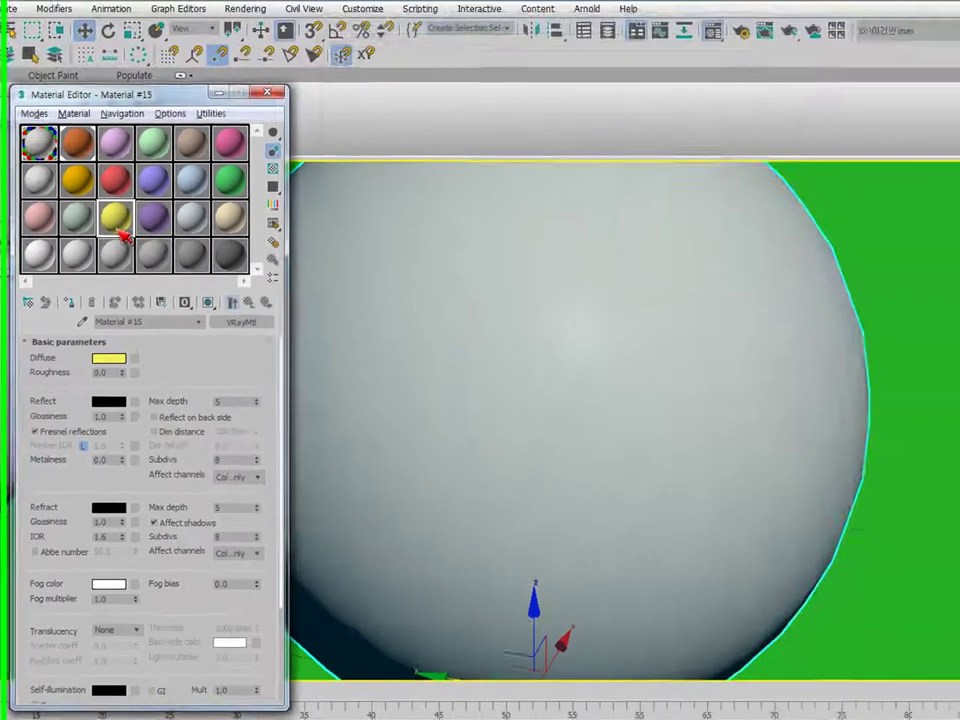
pyautogui.doubleClick(380, 152)
# Try 111.jpg as the yellow material's diffuse bitmap and clear the map again.
pyautogui.click(125, 360)
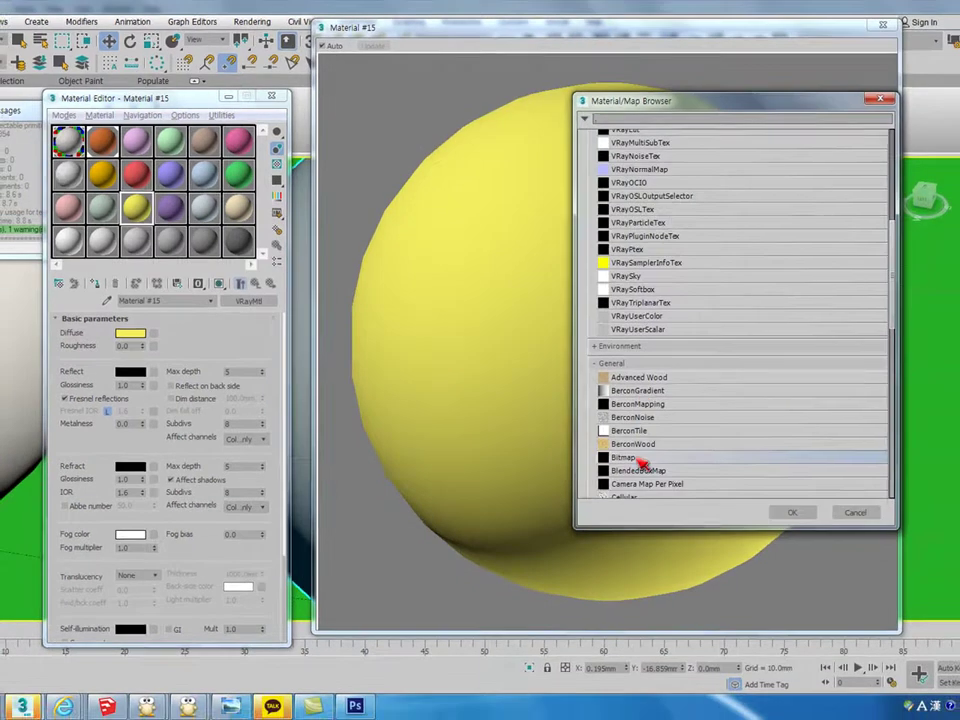
pyautogui.doubleClick(641, 459)
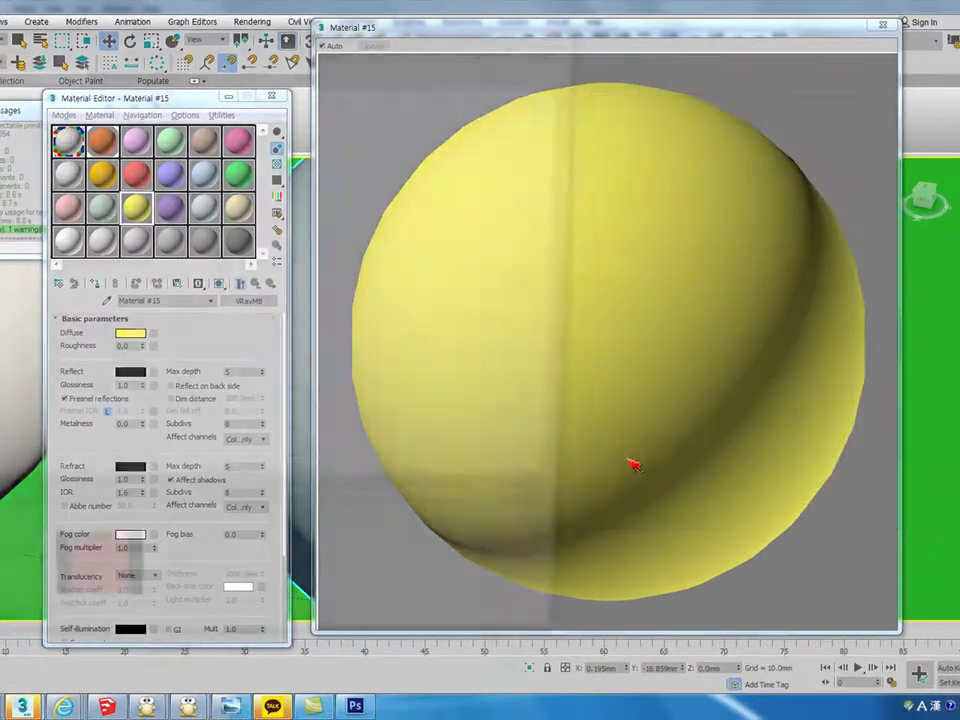
pyautogui.doubleClick(20, 128)
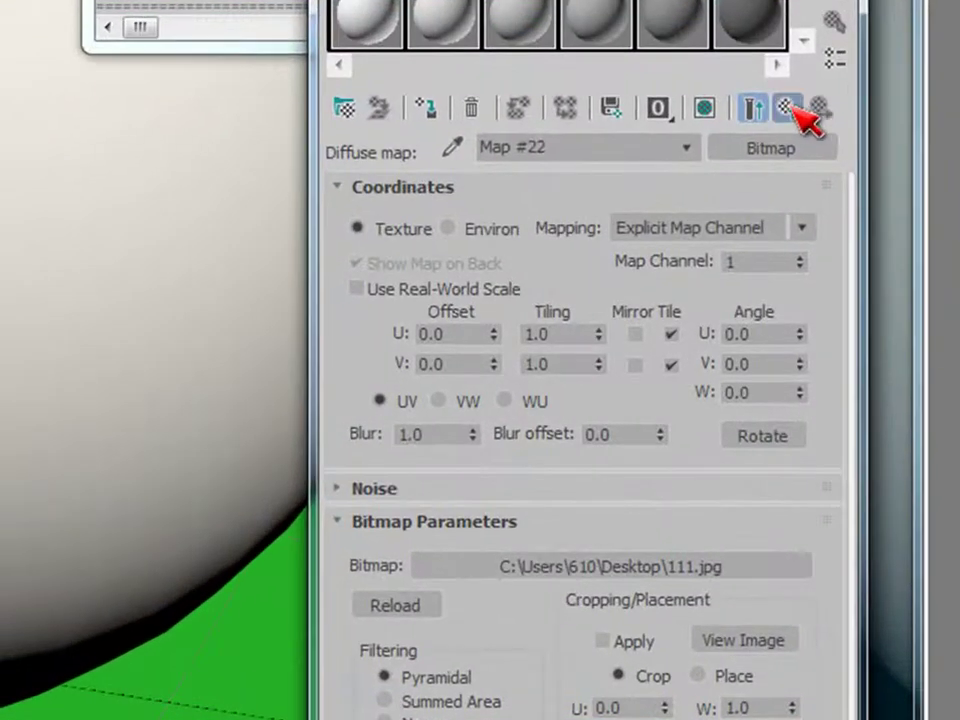
pyautogui.click(788, 107)
pyautogui.rightClick(558, 222)
pyautogui.click(630, 381)
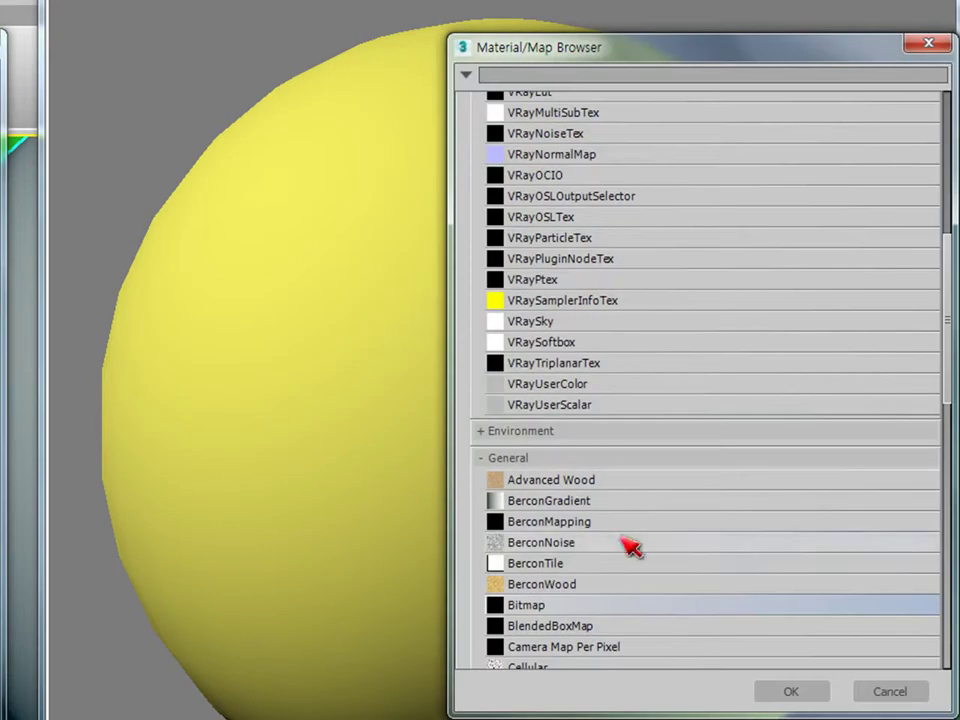
# Assign a Falloff map to the yellow material's diffuse channel.
pyautogui.scroll(-4, 574, 619)
pyautogui.scroll(-5, 574, 619)
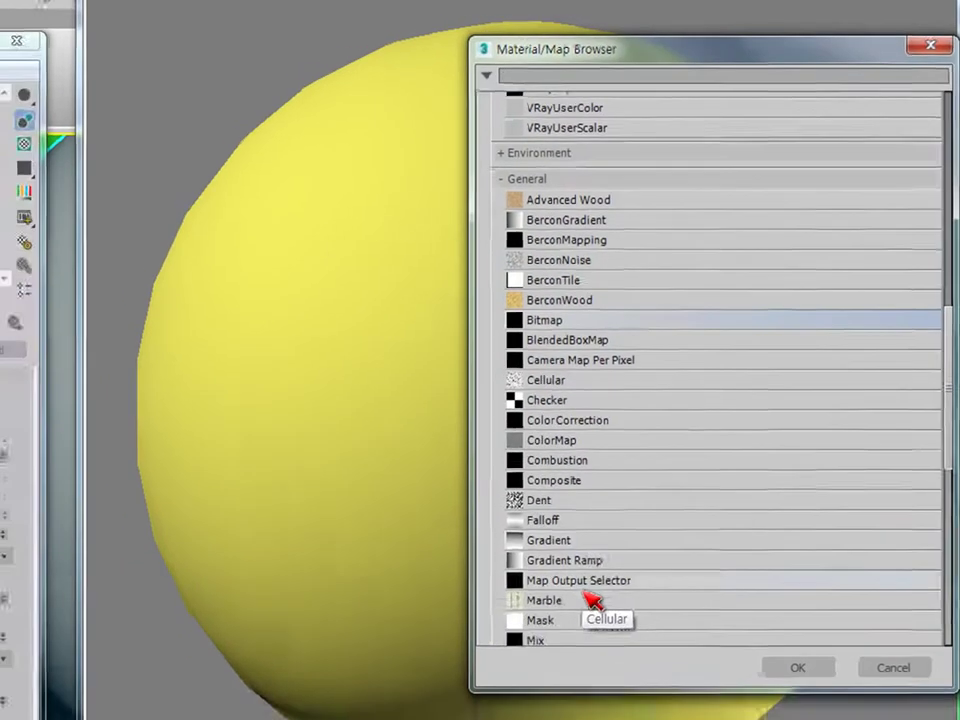
pyautogui.doubleClick(568, 551)
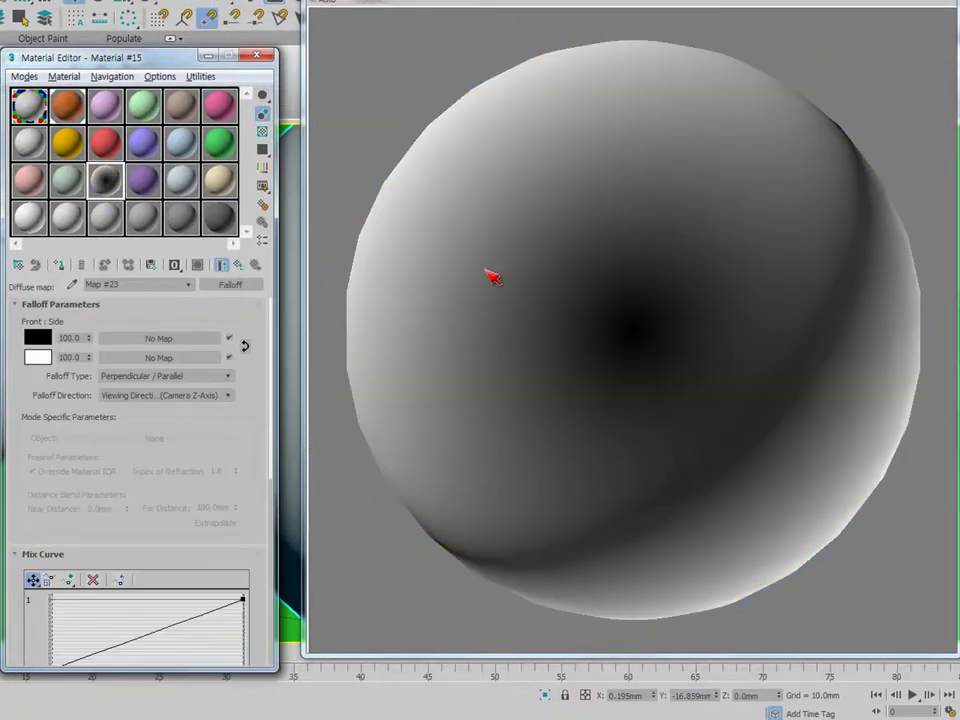
# Try a nested Falloff map in the falloff's front slot and clear the slot again.
pyautogui.click(134, 340)
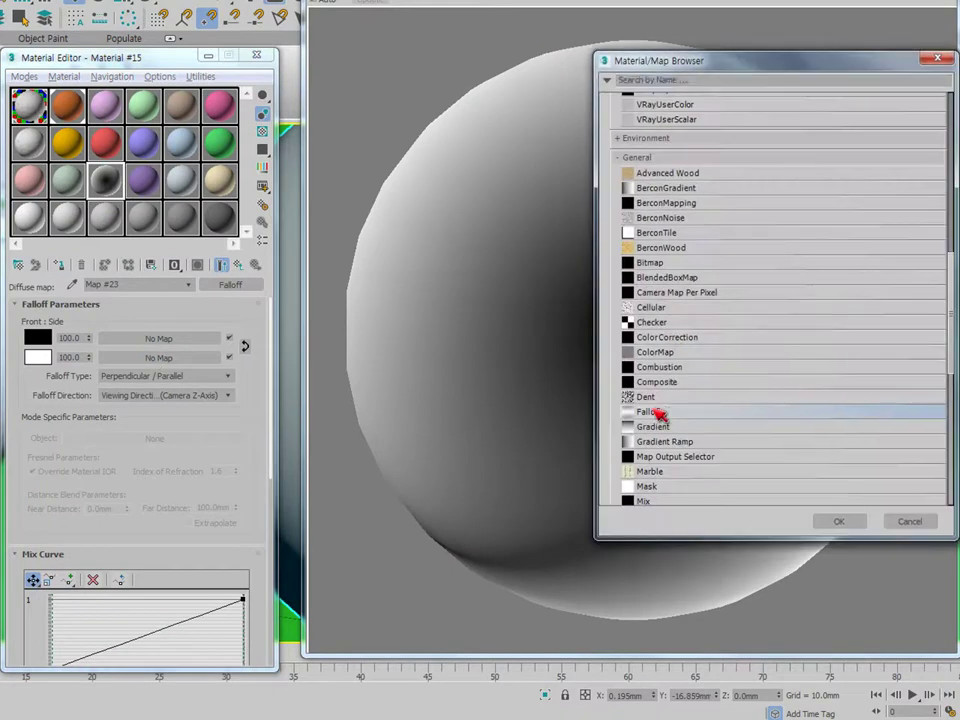
pyautogui.doubleClick(652, 412)
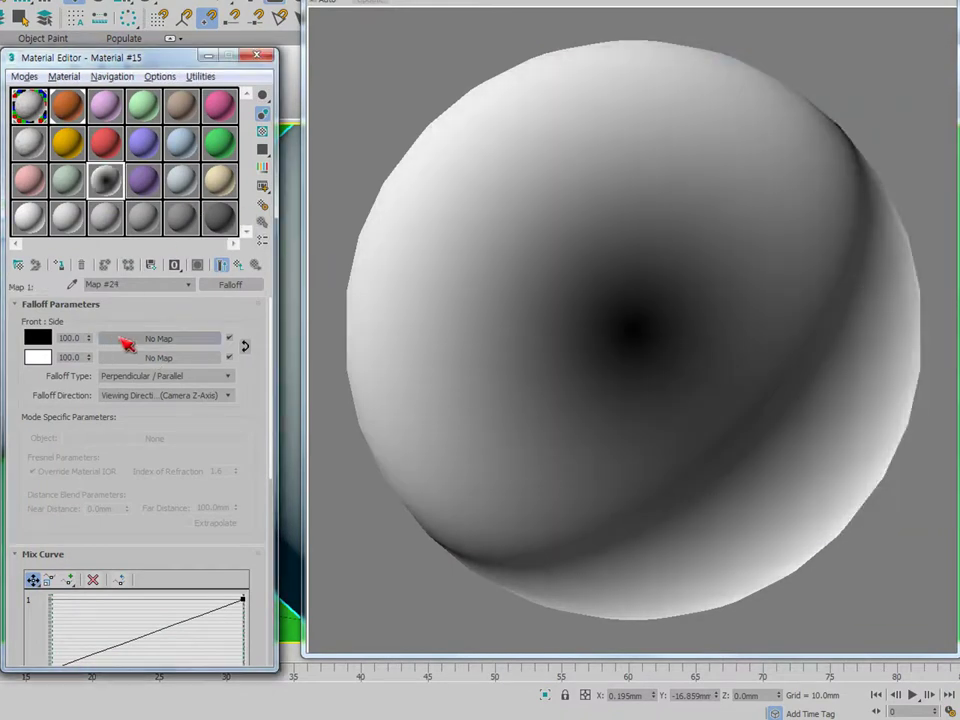
pyautogui.click(130, 340)
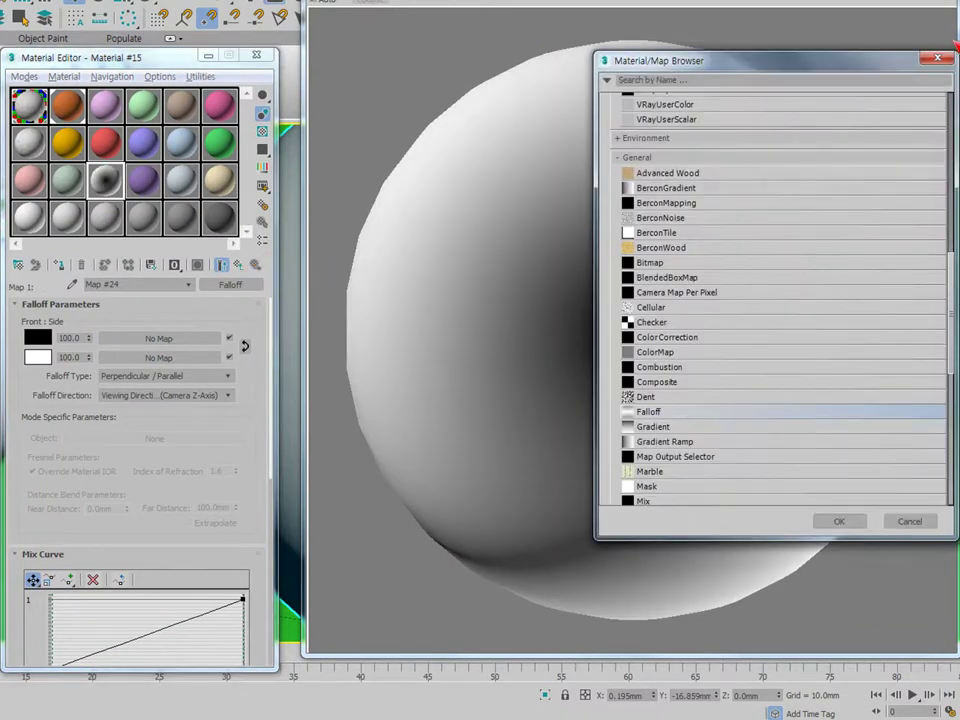
pyautogui.click(937, 58)
pyautogui.rightClick(188, 338)
pyautogui.click(203, 348)
# Load 111.jpg as the bitmap in the falloff's front slot and return to the falloff parameters.
pyautogui.click(160, 338)
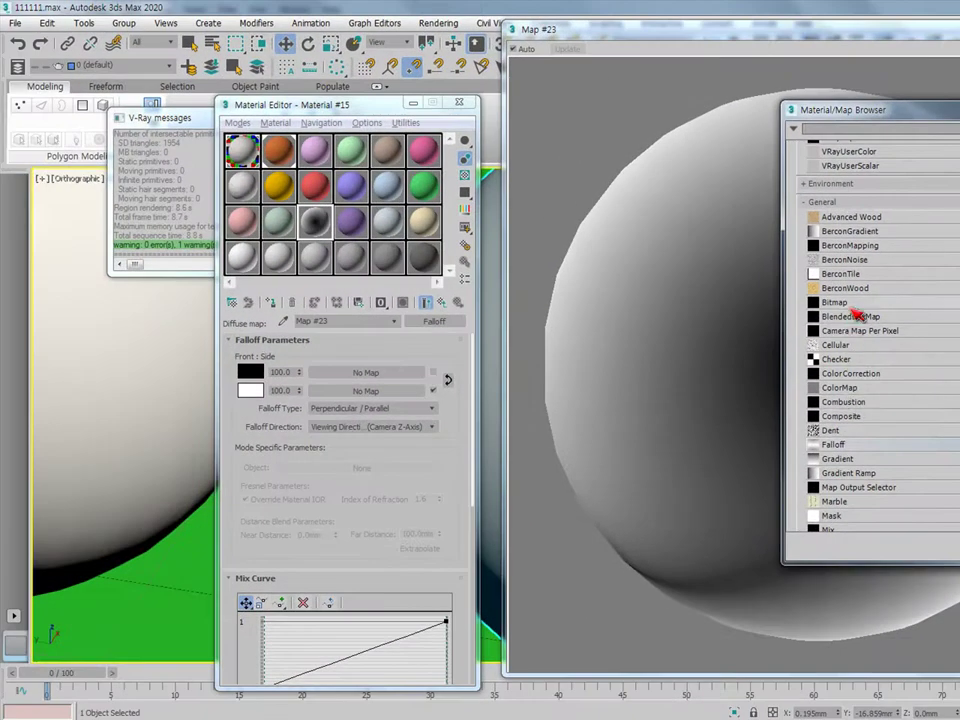
pyautogui.doubleClick(851, 306)
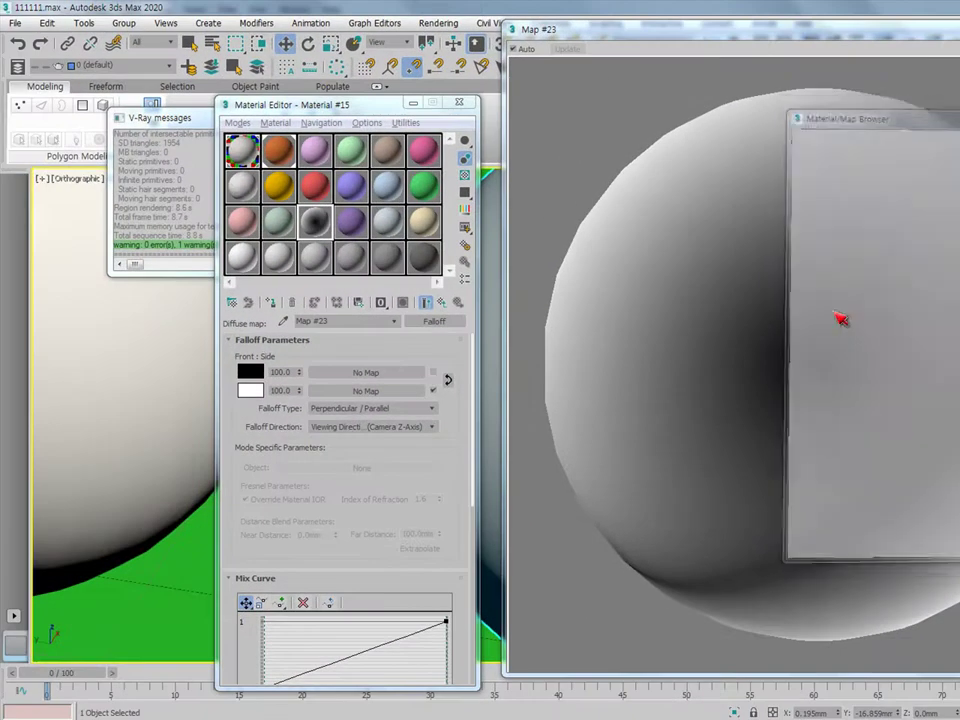
pyautogui.doubleClick(130, 172)
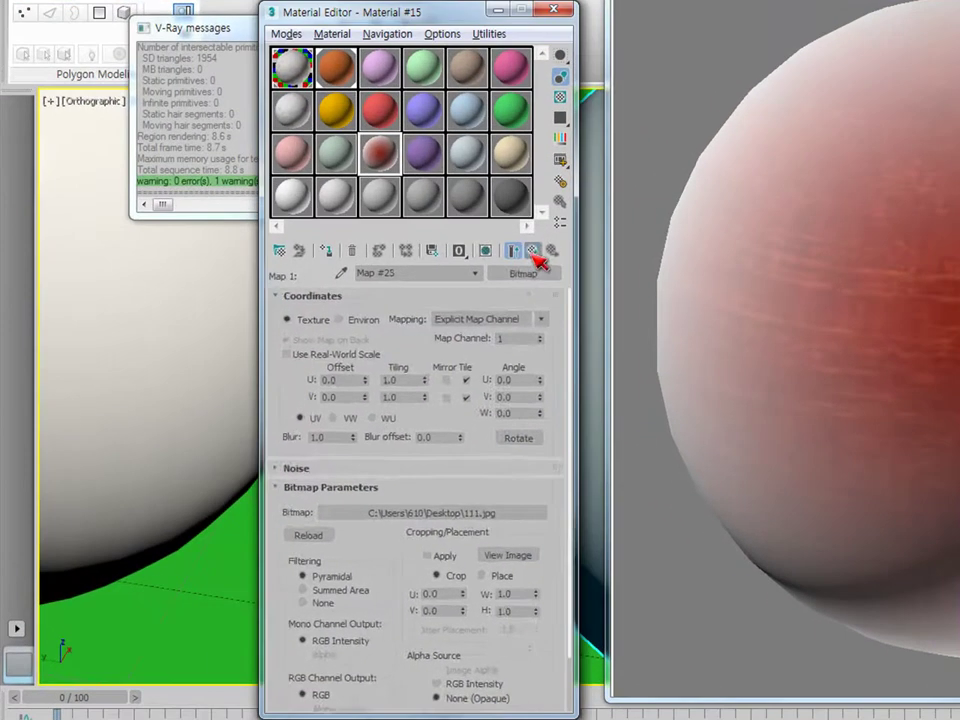
pyautogui.click(441, 302)
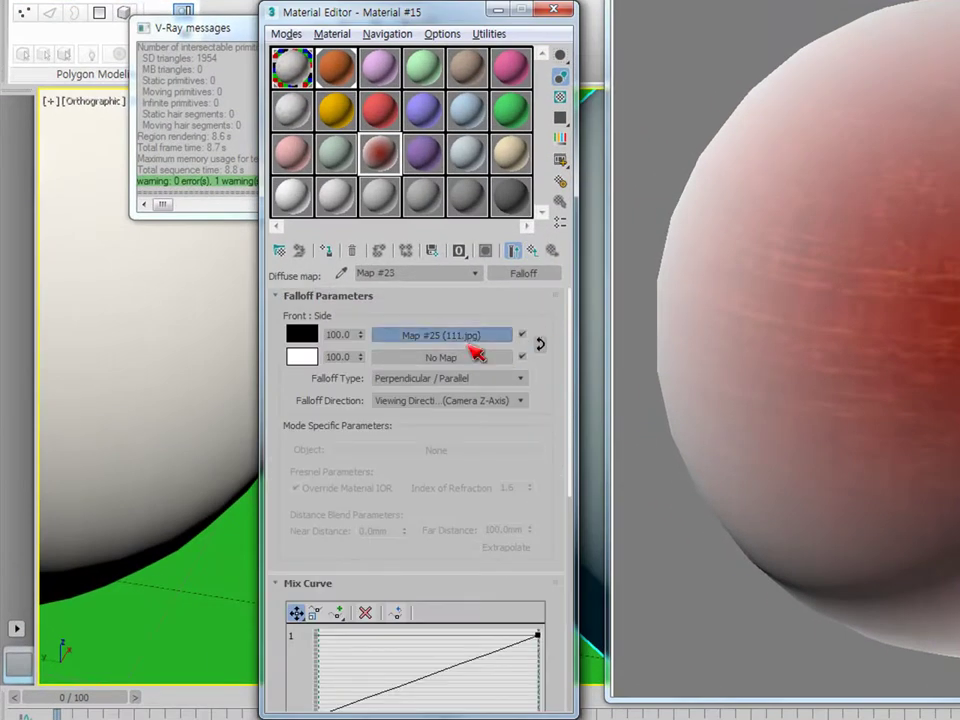
# Duplicate the front 111.jpg map into the side slot with the Copy method and return to the material level.
pyautogui.moveTo(463, 360); pyautogui.dragTo(463, 360)
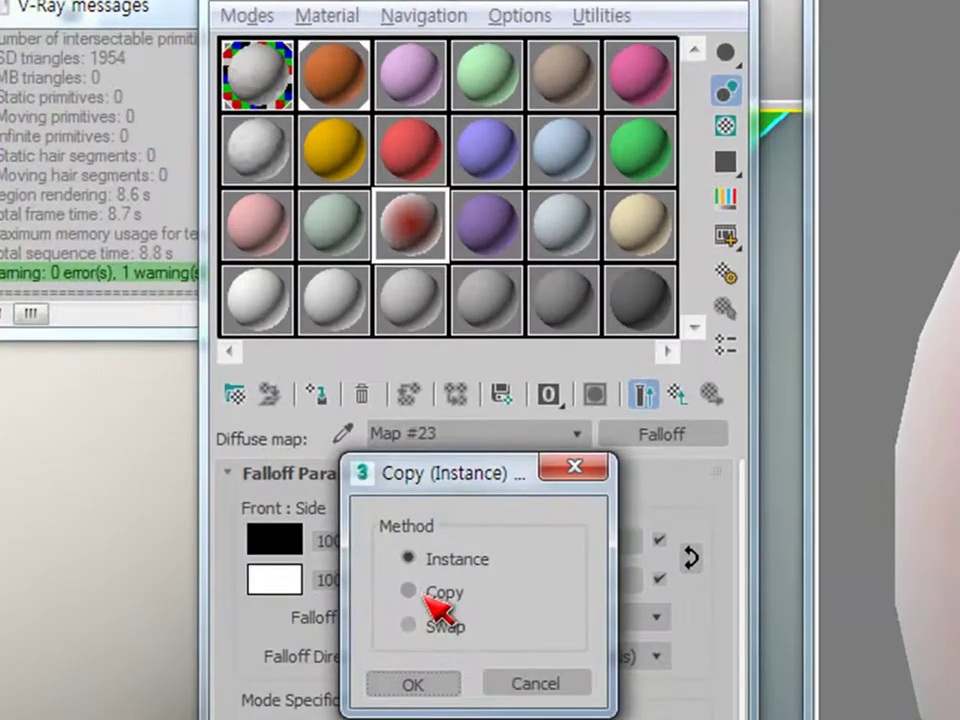
pyautogui.click(440, 592)
pyautogui.click(414, 684)
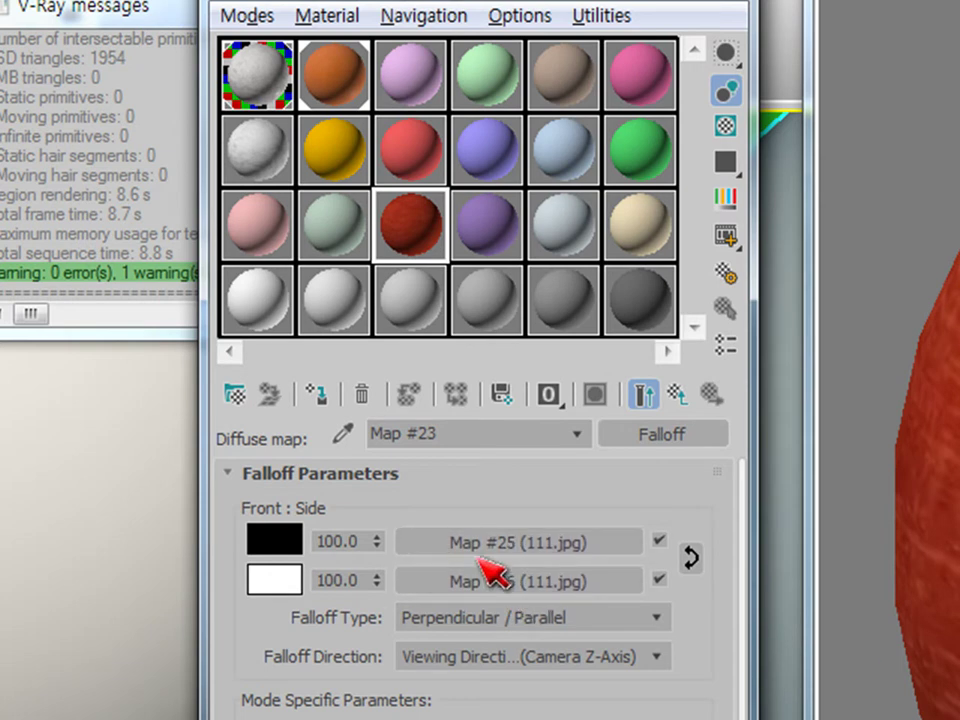
pyautogui.click(679, 396)
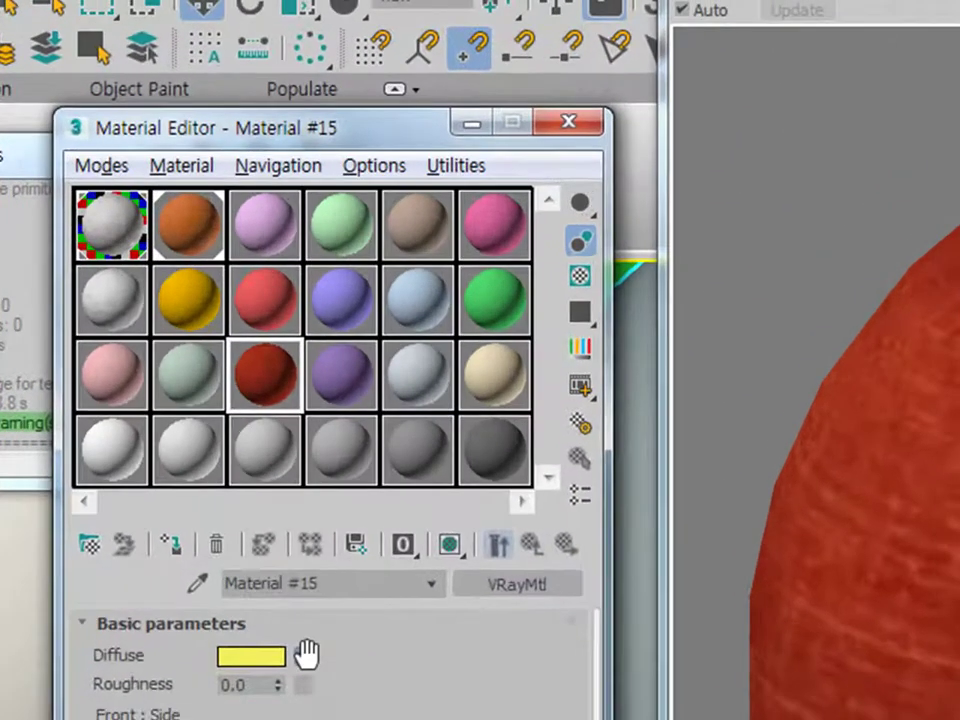
# Set the falloff's side colour to a peach tone (199, 150, 126) and its side amount to 50, then close the material editor.
pyautogui.click(400, 314)
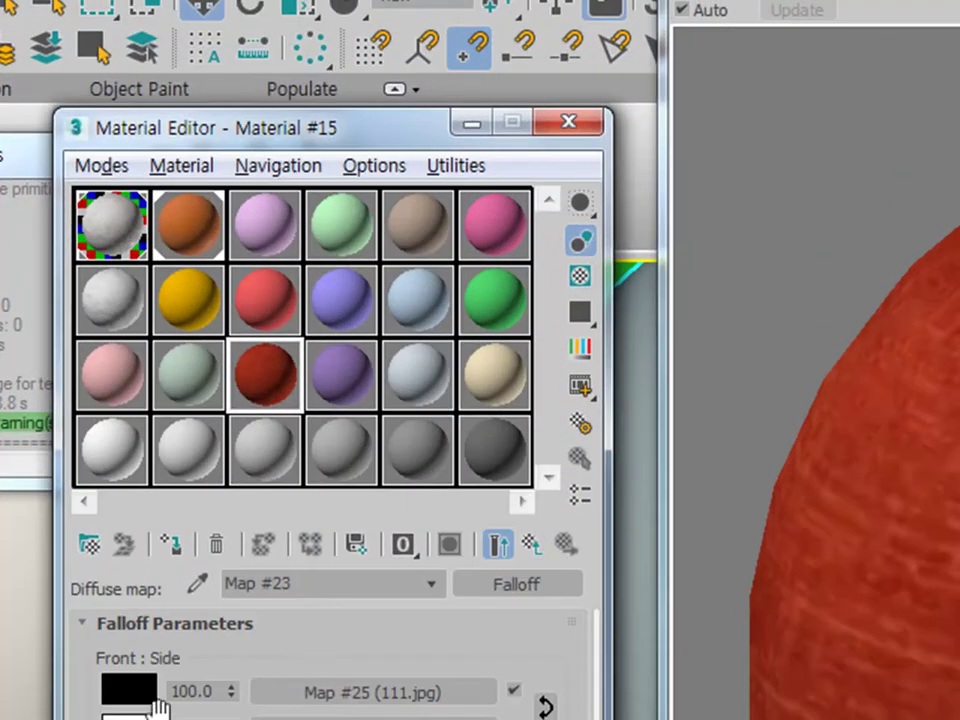
pyautogui.click(130, 716)
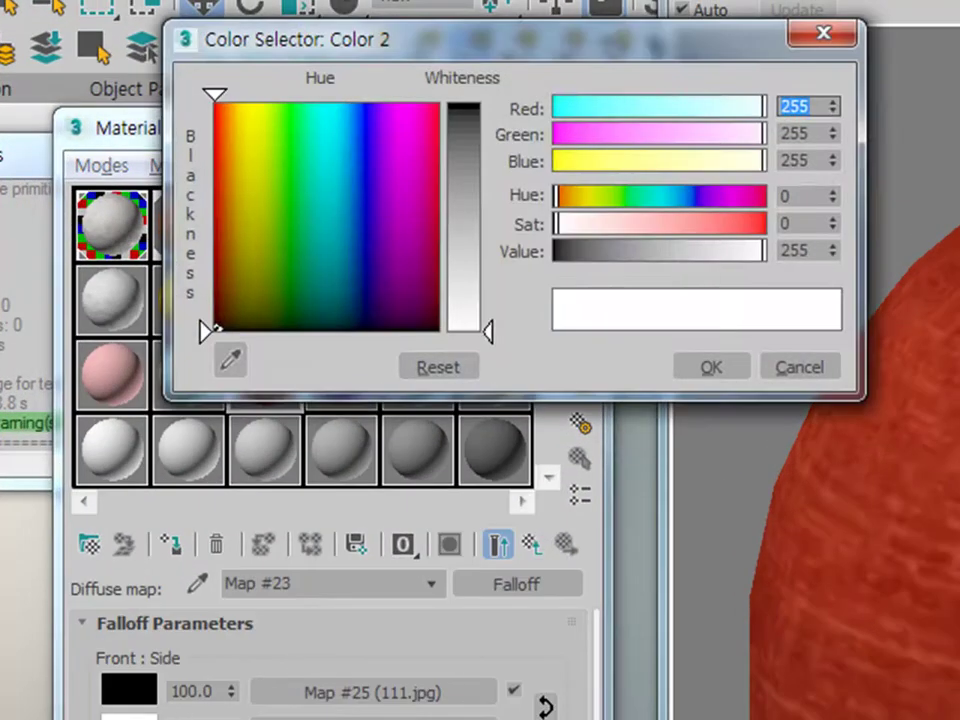
pyautogui.click(225, 200)
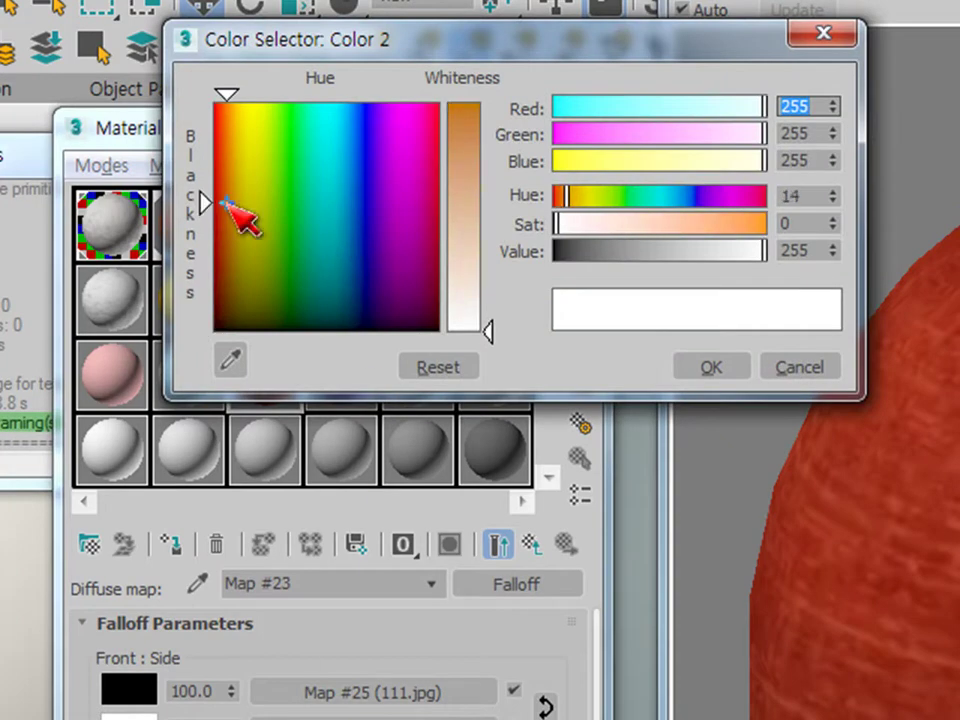
pyautogui.moveTo(467, 242); pyautogui.dragTo(496, 220)
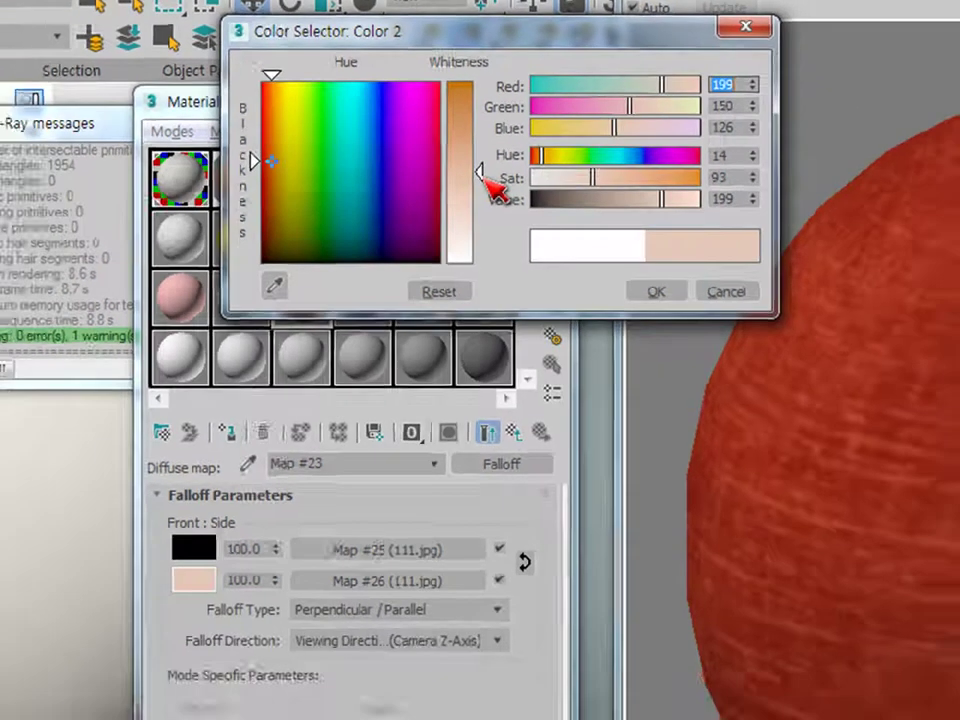
pyautogui.click(656, 291)
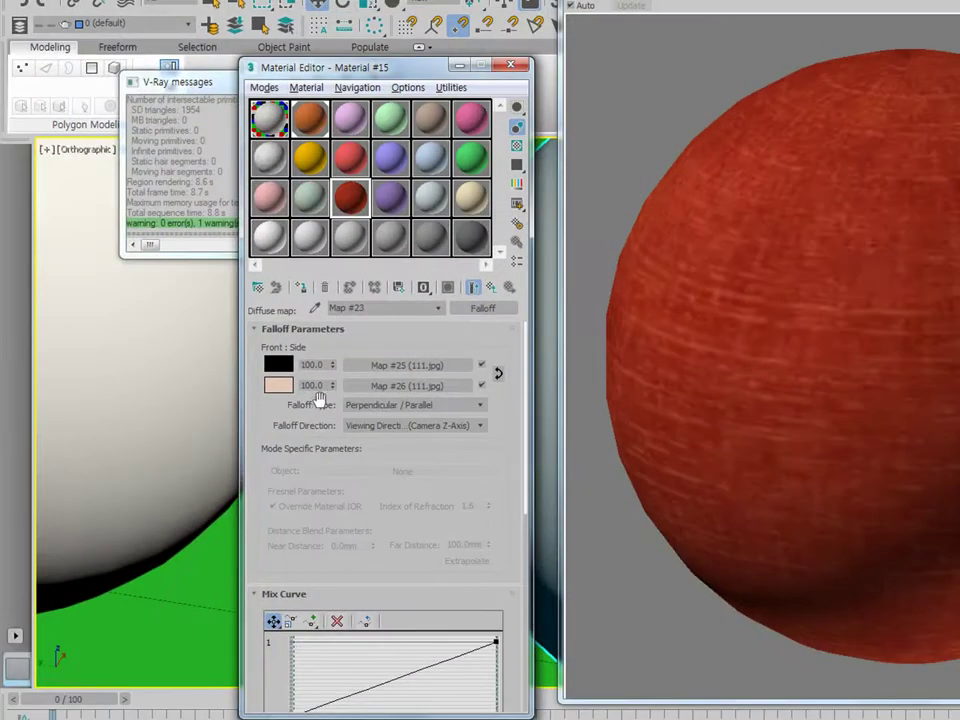
pyautogui.write('50')
pyautogui.press('Return')
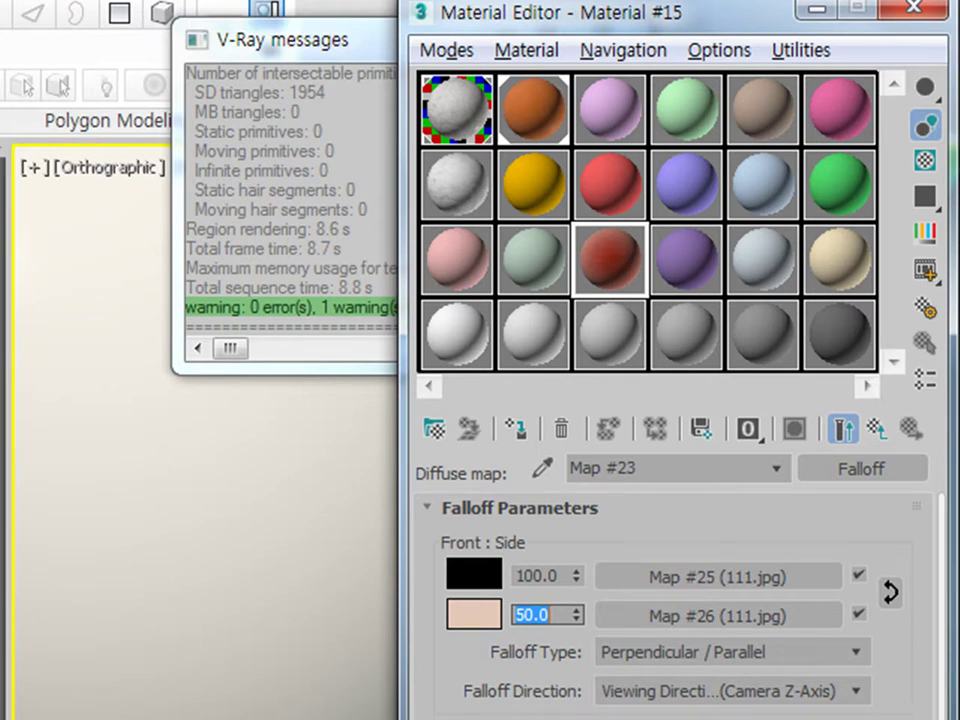
pyautogui.click(876, 430)
pyautogui.click(912, 6)
# Start opening another scene file without saving the current changes, and browse to drive D.
pyautogui.click(15, 7)
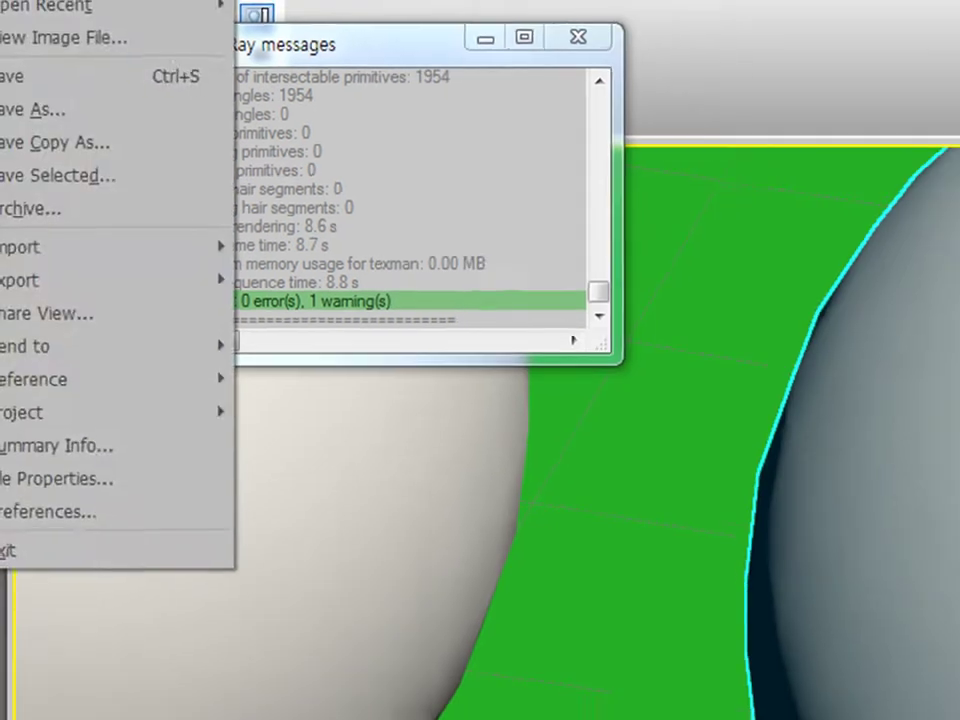
pyautogui.click(36, 41)
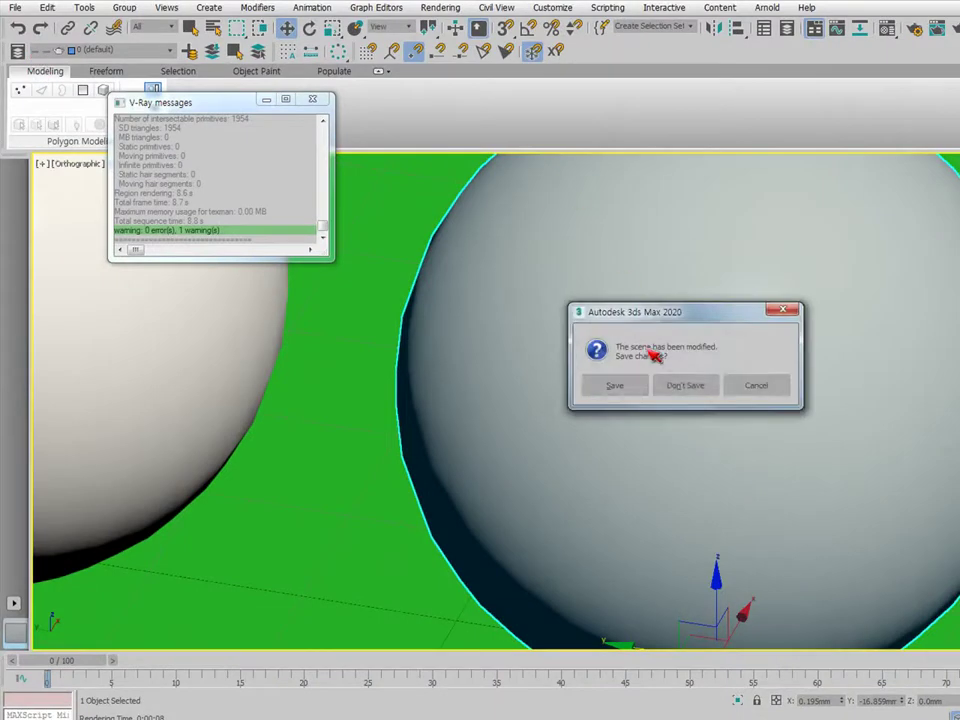
pyautogui.click(666, 386)
pyautogui.doubleClick(489, 96)
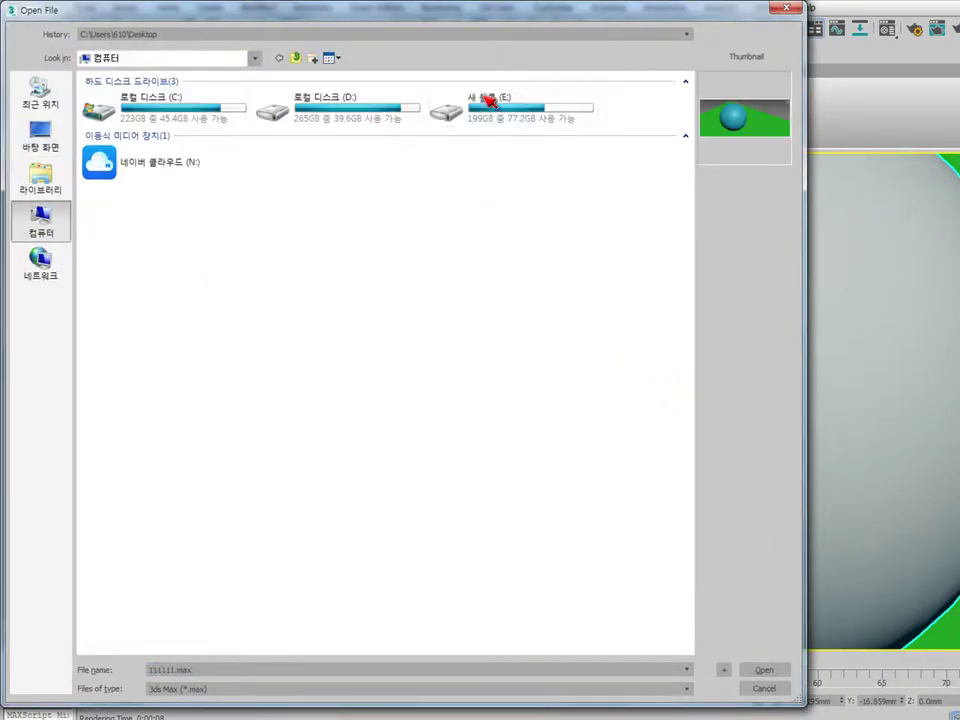
pyautogui.doubleClick(375, 117)
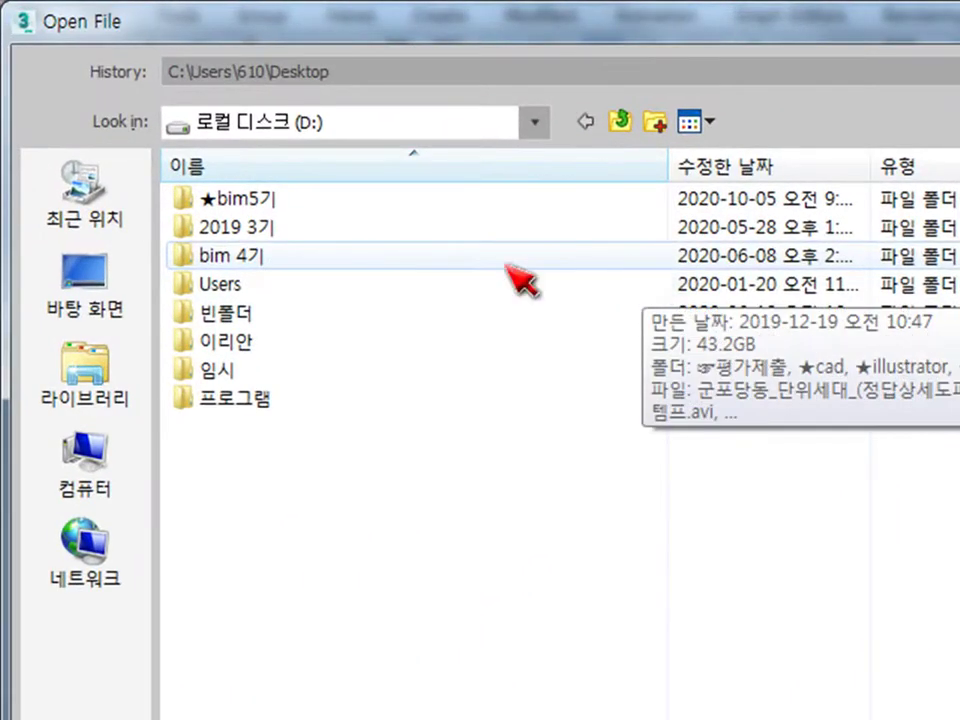
# Look through the ★MAX folder inside ★bim5기 for a model scene.
pyautogui.click(283, 209)
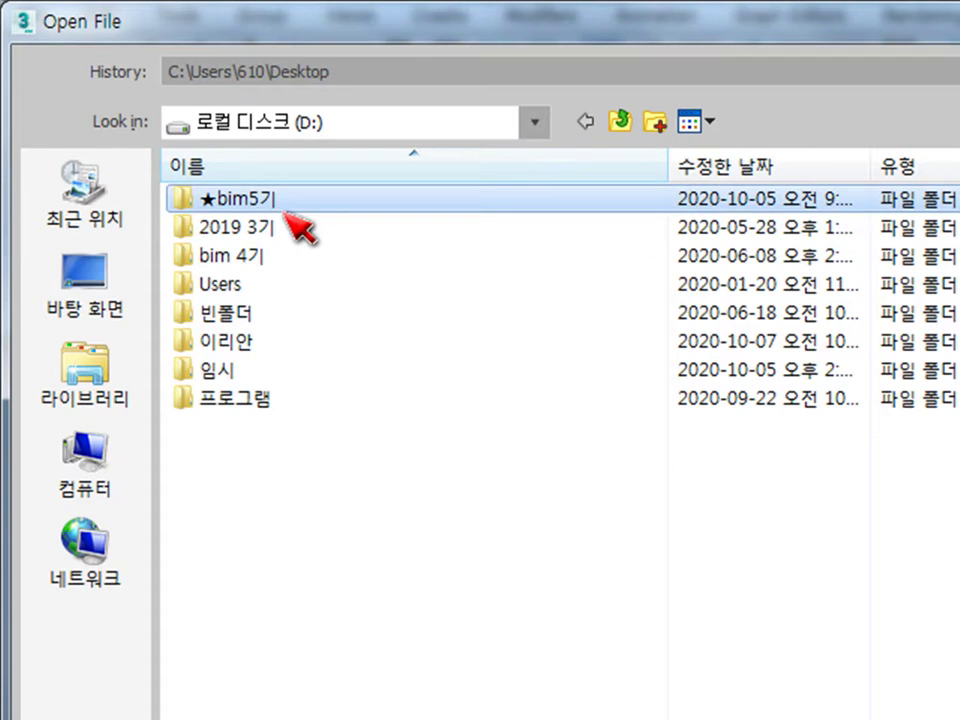
pyautogui.doubleClick(285, 210)
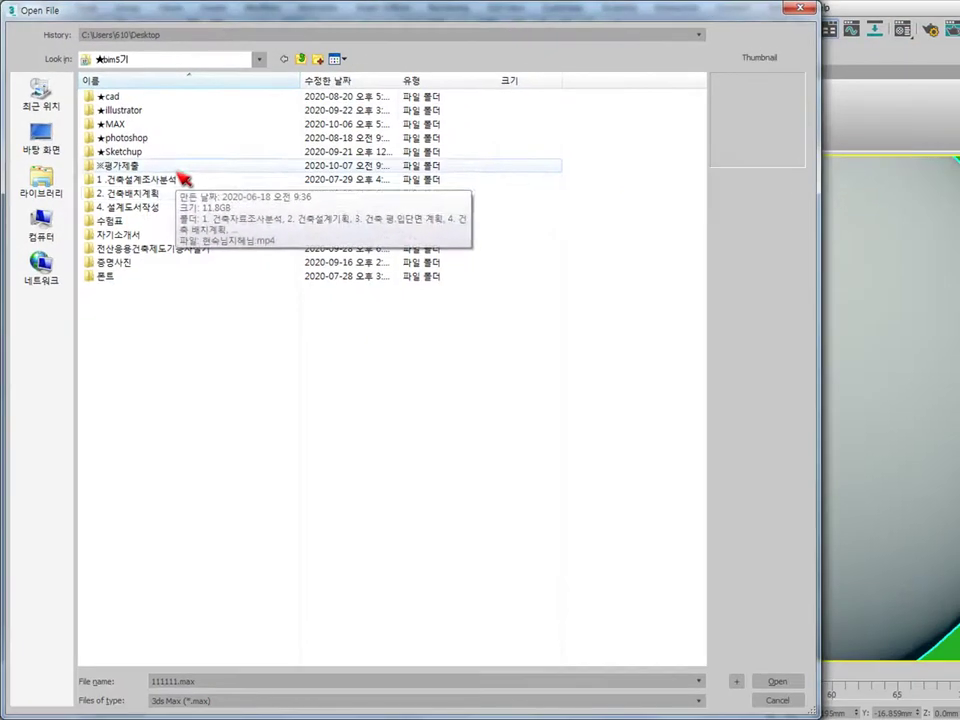
pyautogui.doubleClick(120, 125)
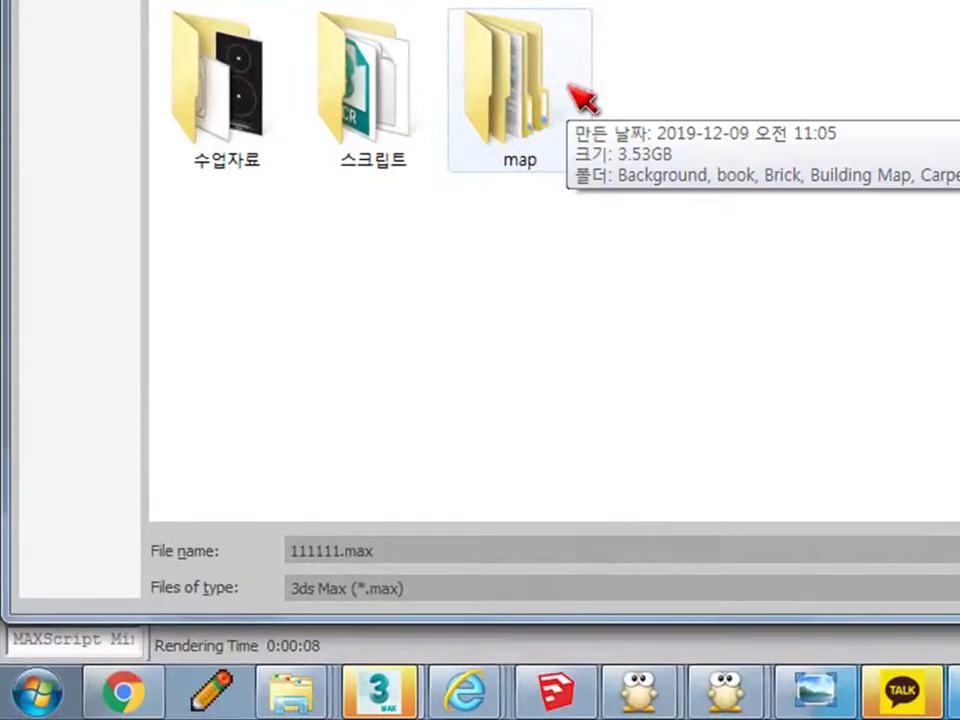
pyautogui.press('super')
pyautogui.press('super')
pyautogui.press('super')
pyautogui.press('super')
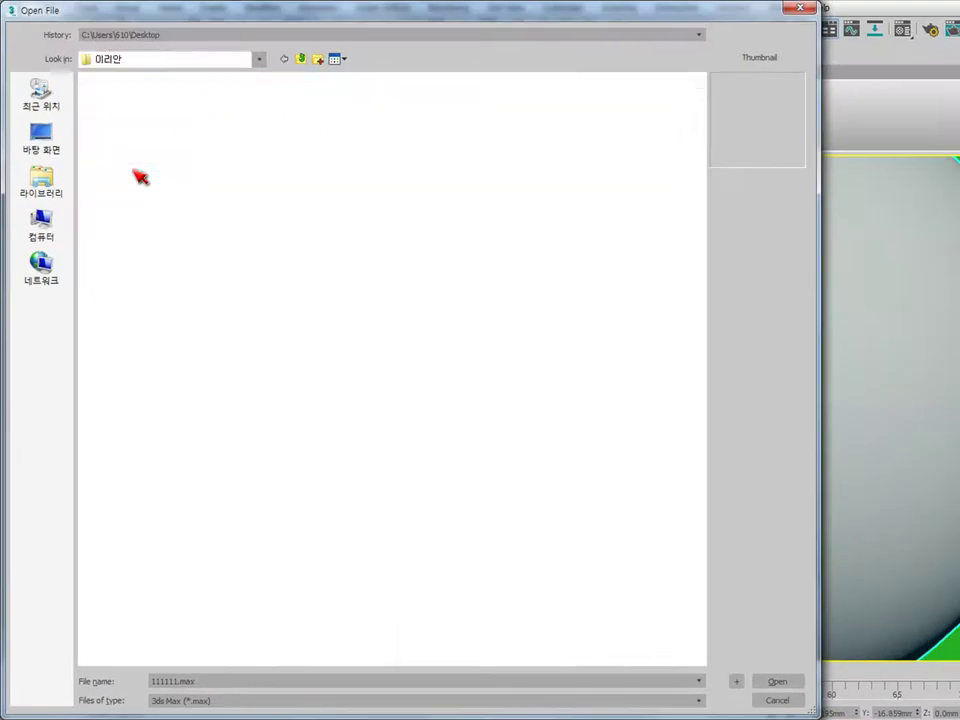
# Browse to the Models folder under max, 모델링소스, 나무.화분, 화분 on drive D.
pyautogui.doubleClick(129, 169)
pyautogui.doubleClick(128, 125)
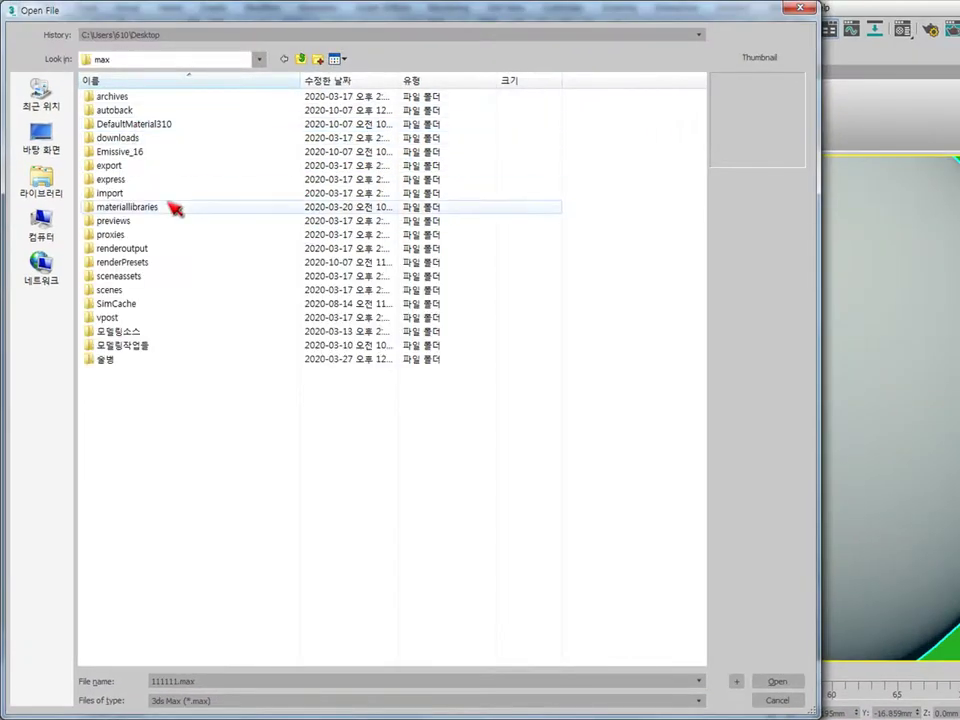
pyautogui.doubleClick(140, 333)
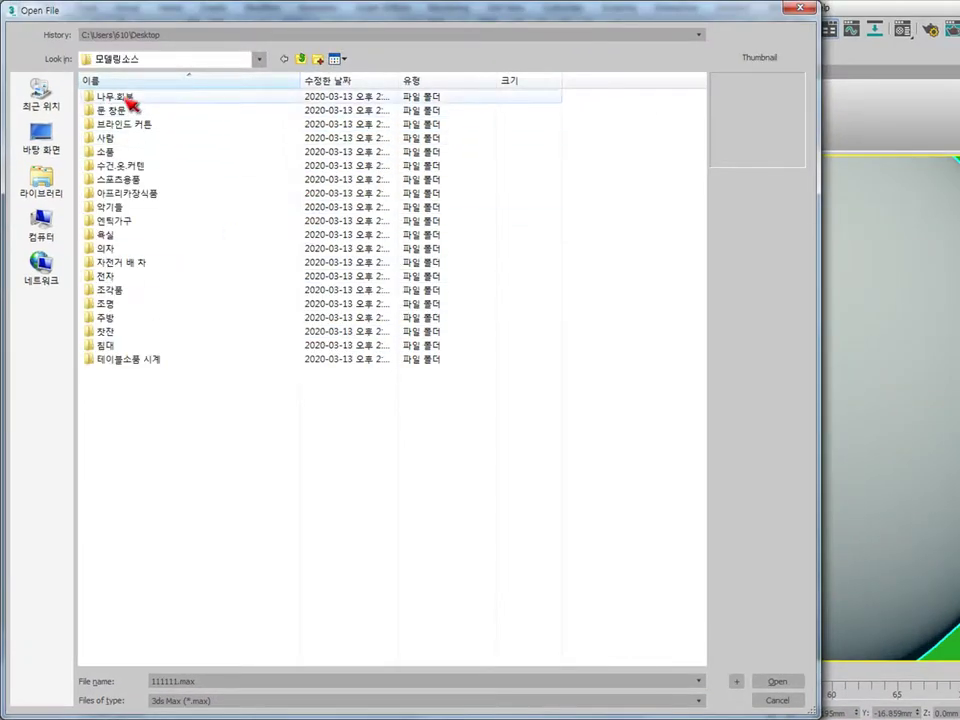
pyautogui.doubleClick(128, 99)
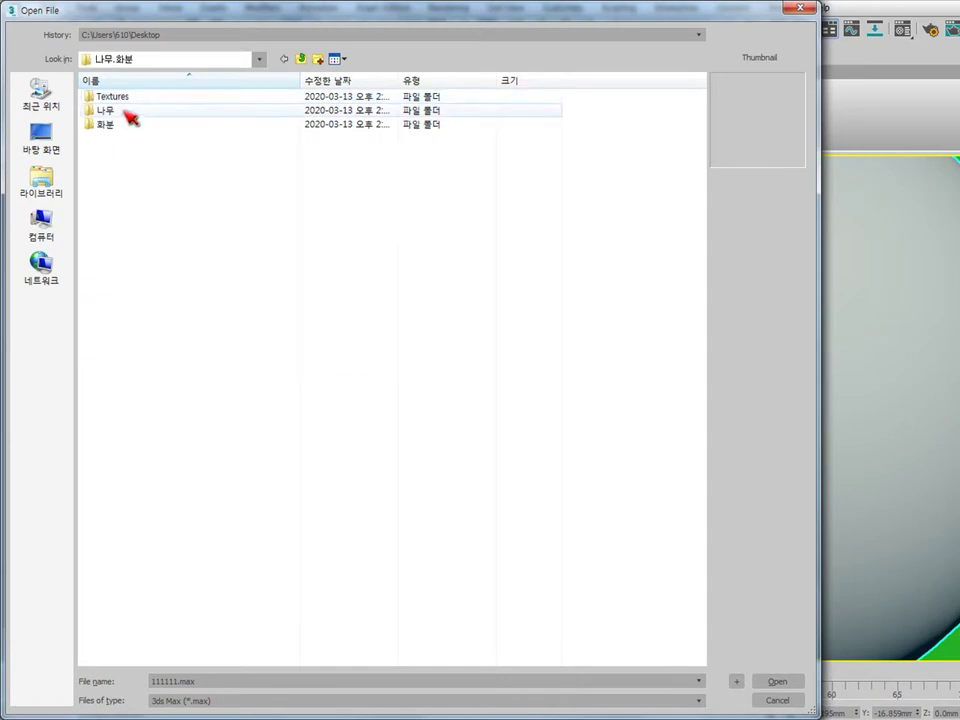
pyautogui.doubleClick(112, 97)
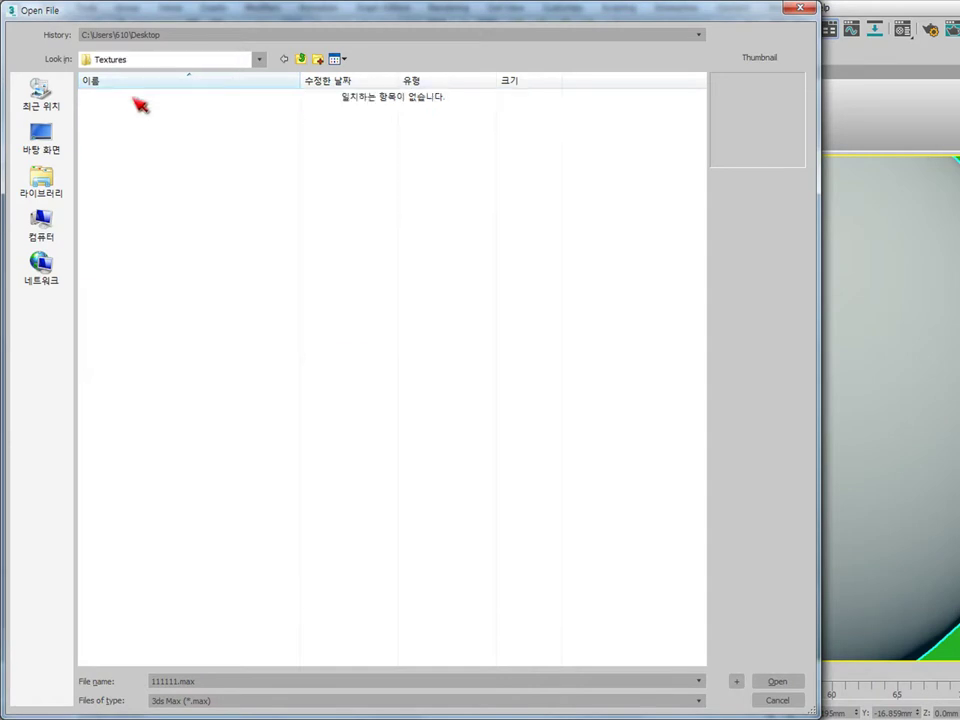
pyautogui.click(300, 59)
pyautogui.doubleClick(118, 124)
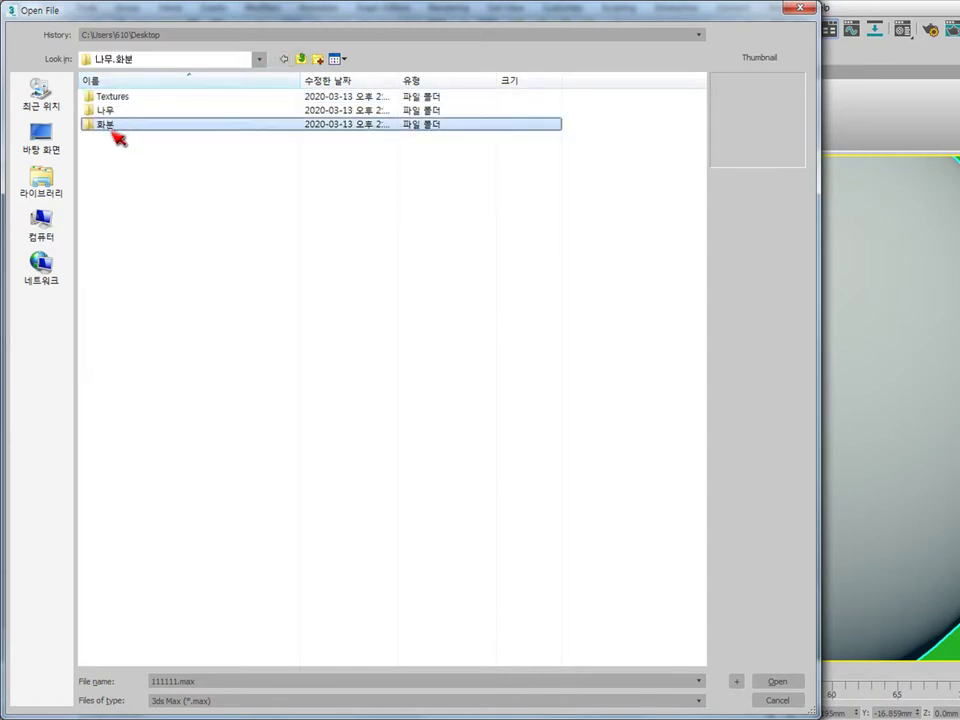
pyautogui.doubleClick(122, 113)
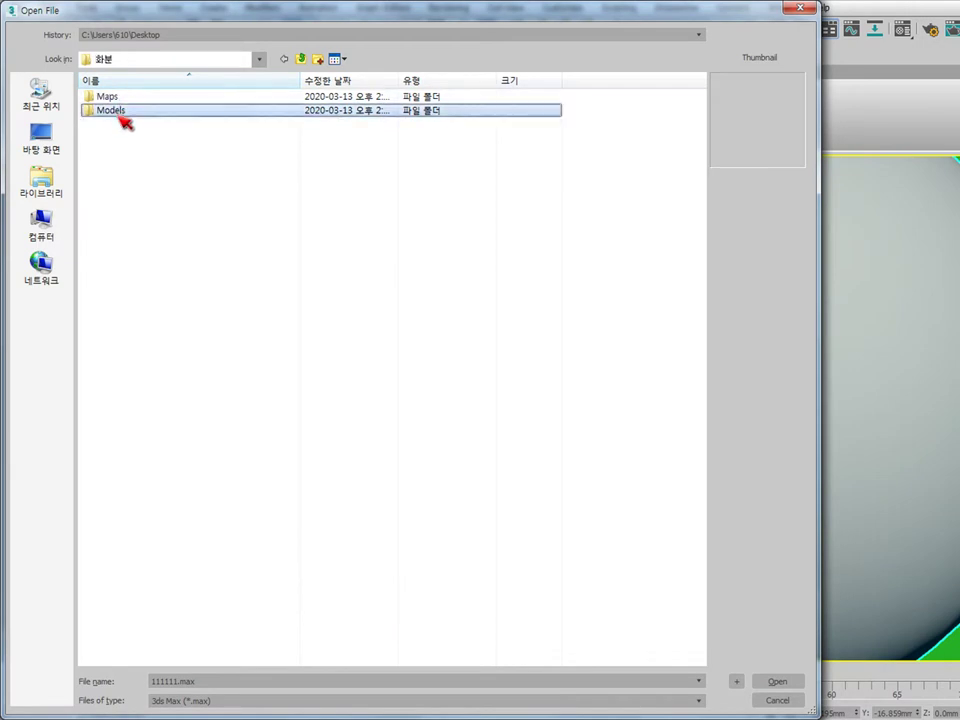
# Look through the previews of the plant scene files in the Models folder, starting from 001.max.
pyautogui.click(130, 110)
pyautogui.press('Down')
pyautogui.press('Down')
pyautogui.press('Down')
pyautogui.press('Down')
pyautogui.press('Down')
pyautogui.press('Down')
pyautogui.press('Down')
pyautogui.press('Down')
pyautogui.press('Down')
pyautogui.press('Down')
pyautogui.press('Down')
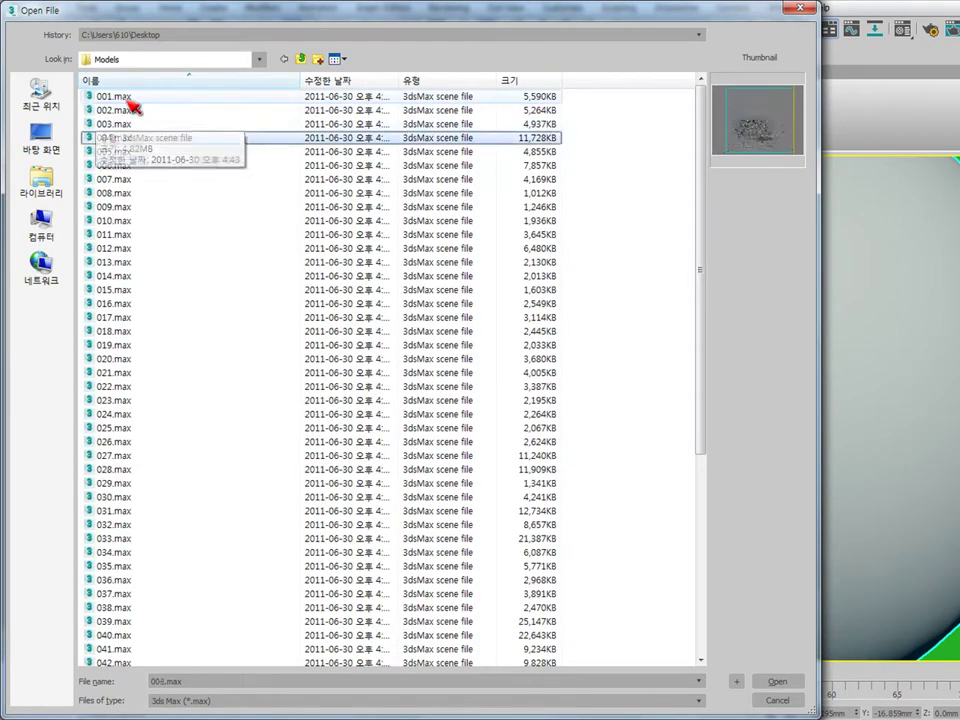
pyautogui.press('Down')
pyautogui.press('Down')
pyautogui.press('Down')
pyautogui.press('Down')
pyautogui.press('Down')
pyautogui.press('Down')
pyautogui.press('Down')
pyautogui.press('Down')
pyautogui.press('Down')
pyautogui.press('Down')
pyautogui.press('Down')
pyautogui.press('Down')
pyautogui.press('Down')
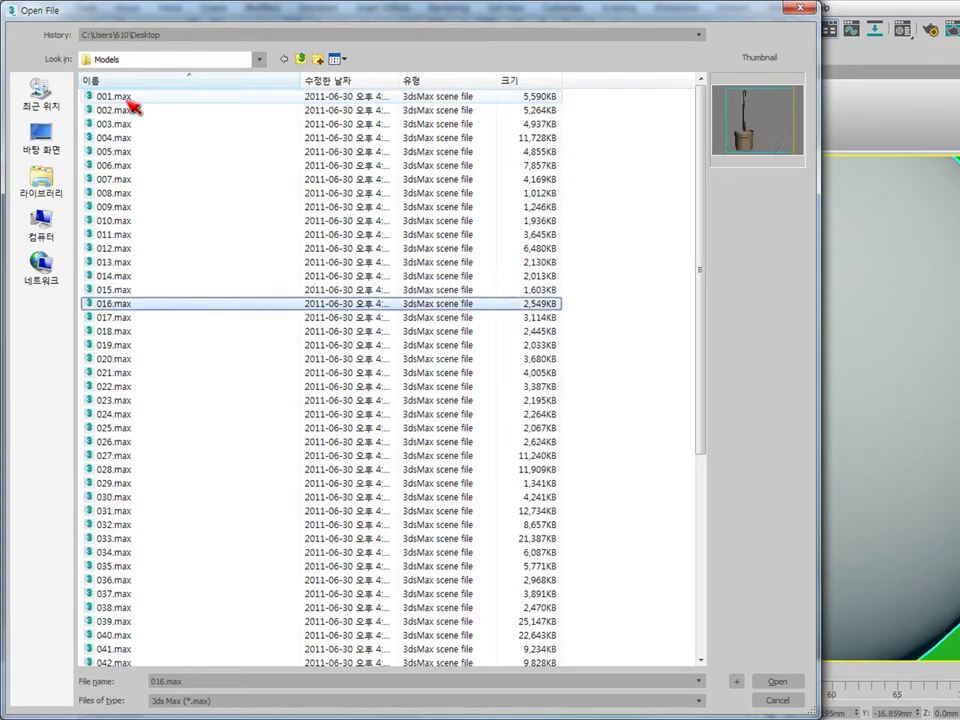
pyautogui.press('Down')
pyautogui.press('Down')
pyautogui.press('Down')
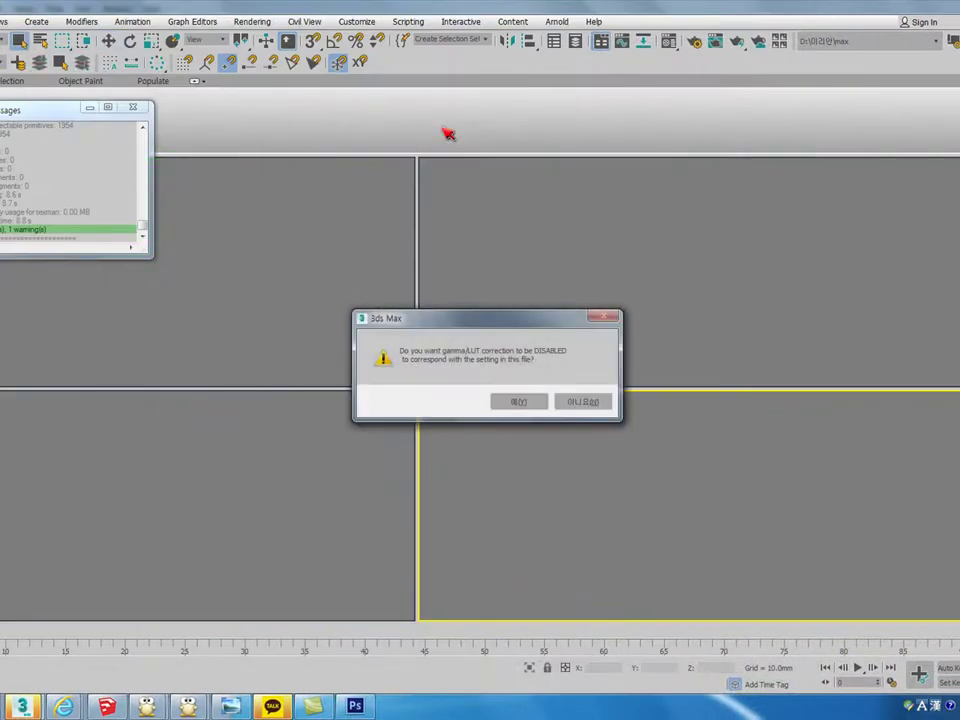
# Open 027.max with gamma correction disabled and V-Ray's updated models and features, continuing without the missing external files.
pyautogui.click(525, 399)
pyautogui.click(618, 424)
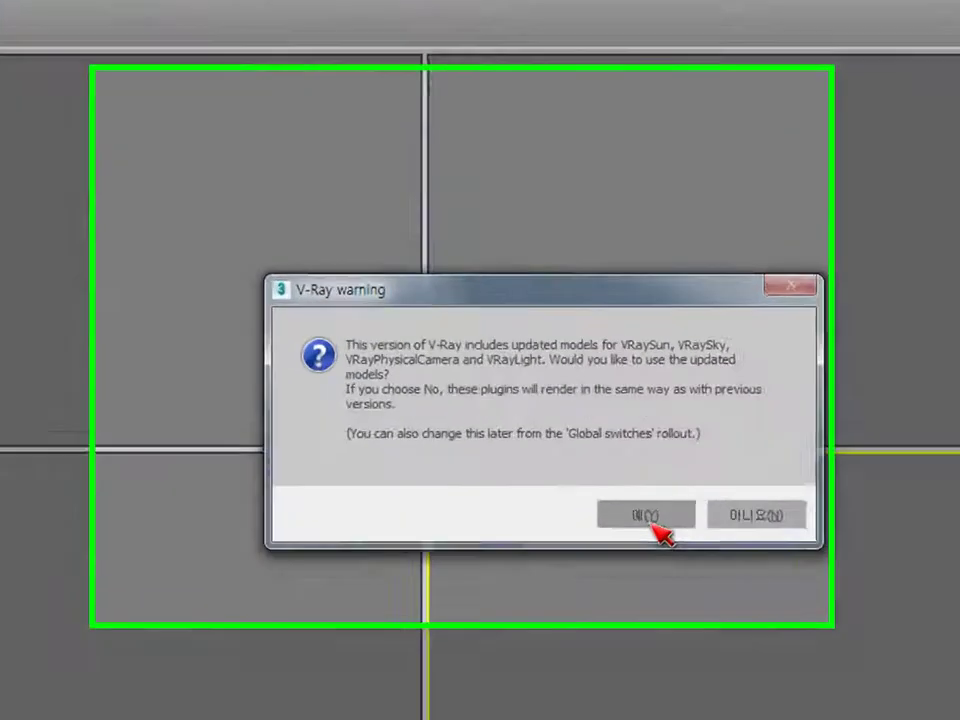
pyautogui.click(553, 436)
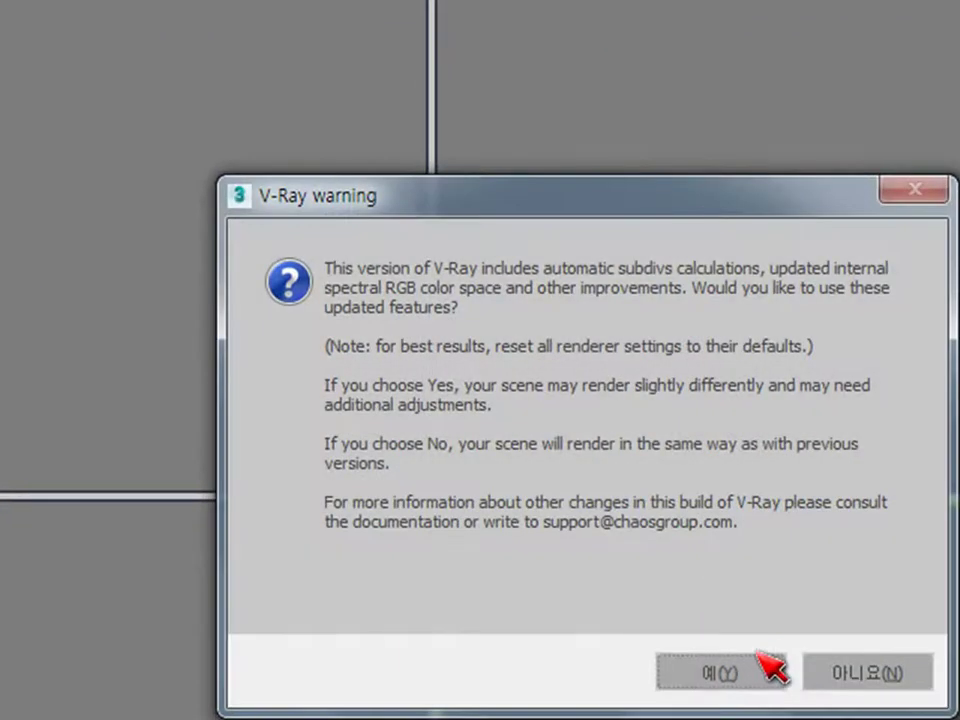
pyautogui.click(772, 678)
pyautogui.click(530, 467)
pyautogui.click(575, 552)
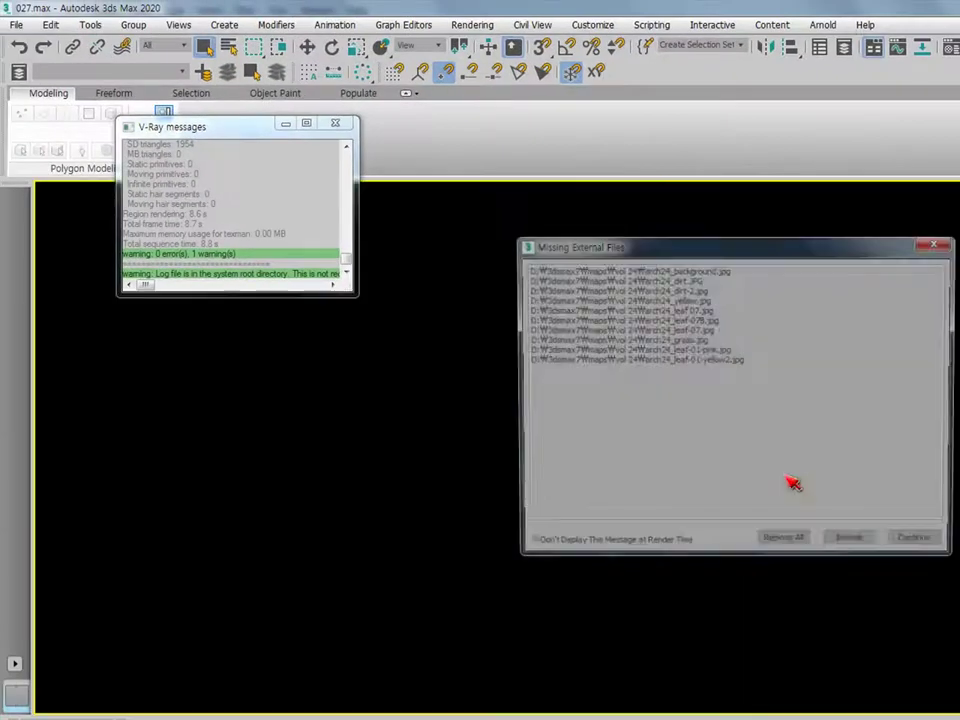
pyautogui.click(918, 543)
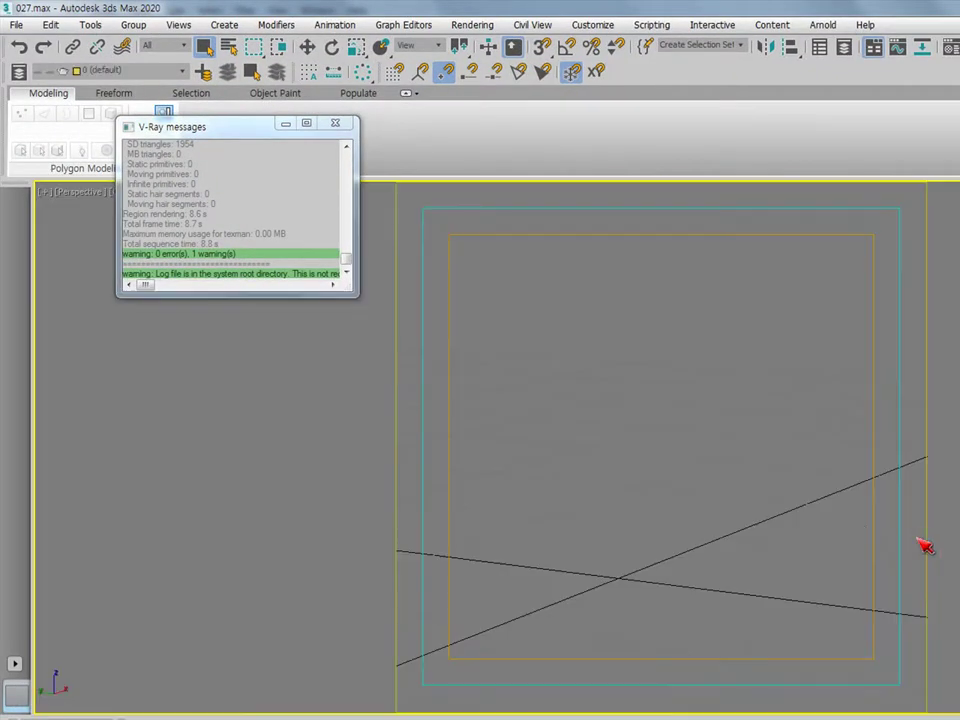
# Reset the scene to discard the plant model loaded without its textures.
pyautogui.click(17, 26)
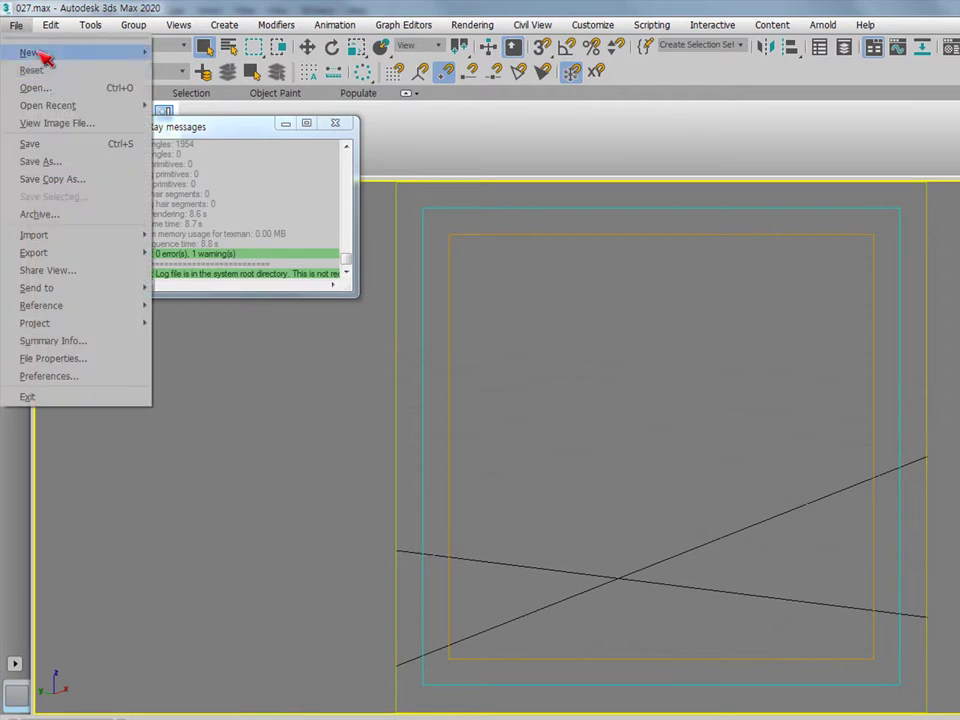
pyautogui.click(56, 70)
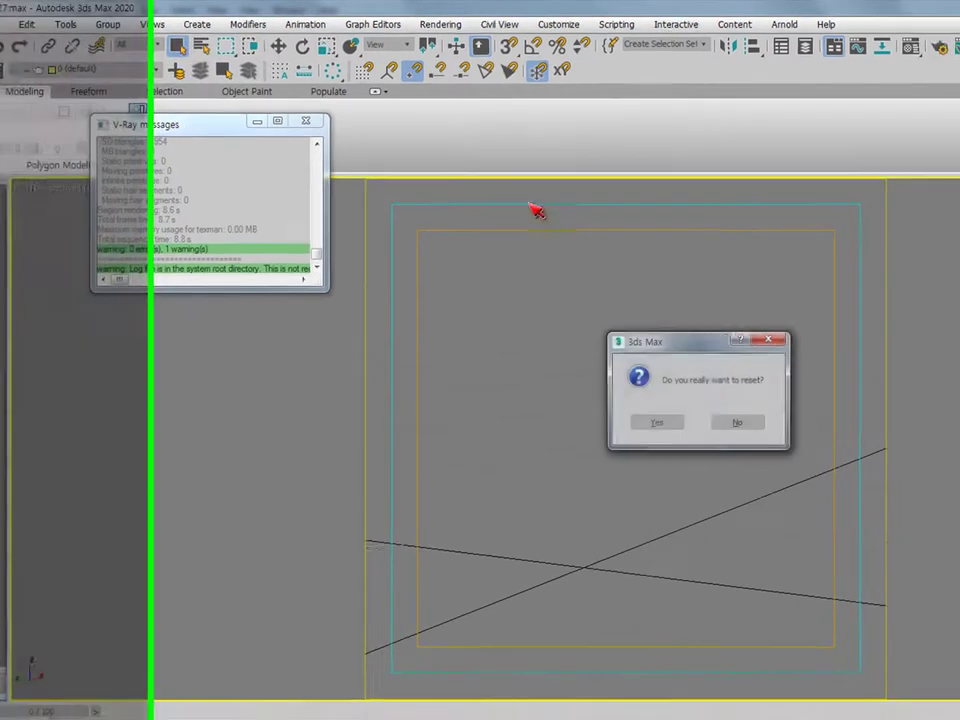
pyautogui.click(656, 422)
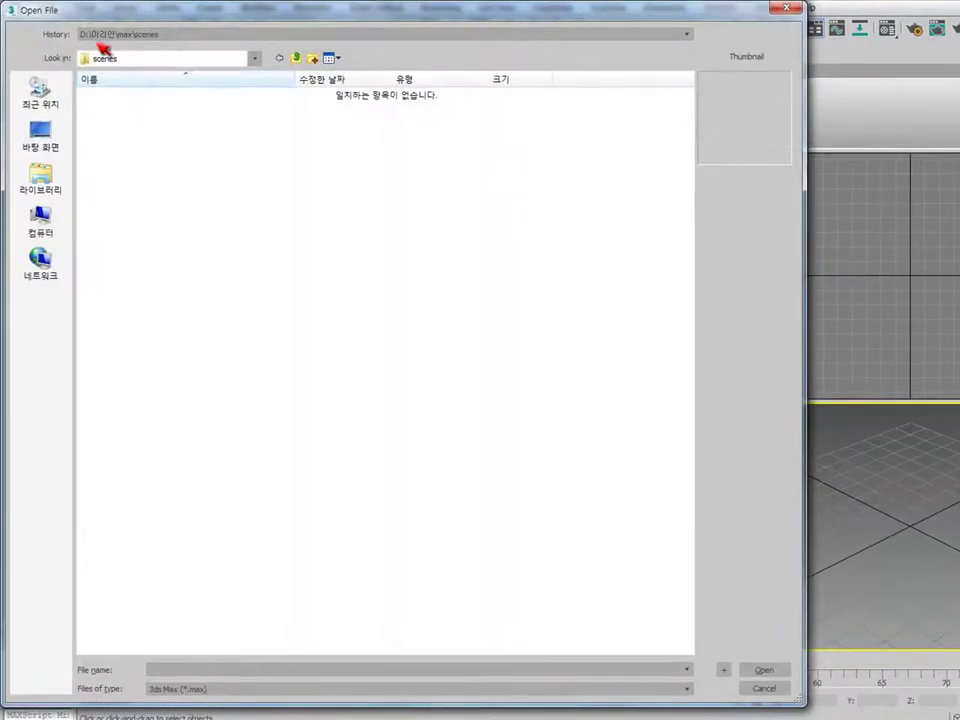
# Browse back to the 화분 Models folder on drive D and open 027.max again.
pyautogui.click(138, 60)
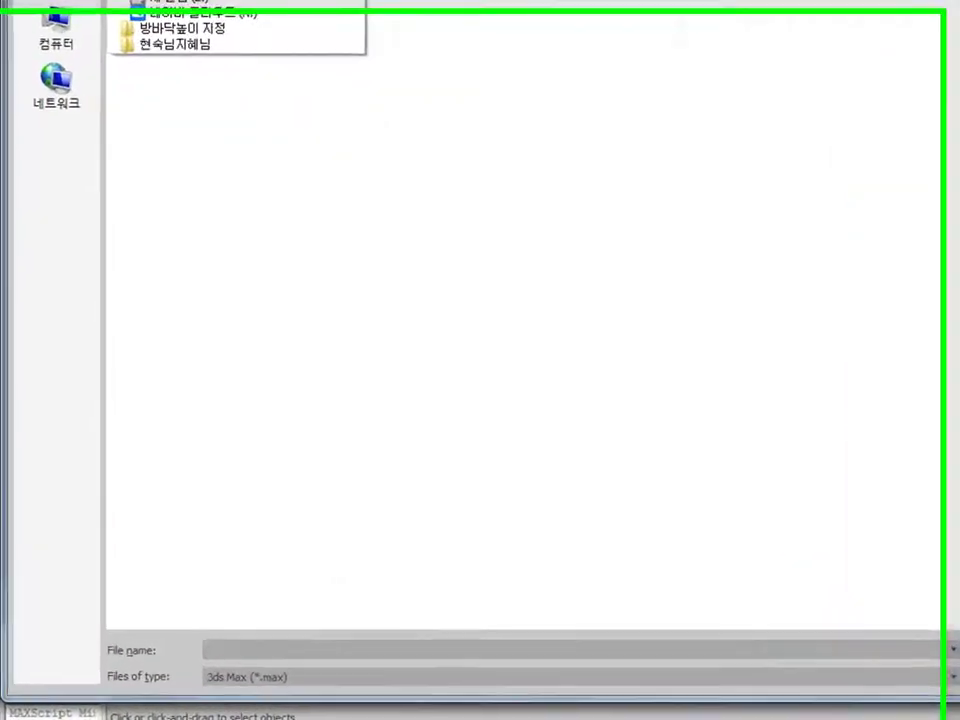
pyautogui.click(220, 4)
pyautogui.doubleClick(182, 163)
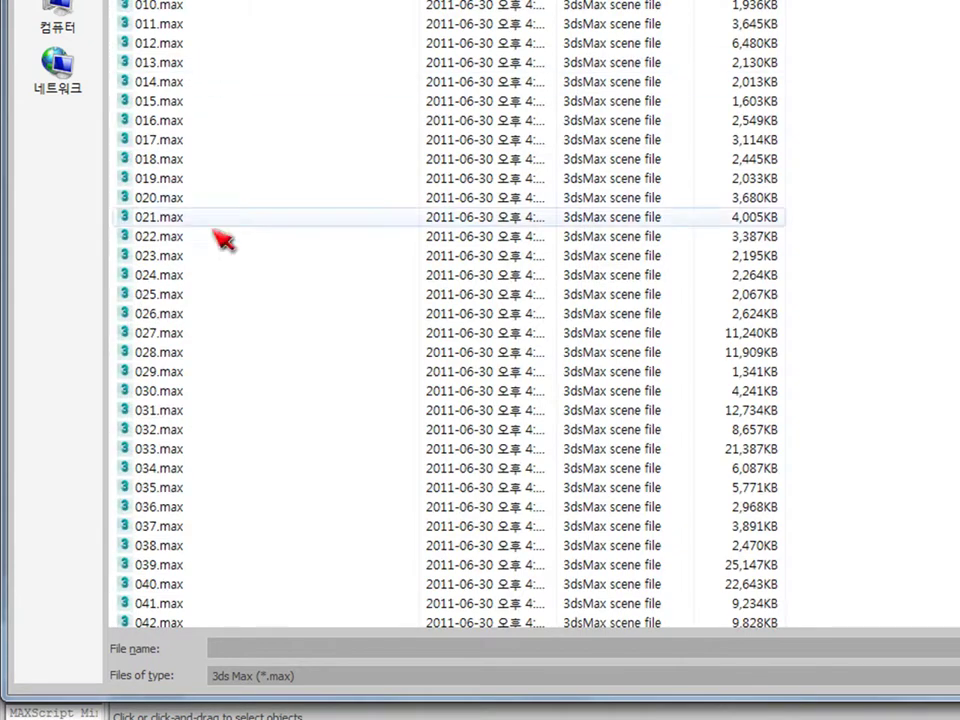
pyautogui.click(176, 276)
pyautogui.press('Down')
pyautogui.press('Down')
pyautogui.press('Down')
pyautogui.press('Down')
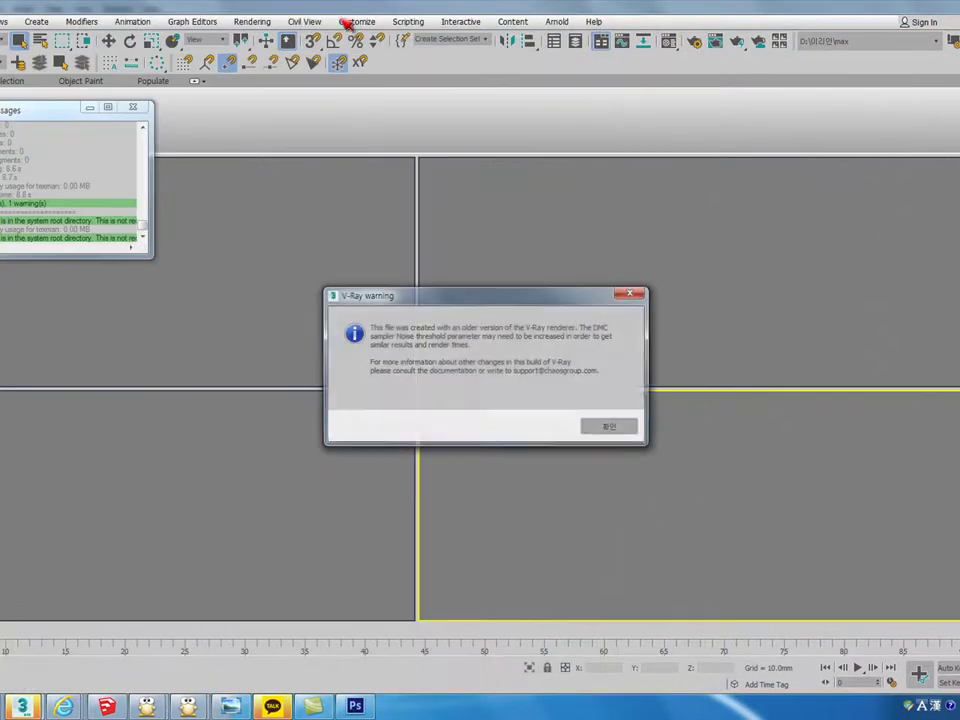
# Load the file with V-Ray's updated models and features, rescaling its objects to the system unit scale.
pyautogui.click(612, 427)
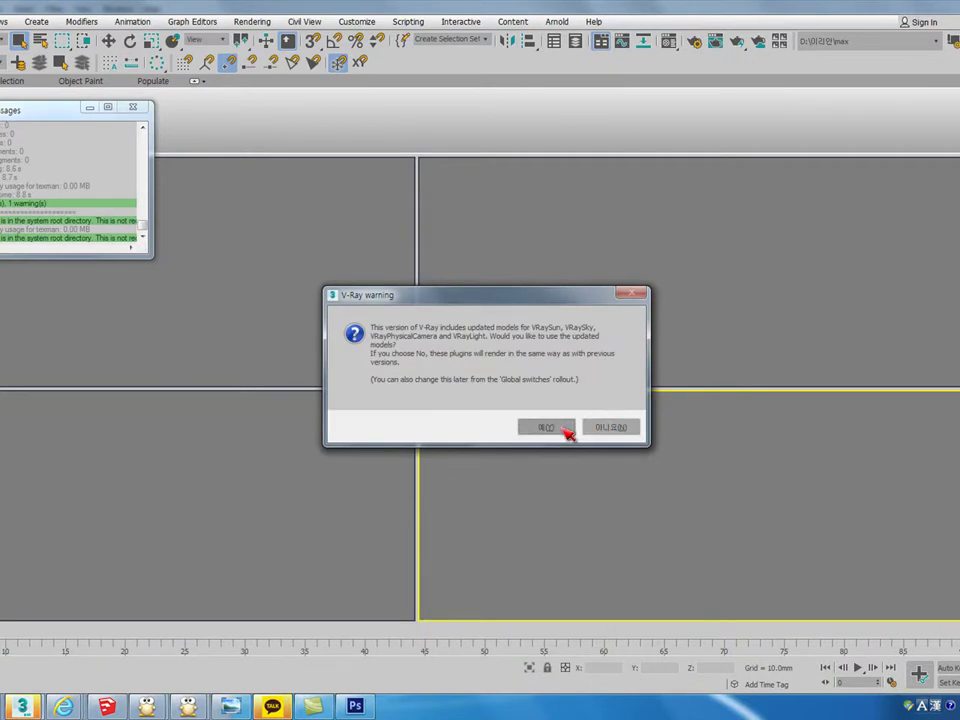
pyautogui.click(560, 428)
pyautogui.click(549, 470)
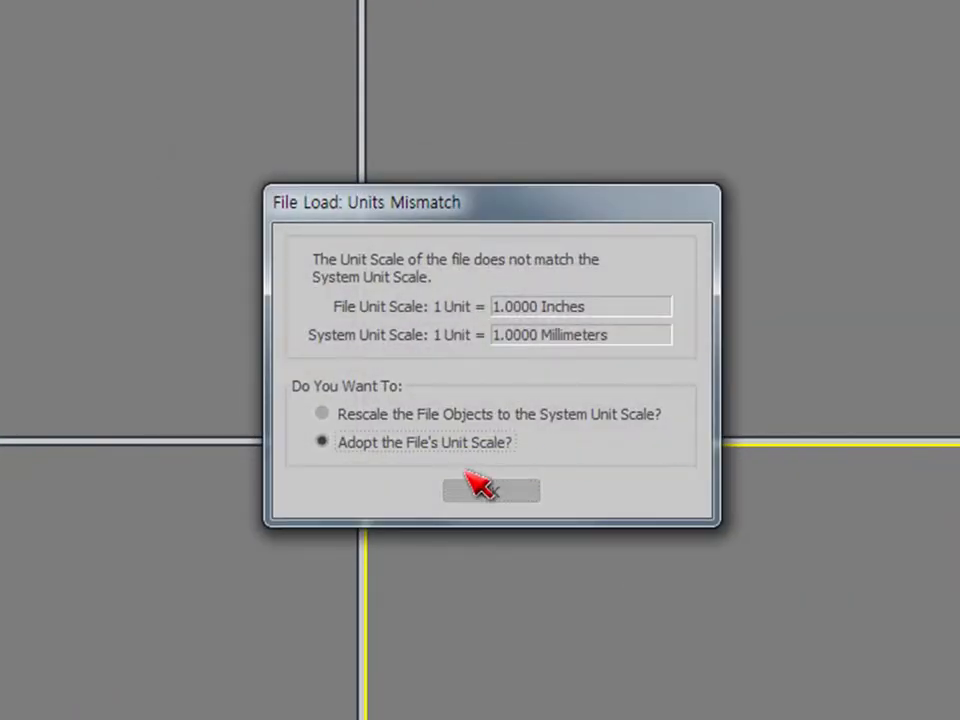
pyautogui.click(460, 413)
pyautogui.click(503, 493)
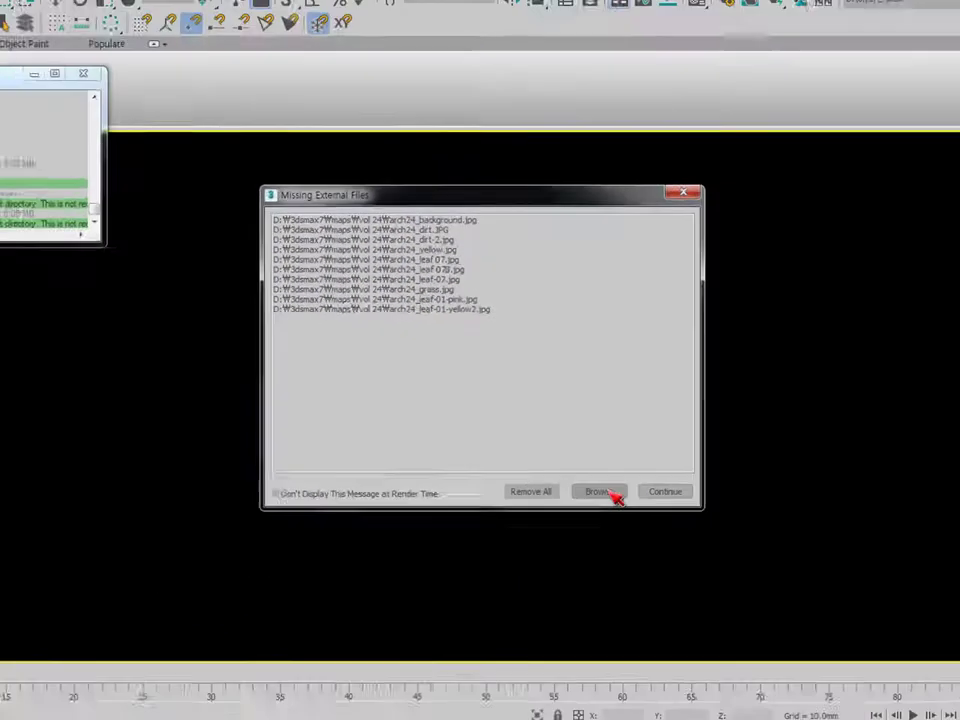
# Browse for the missing external files in the Maps folder under max, 모델링소스, 나무.화분, 화분 on drive D.
pyautogui.click(600, 491)
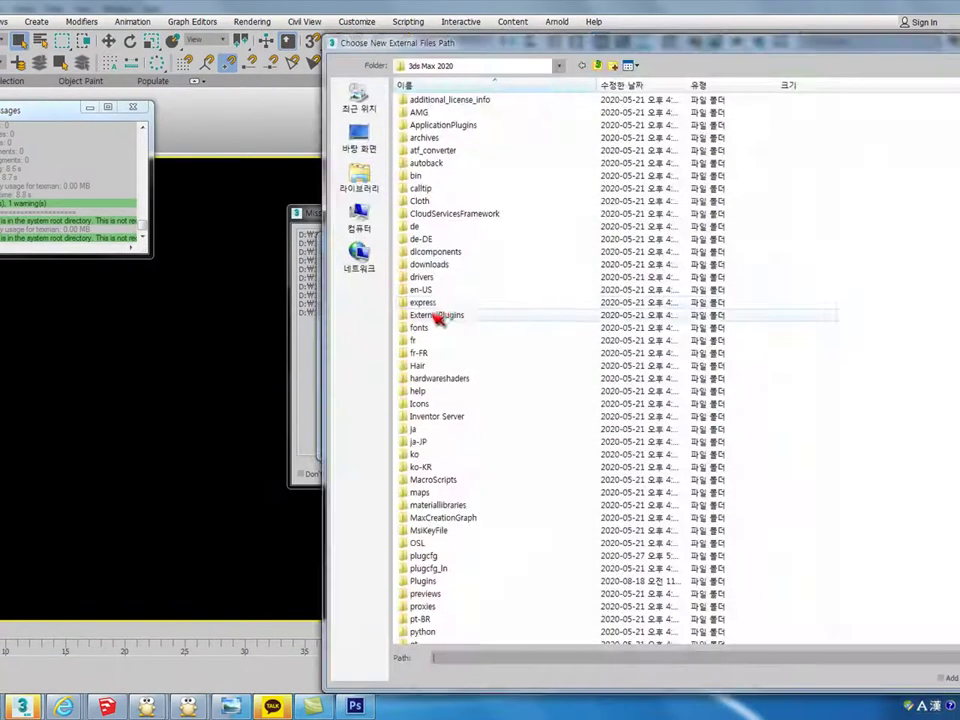
pyautogui.click(470, 66)
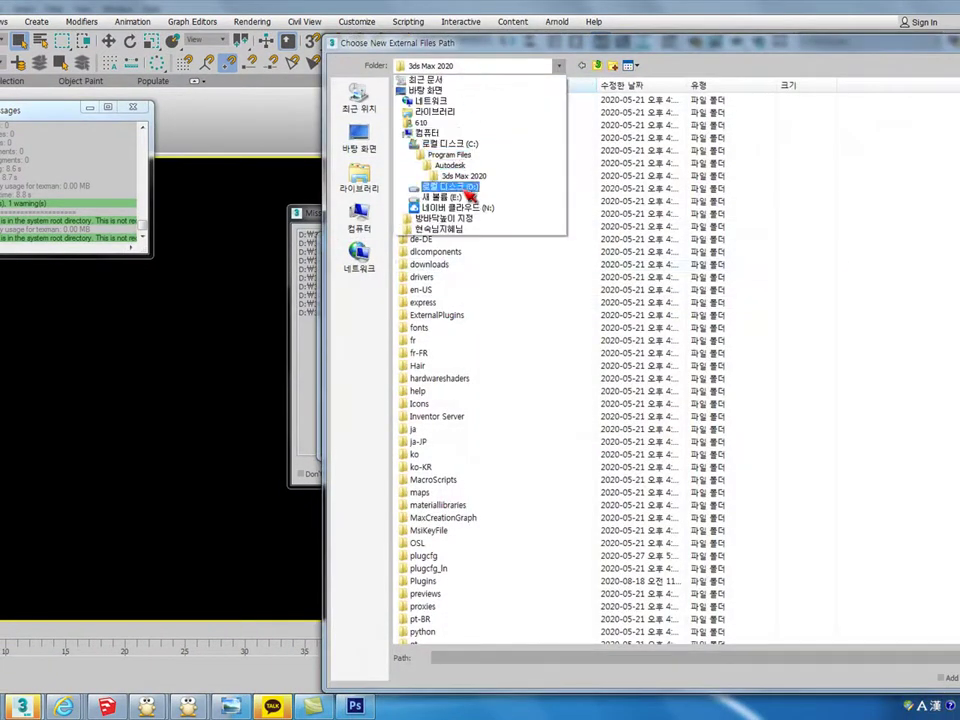
pyautogui.click(445, 186)
pyautogui.doubleClick(437, 166)
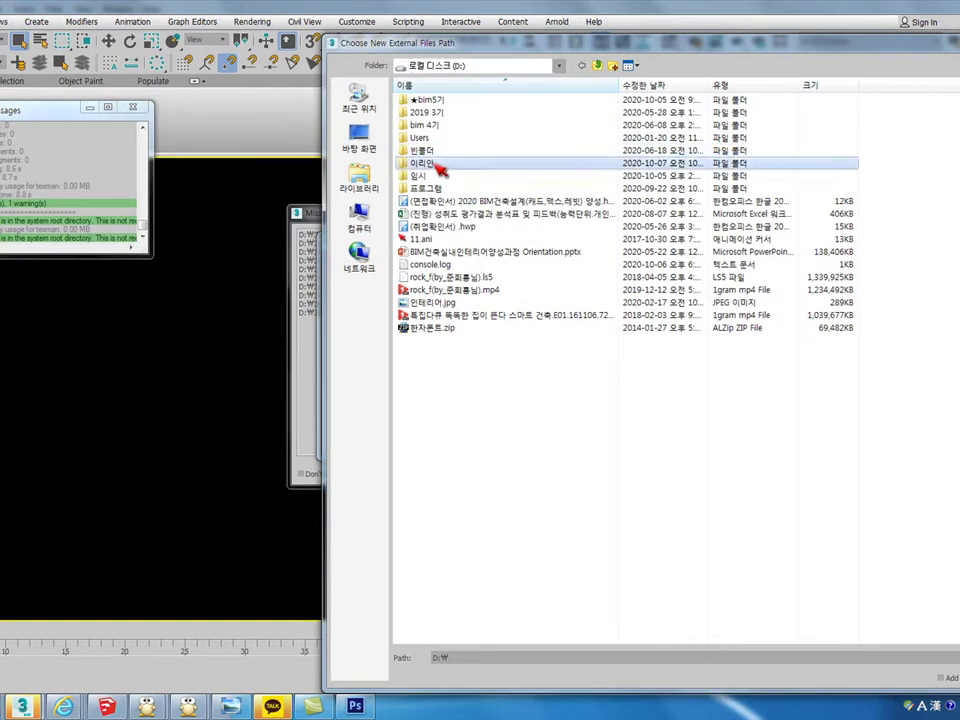
pyautogui.doubleClick(429, 126)
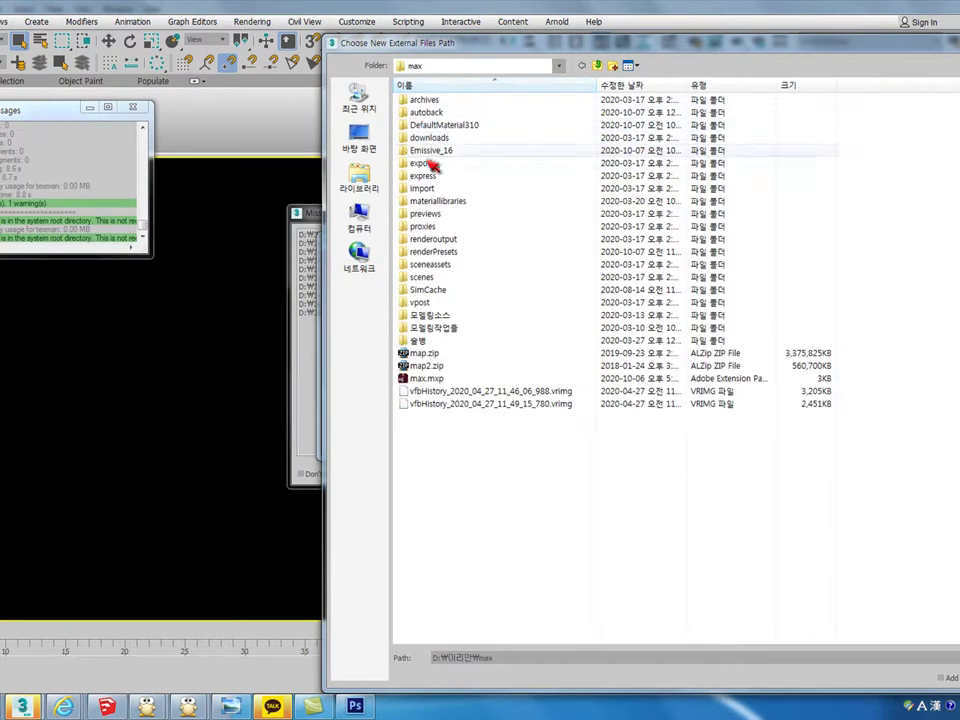
pyautogui.doubleClick(436, 315)
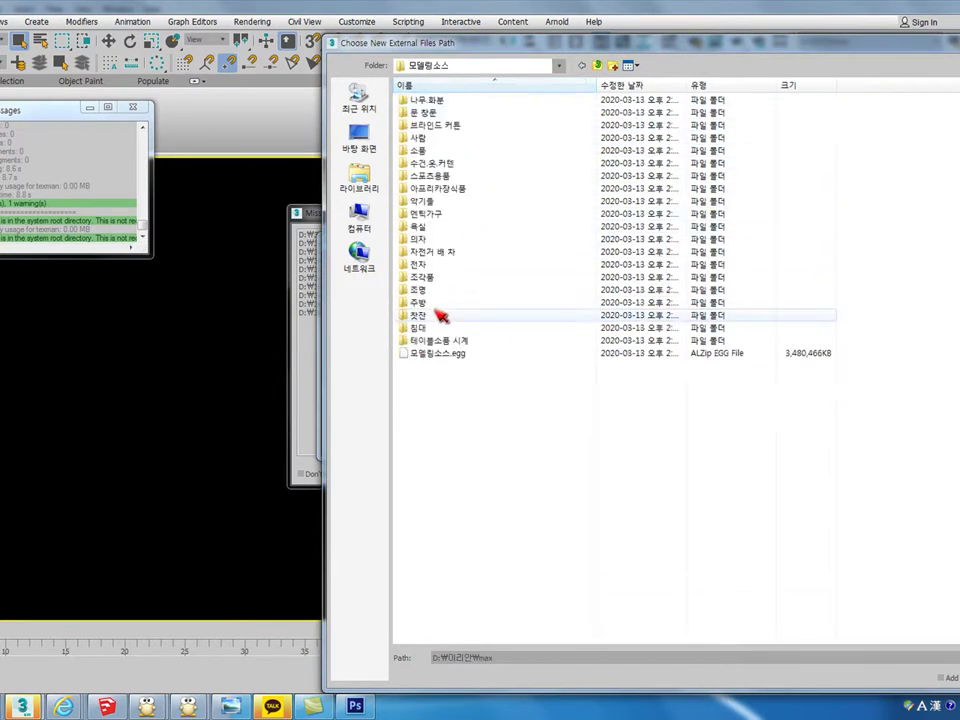
pyautogui.doubleClick(445, 100)
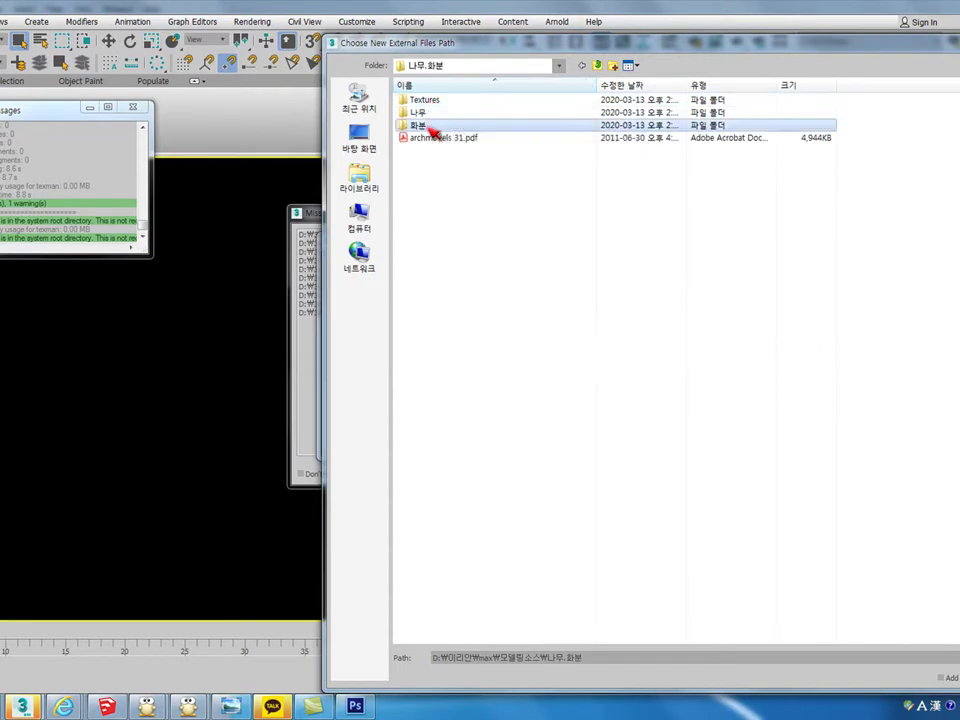
pyautogui.doubleClick(429, 125)
pyautogui.doubleClick(425, 100)
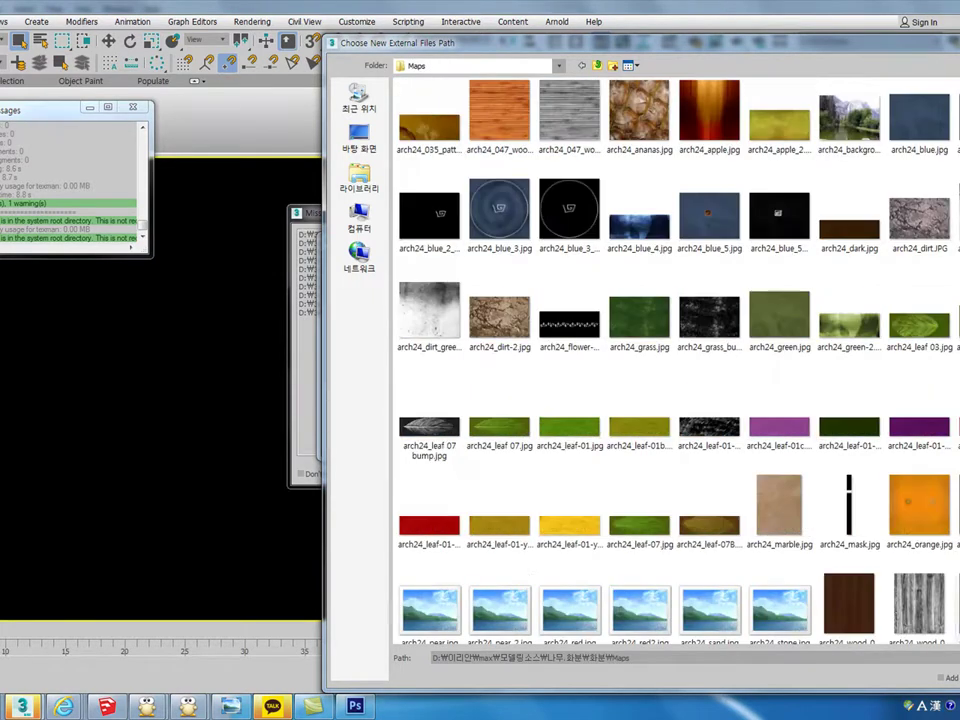
# Add the chosen Maps folder to the external file paths and continue loading the plant scene.
pyautogui.press('Return')
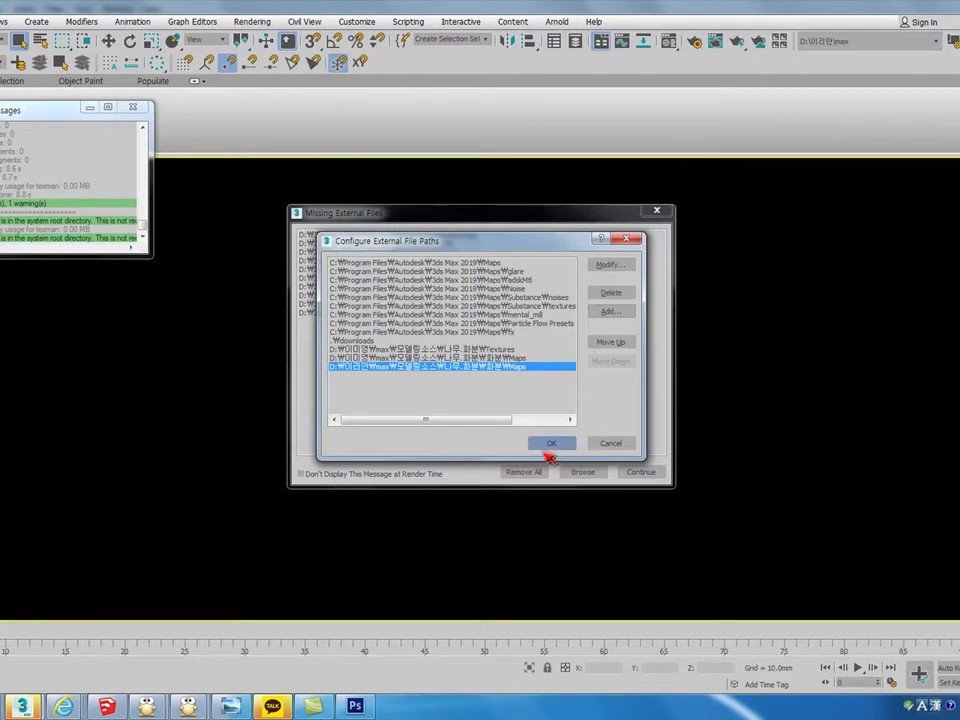
pyautogui.click(549, 446)
pyautogui.click(566, 451)
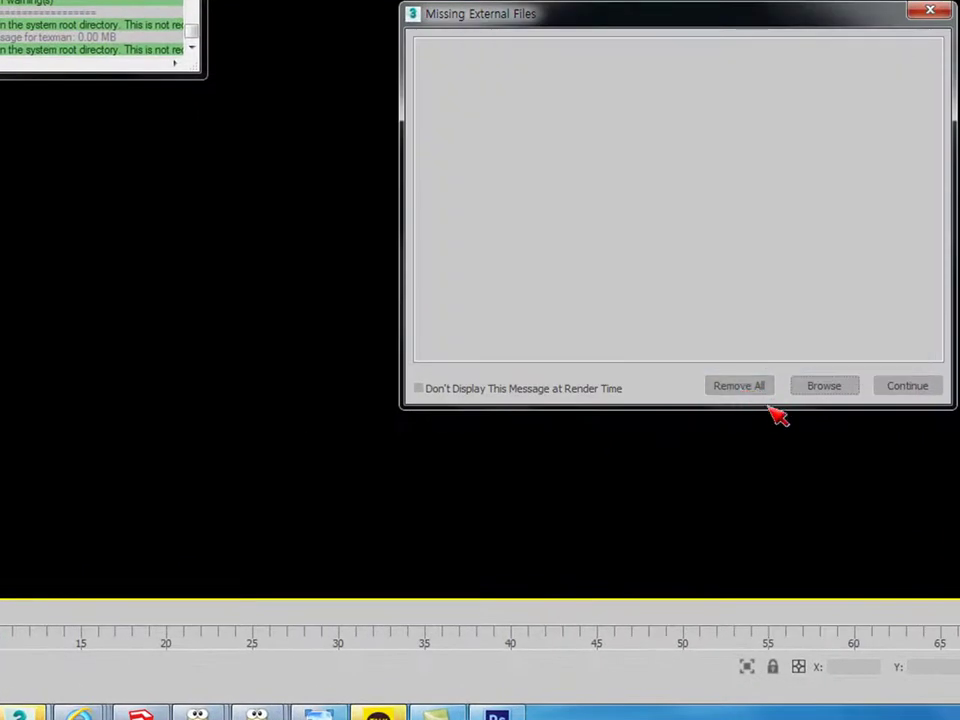
pyautogui.click(907, 385)
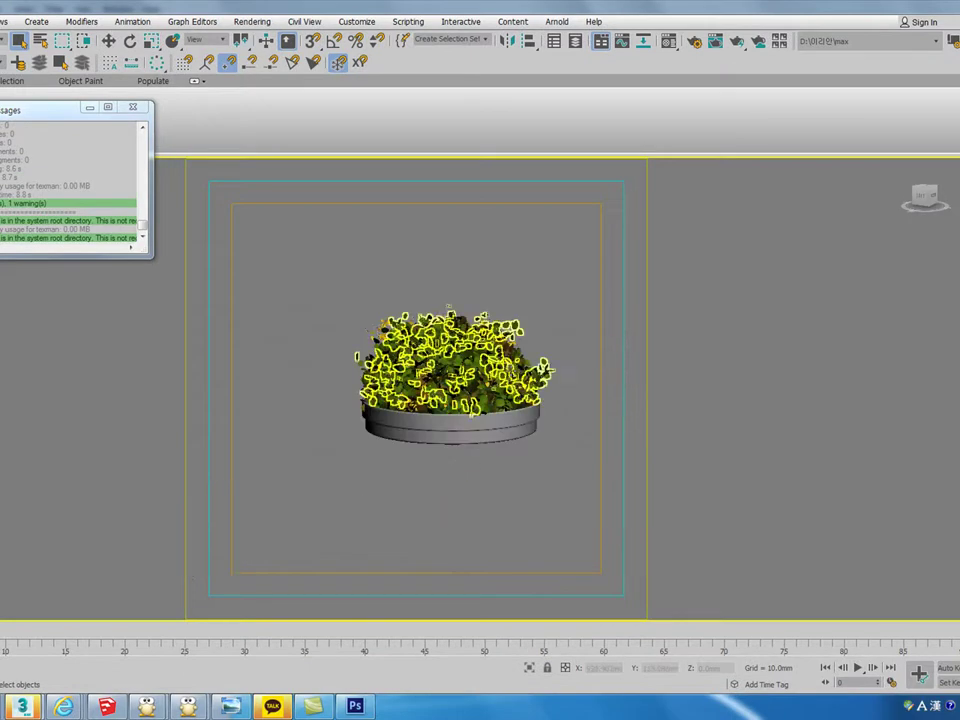
# Render the perspective view of the potted plant and inspect its leaves and pot up close in the render window.
pyautogui.hotkey('shift', 'q')
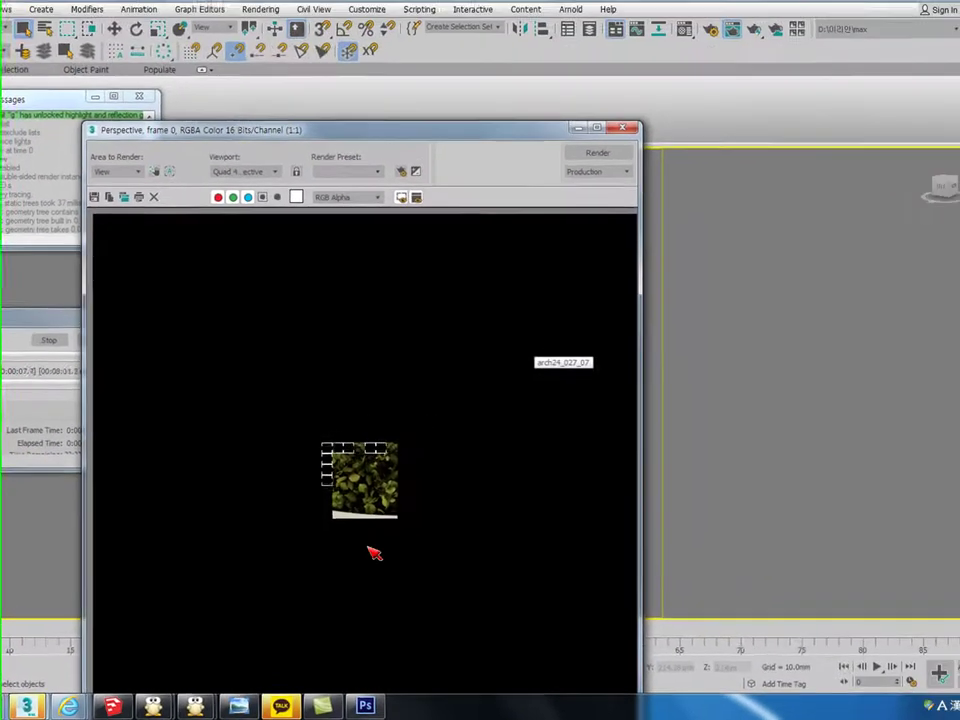
pyautogui.scroll(1, 357, 556)
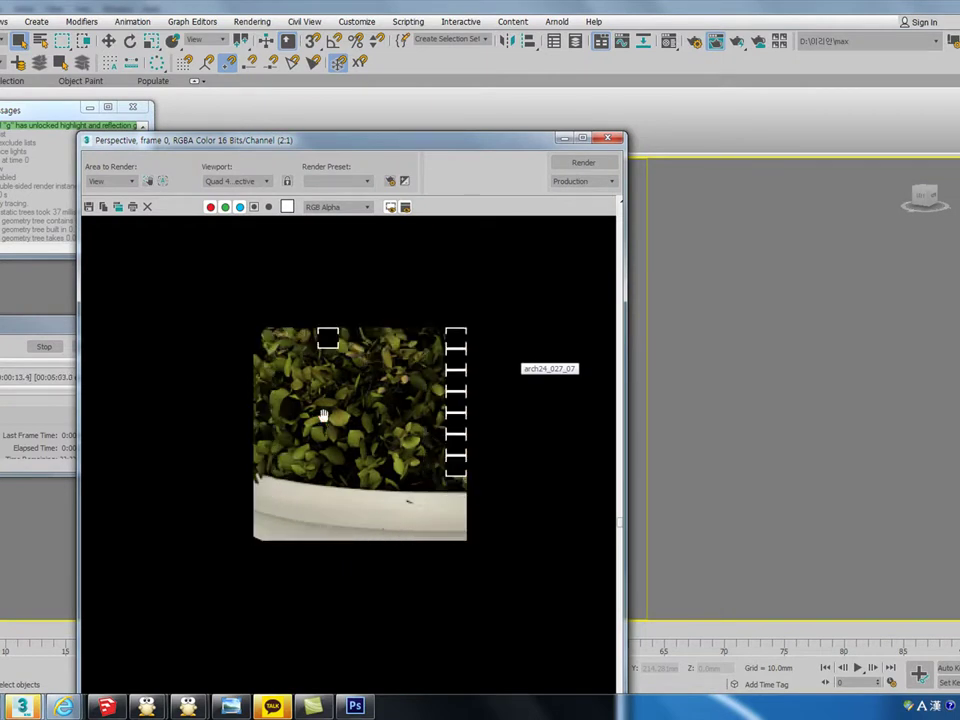
pyautogui.scroll(1, 329, 424)
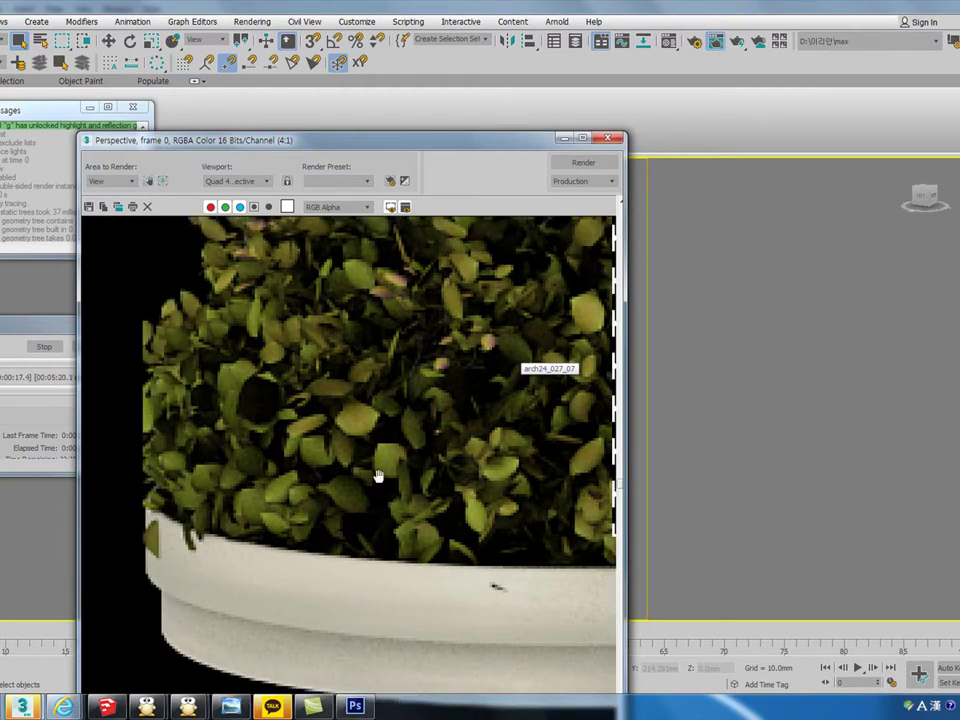
pyautogui.scroll(-1, 378, 476)
pyautogui.moveTo(454, 465); pyautogui.dragTo(360, 467, button='middle')
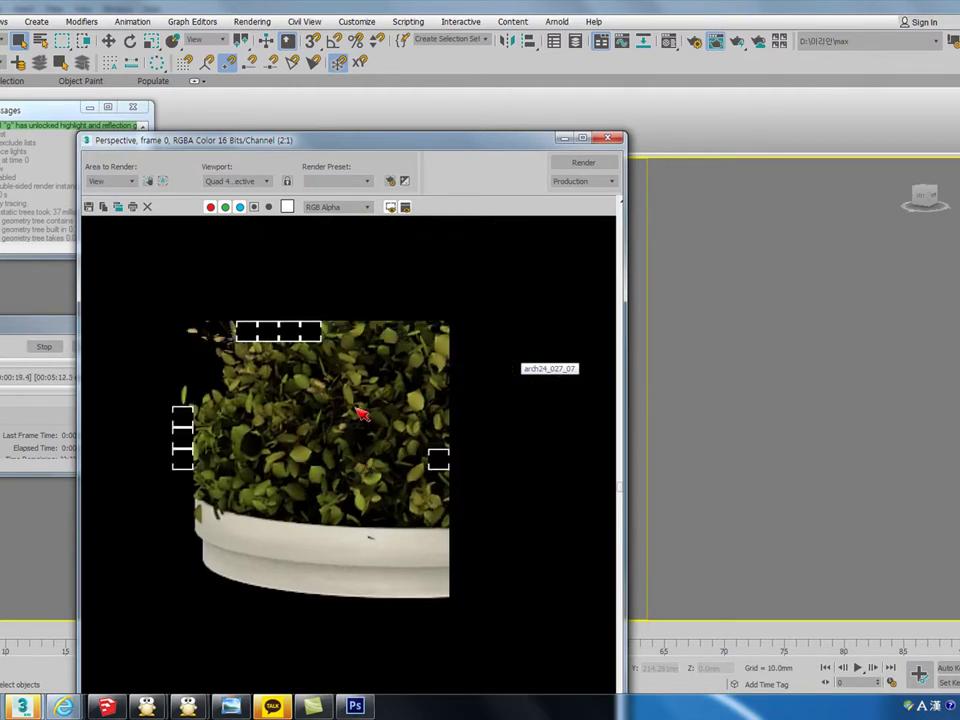
pyautogui.scroll(1, 365, 418)
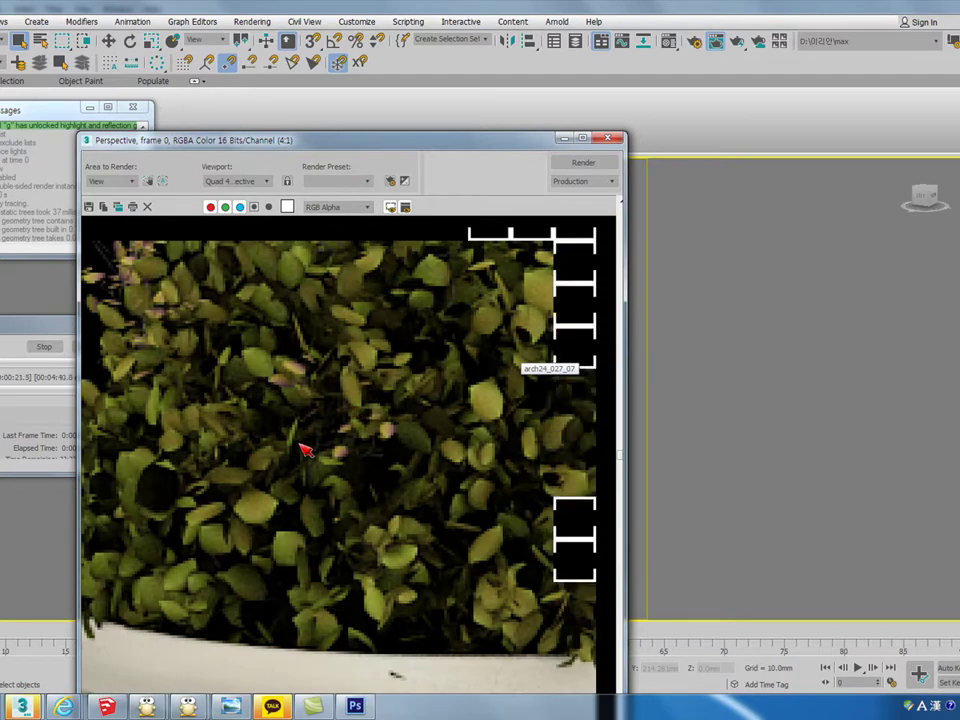
pyautogui.scroll(-2, 291, 409)
pyautogui.scroll(1, 422, 497)
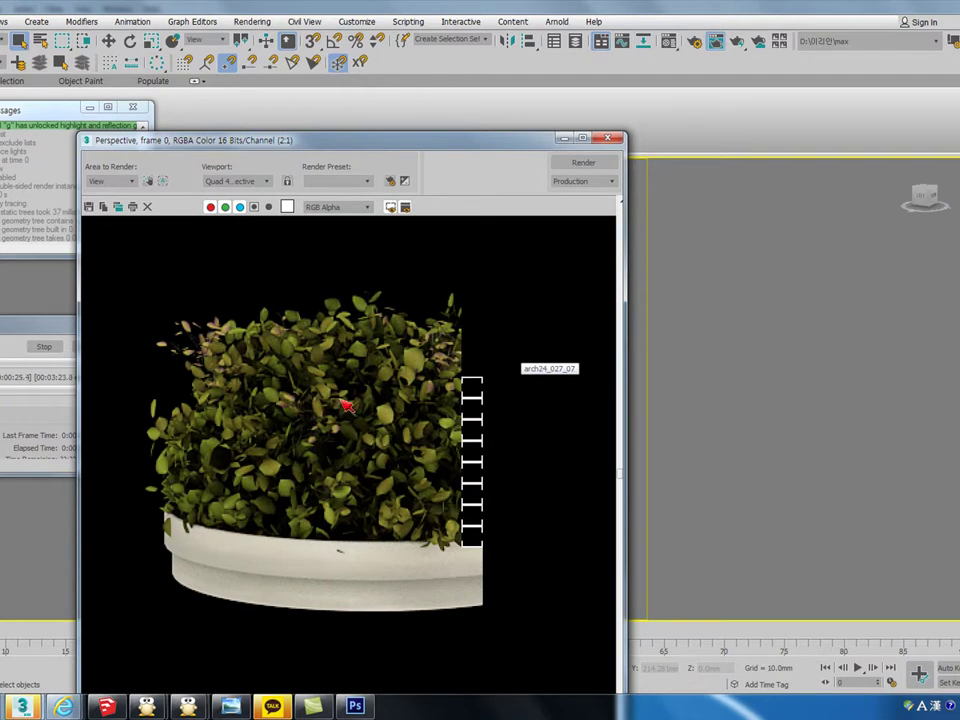
pyautogui.scroll(1, 257, 372)
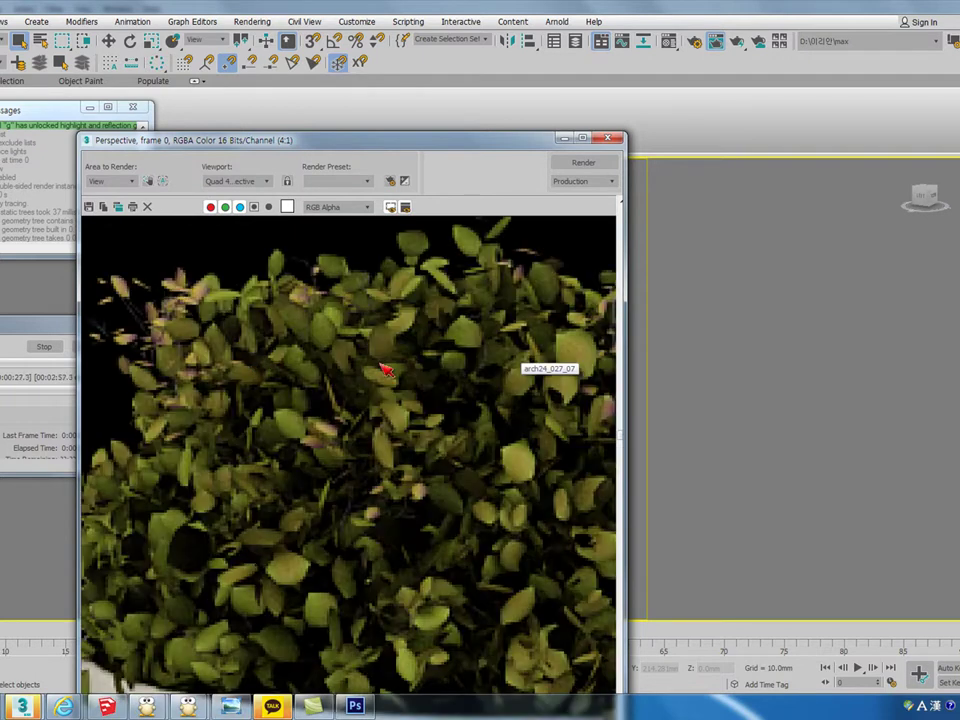
pyautogui.scroll(-1, 416, 400)
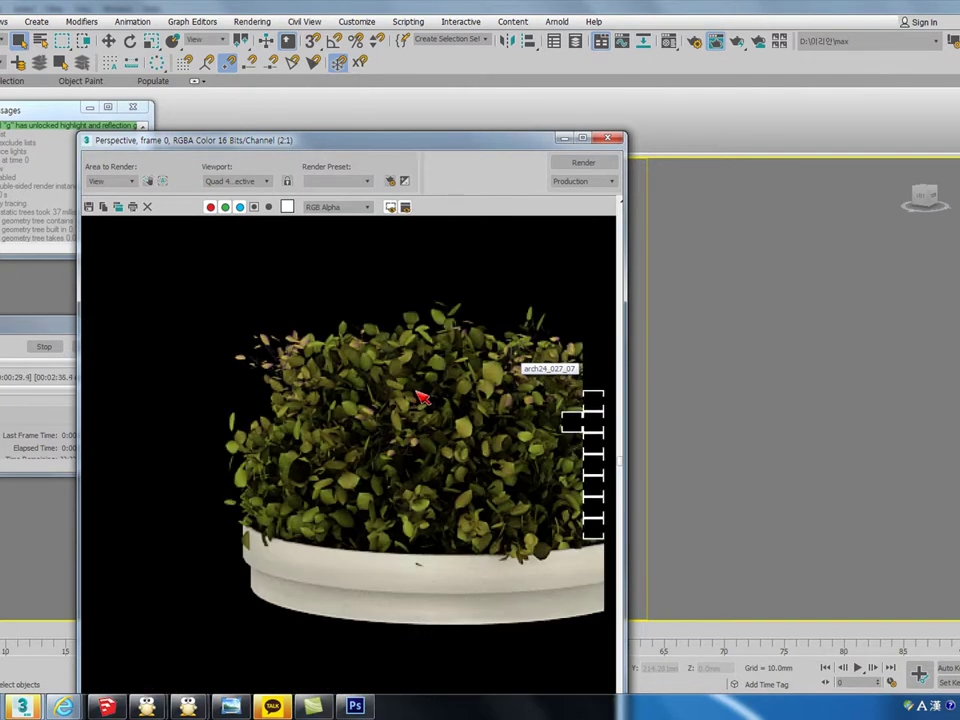
pyautogui.scroll(-1, 521, 420)
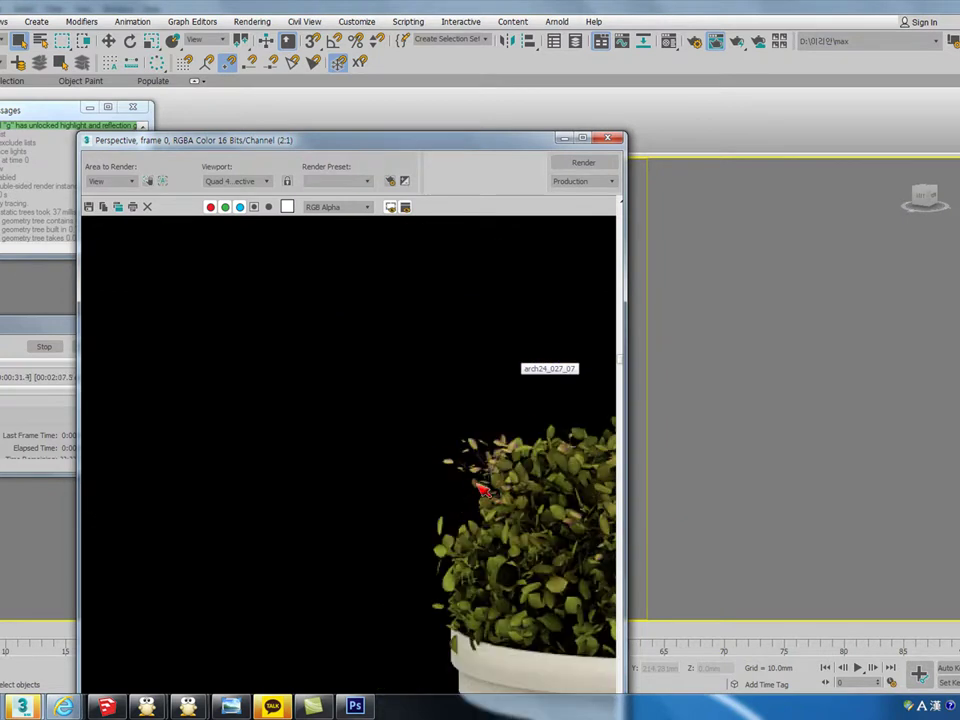
# Inspect the rendered plant's leaves and white pot at 2:1 magnification, then close the render window.
pyautogui.moveTo(489, 493); pyautogui.dragTo(370, 517, button='middle')
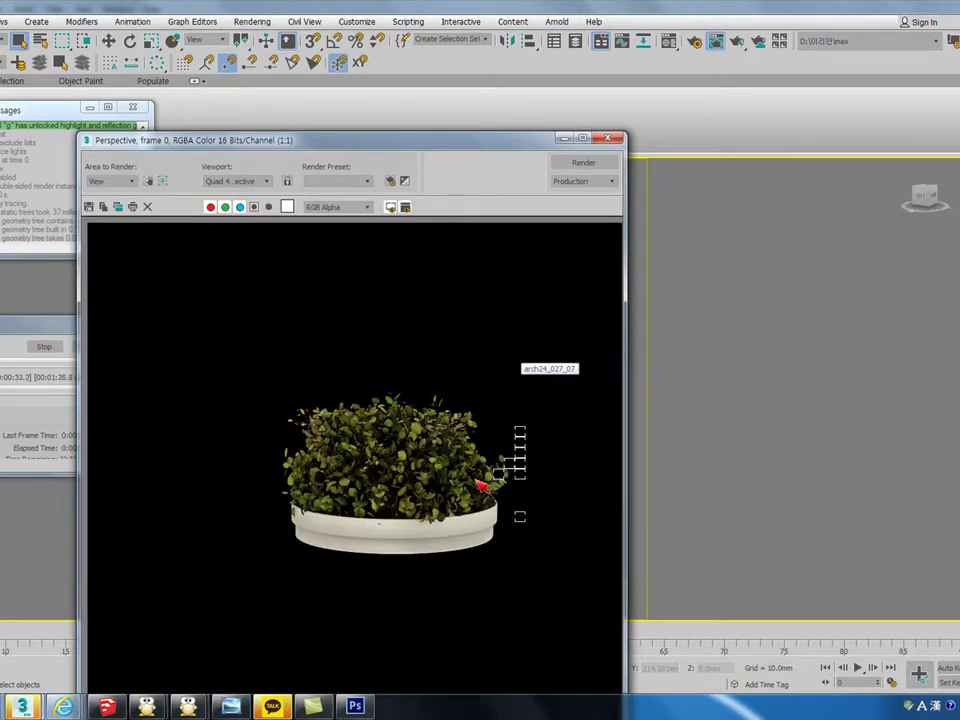
pyautogui.scroll(1, 476, 478)
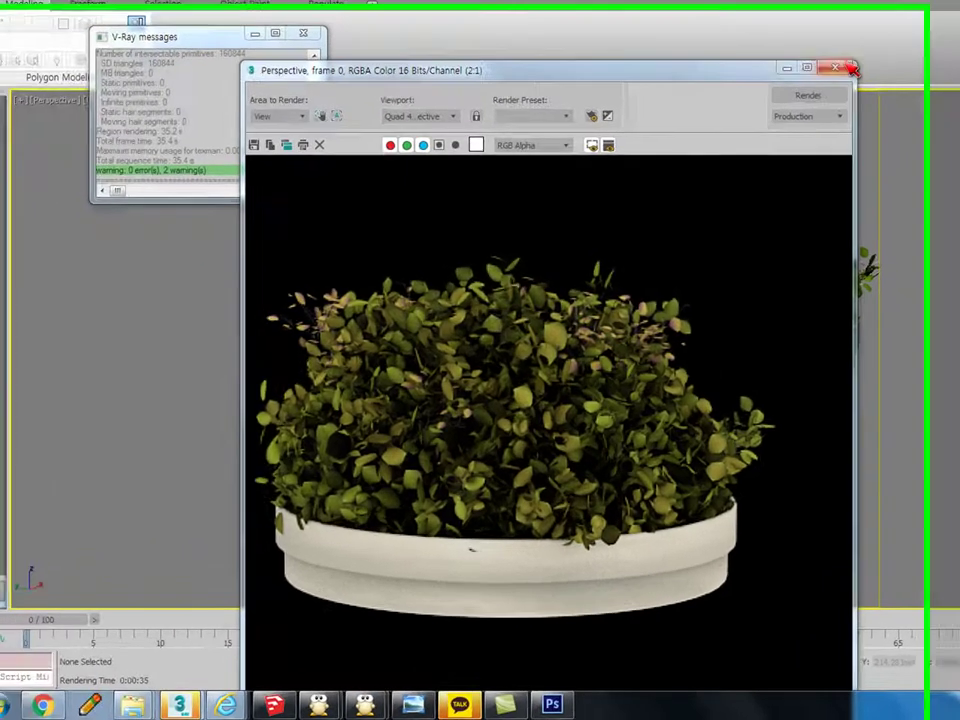
pyautogui.click(851, 68)
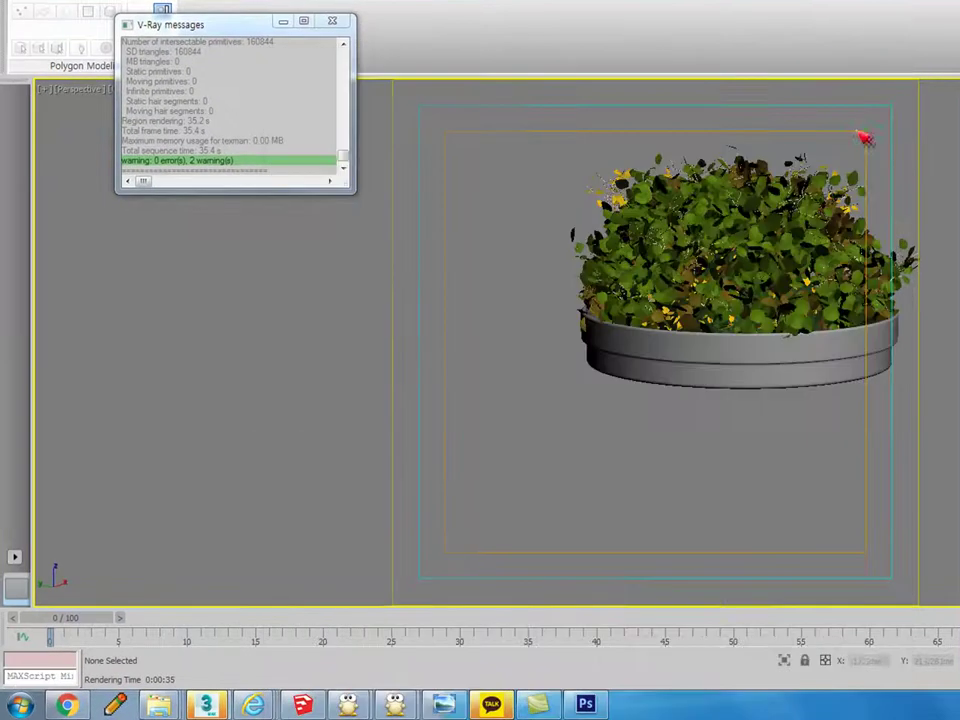
# Open the Material Editor, select the plant's leaves and examine the 3b leaf material in an enlarged sample preview.
pyautogui.press('m')
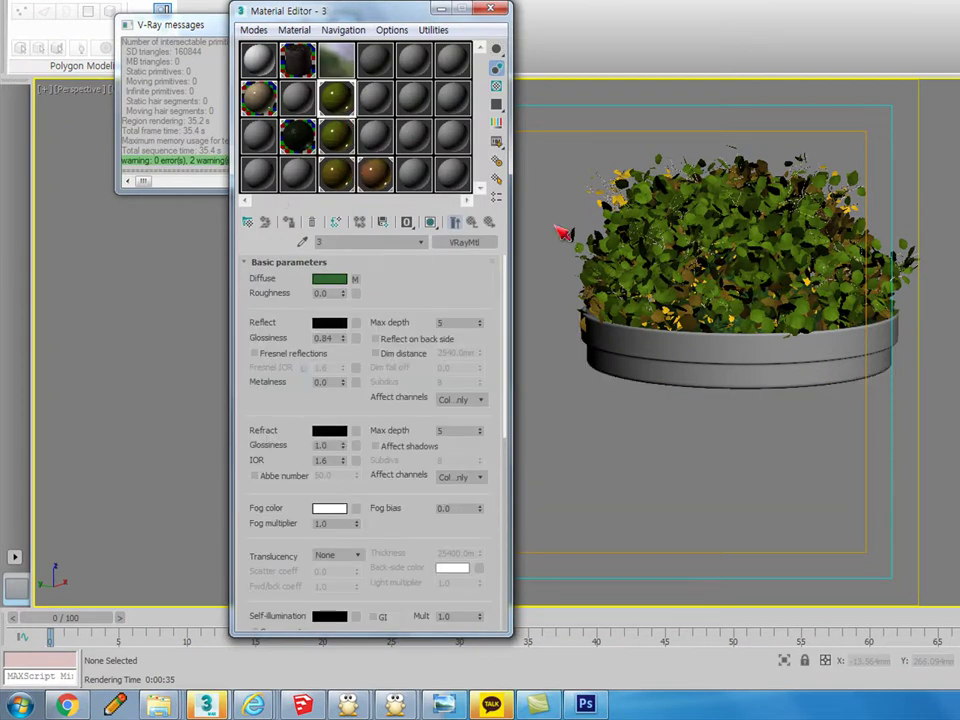
pyautogui.click(665, 215)
pyautogui.click(335, 135)
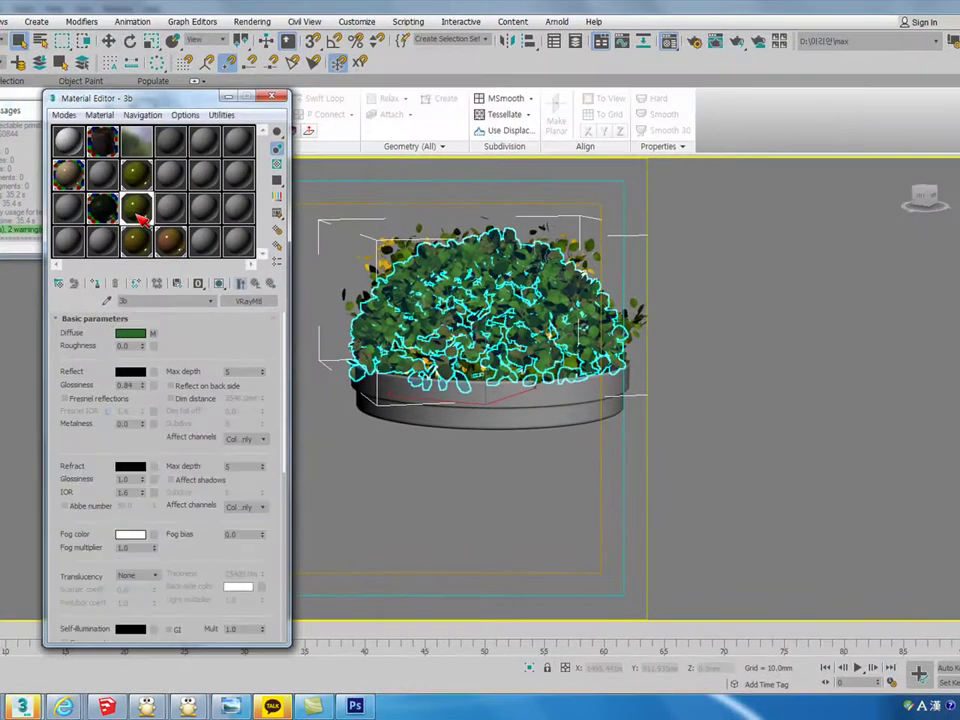
pyautogui.doubleClick(137, 210)
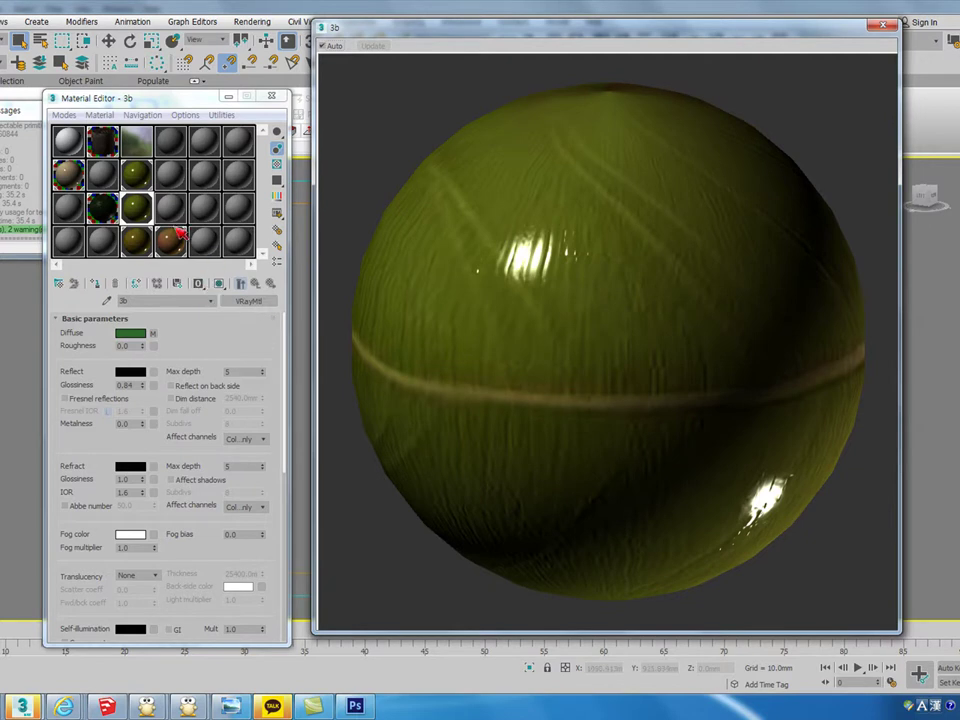
pyautogui.click(882, 24)
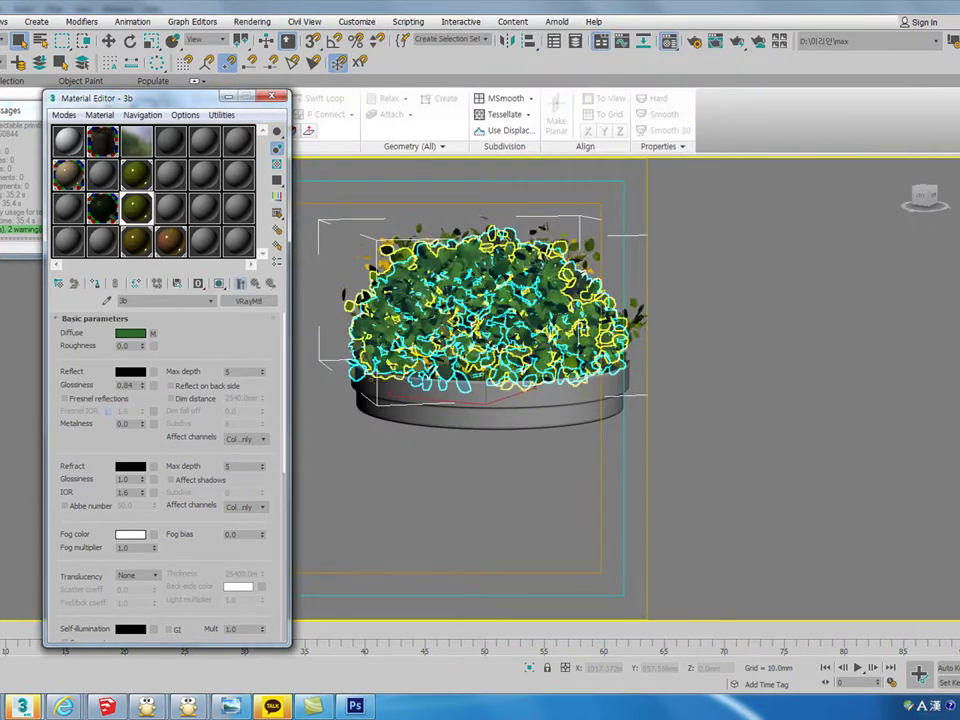
# Switch to the Slate Material Editor and sample leaf material 3c from the plant to lay out its full node tree.
pyautogui.click(63, 114)
pyautogui.click(80, 150)
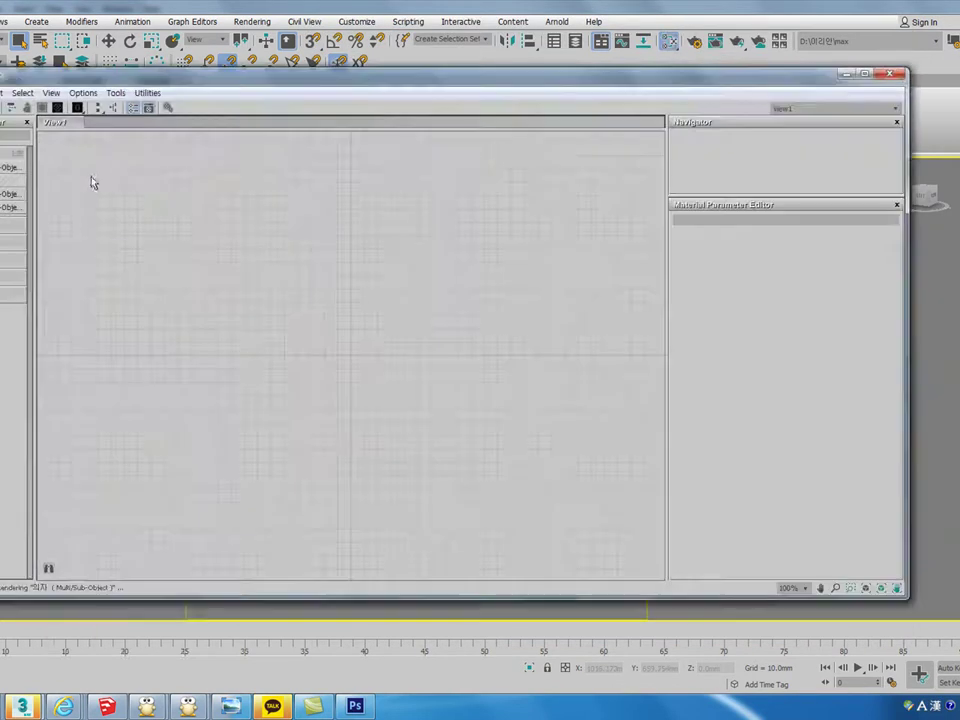
pyautogui.moveTo(115, 172); pyautogui.dragTo(320, 288)
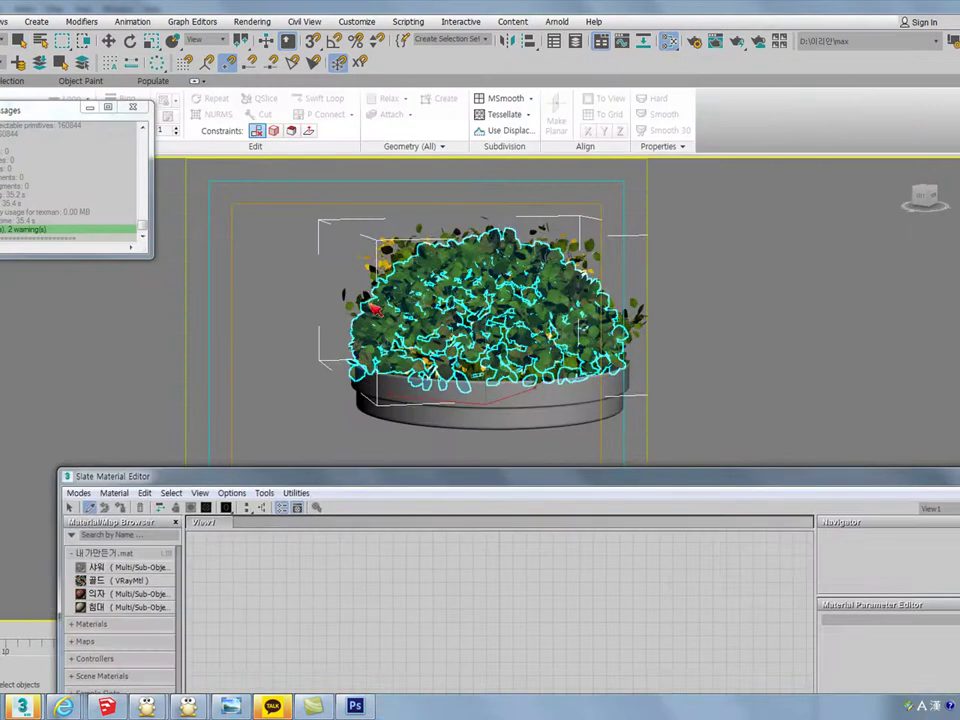
pyautogui.click(345, 340)
pyautogui.moveTo(368, 472); pyautogui.dragTo(241, 55)
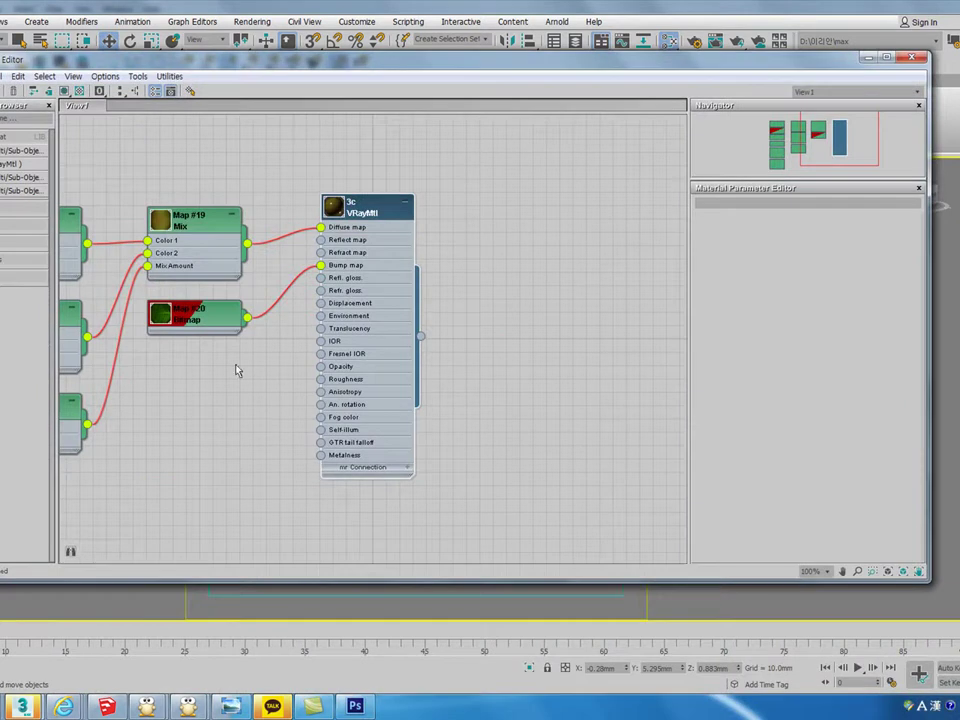
pyautogui.click(364, 208)
pyautogui.moveTo(828, 155); pyautogui.dragTo(794, 160)
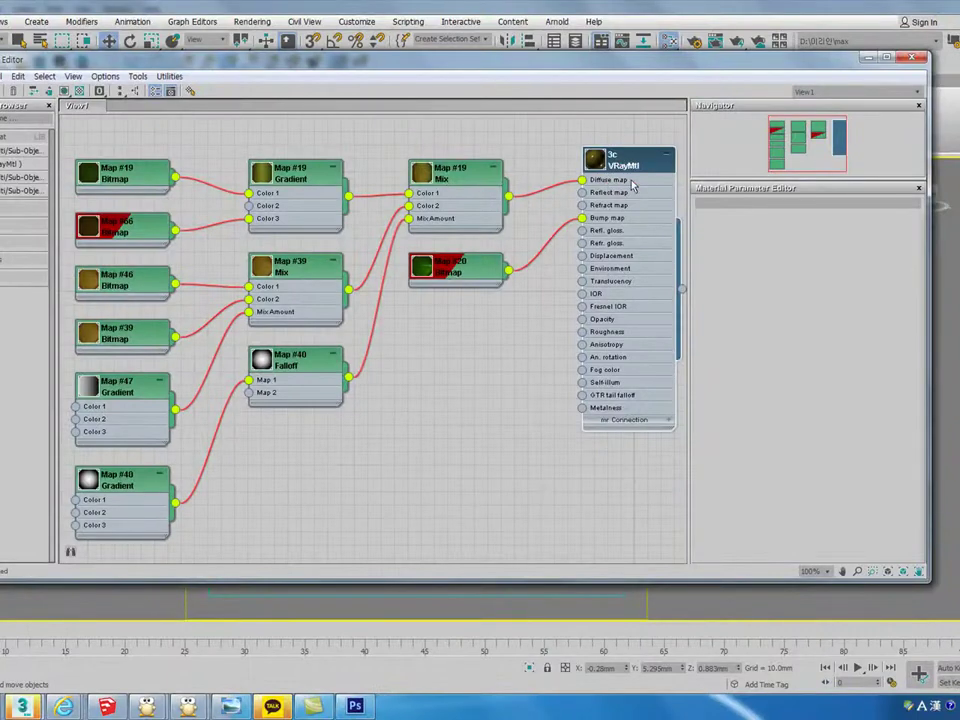
# Trace material 3c's diffuse through its Mix and Gradient maps and view the Color 1 bitmap arch24_leaf 07.jpg.
pyautogui.doubleClick(632, 186)
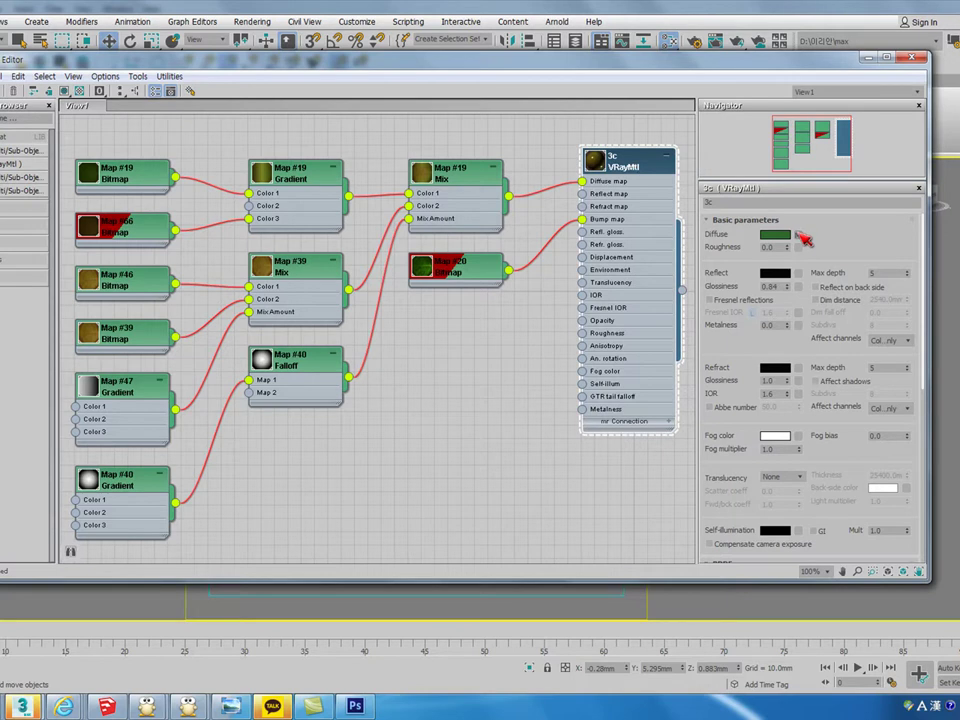
pyautogui.doubleClick(448, 178)
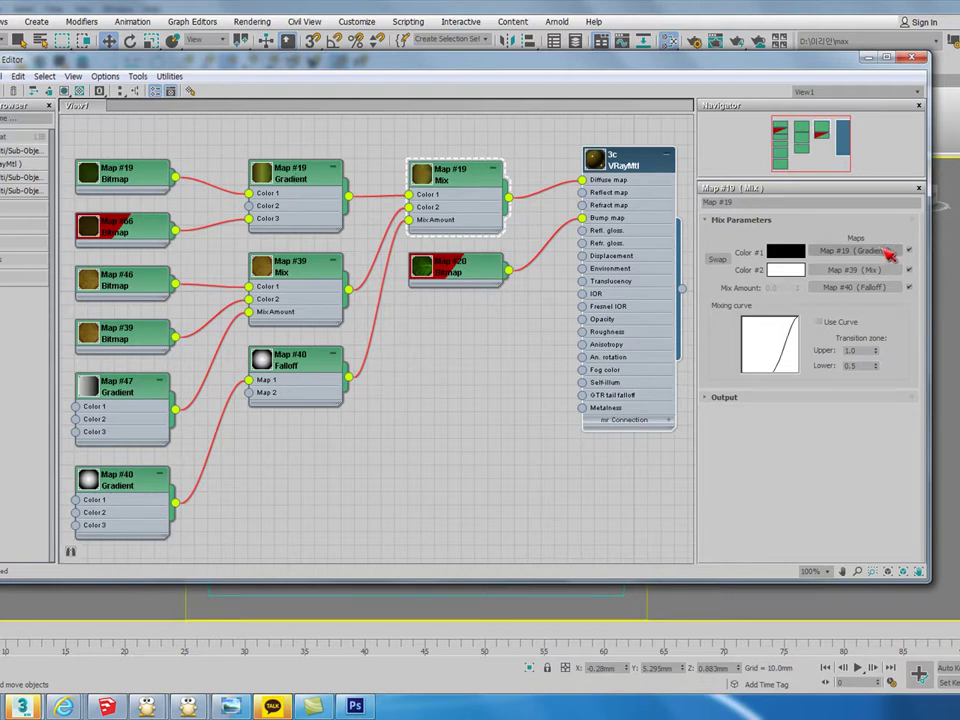
pyautogui.click(828, 250)
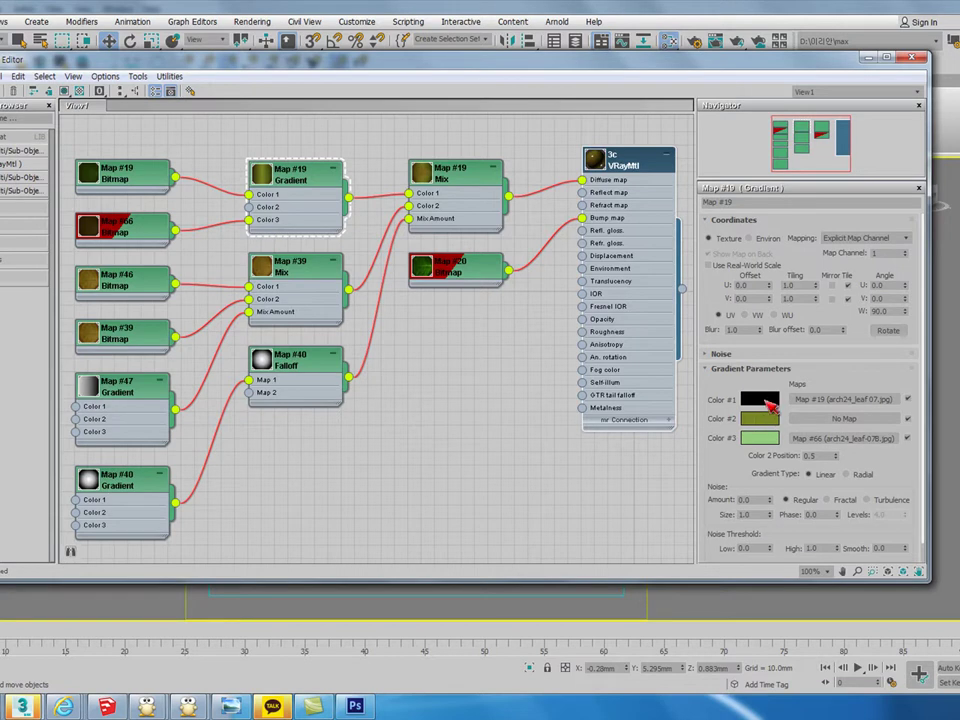
pyautogui.click(846, 400)
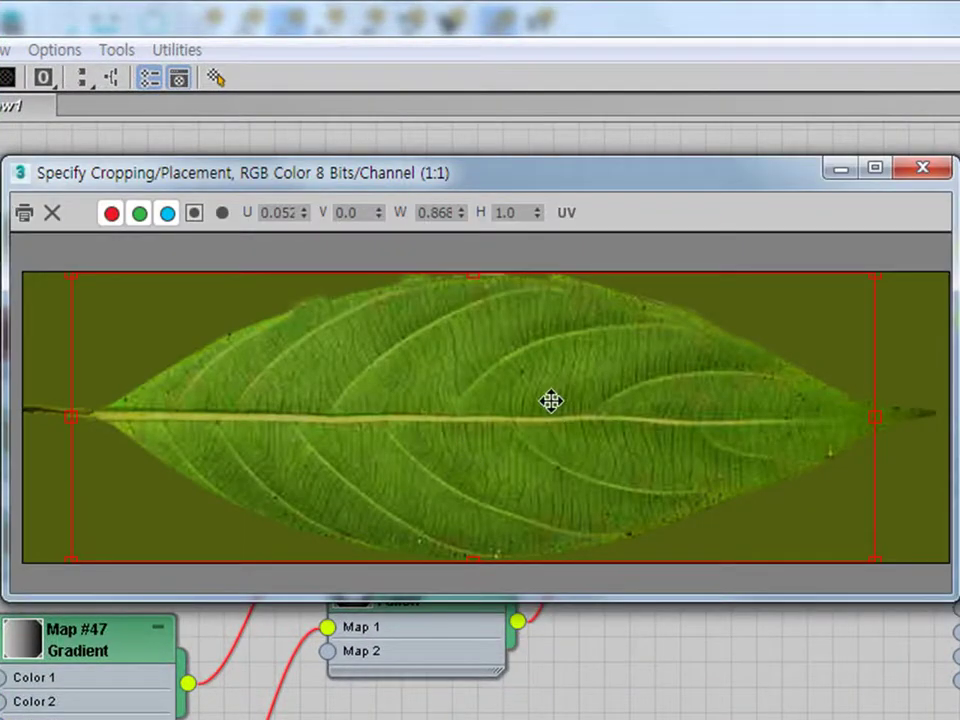
pyautogui.click(926, 169)
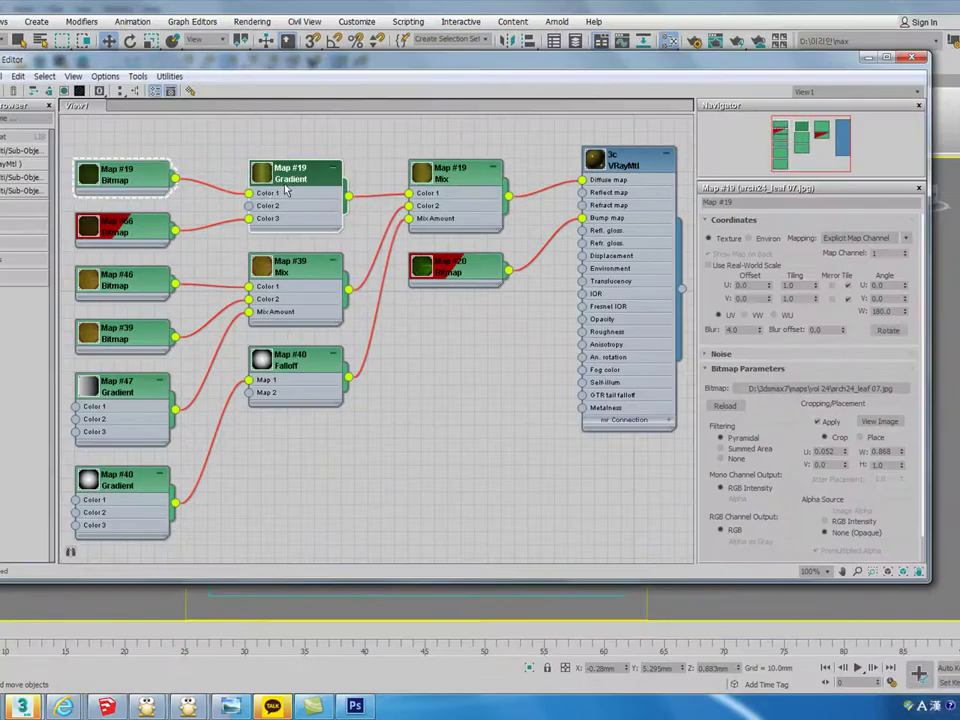
# View the Gradient map's Color 3 bitmap arch24_leaf-07B.jpg with its crop area, then select the Mix node feeding the diffuse.
pyautogui.doubleClick(287, 182)
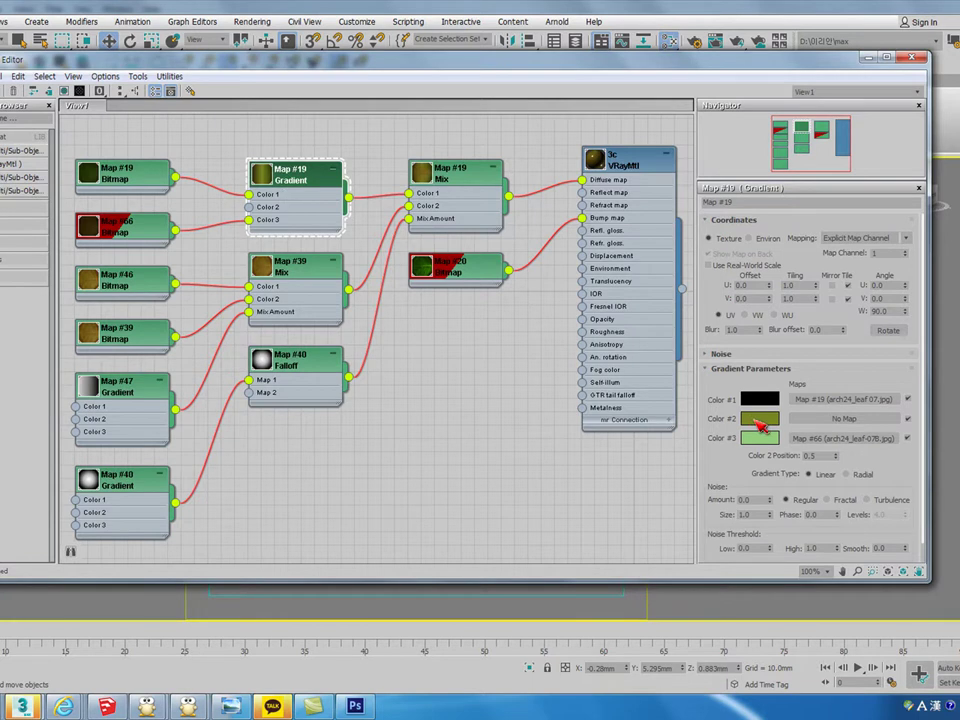
pyautogui.click(826, 441)
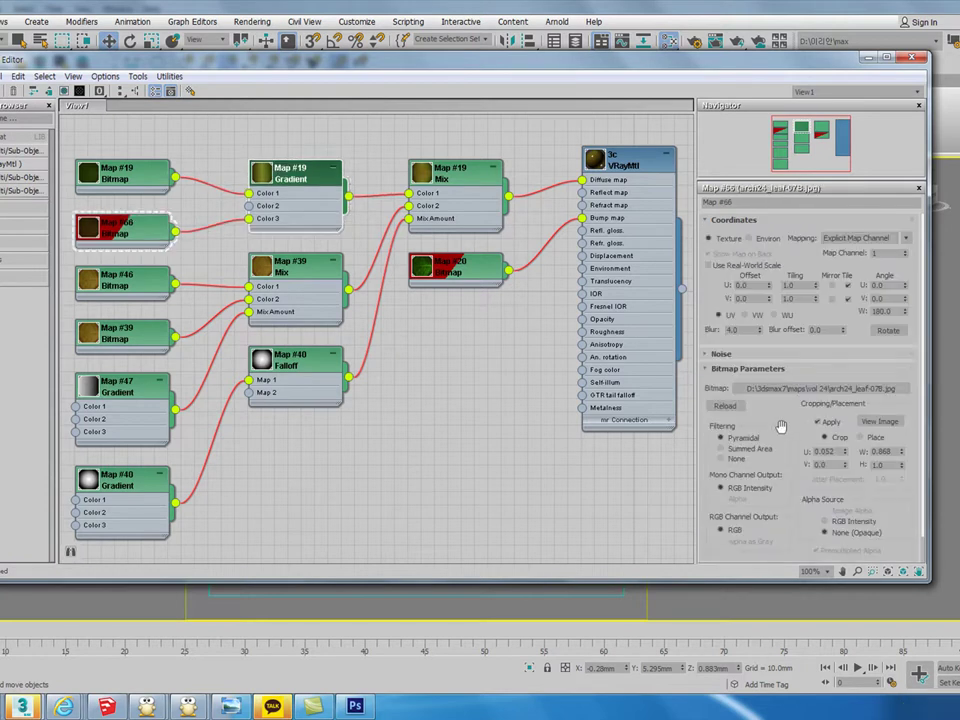
pyautogui.click(880, 421)
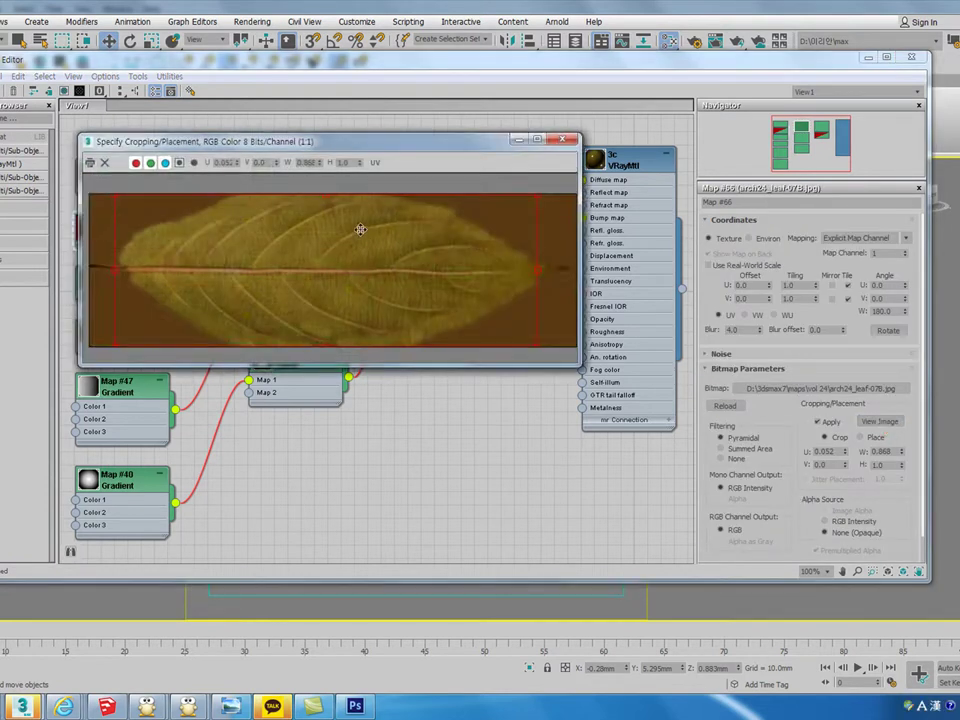
pyautogui.click(566, 139)
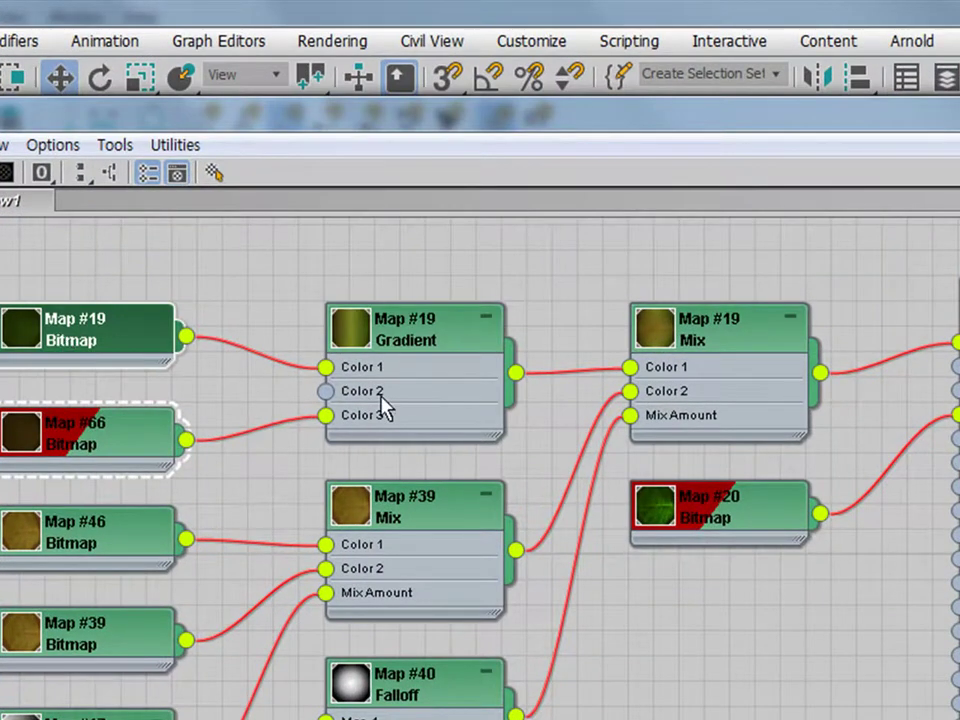
pyautogui.click(118, 439)
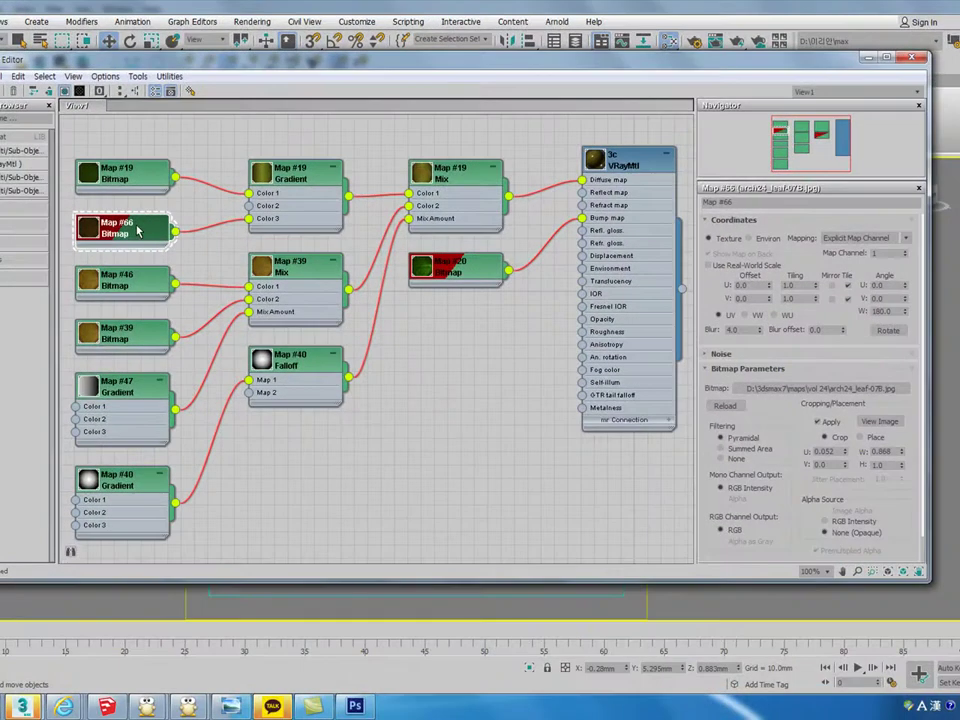
pyautogui.click(473, 176)
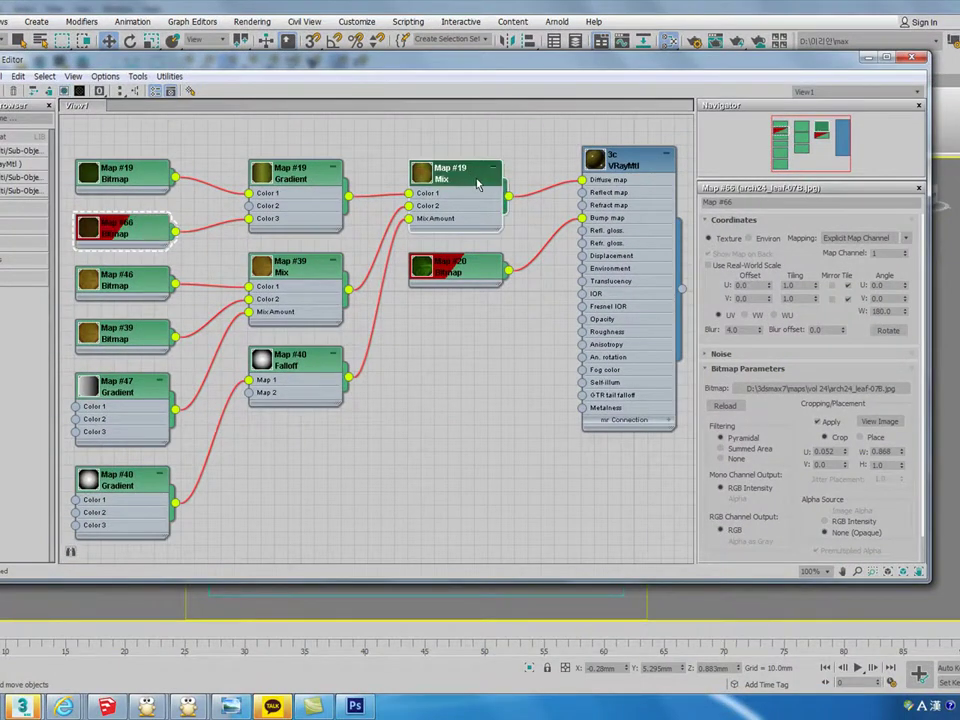